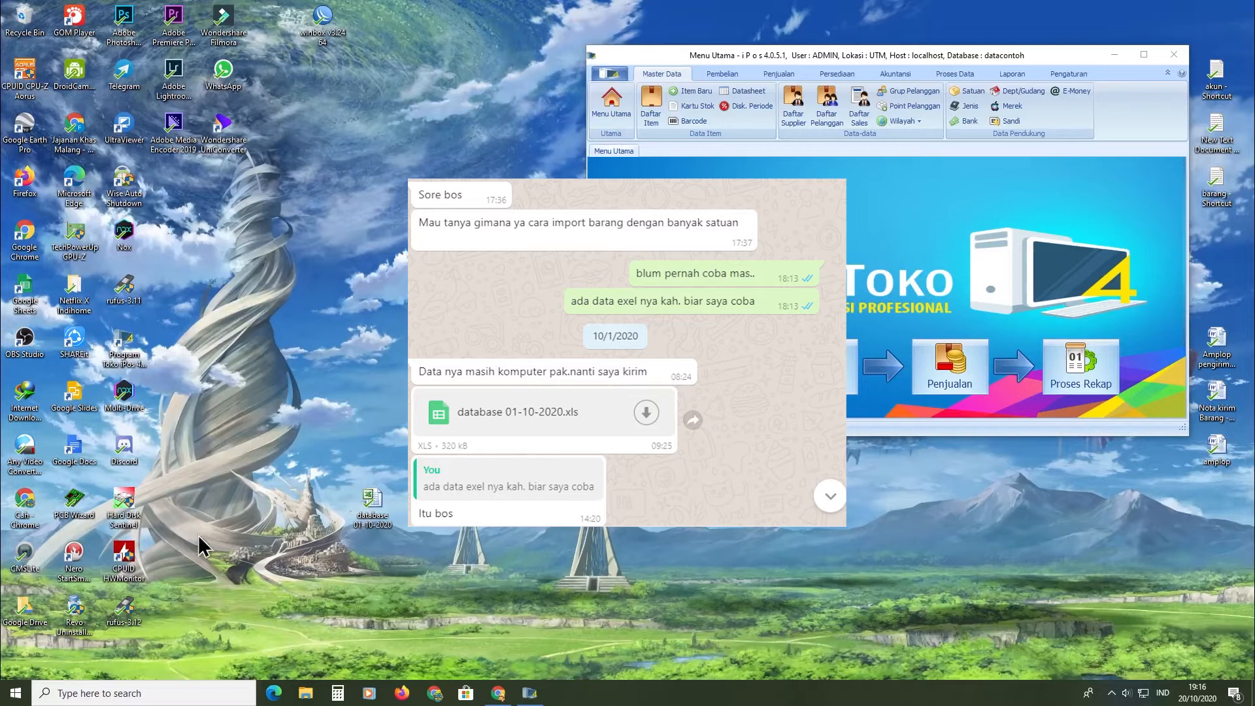
Open the database 01-10-2020 workbook from the desktop in a maximized window and look through its product sheet rows.
double_click(367, 504)
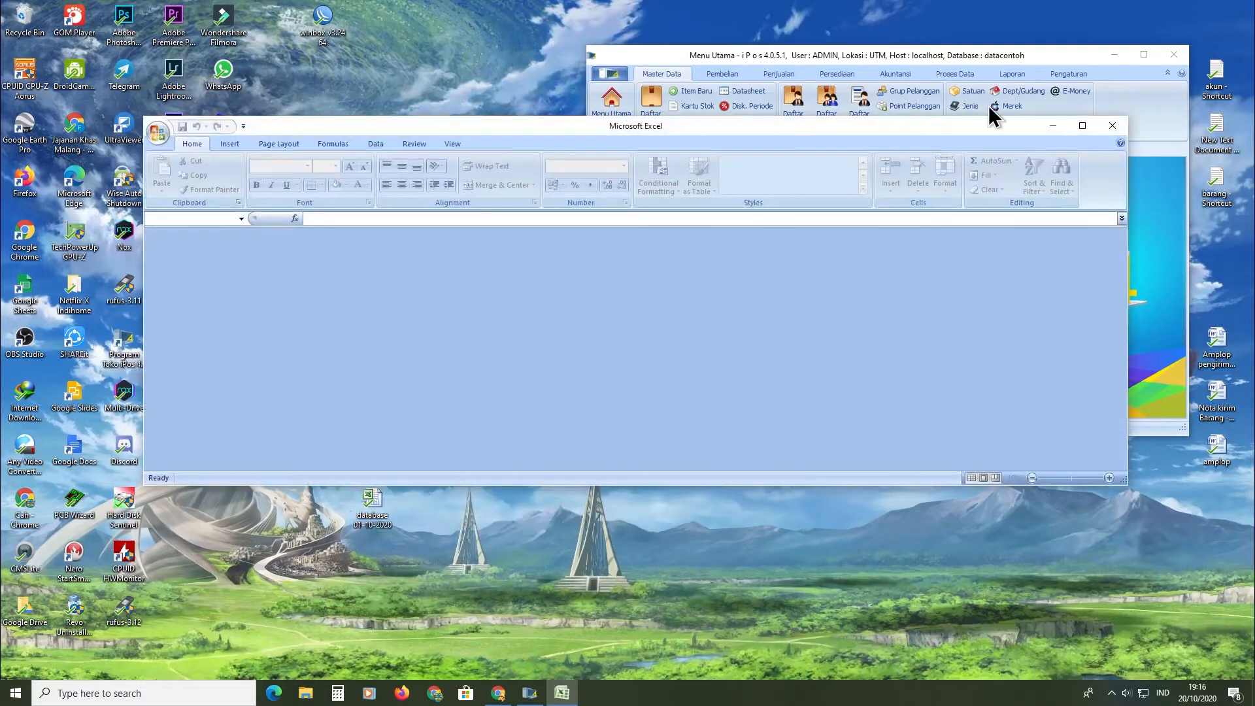
click(1082, 126)
scroll(841, 171, up, 3)
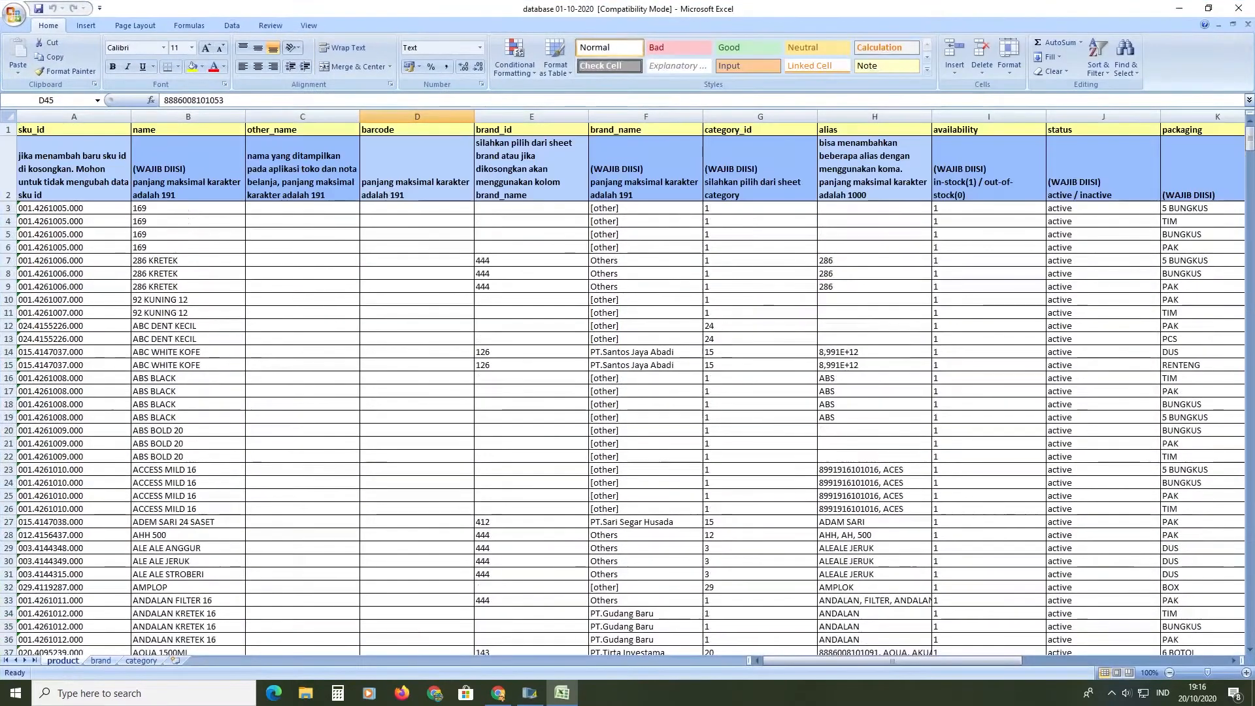
scroll(841, 170, down, 12)
scroll(474, 240, down, 4)
scroll(474, 239, up, 16)
click(127, 260)
scroll(138, 260, down, 5)
scroll(138, 261, up, 5)
Fill rows 3 to 31 of the product sheet with yellow to mark the sample items.
drag(8, 207, 9, 566)
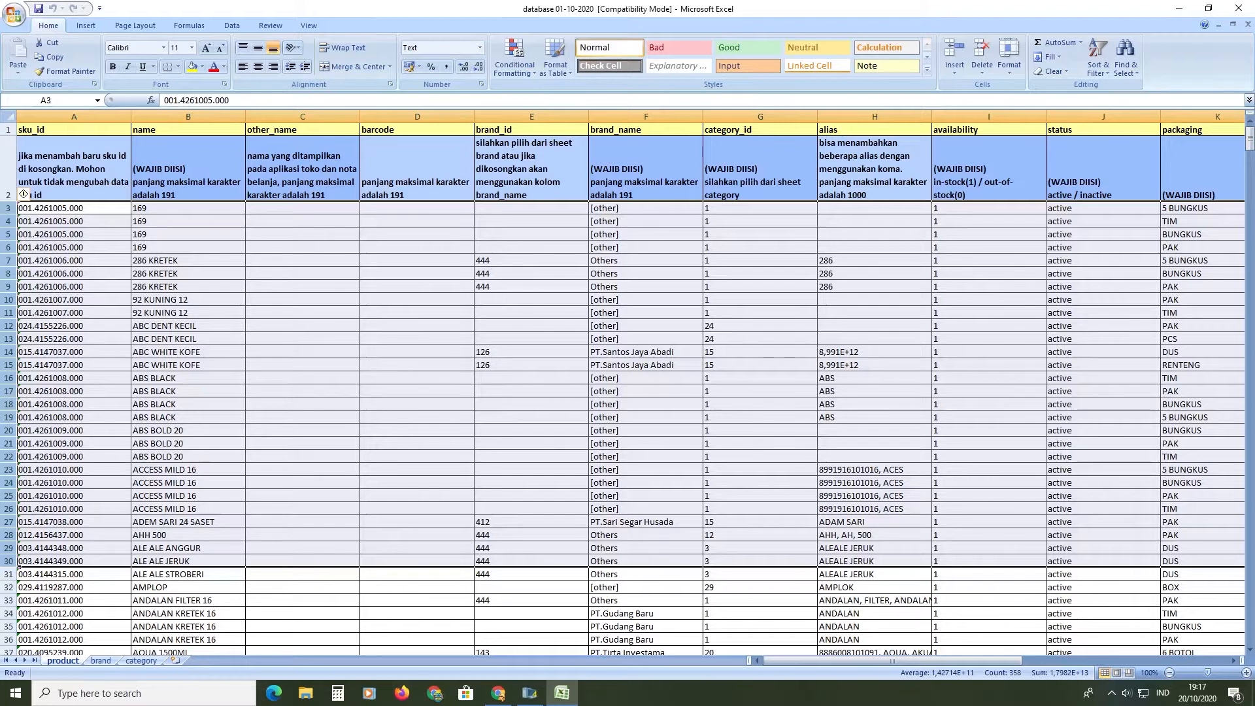
drag(8, 208, 8, 576)
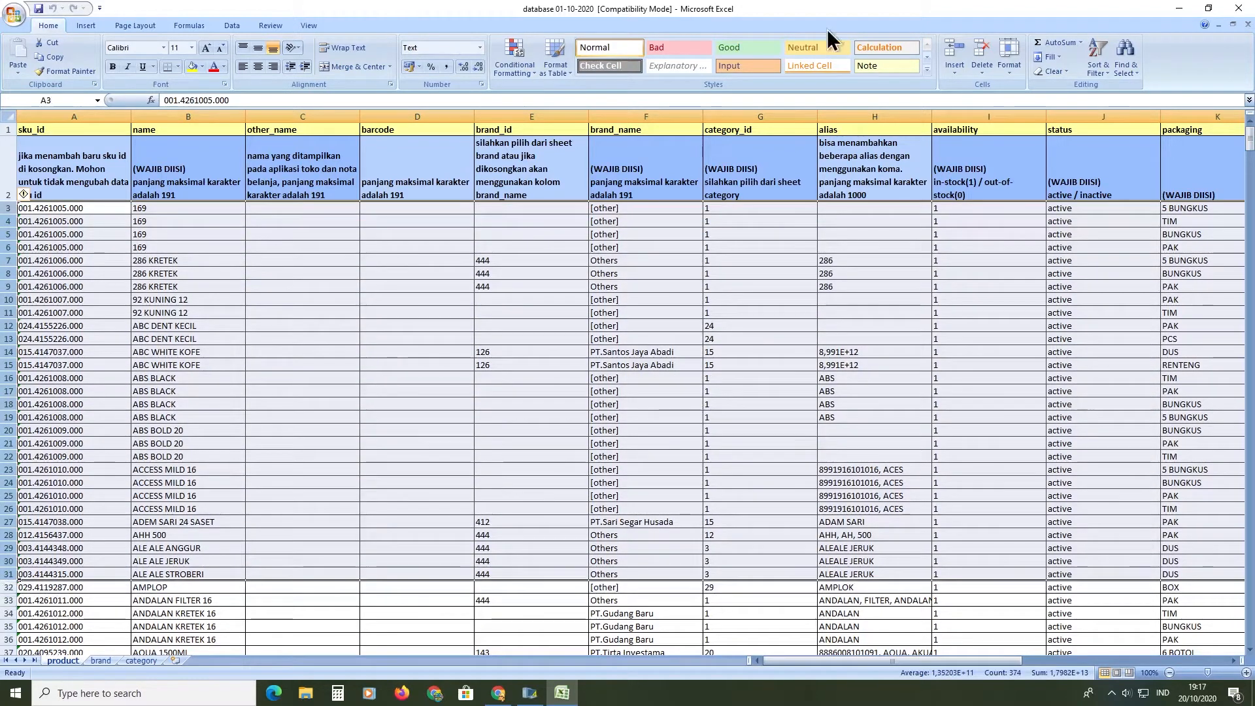
click(203, 66)
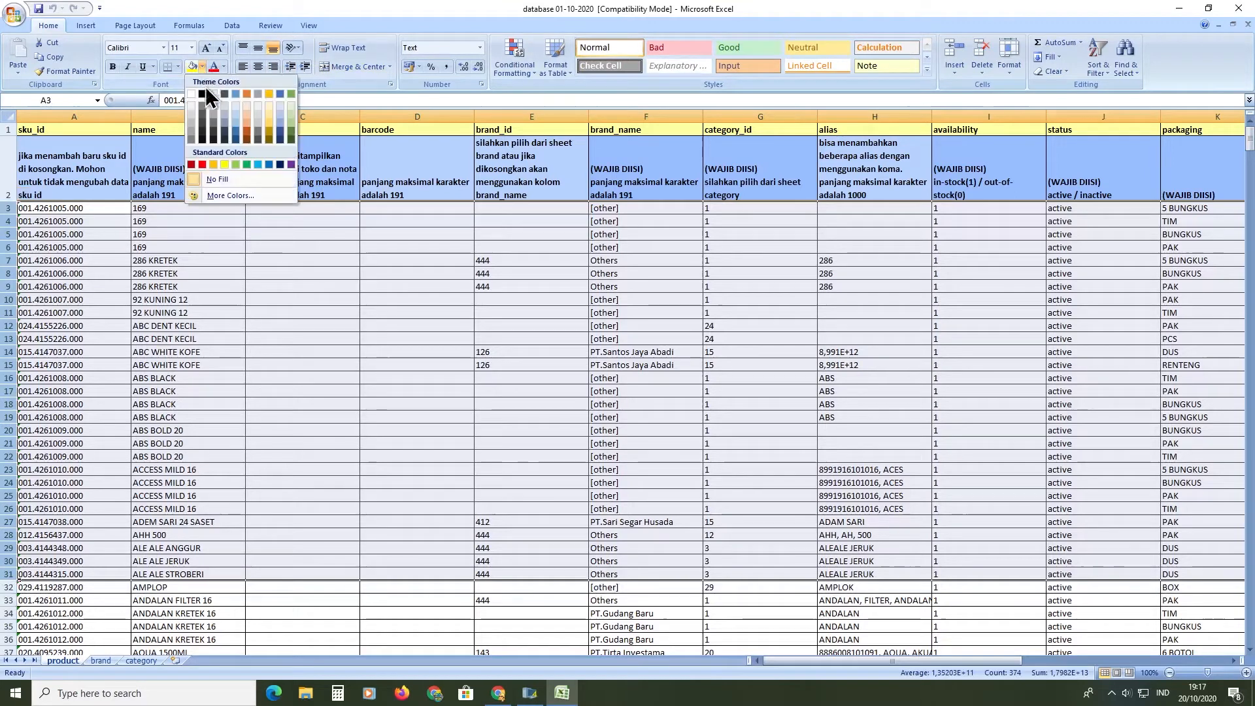
click(224, 164)
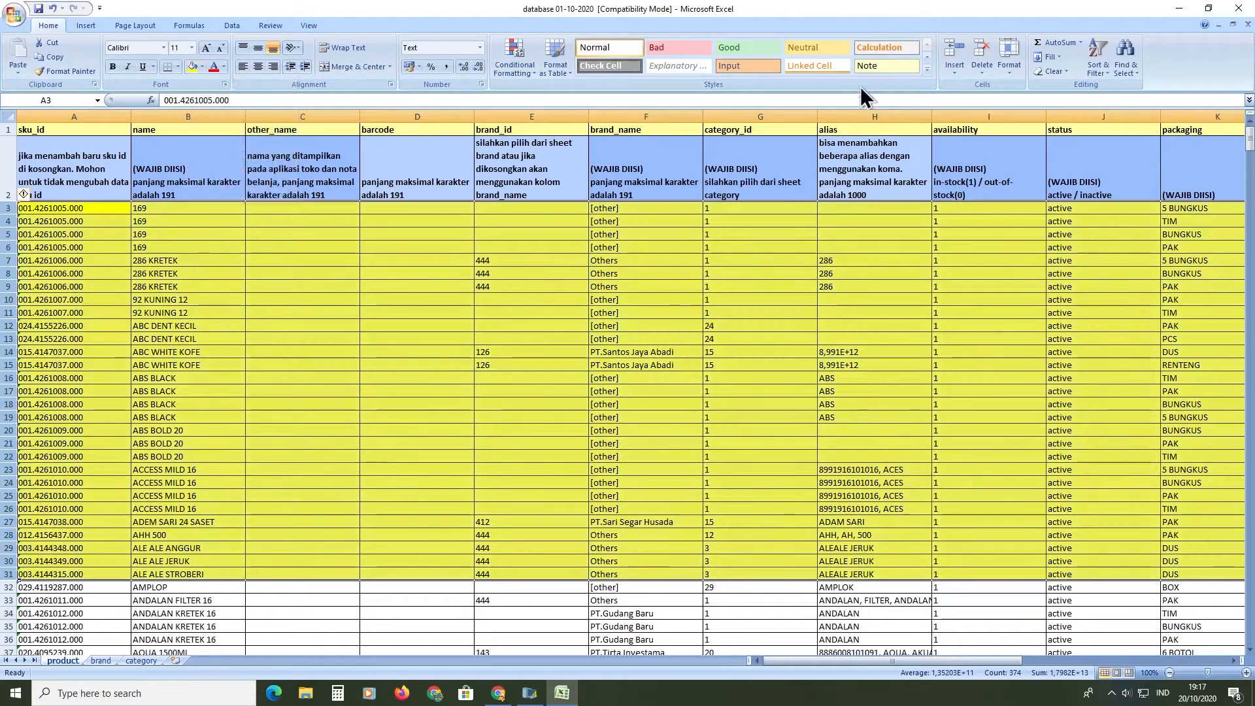
click(1111, 234)
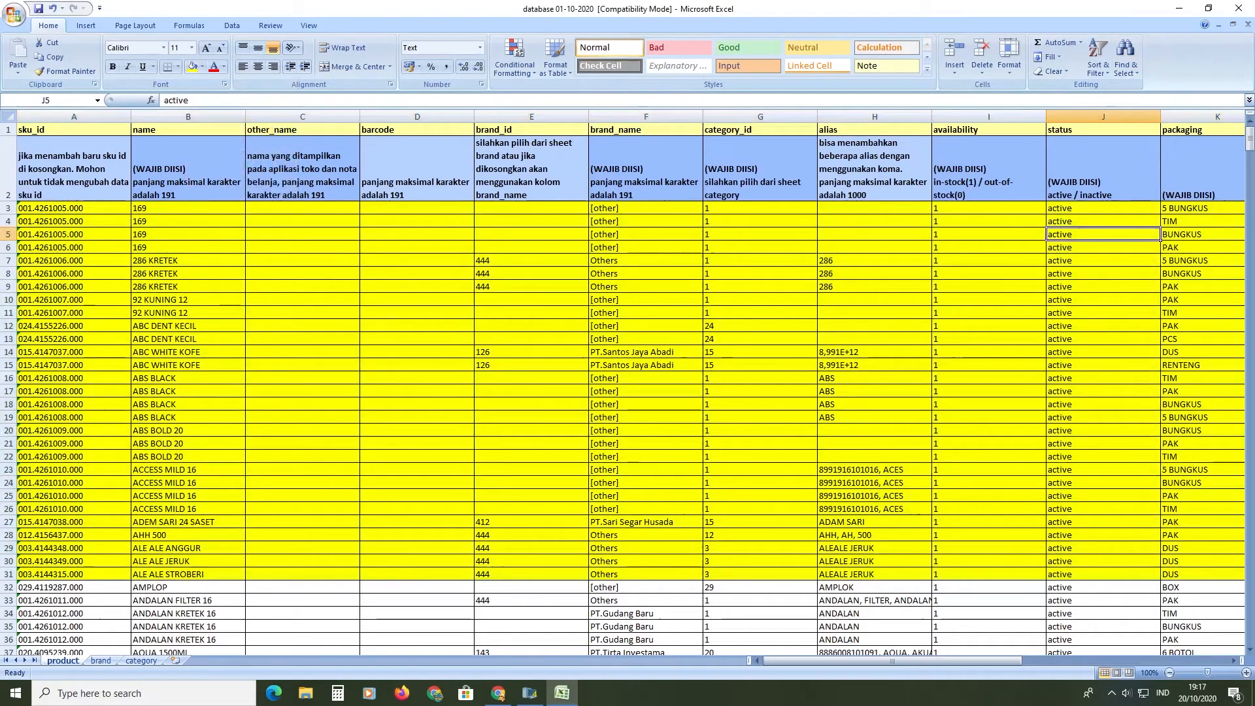
Switch to the iPos program in full size and open the import of item data from Excel.
click(1207, 9)
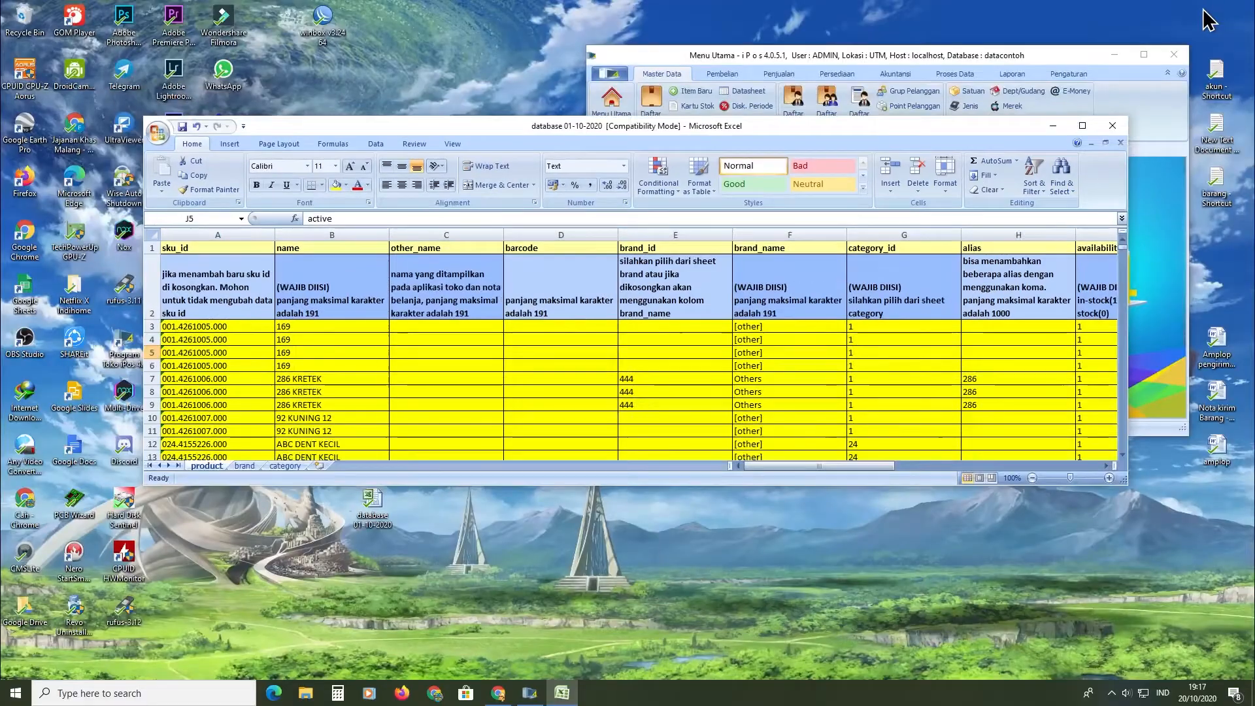
click(1103, 70)
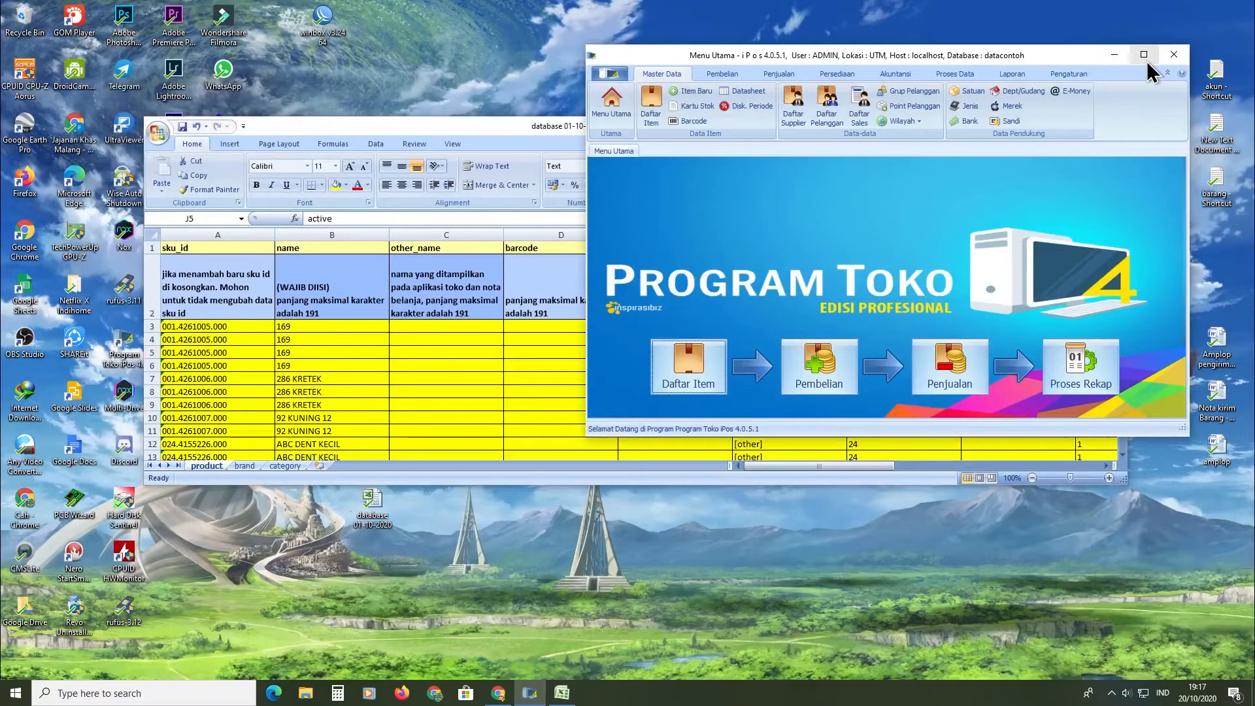
click(1143, 54)
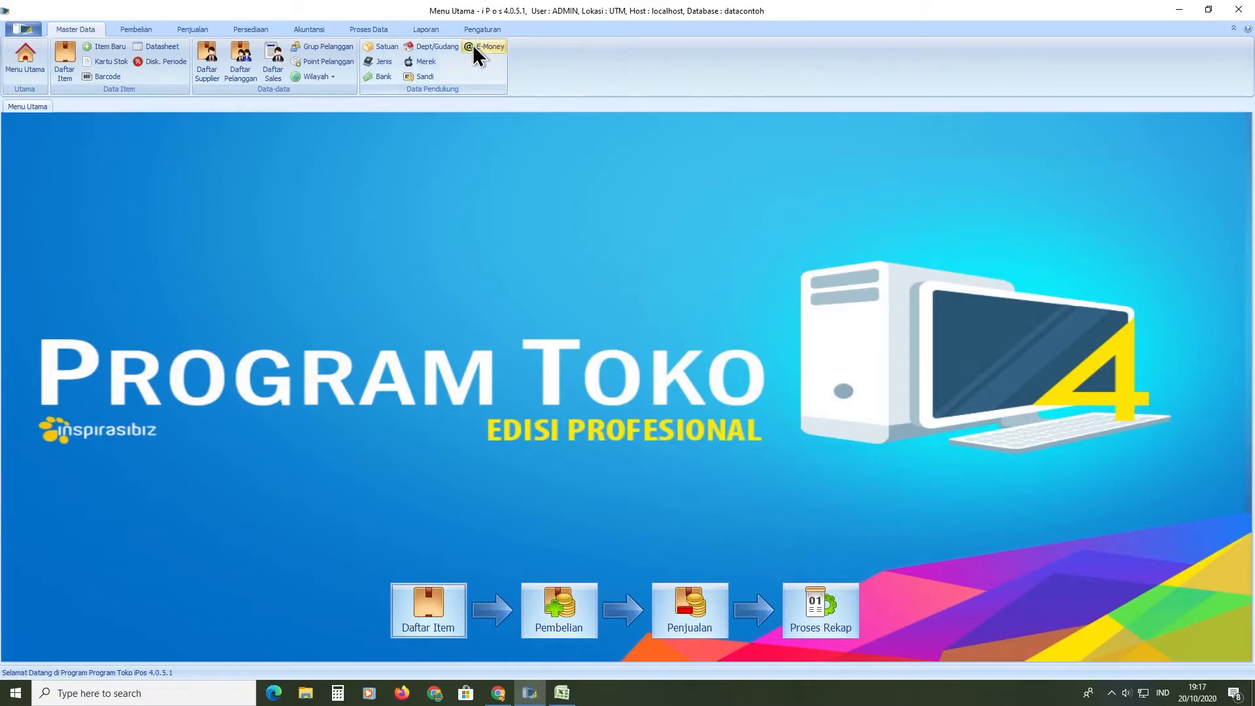
click(491, 30)
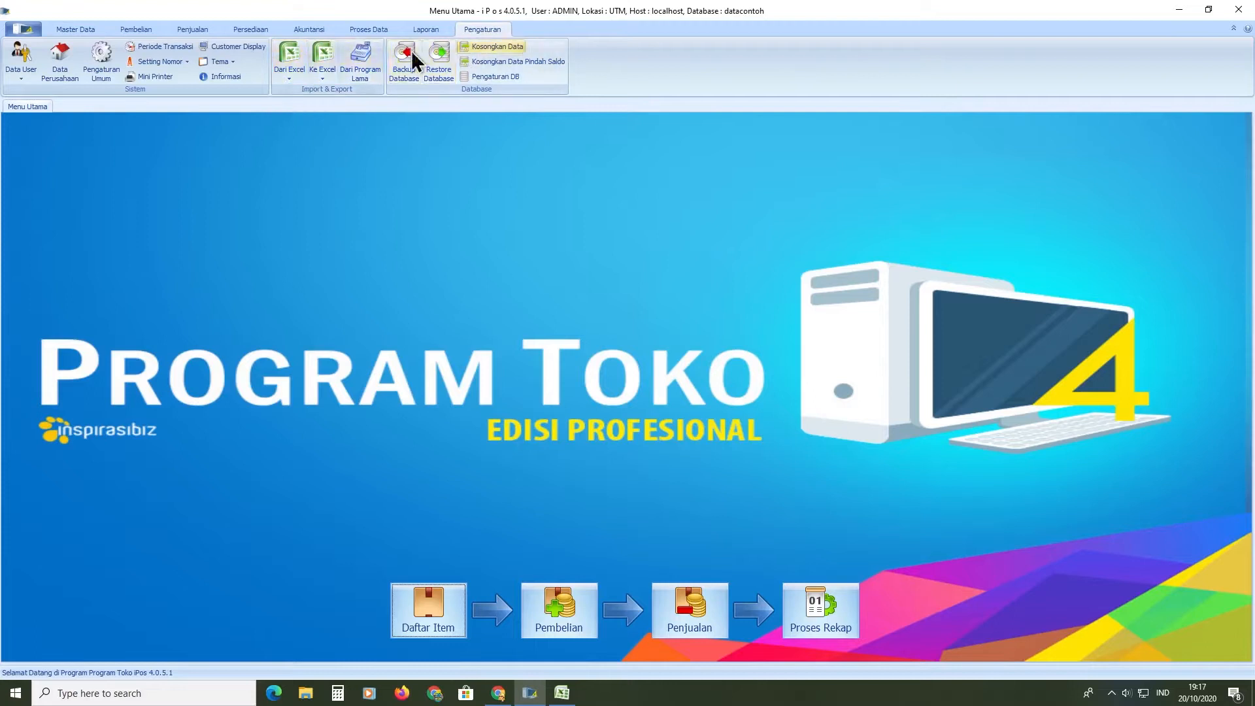
click(287, 77)
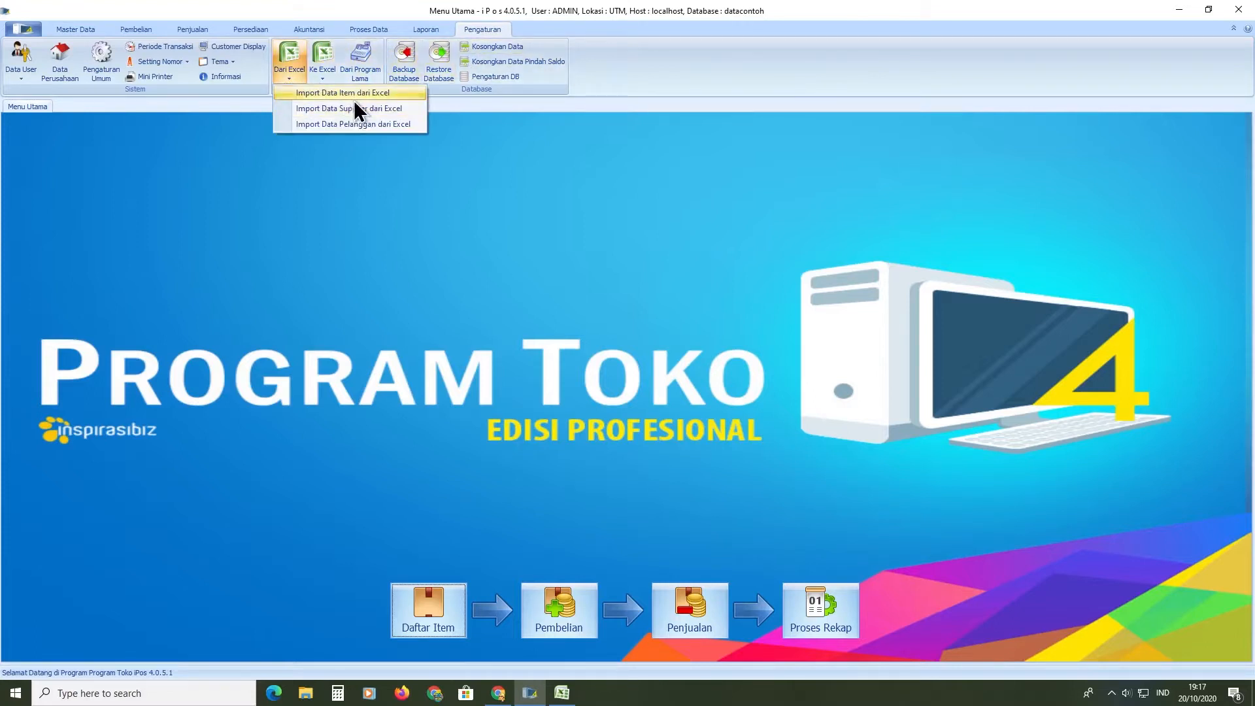
click(372, 96)
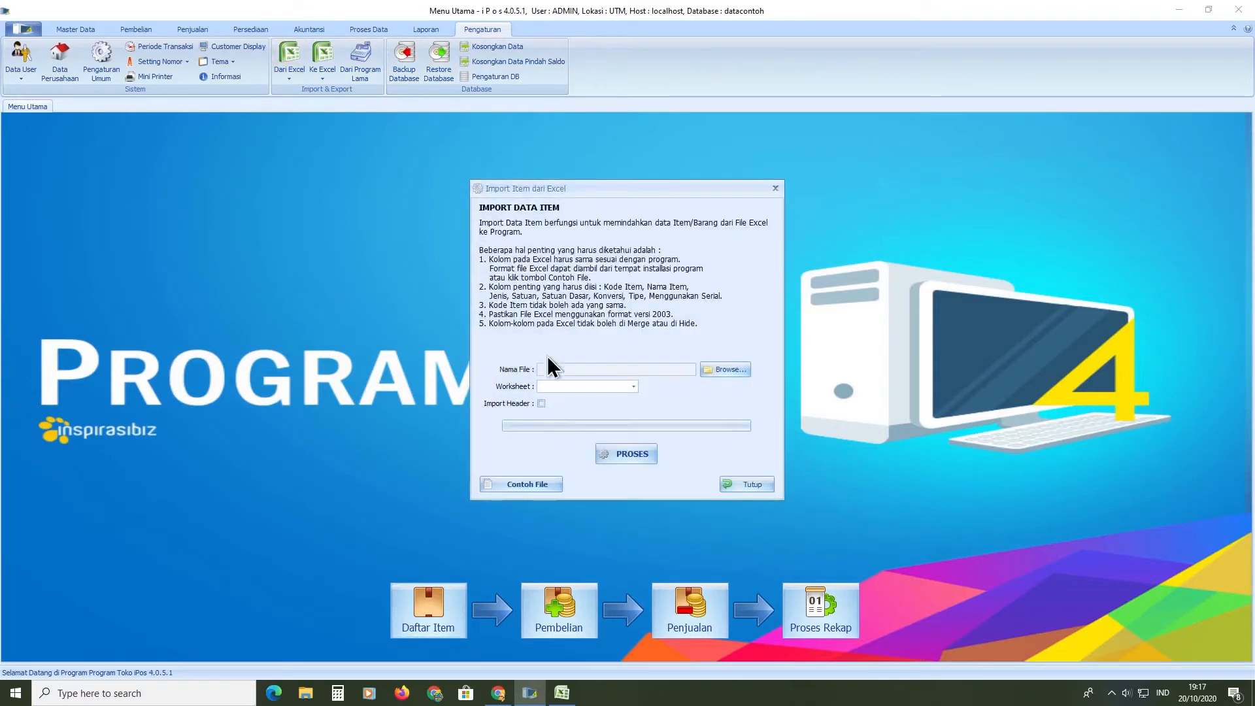
Open the example import file, save a copy to the Desktop as IMPORT_ITEM_EDit in Excel 97-2003 format, and close it.
click(535, 487)
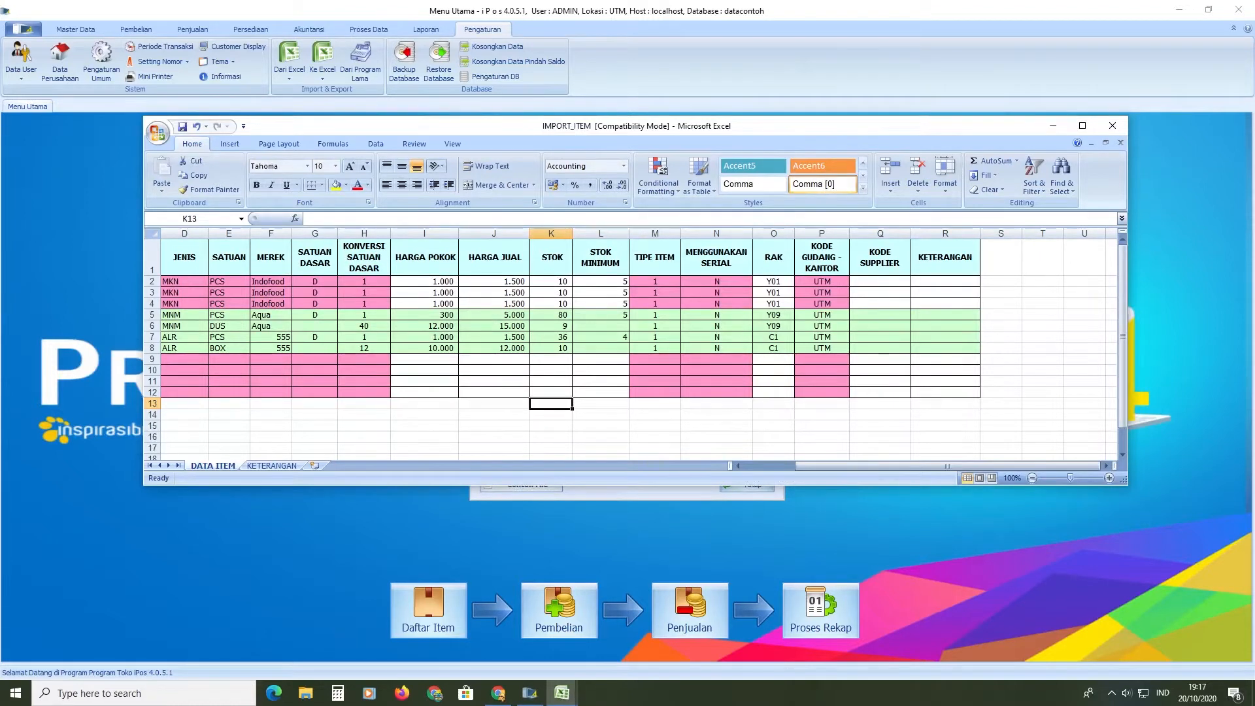
drag(185, 258, 954, 258)
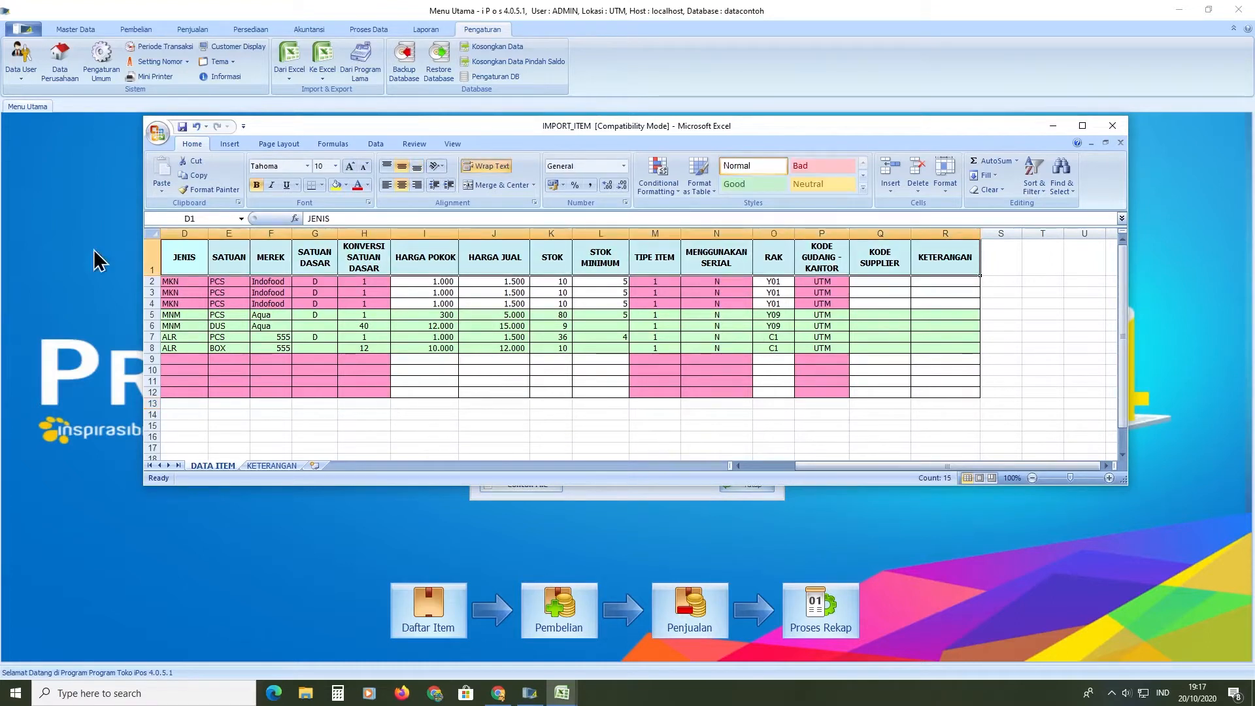
click(160, 134)
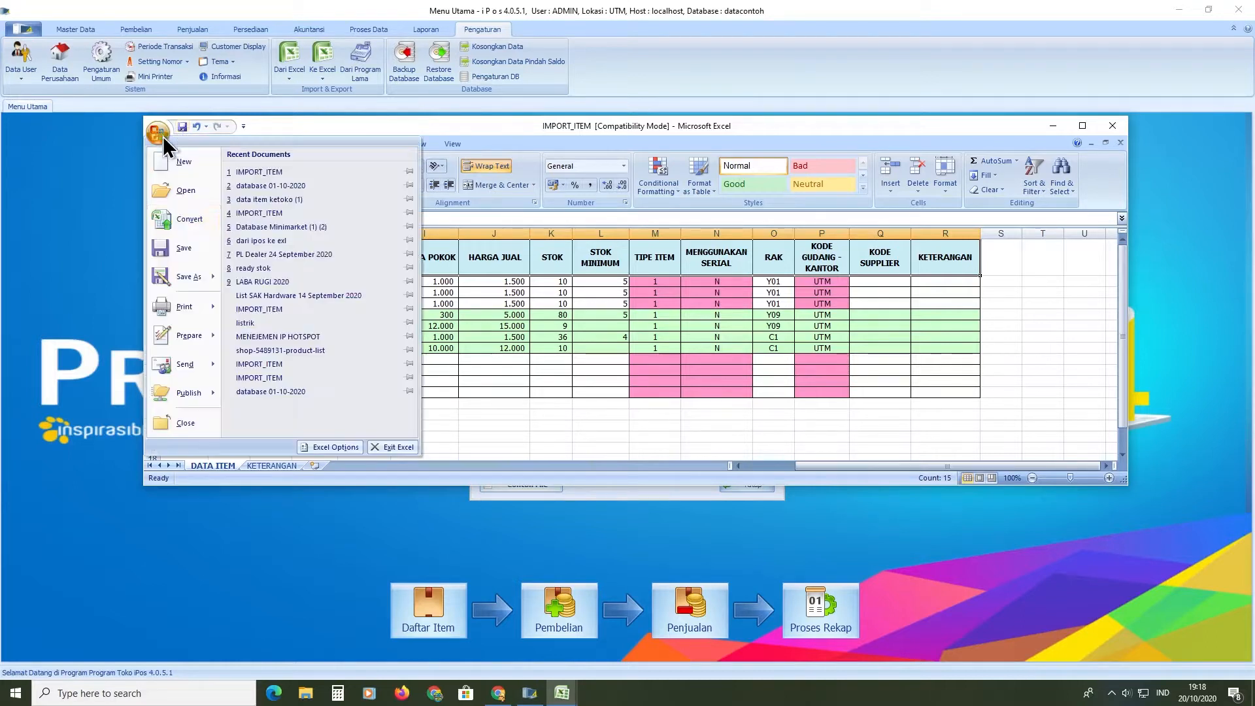
click(198, 281)
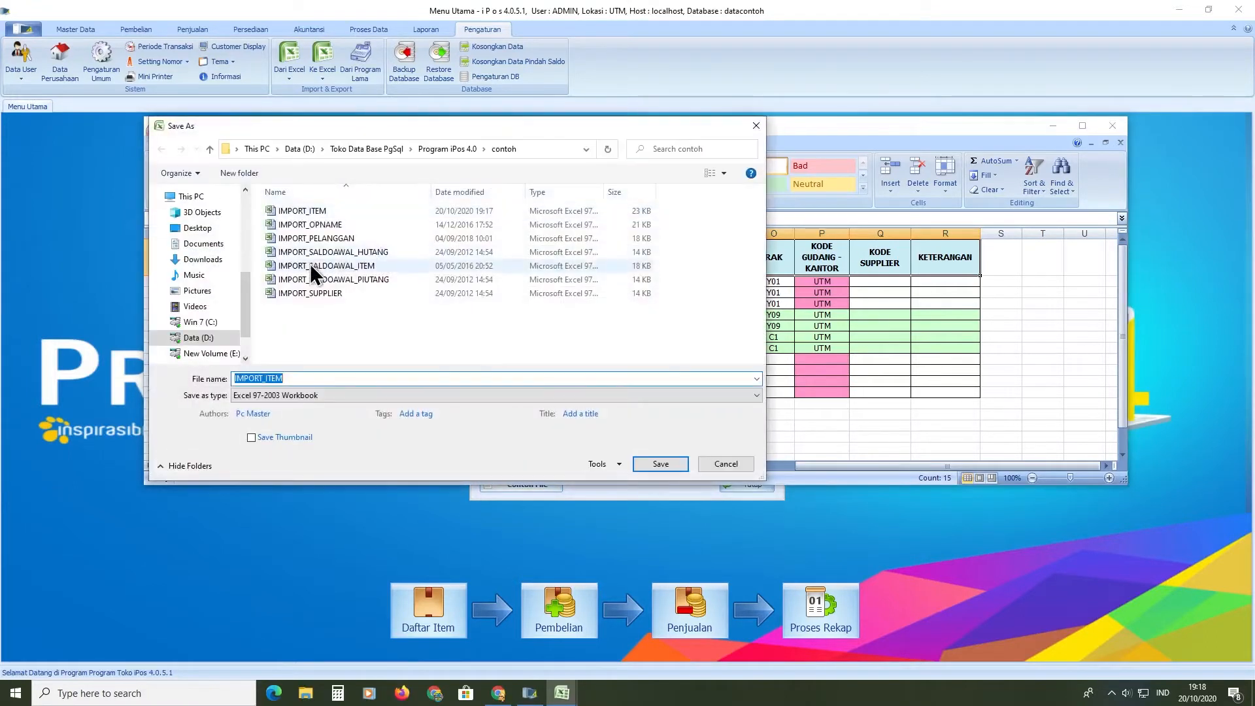
click(203, 227)
click(315, 374)
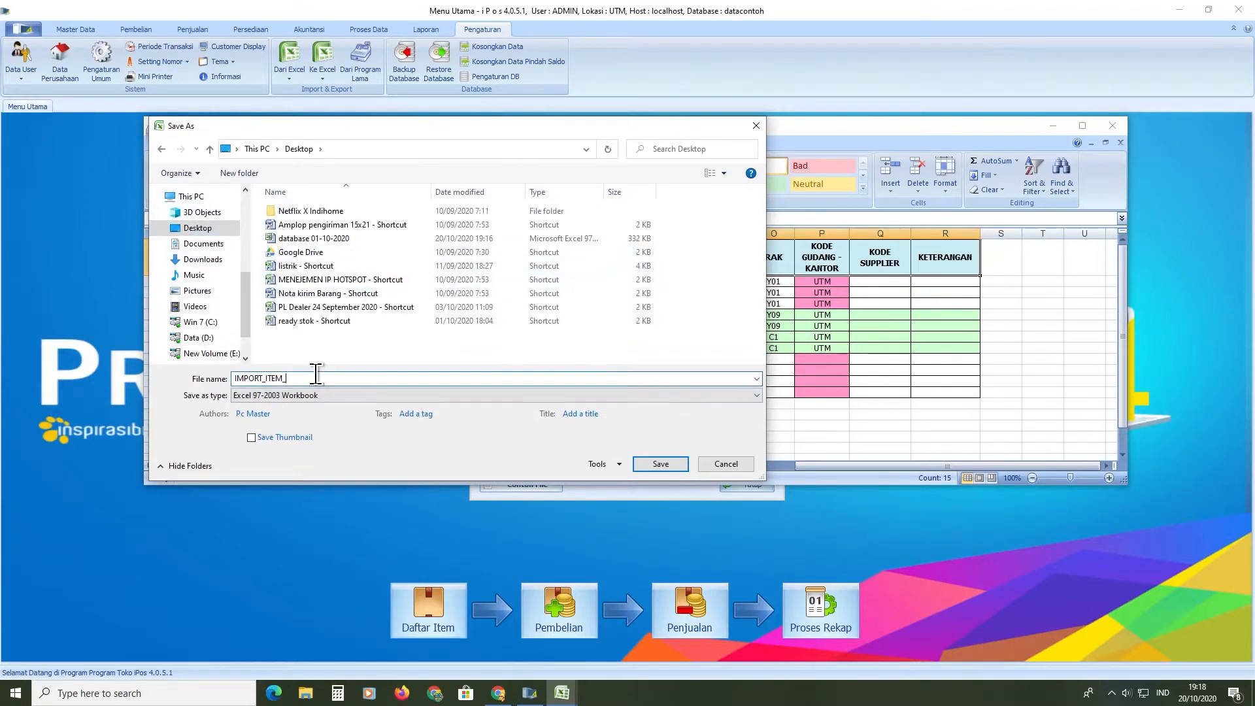
text(_D)
click(666, 469)
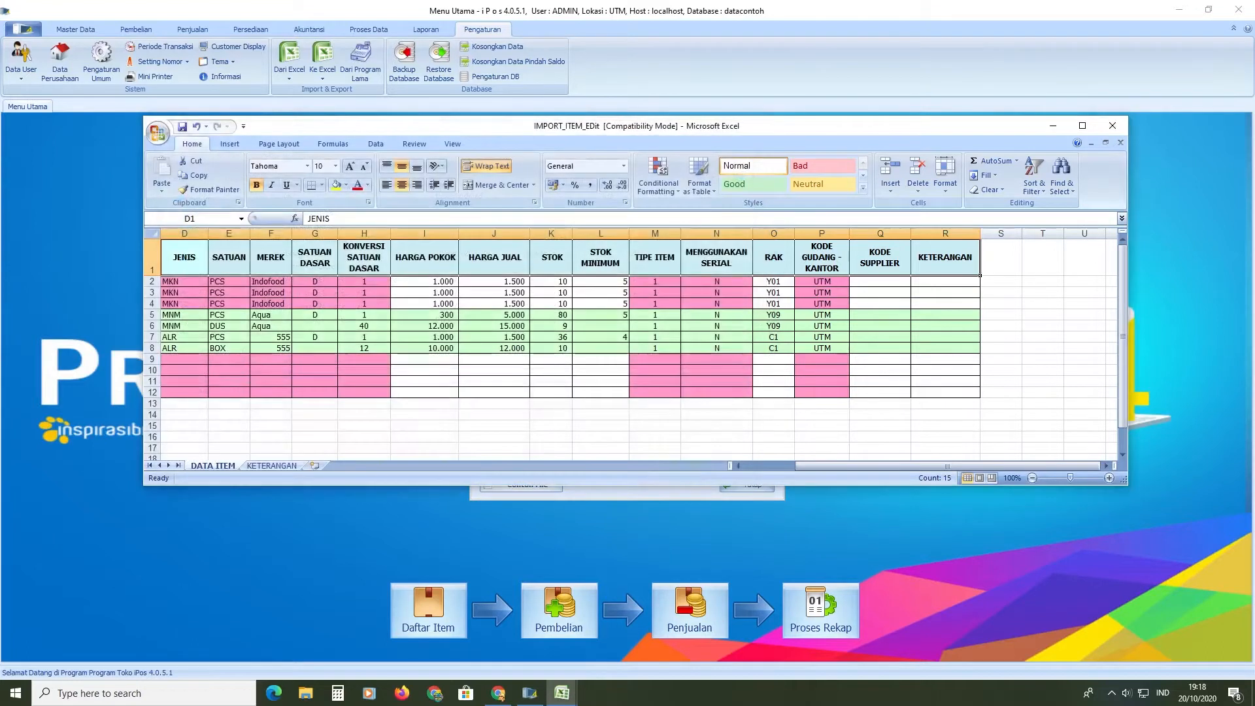
click(1120, 128)
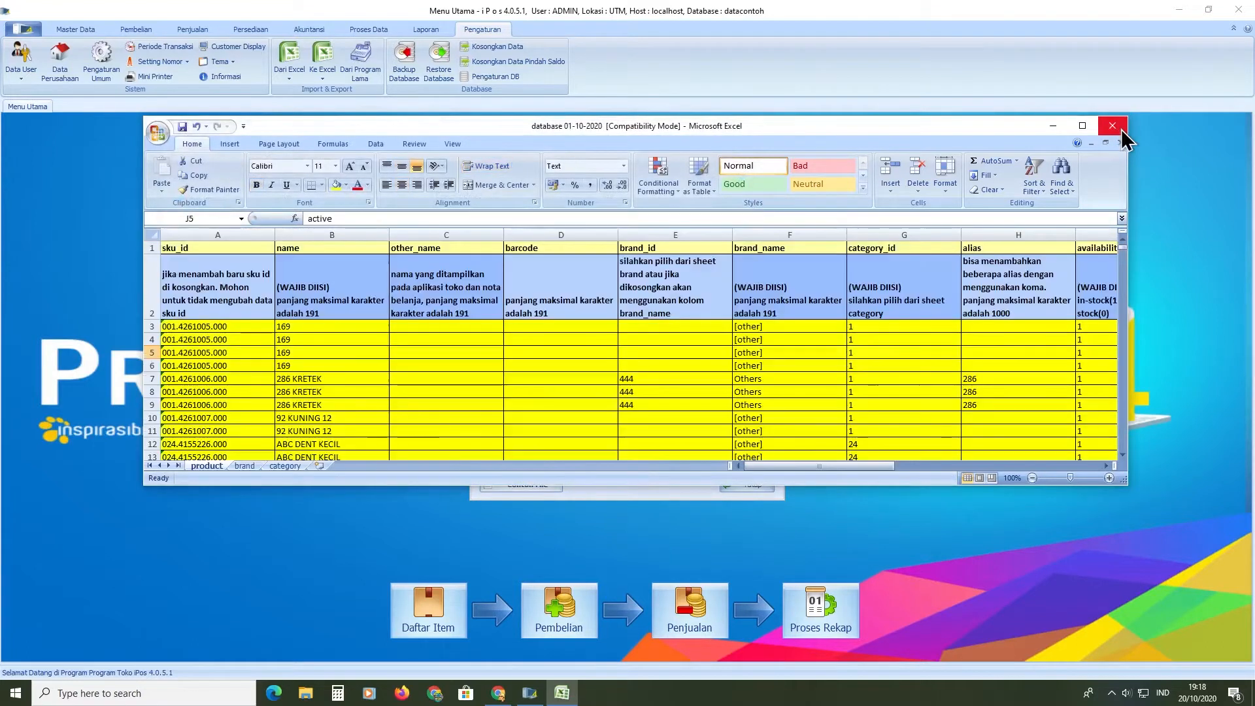
Examine the columns and highlighted item rows of the product sheet in database 01-10-2020.
click(904, 287)
drag(903, 130, 877, 72)
scroll(719, 287, down, 4)
scroll(719, 288, up, 4)
scroll(549, 287, down, 2)
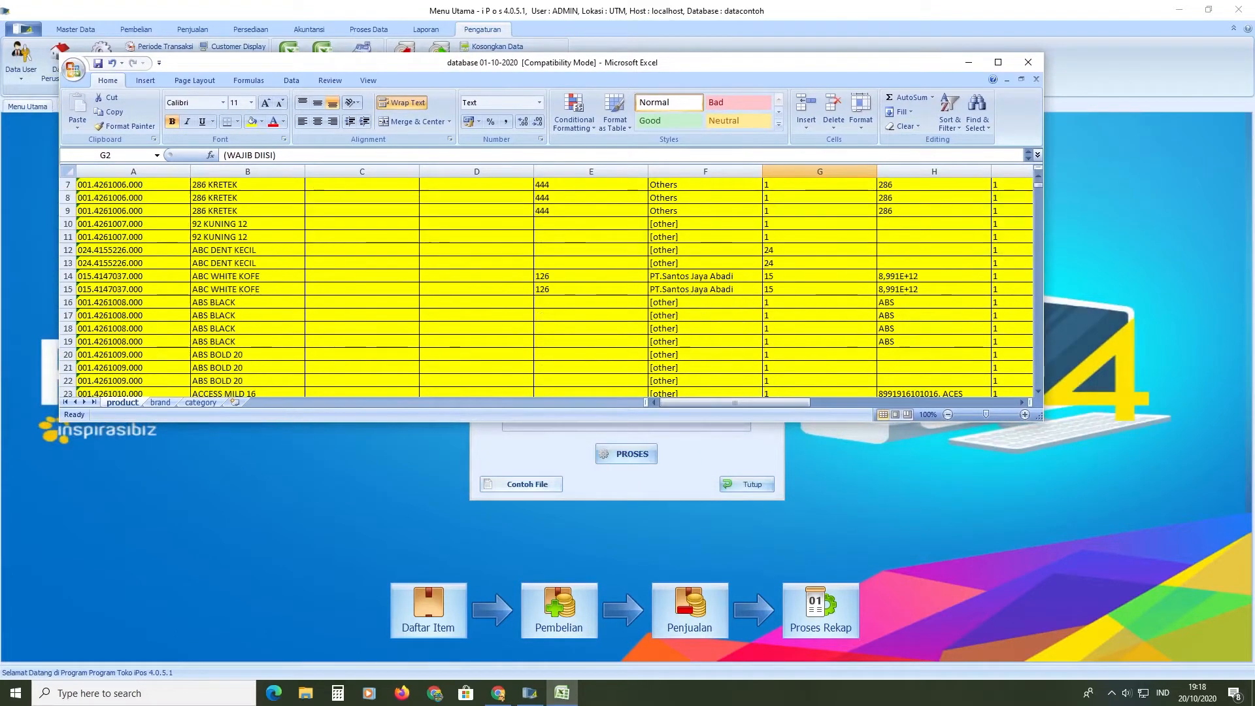
scroll(555, 287, down, 5)
scroll(555, 288, up, 7)
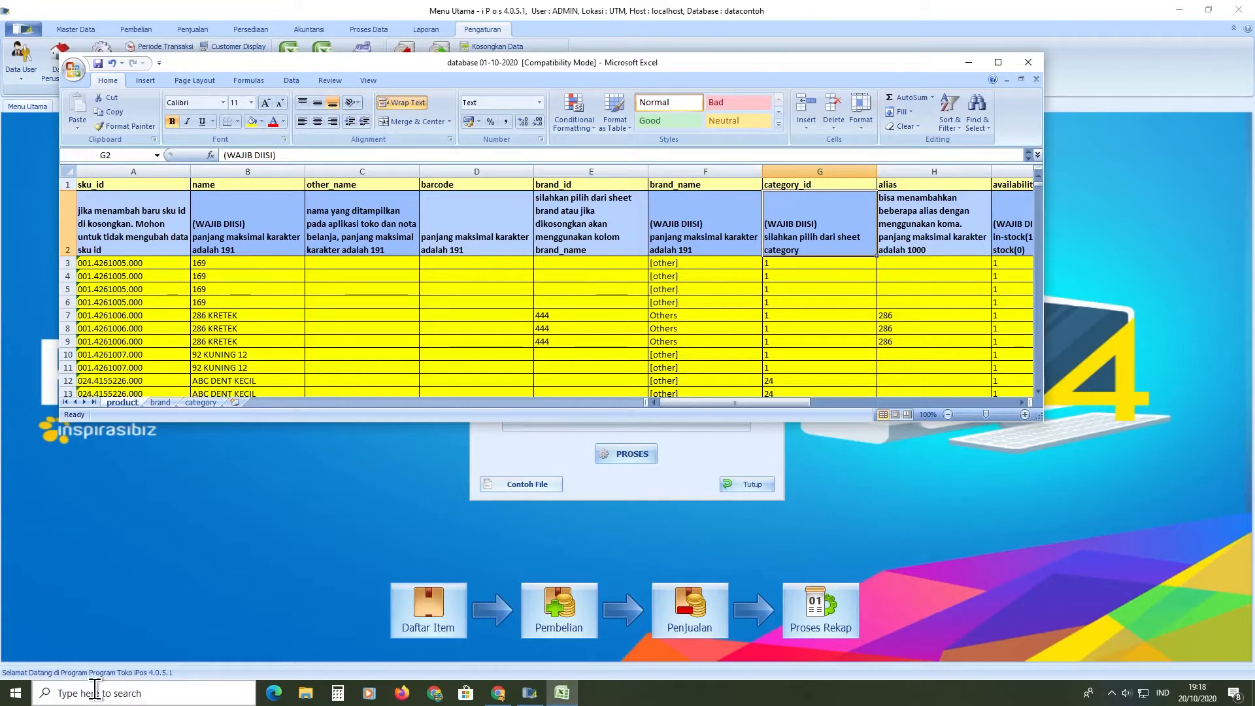
Launch Excel 2016 alongside the older Excel version and shrink its start window.
click(16, 693)
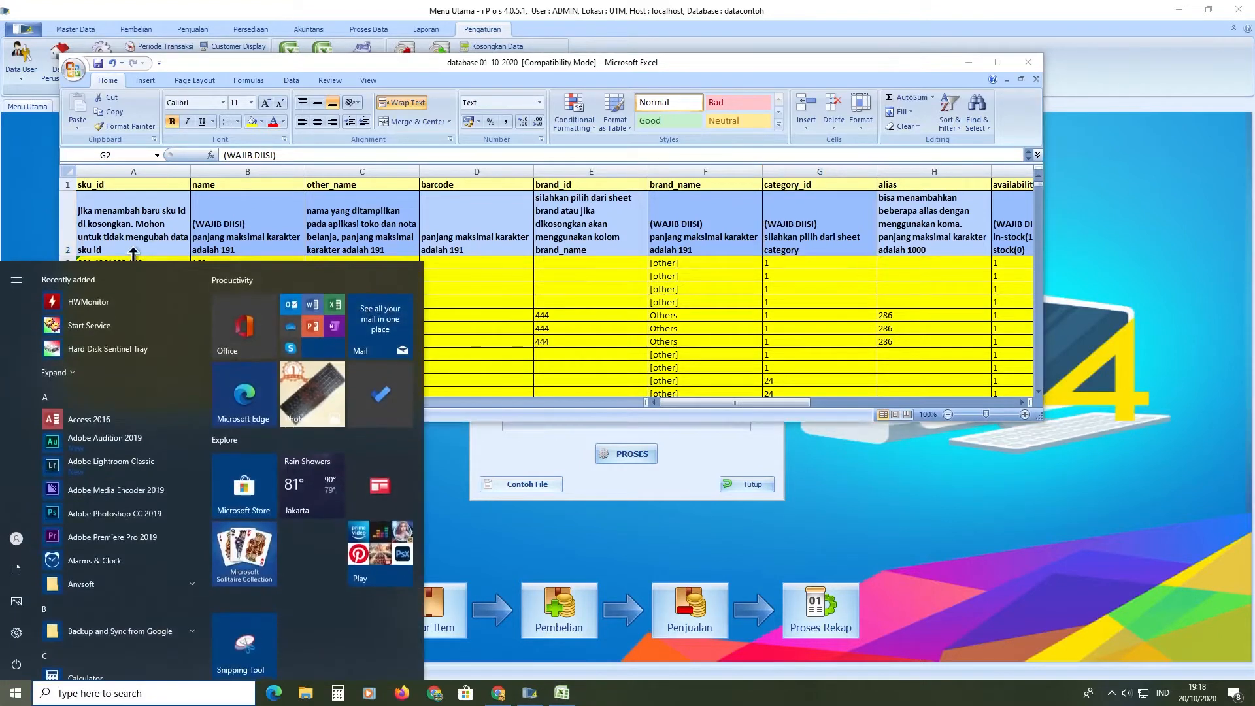
click(330, 320)
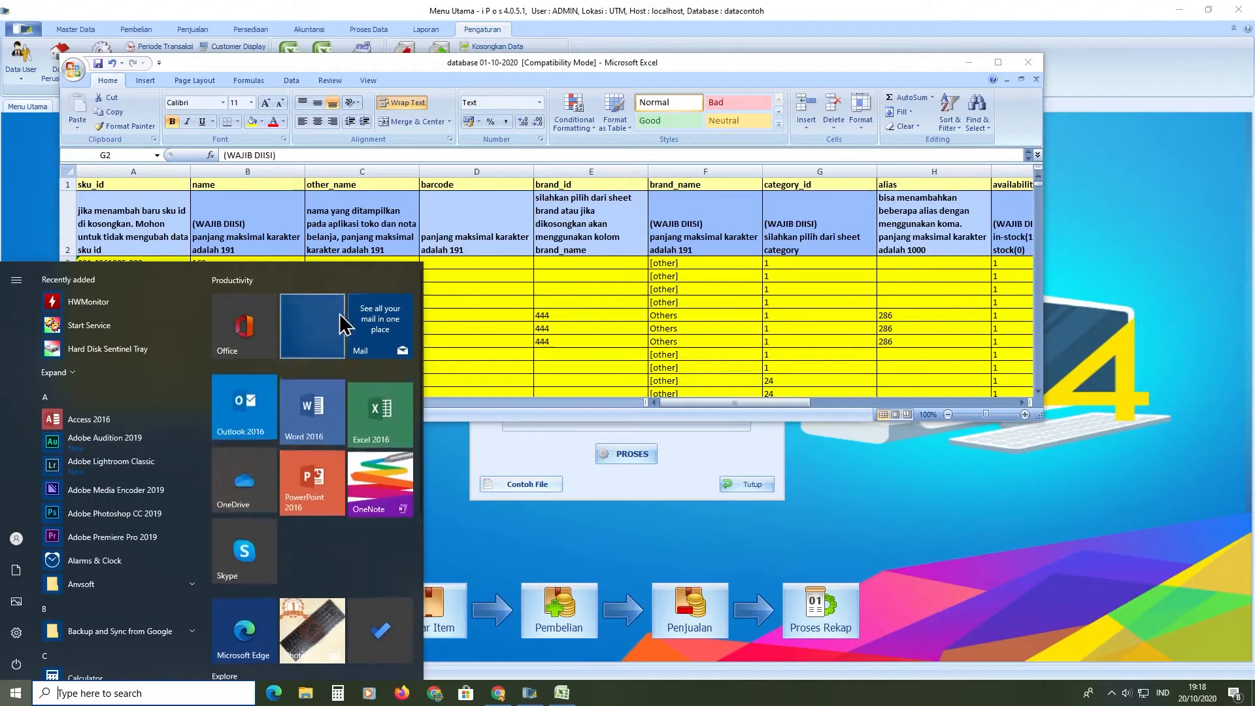
click(398, 421)
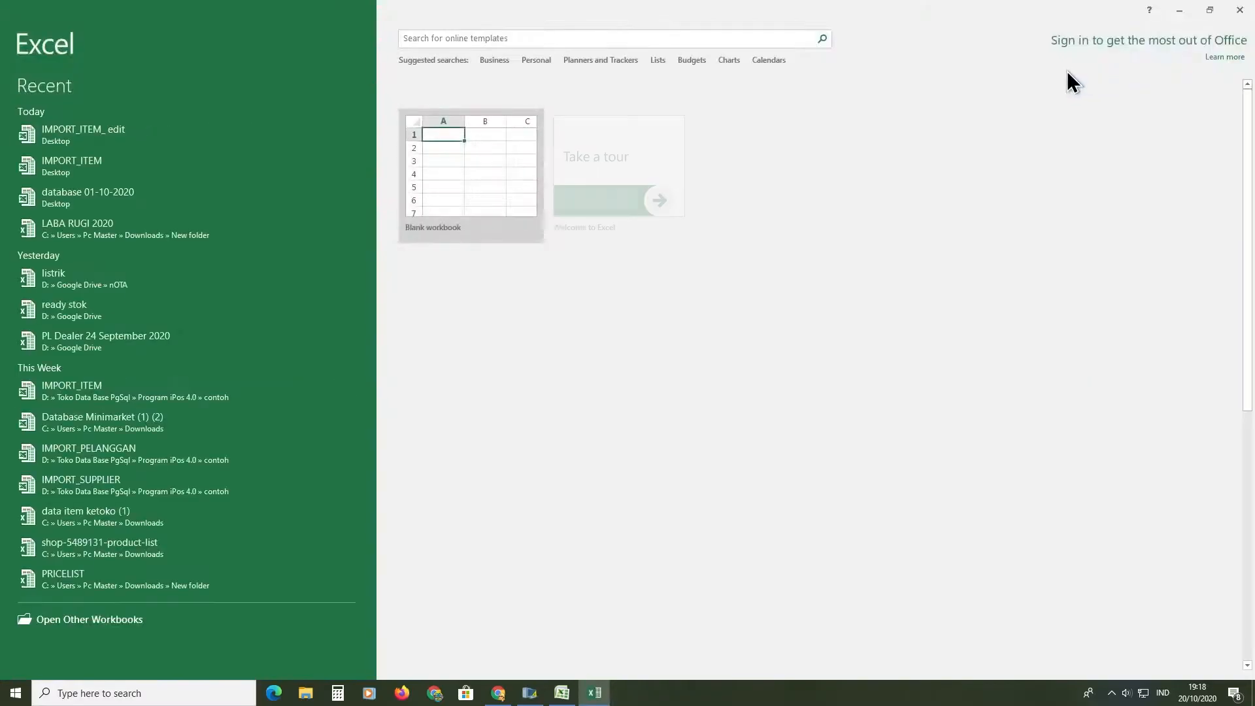
click(1208, 11)
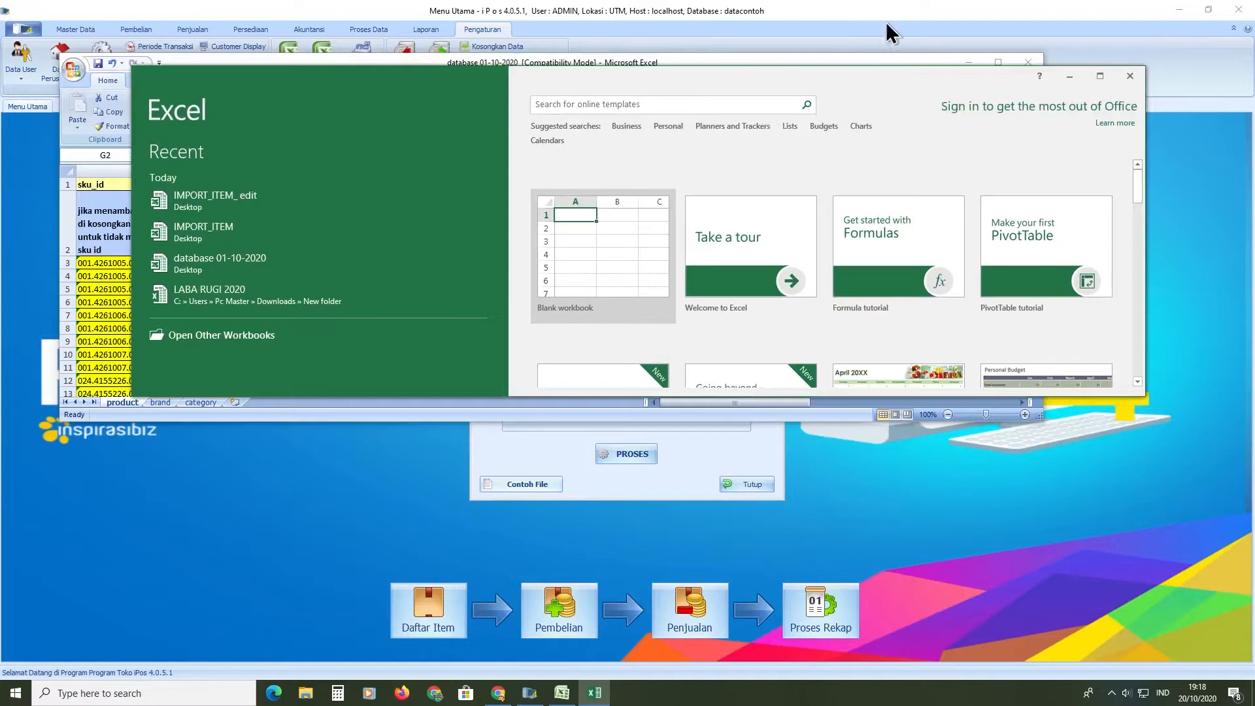
Return to iPos, close the item import dialog, and reduce the program window to its smaller size.
click(852, 29)
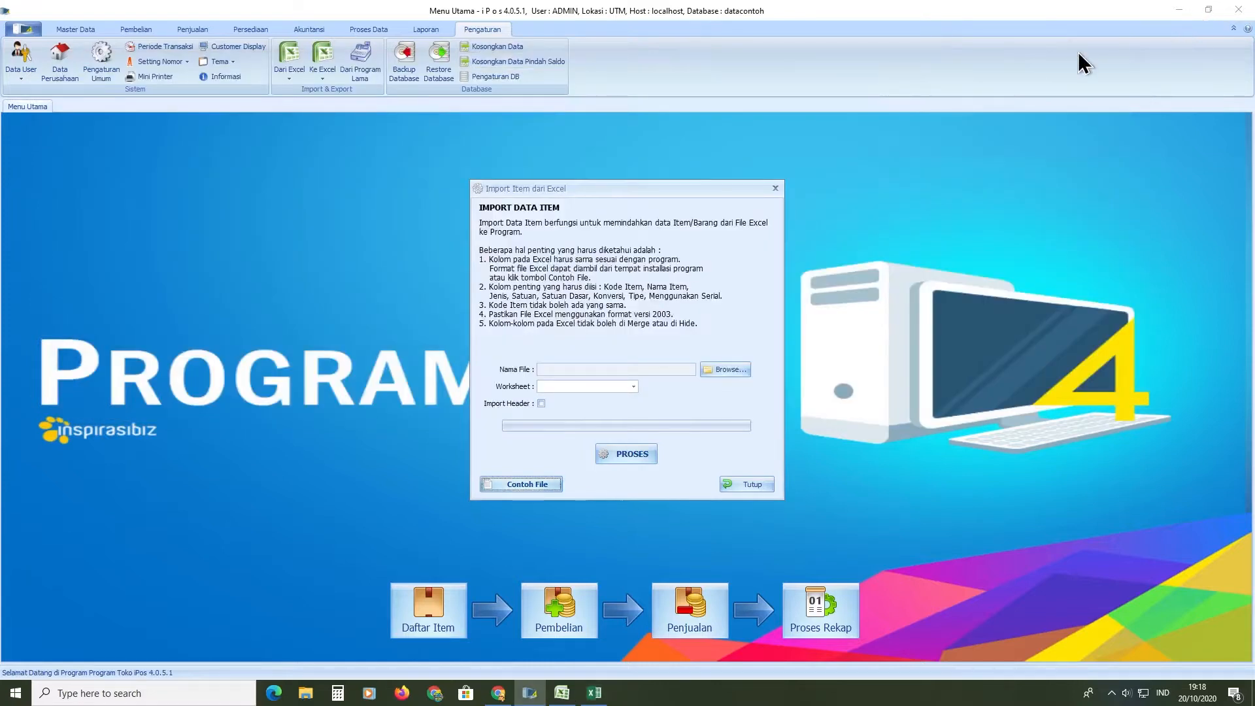
click(751, 484)
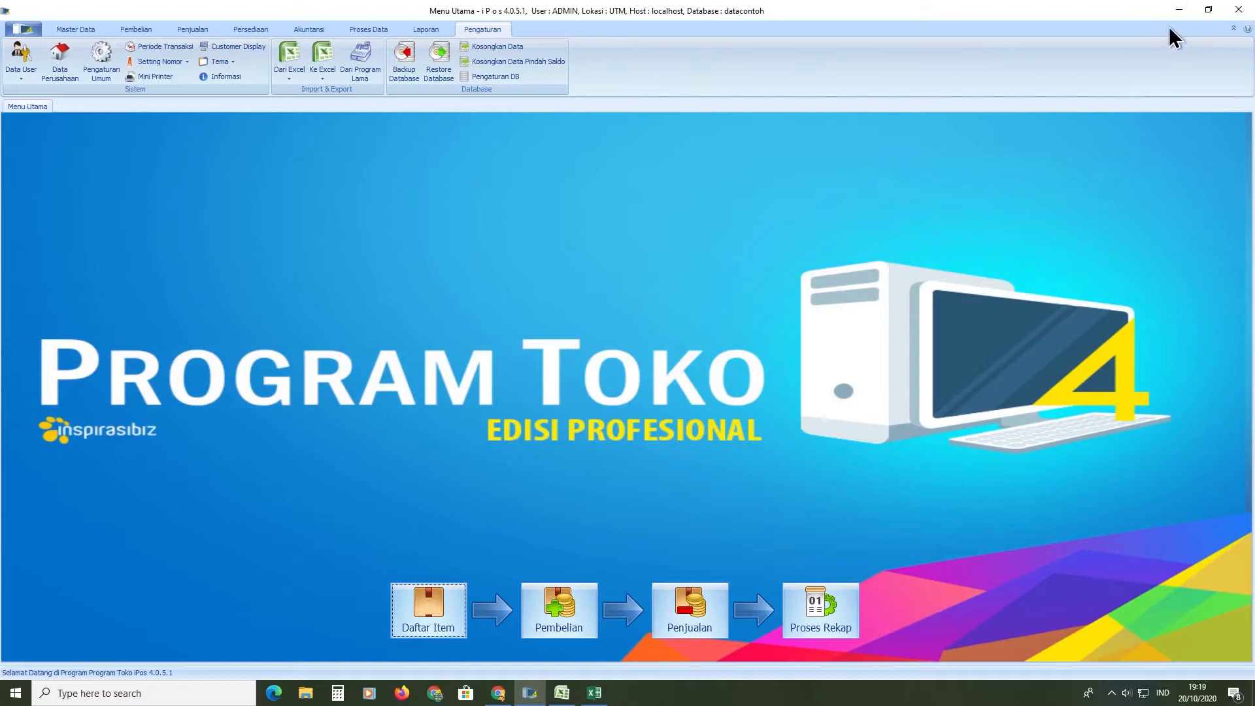
click(1209, 10)
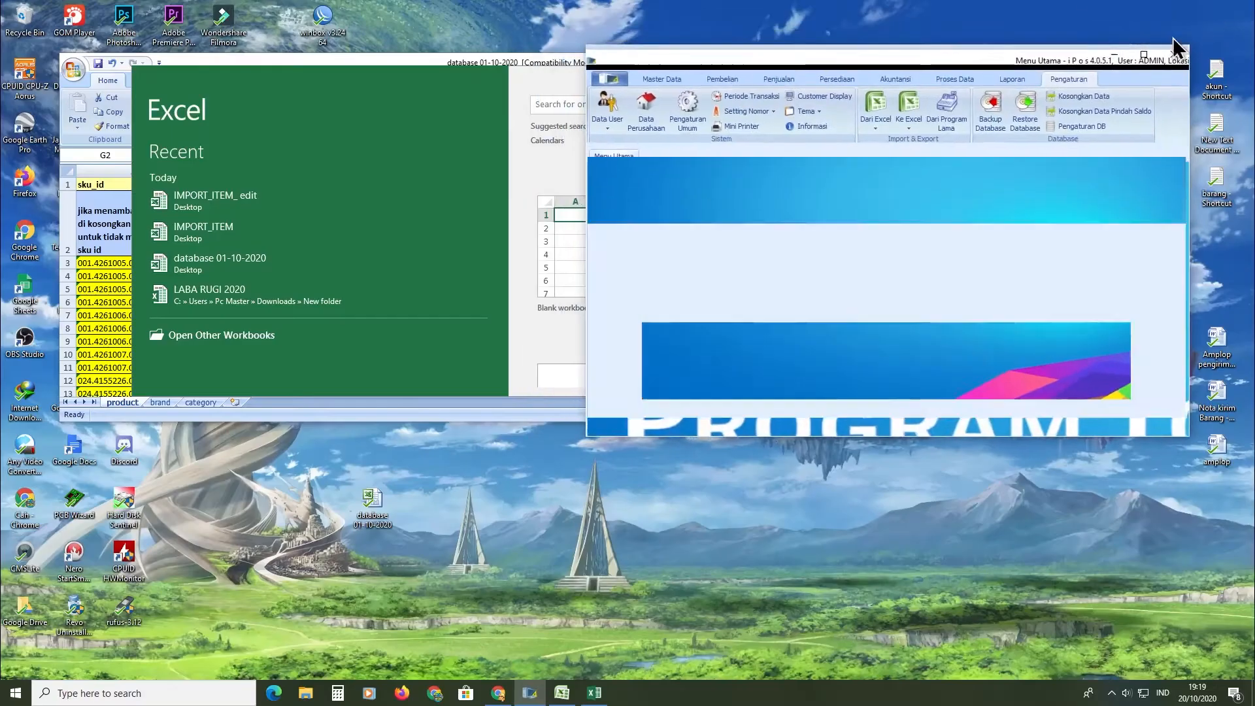
Minimize both Excel windows and place the IMPORT_ITEM_EDit file beside database 01-10-2020 on the desktop.
click(457, 99)
click(440, 516)
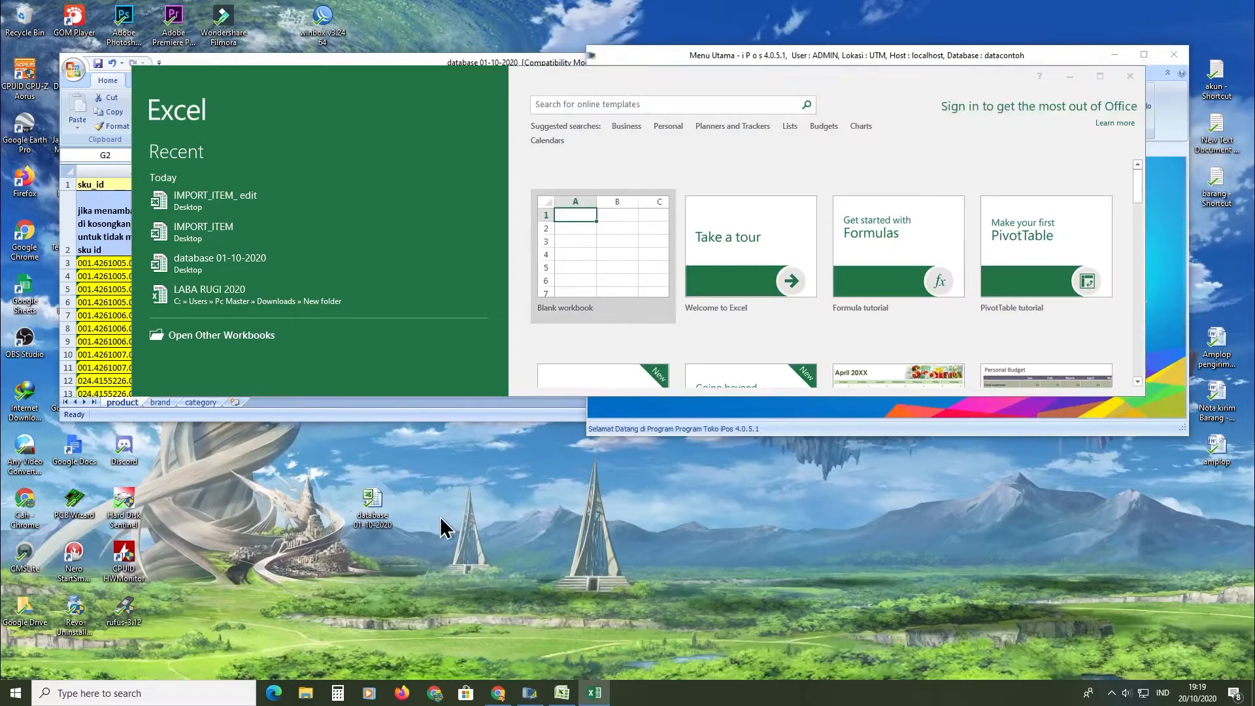
click(1070, 76)
click(494, 82)
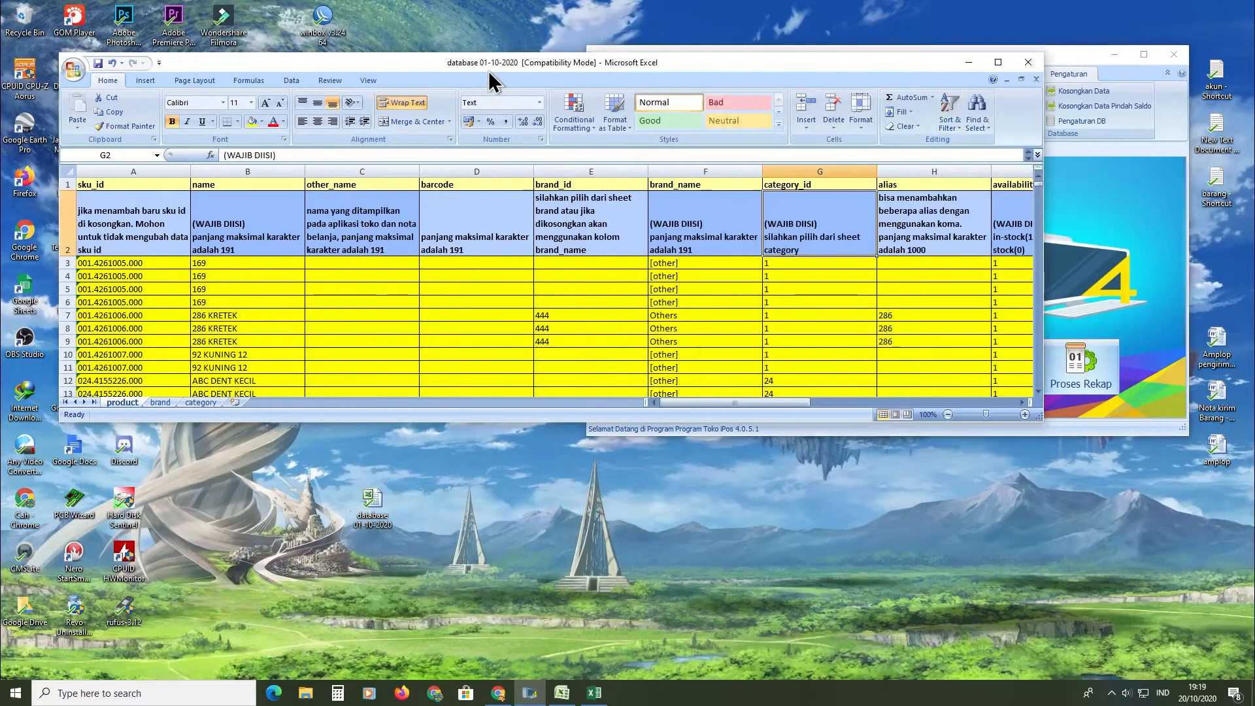
click(968, 62)
drag(172, 184, 444, 502)
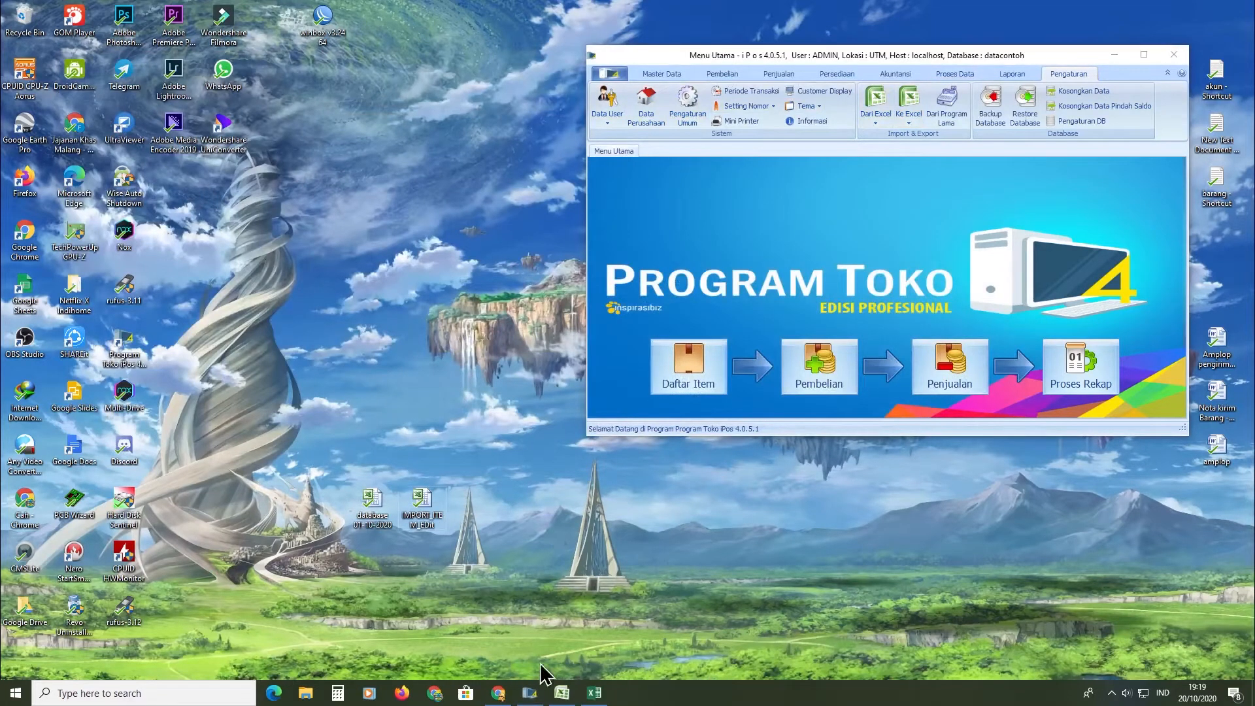
Open IMPORT_ITEM_EDit in Excel 2016 and clear the sample data in rows 2 to 11 from the JENIS through KETERANGAN columns.
click(593, 692)
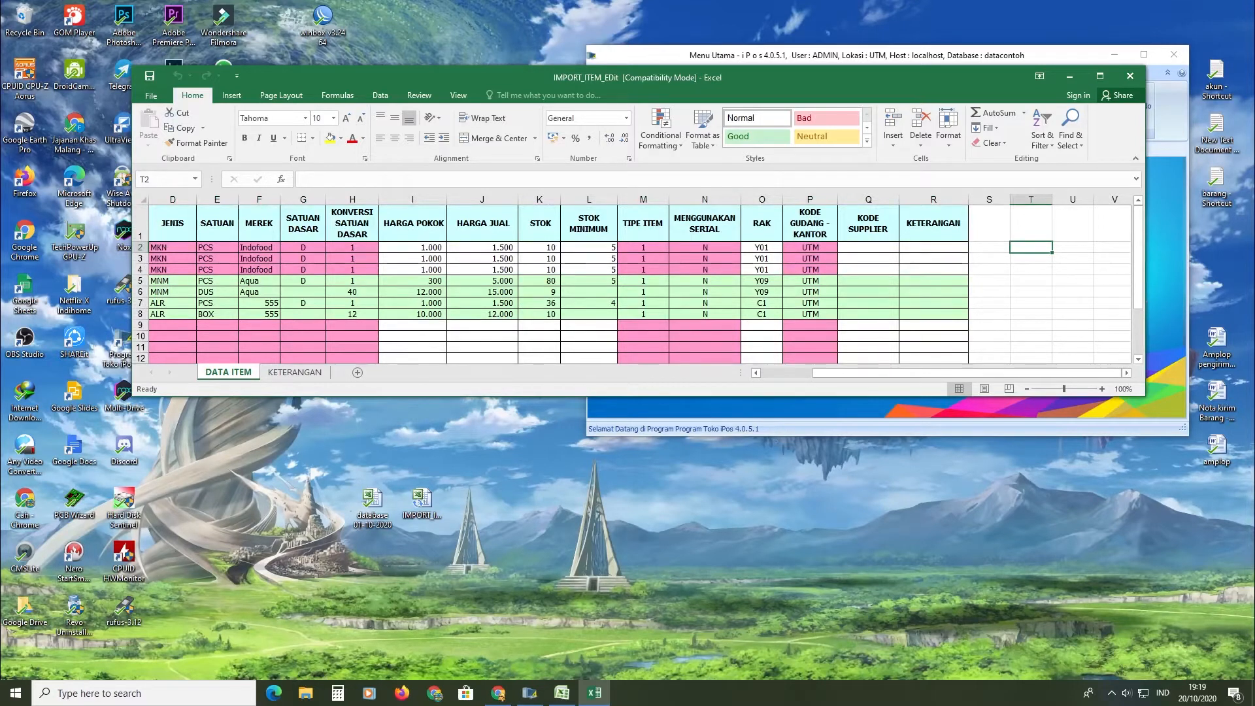
drag(160, 247, 961, 349)
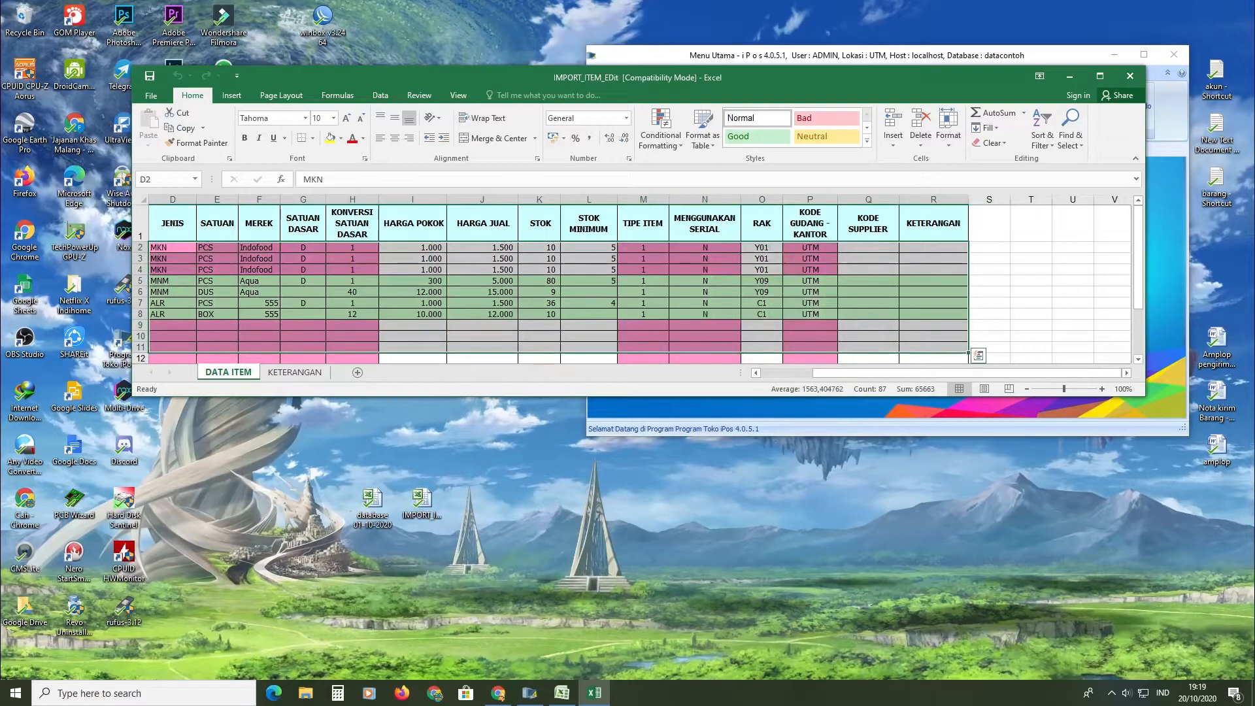
key(Delete)
click(1072, 292)
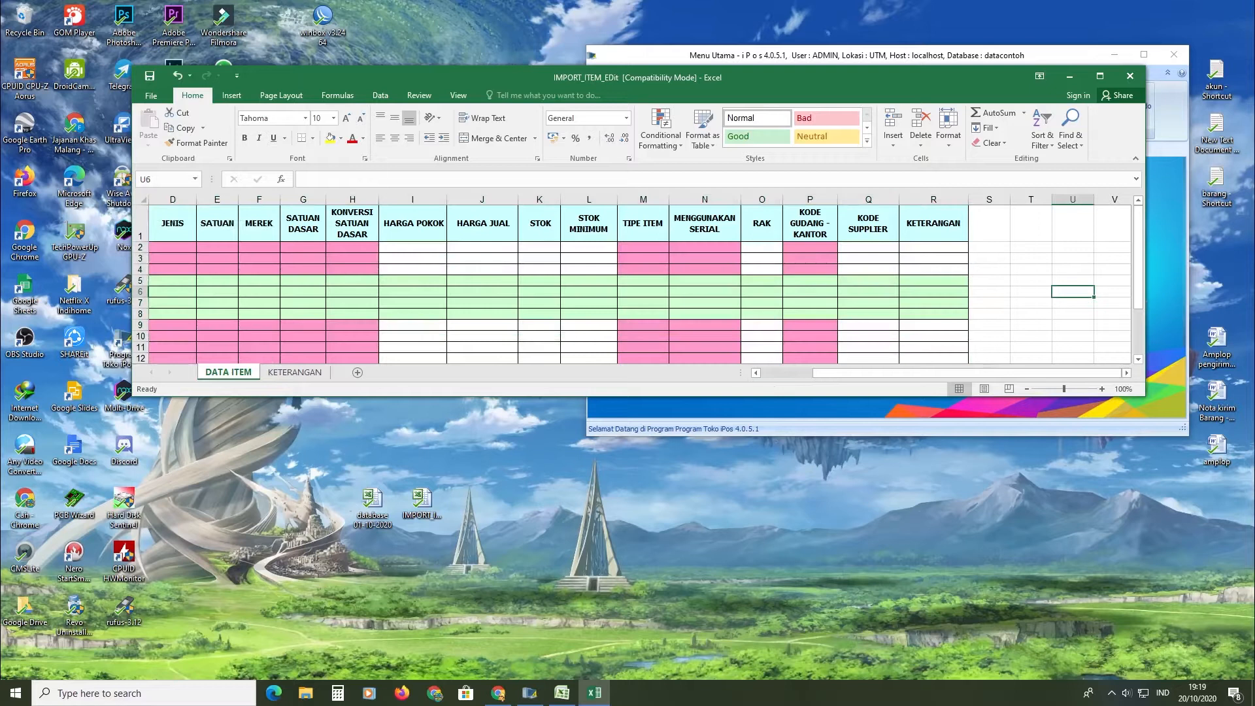
Bring database 01-10-2020 forward and stack its window clear of the IMPORT_ITEM_EDit workbook.
click(567, 695)
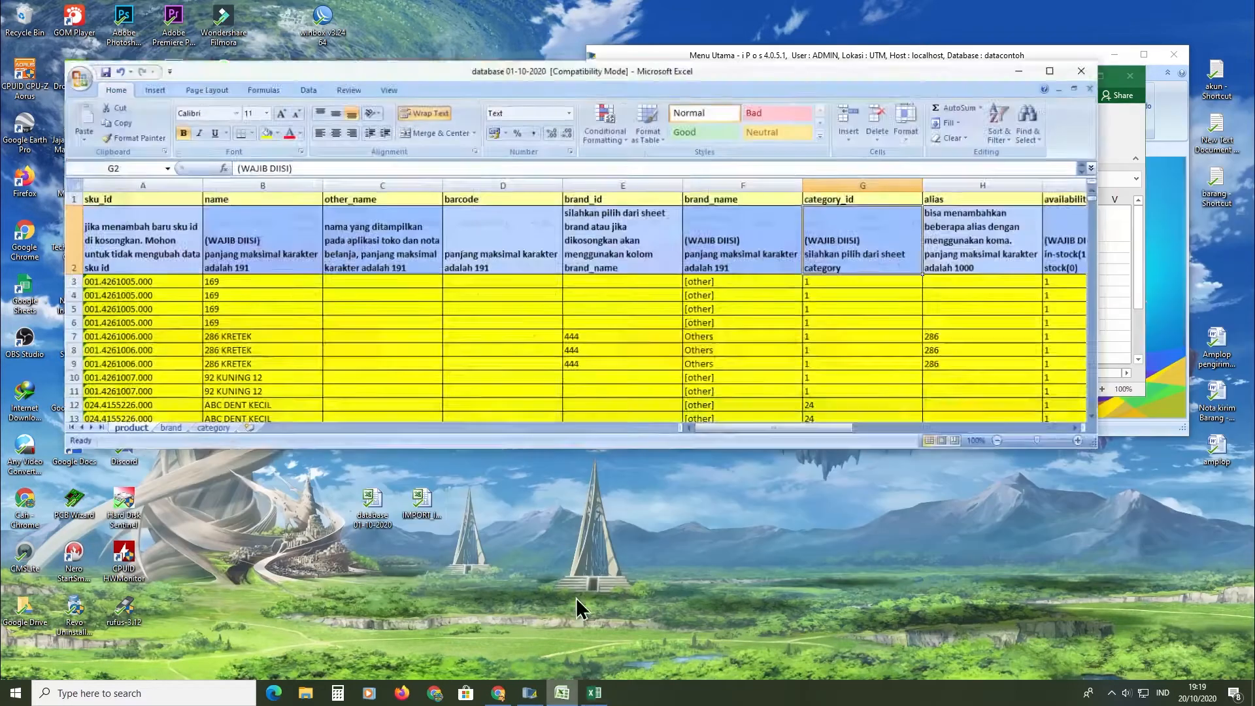
click(362, 289)
drag(727, 72, 768, 403)
click(926, 42)
drag(927, 43, 1039, 47)
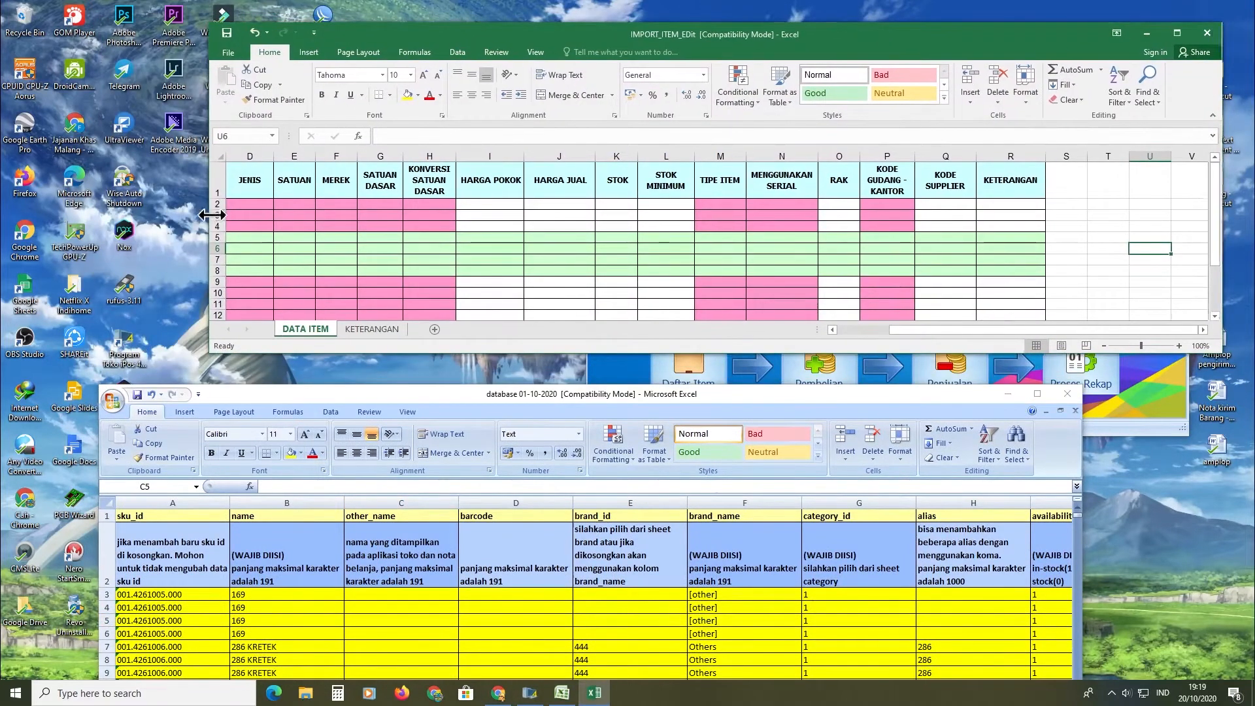
Resize the IMPORT_ITEM_EDit and database 01-10-2020 windows so both stand side by side at nearly full screen height.
drag(204, 215, 641, 216)
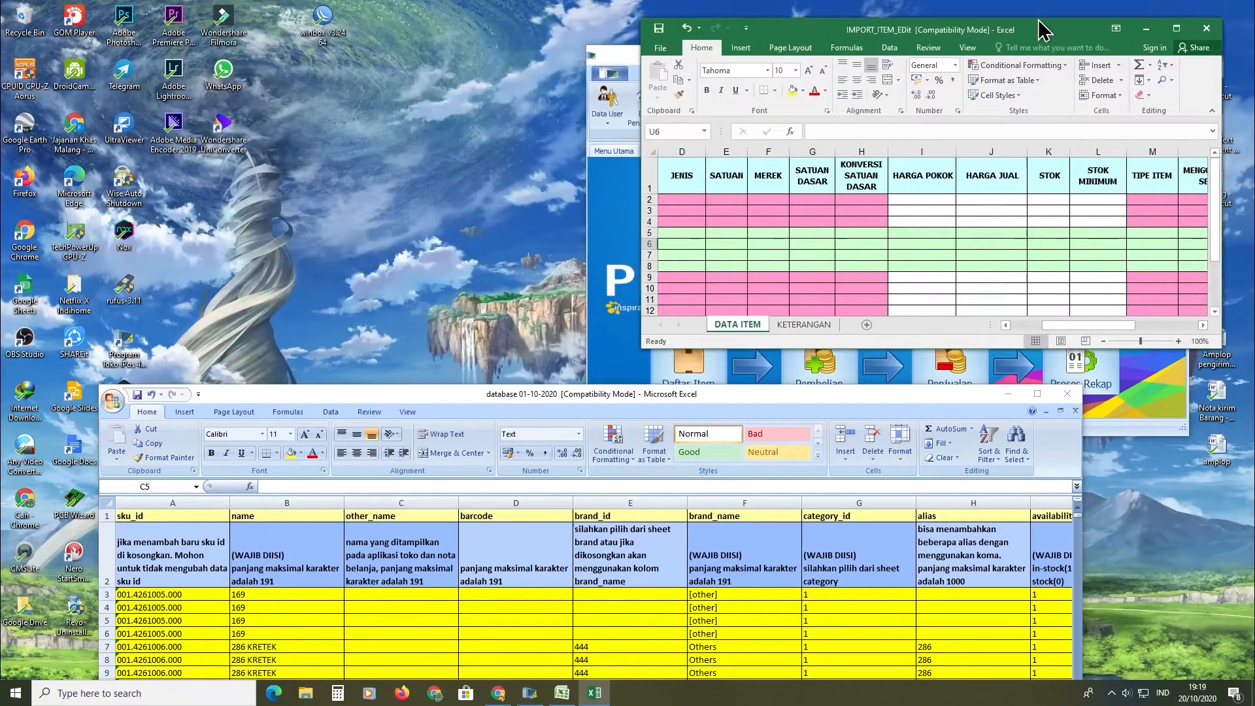
drag(1038, 28, 1044, 1)
click(1211, 6)
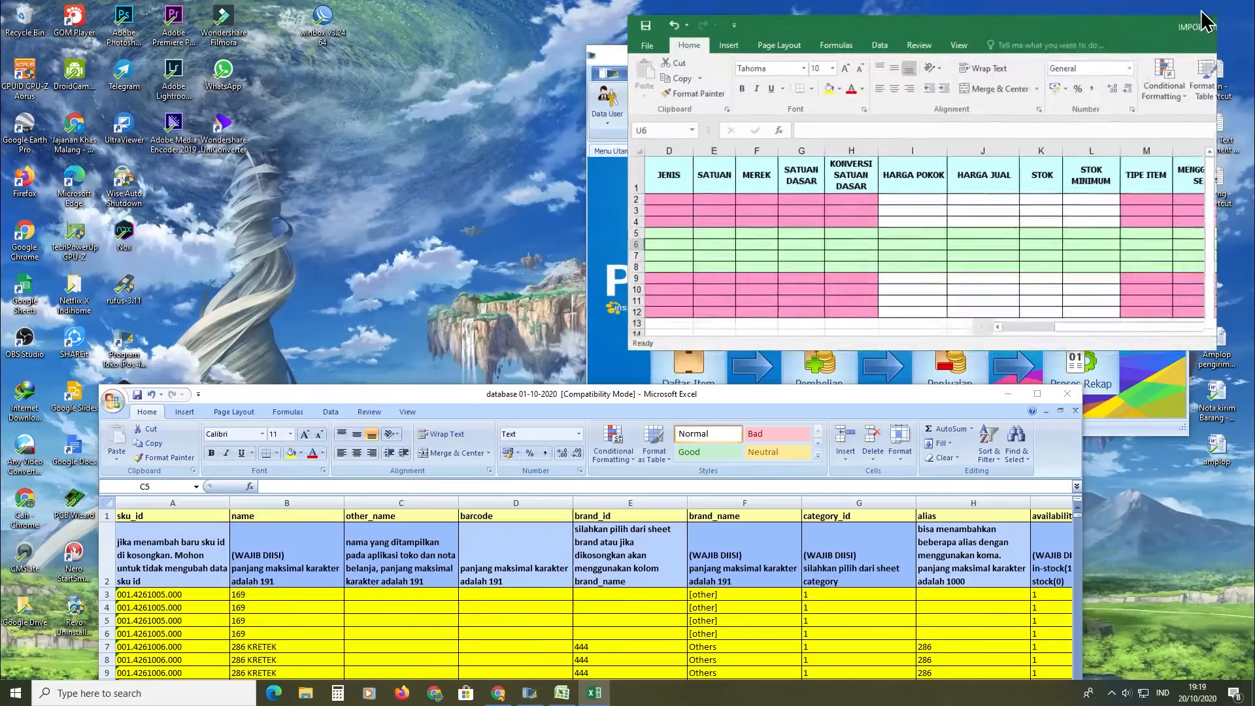
drag(908, 356, 930, 669)
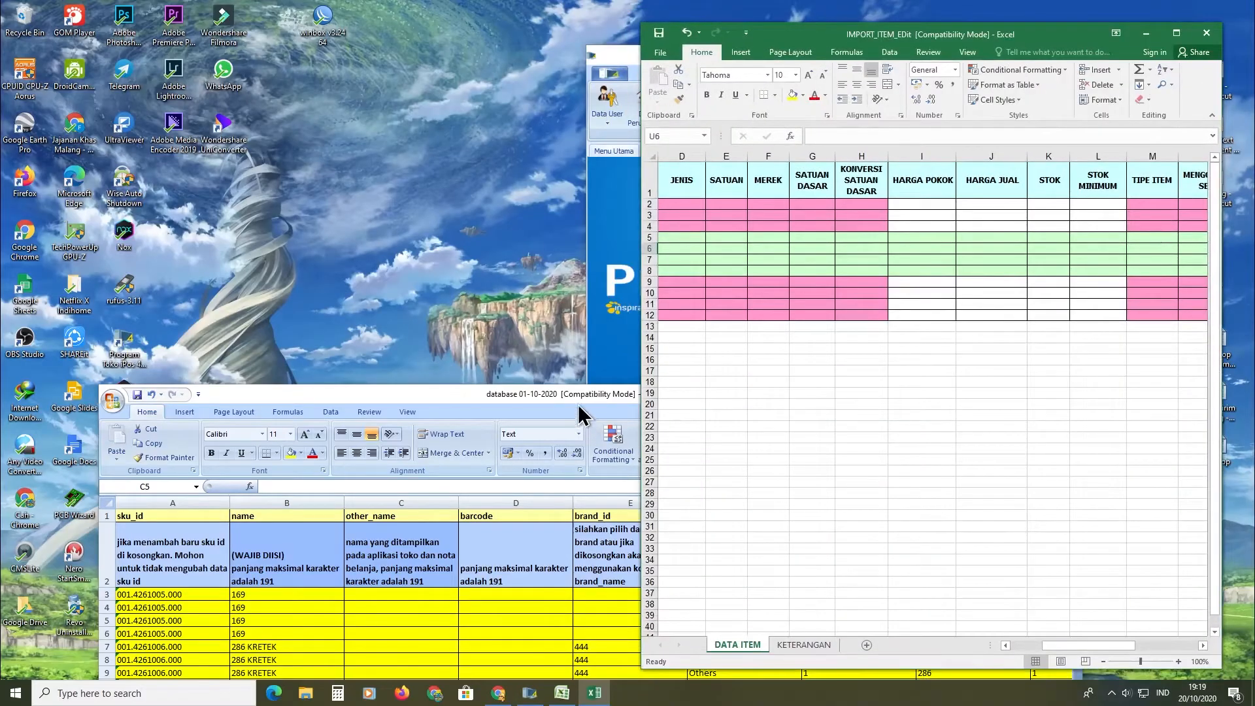
drag(579, 412, 519, 256)
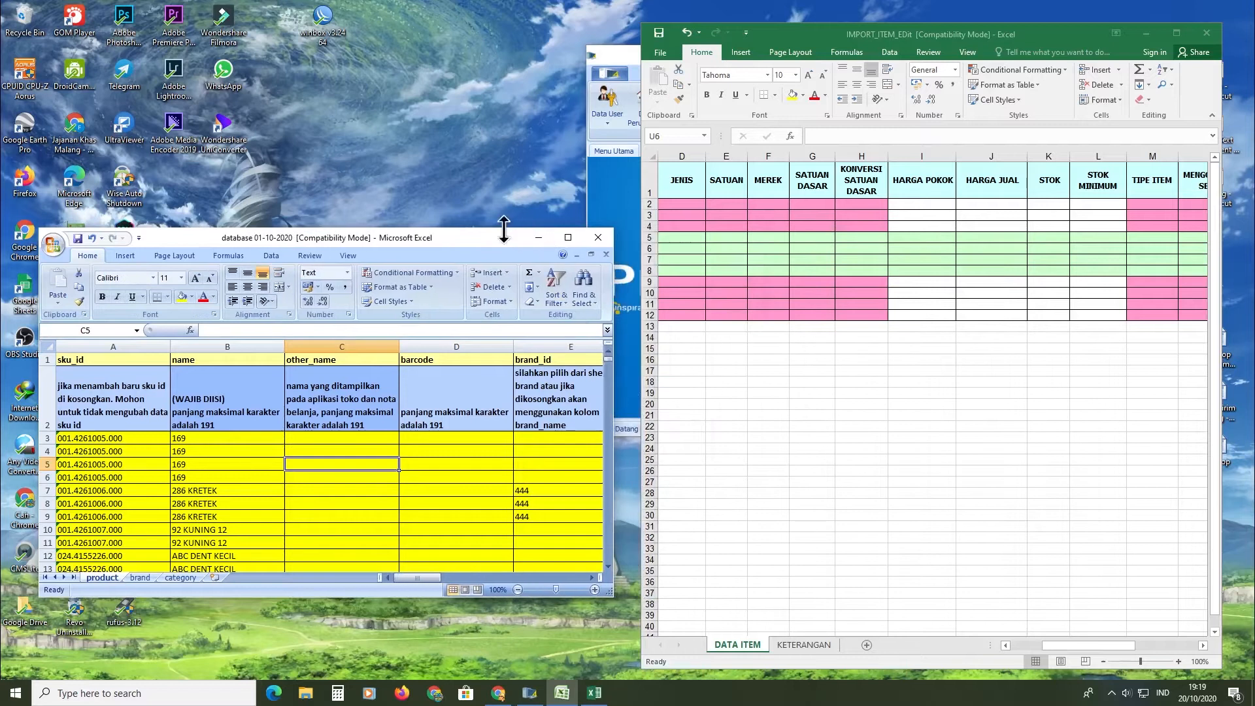
double_click(503, 229)
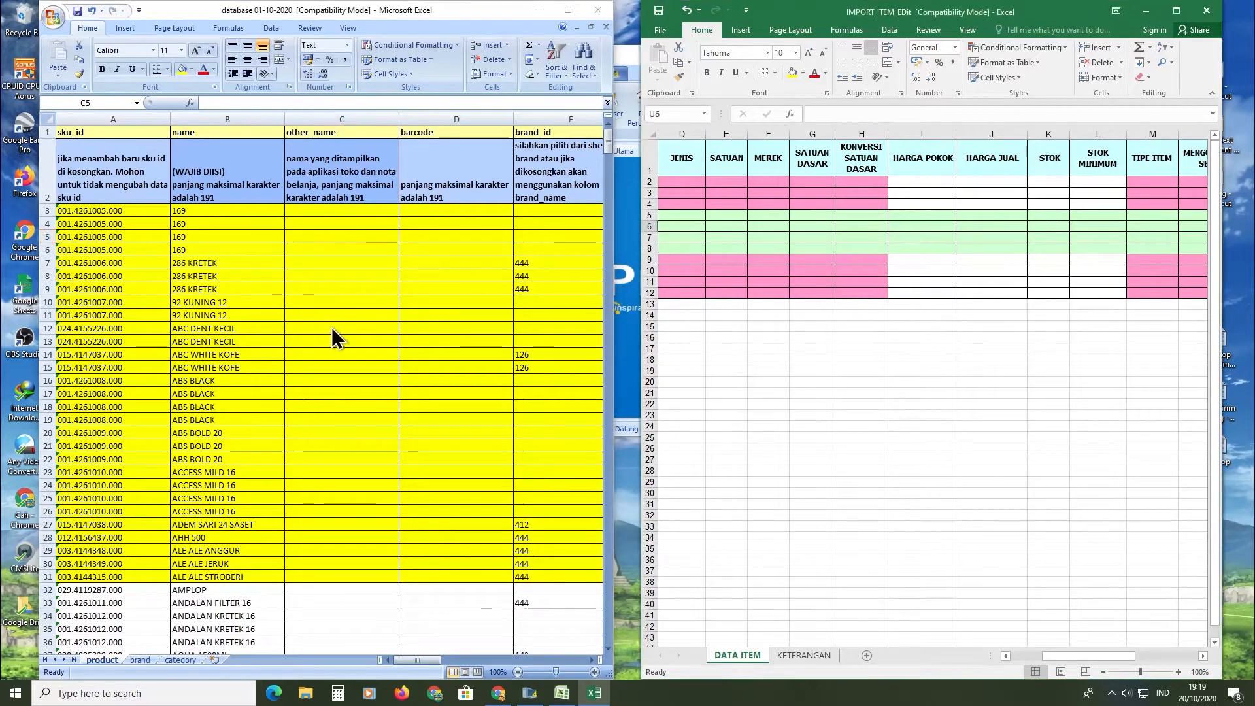
Delete rows 2 to 13 of the DATA ITEM sheet, keeping only the header row.
click(769, 448)
drag(1088, 655, 1045, 655)
click(817, 303)
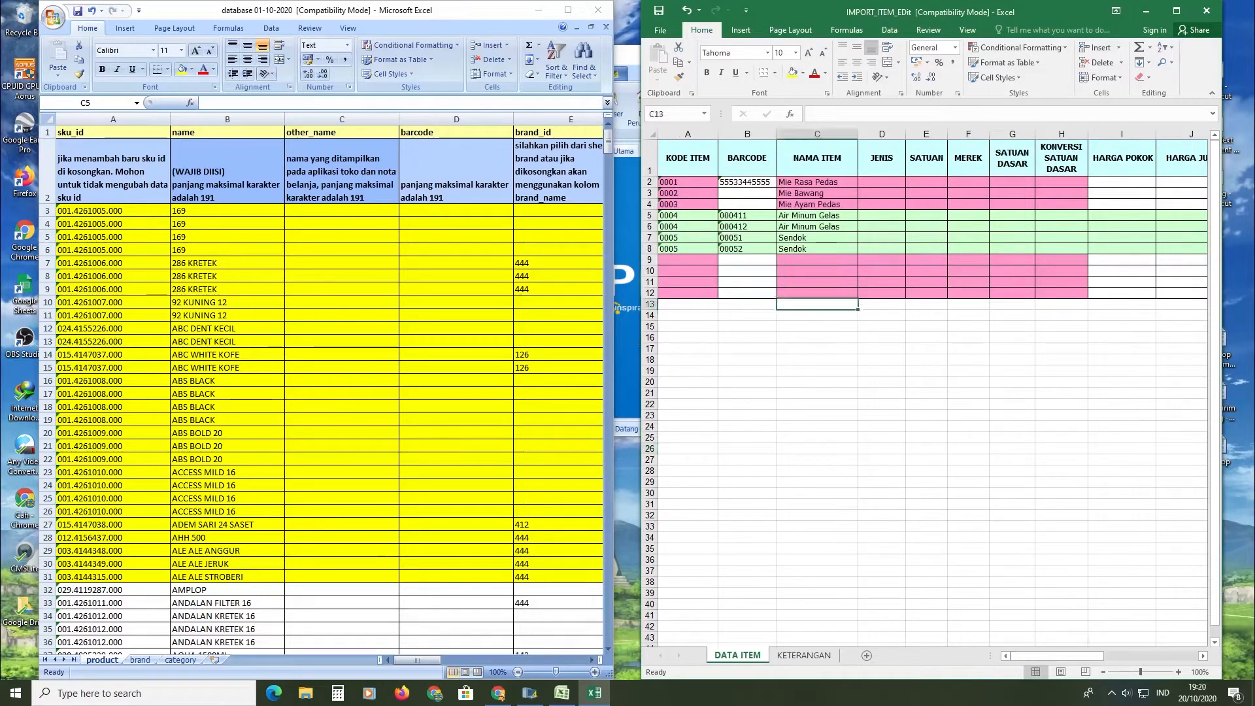
drag(650, 177, 651, 305)
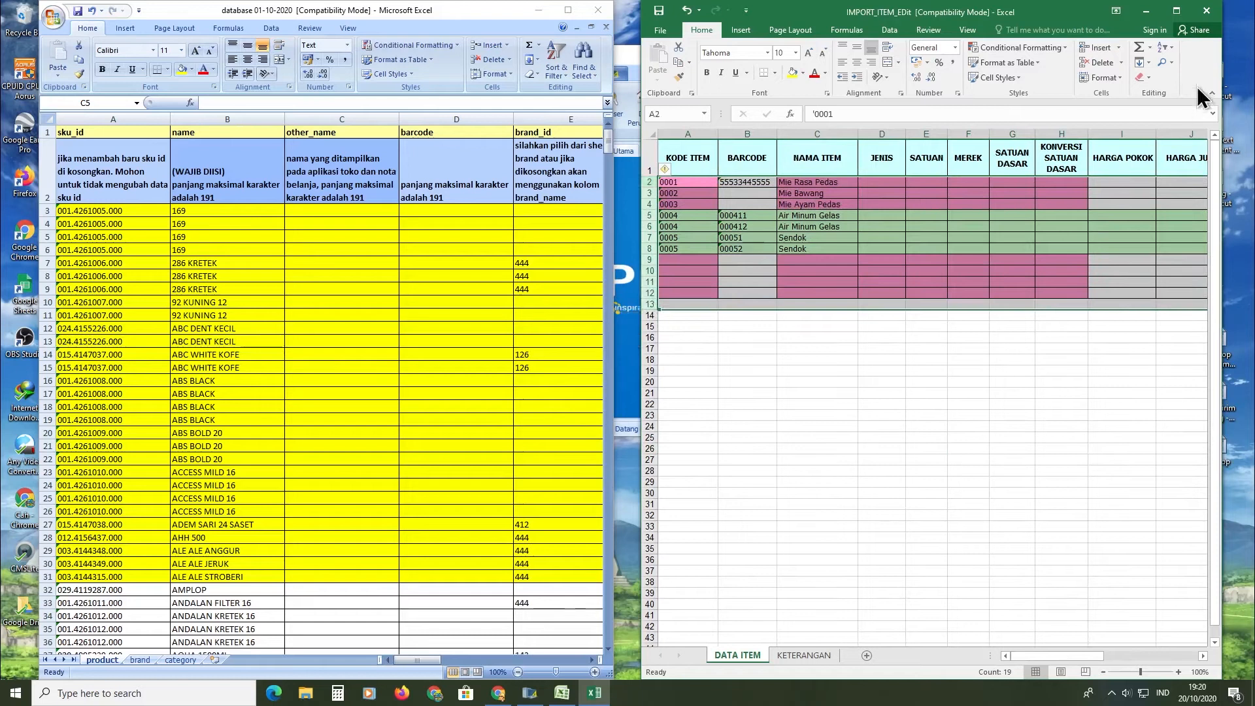
click(1089, 63)
click(688, 161)
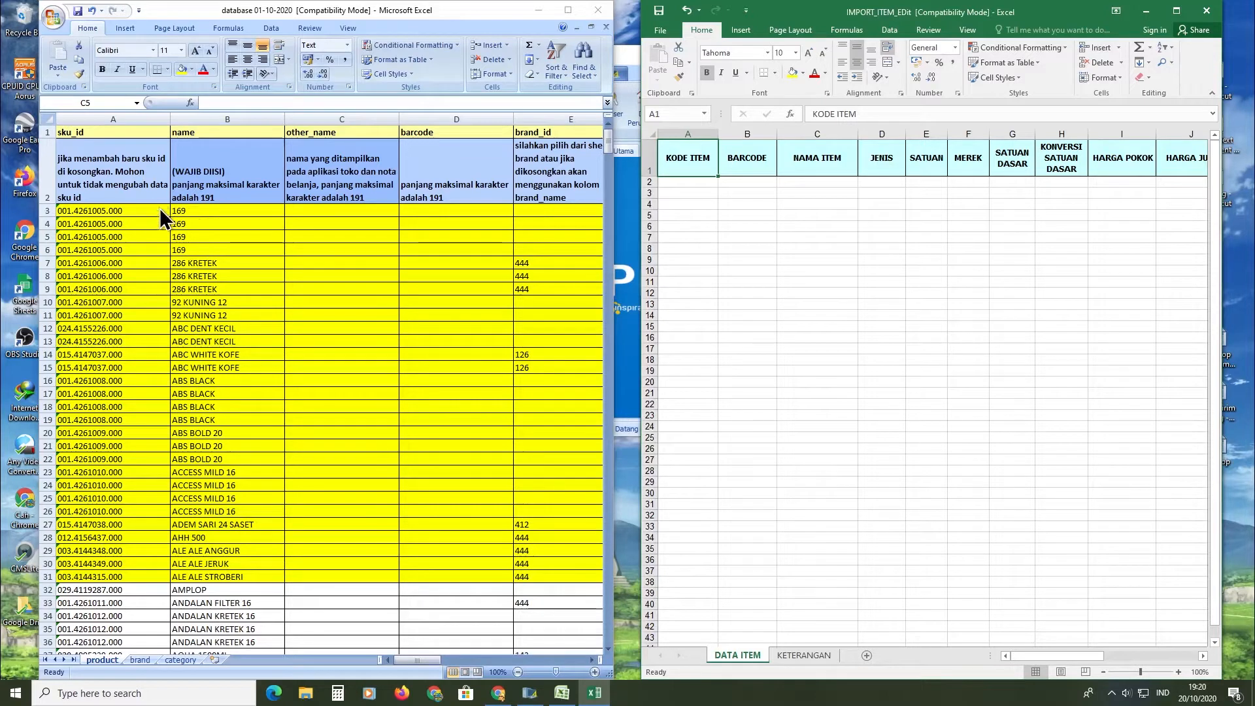
Copy the sku_id values in A3:A827 of the product sheet into the KODE ITEM column from A2 and widen that column.
drag(160, 210, 164, 576)
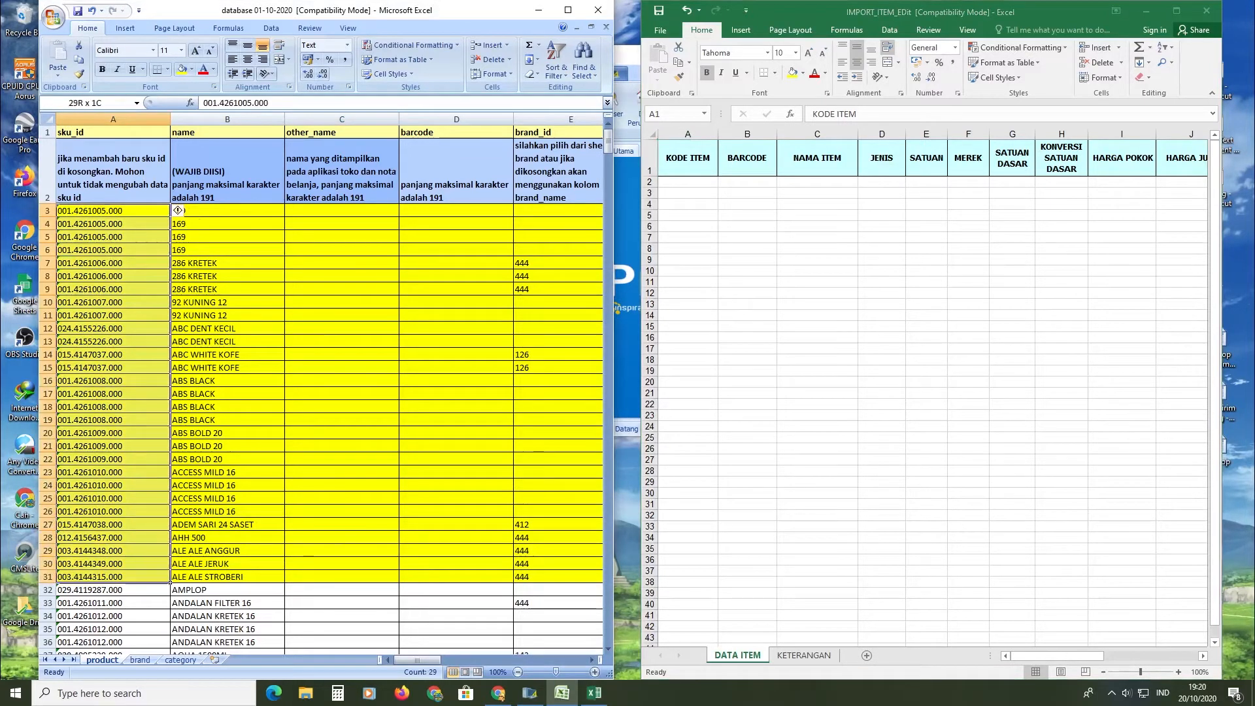
click(695, 182)
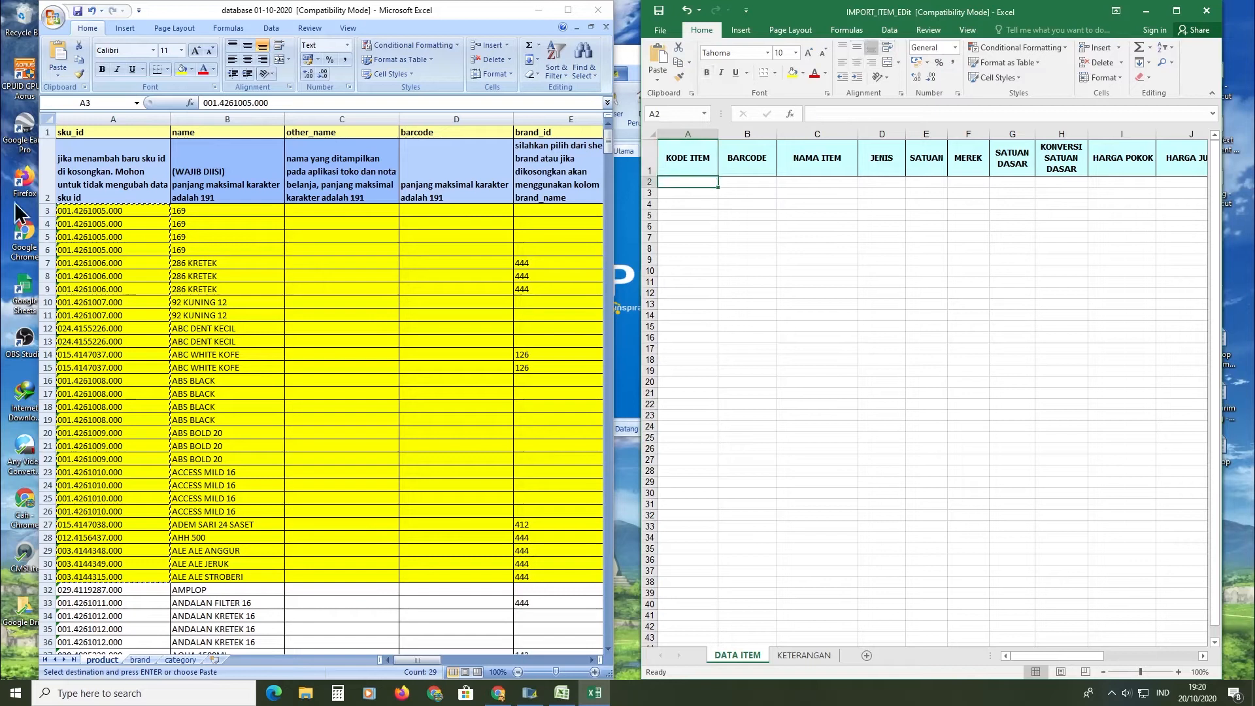
click(166, 236)
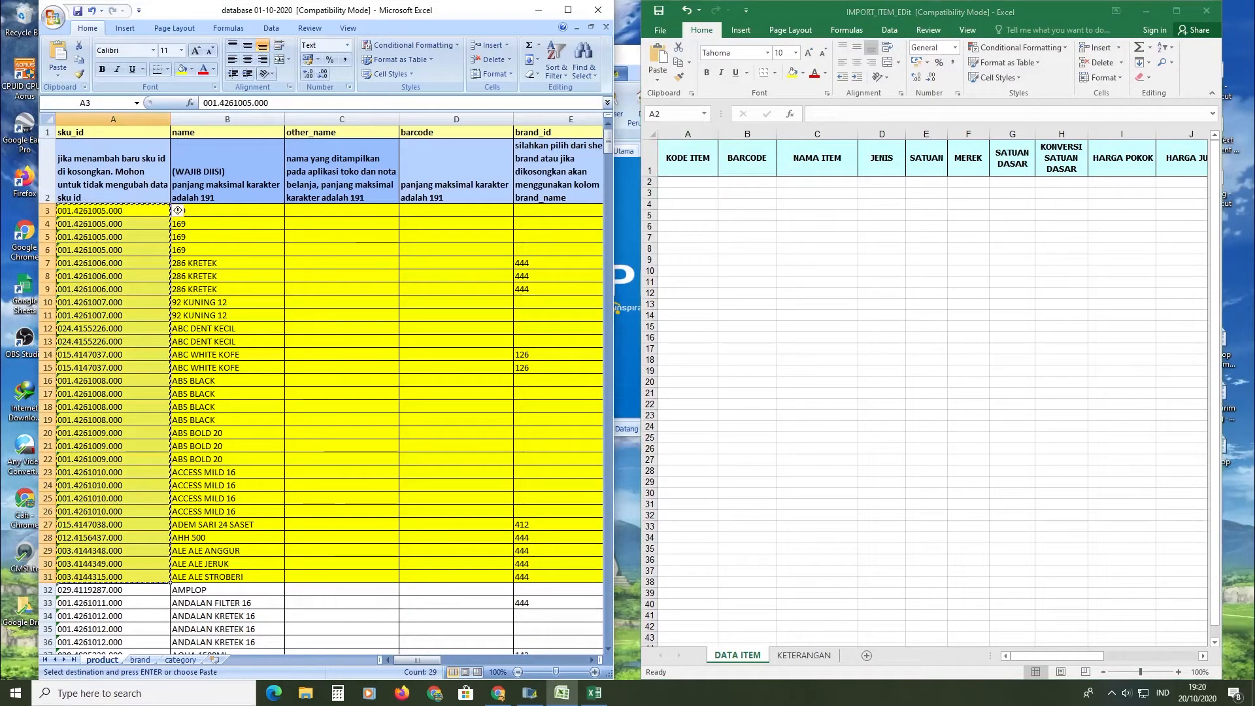
drag(169, 236, 168, 641)
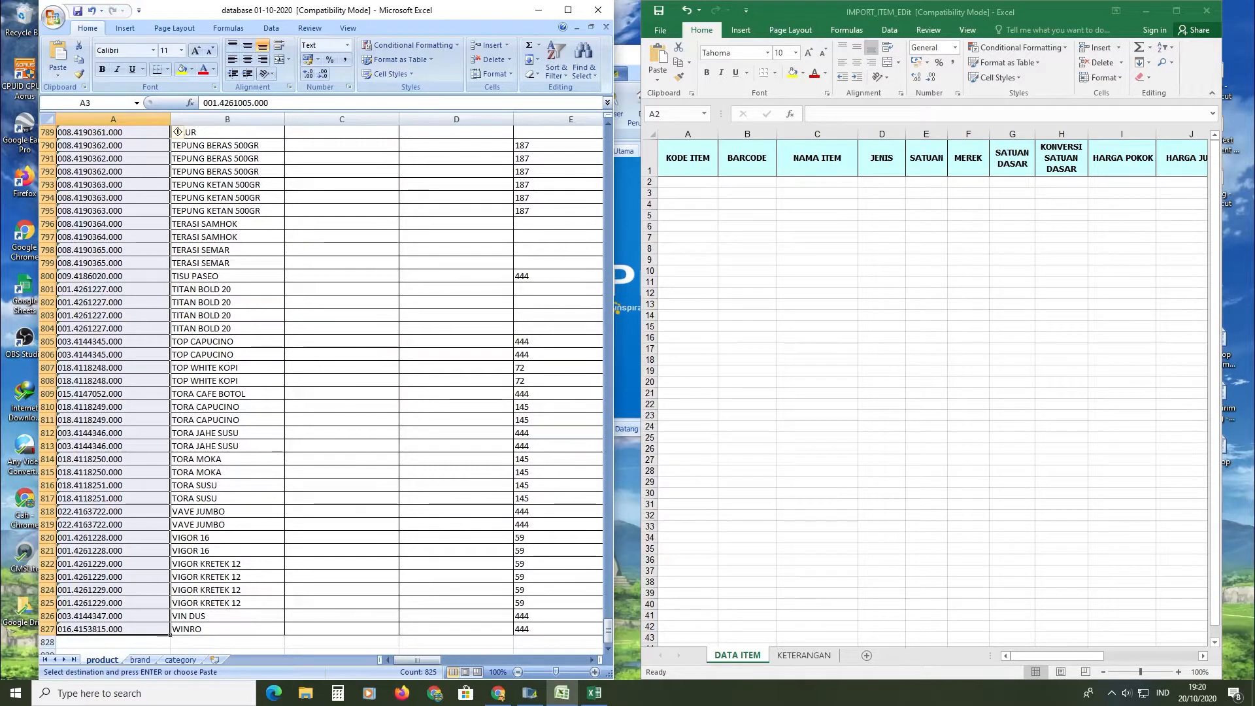
click(686, 182)
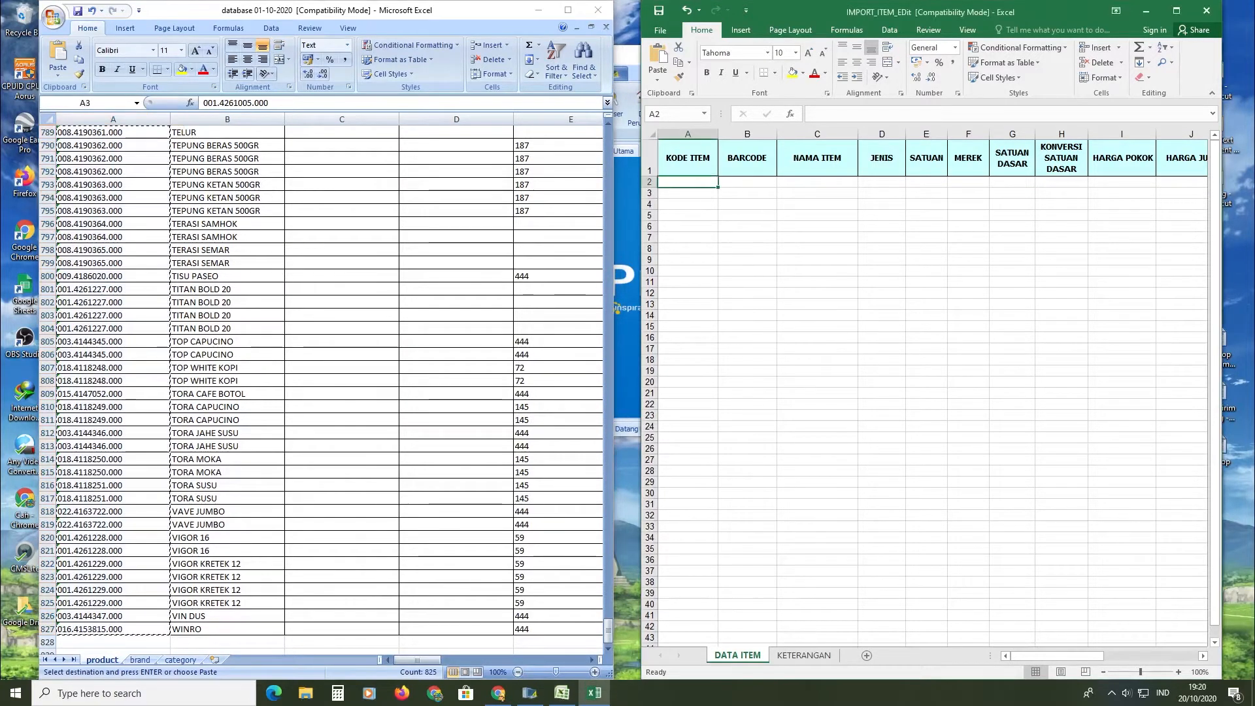
key(ctrl+v)
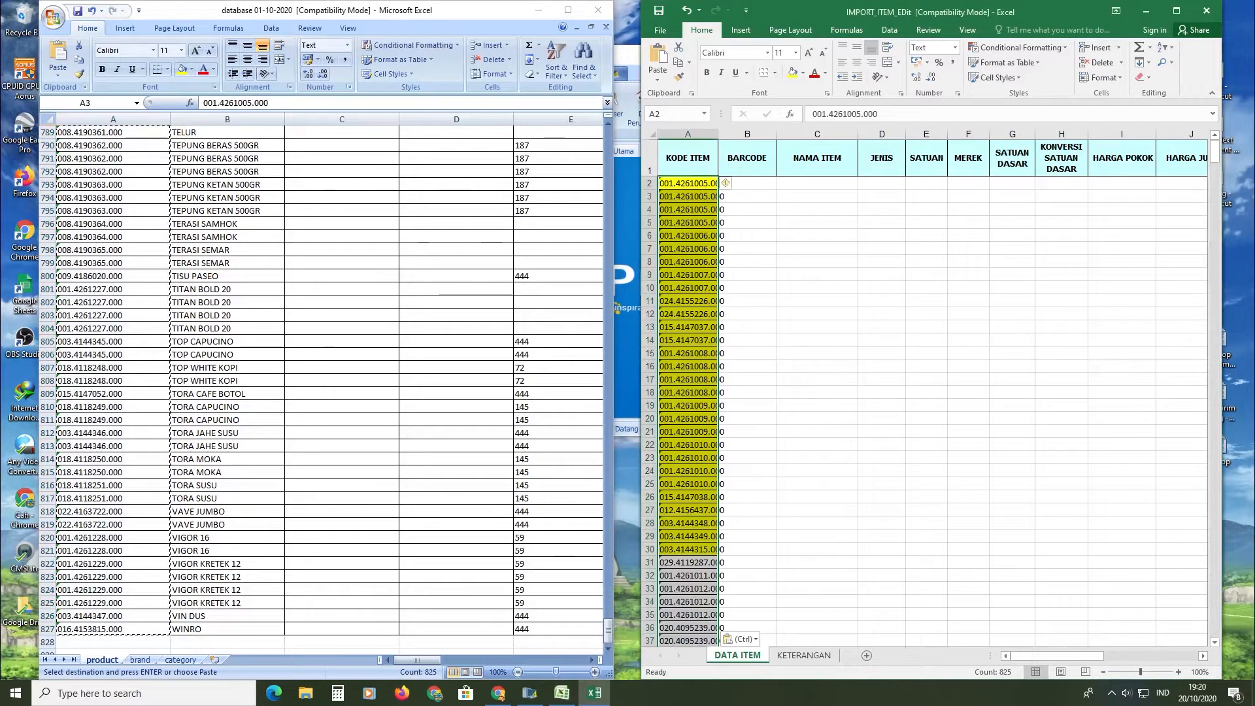
click(687, 183)
drag(718, 134, 761, 134)
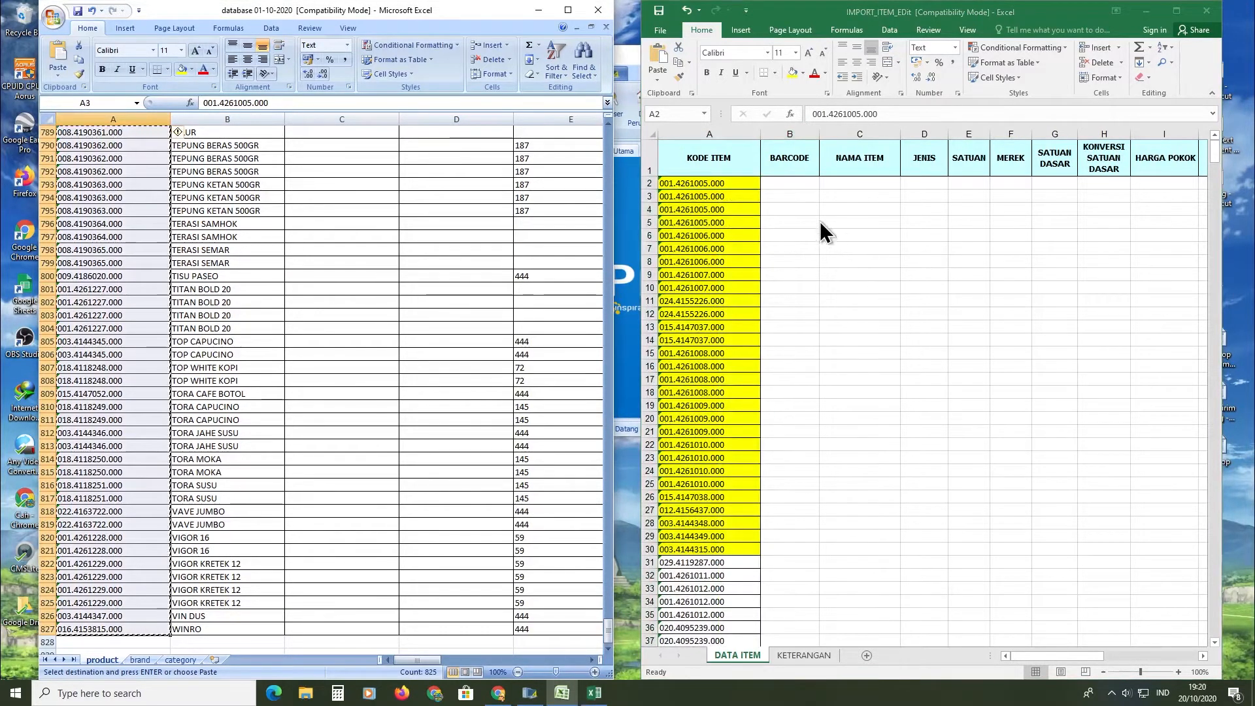
Examine how the barcode column of the product sheet displays its codes, checking the first Aqua 600ml entry in D45.
click(294, 269)
scroll(294, 269, up, 6)
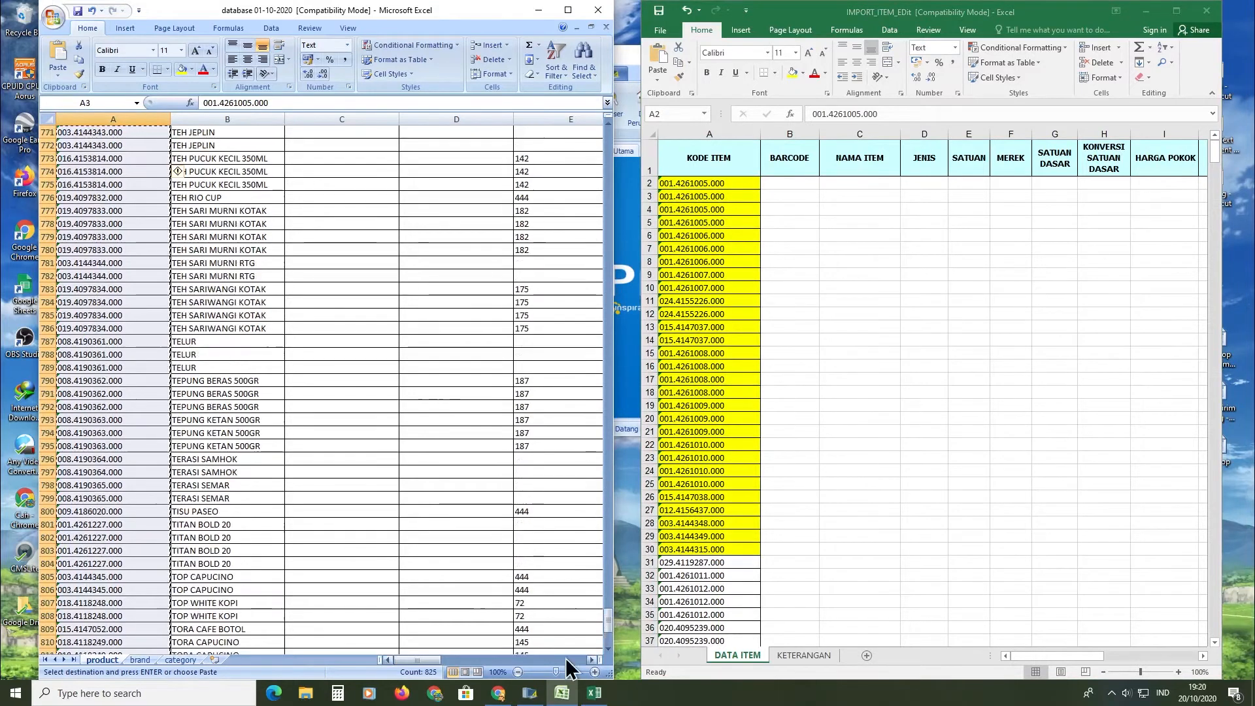
drag(608, 624, 608, 134)
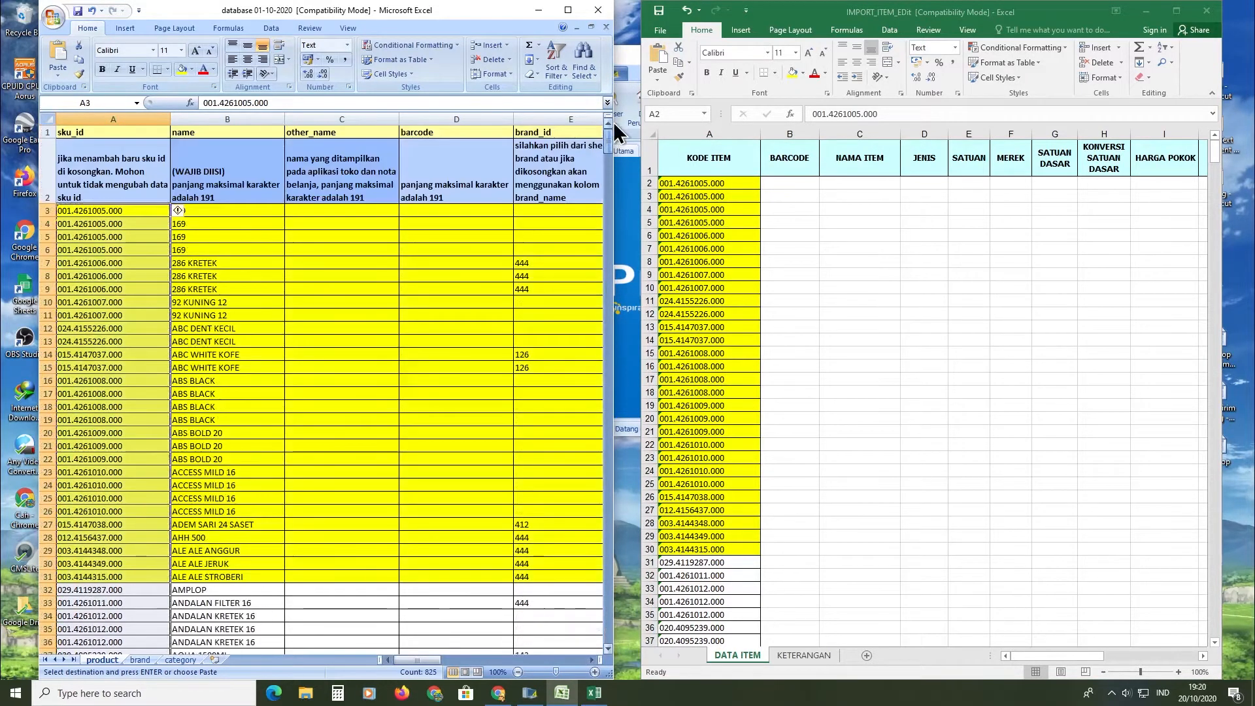
click(341, 275)
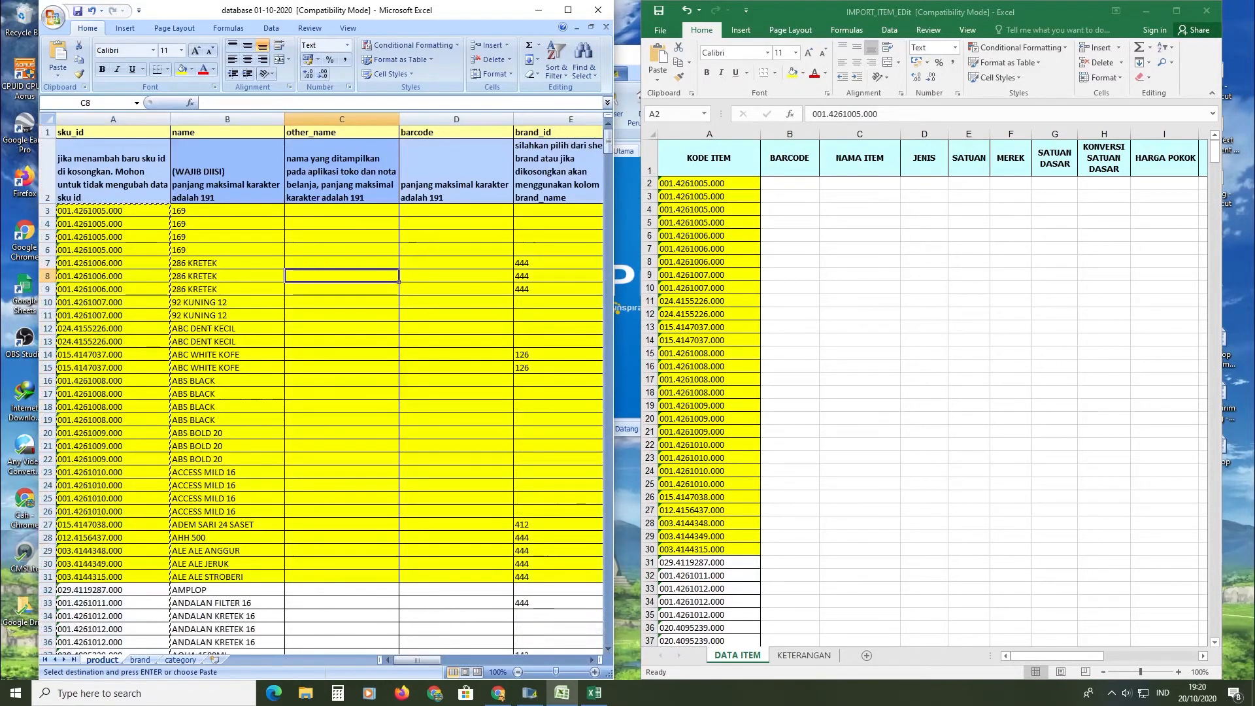
click(510, 212)
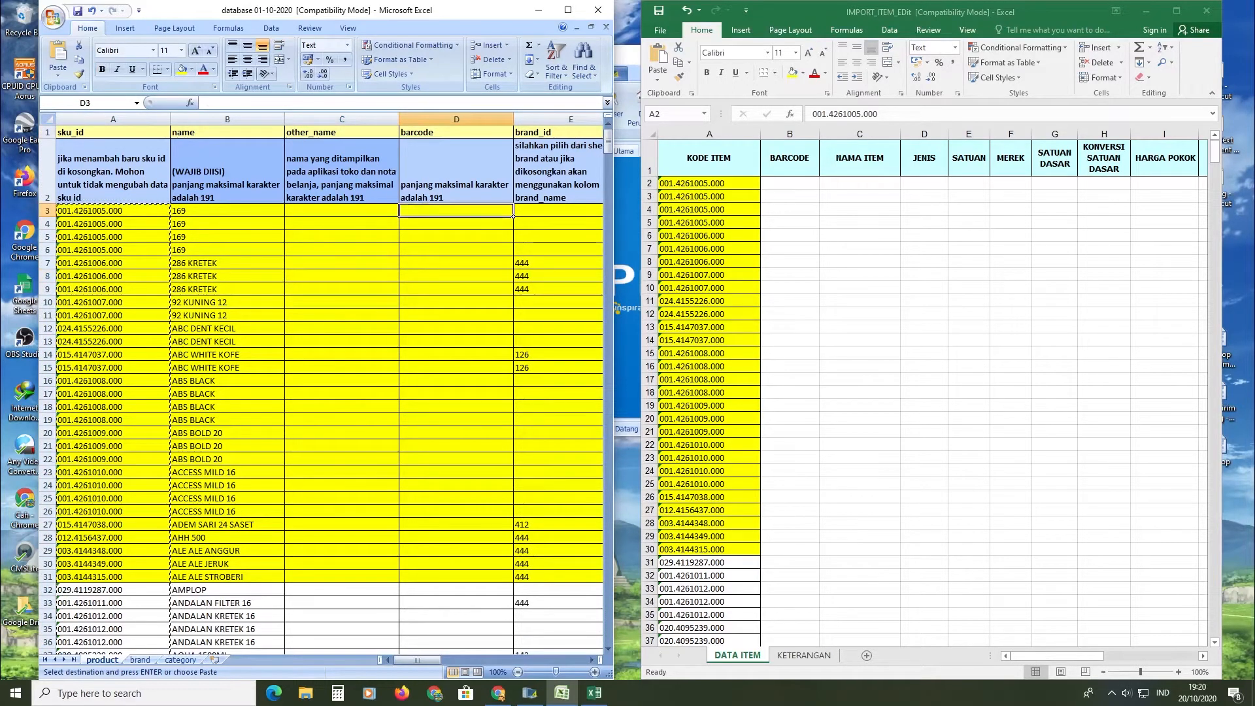
mouse_move(513, 216)
mouse_down()
mouse_move(514, 643)
mouse_move(514, 215)
mouse_up()
scroll(514, 215, up, 14)
scroll(327, 392, up, 6)
scroll(327, 392, down, 5)
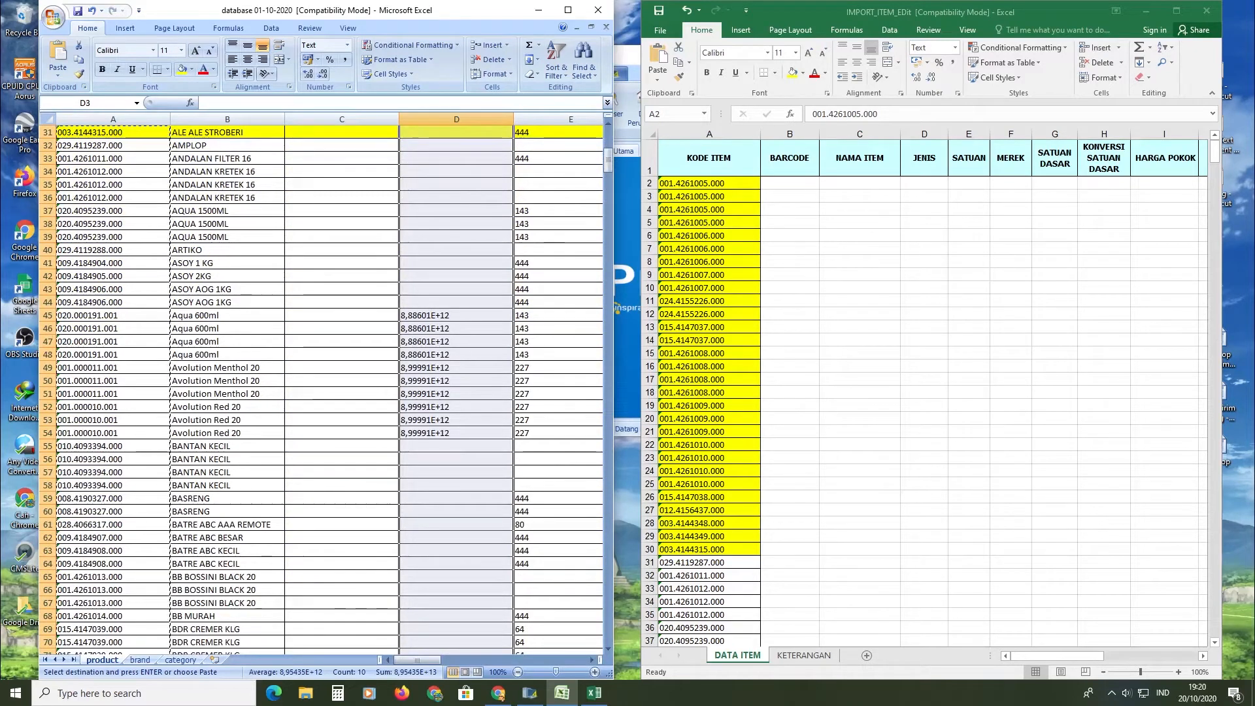
click(504, 316)
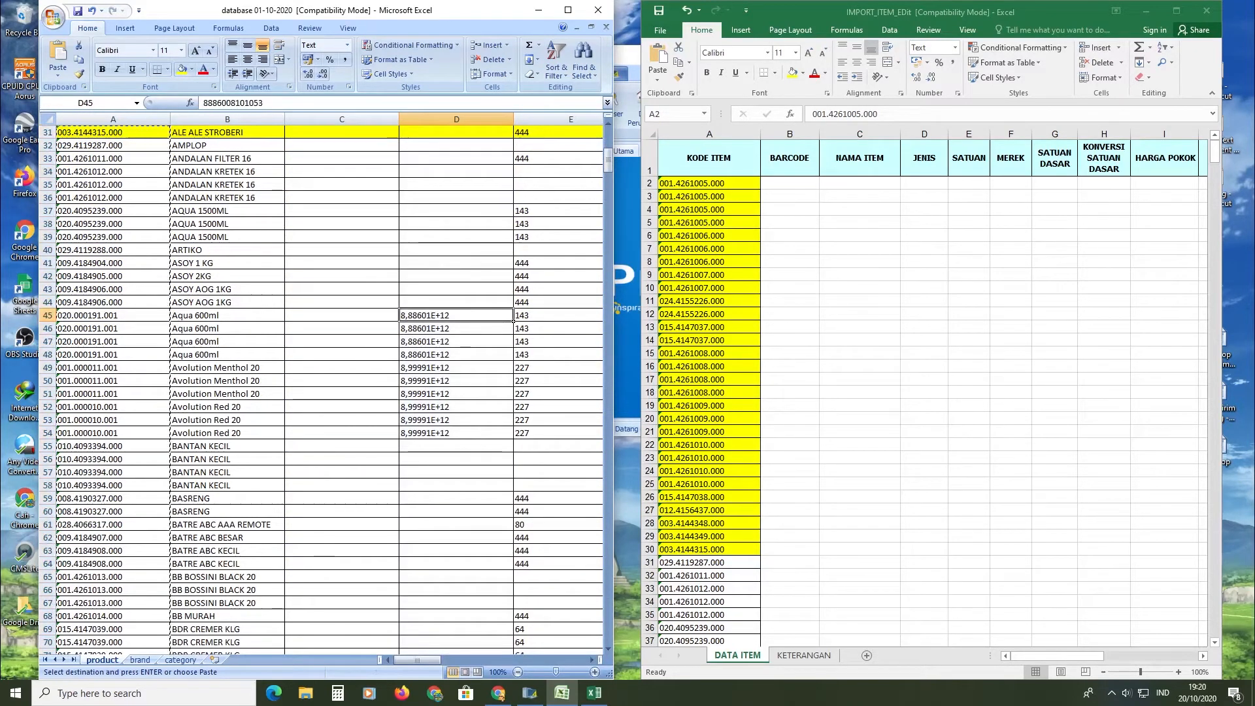
Apply the Number format to the barcode cells D3:D827 of the product sheet.
scroll(513, 319, up, 10)
drag(457, 210, 513, 635)
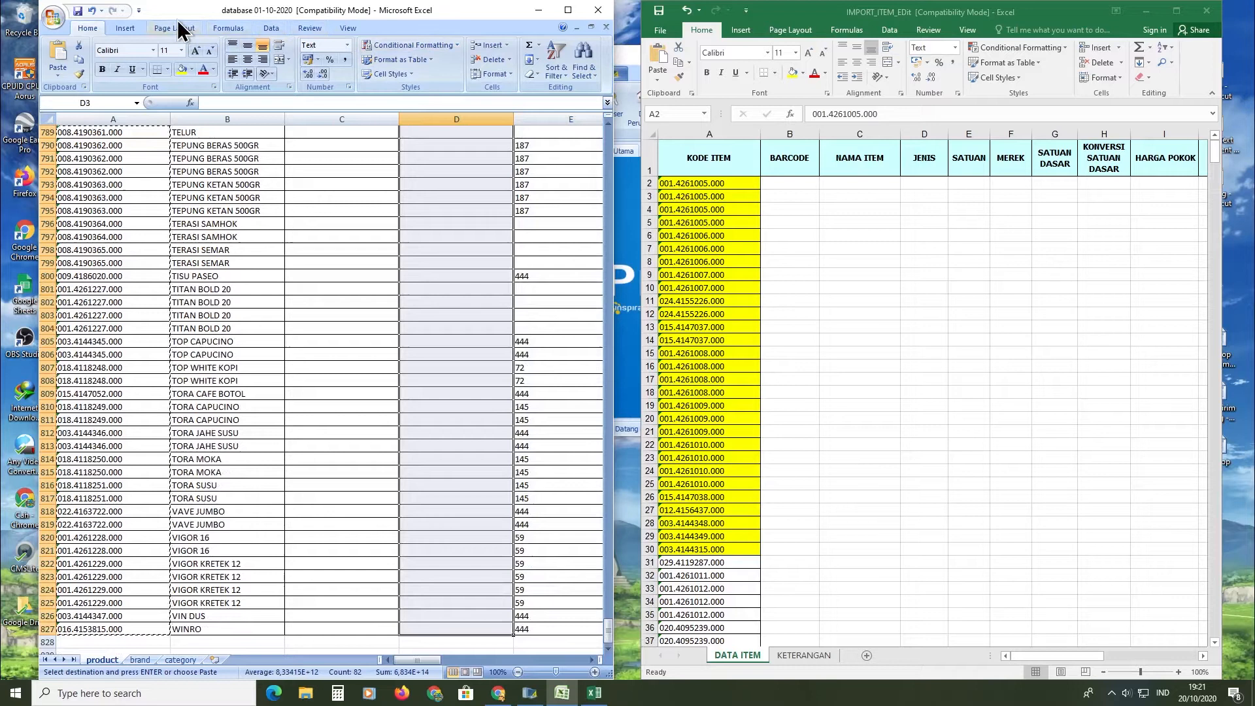
click(347, 45)
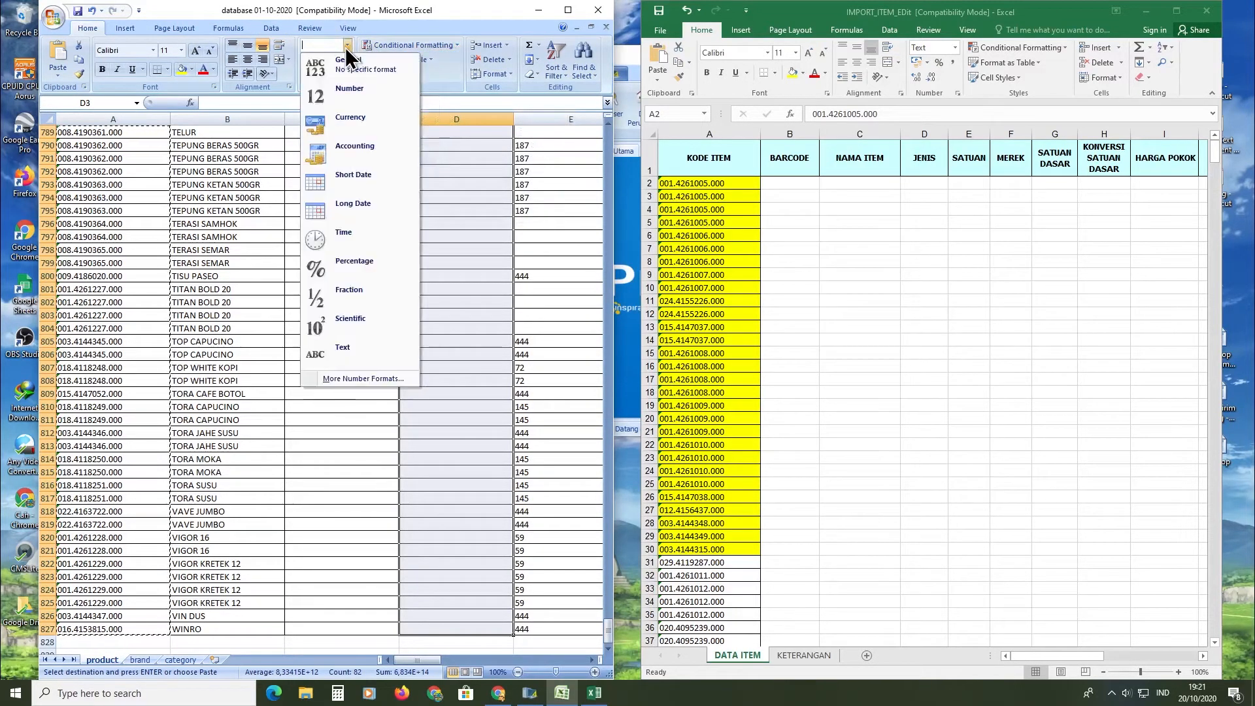
click(355, 95)
scroll(327, 393, down, 6)
scroll(327, 392, down, 7)
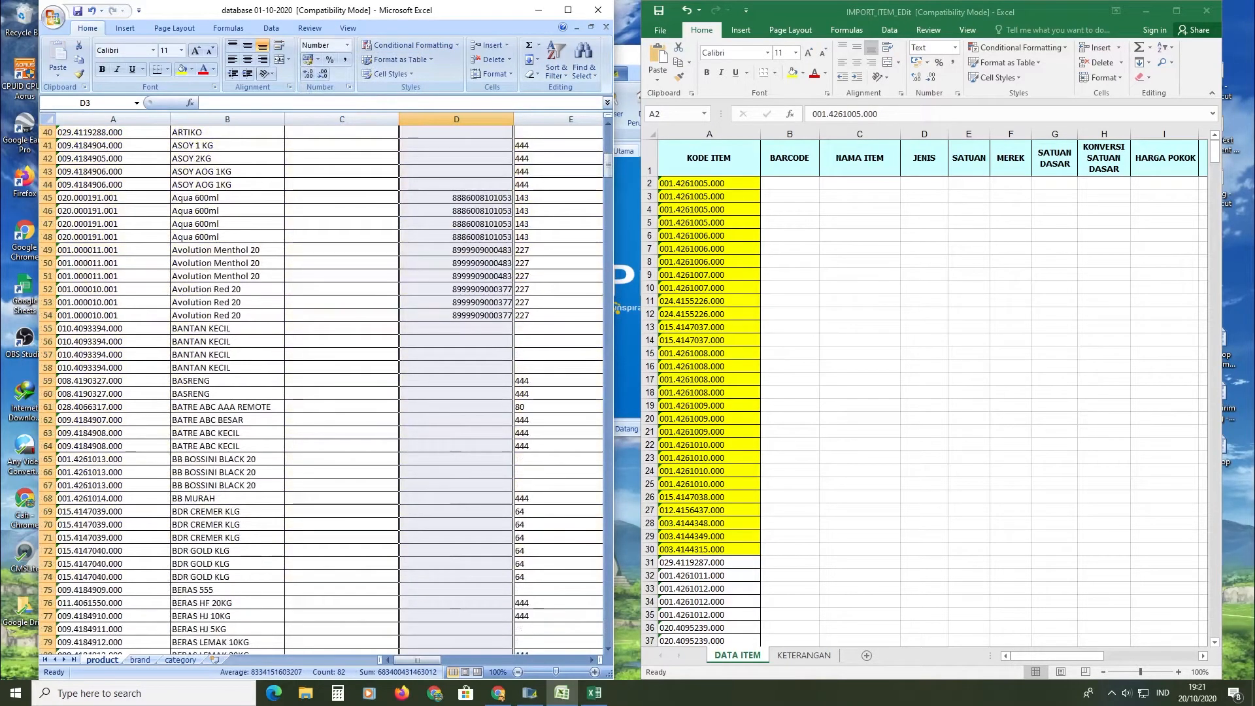
Copy the formatted barcodes into the BARCODE column of DATA ITEM from B2 and widen that column to fit the codes.
key(ctrl+c)
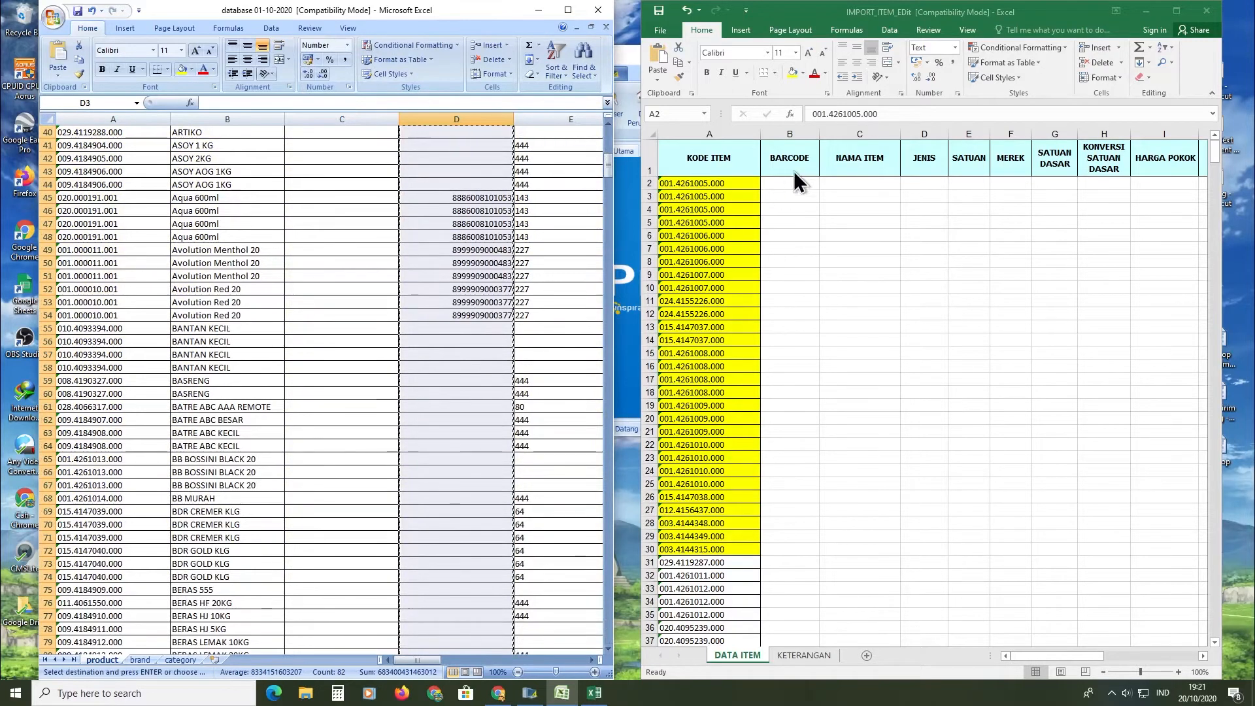
click(793, 175)
click(793, 183)
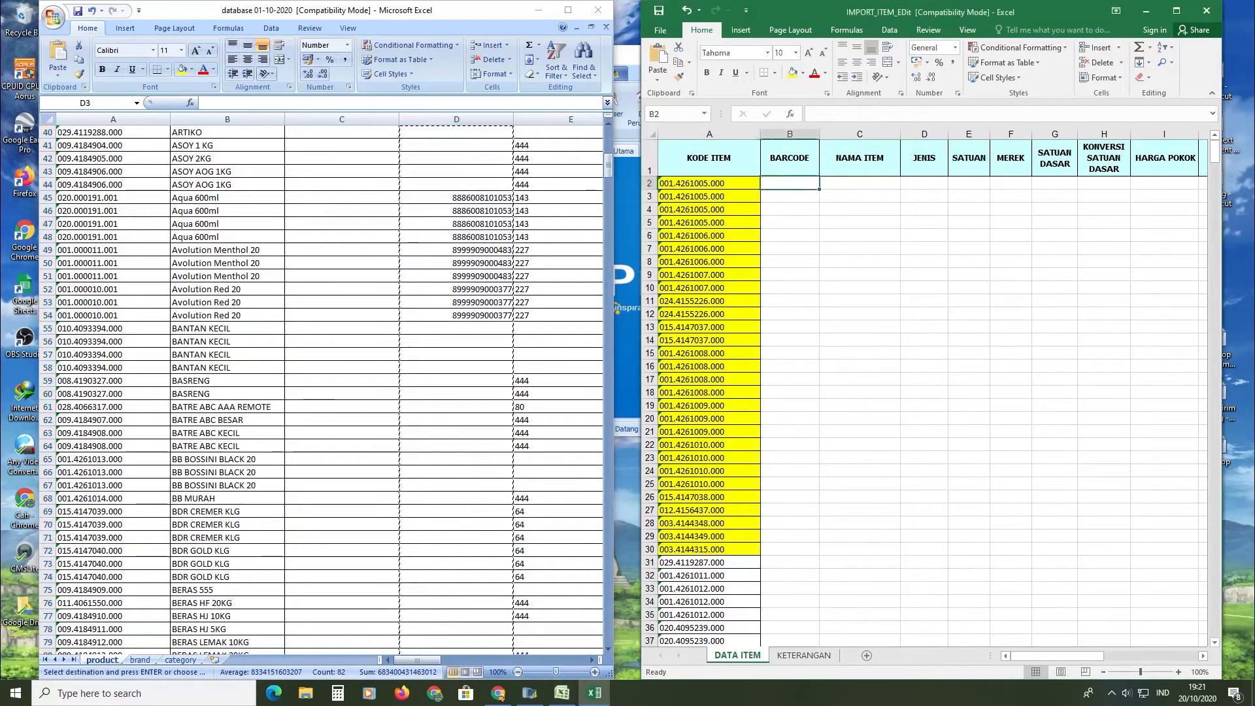
key(ctrl+v)
scroll(915, 392, down, 8)
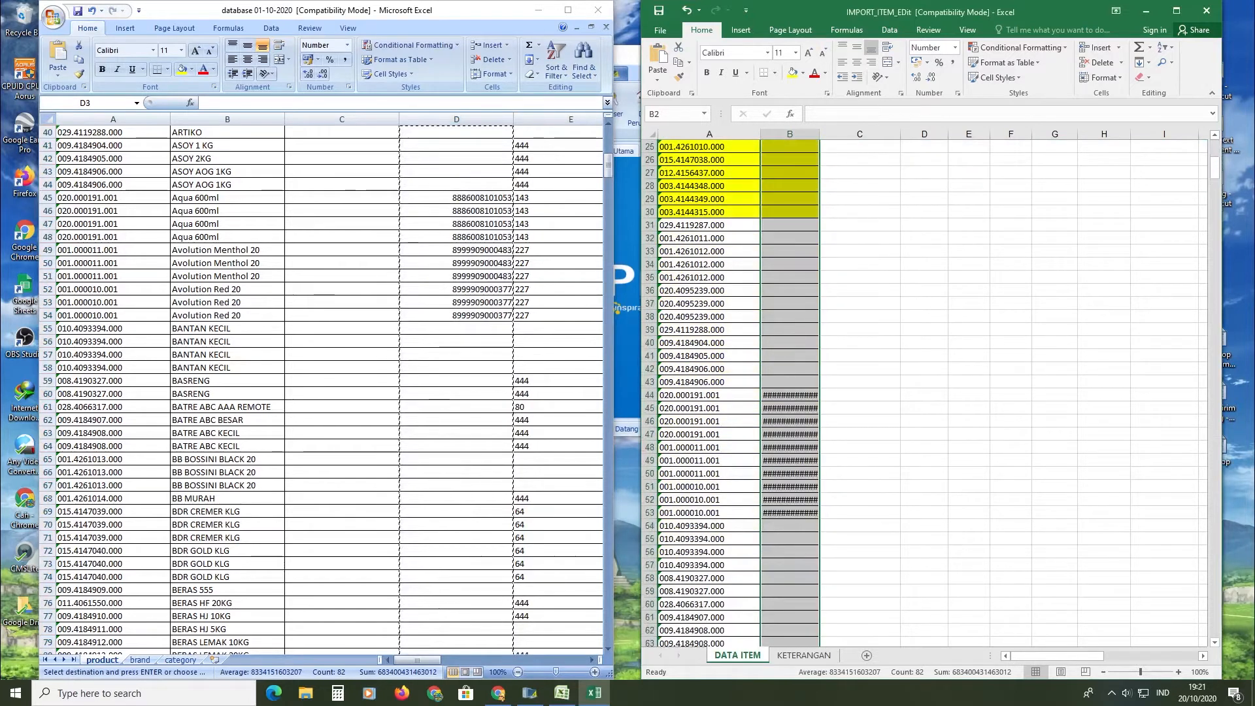
drag(820, 133, 826, 133)
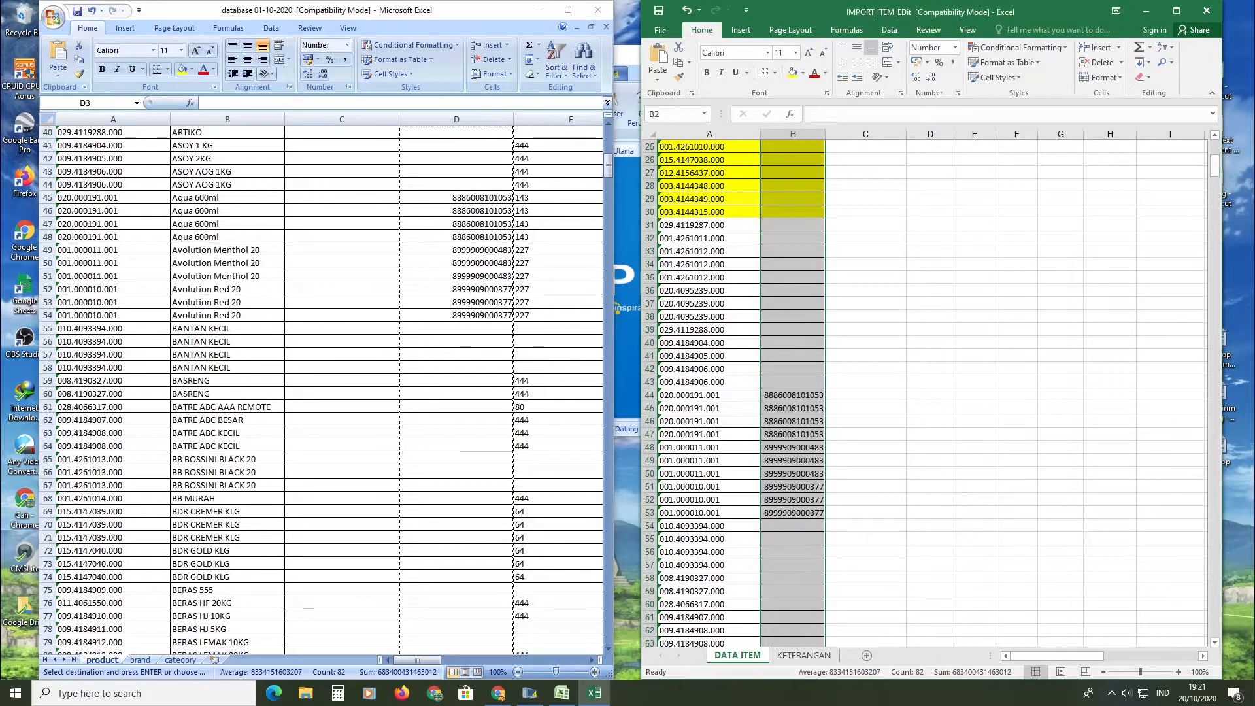
scroll(915, 392, up, 8)
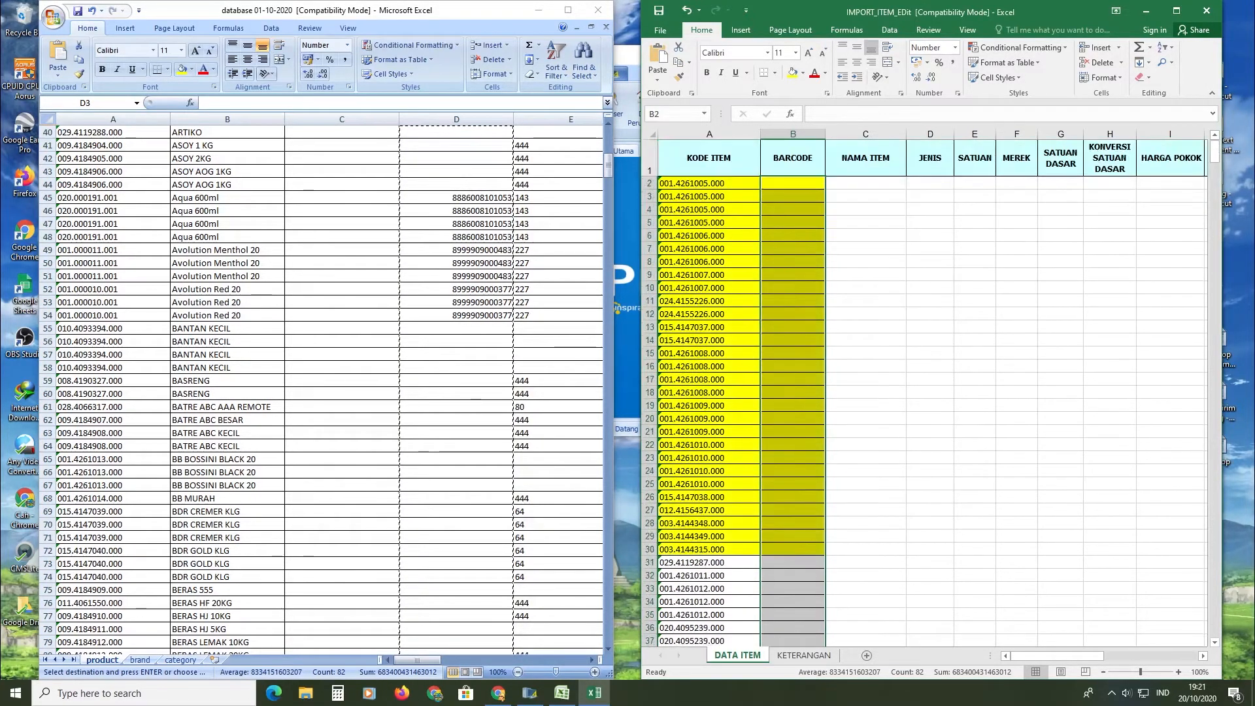
Copy the item names in B3:B827 of the product sheet into the NAMA ITEM column from C2.
click(866, 158)
click(464, 305)
scroll(464, 305, up, 7)
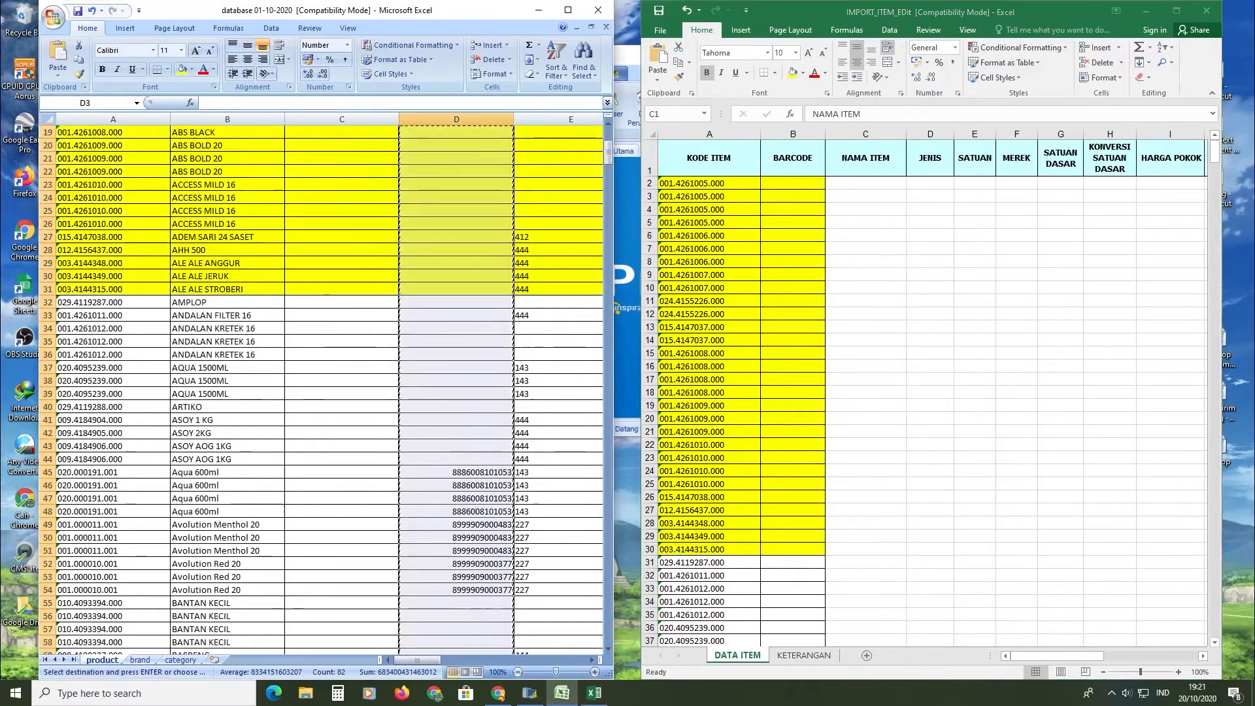
scroll(327, 392, up, 6)
drag(196, 211, 284, 531)
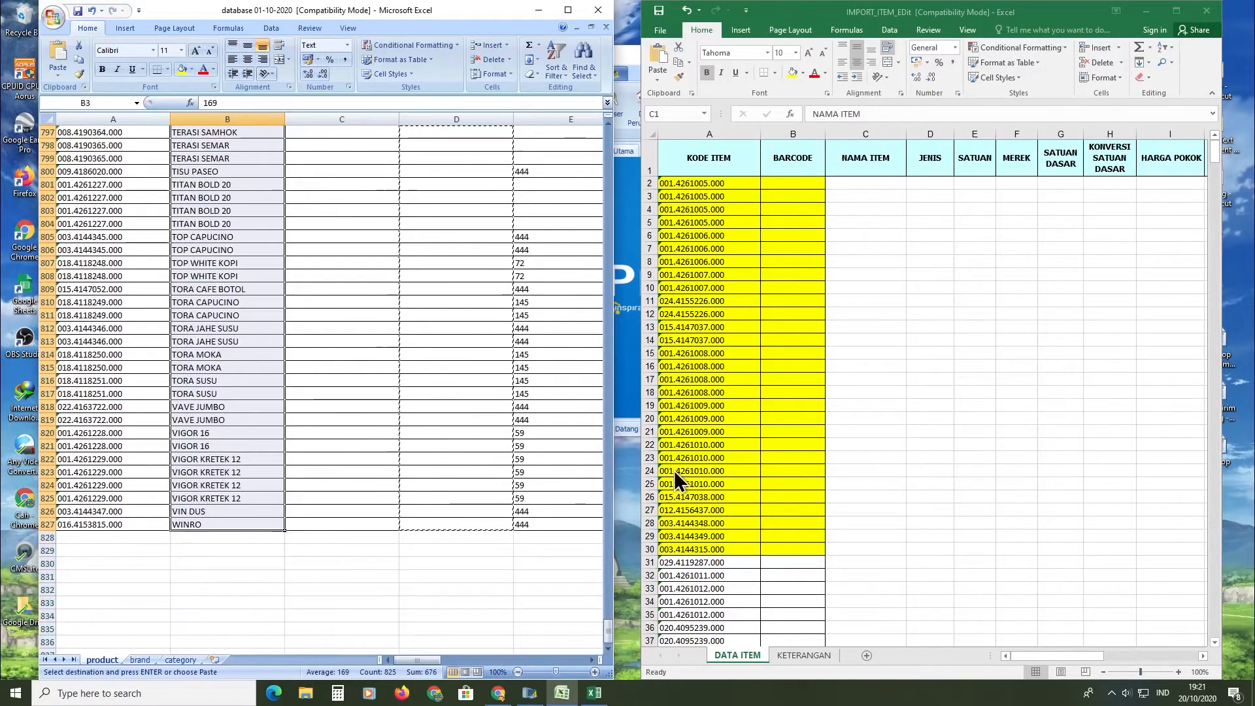
key(ctrl+c)
click(866, 183)
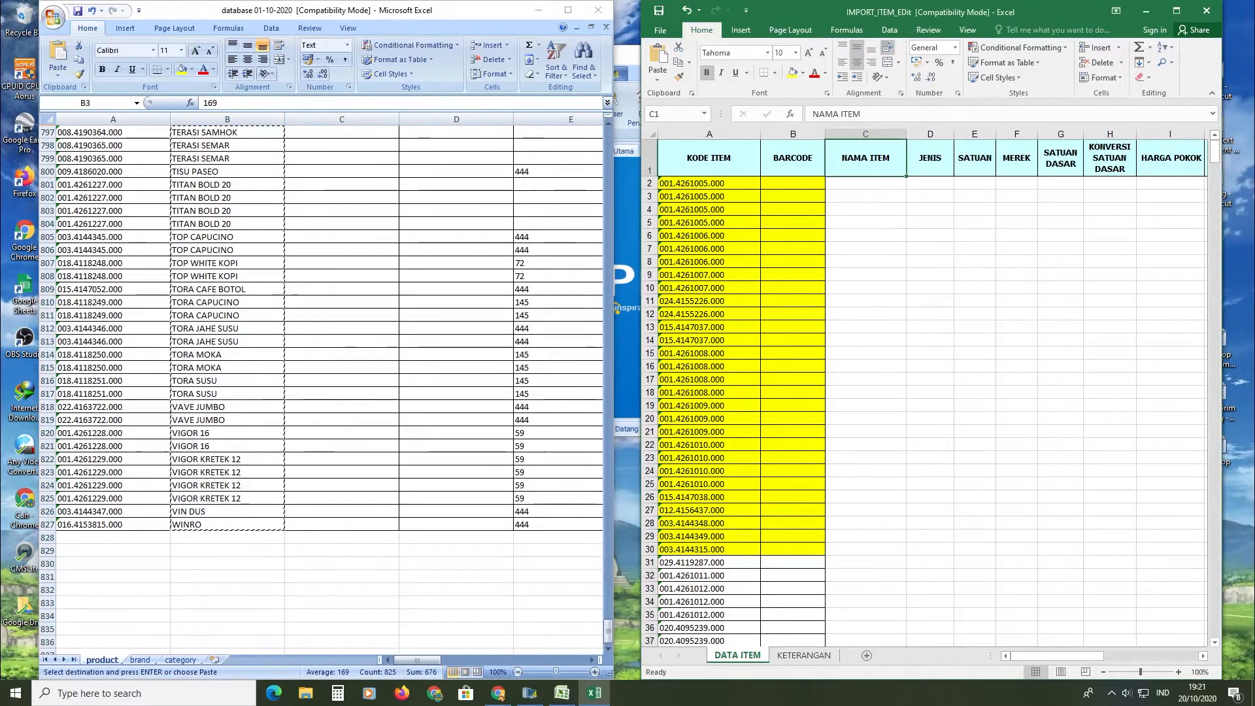
key(ctrl+v)
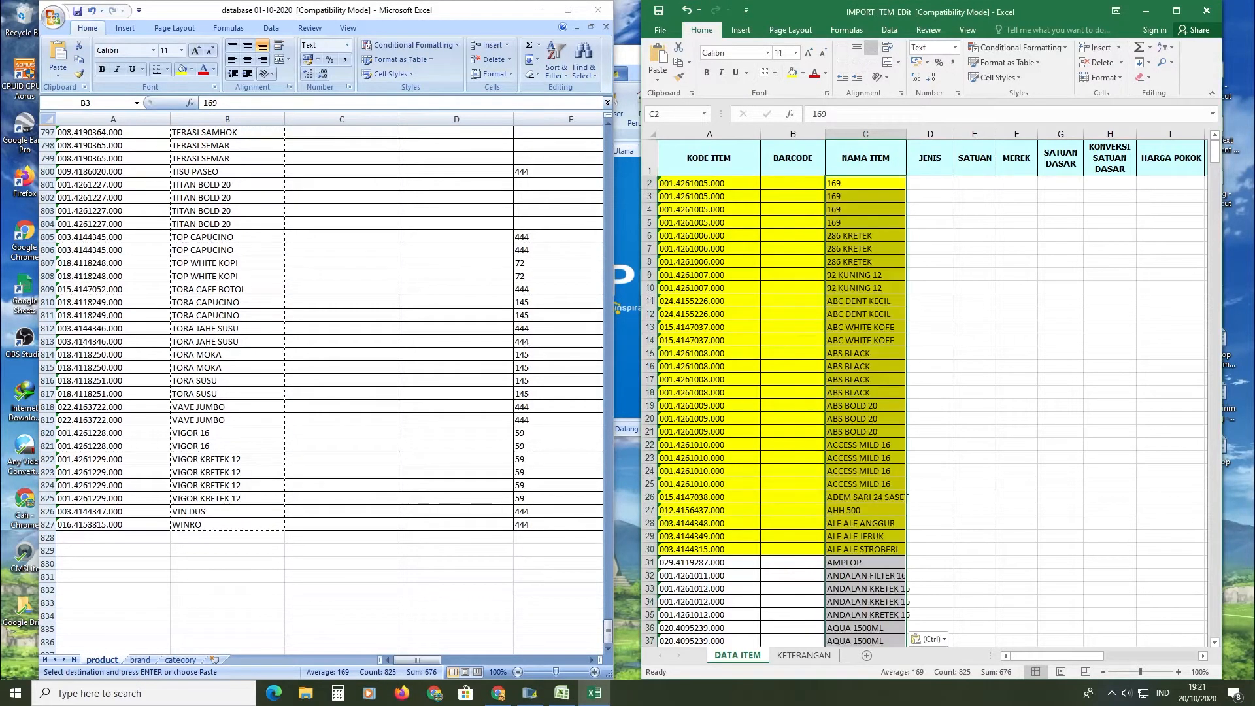
Fit the NAMA ITEM column width to the item names and review the pasted rows down to the end of the list.
double_click(906, 134)
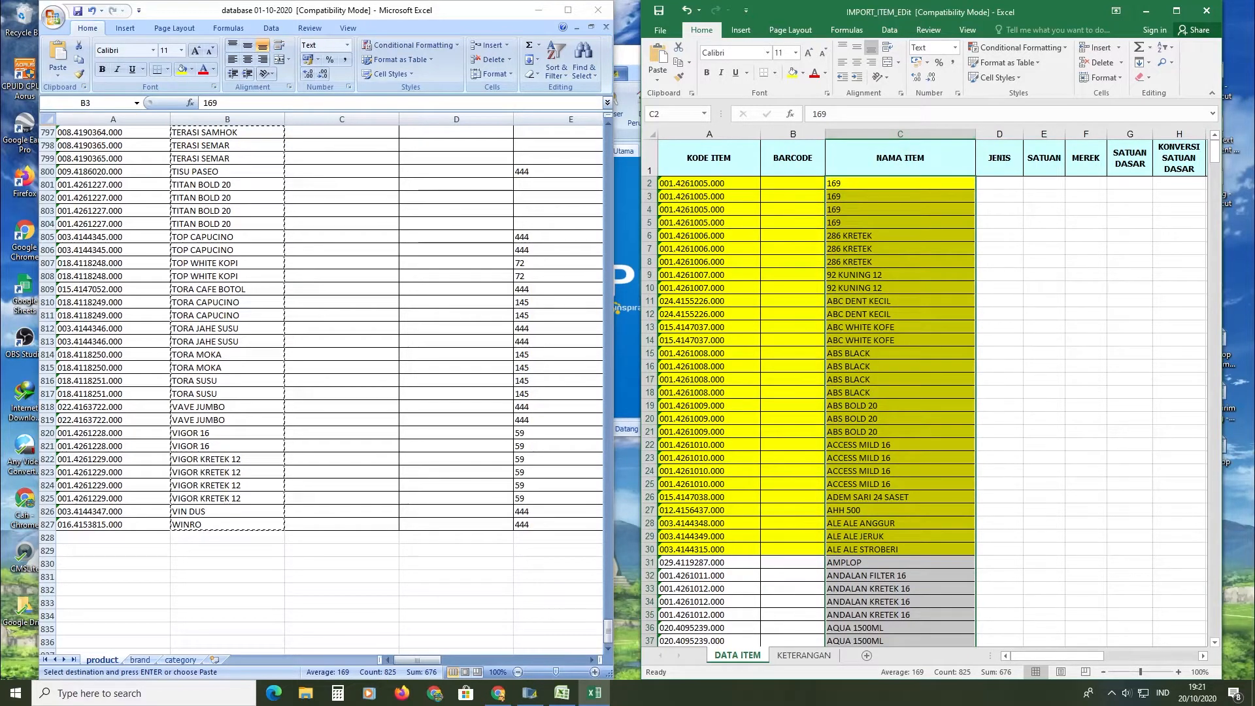
scroll(924, 392, down, 7)
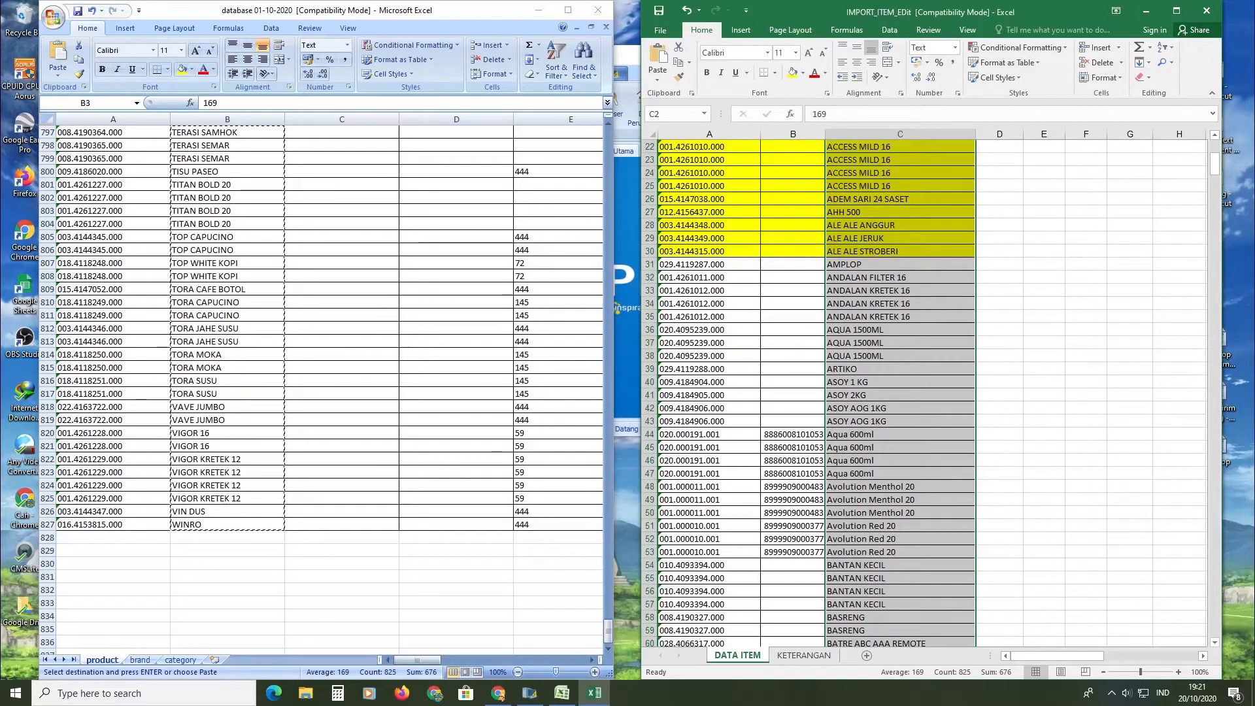
scroll(924, 392, down, 7)
scroll(925, 392, down, 19)
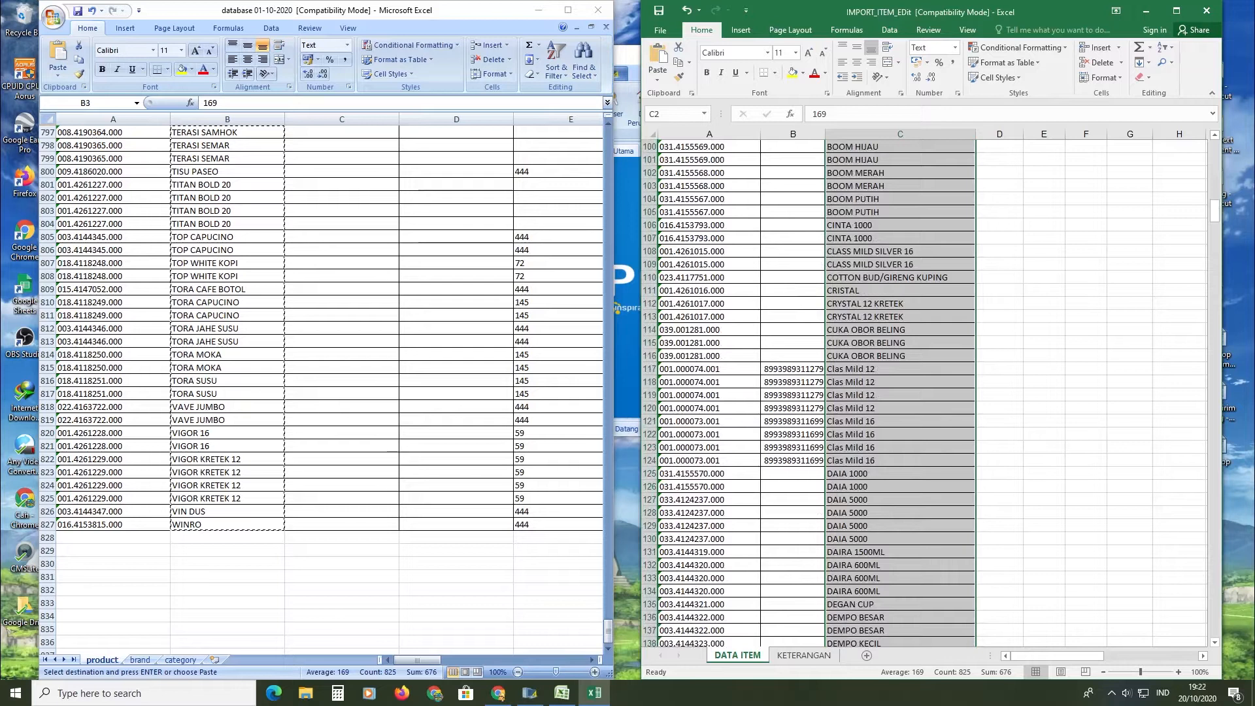
scroll(808, 394, down, 13)
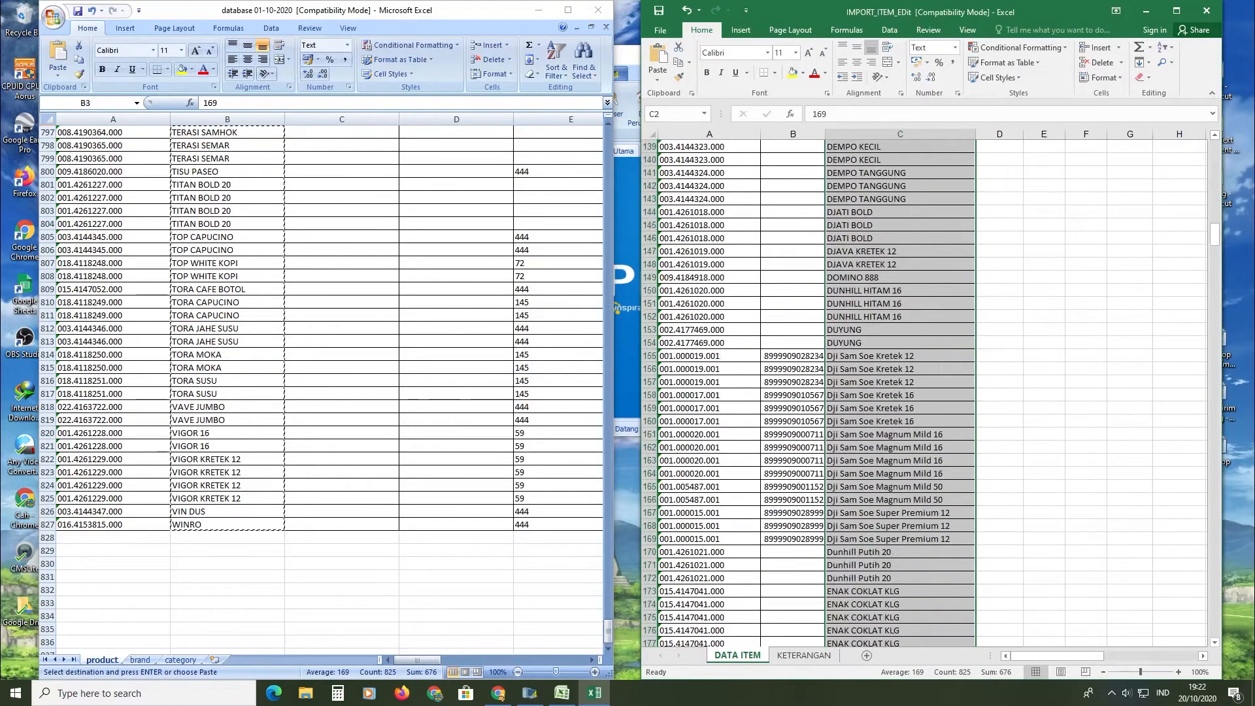
scroll(808, 394, down, 8)
drag(1214, 252, 1211, 641)
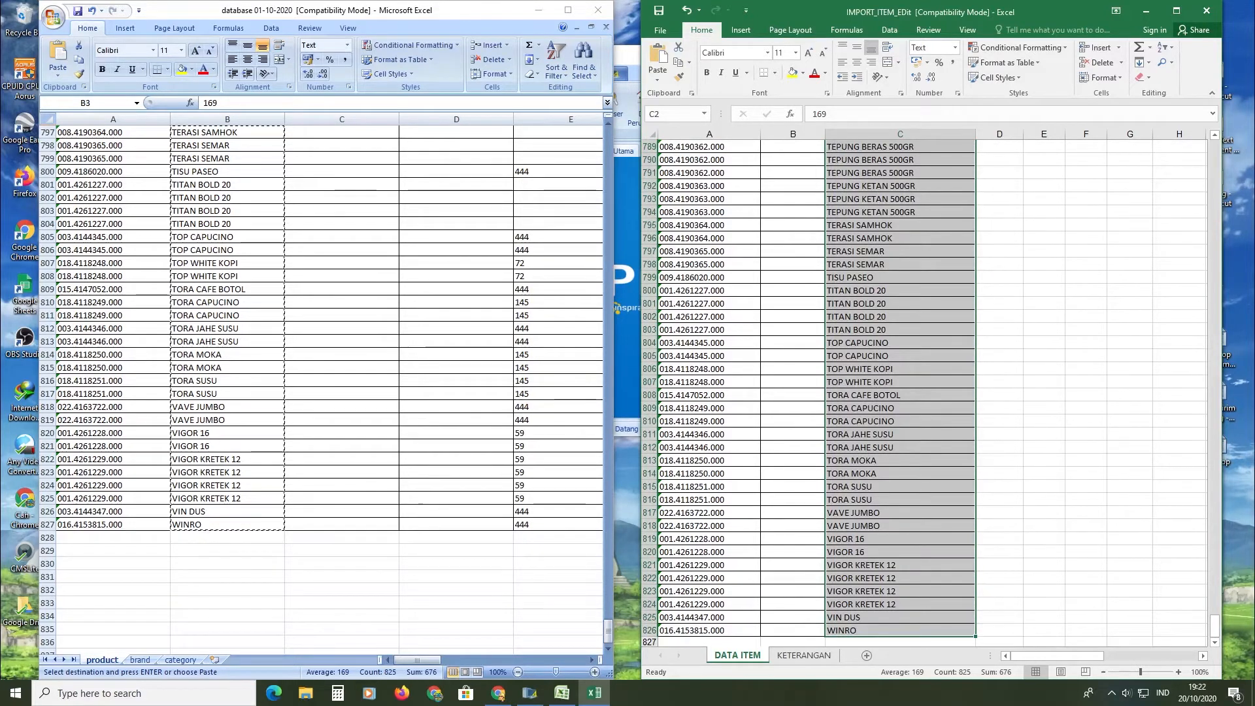
Check the last pasted rows of DATA ITEM around rows 825 and 826, and return to the header row.
click(900, 630)
scroll(900, 630, down, 1)
drag(1214, 621, 1216, 588)
scroll(928, 392, down, 15)
scroll(929, 392, down, 1)
click(999, 552)
click(1000, 601)
click(999, 564)
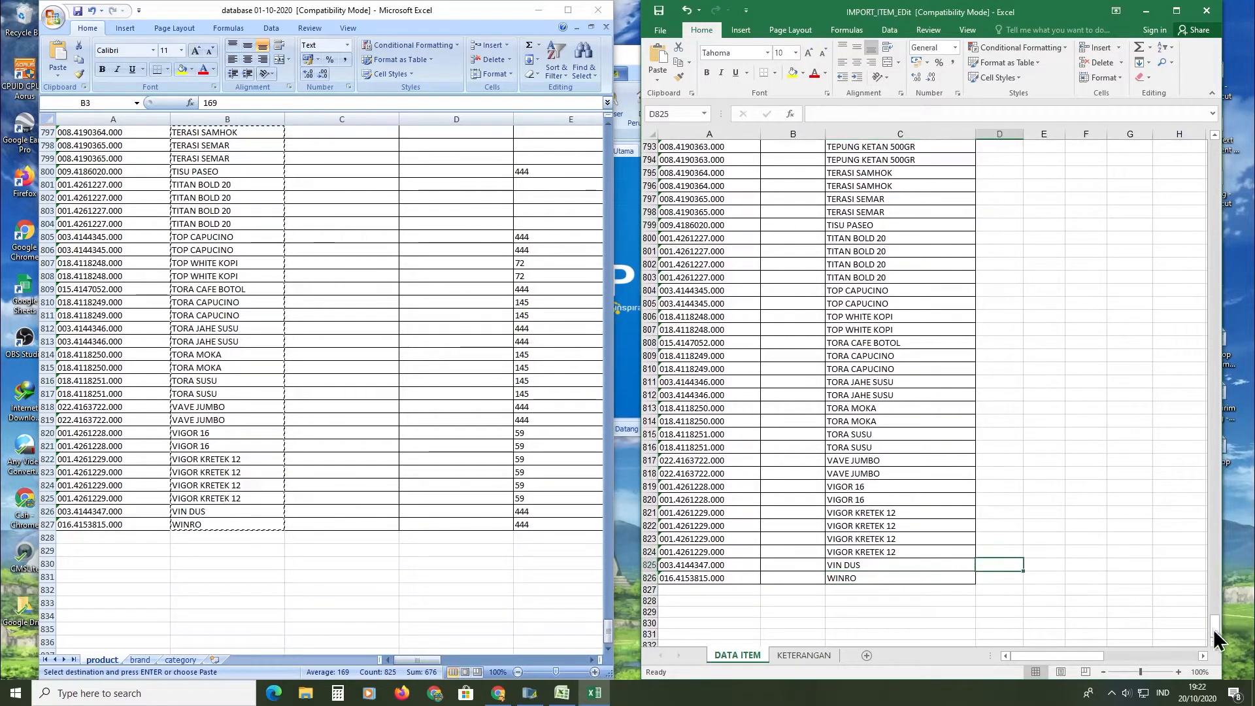
drag(1216, 637, 1217, 144)
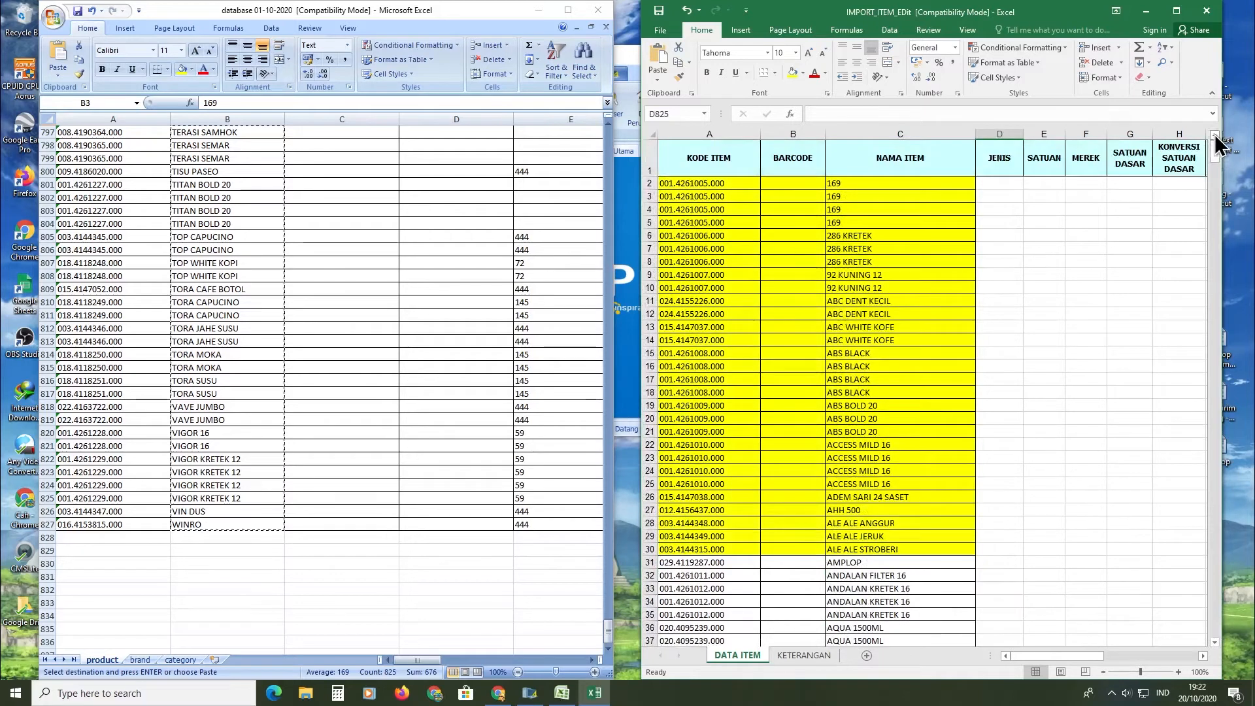
Examine the other_name, brand_id and neighbouring columns of the product sheet as possible sources for the JENIS column.
click(547, 303)
scroll(546, 303, up, 20)
scroll(327, 385, up, 20)
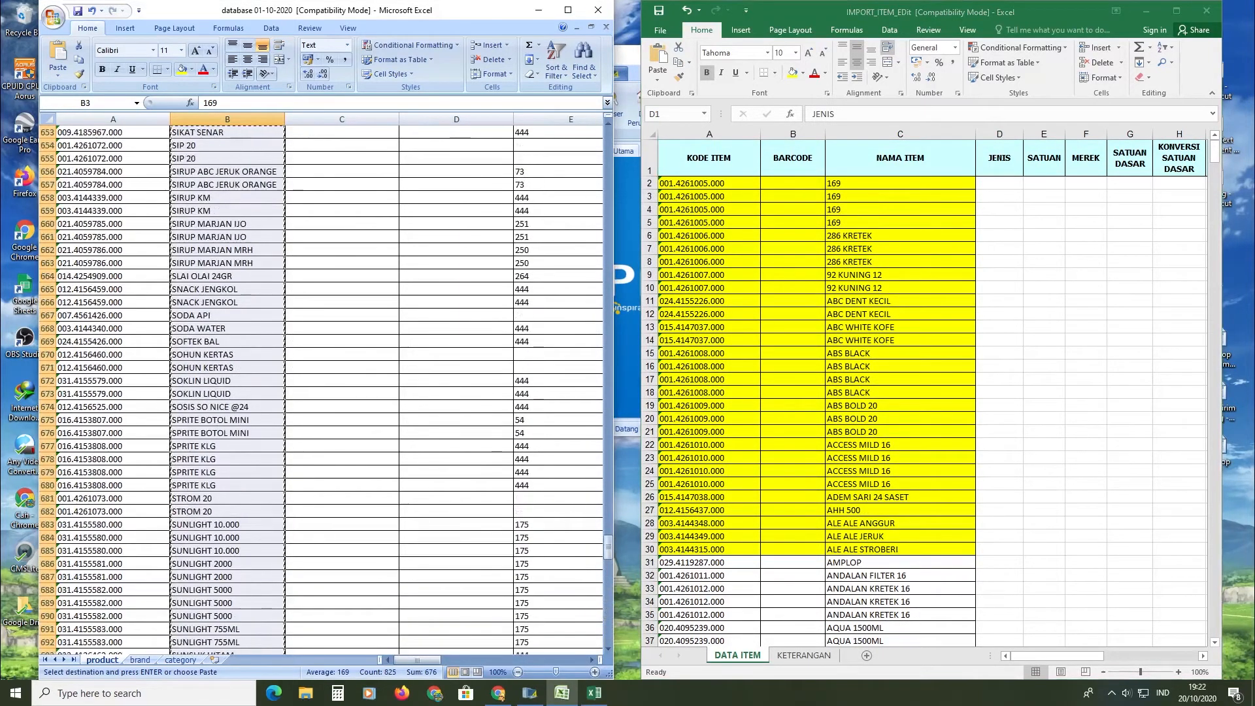
drag(609, 558, 610, 131)
click(396, 201)
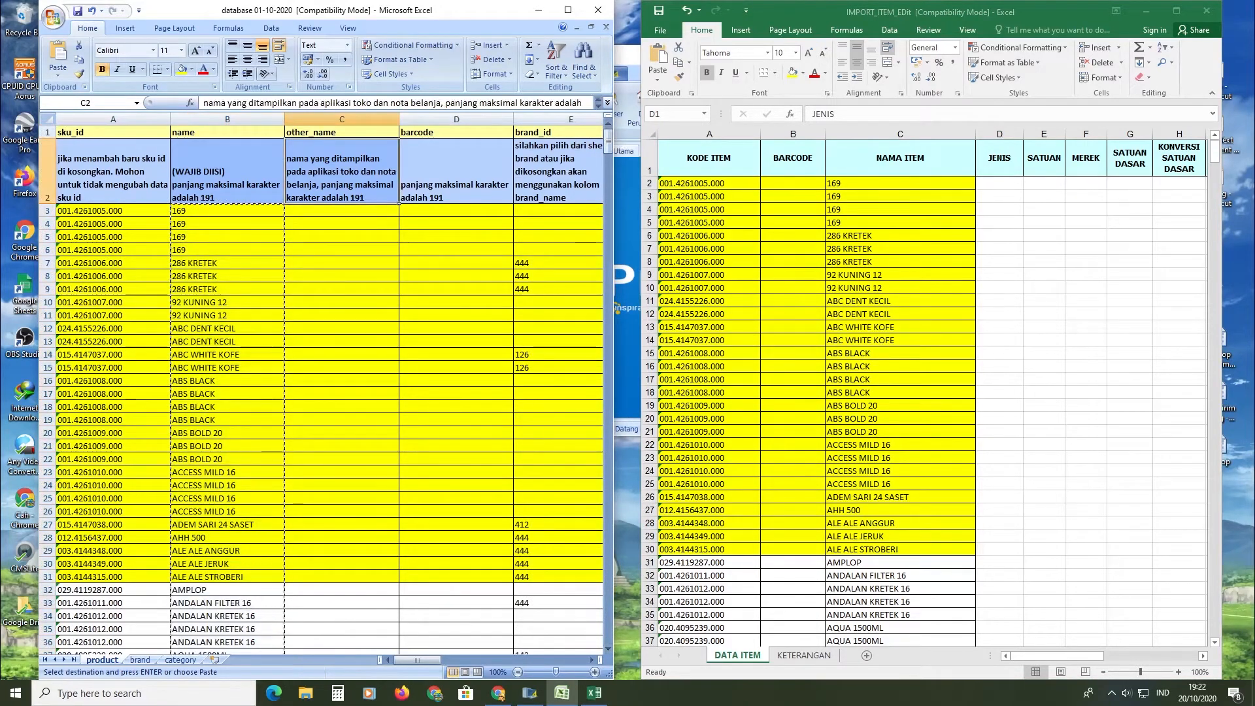
click(520, 192)
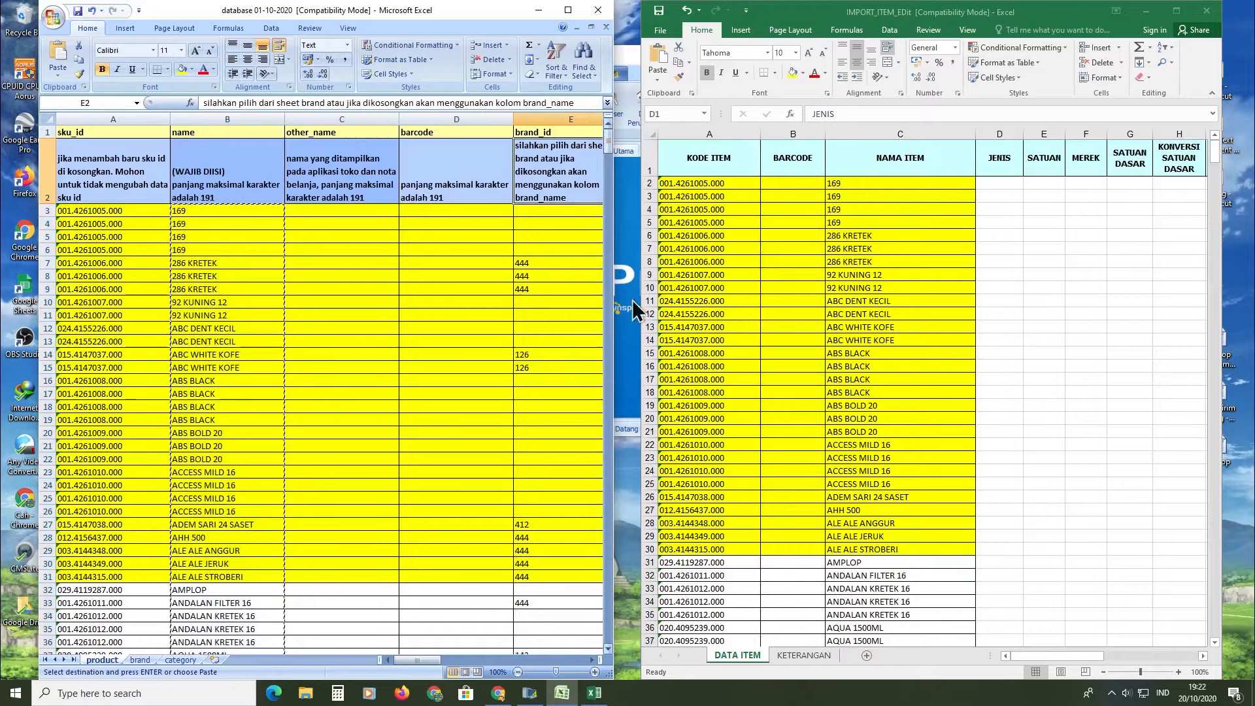
mouse_move(433, 662)
mouse_down()
mouse_move(454, 667)
mouse_move(431, 665)
mouse_up()
click(456, 406)
scroll(457, 406, down, 11)
scroll(457, 406, up, 4)
scroll(513, 240, up, 7)
scroll(513, 240, down, 3)
scroll(514, 240, up, 3)
Compare the brand and category sheets with the product sheet to see what the brand and category ids refer to.
click(140, 660)
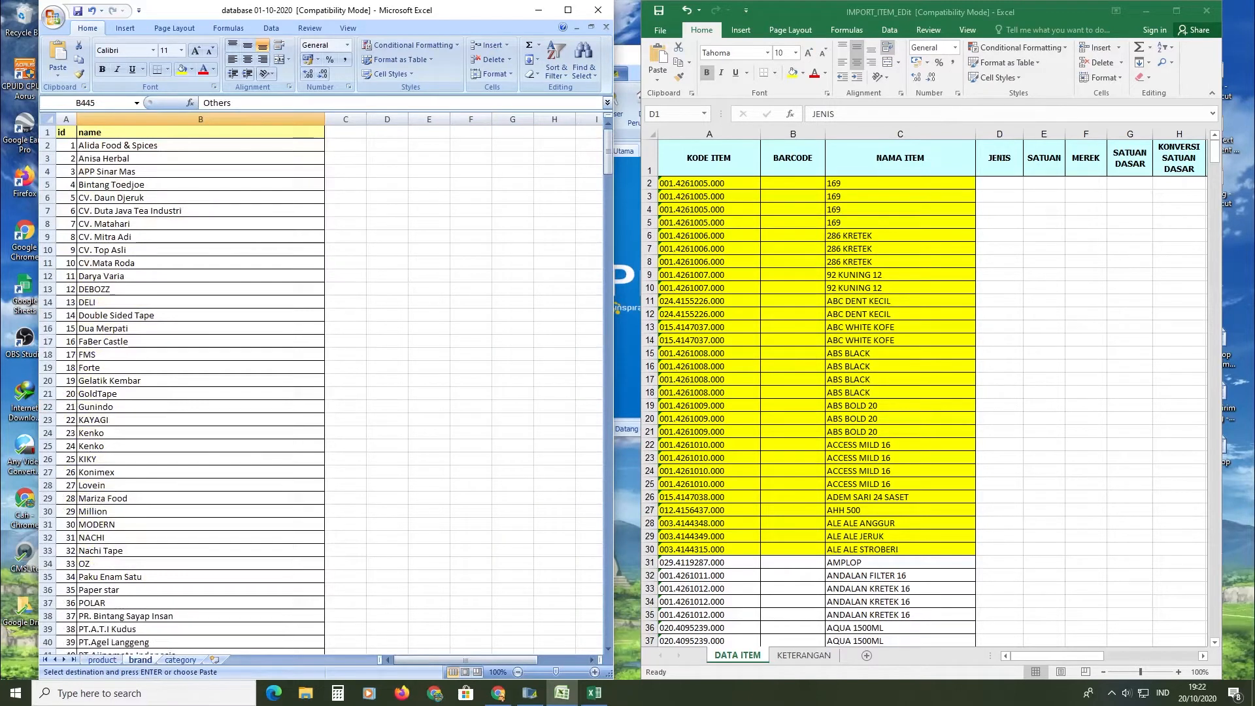
click(105, 661)
scroll(111, 663, down, 6)
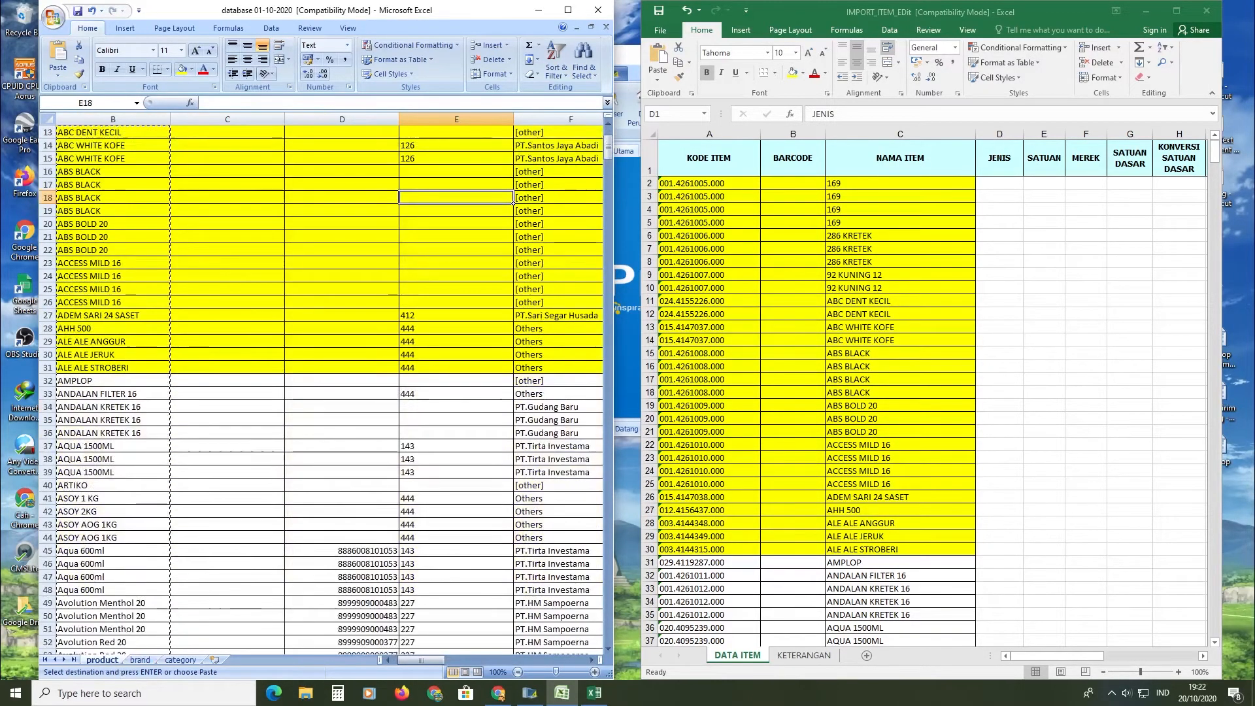
click(140, 660)
scroll(196, 392, down, 2)
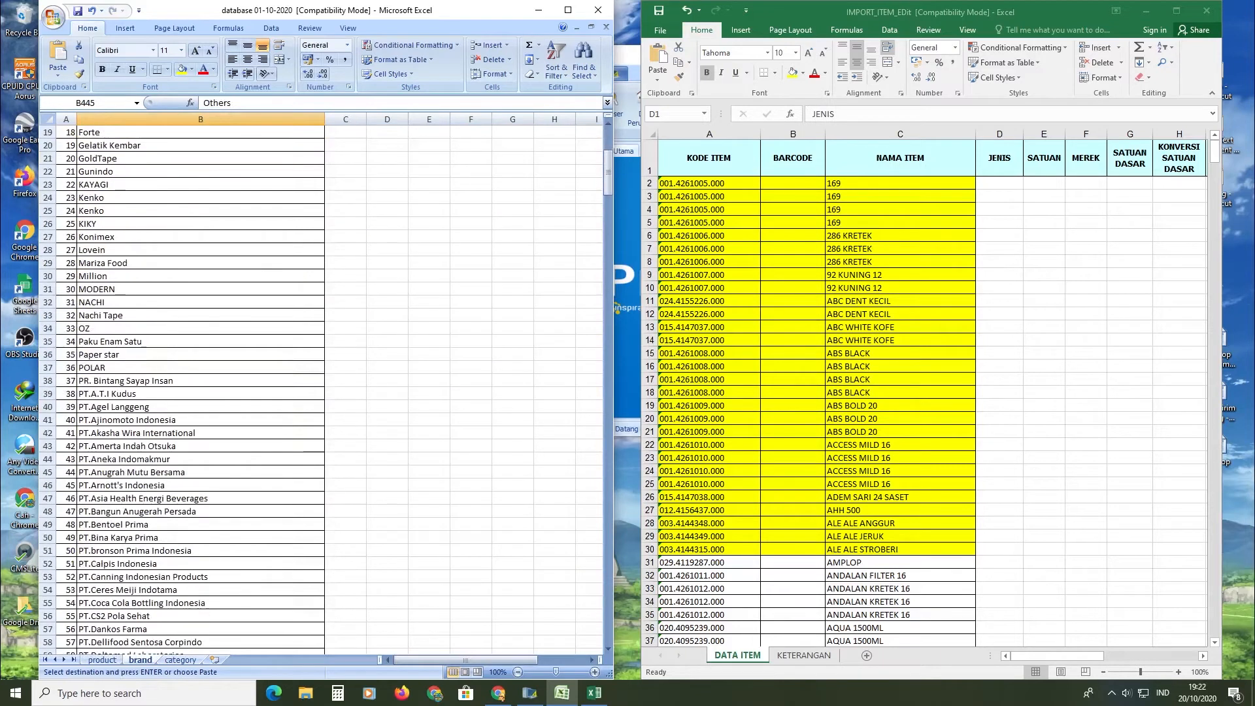
scroll(196, 392, up, 2)
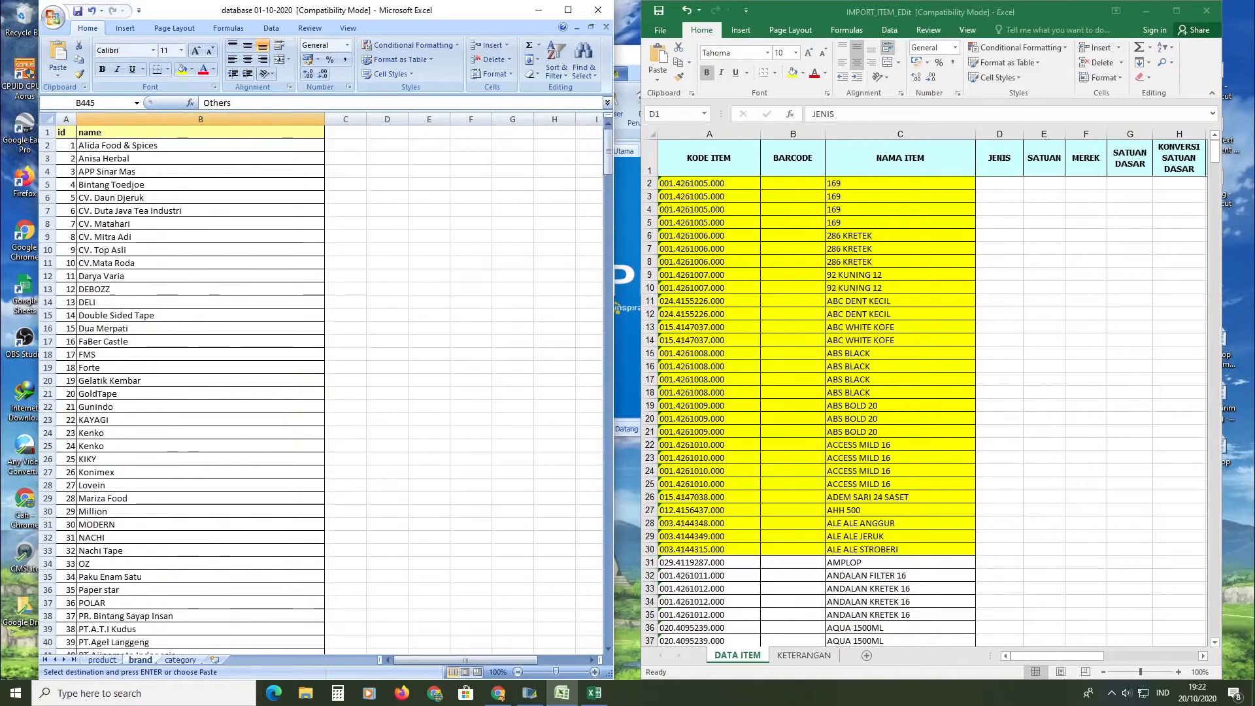
click(180, 660)
click(102, 660)
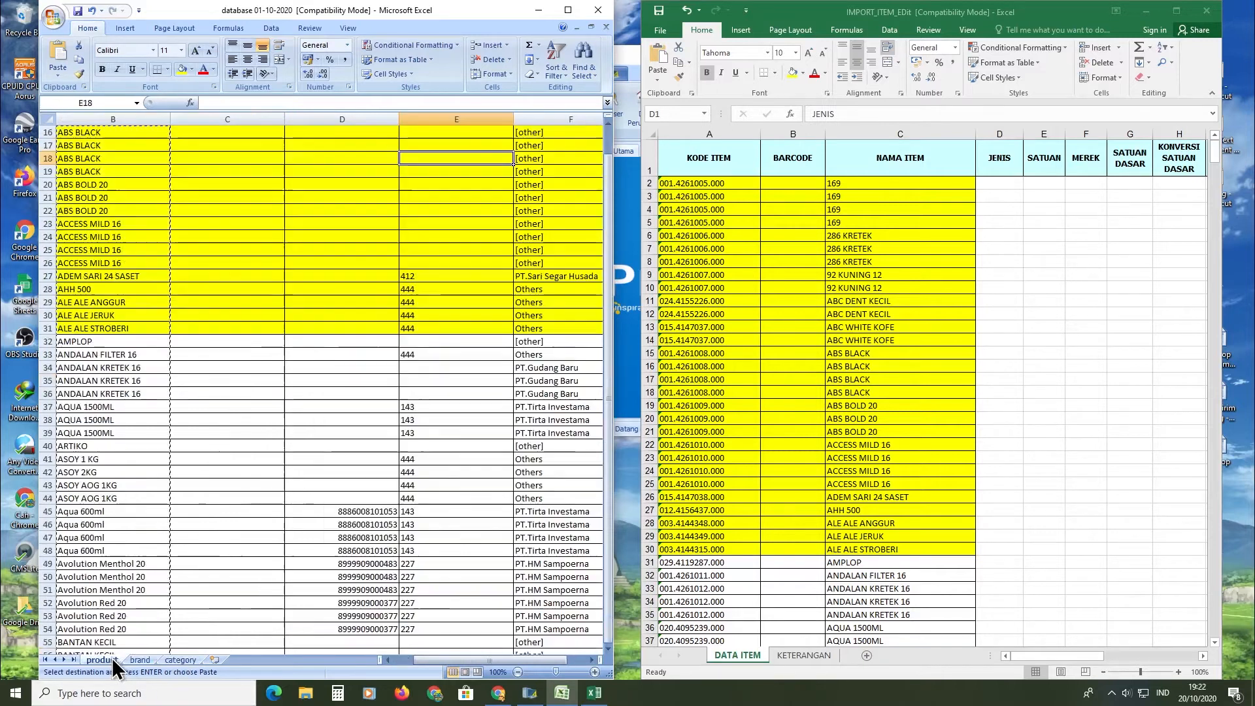
Copy the category_id values in G3:G827 of the product sheet into the JENIS column of DATA ITEM from D2.
scroll(514, 410, up, 5)
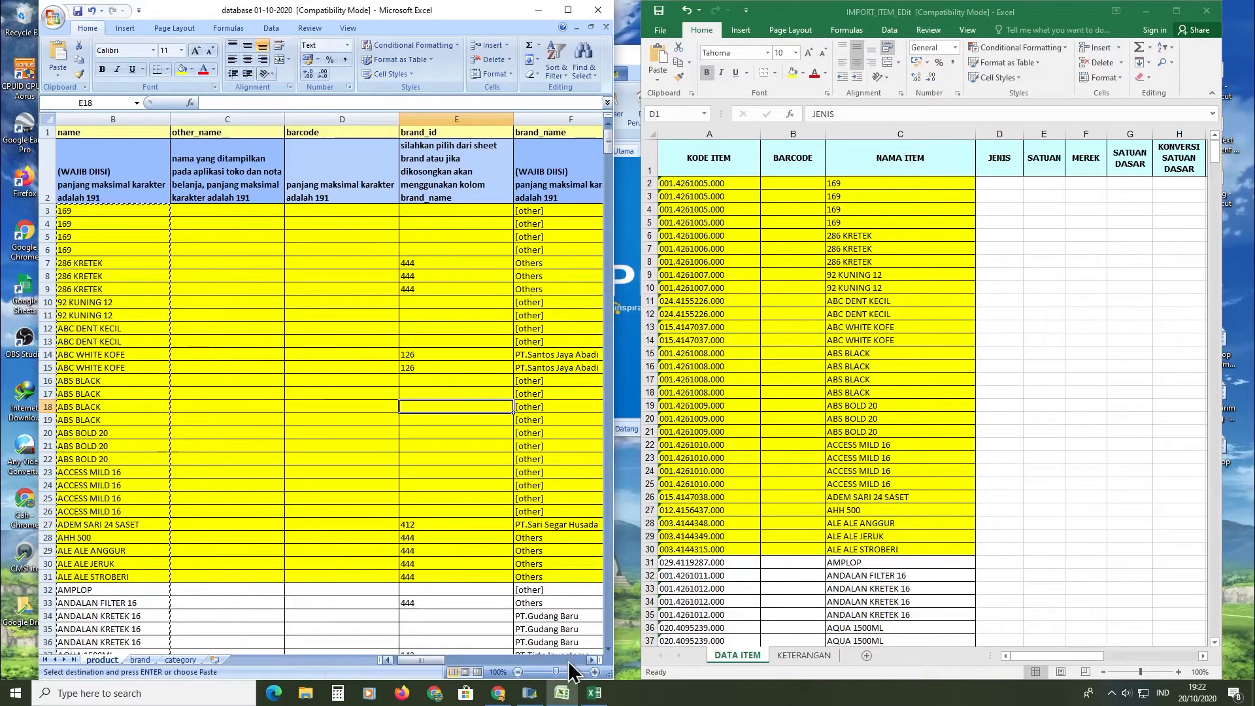
click(590, 660)
click(590, 660)
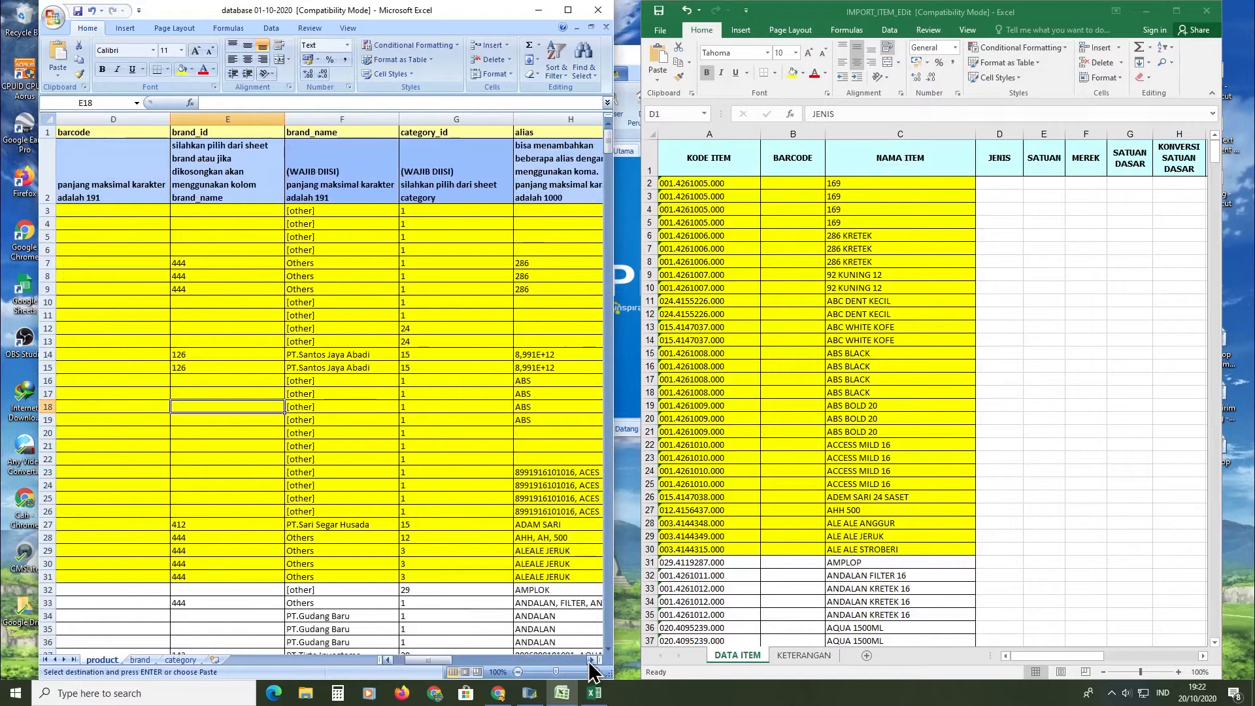
click(458, 210)
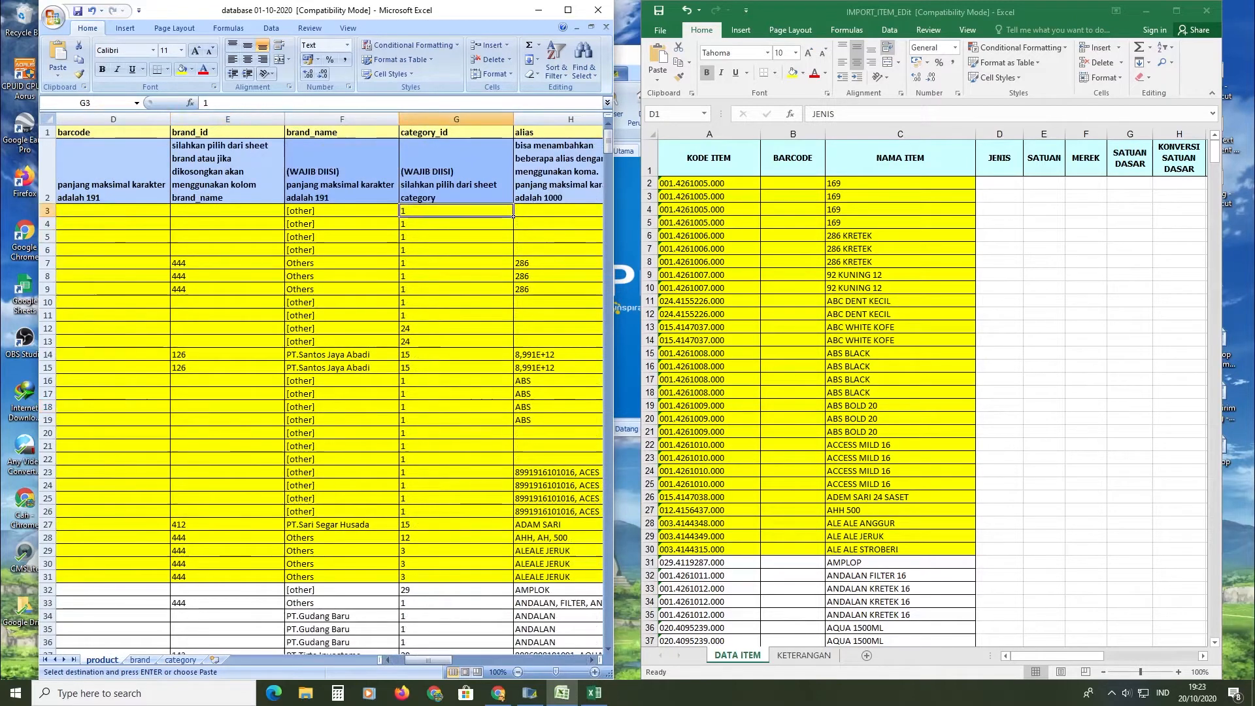
drag(513, 215, 513, 635)
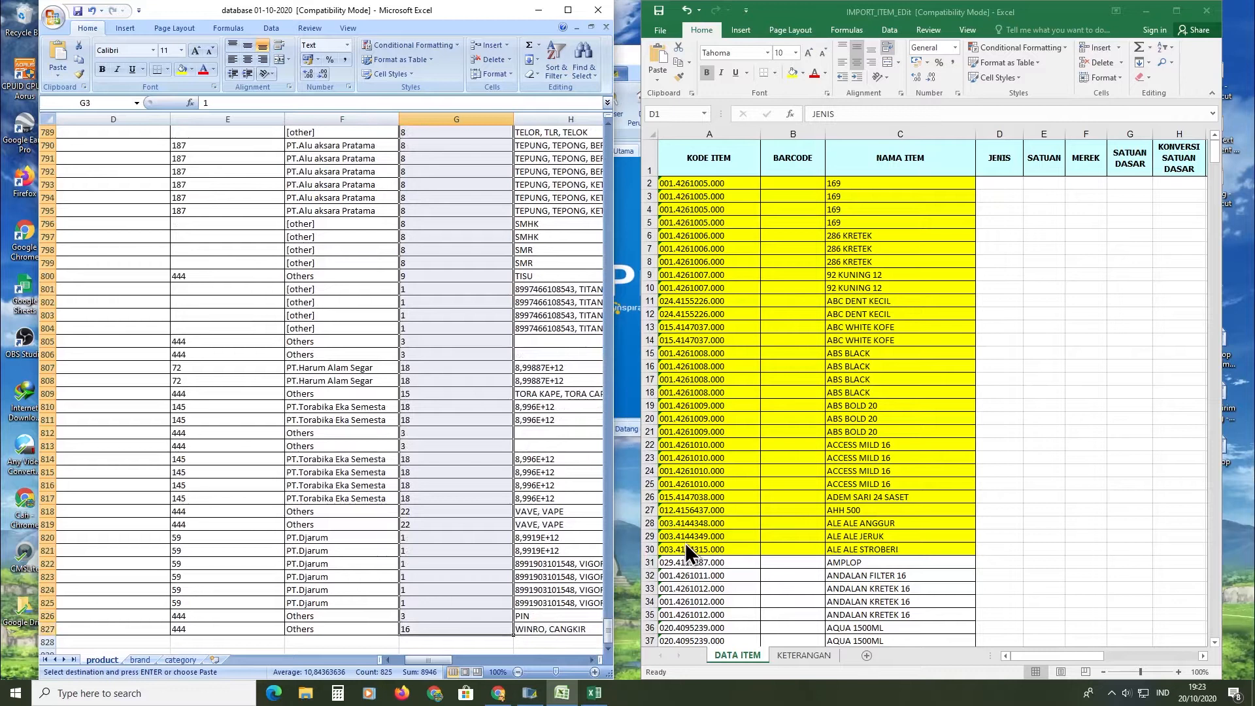
click(987, 194)
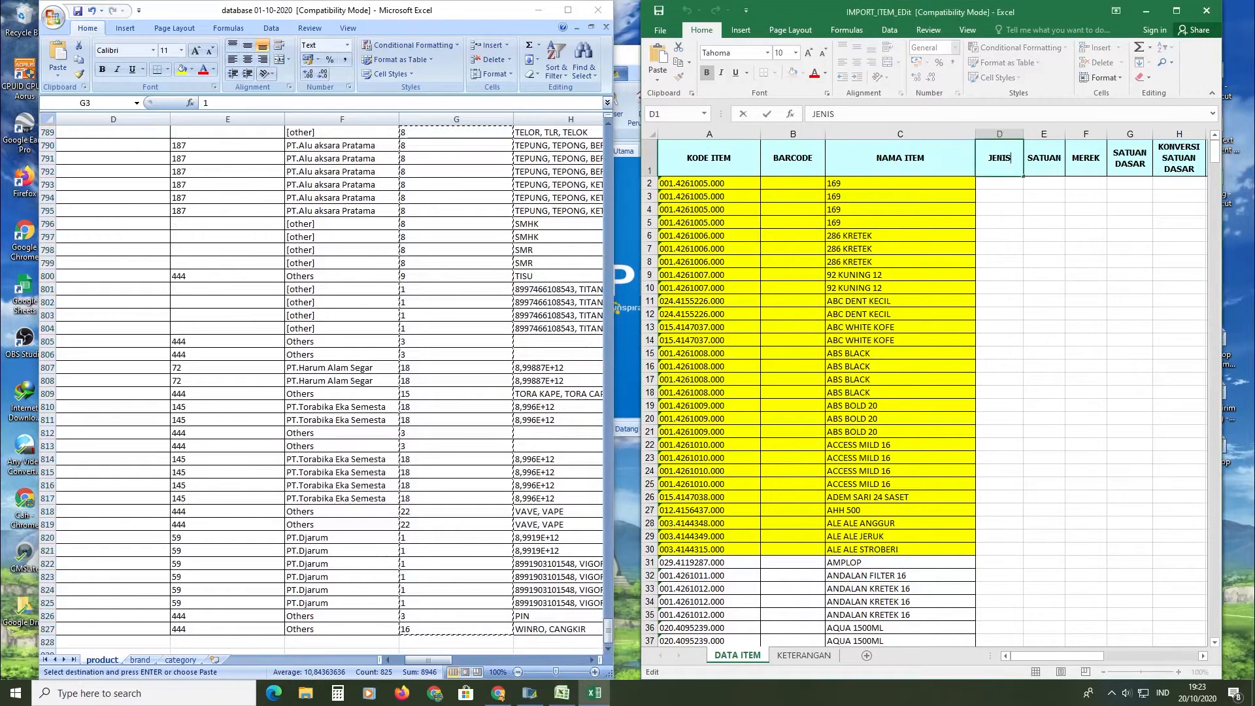
key(ctrl+v)
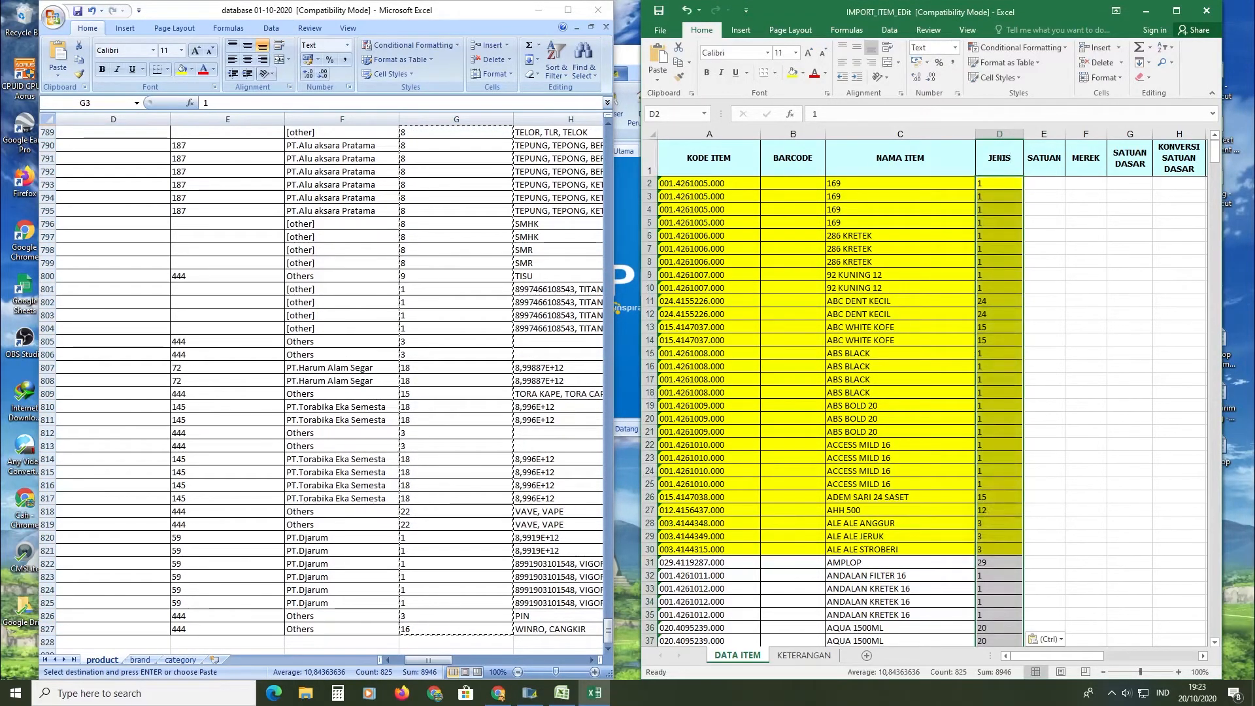
Look through the product sheet's columns from sku_id to packaging_amount for the data that belongs in the SATUAN column.
click(1044, 301)
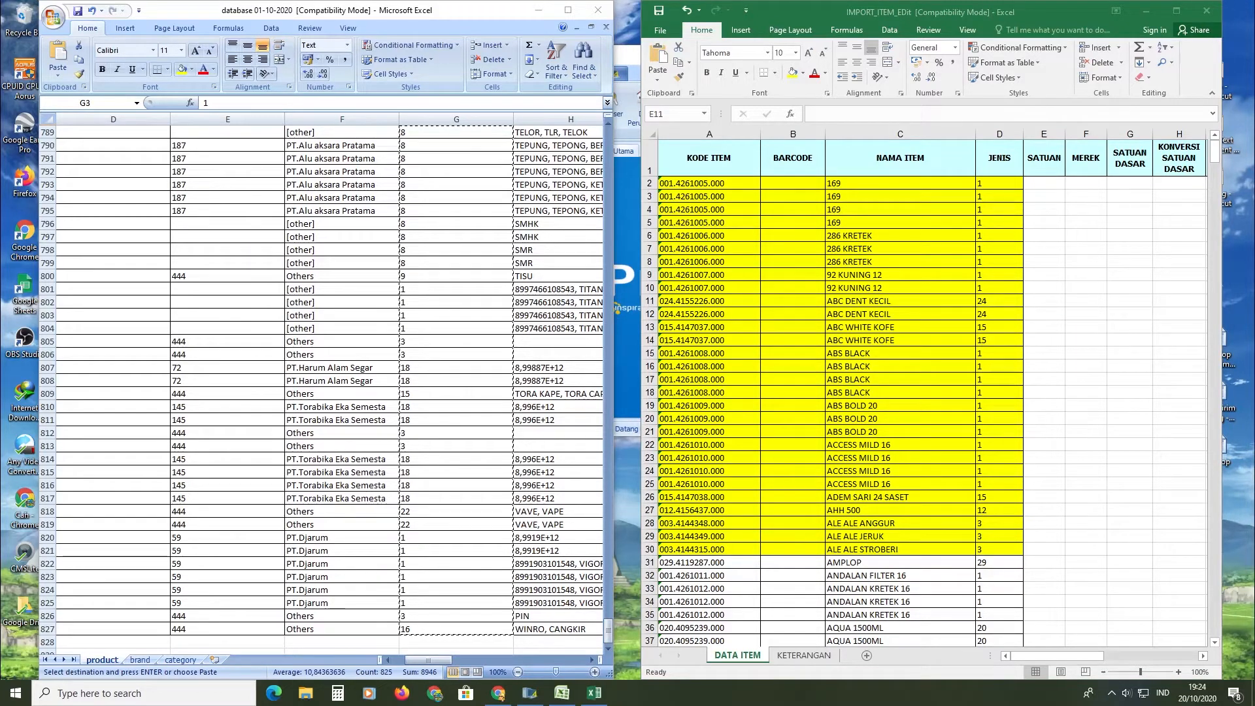
click(1046, 324)
click(1044, 196)
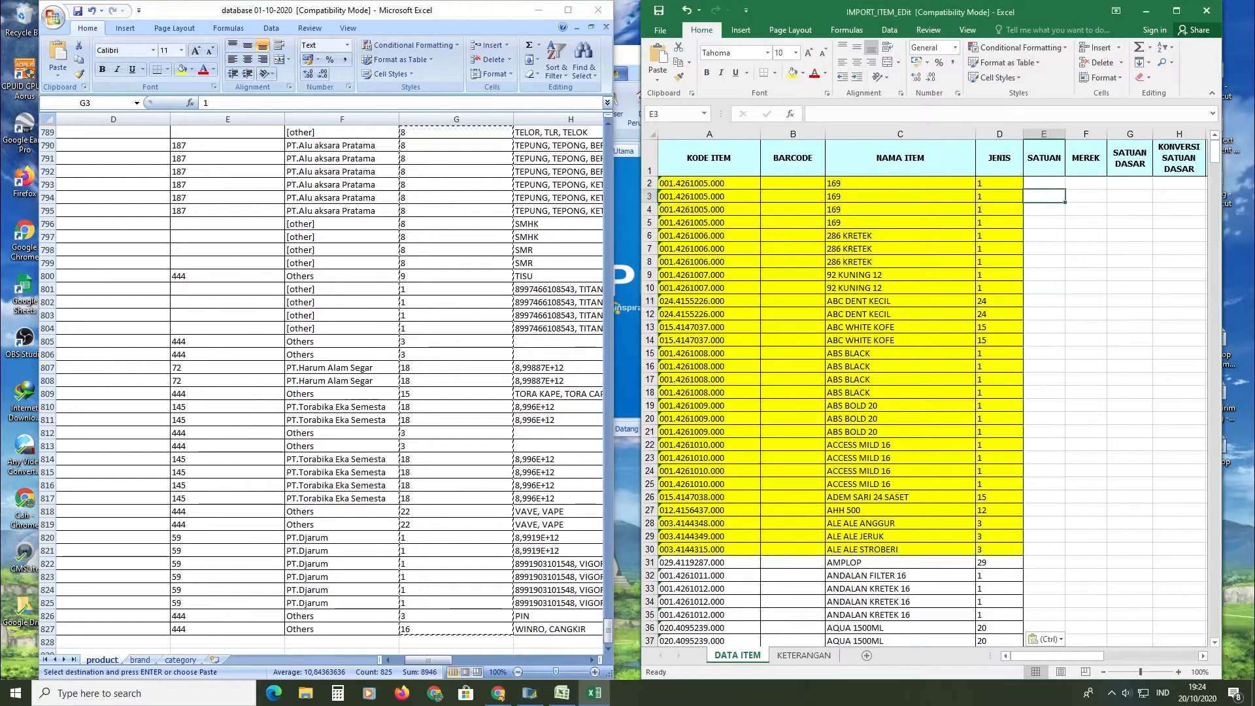
click(441, 250)
scroll(441, 251, up, 14)
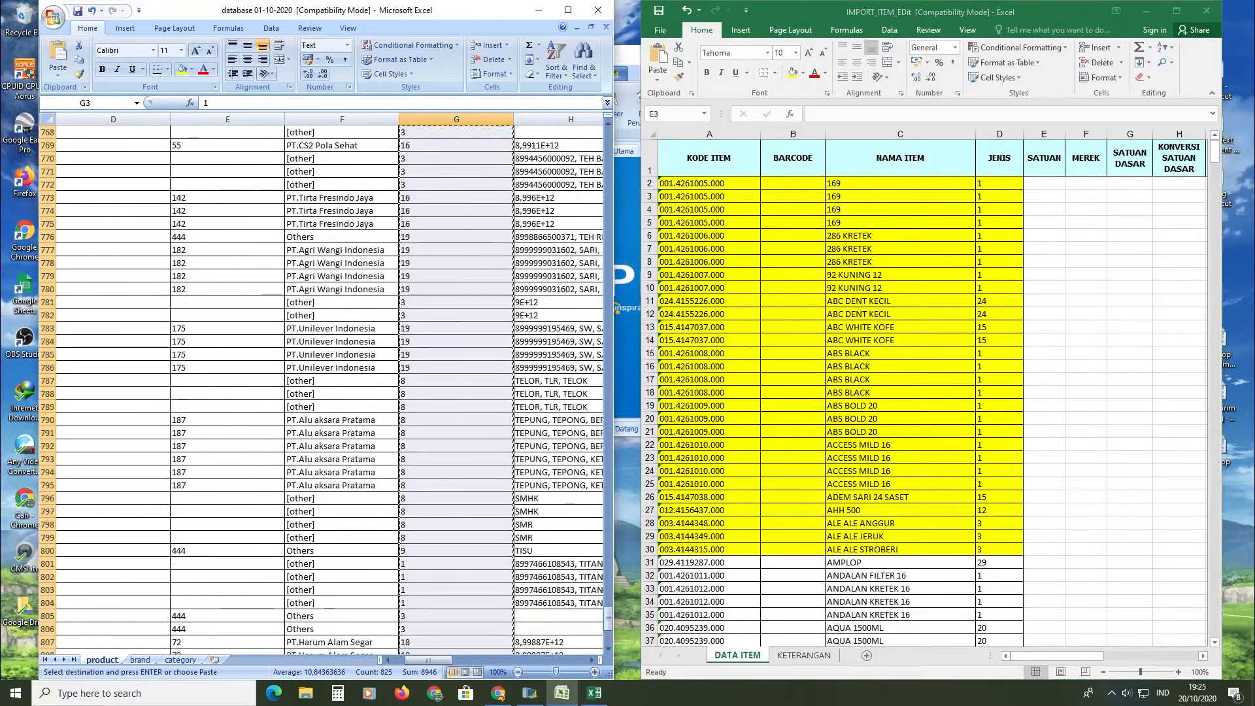
drag(608, 606, 602, 129)
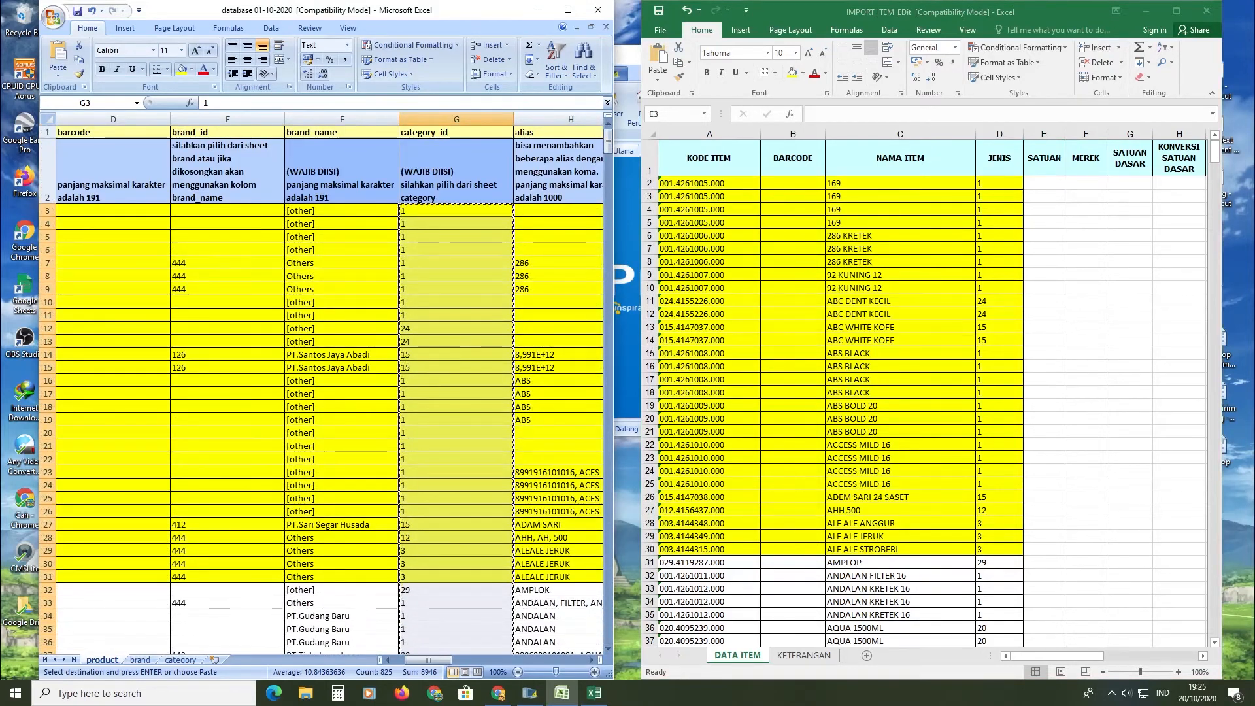
drag(400, 662, 390, 662)
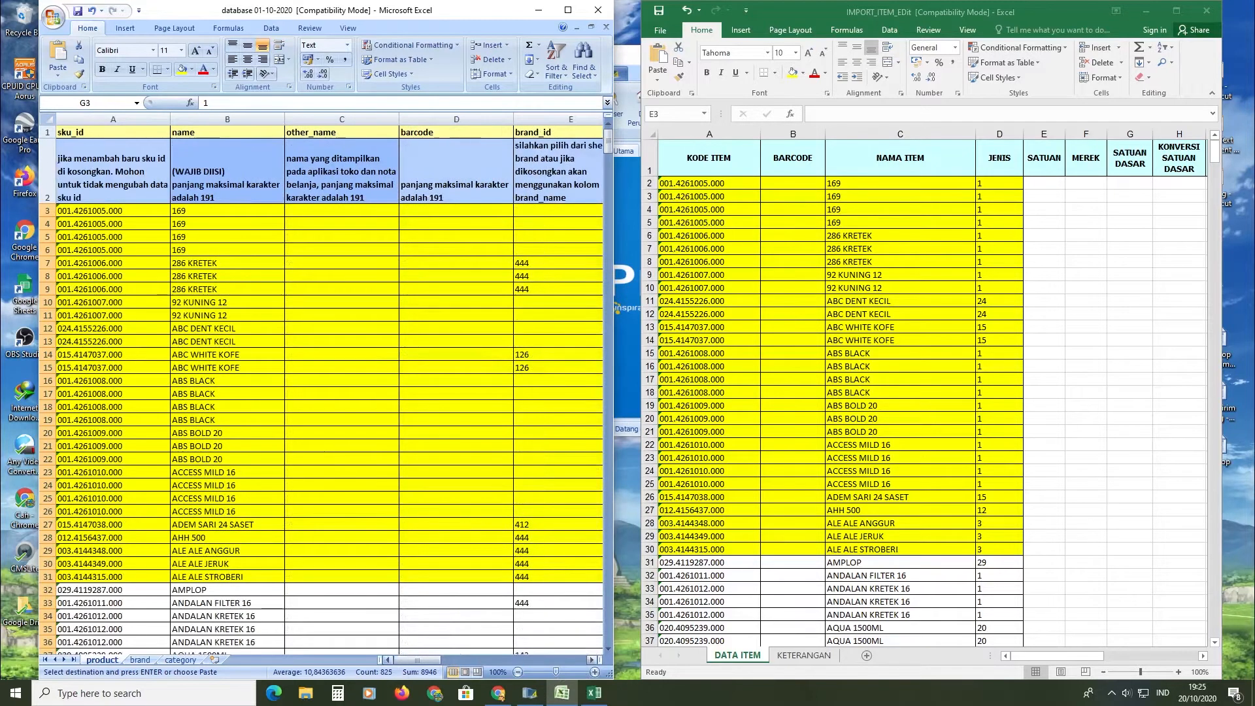
click(591, 660)
click(592, 660)
click(592, 660)
click(592, 660)
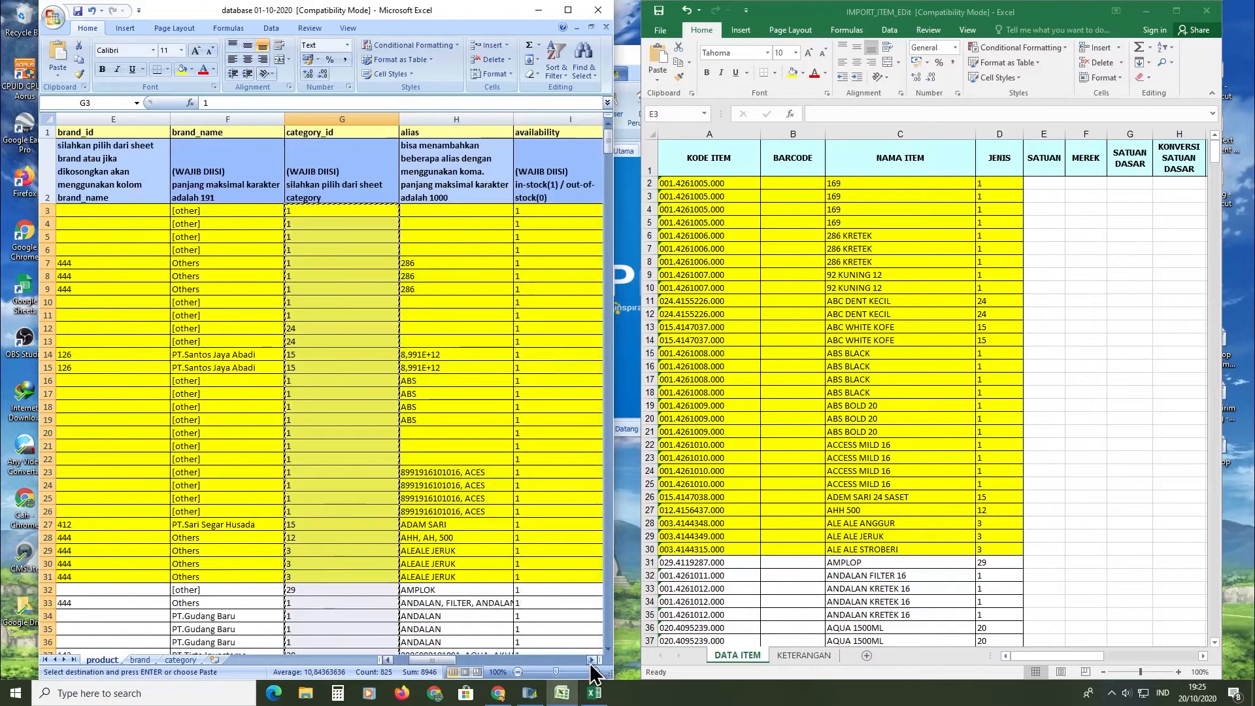
click(591, 661)
click(592, 660)
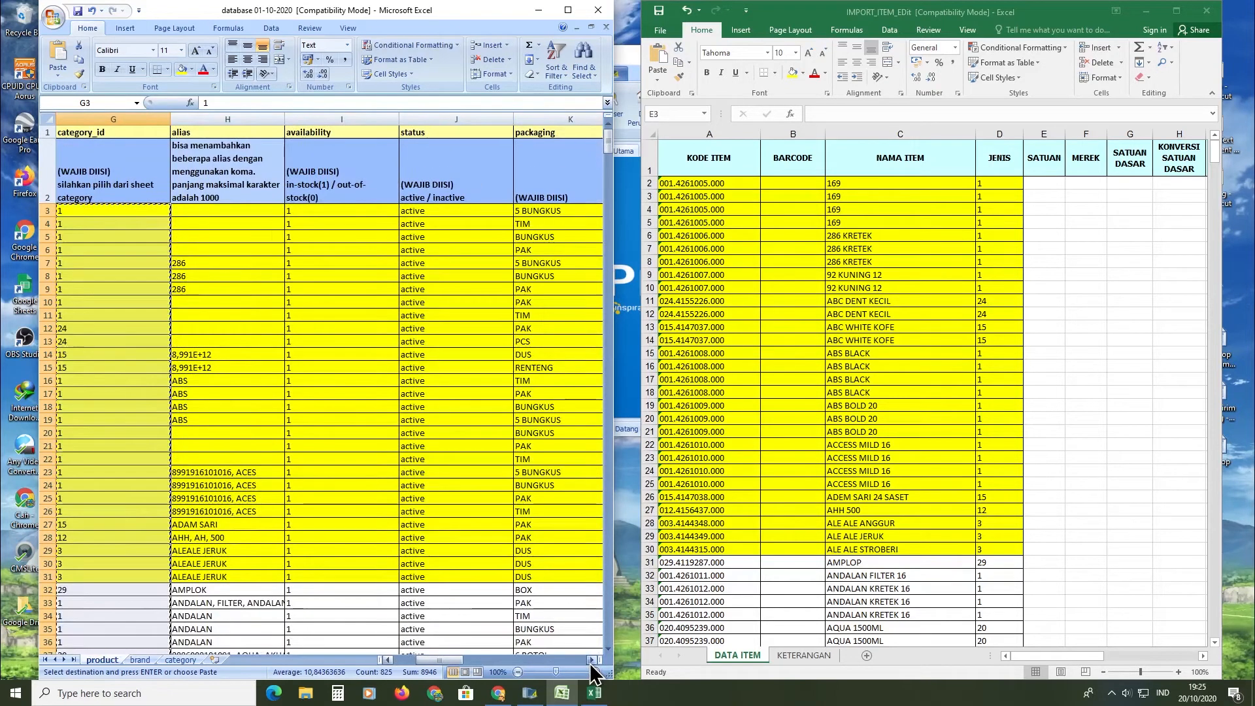
click(591, 660)
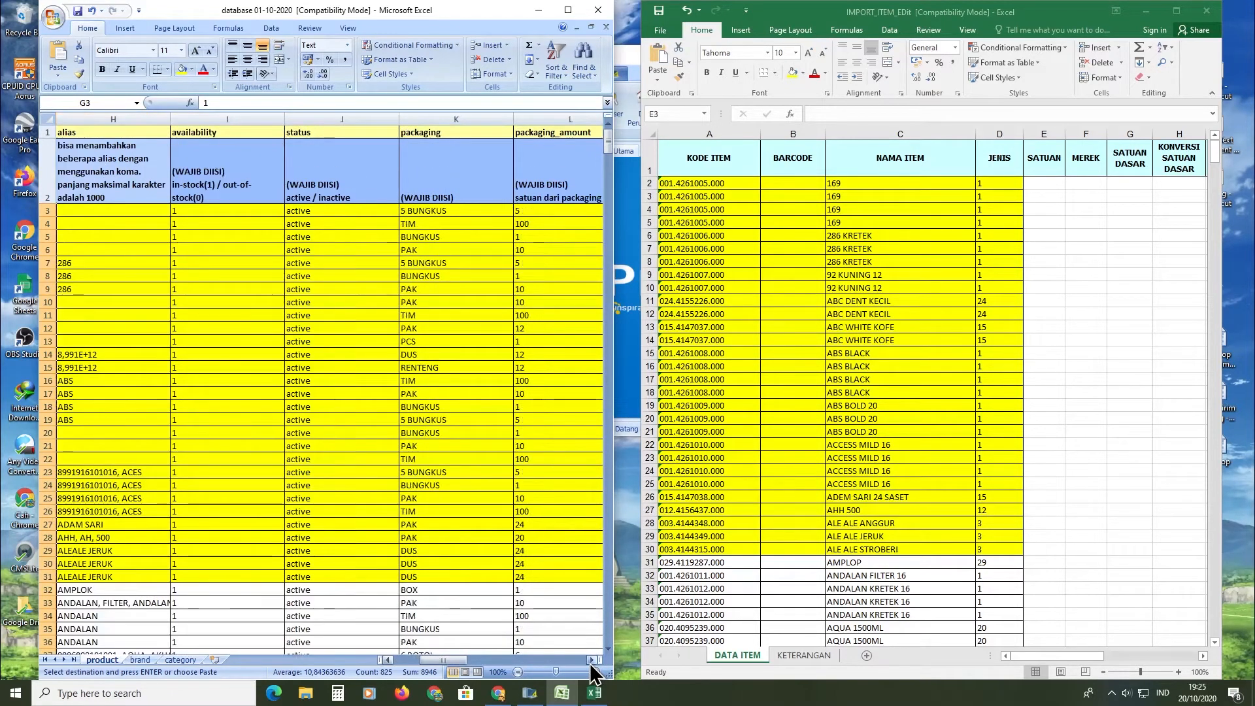
click(591, 660)
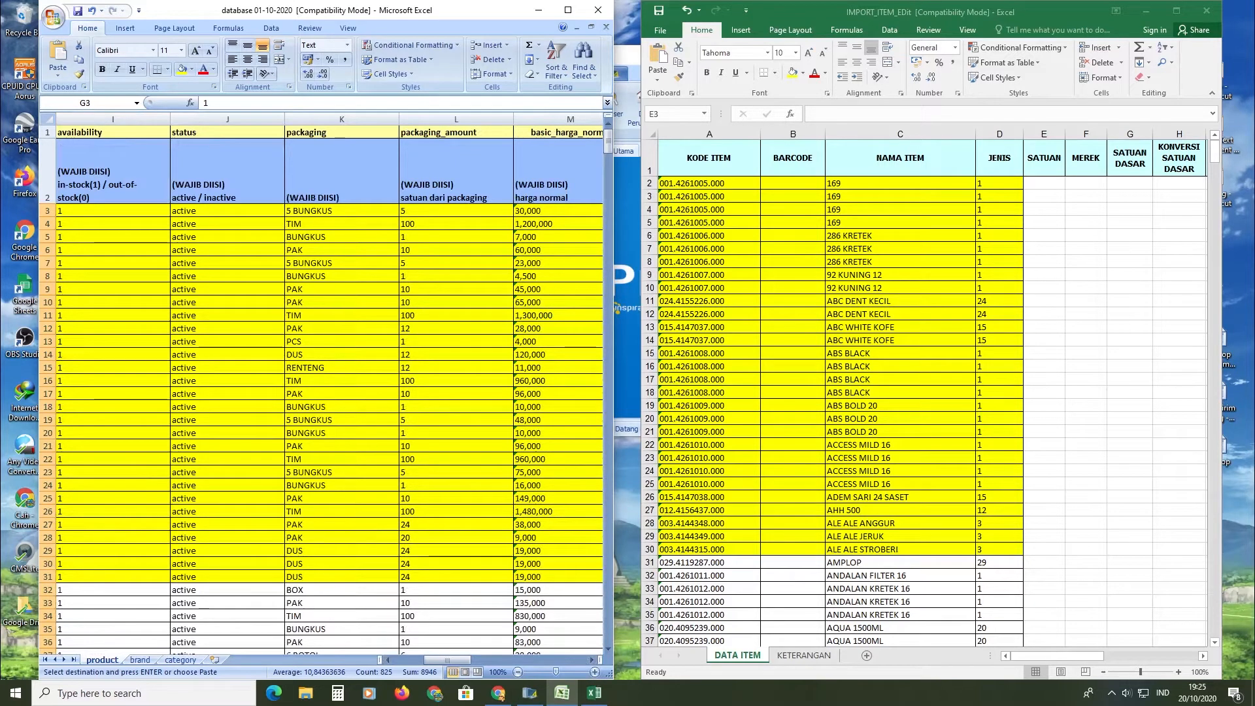
click(510, 212)
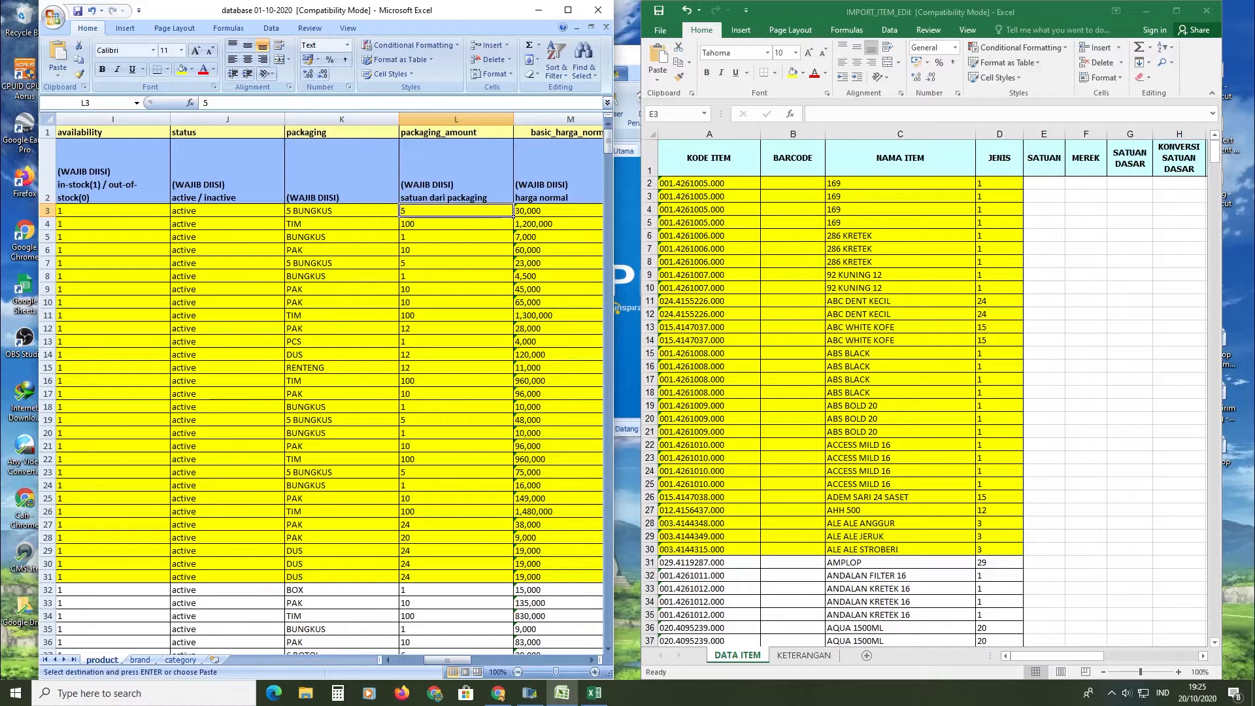
drag(513, 213, 513, 635)
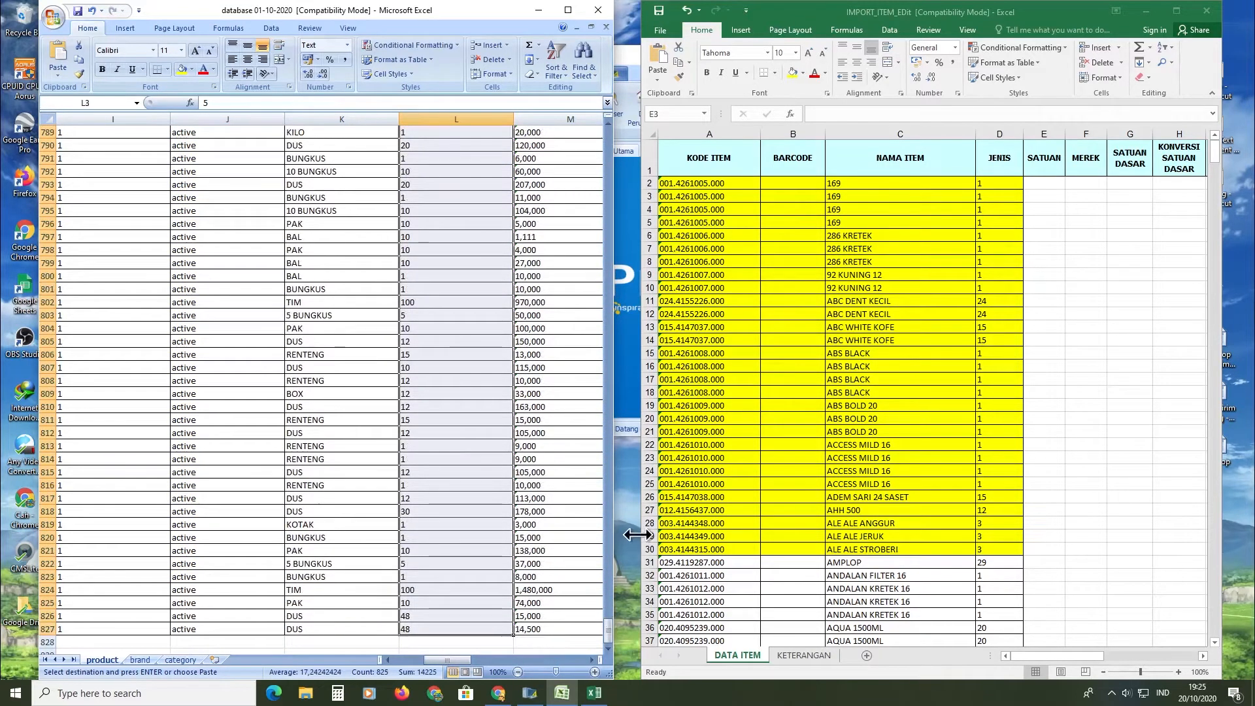
click(1054, 195)
drag(1020, 656, 1024, 656)
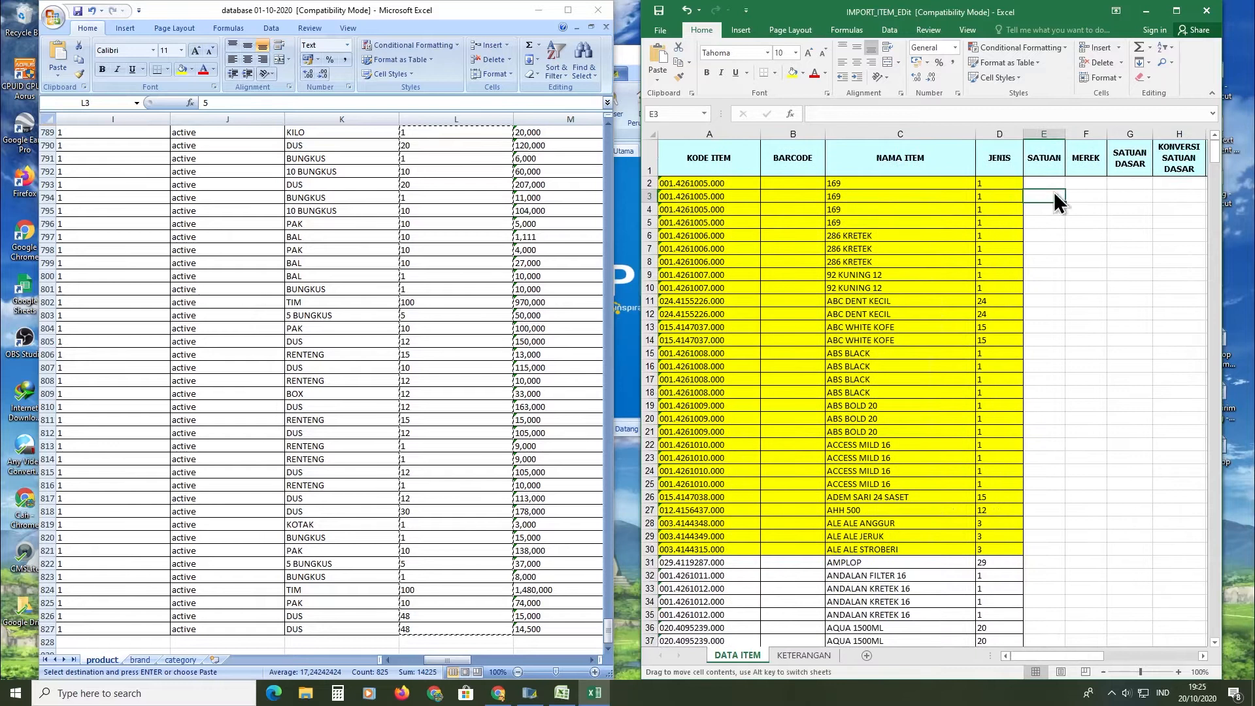
key(Up)
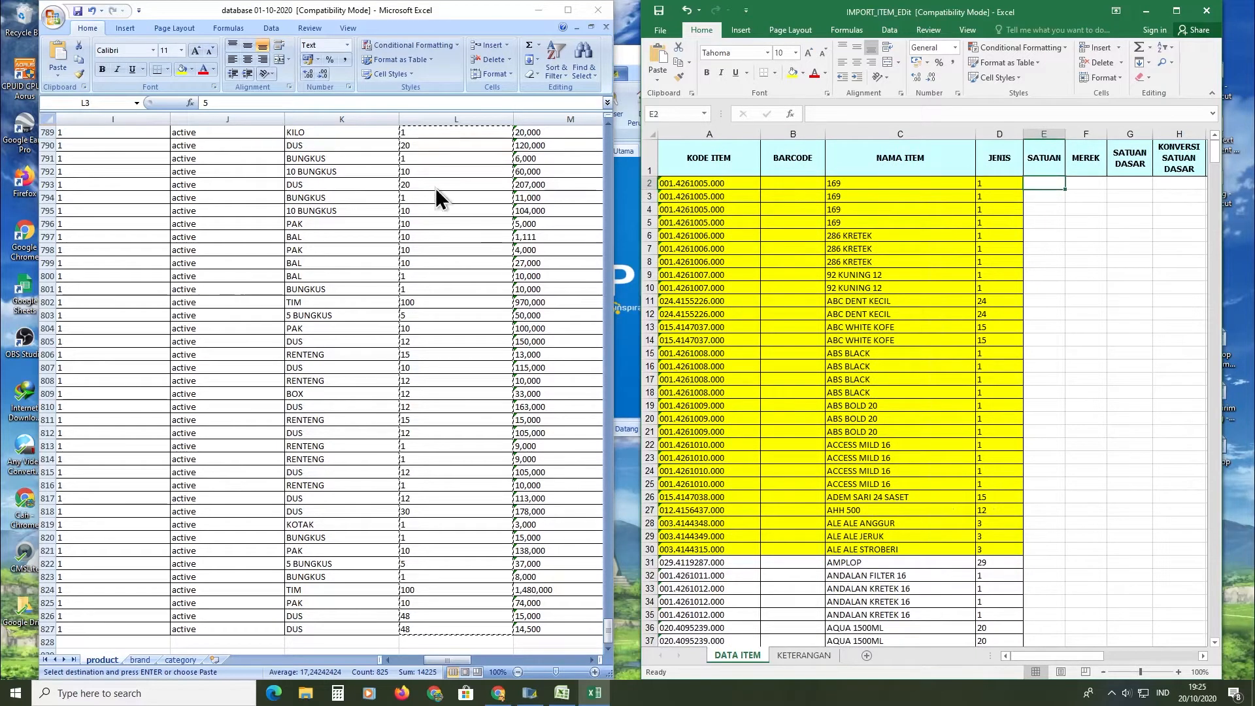
Copy the packaging values in K3:K827 of the product sheet into DATA ITEM's SATUAN column from E2 and autofit that column.
click(351, 267)
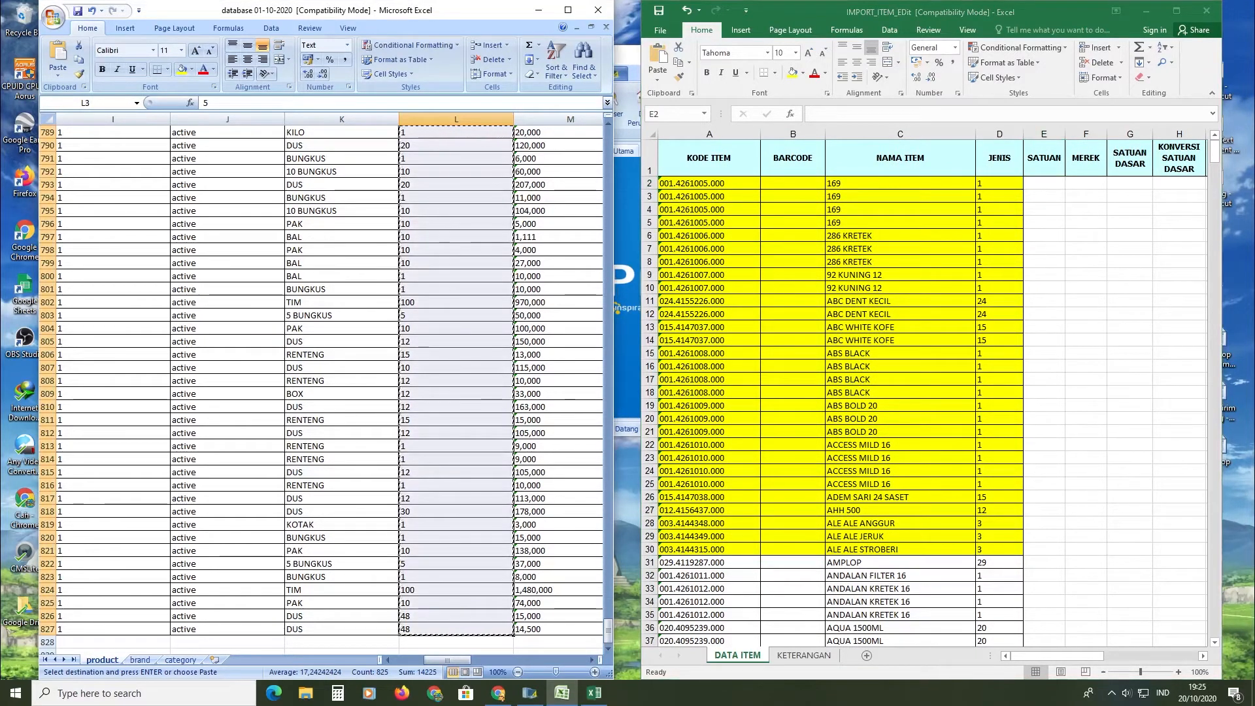
drag(610, 633, 609, 145)
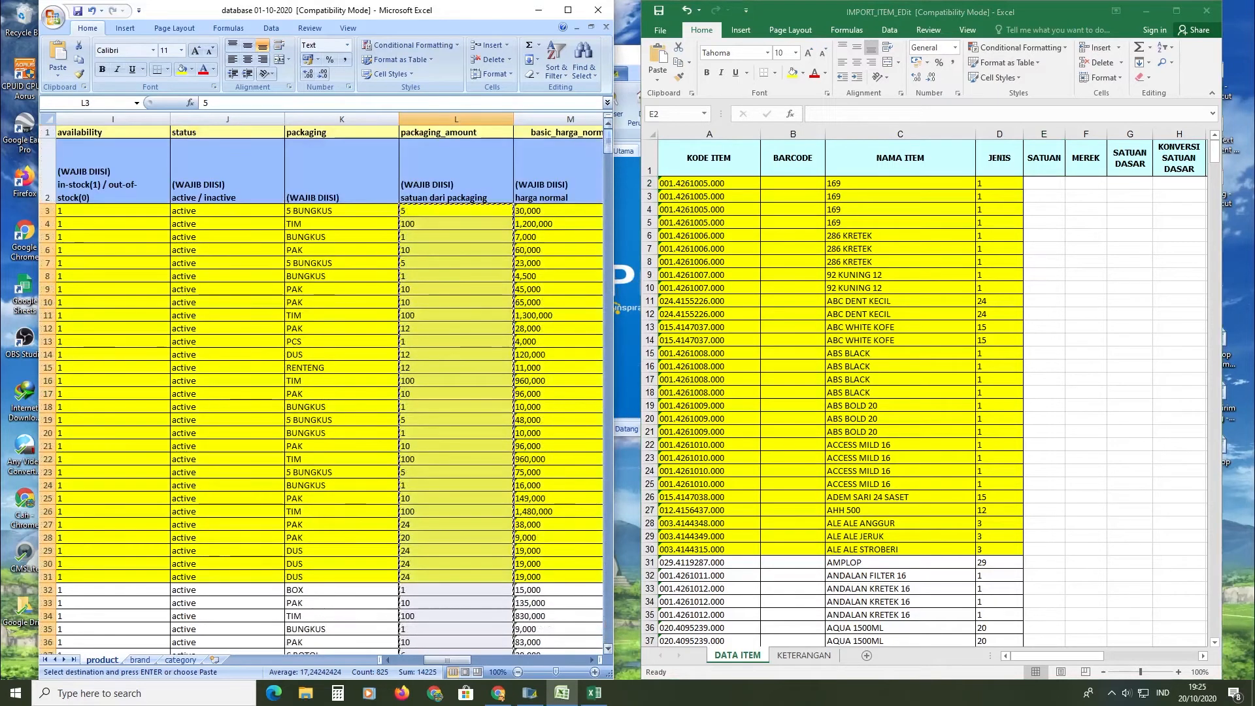
click(341, 224)
key(Up)
drag(342, 215, 400, 637)
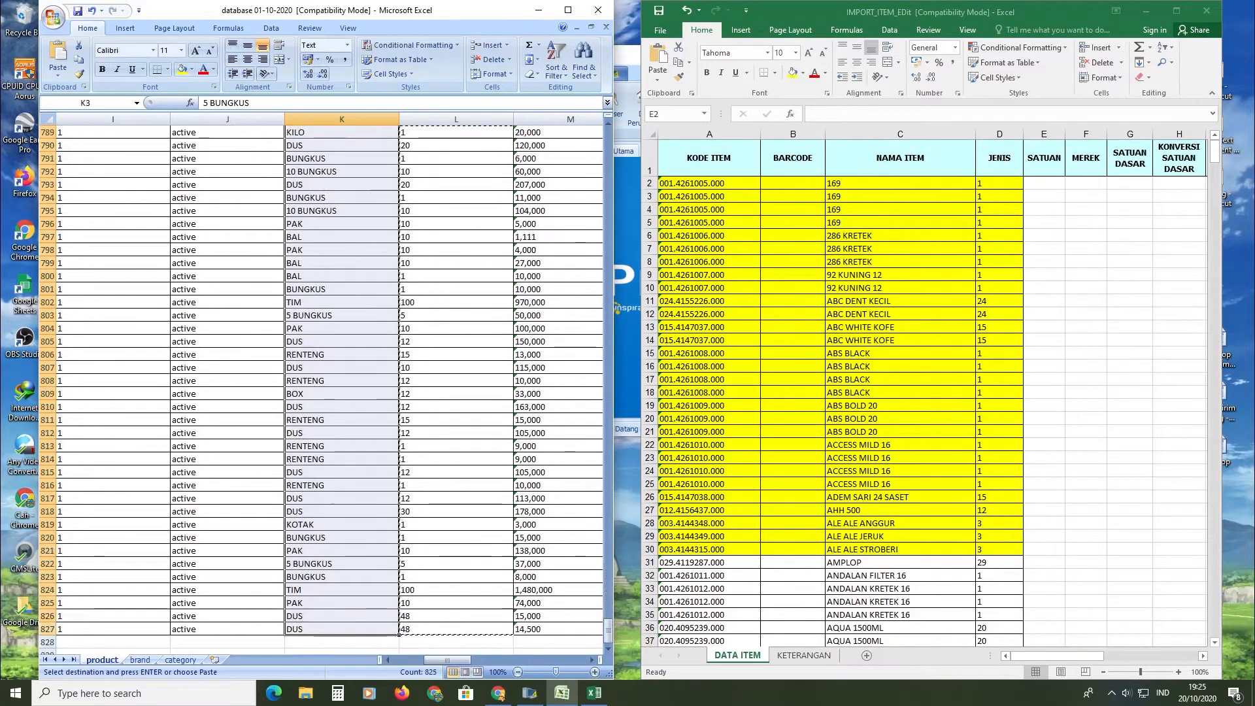
key(ctrl+c)
click(1045, 186)
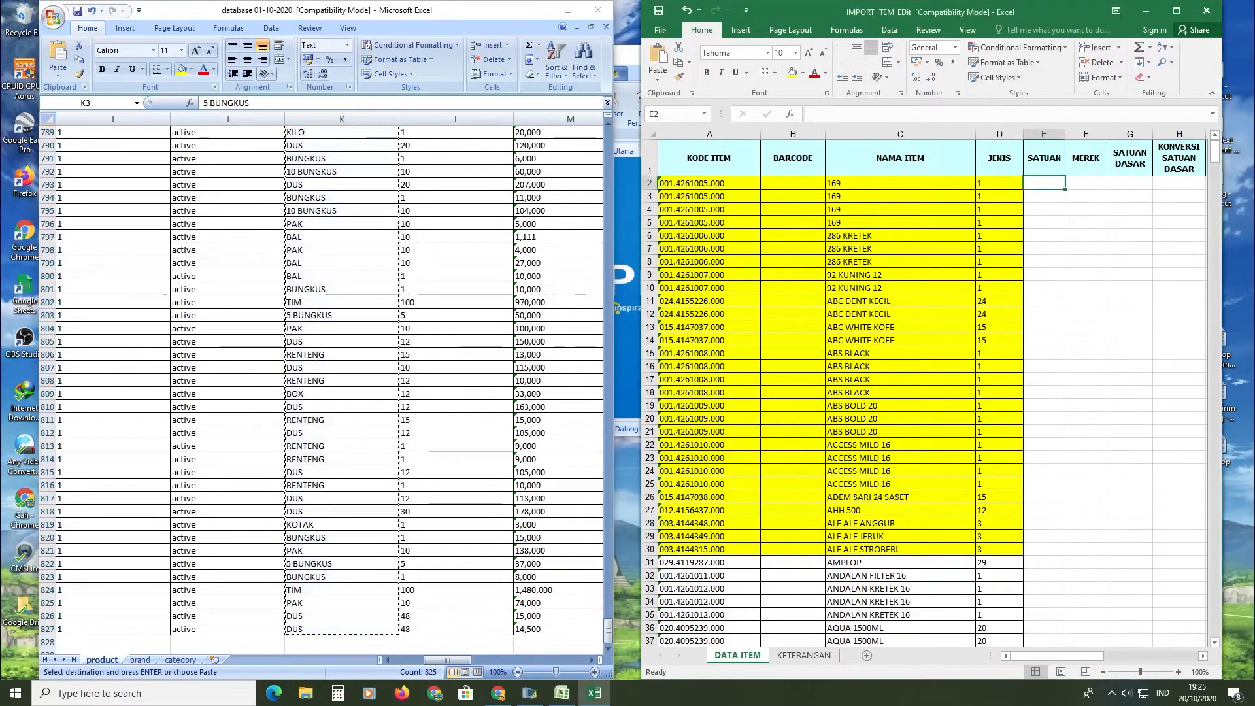
key(ctrl+v)
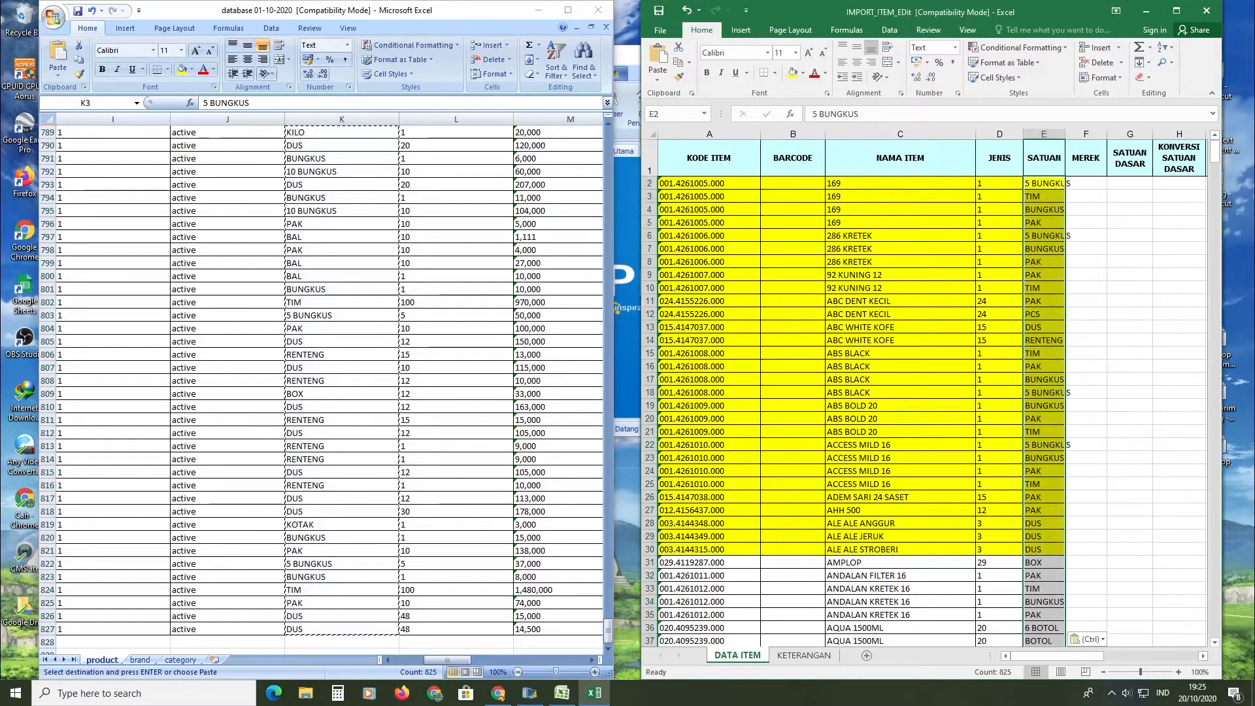
double_click(1065, 133)
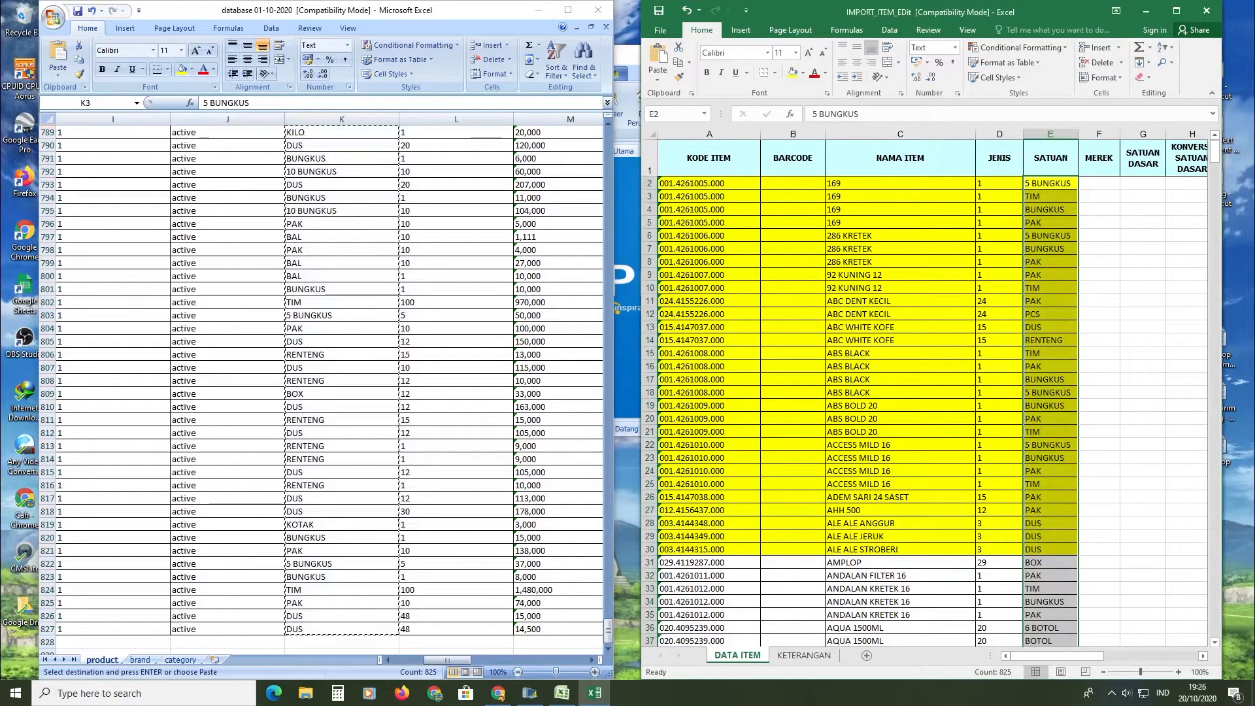
Copy the brand_name values in F3:F827 of the product sheet into DATA ITEM's MEREK column from F2 and autofit that column.
drag(1047, 658, 1059, 660)
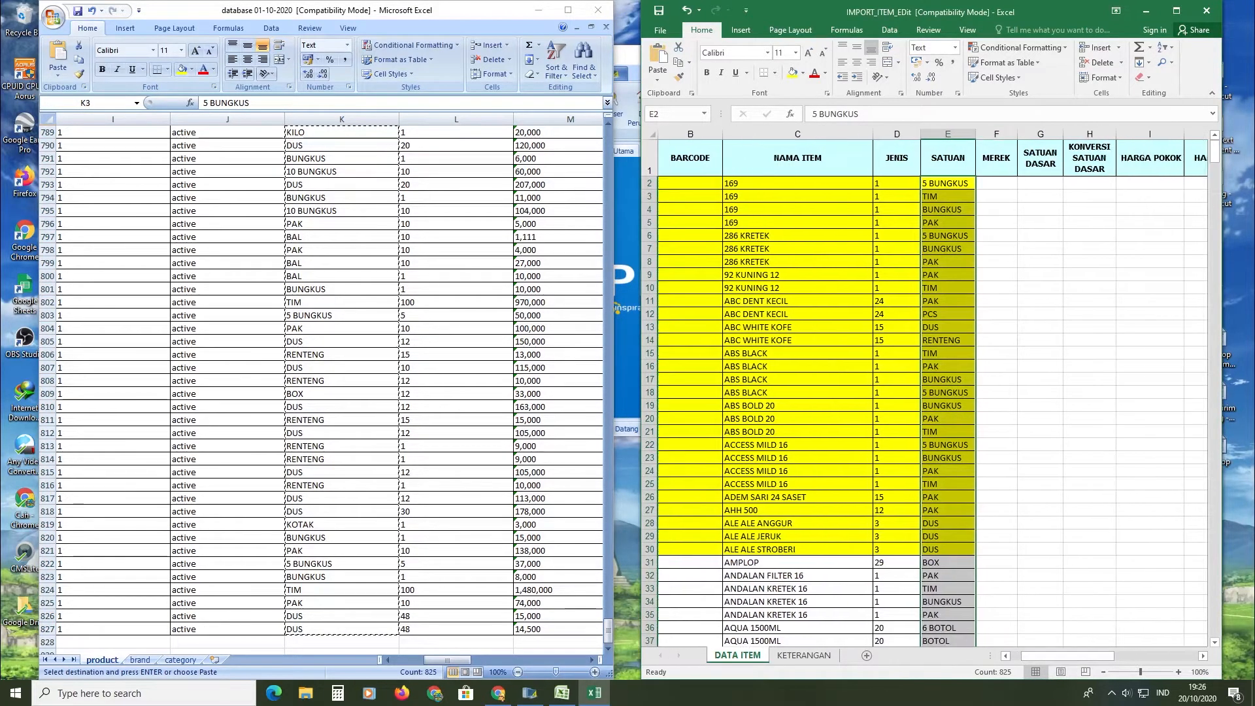
click(133, 658)
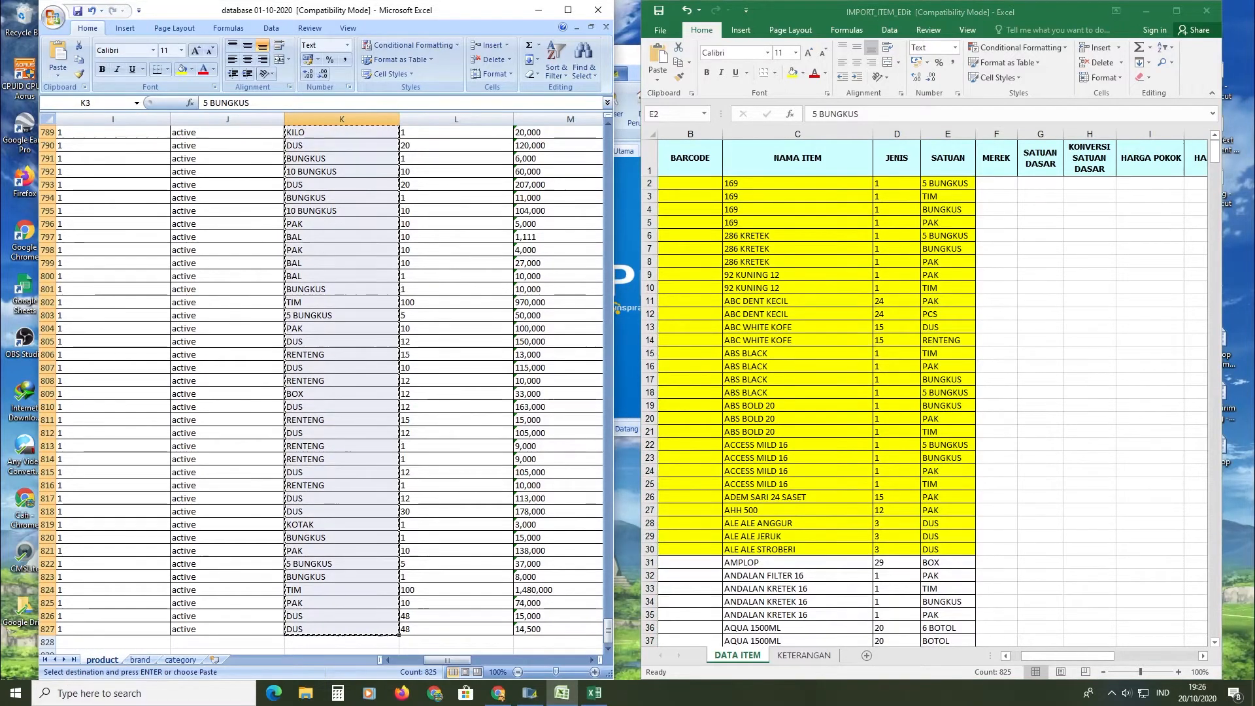
scroll(611, 627, up, 5)
drag(611, 627, 610, 140)
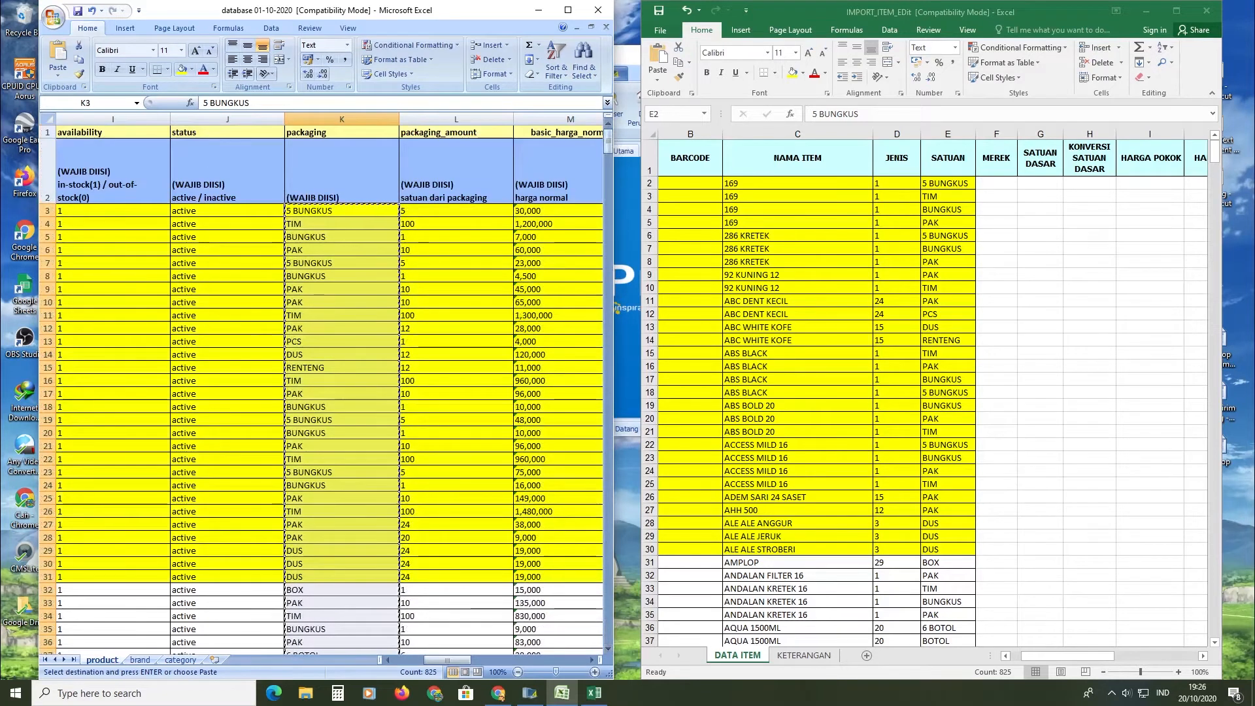
click(386, 662)
click(386, 661)
click(385, 661)
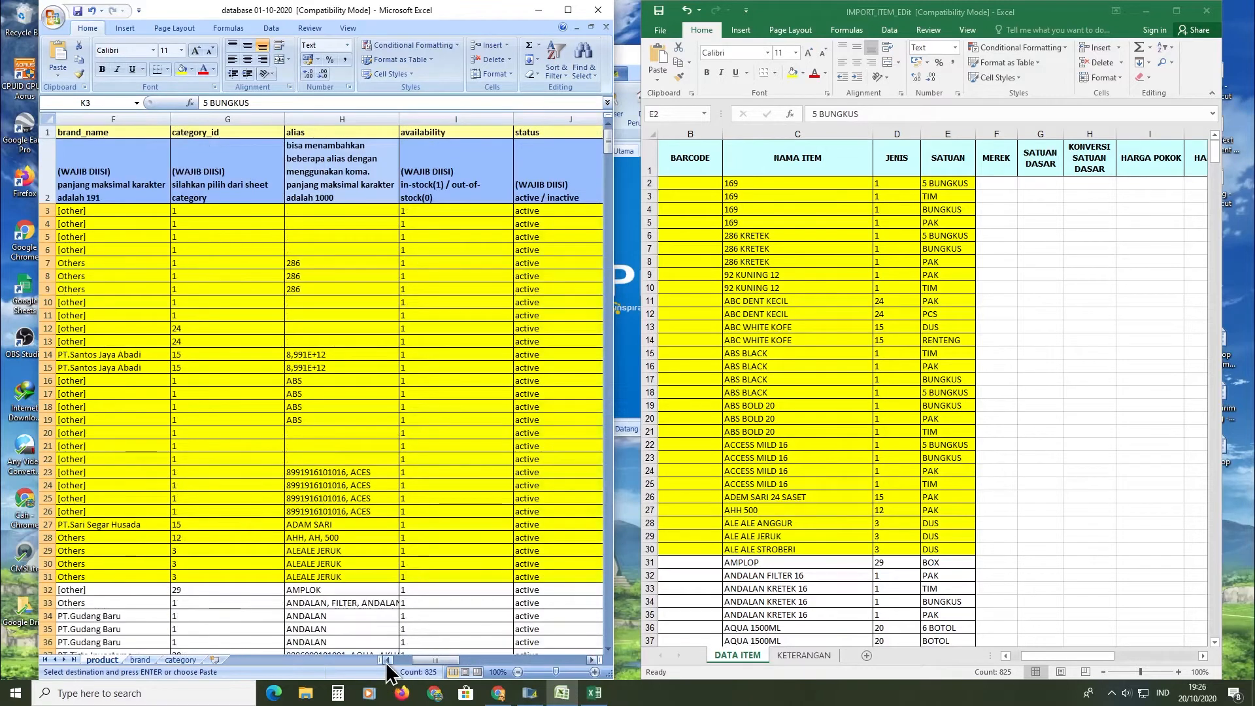
click(386, 661)
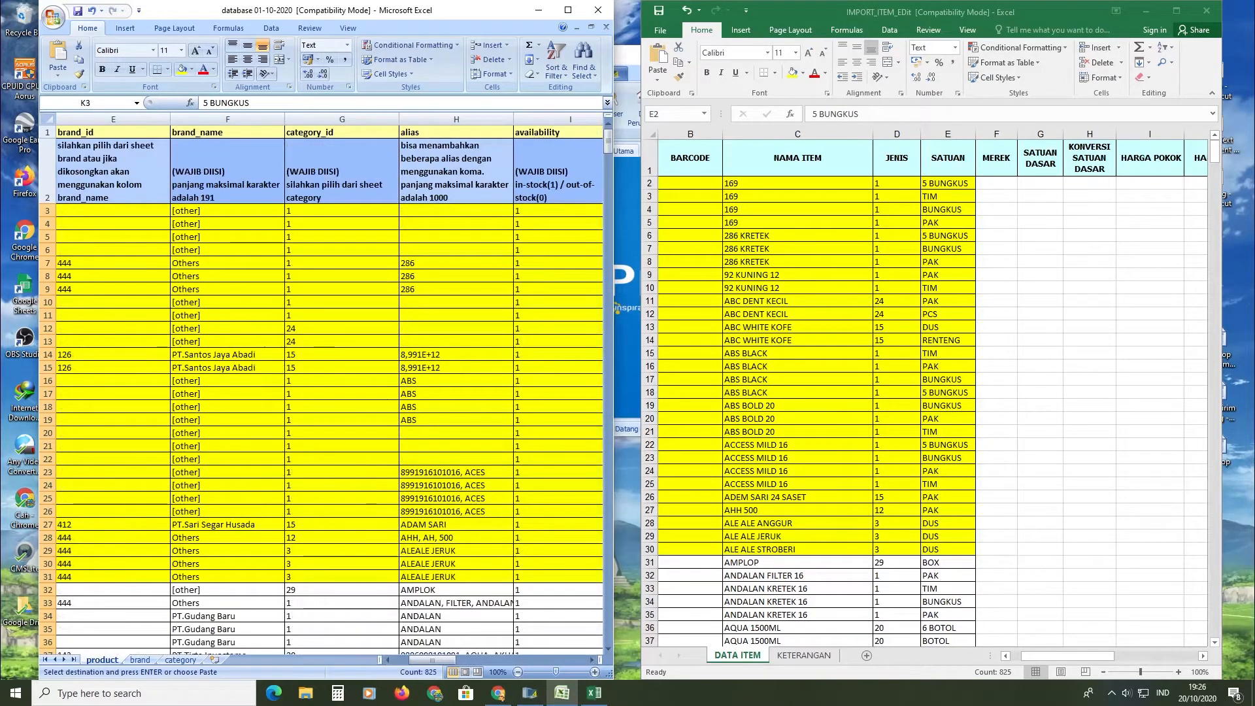
click(283, 133)
drag(286, 213, 285, 634)
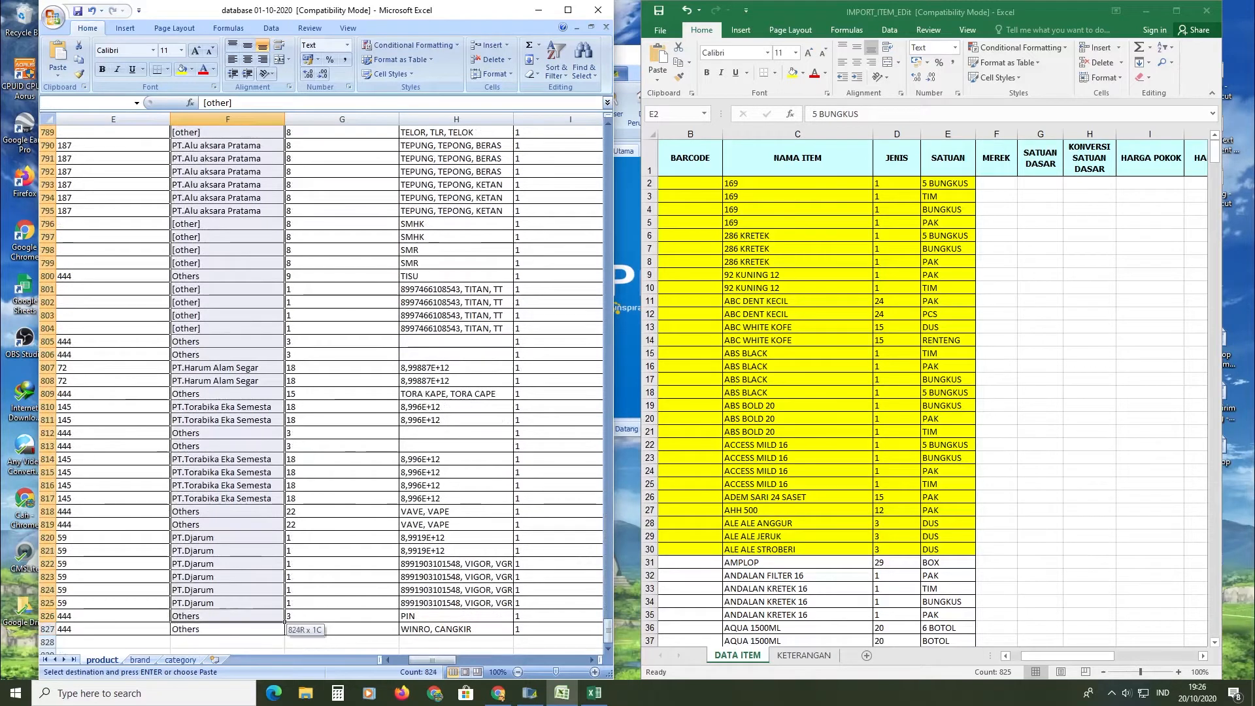
key(ctrl+c)
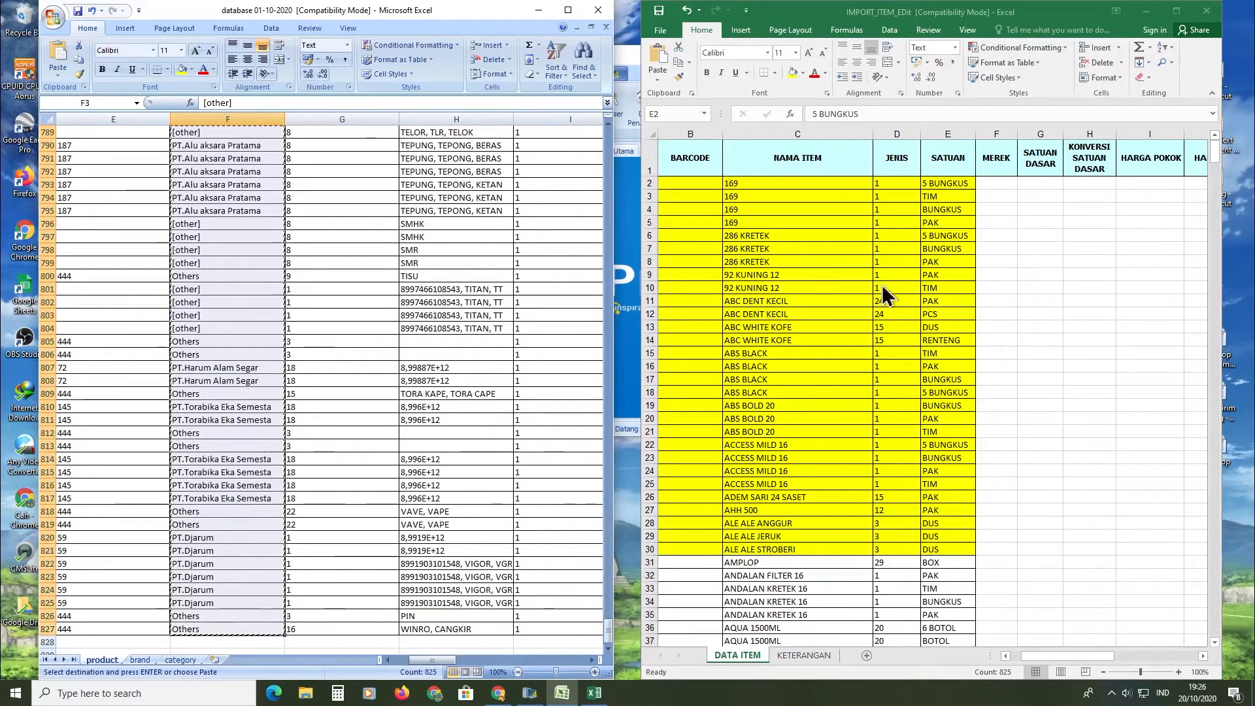
click(1001, 182)
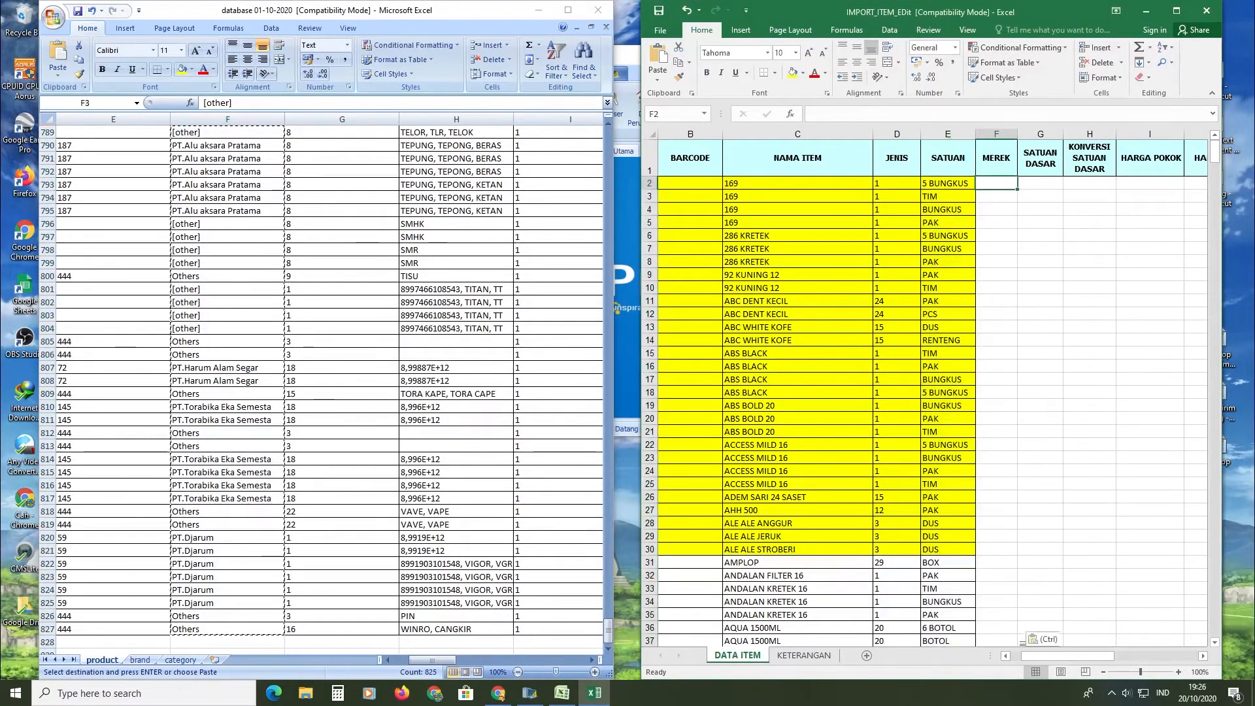
key(ctrl+v)
double_click(1017, 134)
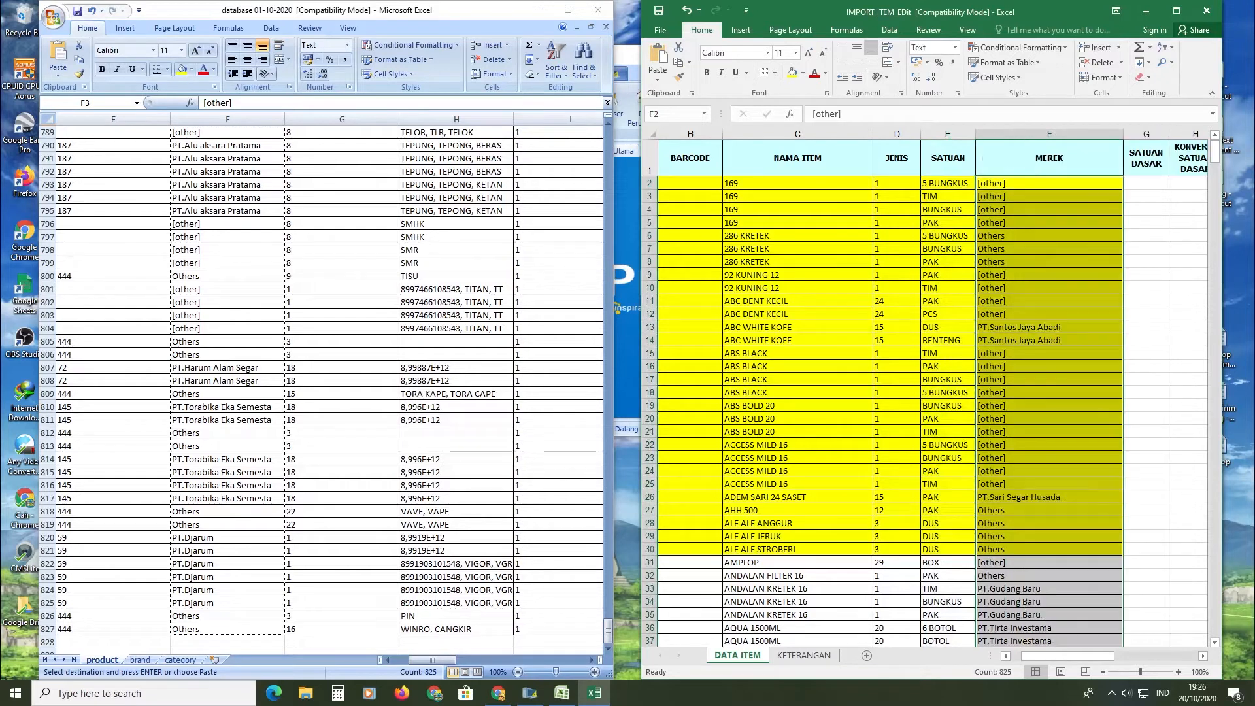
Copy the packaging_amount values in L3:L827 of the product sheet into the SATUAN DASAR column of DATA ITEM from G2.
click(1201, 654)
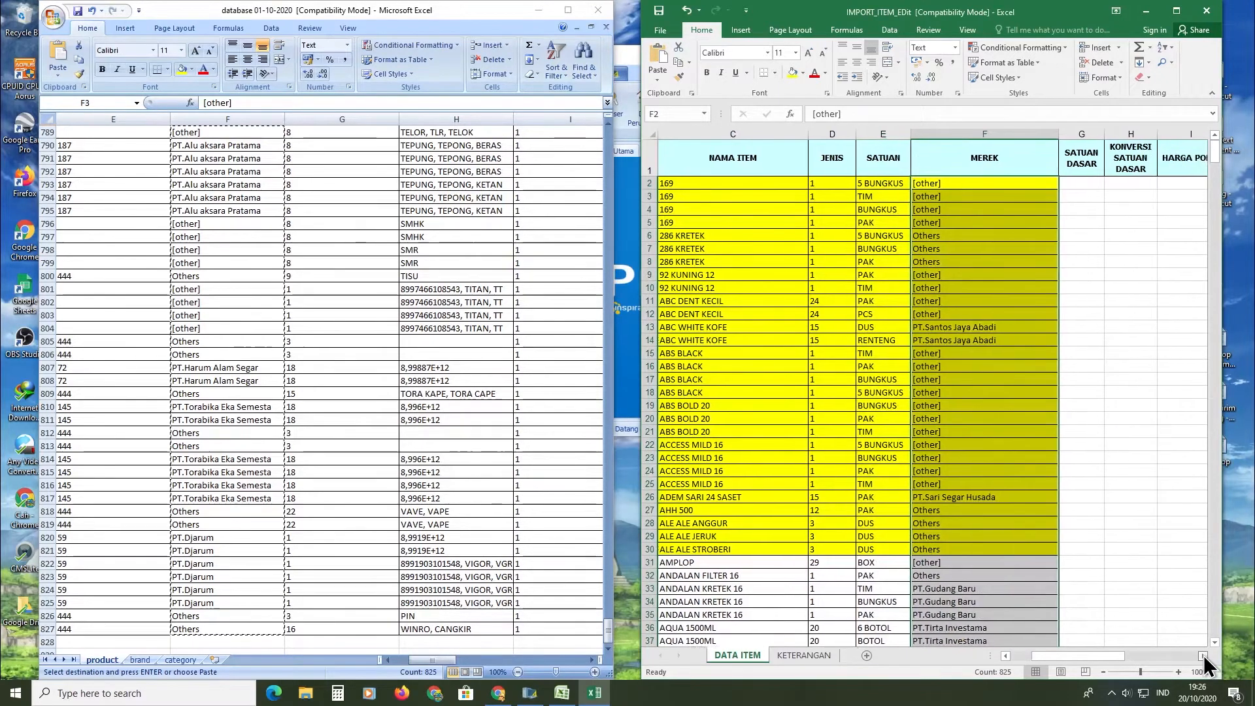
click(1202, 654)
click(473, 273)
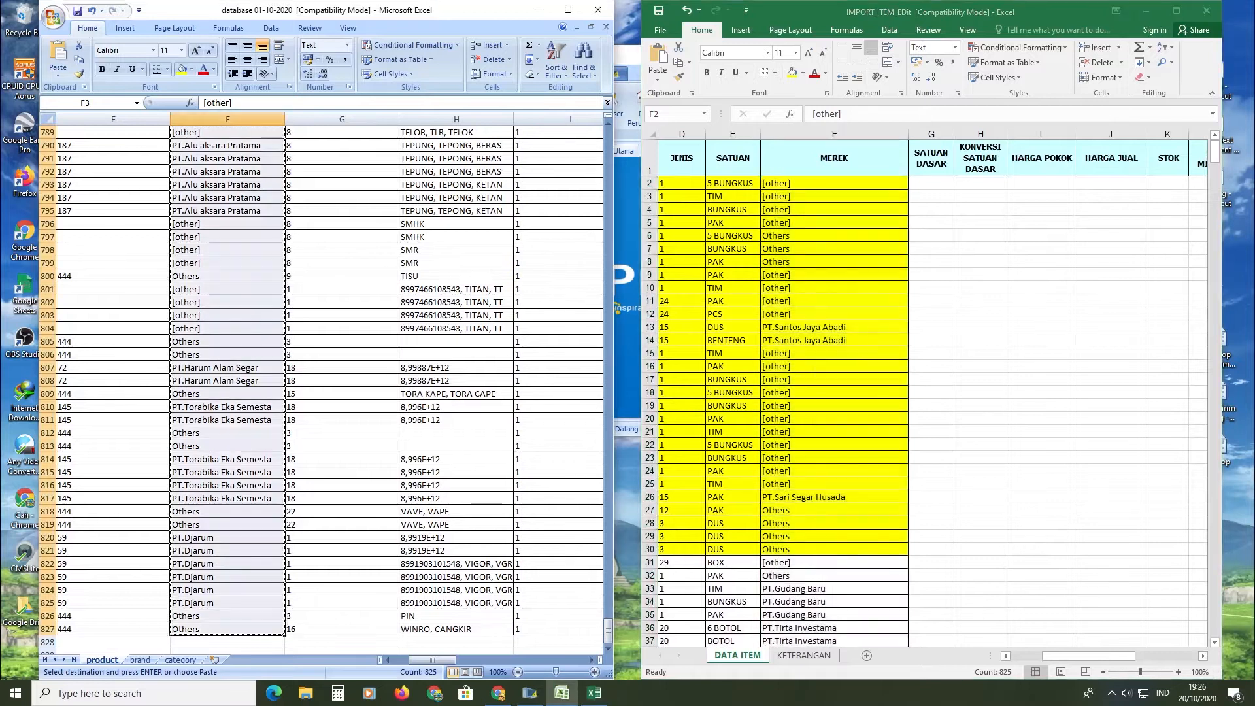
click(592, 660)
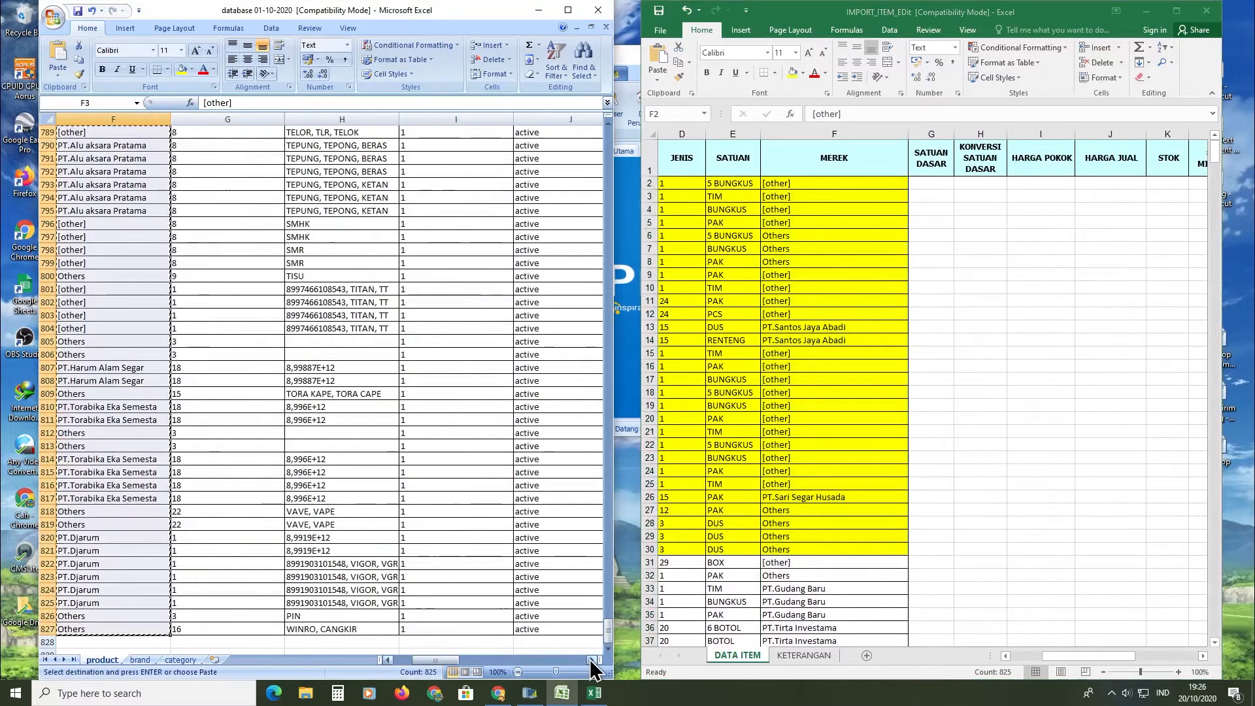
click(592, 660)
scroll(457, 458, up, 7)
scroll(330, 389, up, 13)
drag(610, 591, 618, 129)
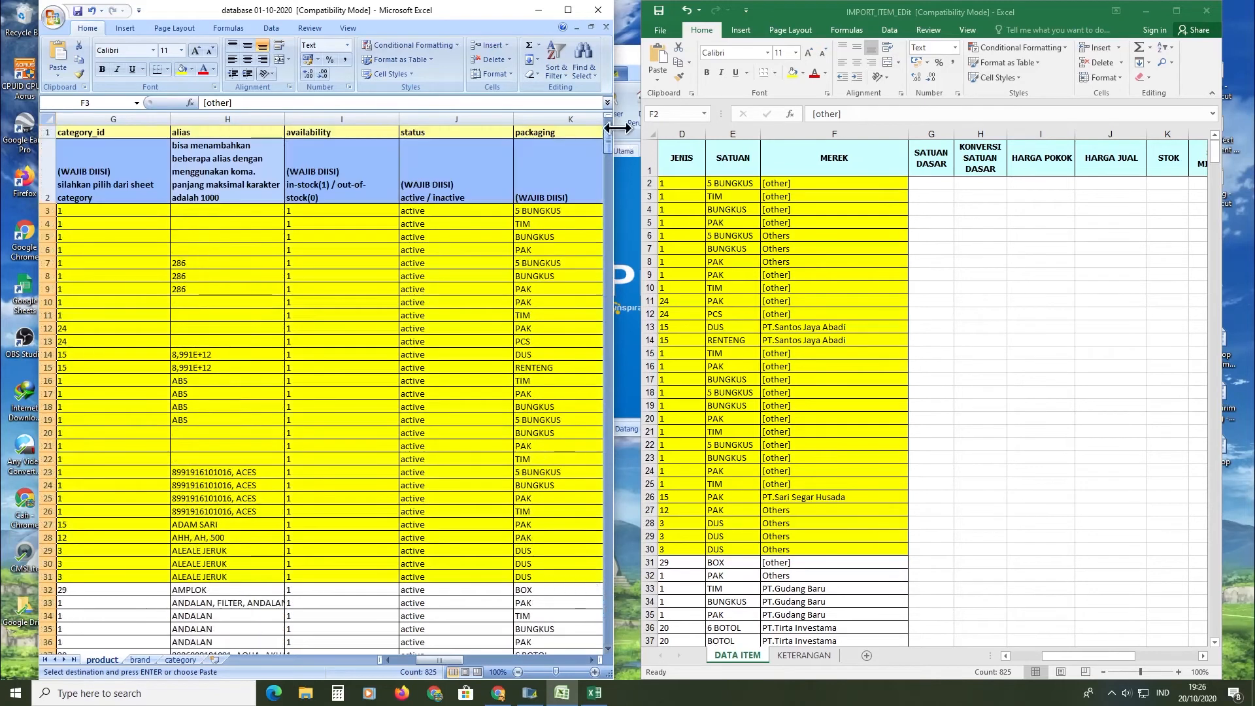
click(590, 661)
click(592, 661)
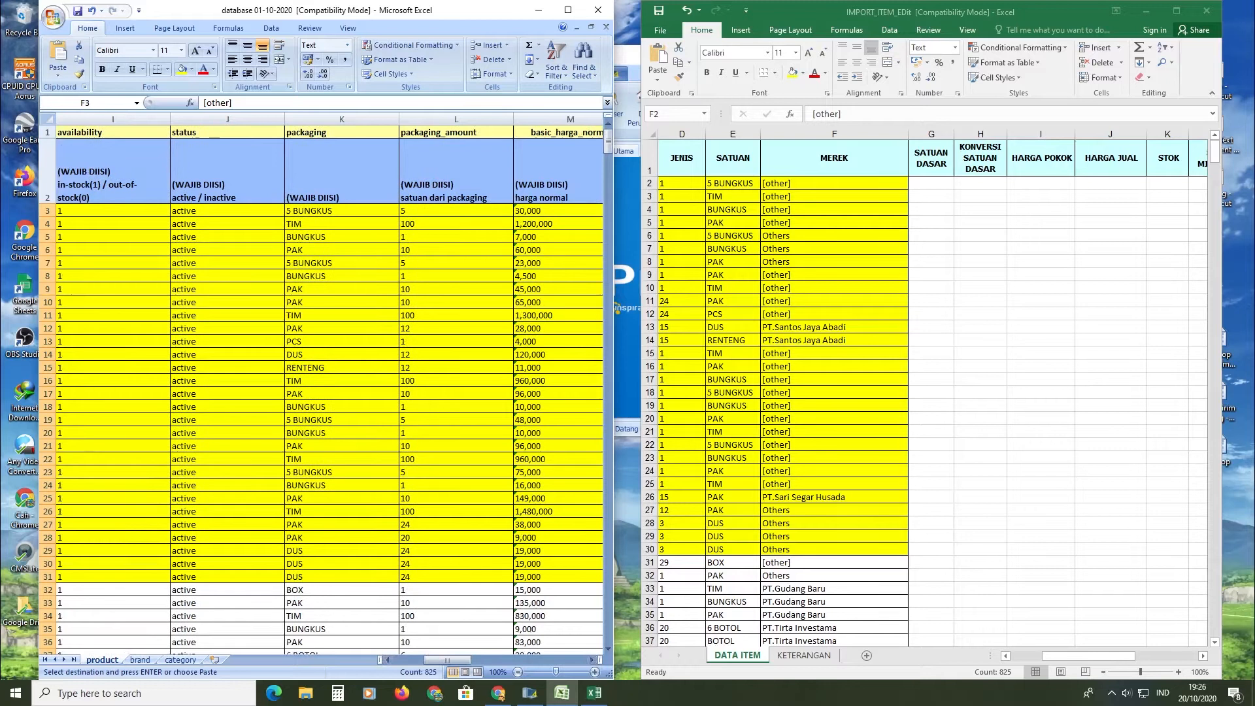
drag(451, 211, 513, 634)
key(ctrl+c)
click(932, 183)
click(932, 183)
key(ctrl+v)
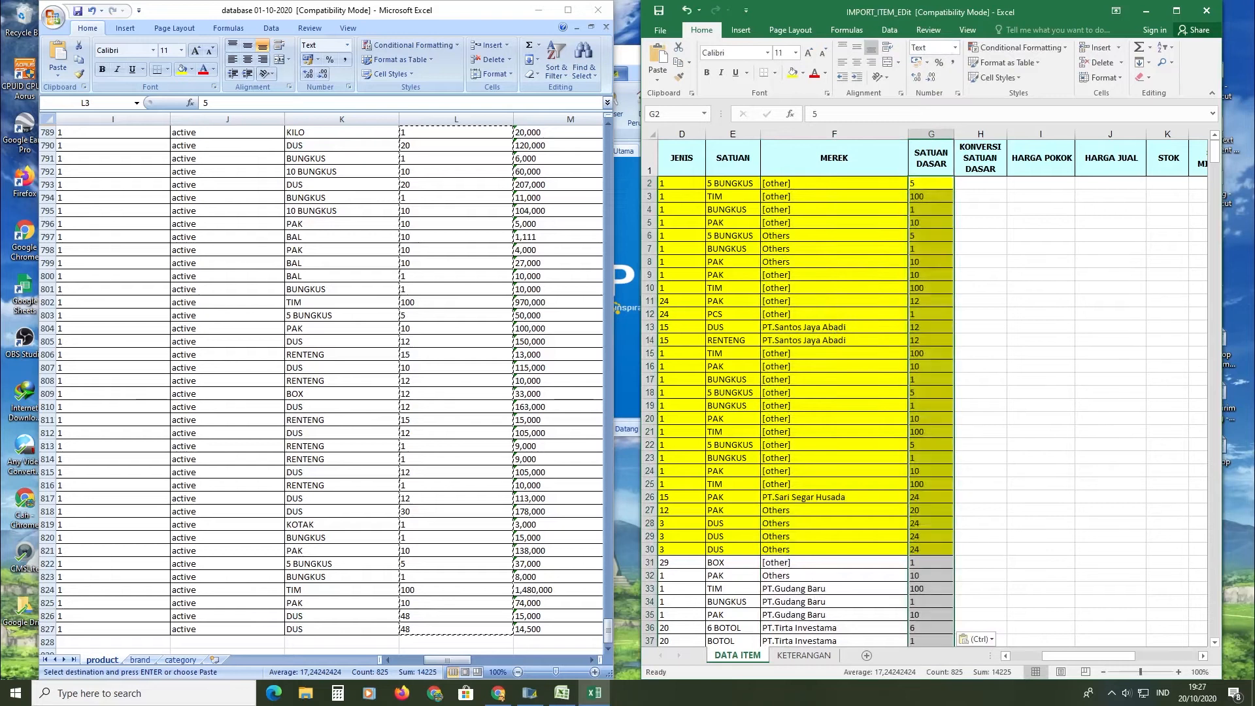
click(1041, 210)
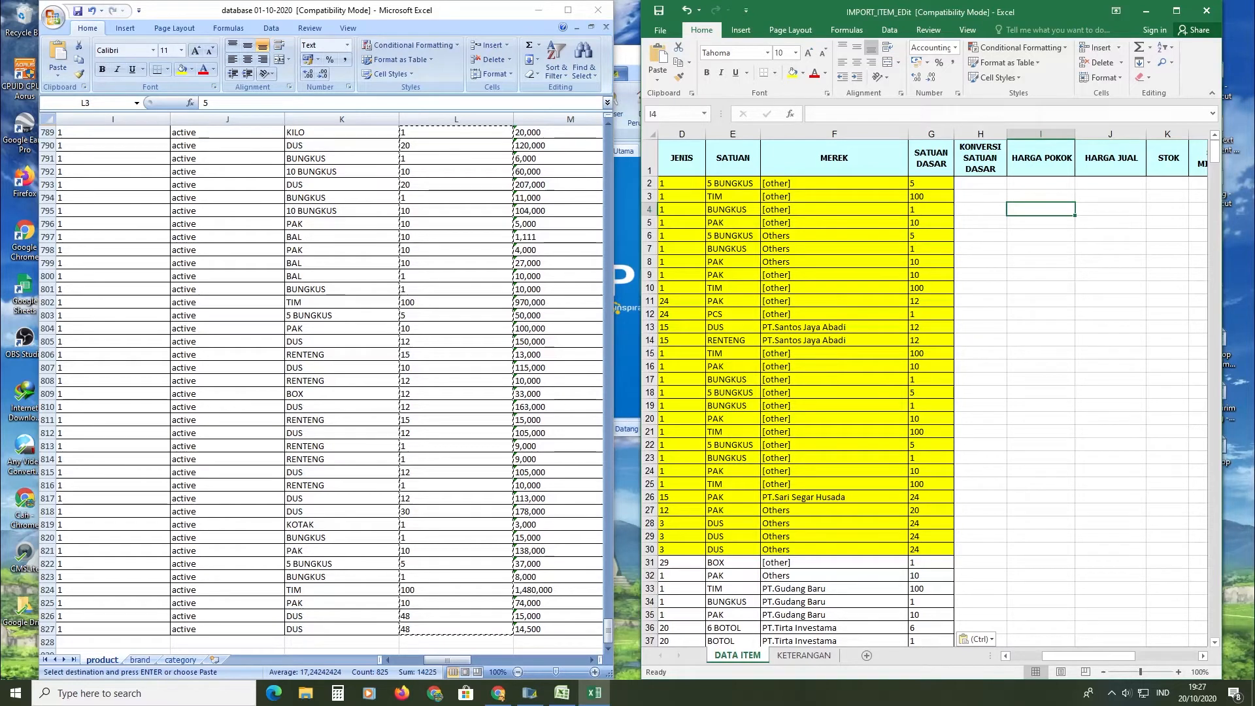
click(980, 196)
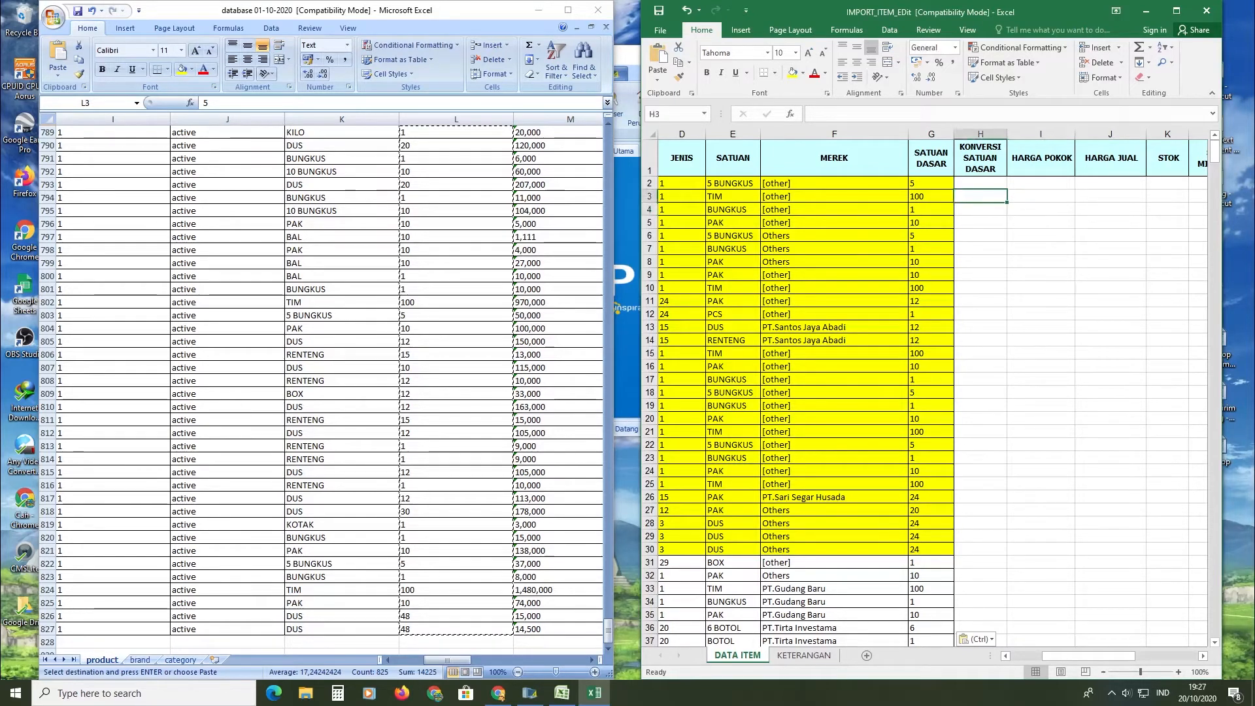
key(ctrl)
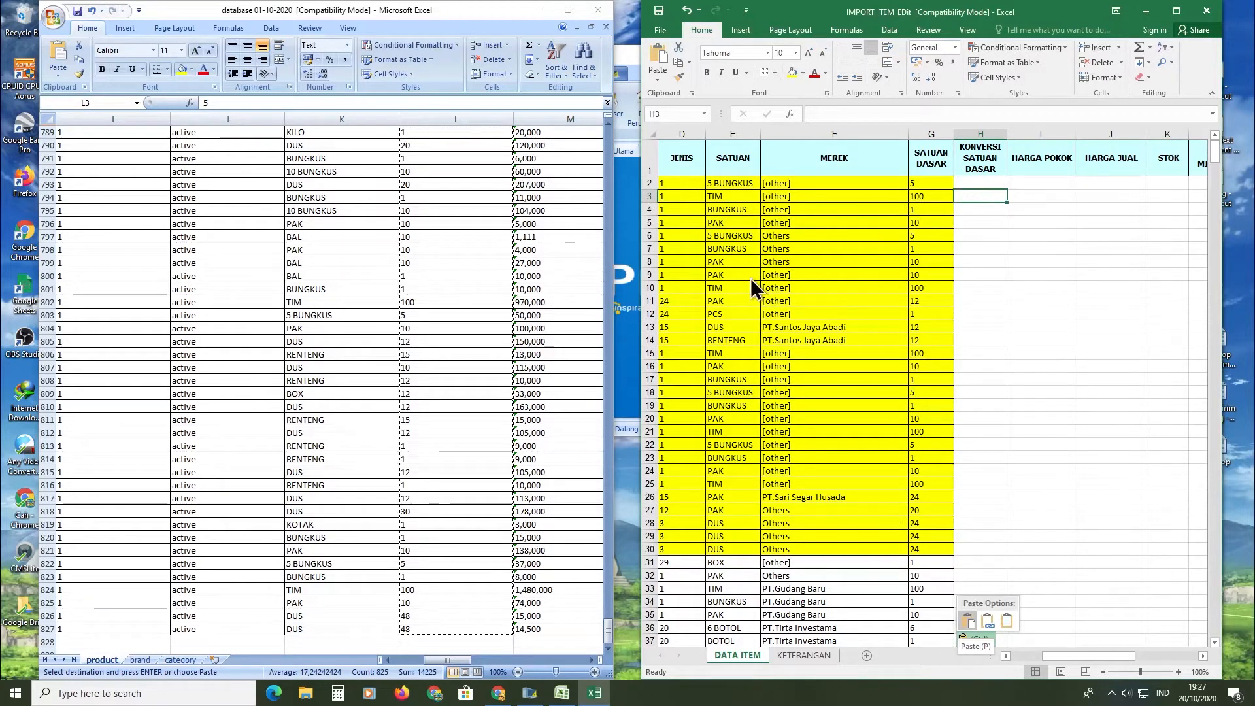
Switch to iPos, open the sample file for importing items from Excel, and examine its SATUAN DASAR column beside the DATA ITEM sheet.
click(529, 693)
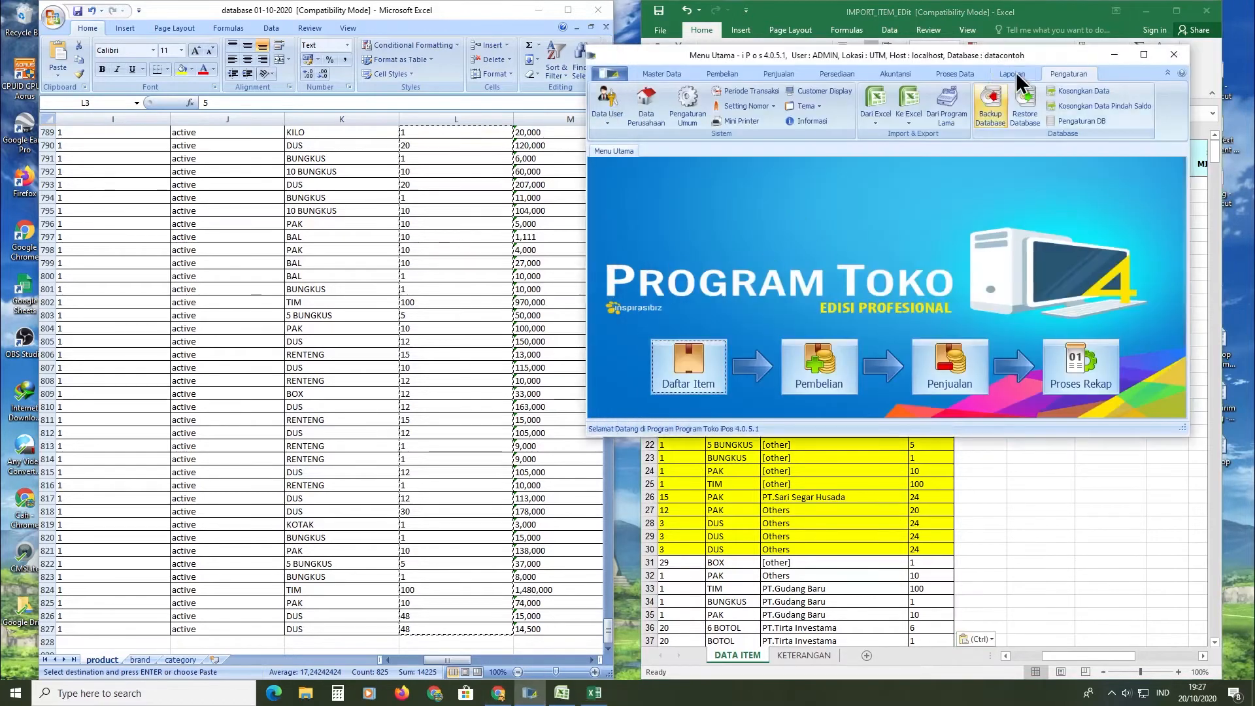
click(1019, 75)
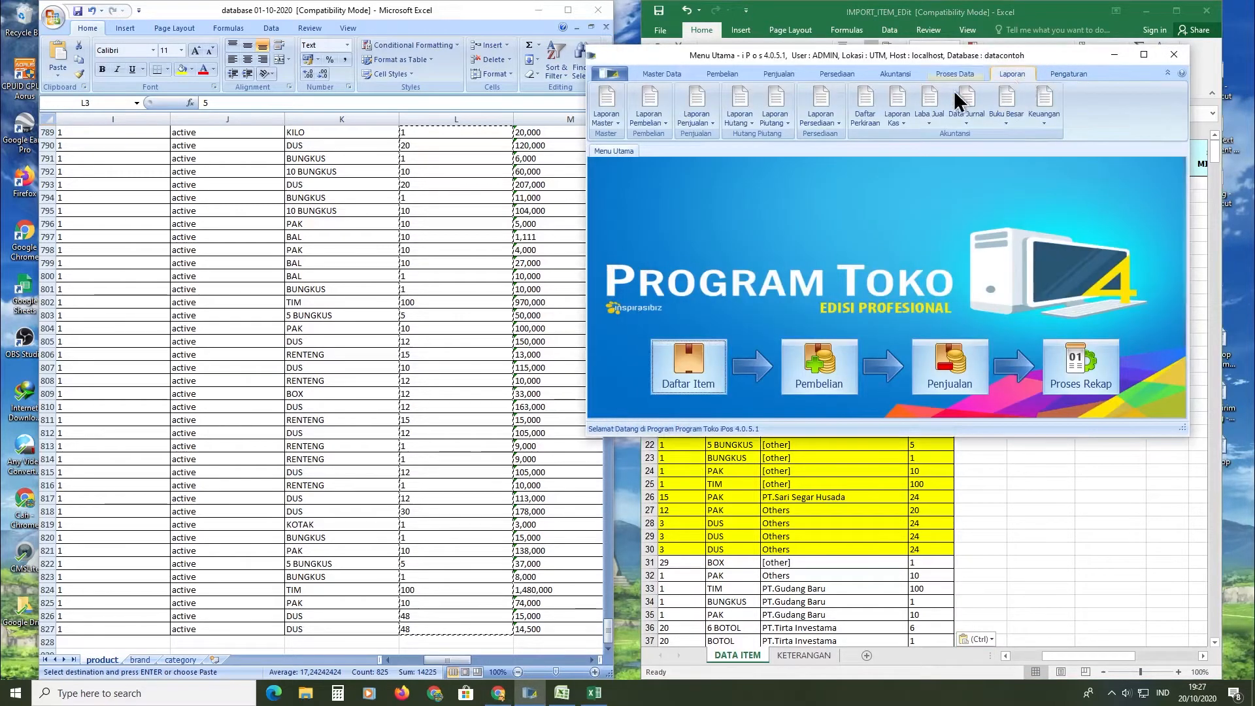
click(1068, 77)
click(884, 101)
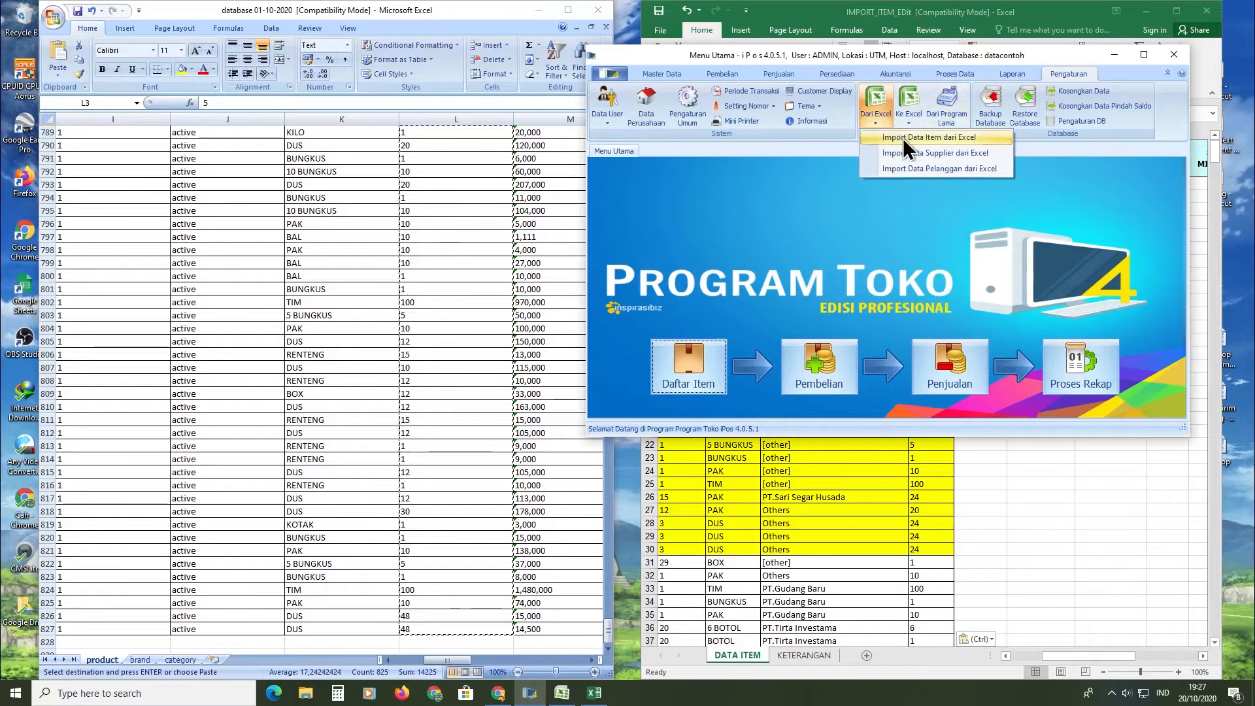
click(902, 137)
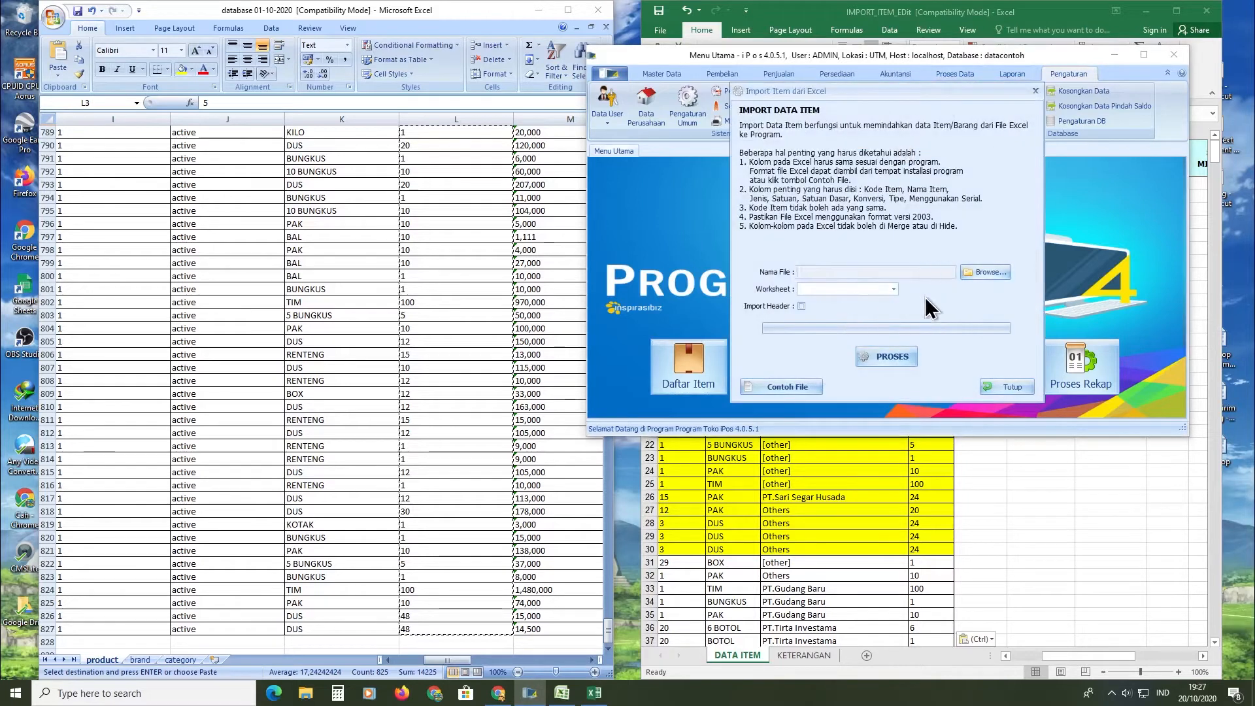
click(770, 385)
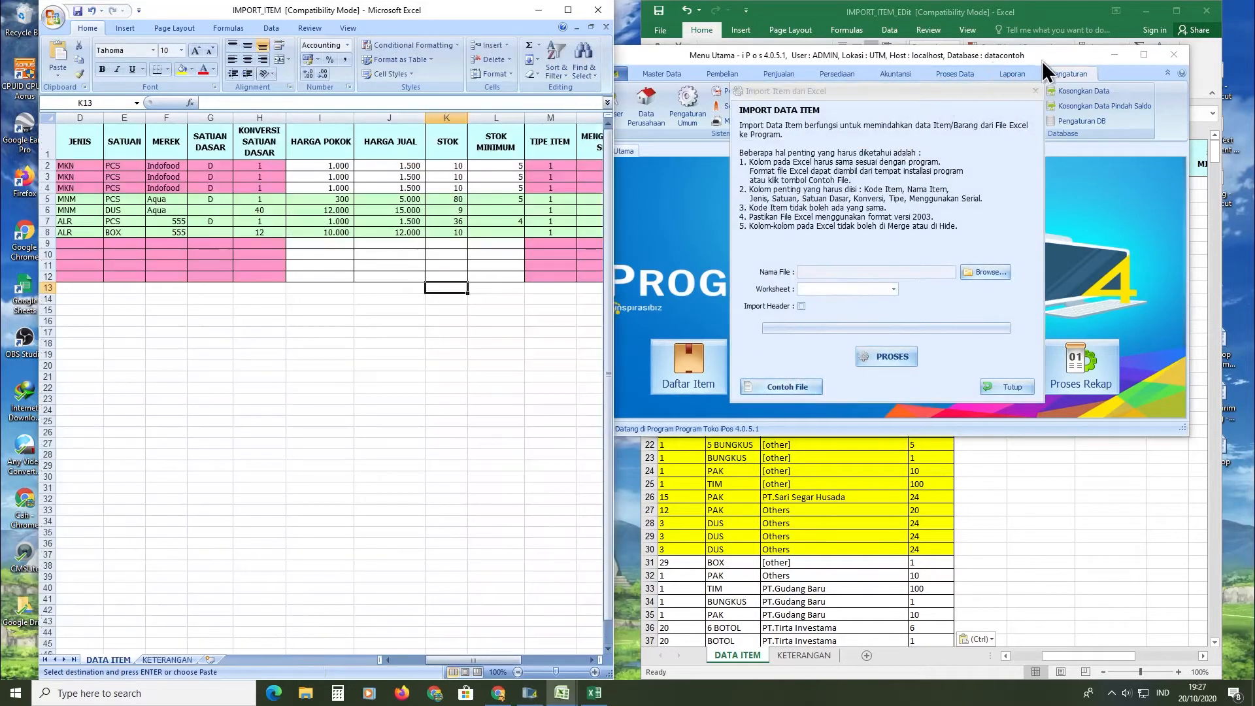
click(1112, 16)
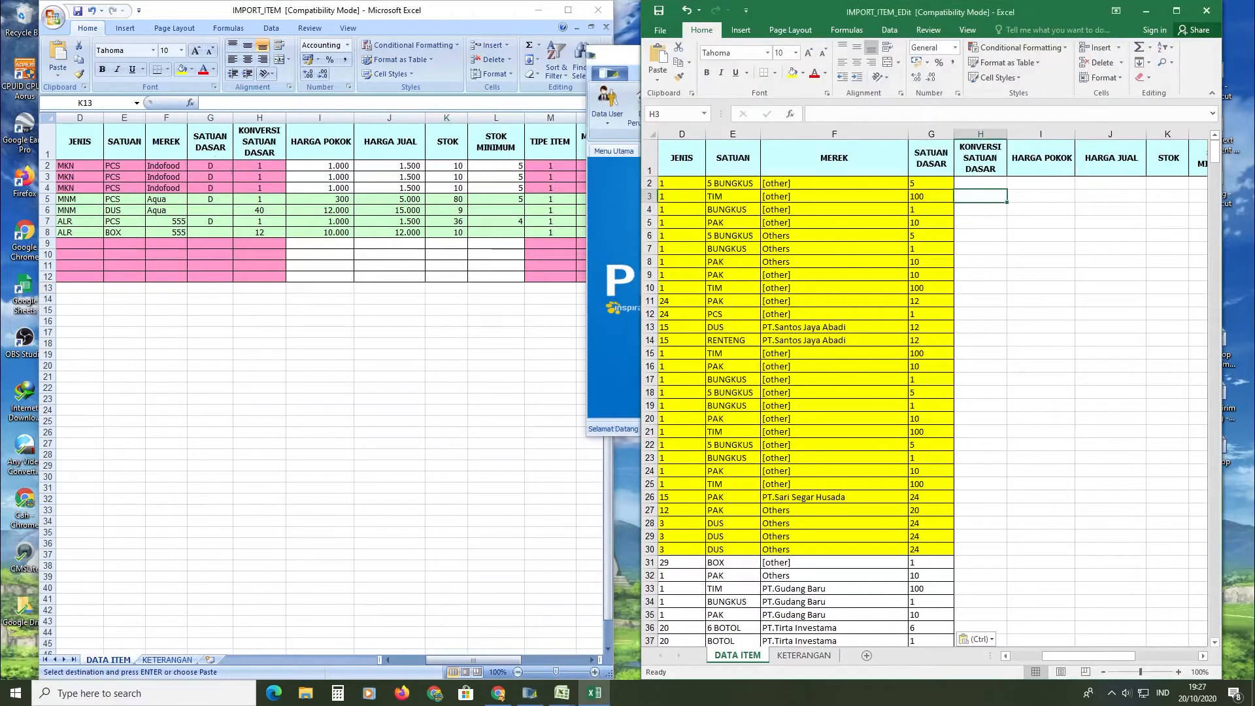
click(210, 199)
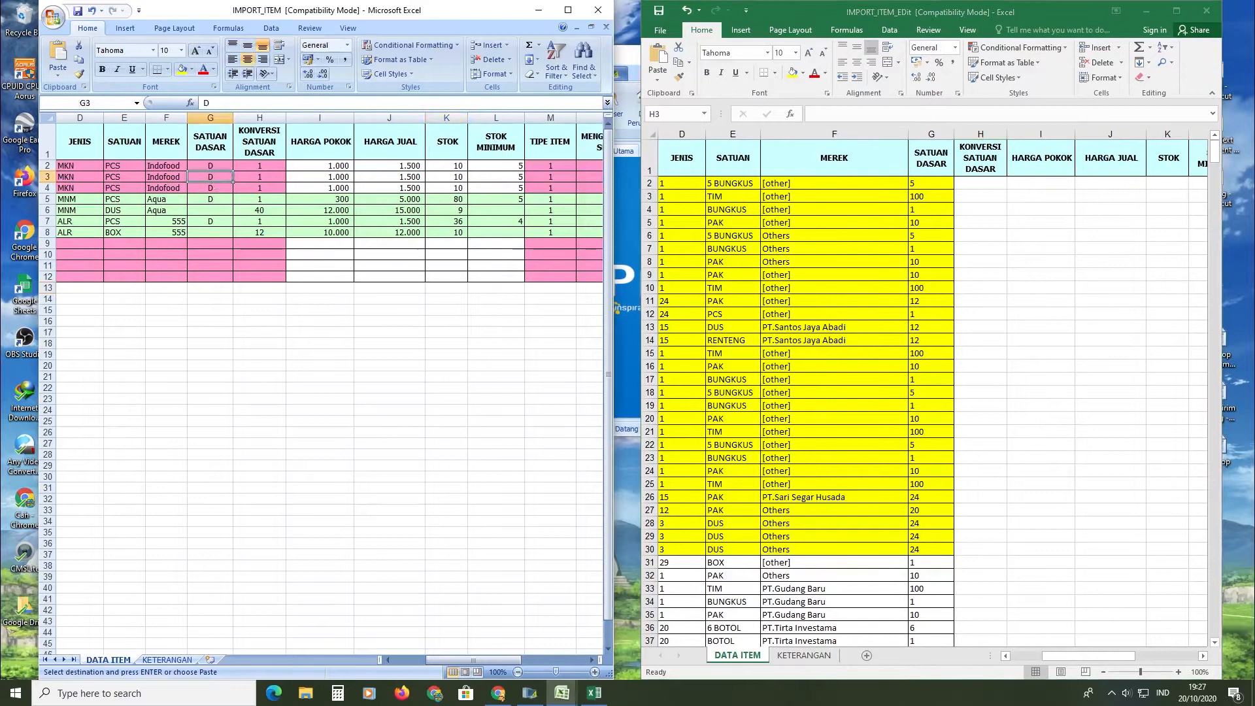
In KETERANGAN of IMPORT_ITEM_EDit, enter the Satuan dasar note in B9:B12, with D for satuan dasar and dikosongkan for satuan konversi.
click(168, 659)
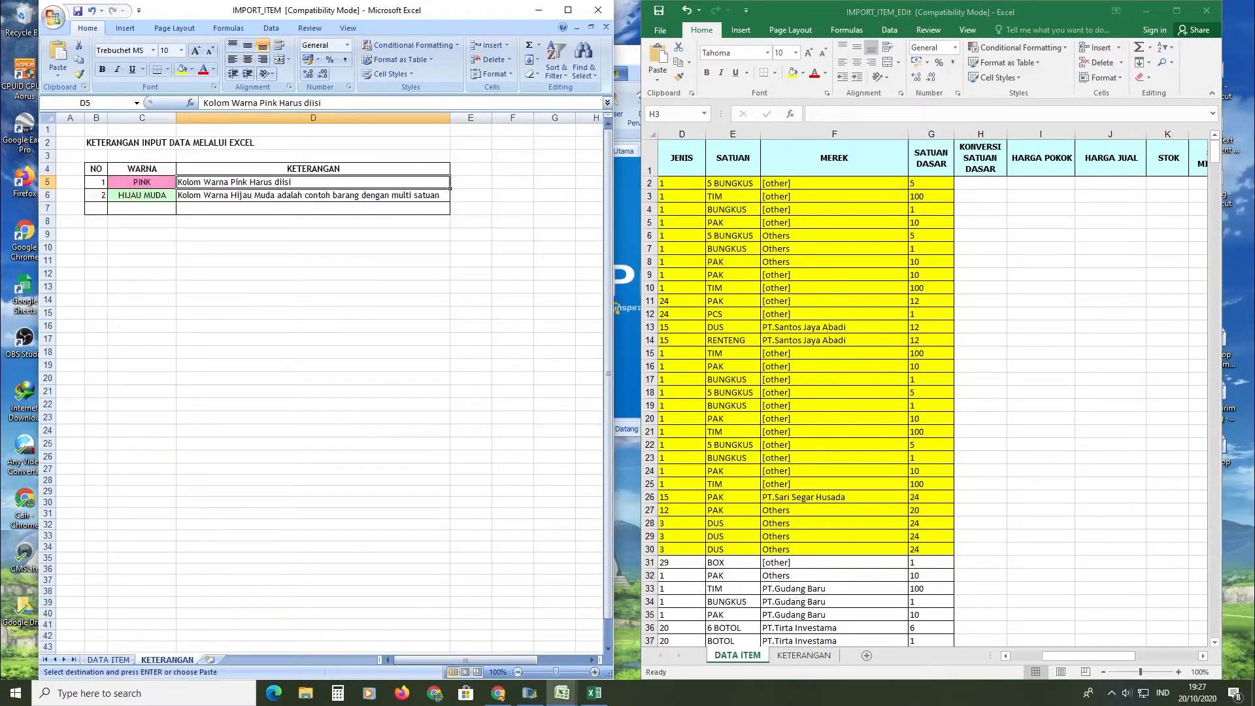
click(804, 654)
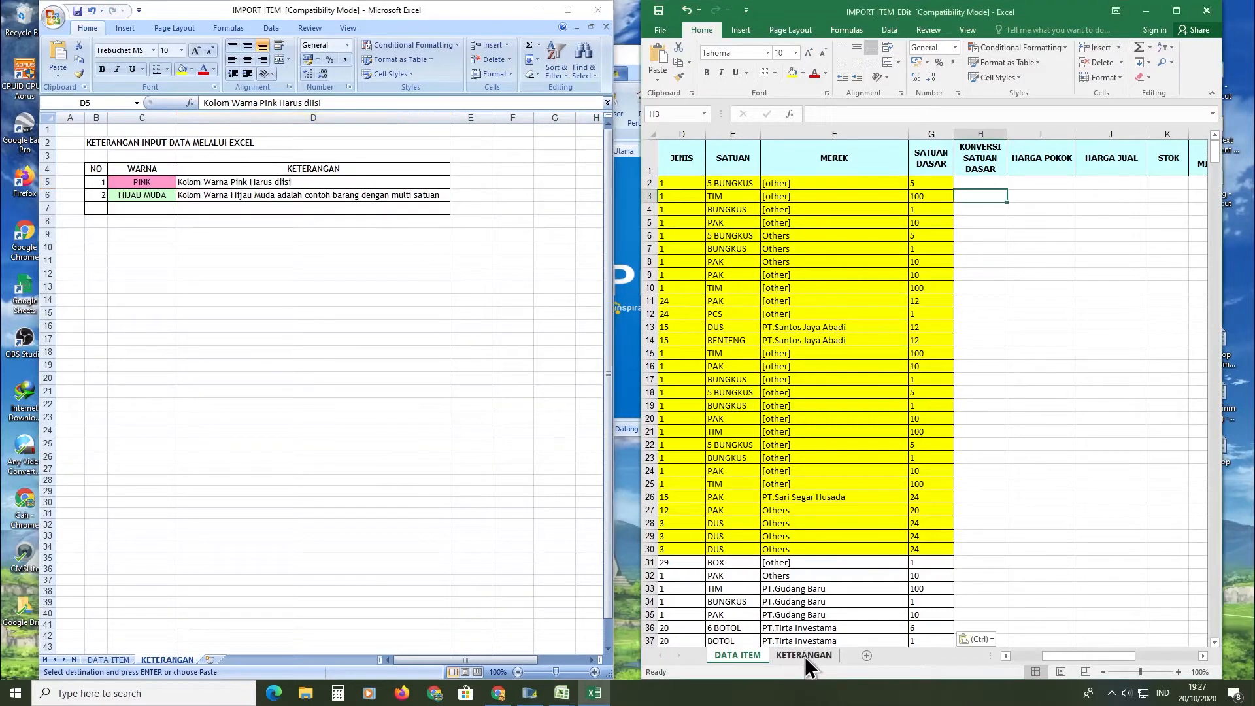
click(806, 656)
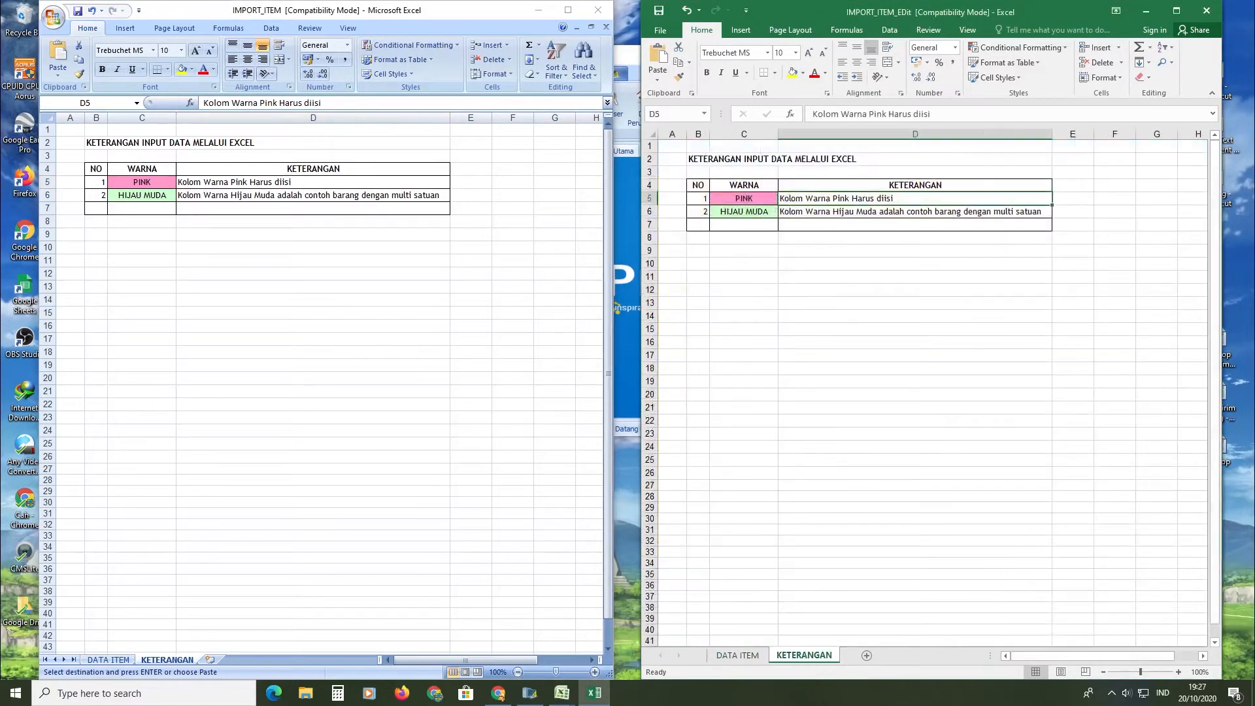
scroll(915, 418, down, 4)
scroll(915, 419, up, 4)
click(109, 659)
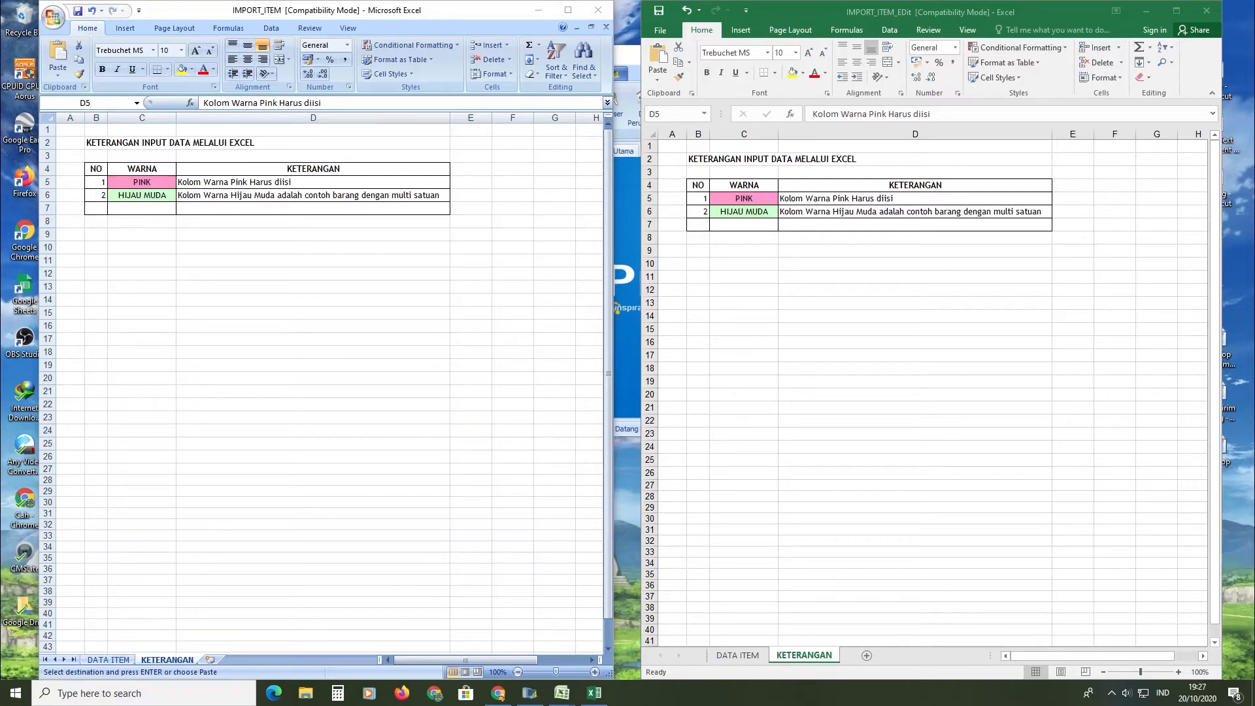
click(704, 253)
click(704, 252)
text(Satuan dasar Diisi dengan D atau dikosongkan D = satuan tersebut adalah satuan dasar dikosongkan = satuan tersebut adalah satuan konversi)
click(849, 368)
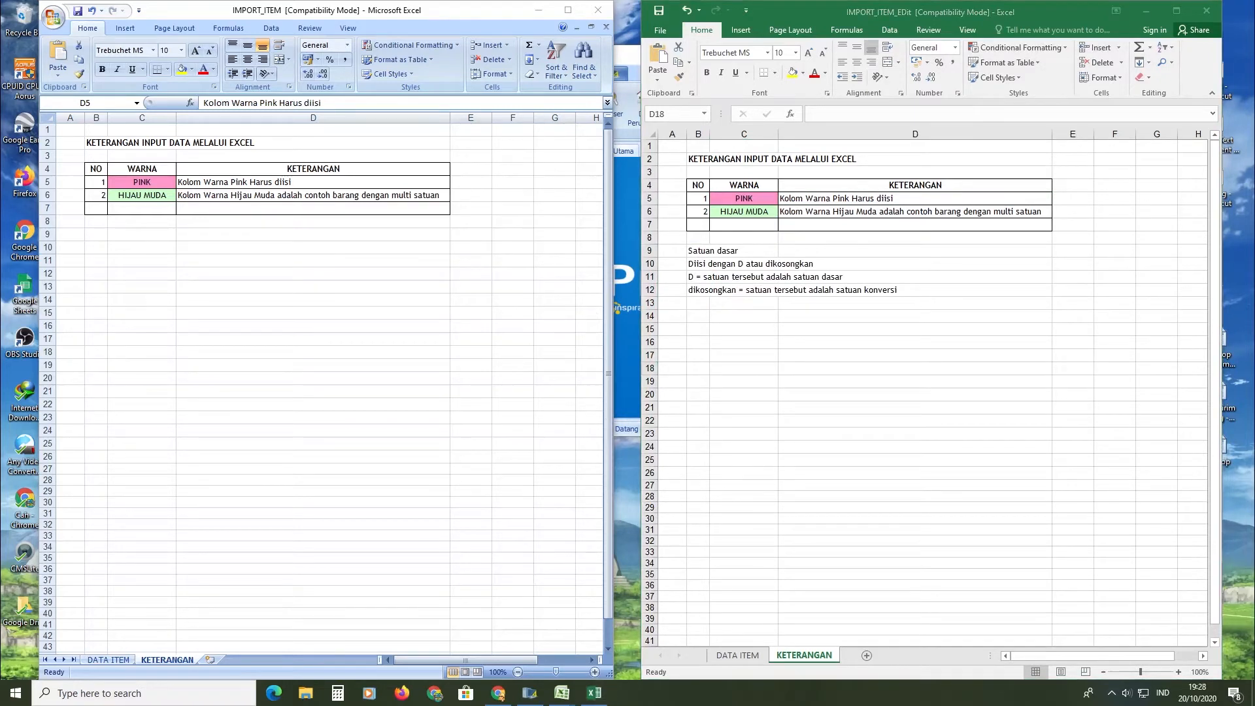
Enter the Konversi satuan dasar note in B14:B17: "Diisi dengan angka 1 dan seterusnya", "1 = untuk satuan dasar", "2 dan seterusnya = untuk konversi".
click(696, 316)
text(Konversi satuan dasar Diisi dengan angka 1 dan seterusnya 1 = untuk satuan dasar 2 dan seterusnya = untuk konversi)
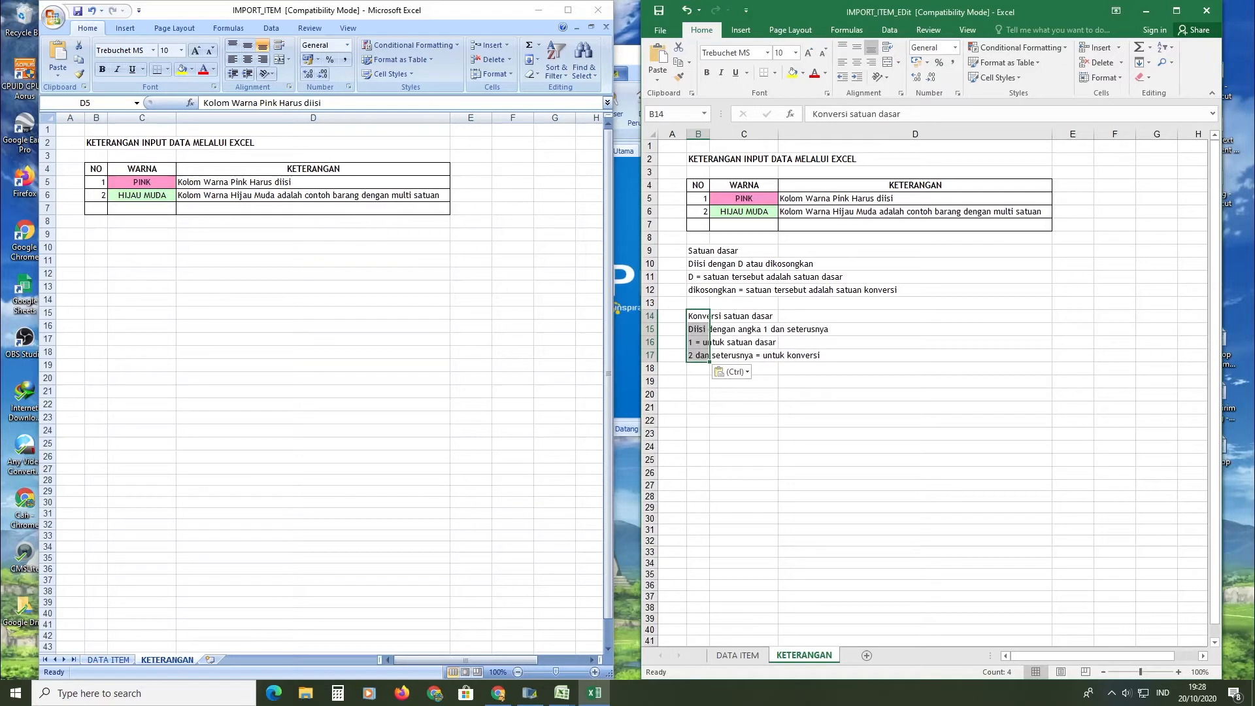
Add a Stok minimun note in B19:B20: "Diisi dengan angka 1 dan seterusnya, cukup diisi pada satuan dasar, untuk satuan konversi dikosongkan".
key(alt+Tab)
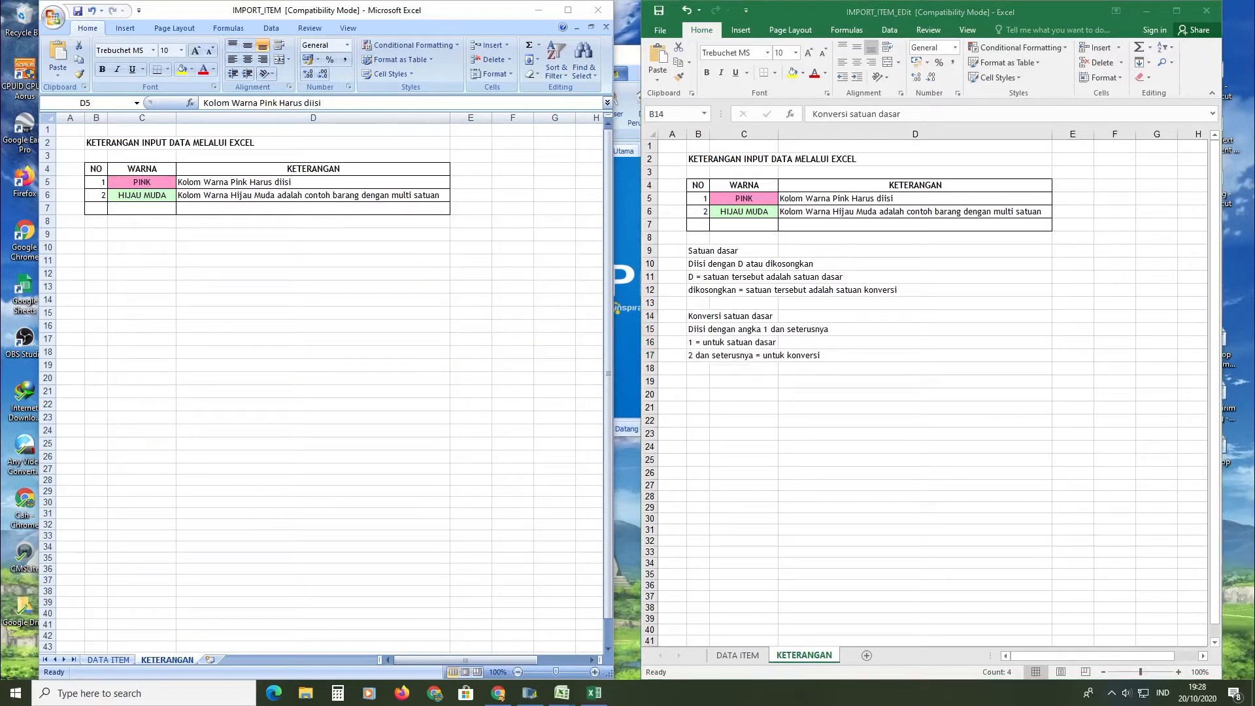
key(alt+Tab)
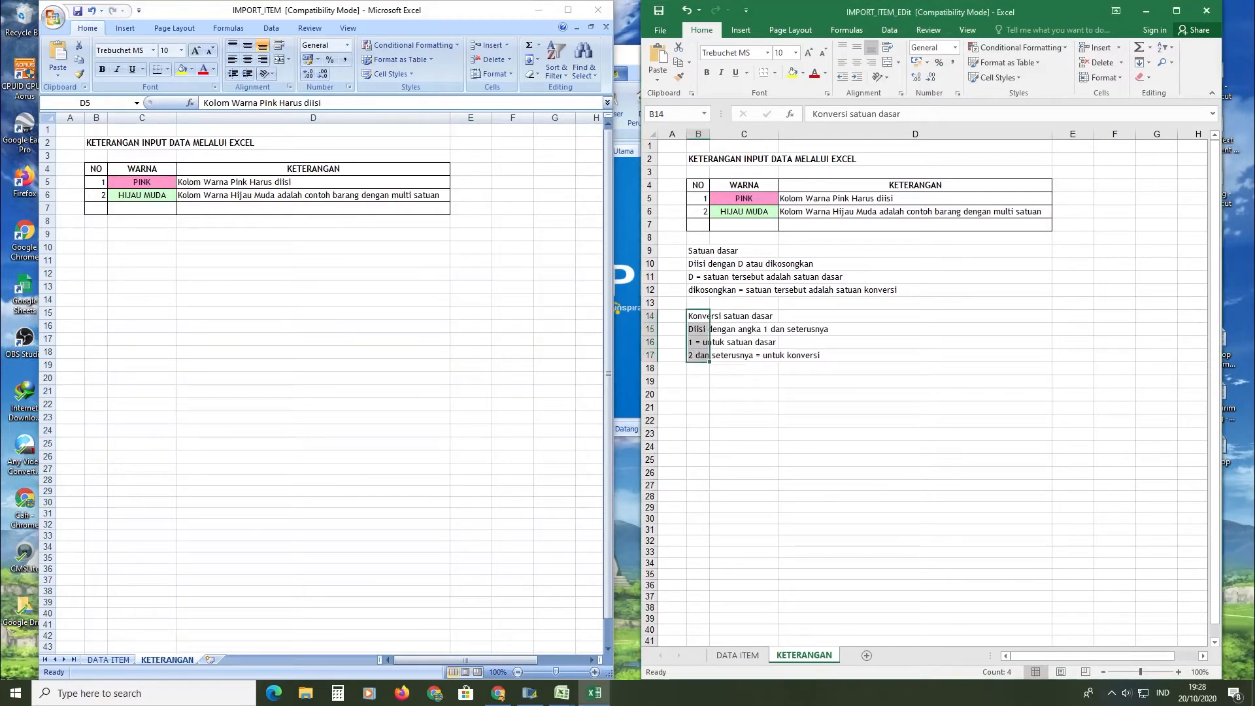
click(698, 381)
text(Stok minimun Diisi dengan angka 1 dan seterusnya, cukup diisi pada satuan dasar, untuk satuan konversi dikosongkan)
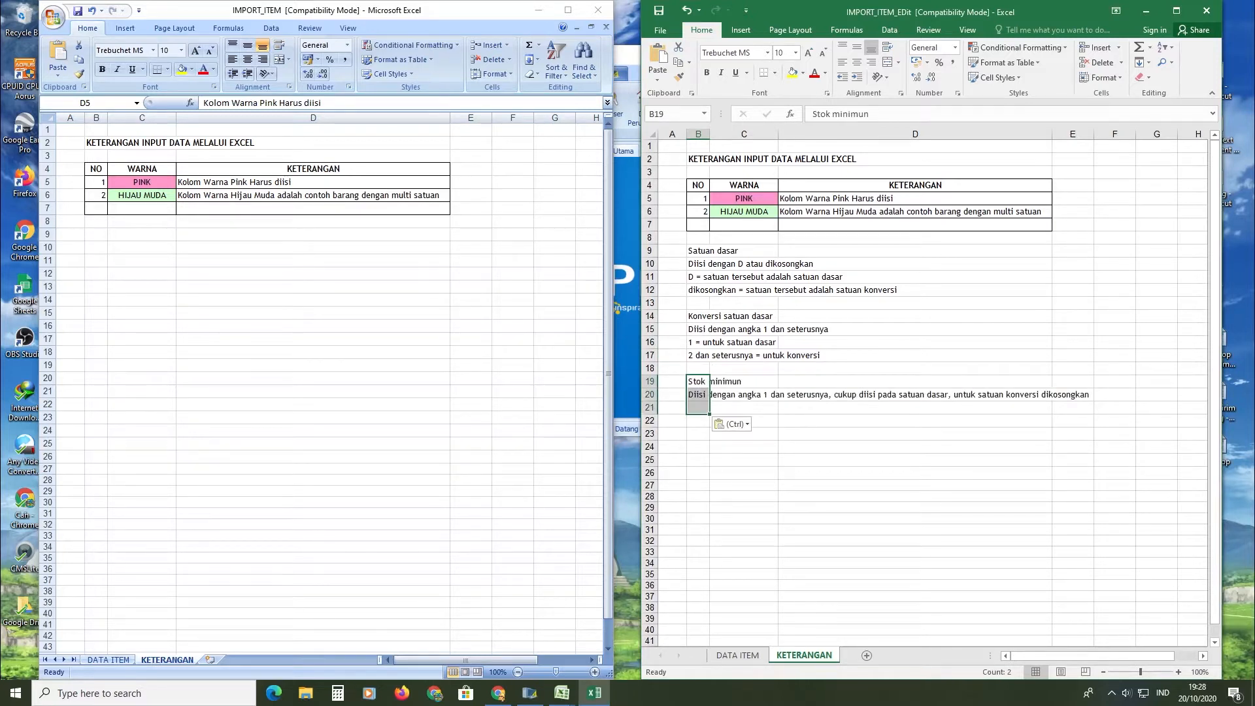
Add the line "Note : silakan ikuti contoh data yang benar pada file excel" in B22 of the KETERANGAN sheet.
key(alt+Tab)
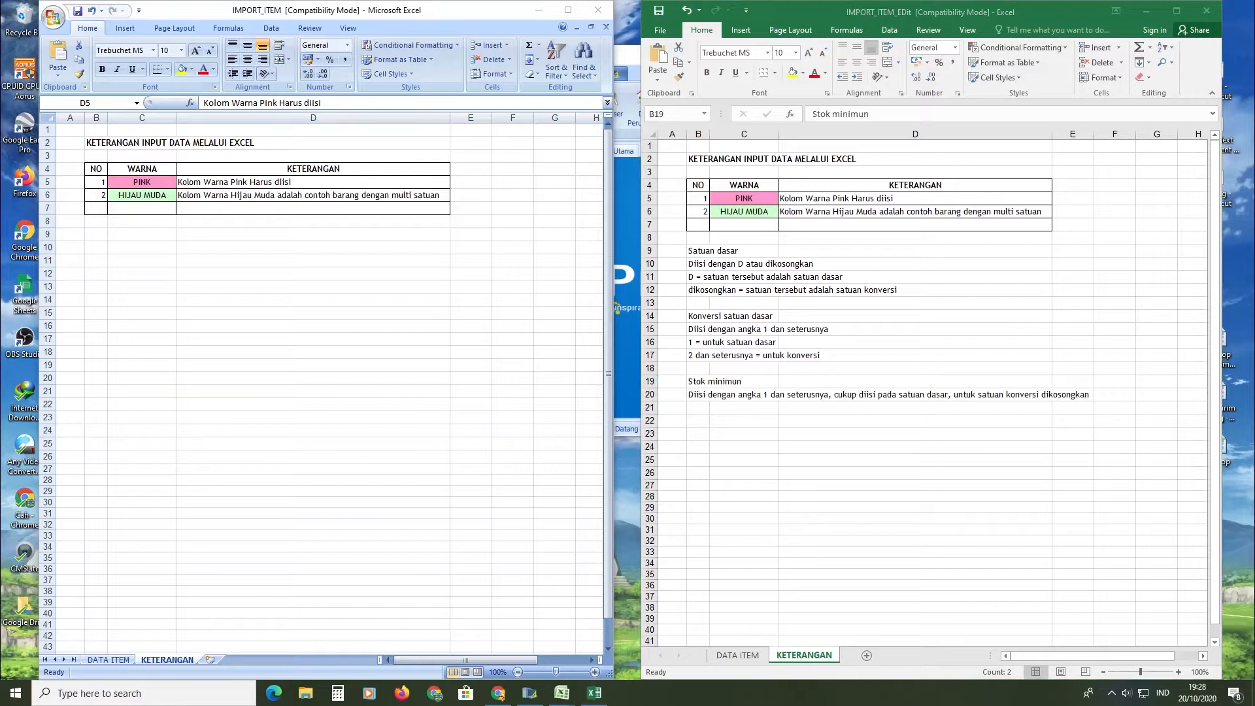
key(alt+Tab)
click(685, 421)
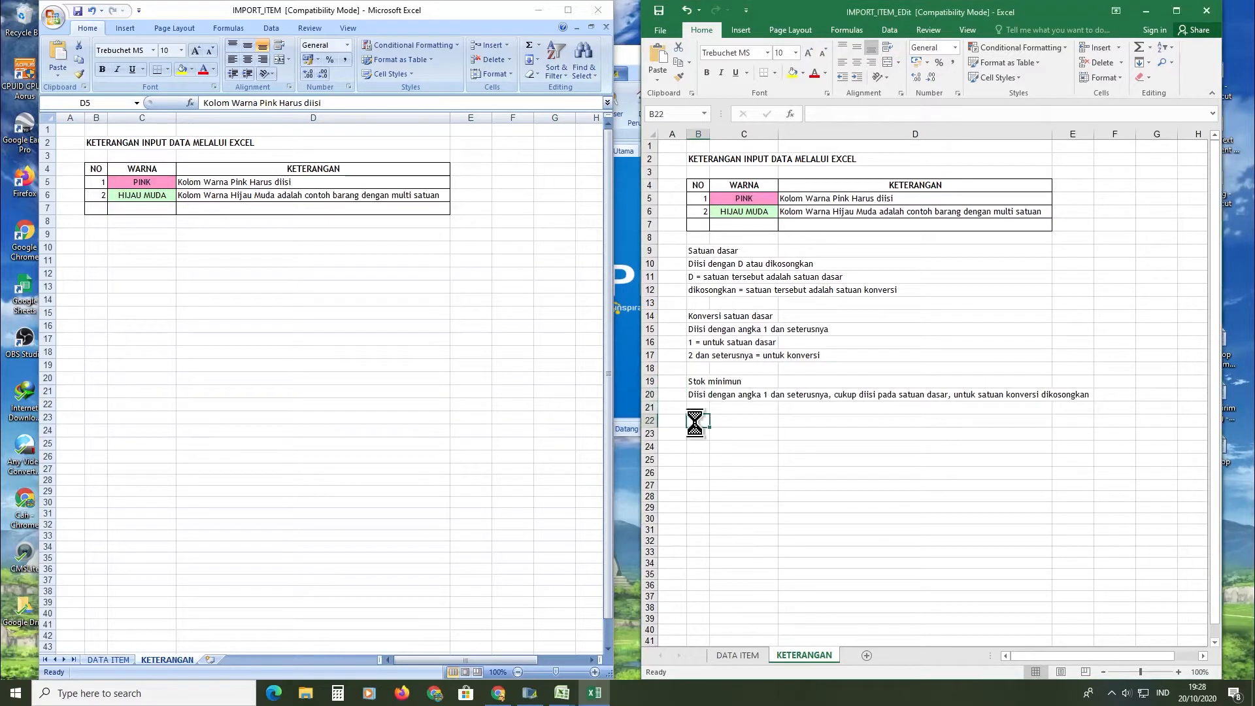
text(Note : silakan ikuti contoh data yang benar pada file excel)
click(916, 497)
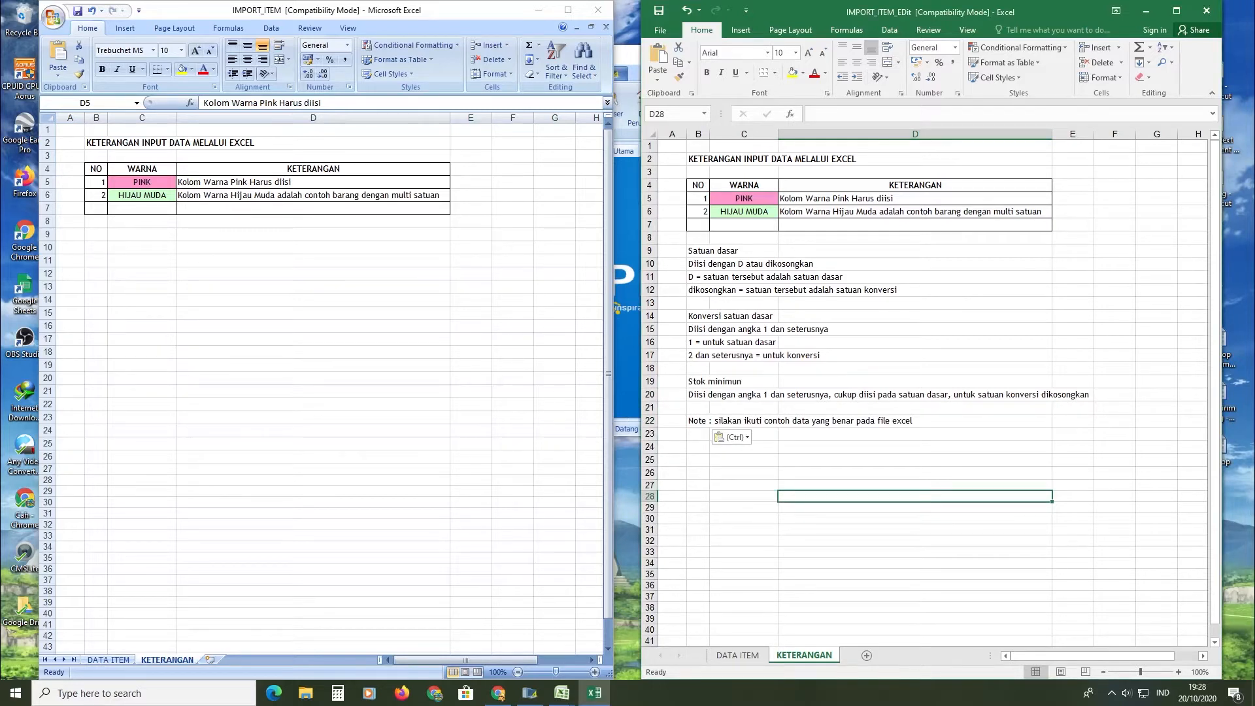
Show the DATA ITEM sheets of both import workbooks and compare their SATUAN DASAR and KONVERSI SATUAN DASAR columns.
click(103, 658)
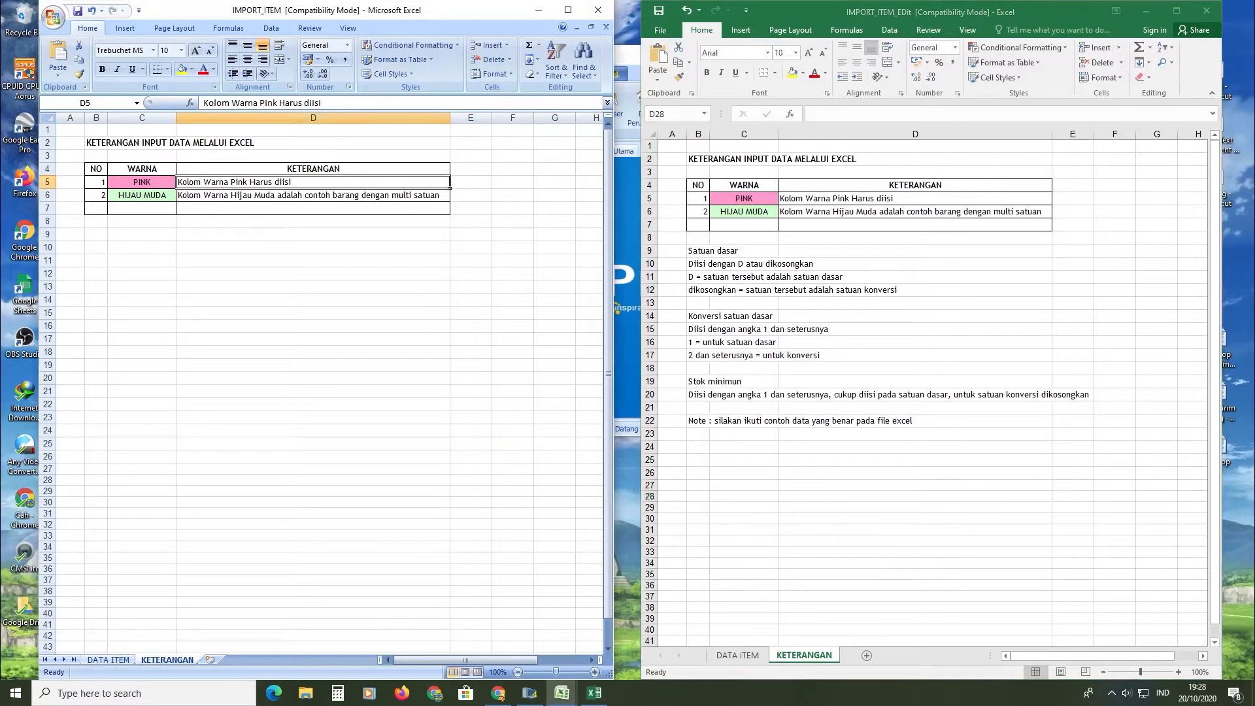
click(108, 660)
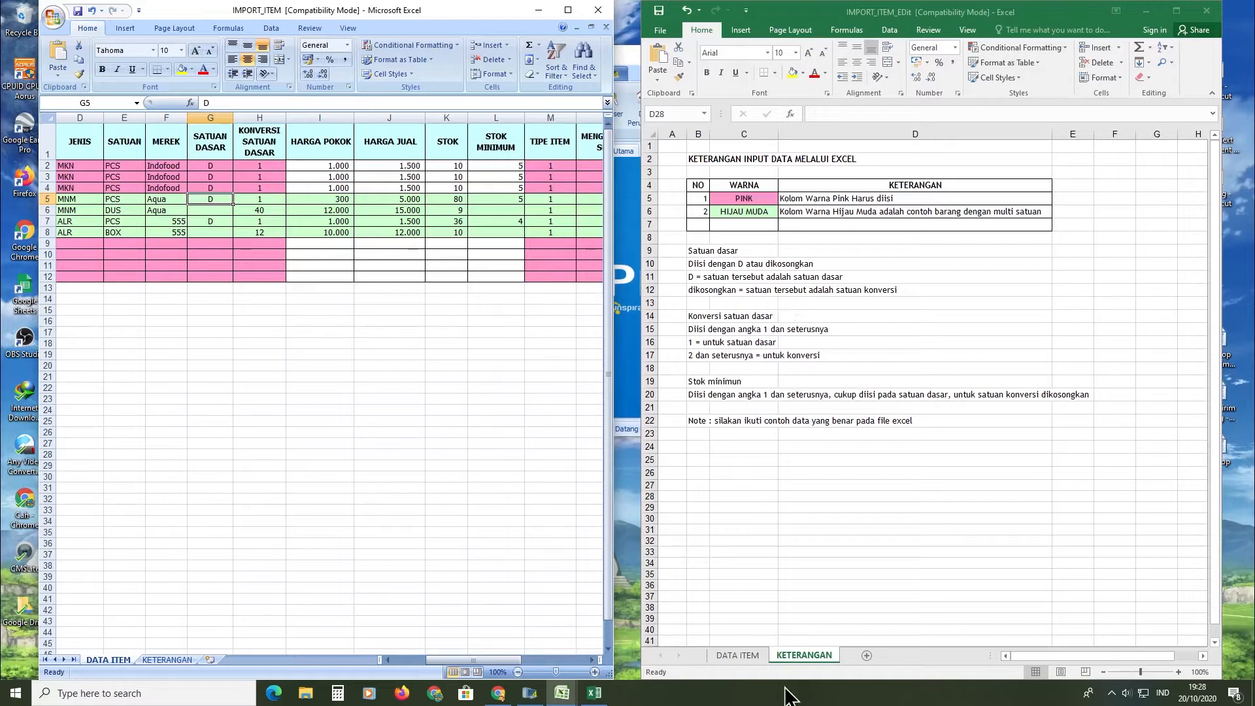
click(739, 655)
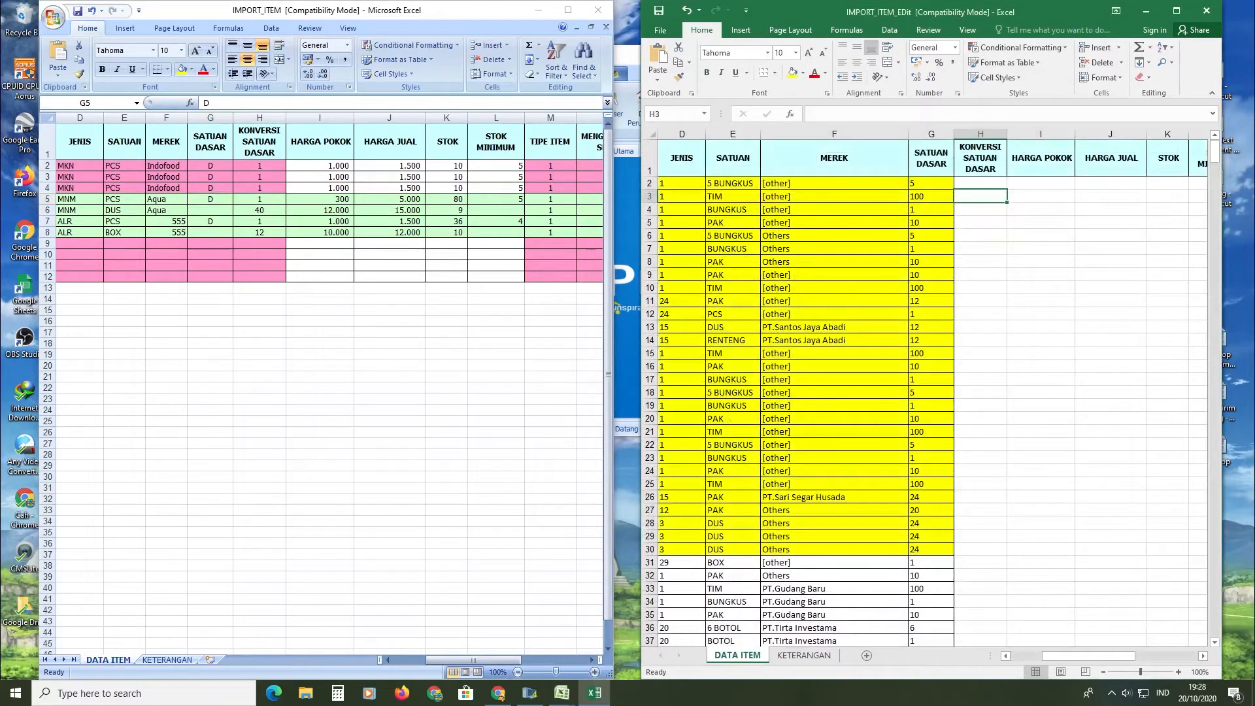
click(1041, 275)
click(979, 184)
click(980, 223)
click(980, 184)
click(931, 197)
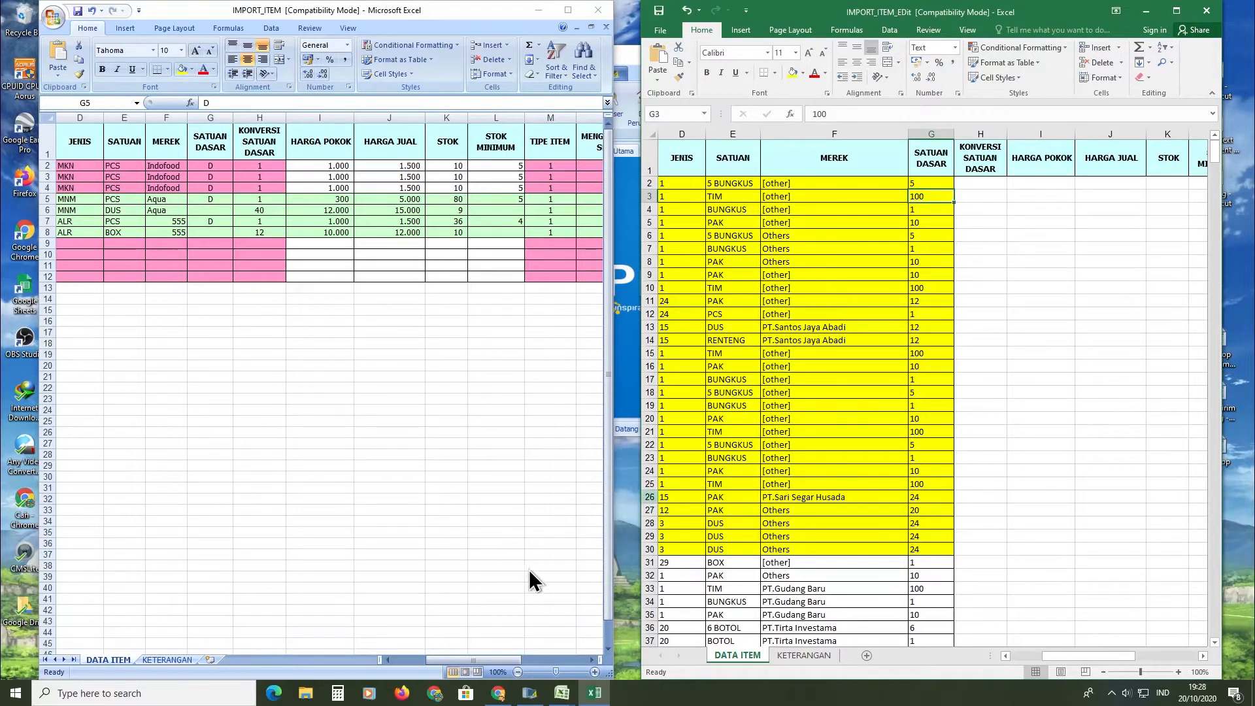
click(980, 183)
click(1040, 184)
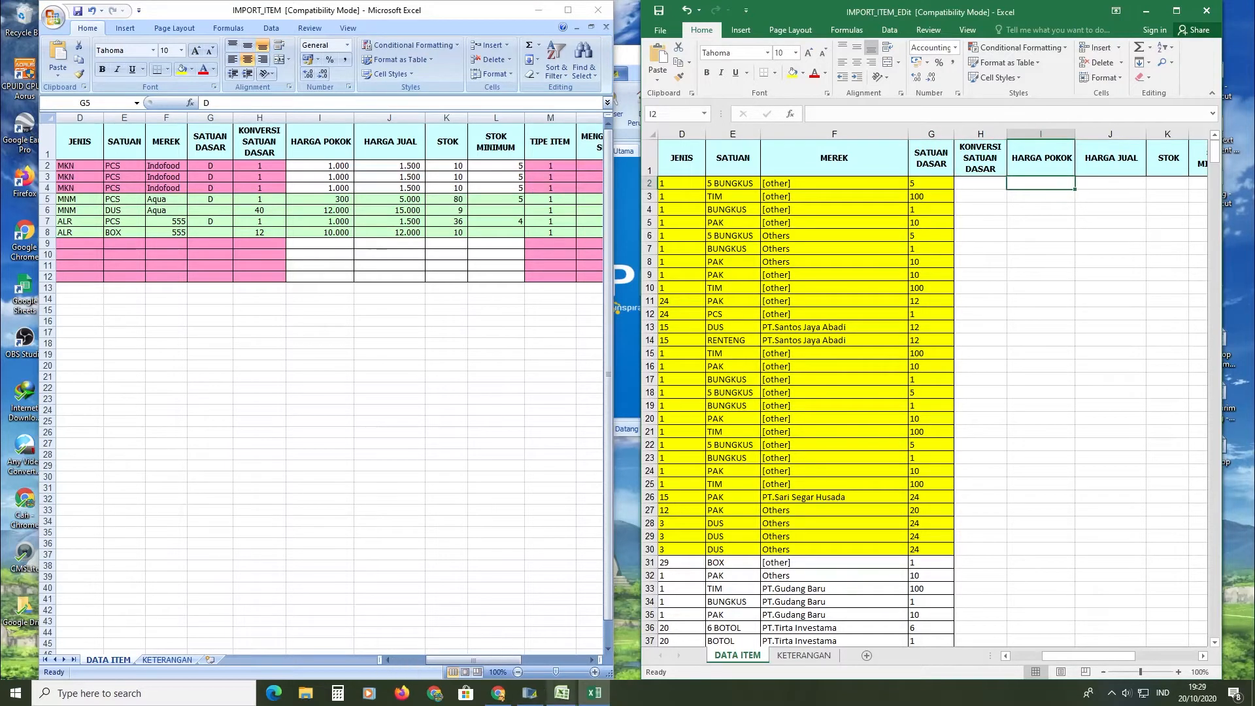
Check the packaging_amount column at the start of database 01-10-2020's product sheet, and return to the IMPORT_ITEM sample.
mouse_move(562, 693)
click(589, 640)
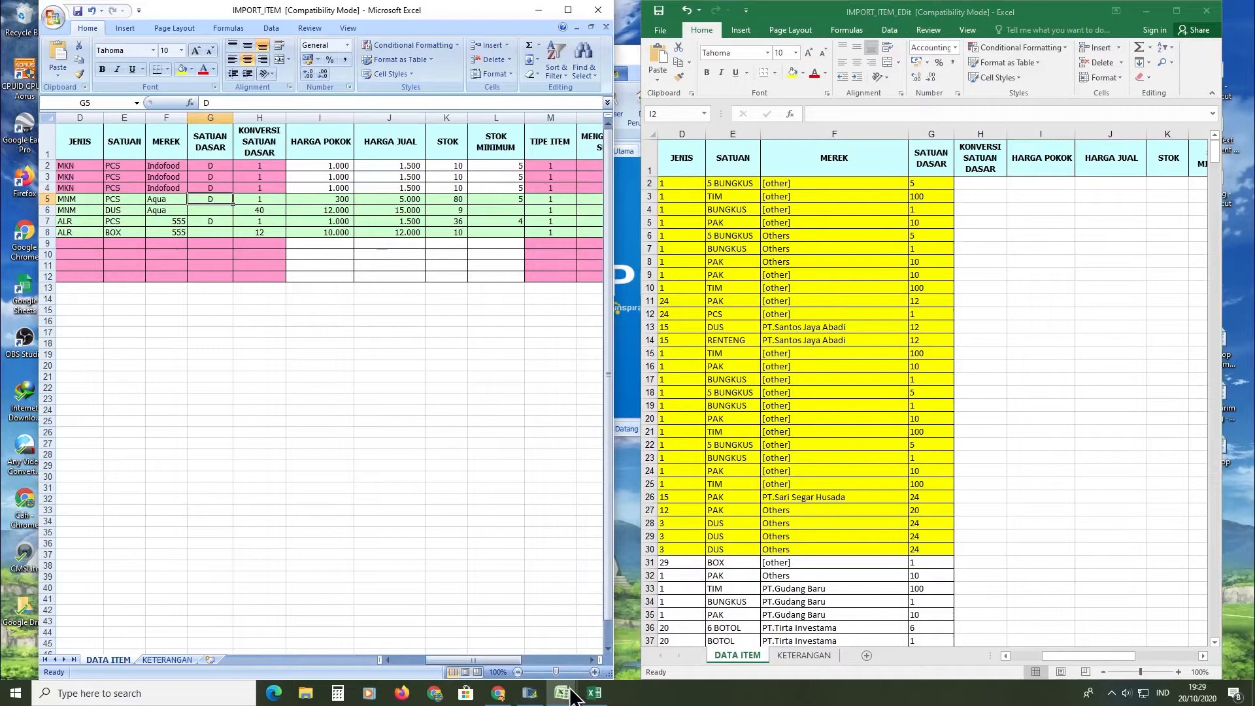
click(500, 648)
scroll(321, 386, up, 12)
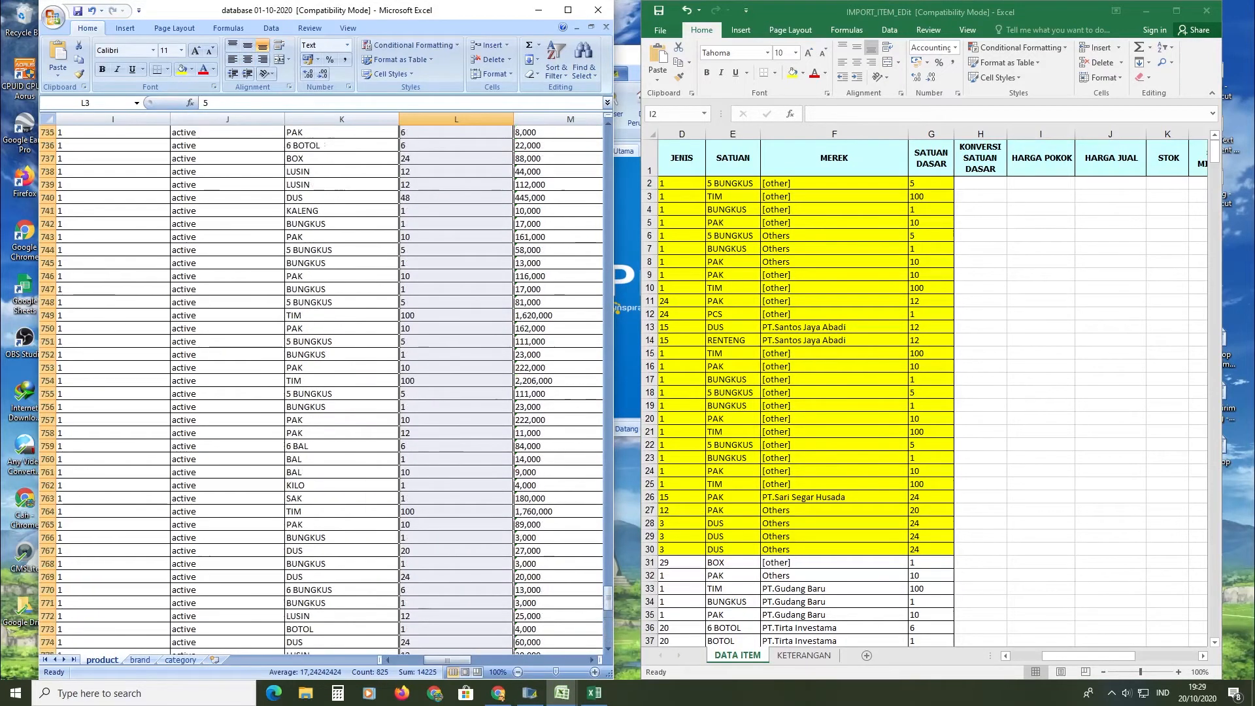
drag(608, 603, 605, 134)
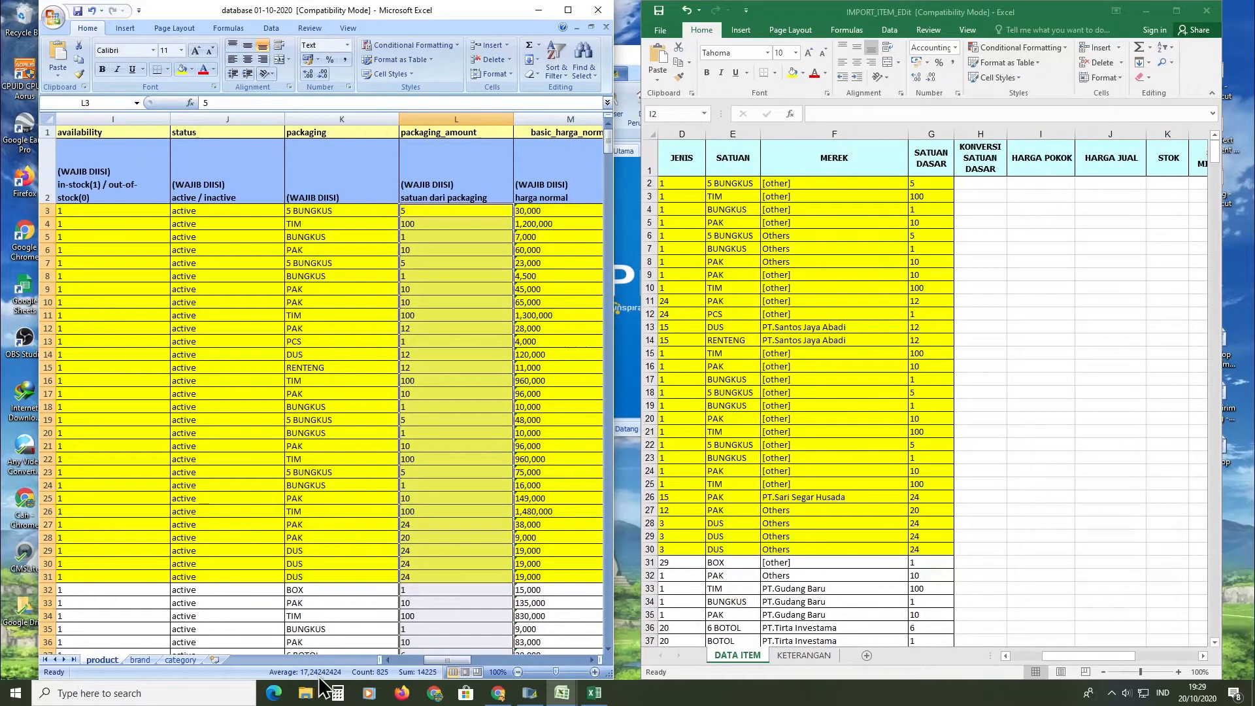
click(561, 693)
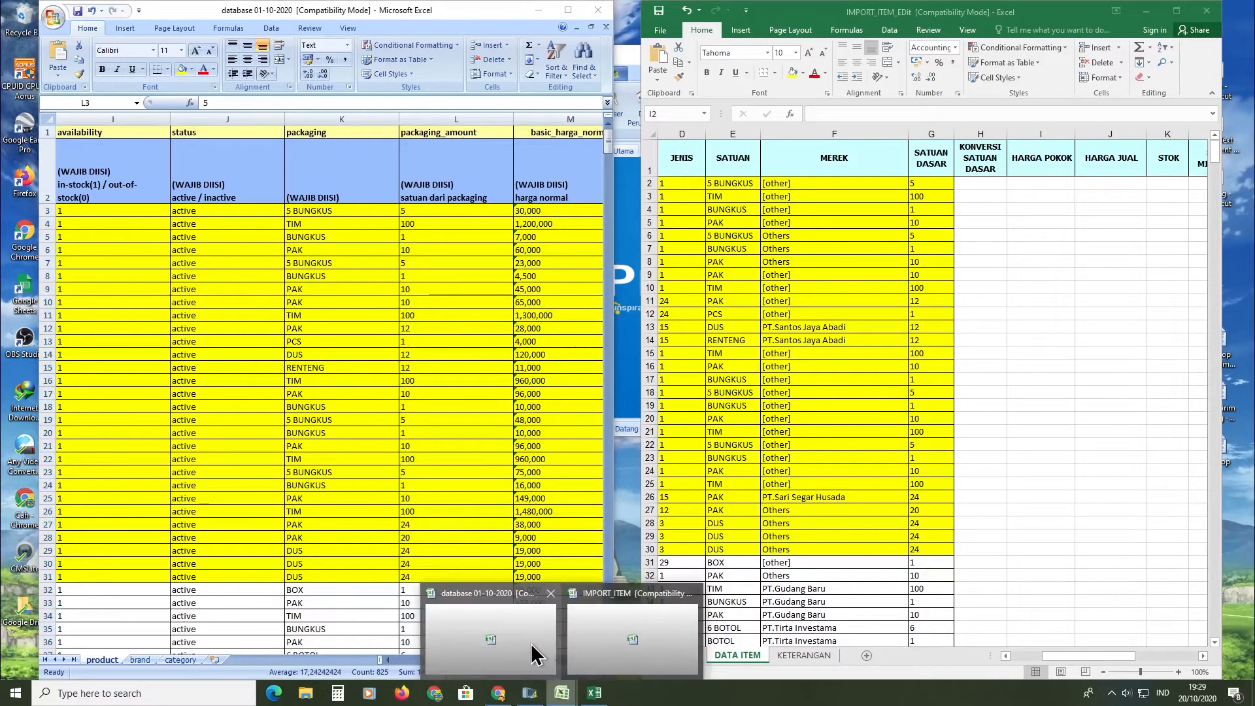
click(621, 611)
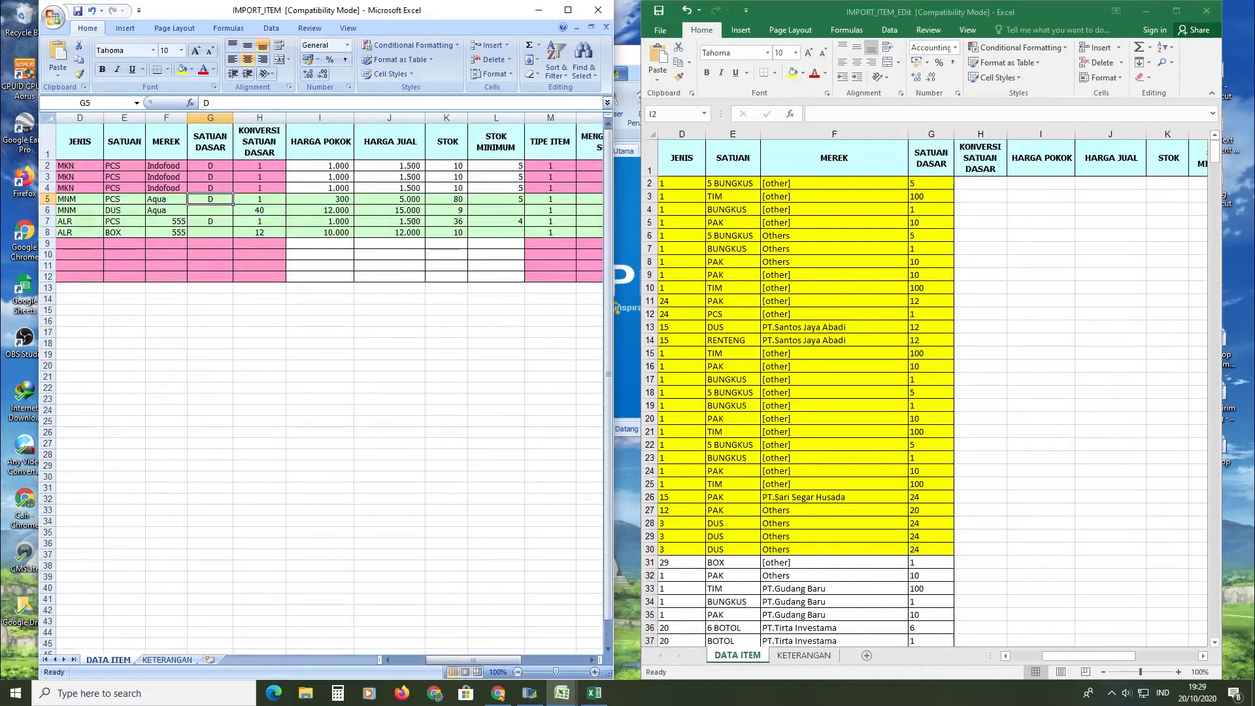
Insert blank cells at G2:G826 in IMPORT_ITEM_EDit's DATA ITEM sheet, shifting the amounts right into KONVERSI SATUAN DASAR.
drag(919, 177, 932, 622)
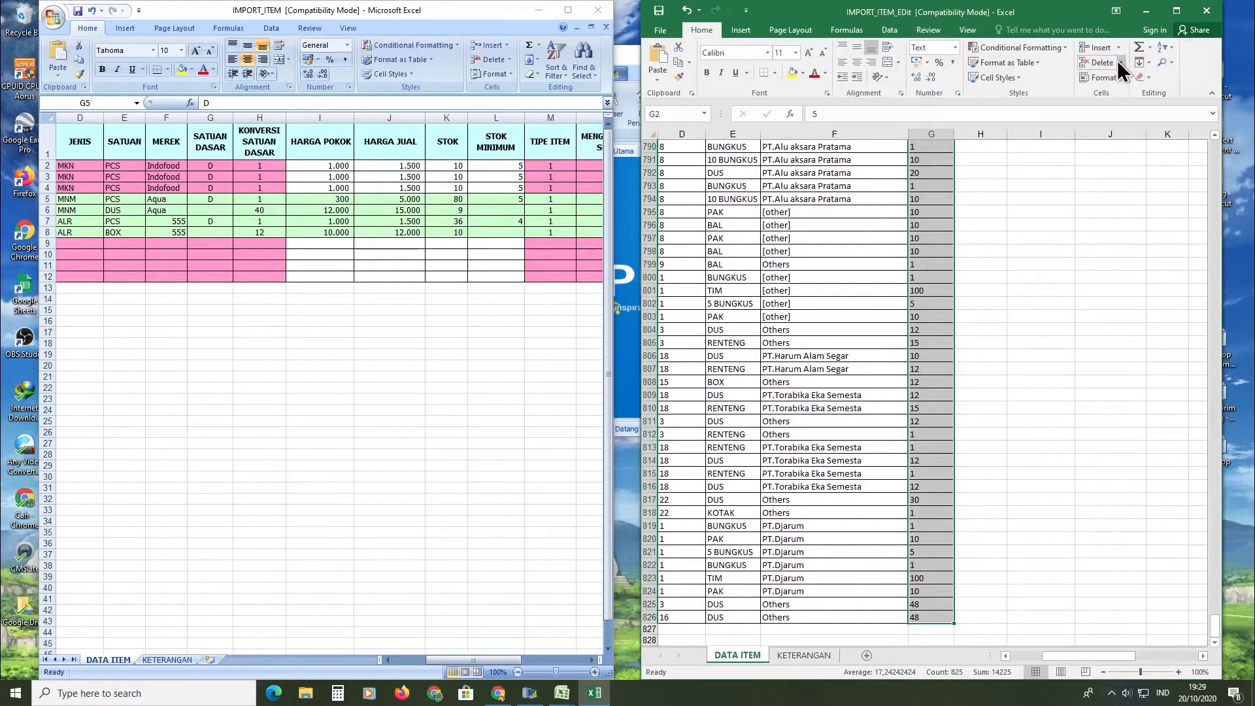
click(1100, 48)
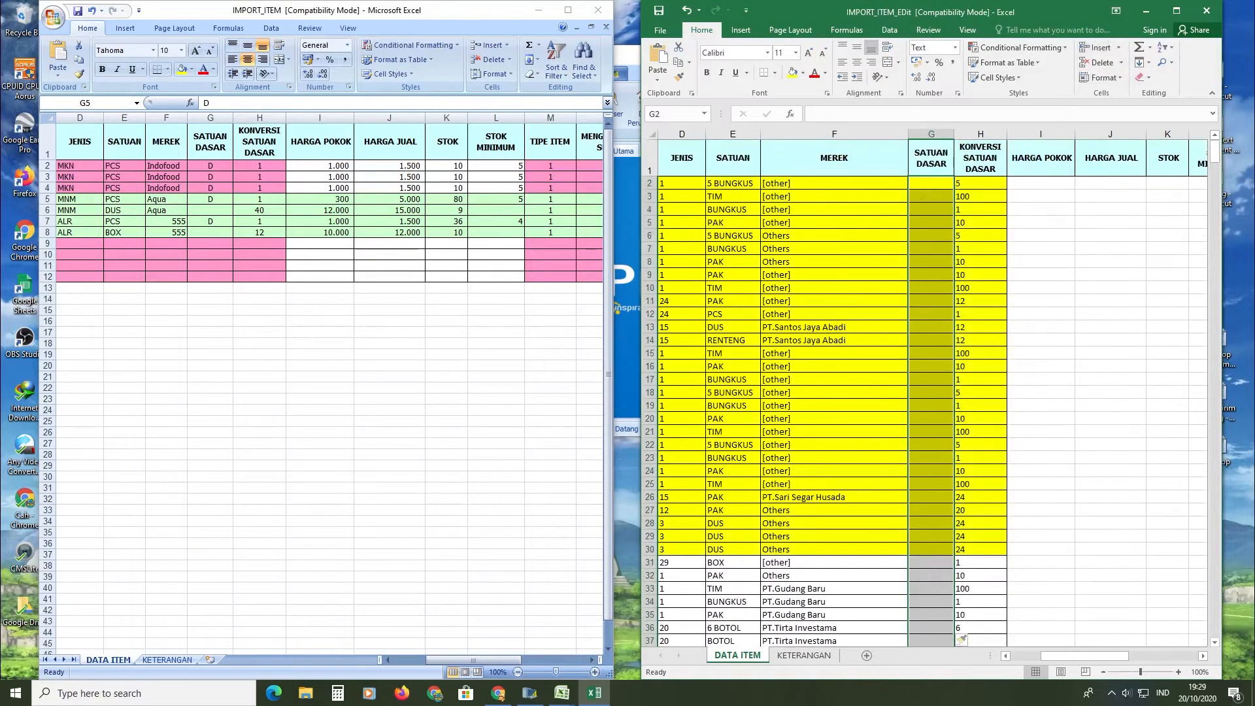
click(1041, 261)
click(980, 196)
click(980, 184)
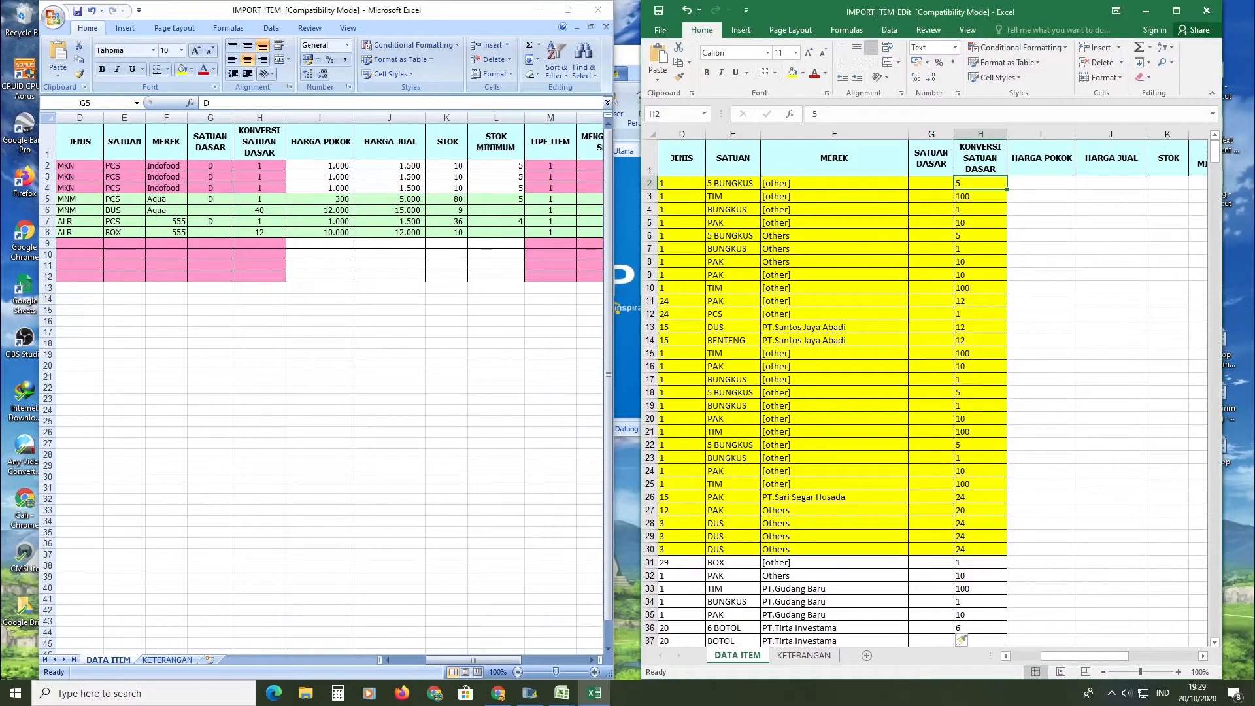
Bring database 01-10-2020 forward and look through the product sheet's columns from sku_id across to the price columns.
click(561, 693)
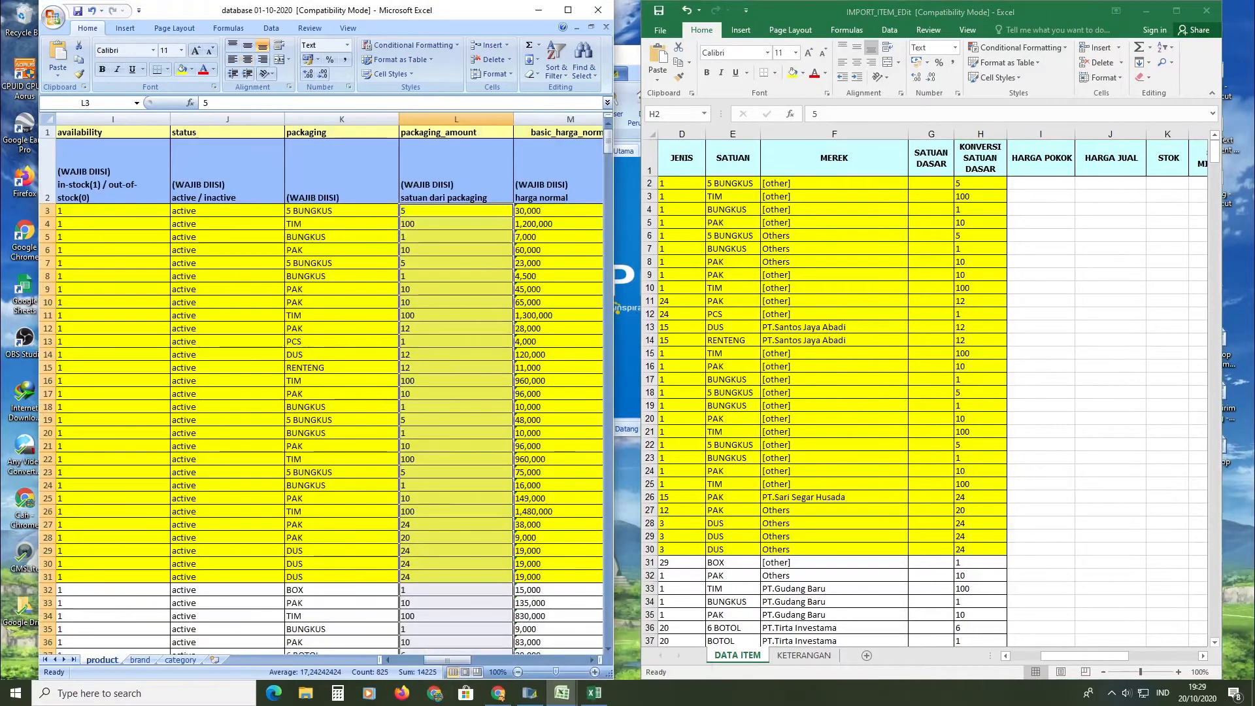
click(516, 647)
scroll(327, 392, up, 1)
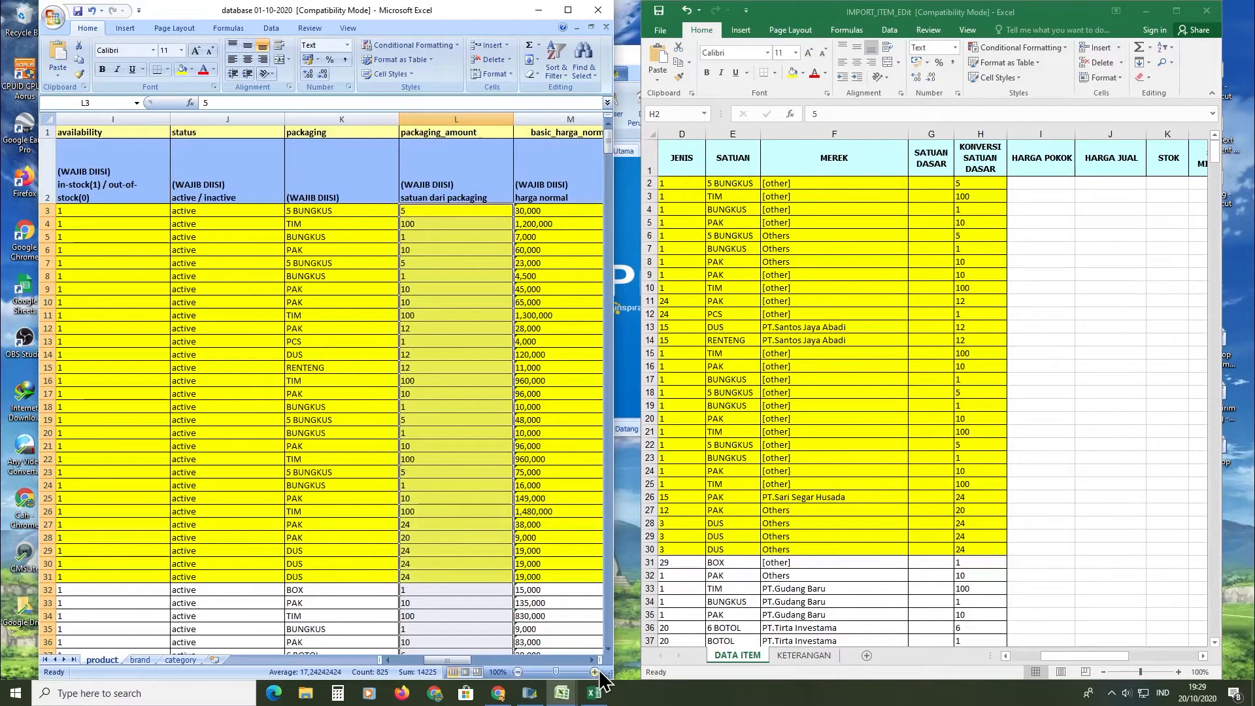
click(387, 660)
click(388, 661)
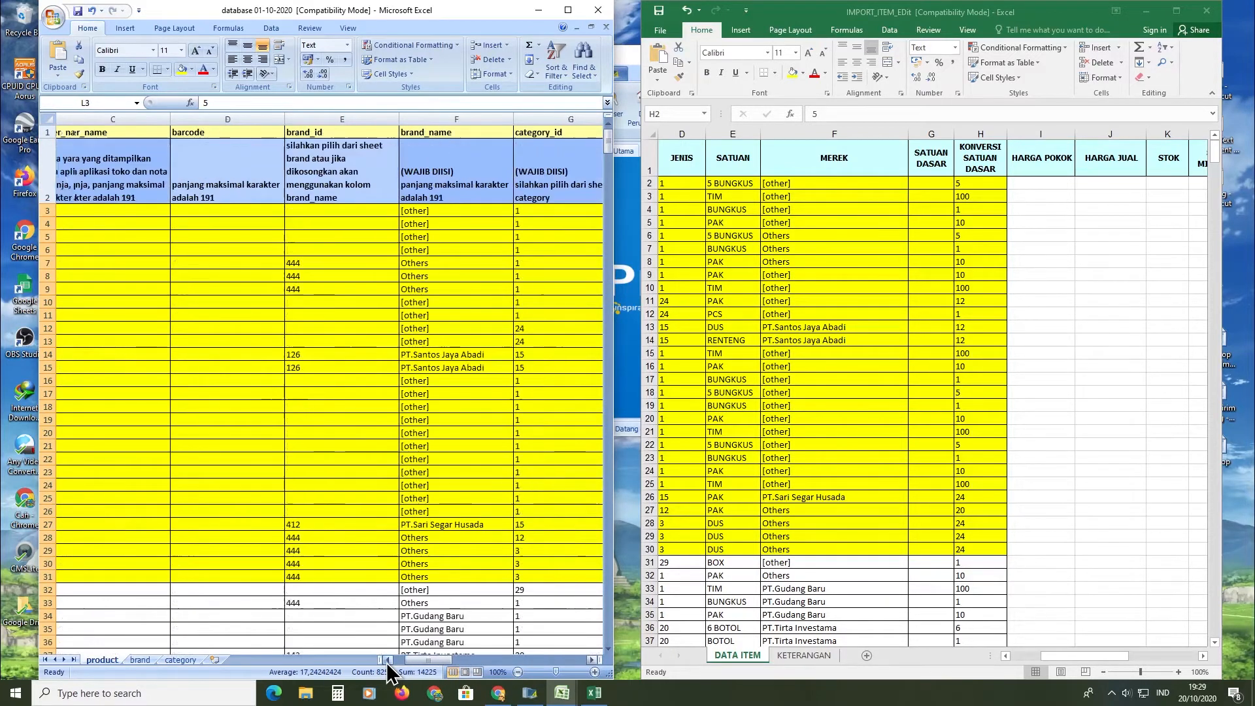
click(387, 660)
click(387, 660)
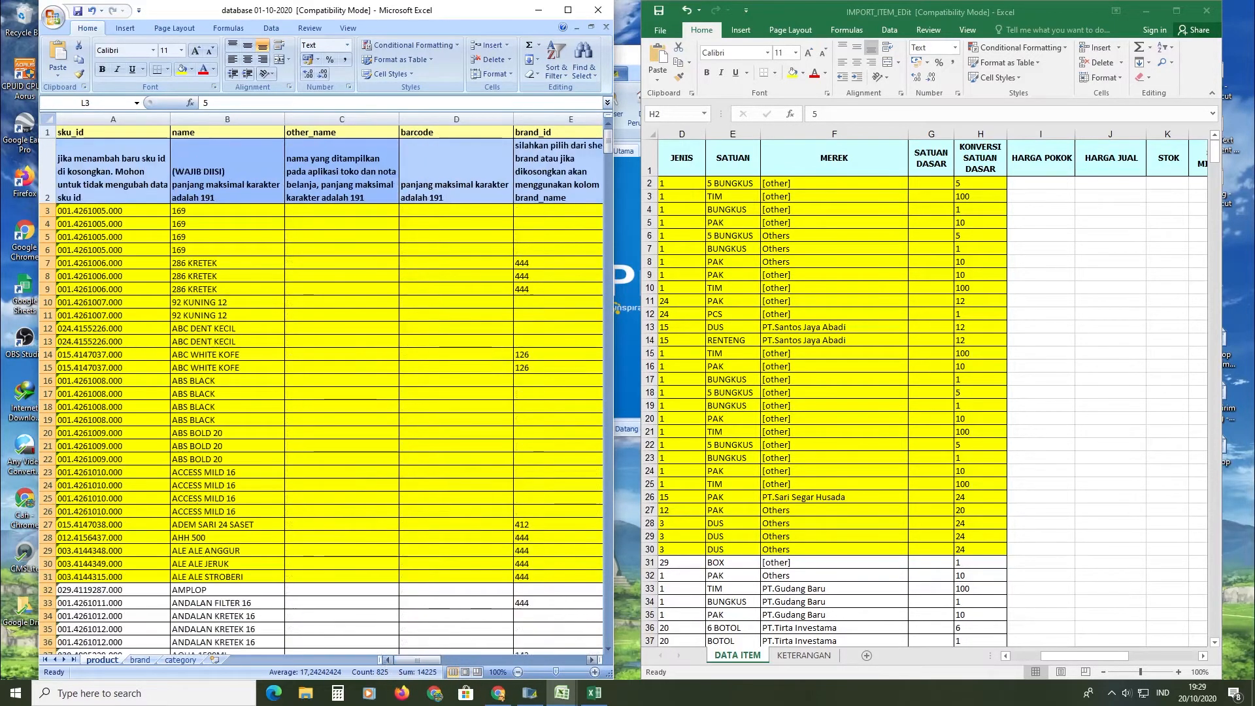
click(591, 660)
click(592, 660)
click(592, 660)
click(591, 660)
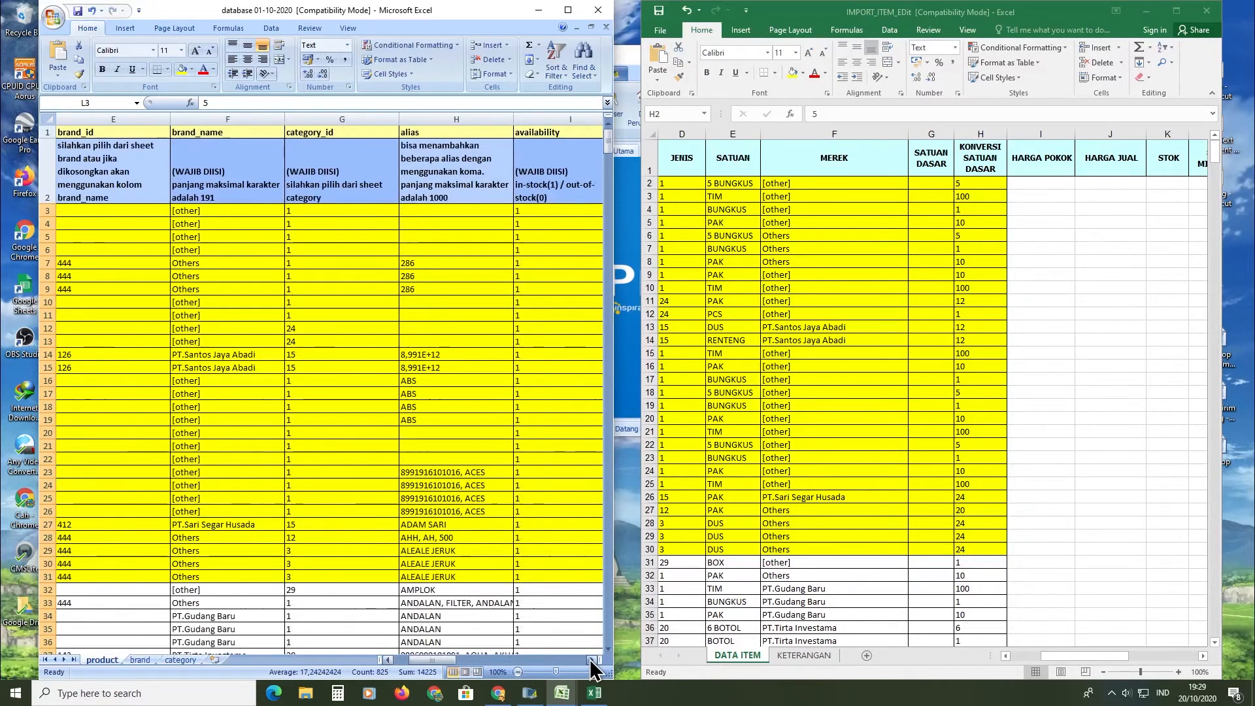
click(591, 660)
click(591, 660)
click(591, 660)
click(592, 660)
click(592, 660)
click(591, 660)
click(592, 660)
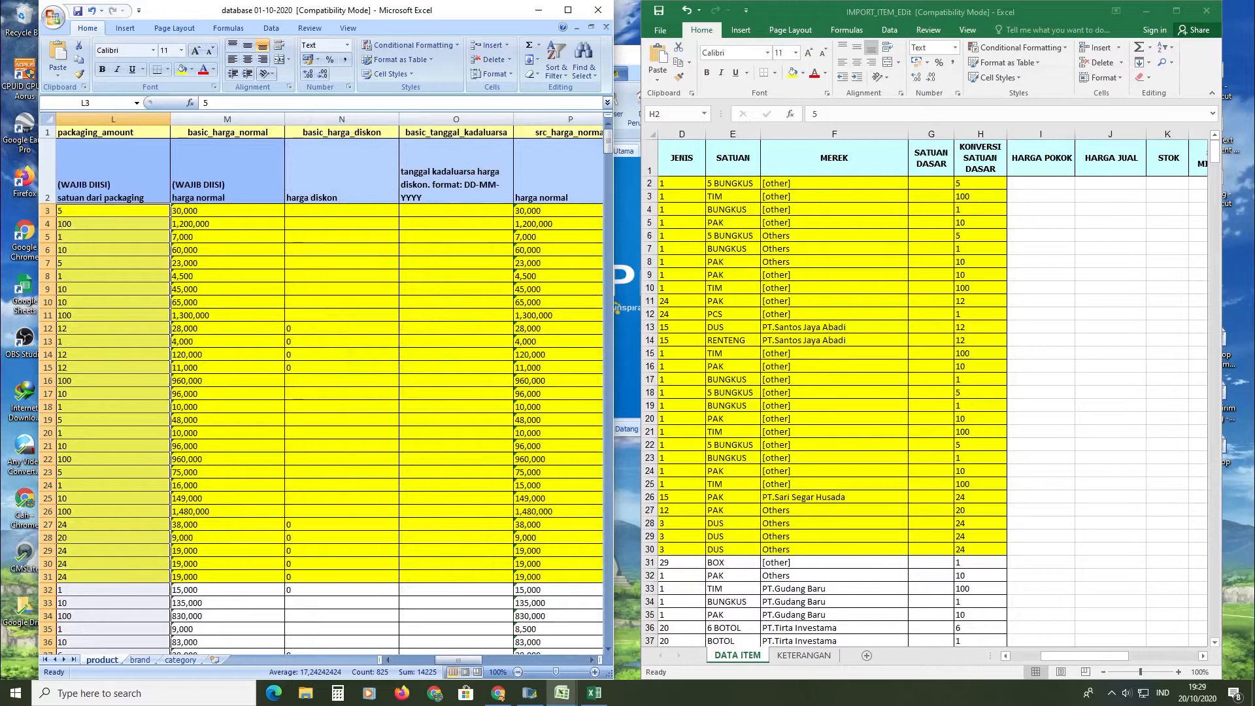
Copy the basic_harga_normal values in M3:M826 of the product sheet into DATA ITEM's HARGA POKOK column from I2.
click(283, 132)
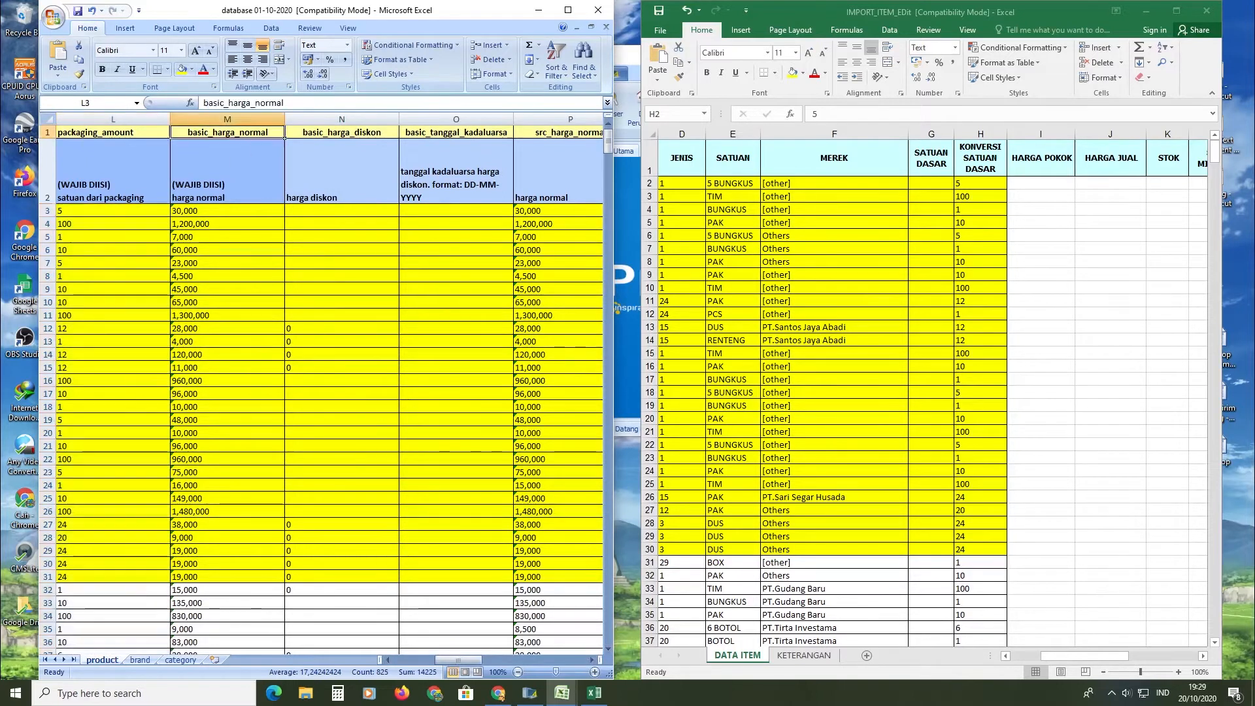
drag(281, 211, 284, 622)
key(ctrl+c)
click(1022, 183)
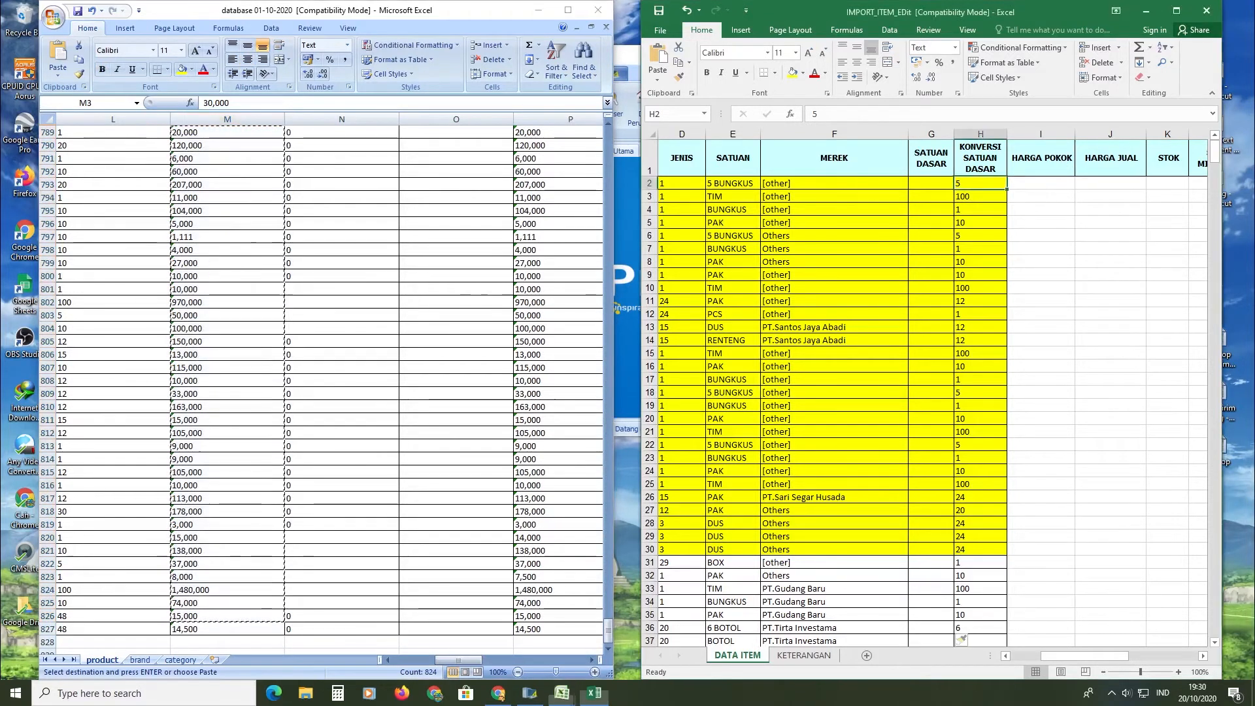
key(ctrl+v)
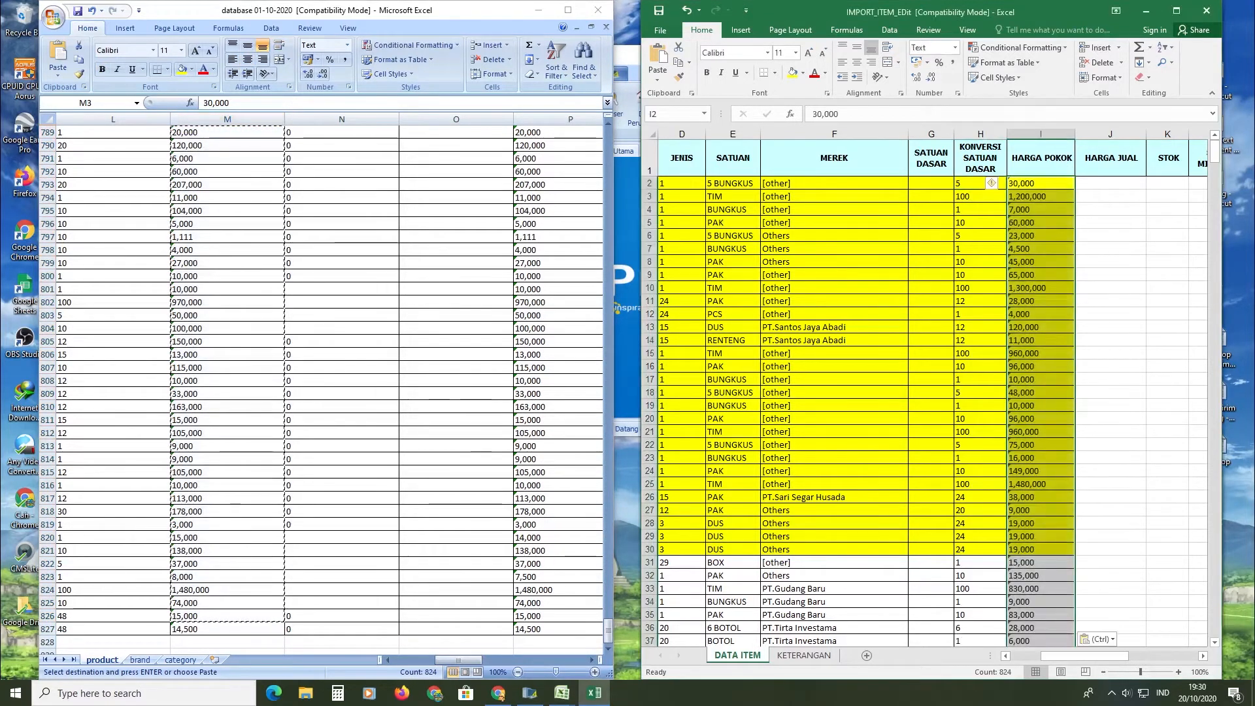
click(1110, 248)
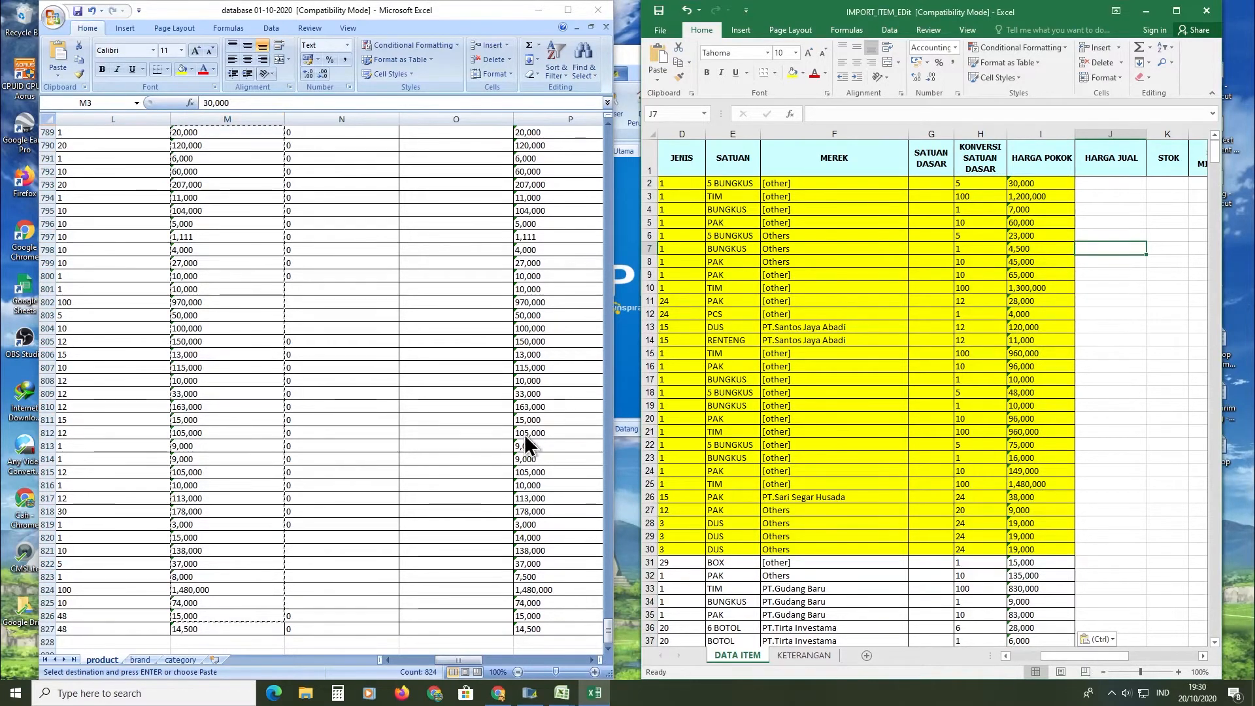
Look across the product sheet's price columns from basic_harga_normal and select the first semi_grosir_harga_normal price in S3.
click(608, 639)
drag(608, 640, 608, 134)
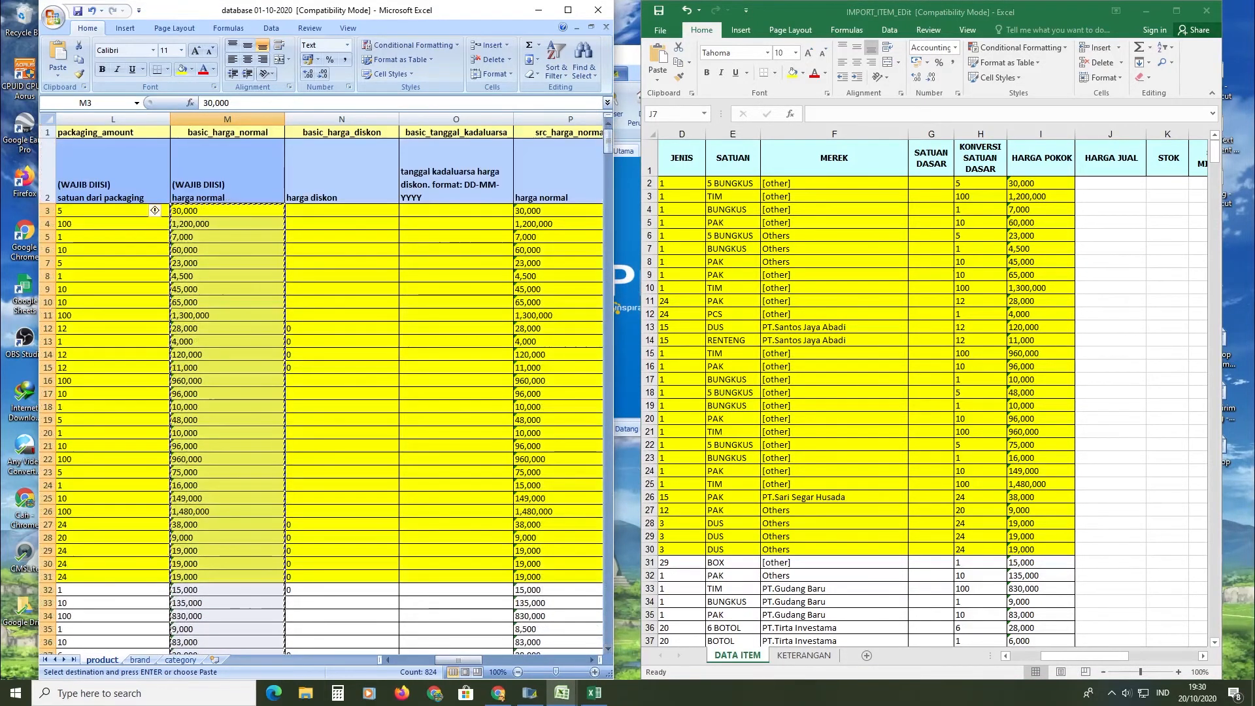
click(591, 659)
click(592, 660)
click(592, 659)
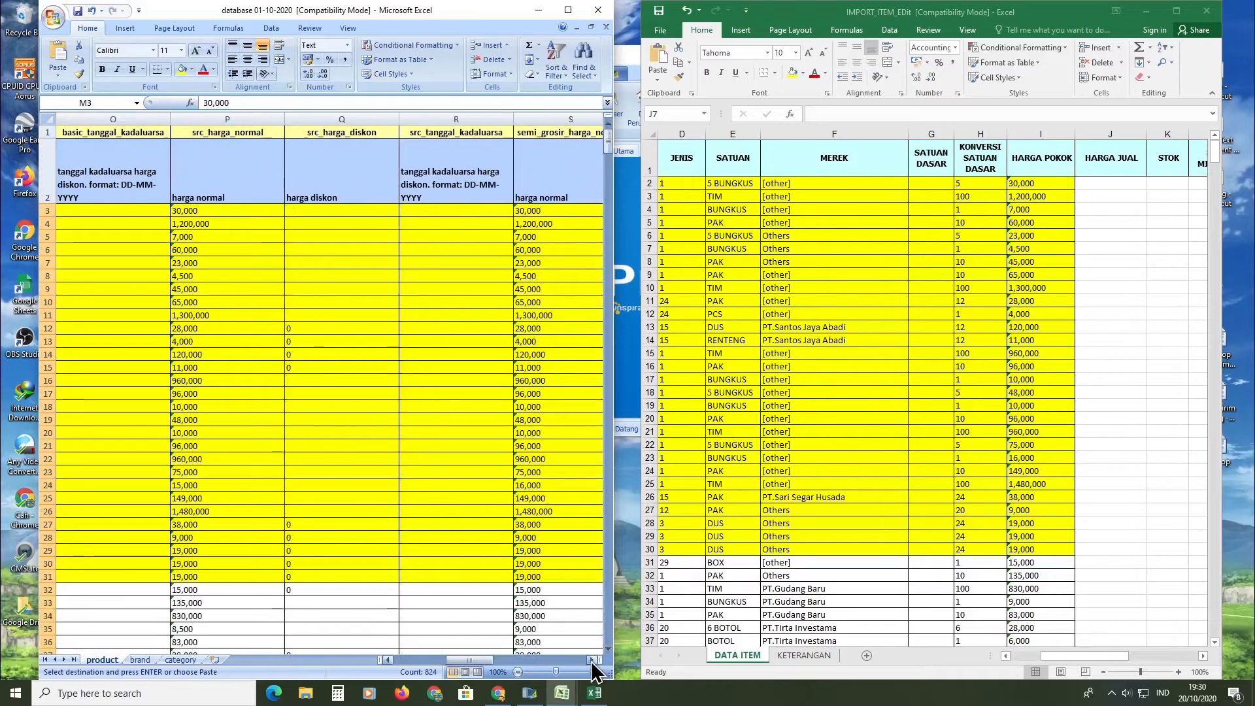
click(591, 660)
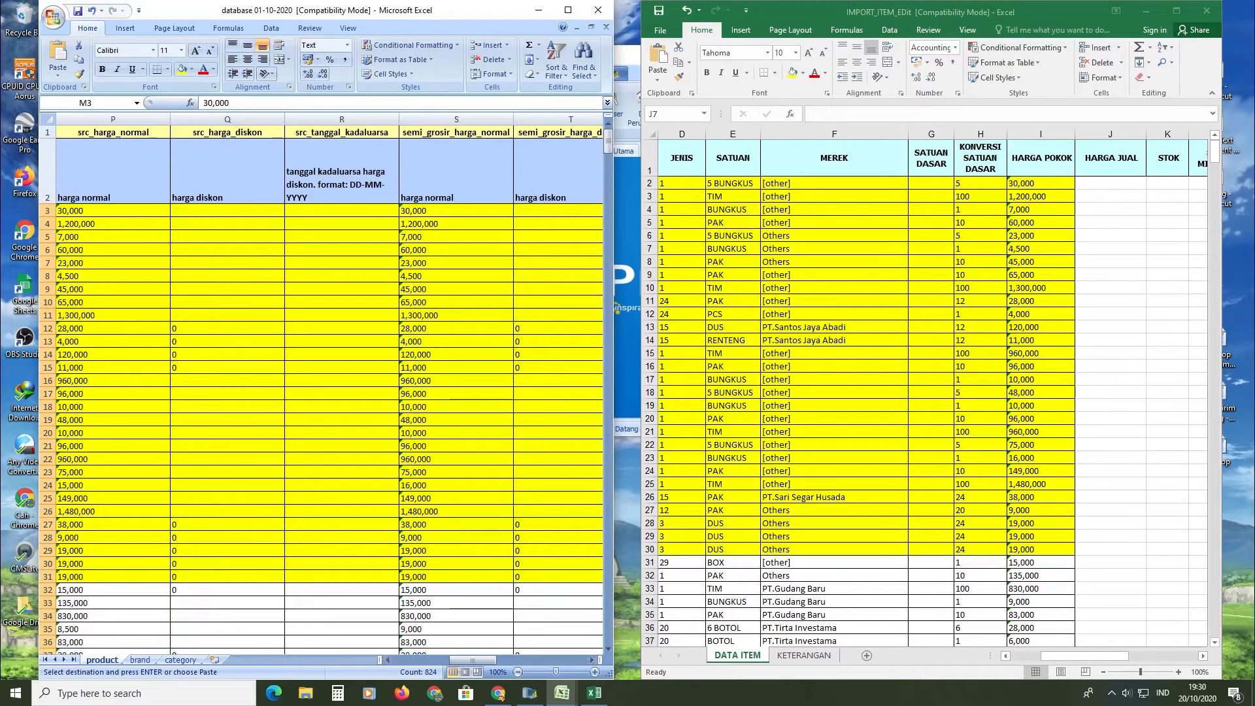
click(456, 210)
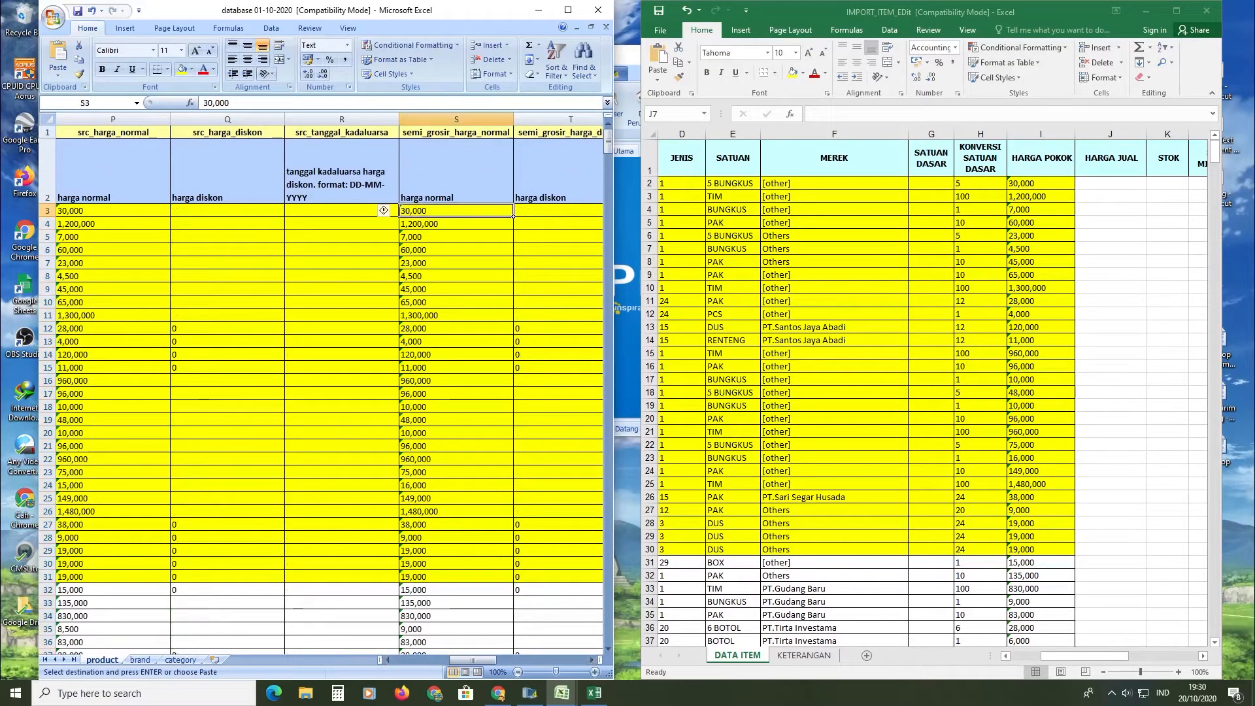
Examine the remaining column headers of IMPORT_ITEM_EDit's DATA ITEM sheet, from HARGA JUAL across to KETERANGAN.
click(1202, 656)
click(1202, 657)
click(1202, 657)
click(1202, 657)
click(1202, 657)
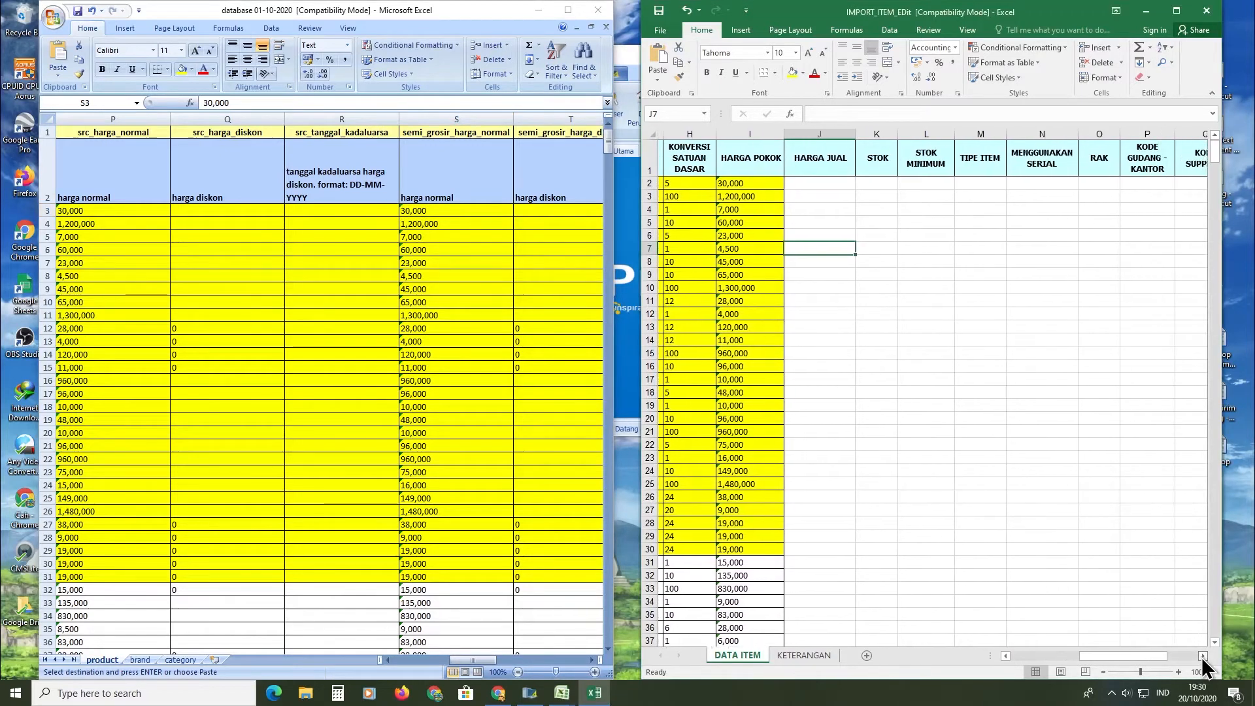
click(418, 209)
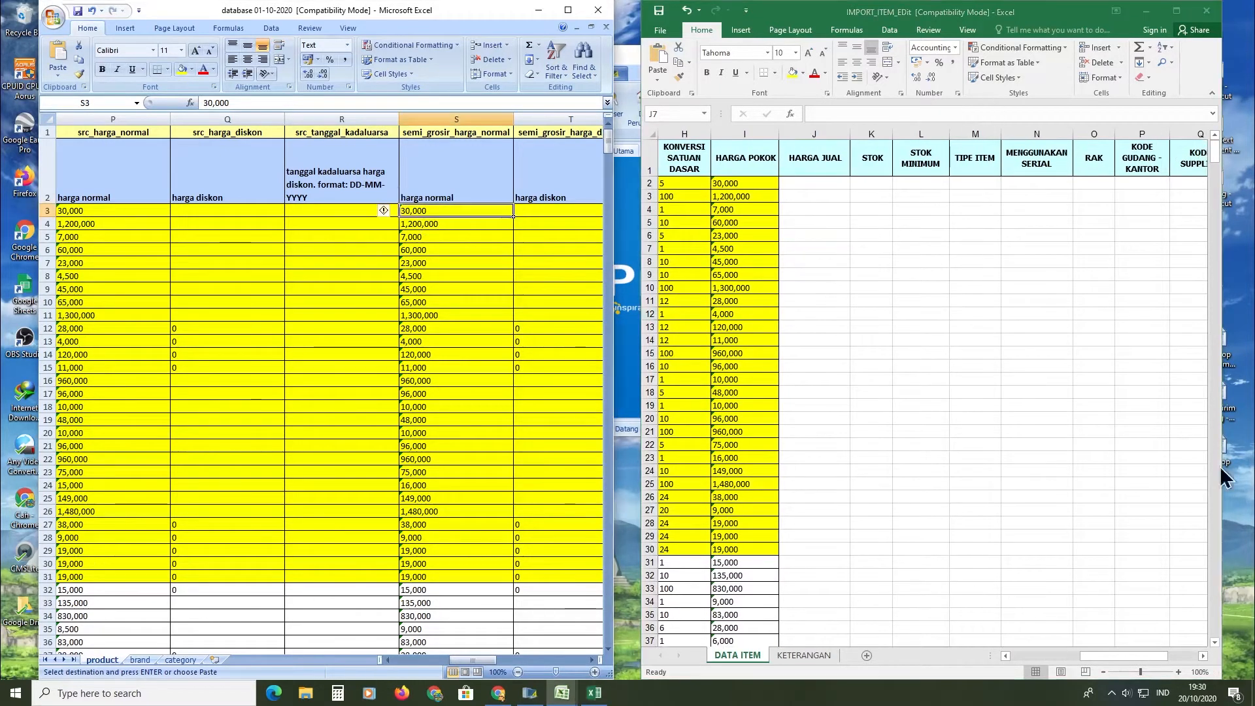
click(1202, 656)
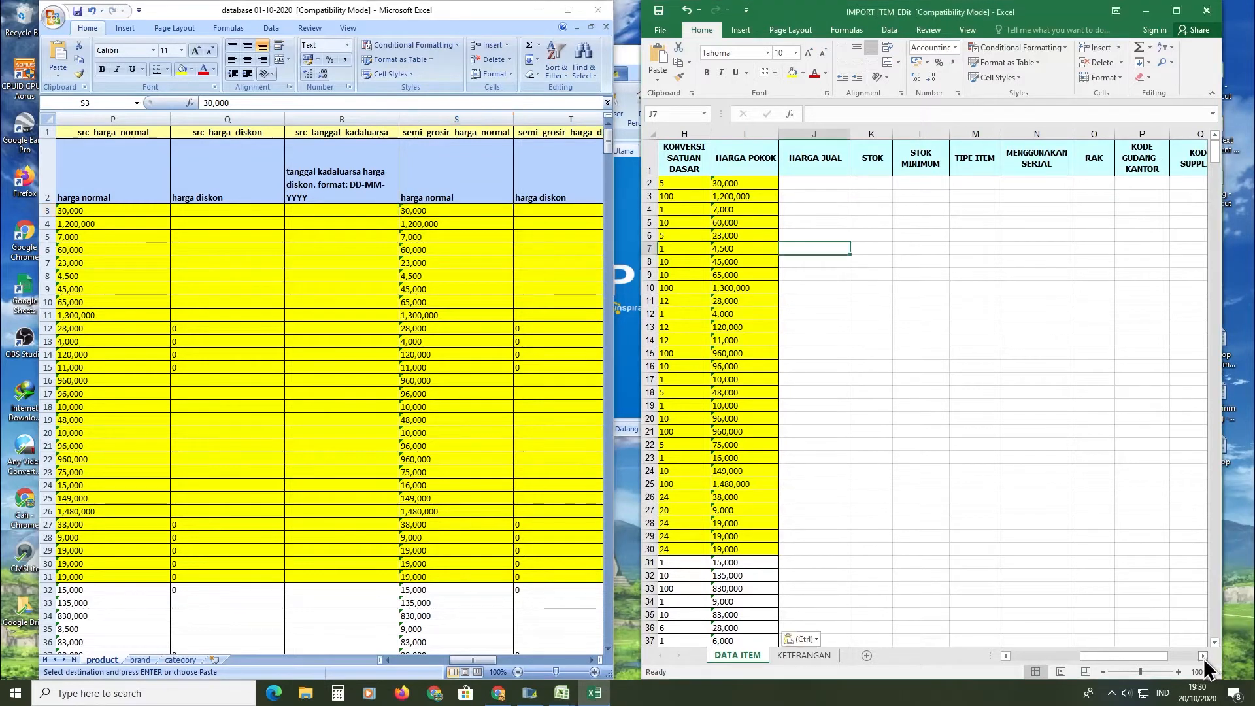
click(1202, 656)
click(1202, 656)
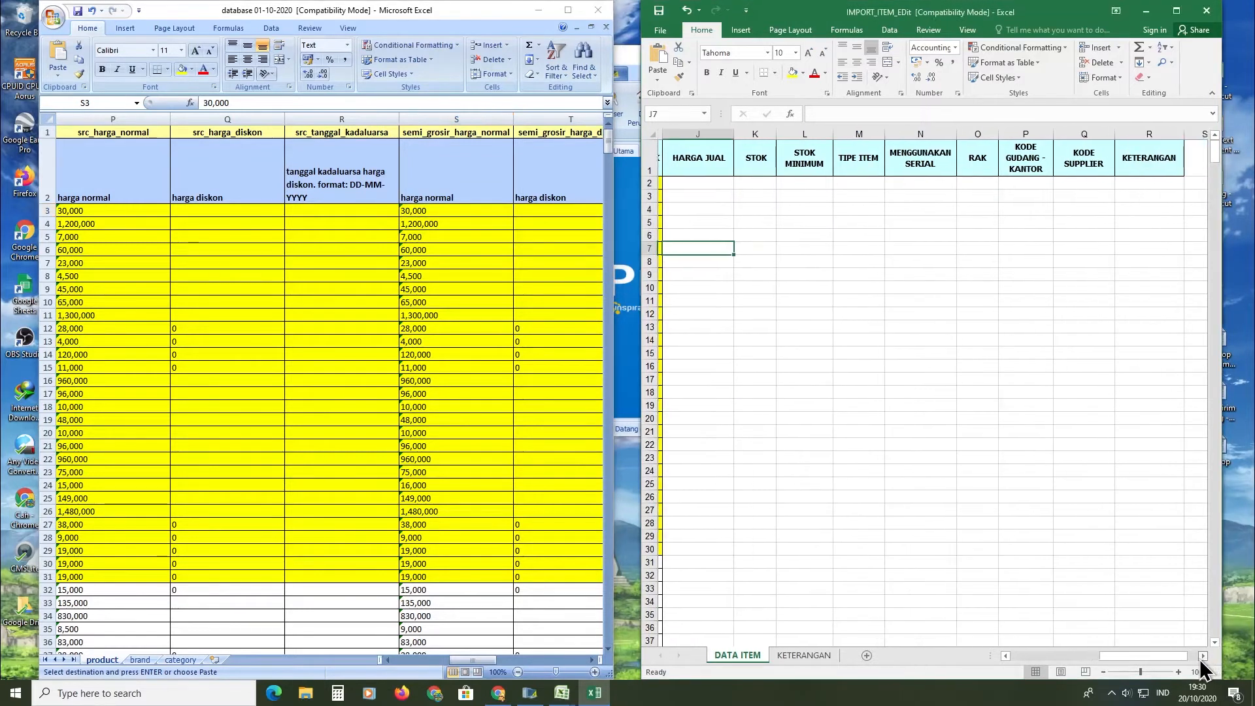
click(1007, 656)
click(1006, 656)
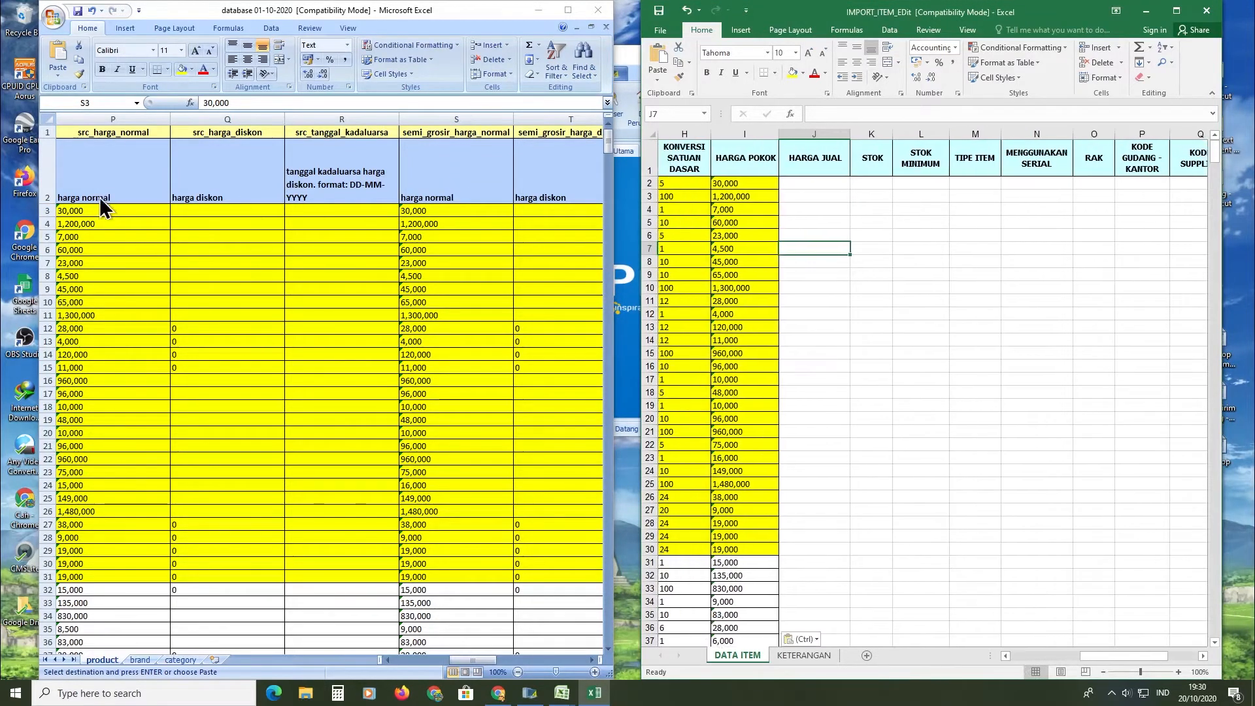
Copy the semi_grosir_harga_normal values in S3:S827 of the product sheet into DATA ITEM's HARGA JUAL column from J2.
click(446, 211)
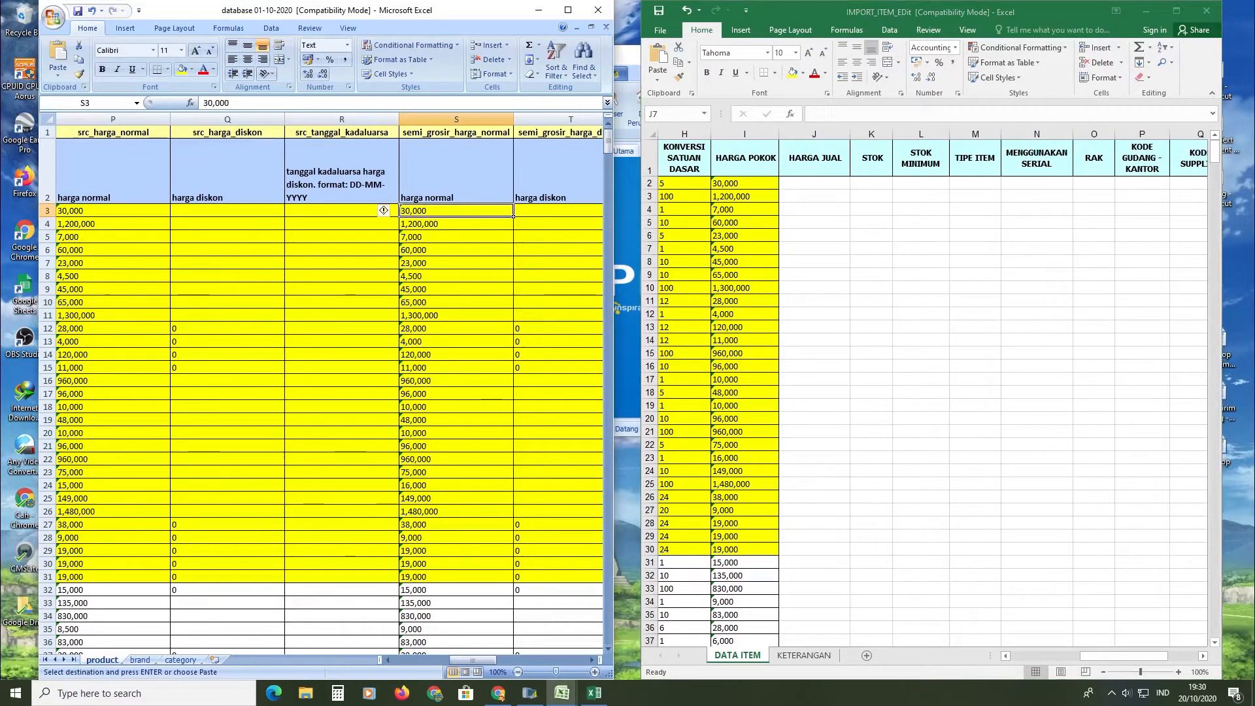
drag(513, 213, 513, 637)
key(ctrl+c)
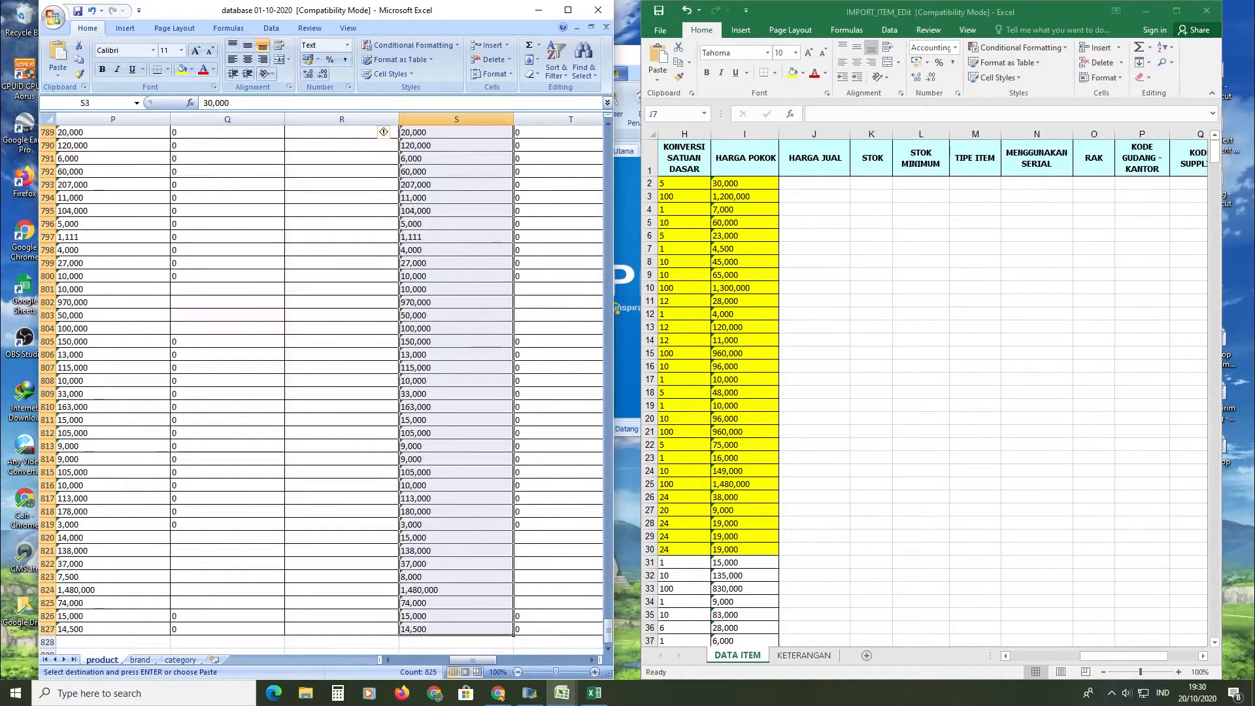
click(846, 184)
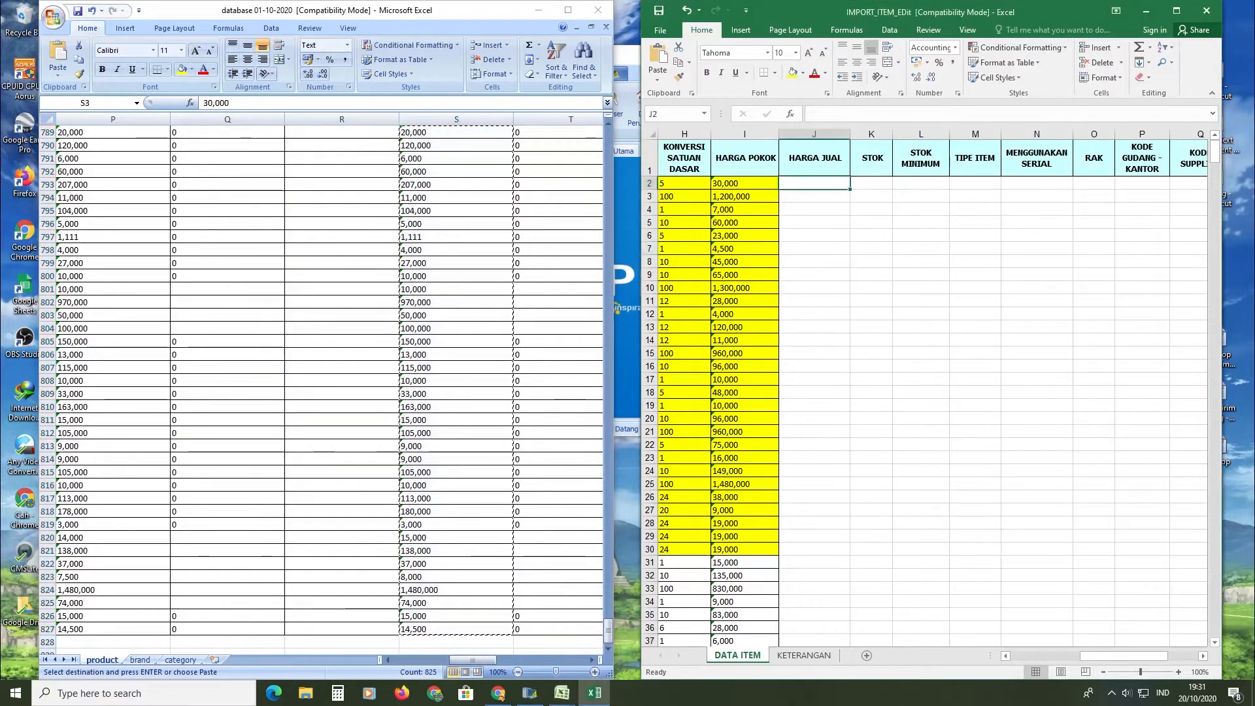
key(ctrl+v)
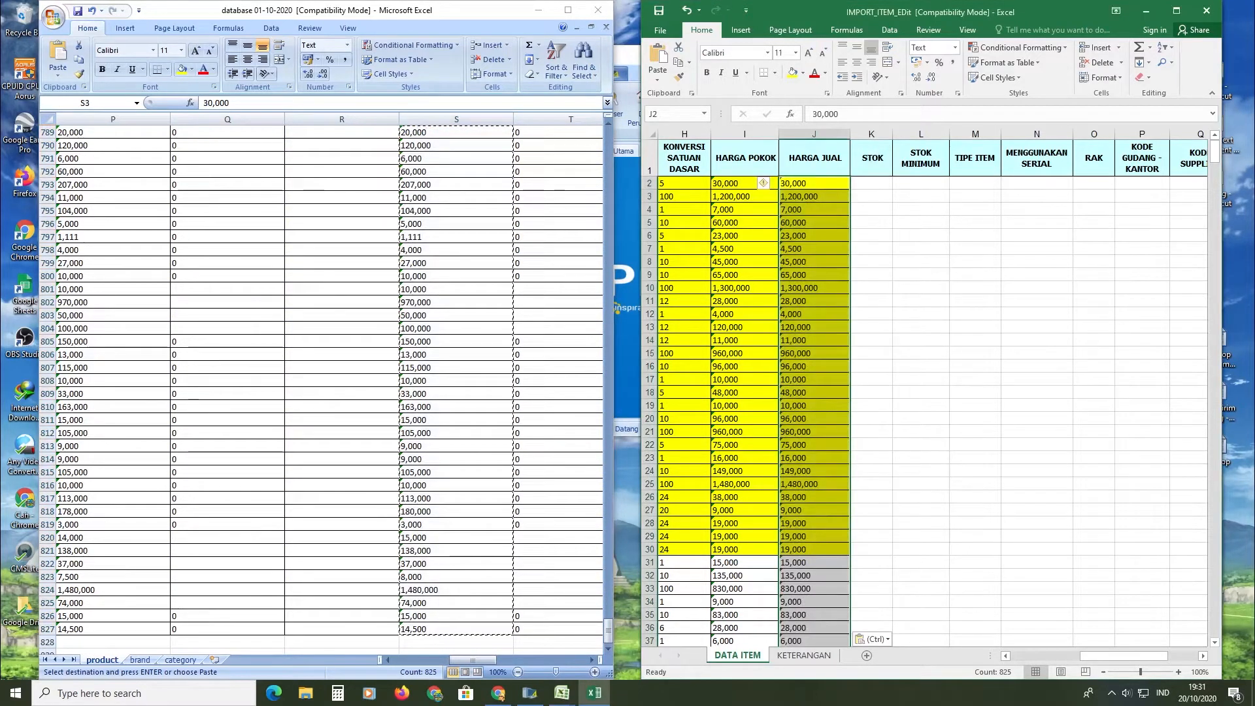
Check the product sheet's columns after semi_grosir_harga_normal, and go back through all columns to sku_id.
click(608, 631)
drag(611, 638, 610, 134)
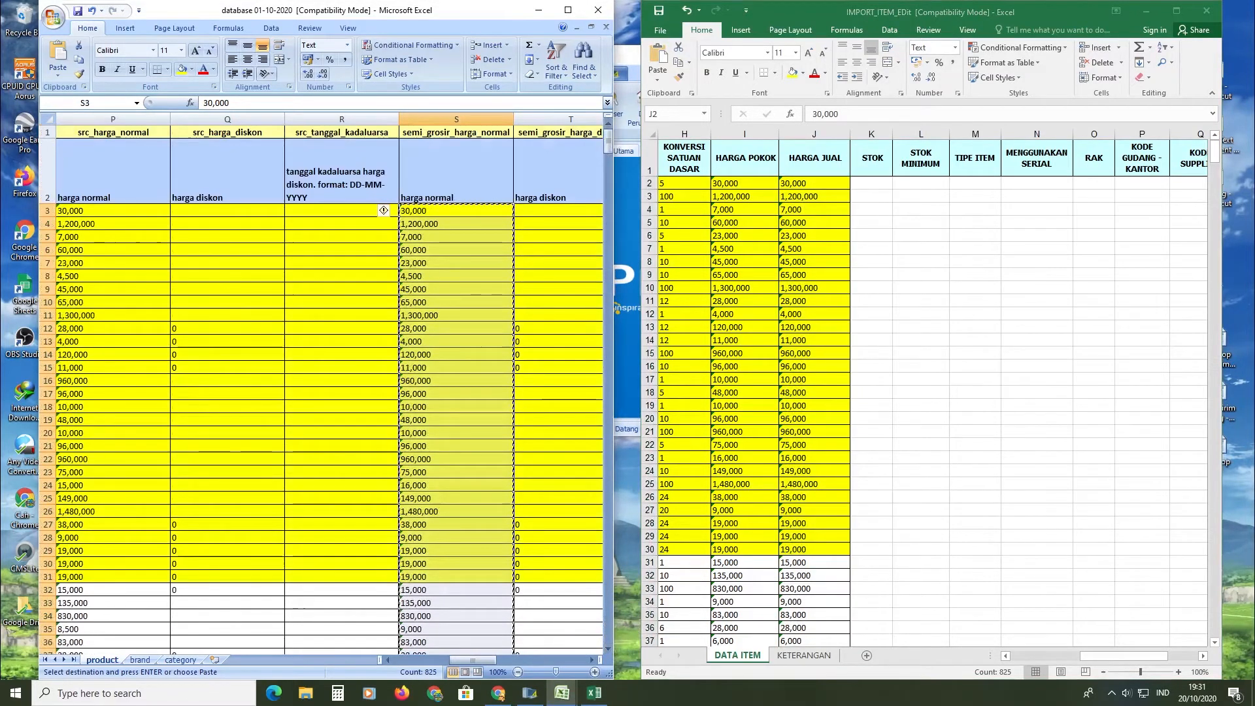
click(590, 658)
click(590, 657)
click(590, 658)
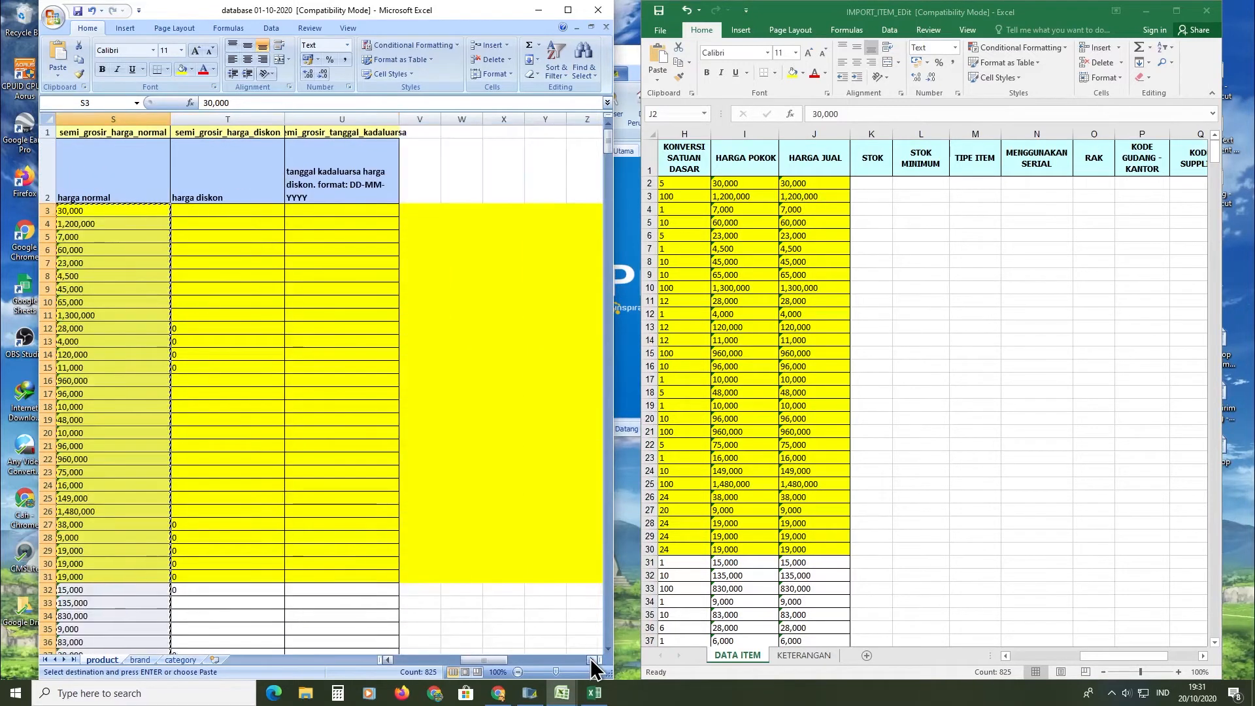
click(388, 660)
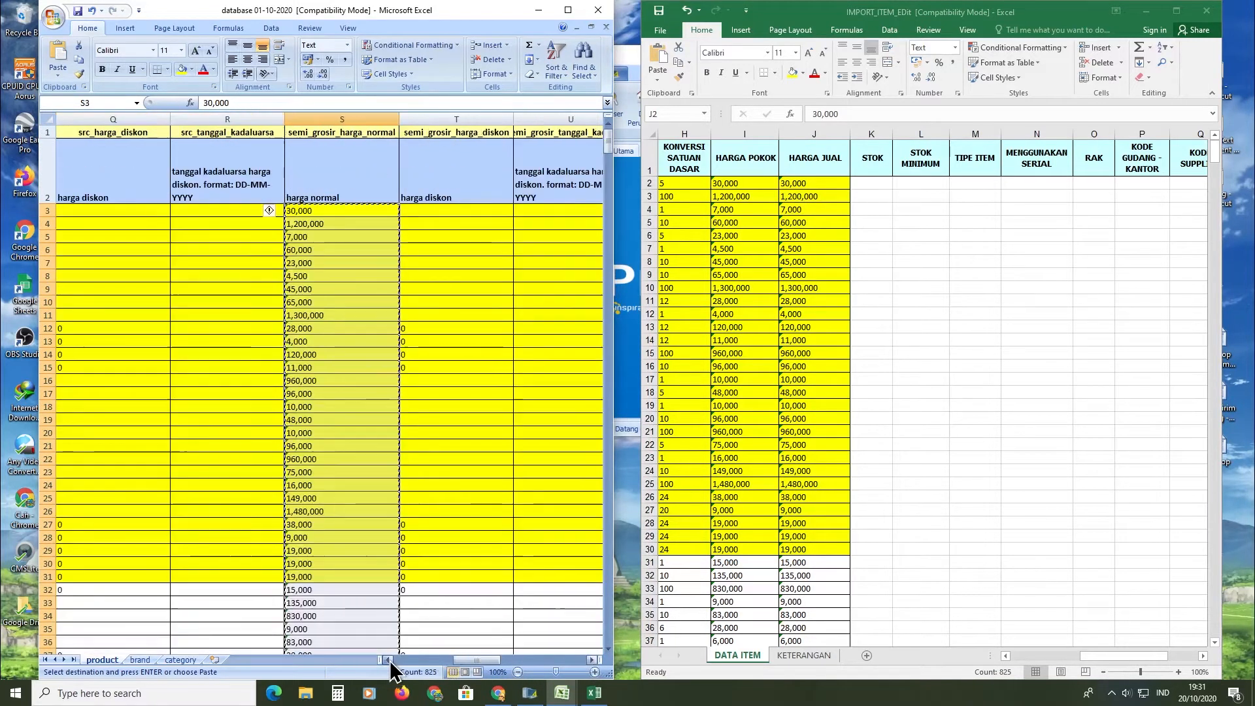
click(388, 660)
click(387, 659)
click(388, 660)
click(390, 660)
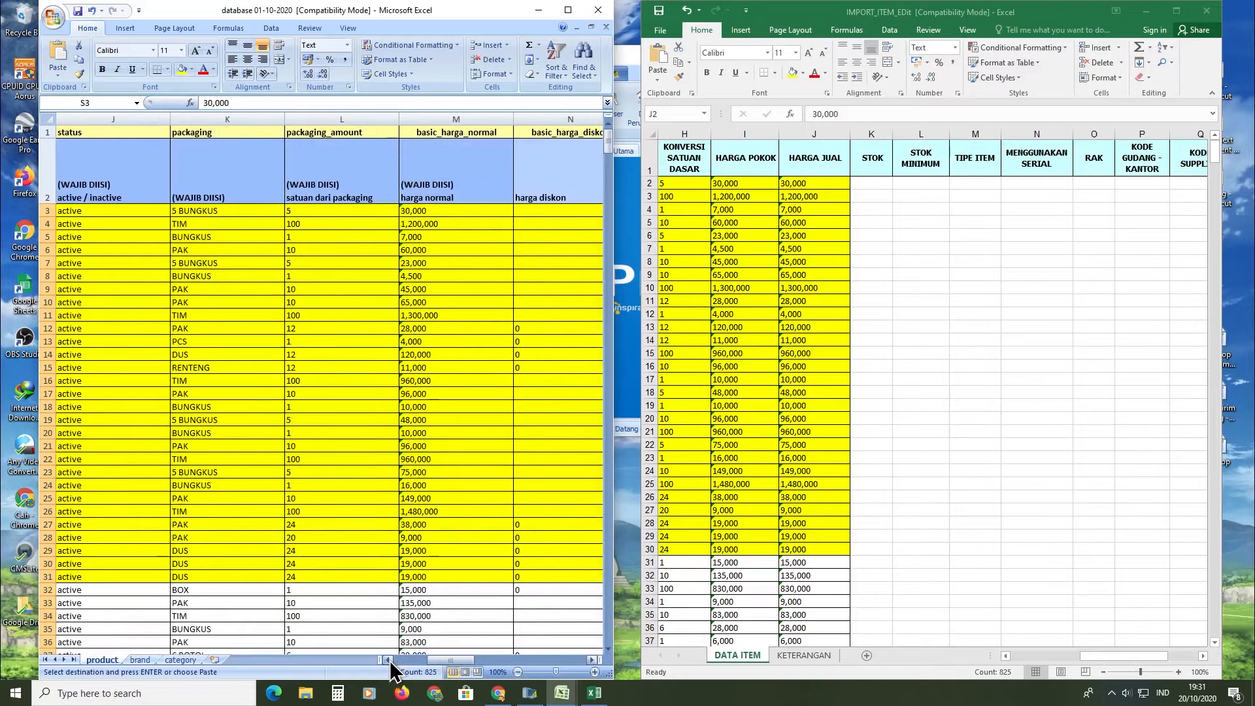
click(389, 660)
click(389, 660)
click(390, 660)
click(389, 660)
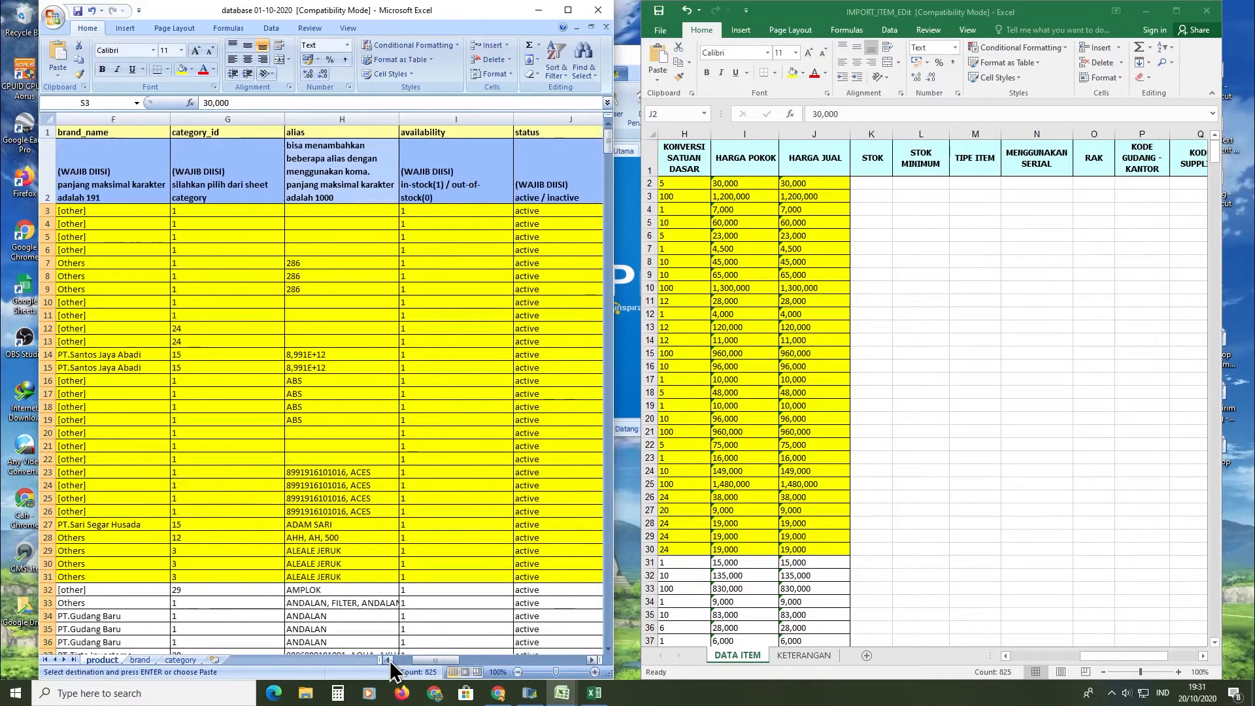
click(389, 660)
click(390, 661)
click(389, 660)
click(389, 660)
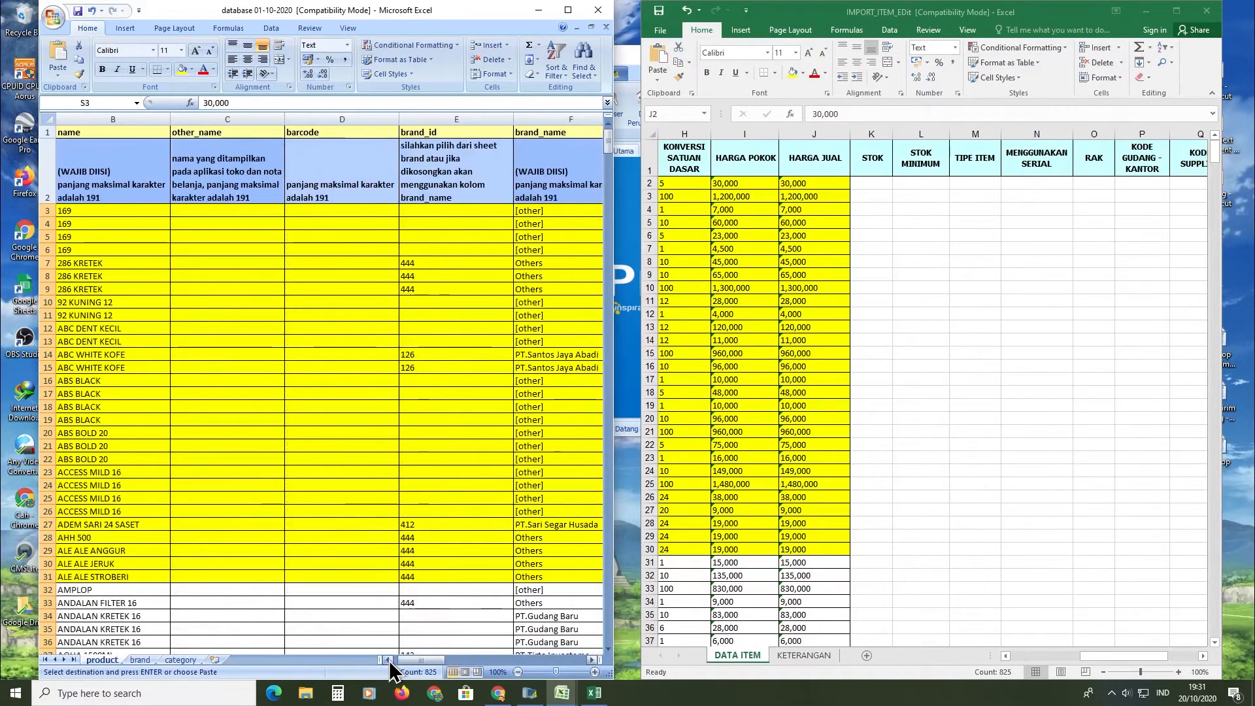
click(390, 660)
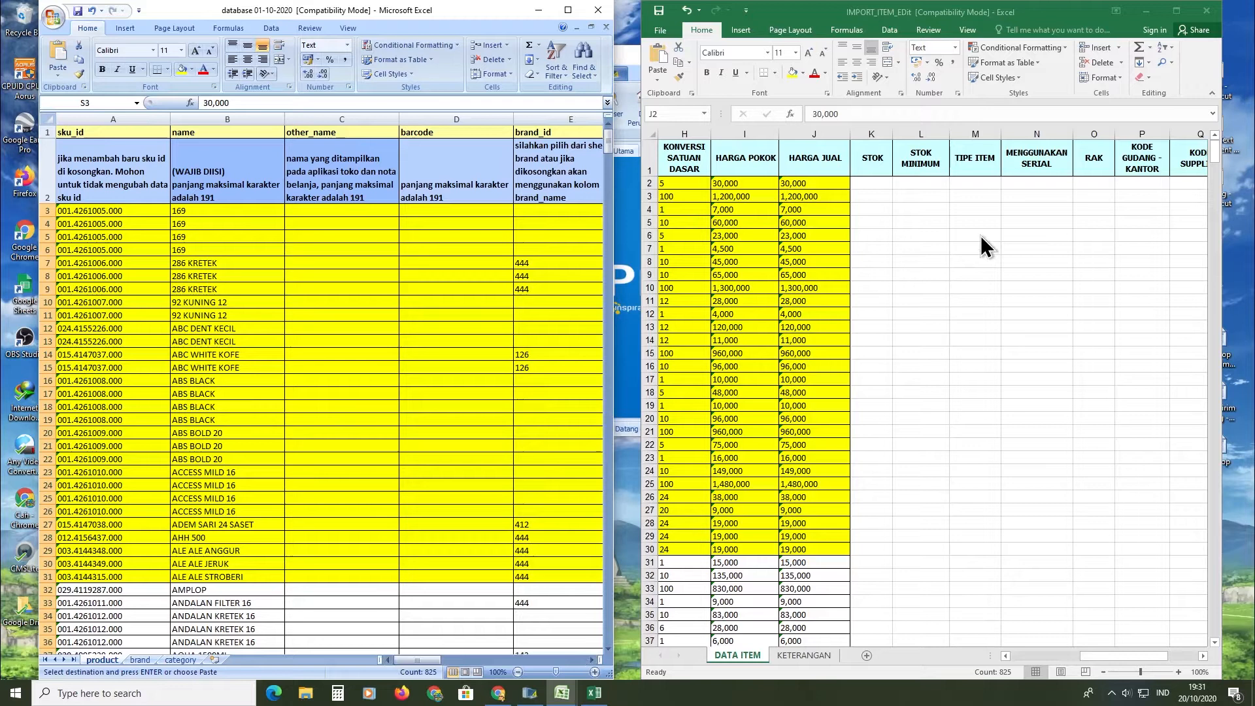
Bring the IMPORT_ITEM sample forward and check its STOK MINIMUM and TIPE ITEM columns.
key(ctrl+v)
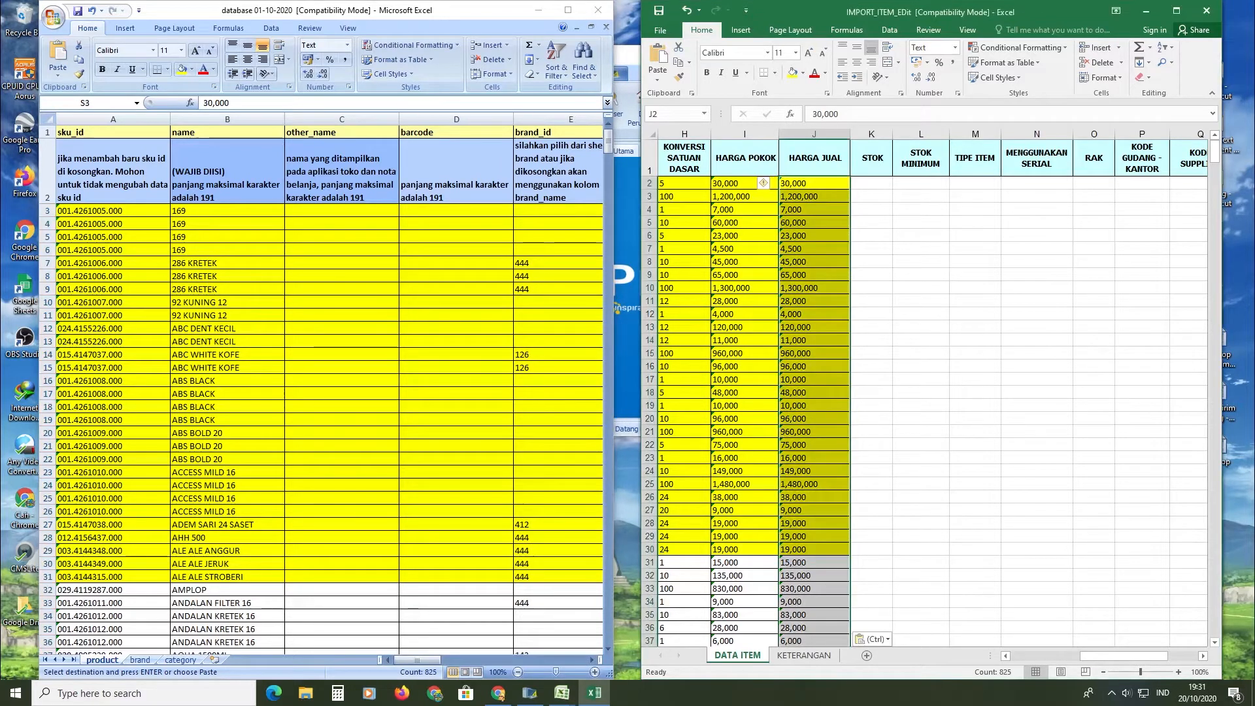
click(562, 693)
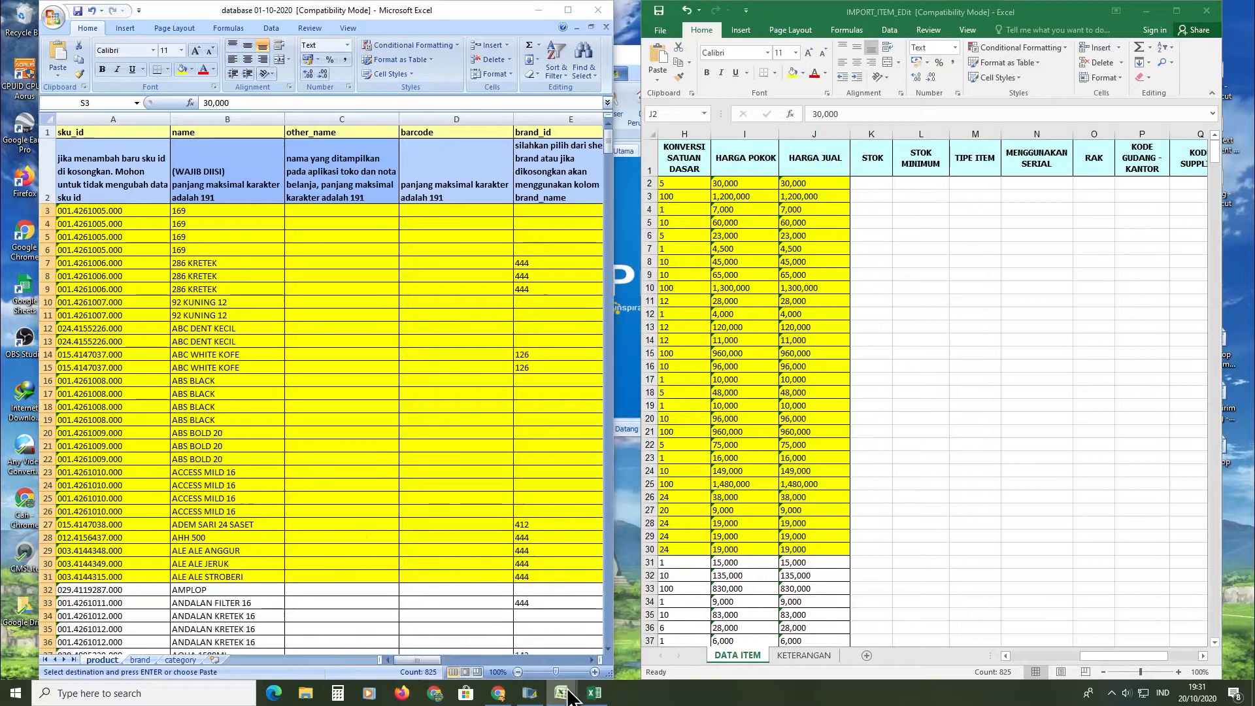
click(615, 647)
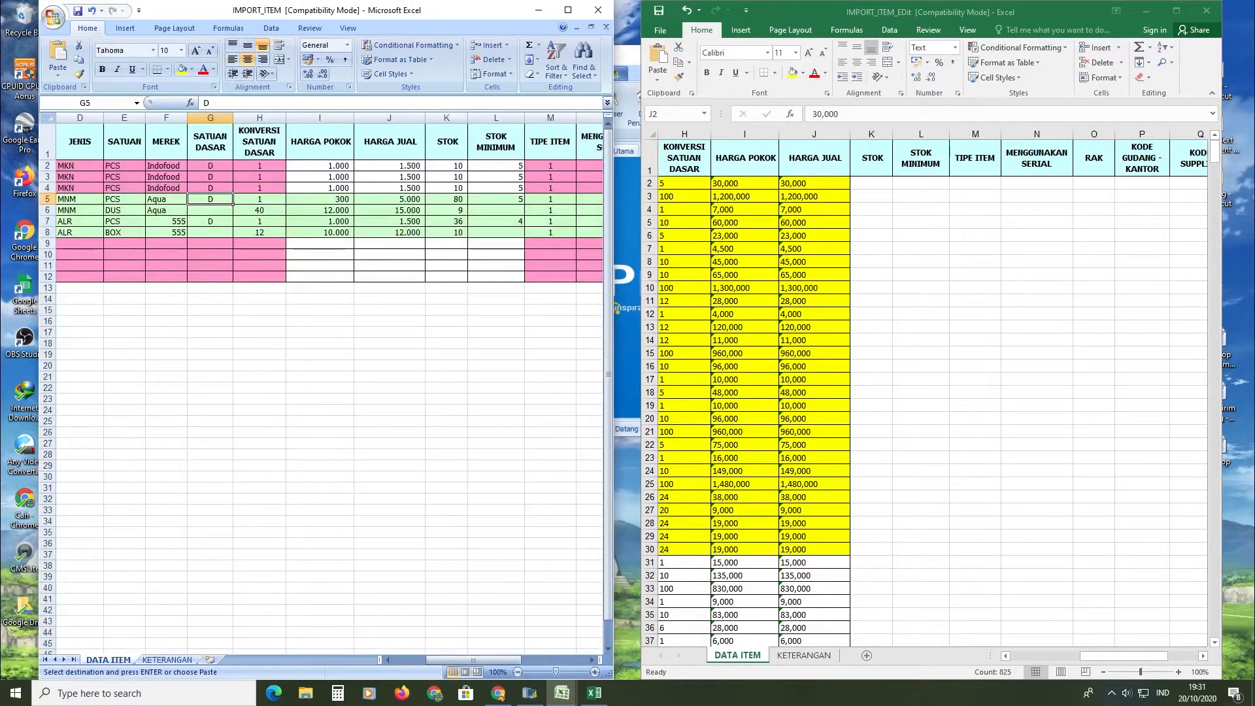
click(523, 158)
click(575, 159)
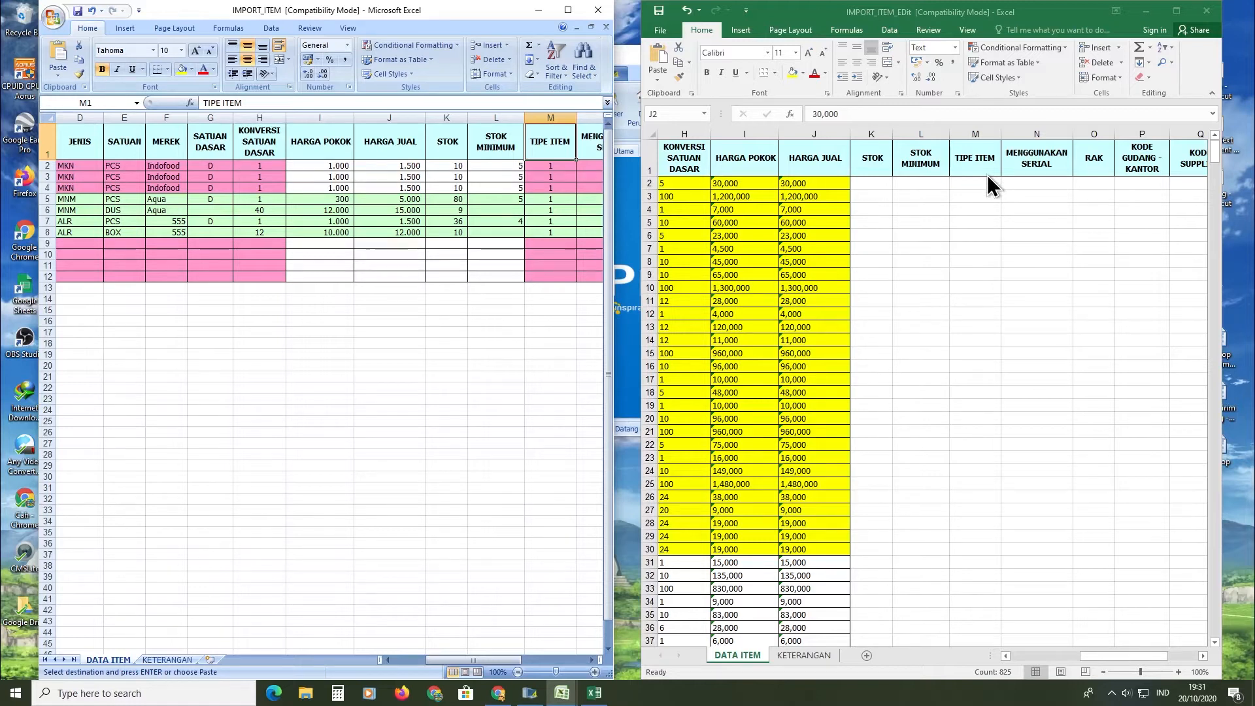
Go through the first KONVERSI SATUAN DASAR values in IMPORT_ITEM_EDit's DATA ITEM sheet, from H3 down to H7.
click(851, 198)
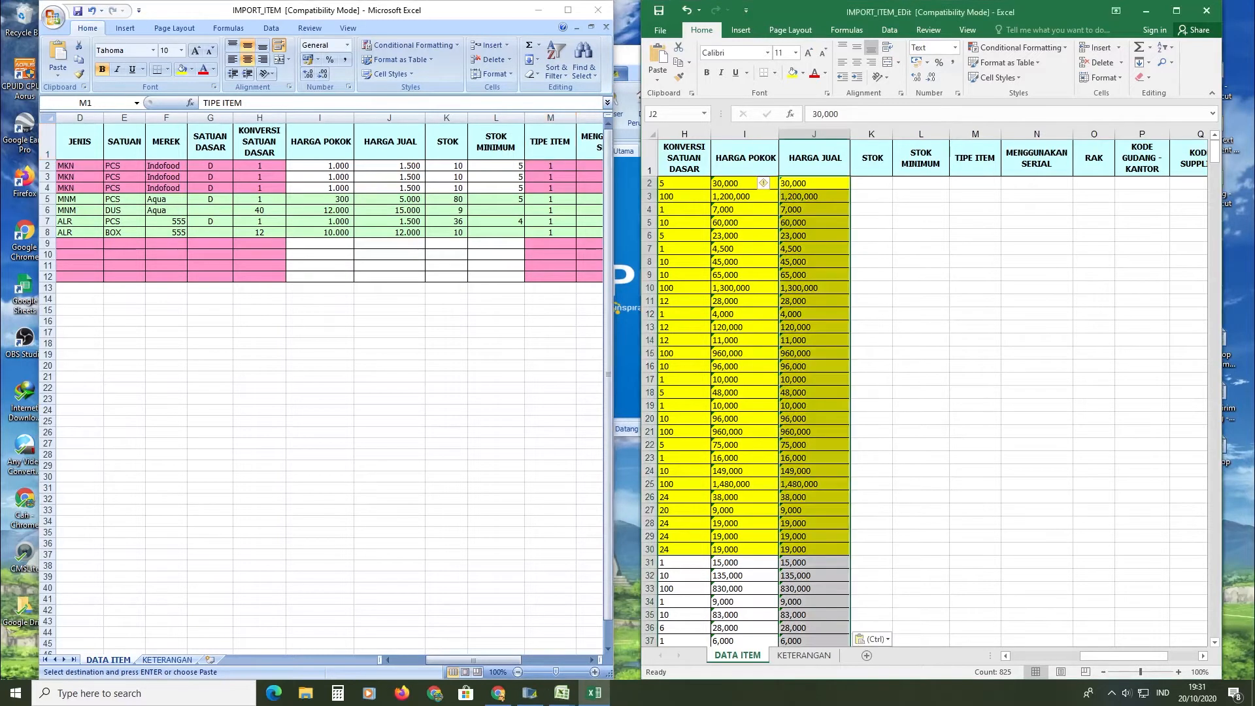
click(685, 197)
drag(1124, 656, 1080, 659)
key(Down)
key(Down)
key(Down)
key(Down)
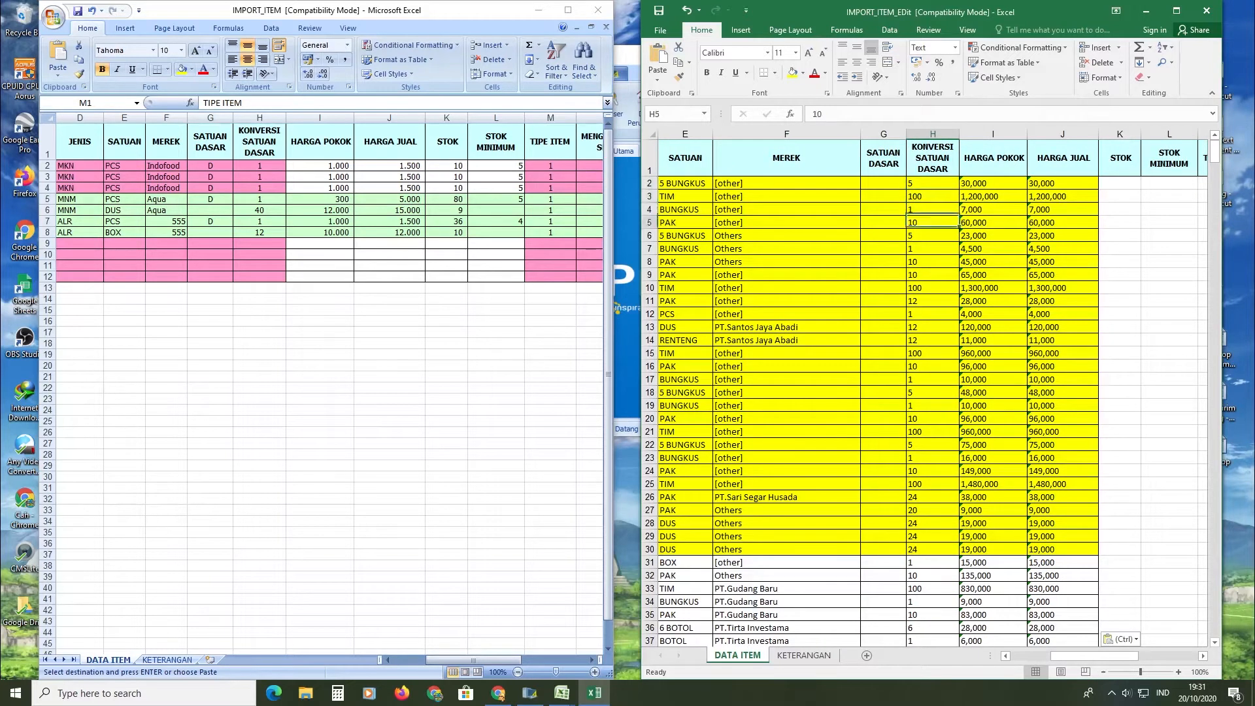
drag(1116, 659, 1116, 658)
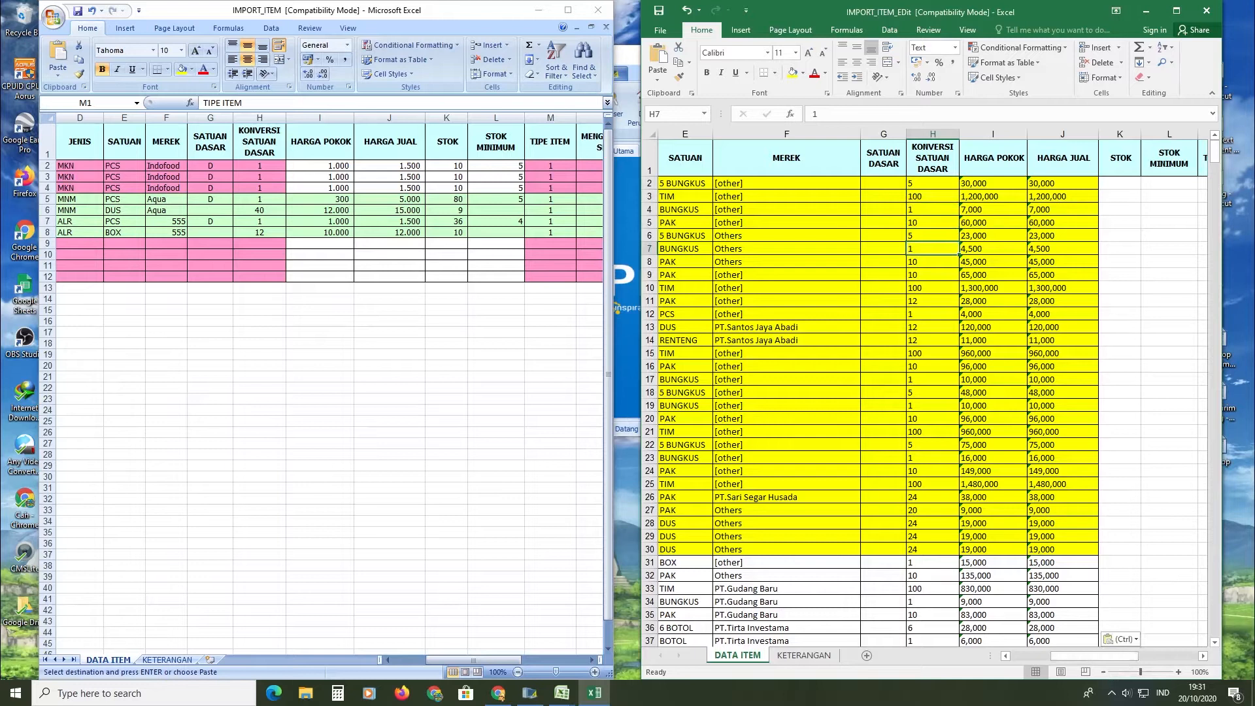
Maximize the IMPORT_ITEM_EDit window and review item 169's rows, comparing their names, units and KONVERSI SATUAN DASAR values.
click(1176, 11)
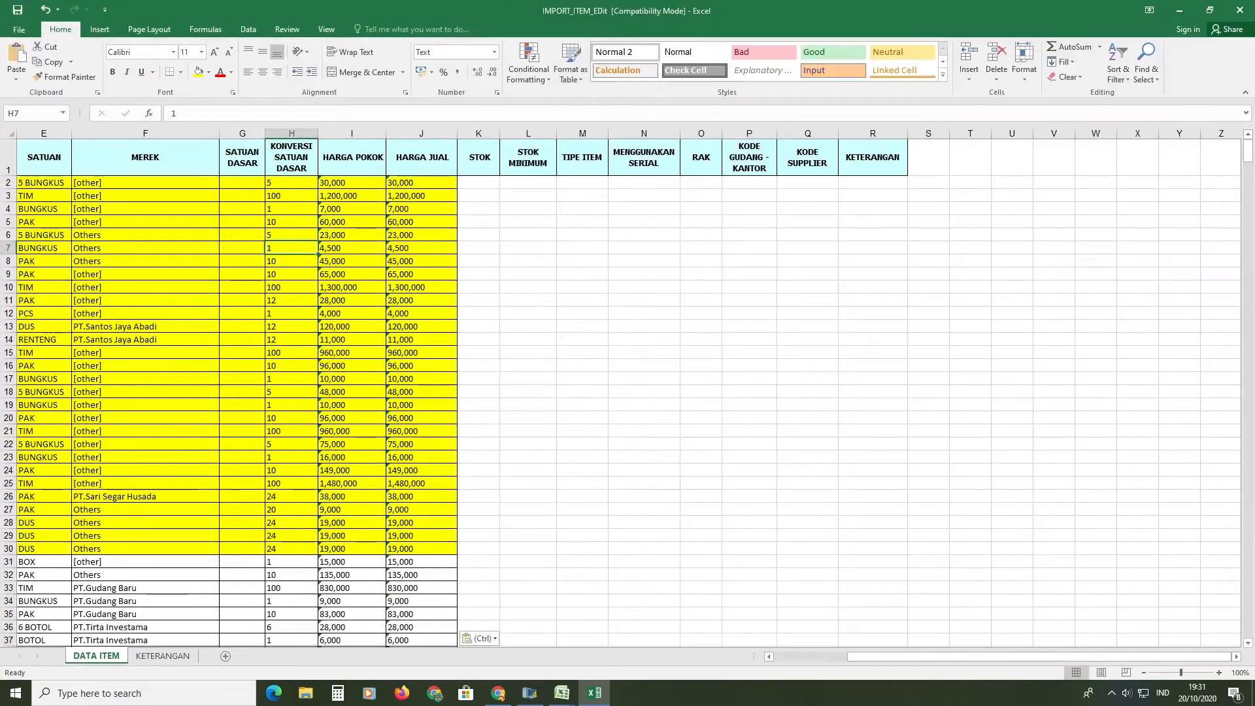
click(773, 657)
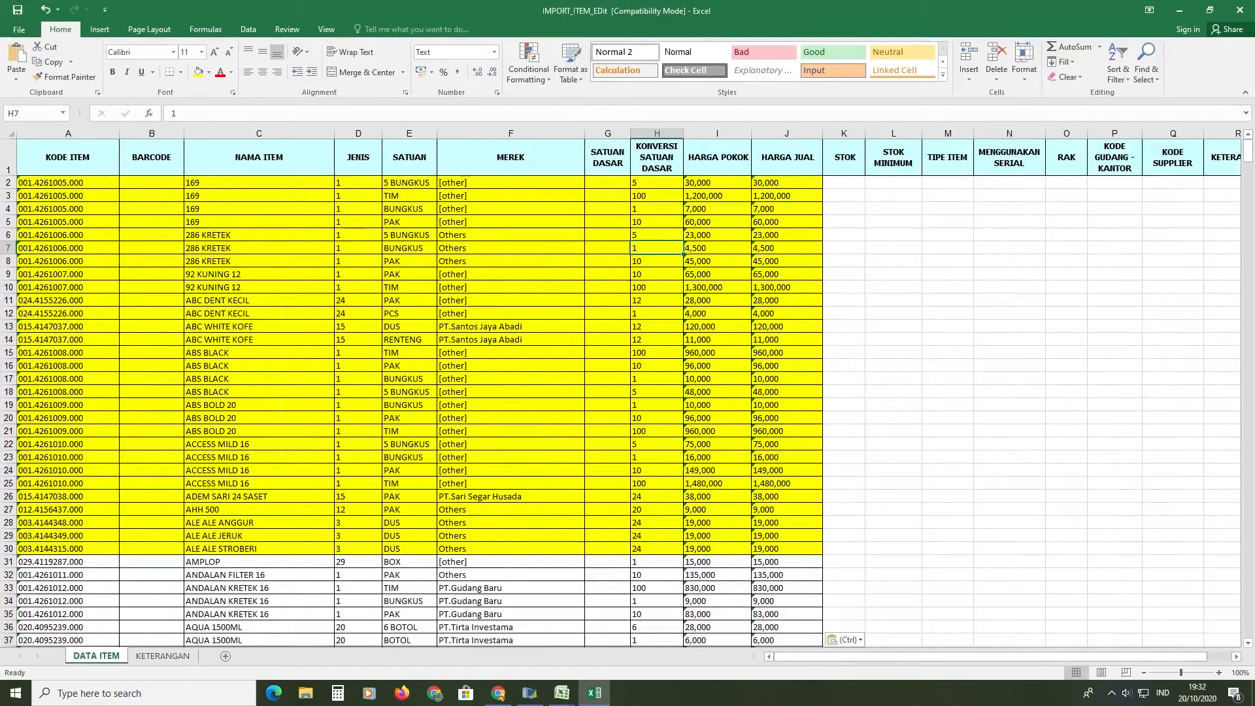
click(259, 183)
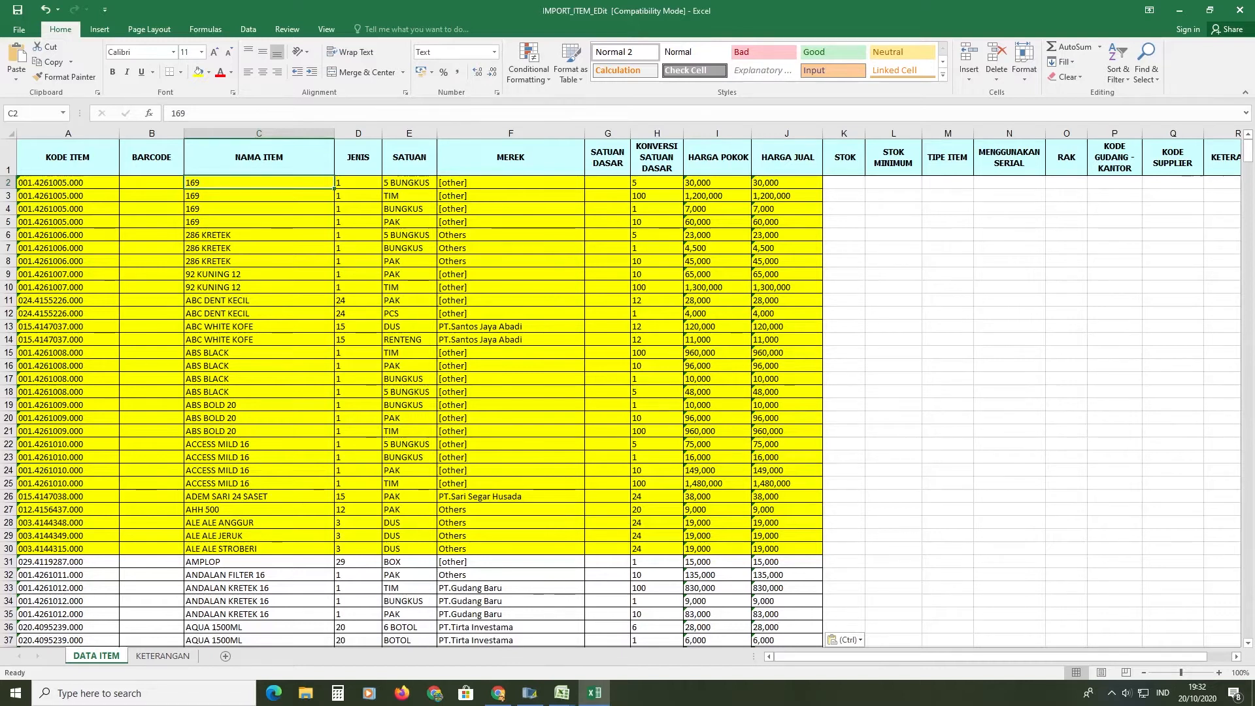
key(Down)
key(Down)
key(Down)
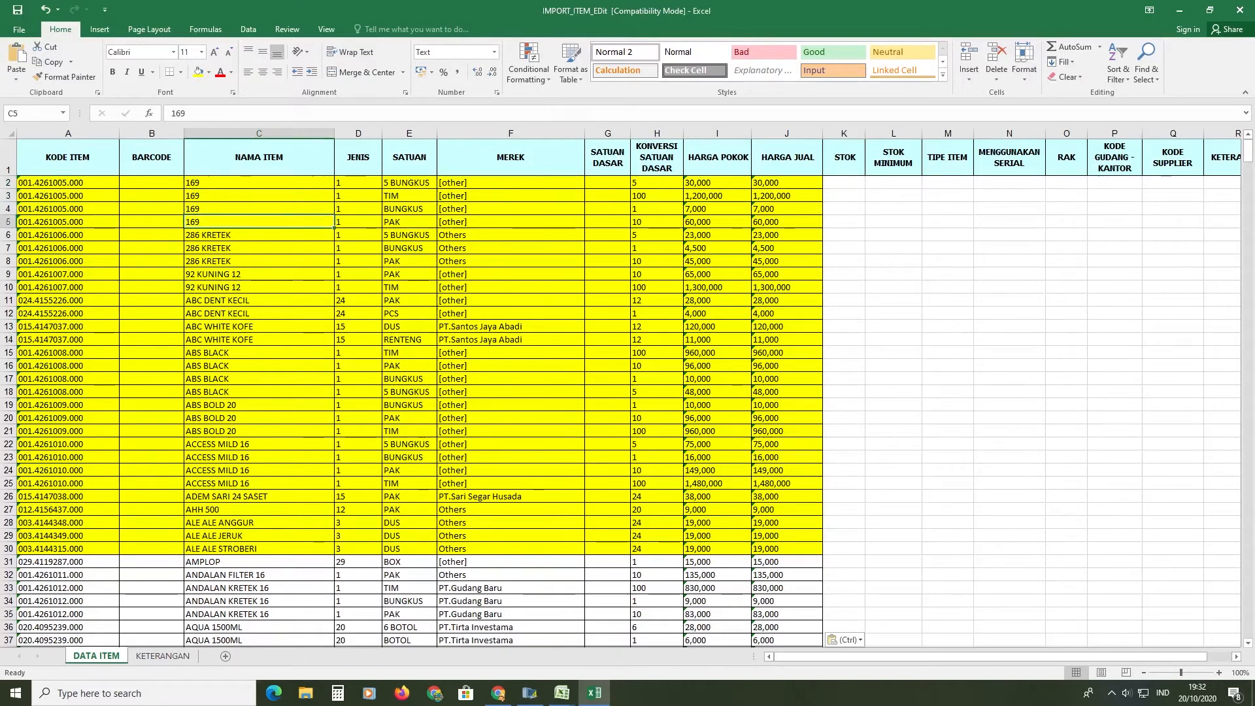
click(656, 208)
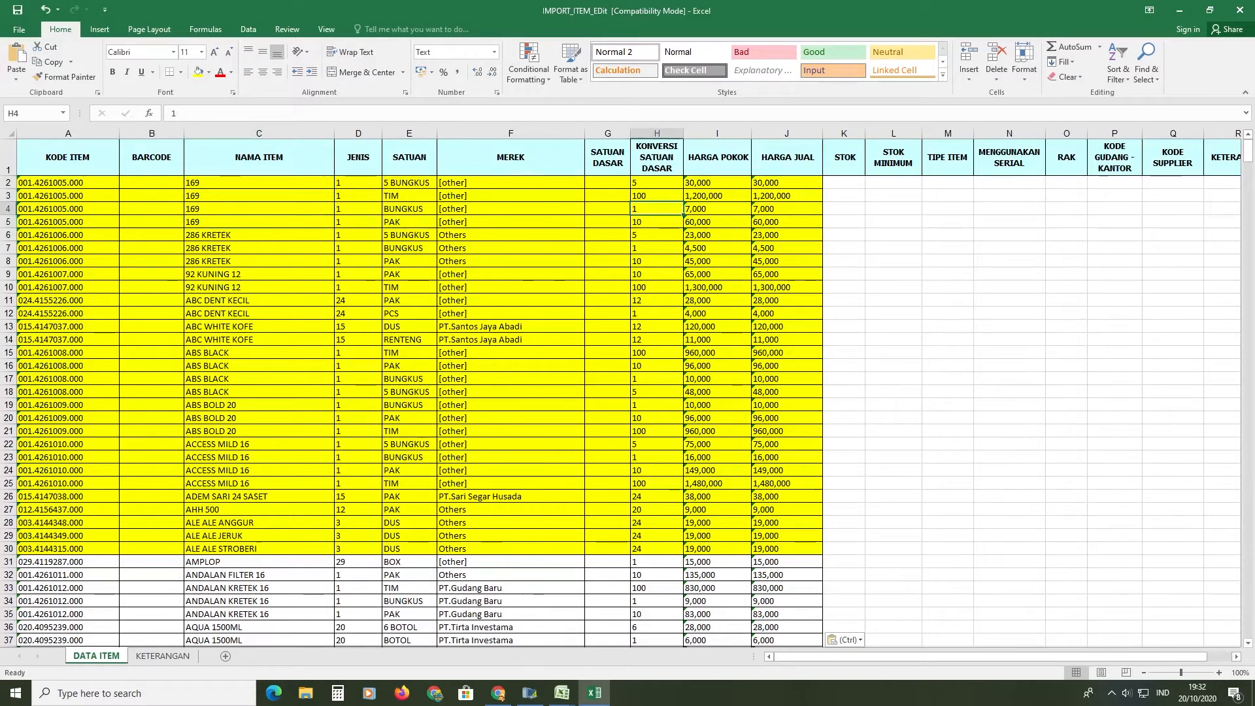
key(Up)
Enter 20 as the STOK MINIMUM of the first item row, in cell L2.
click(893, 183)
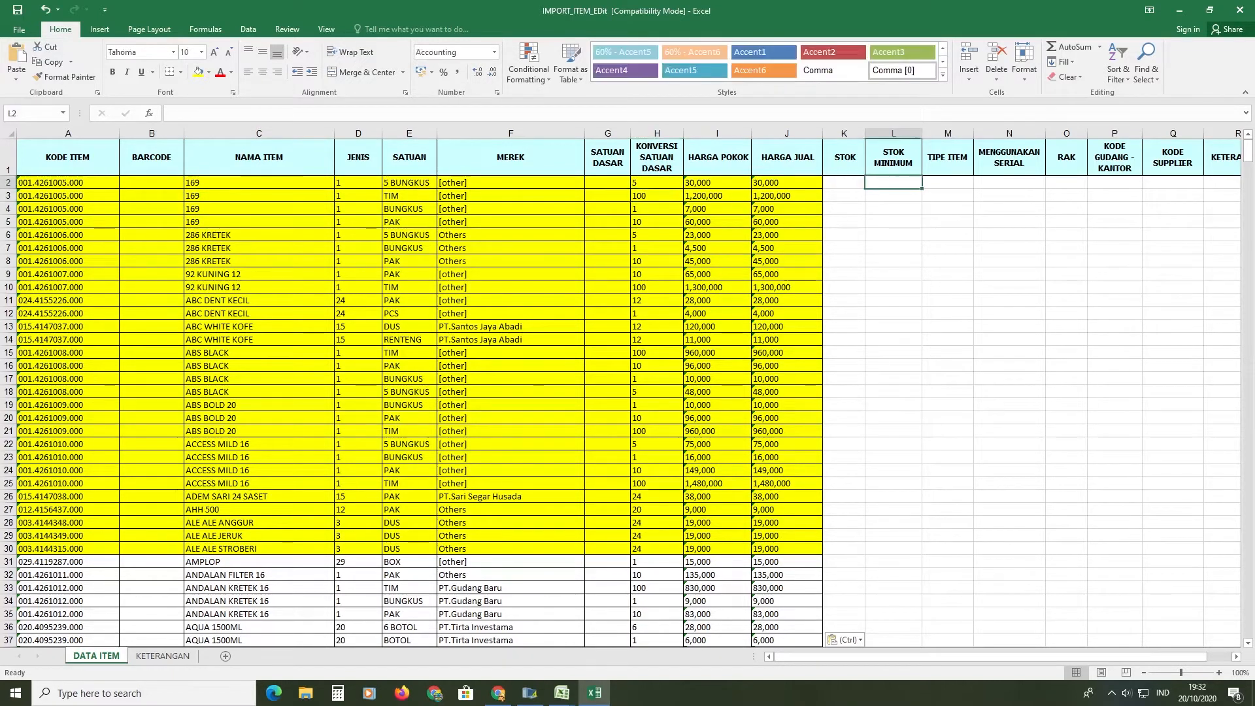
text(20)
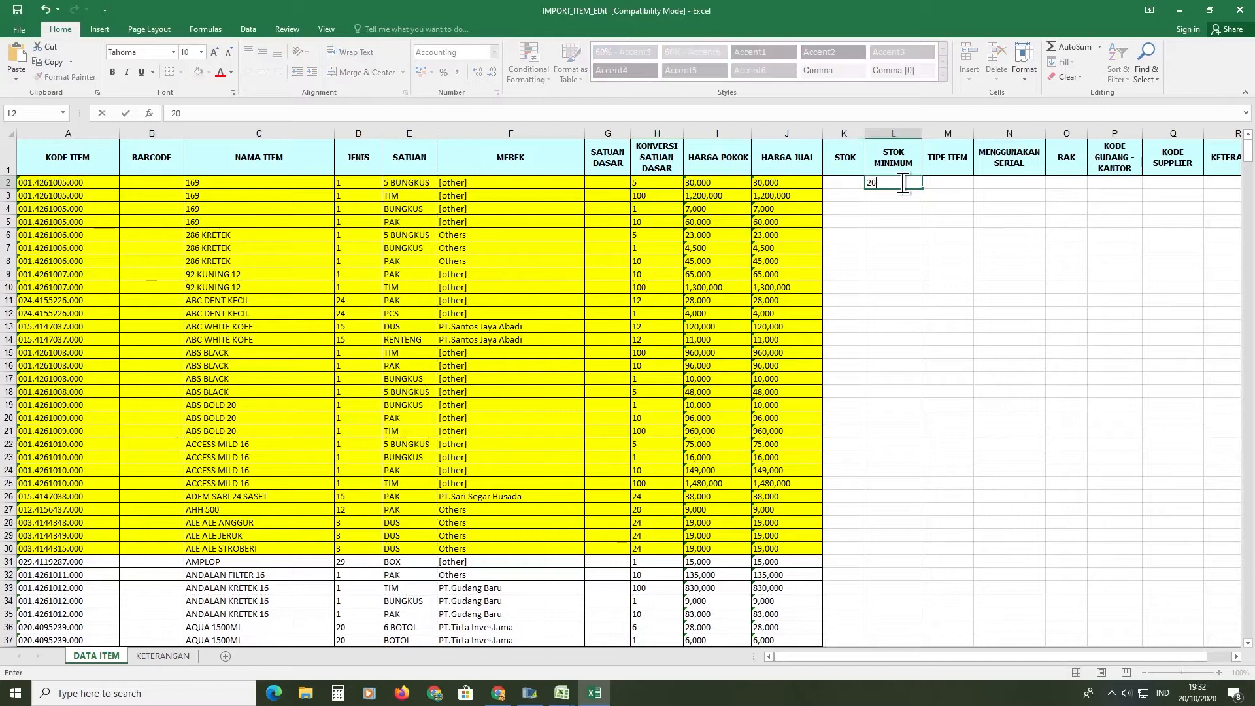
key(Return)
key(Up)
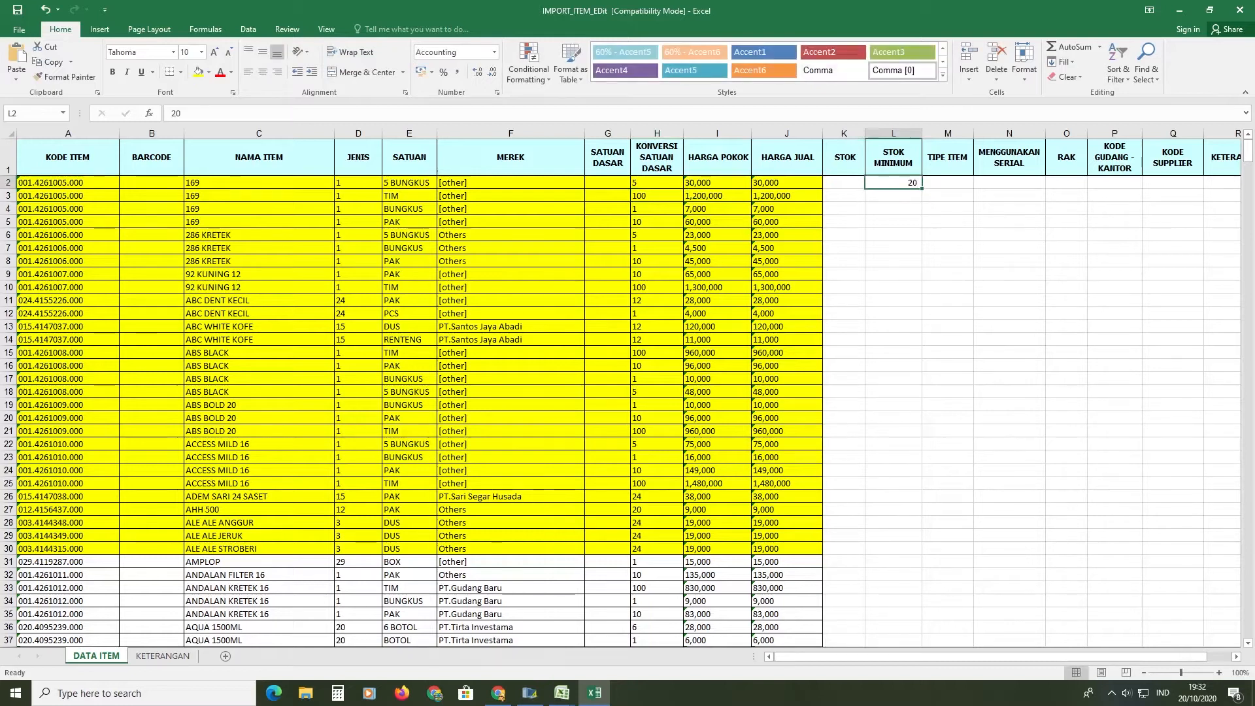
Set STOK MINIMUM to 1 for every item row, filling from L2 down to row 826.
text(1)
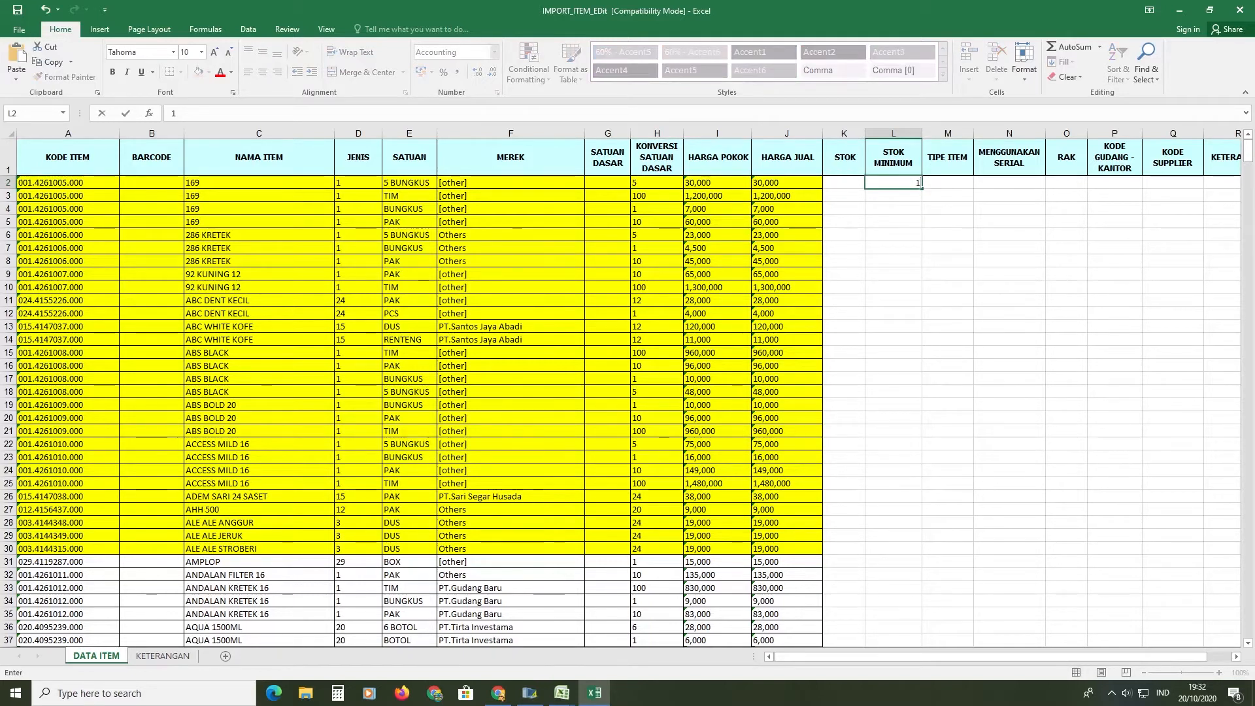
drag(922, 189, 920, 252)
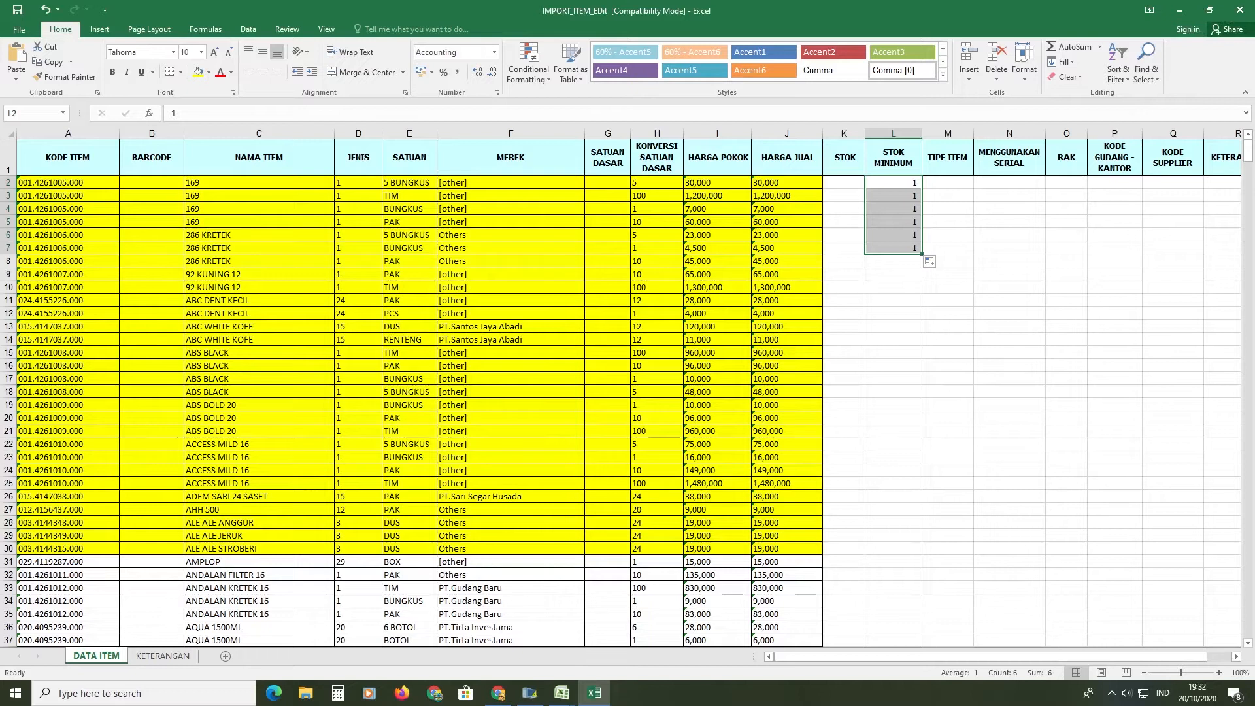
drag(921, 254, 915, 229)
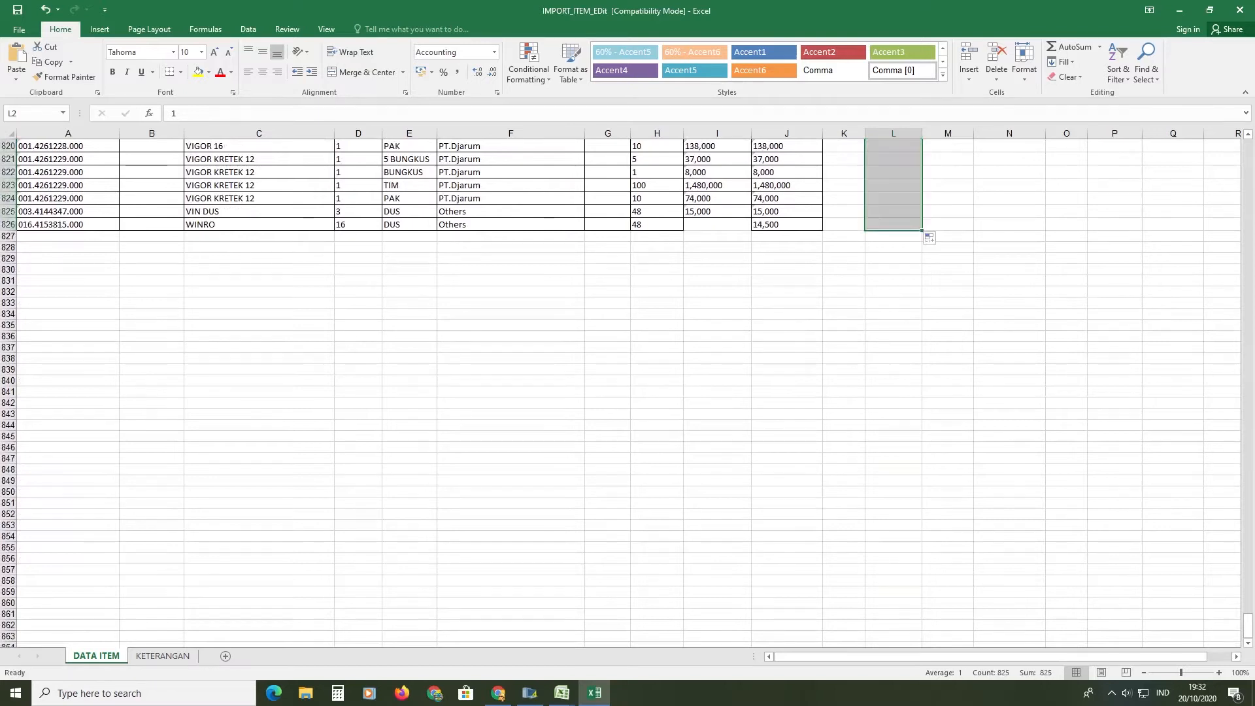
click(787, 325)
scroll(787, 325, up, 15)
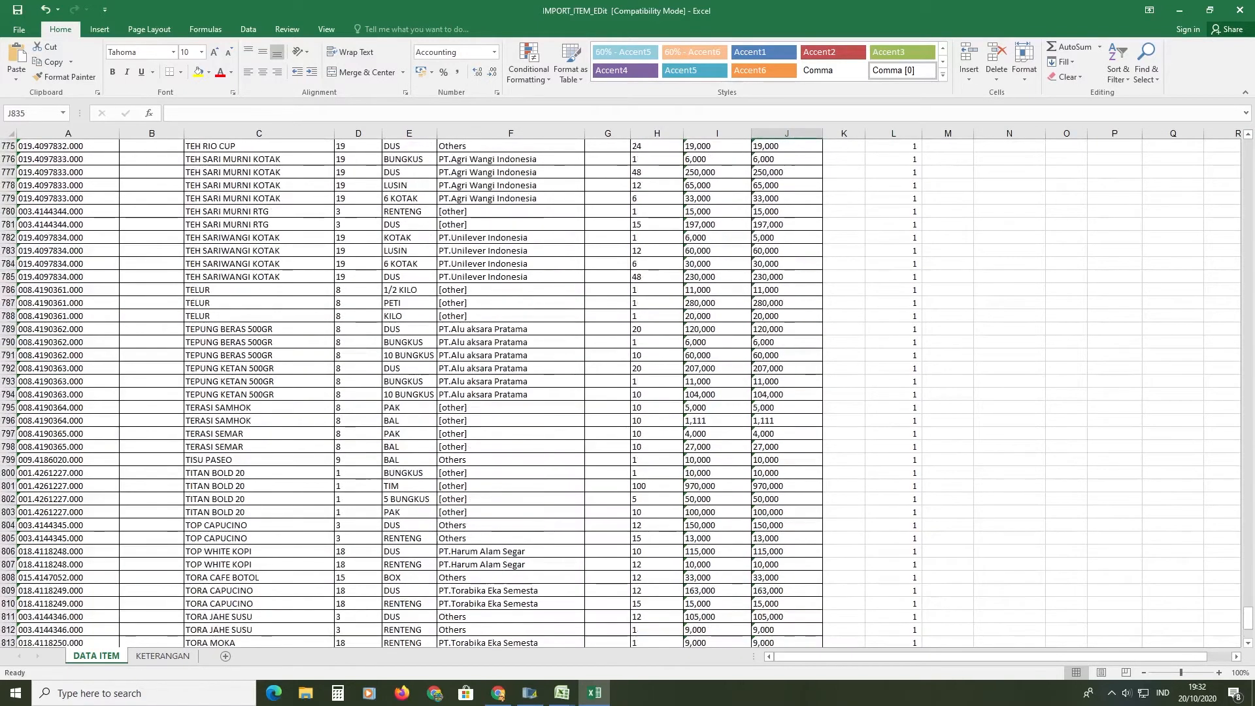
scroll(787, 324, down, 5)
scroll(787, 324, down, 6)
click(717, 381)
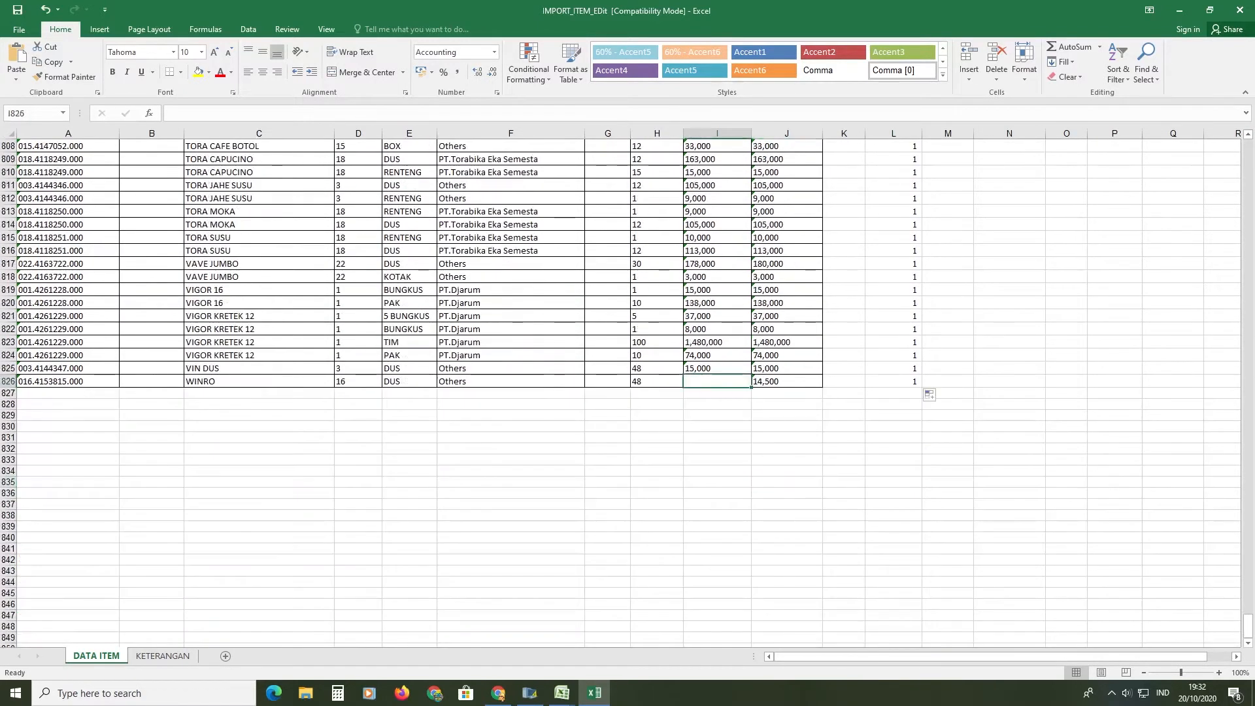
scroll(717, 381, up, 20)
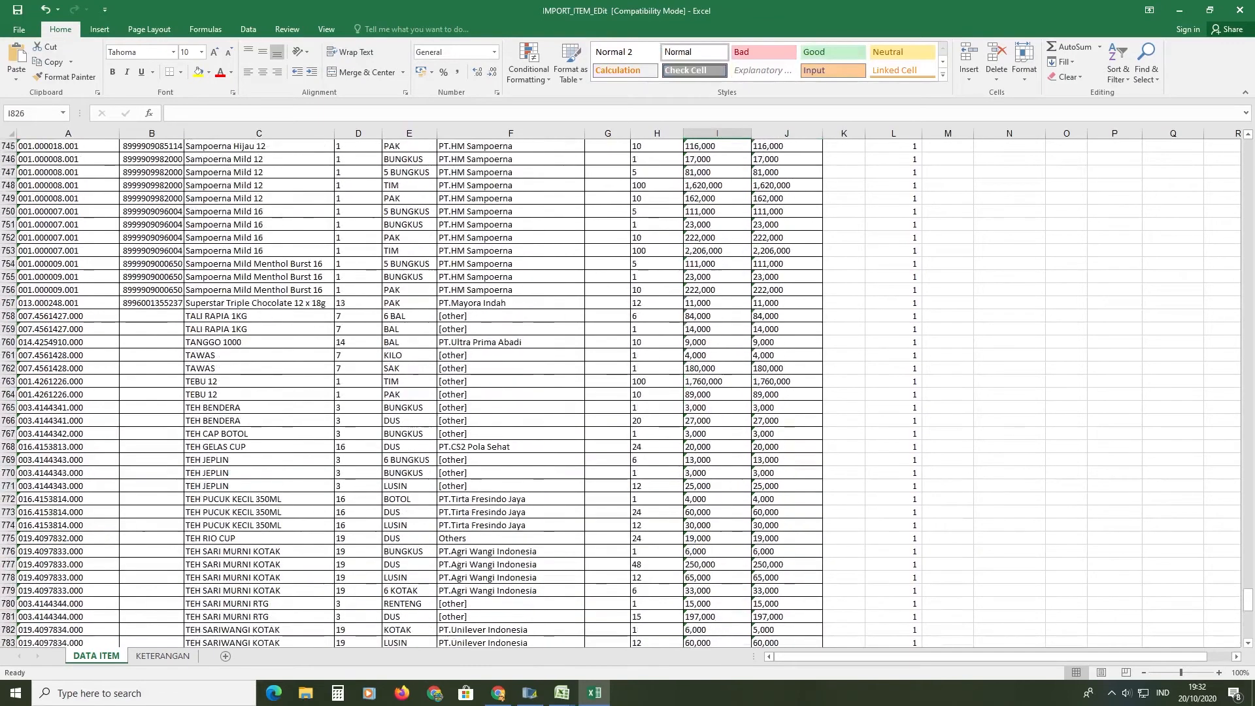
drag(1248, 559, 1248, 149)
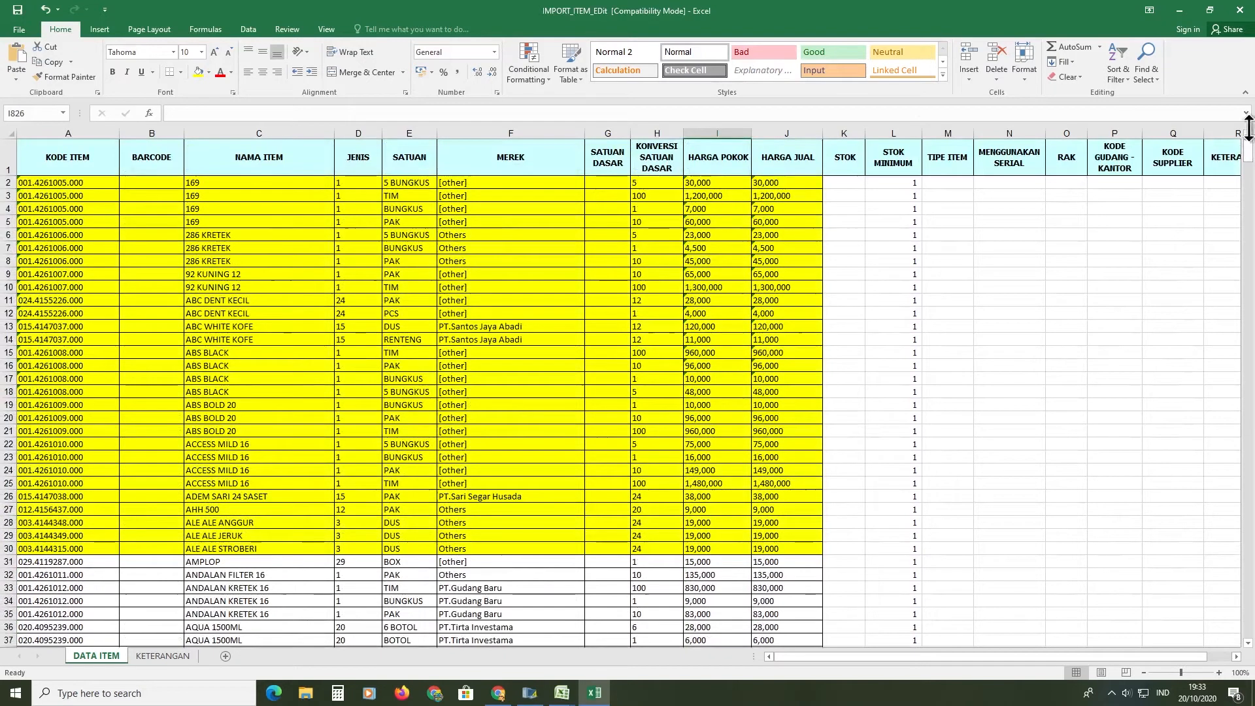
Consult the IMPORT_ITEM sample's TIPE ITEM column, and set TIPE ITEM to 1 from M2 down to row 826 in IMPORT_ITEM_EDit.
click(943, 183)
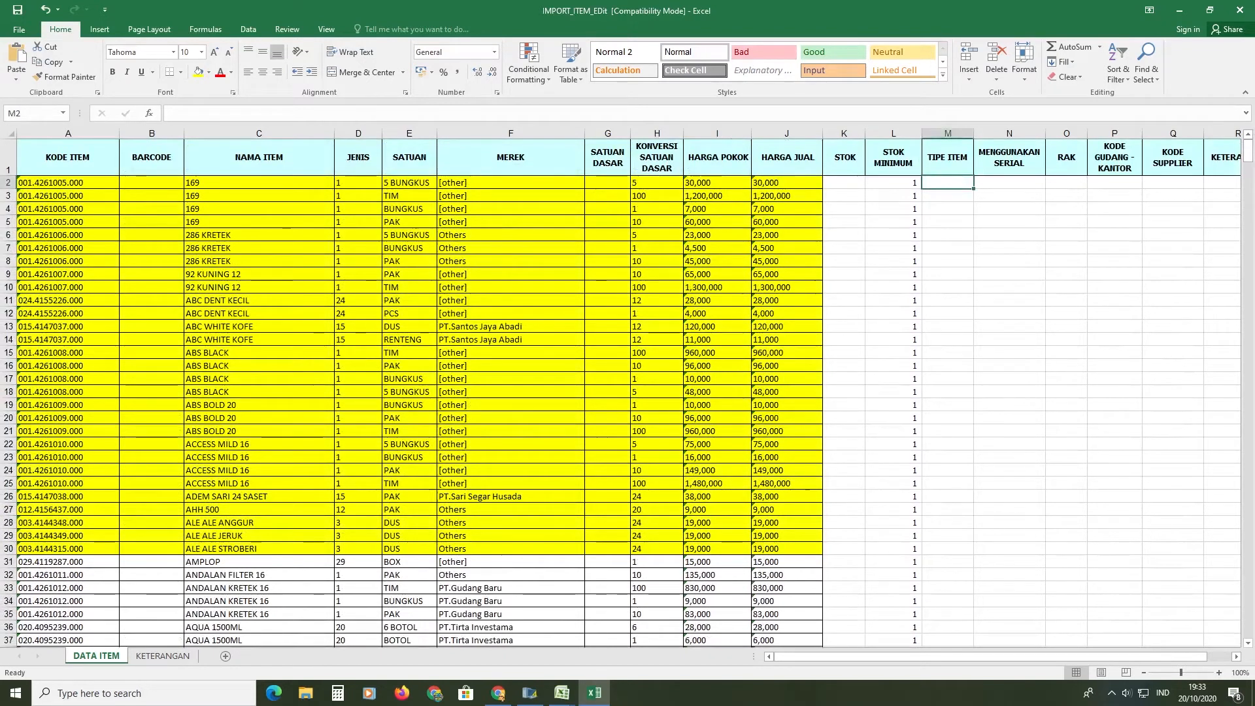
mouse_move(561, 693)
click(487, 636)
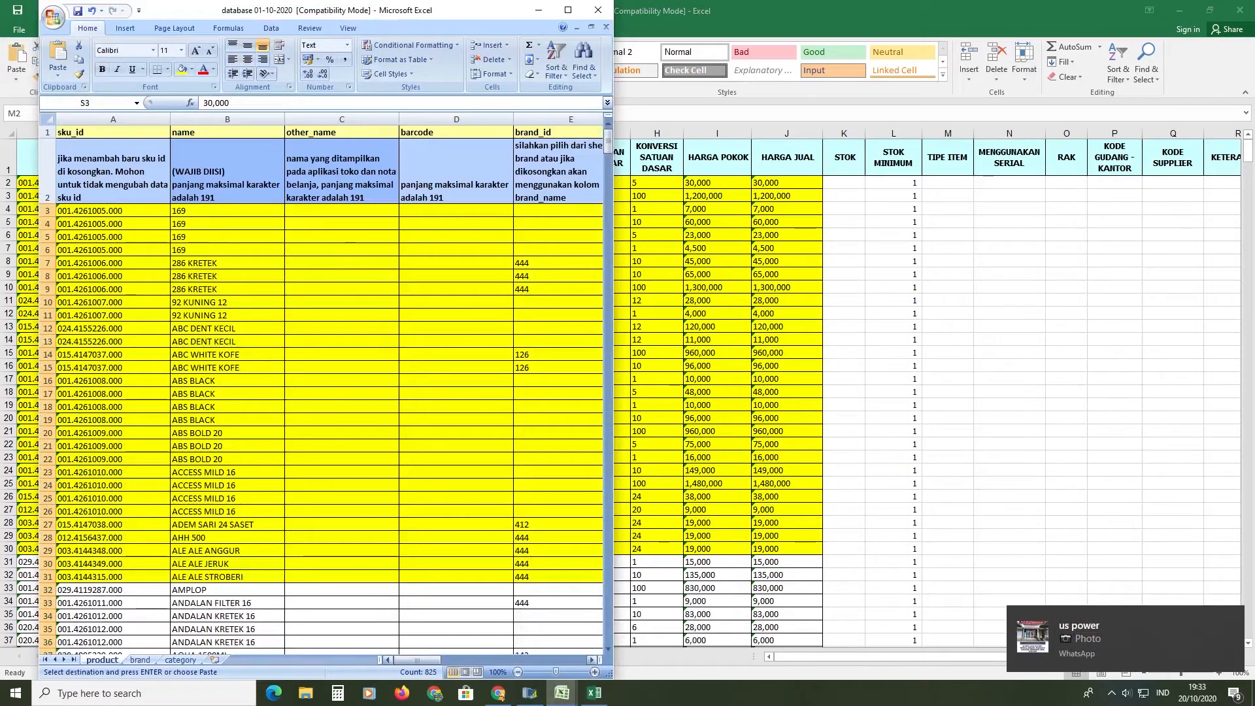
mouse_move(561, 693)
click(618, 638)
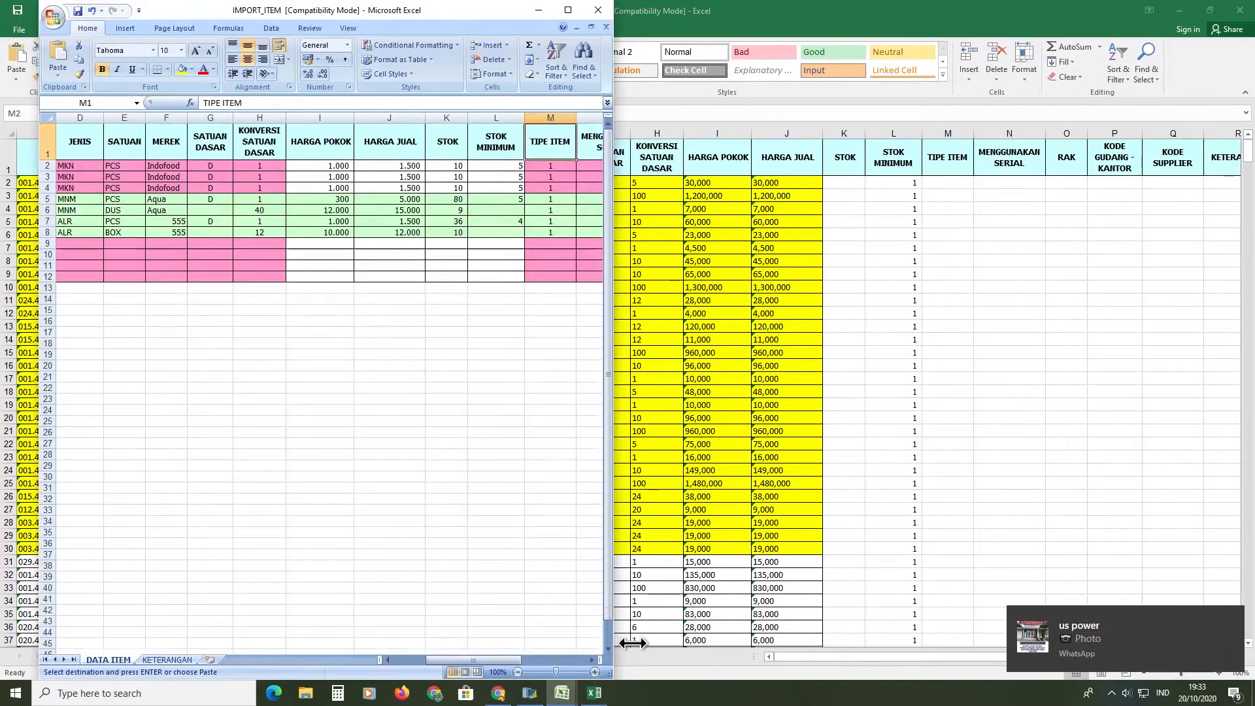
click(953, 183)
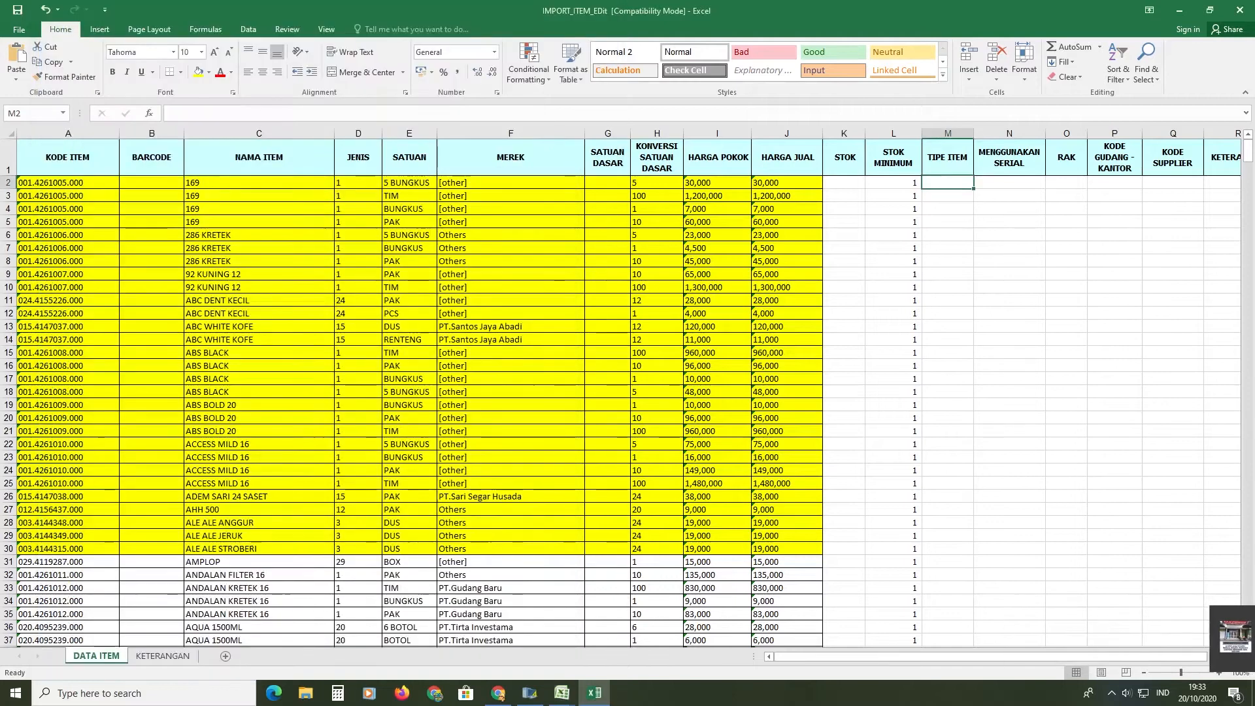
text(1)
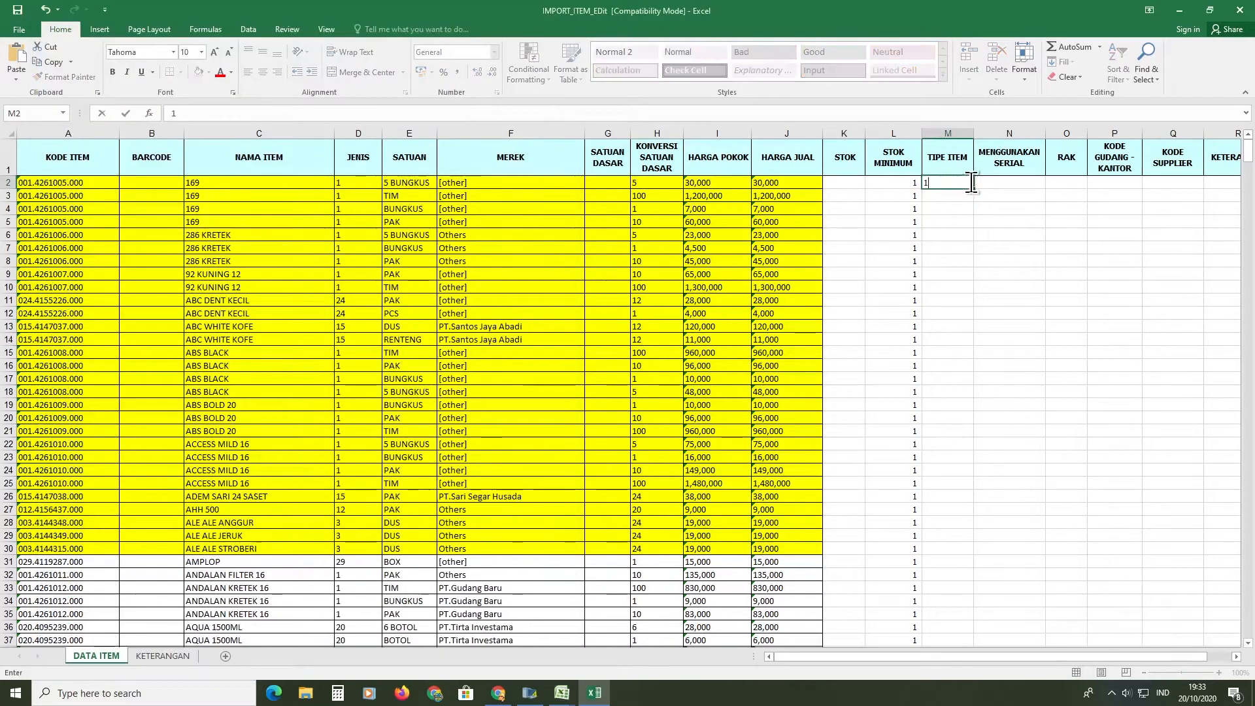
drag(974, 189, 974, 631)
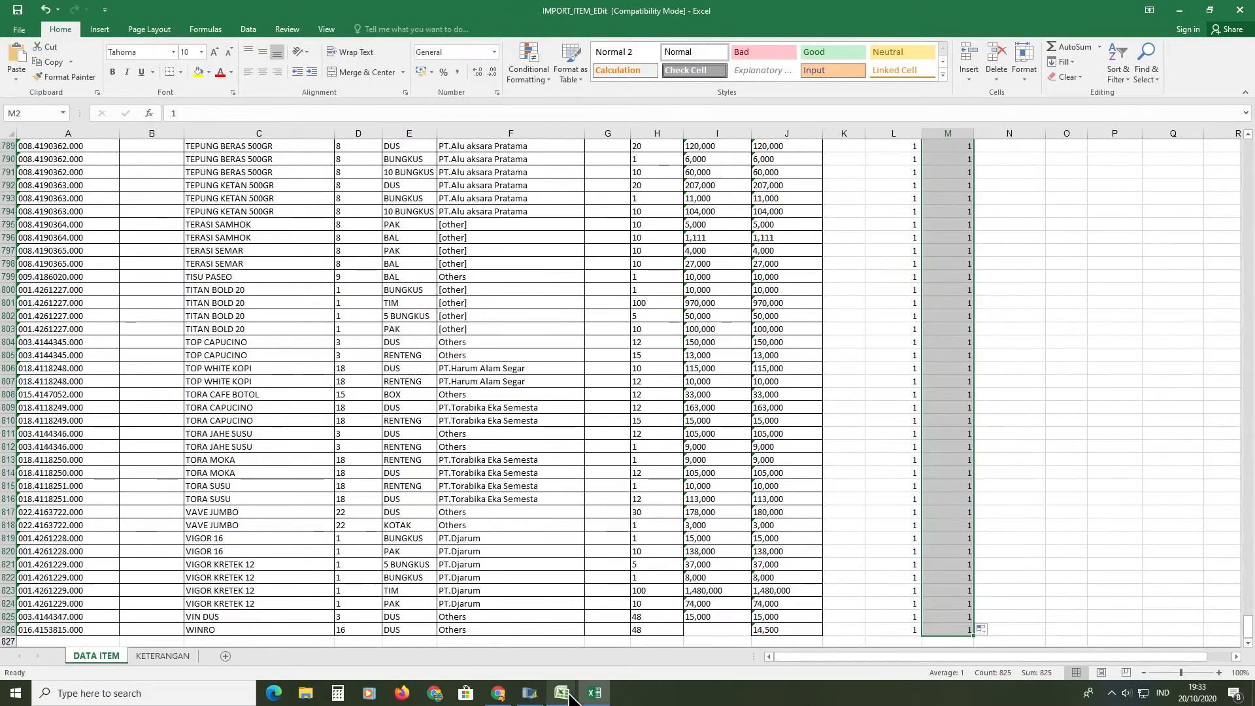
Set MENGGUNAKAN SERIAL to N for every item row, filling from N2 down to row 826.
mouse_move(577, 697)
click(647, 647)
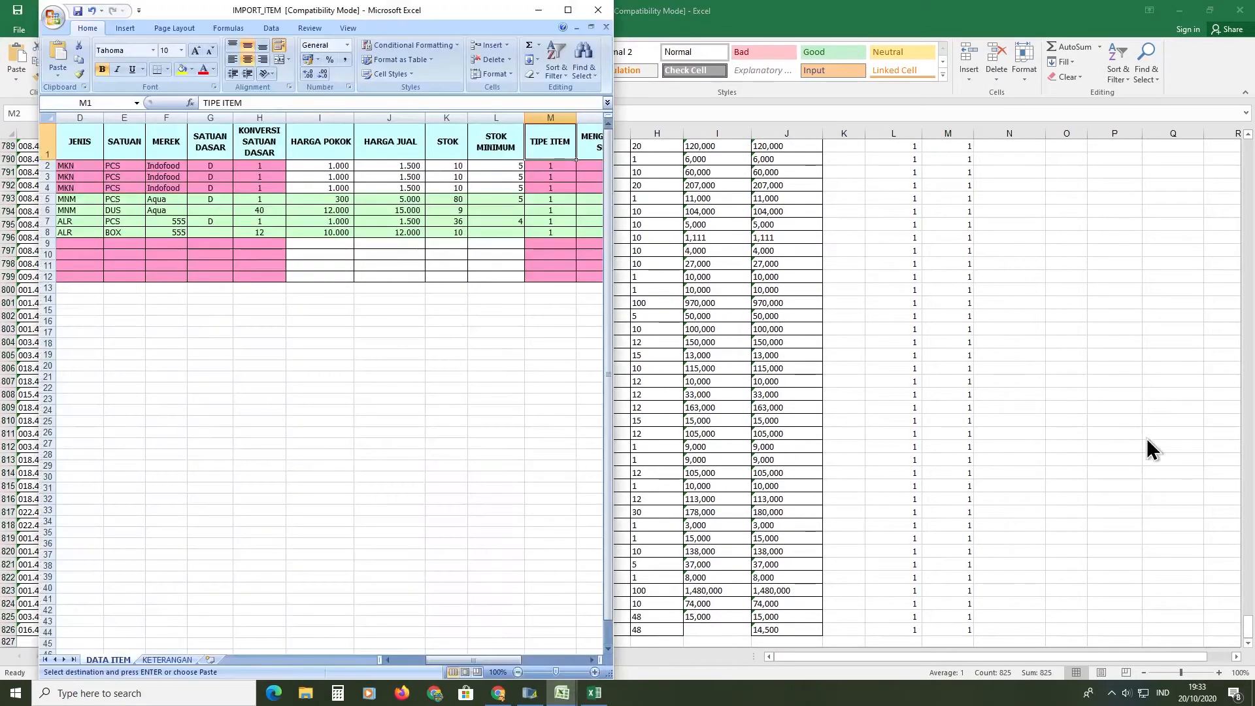
click(1247, 624)
drag(1247, 626, 1232, 139)
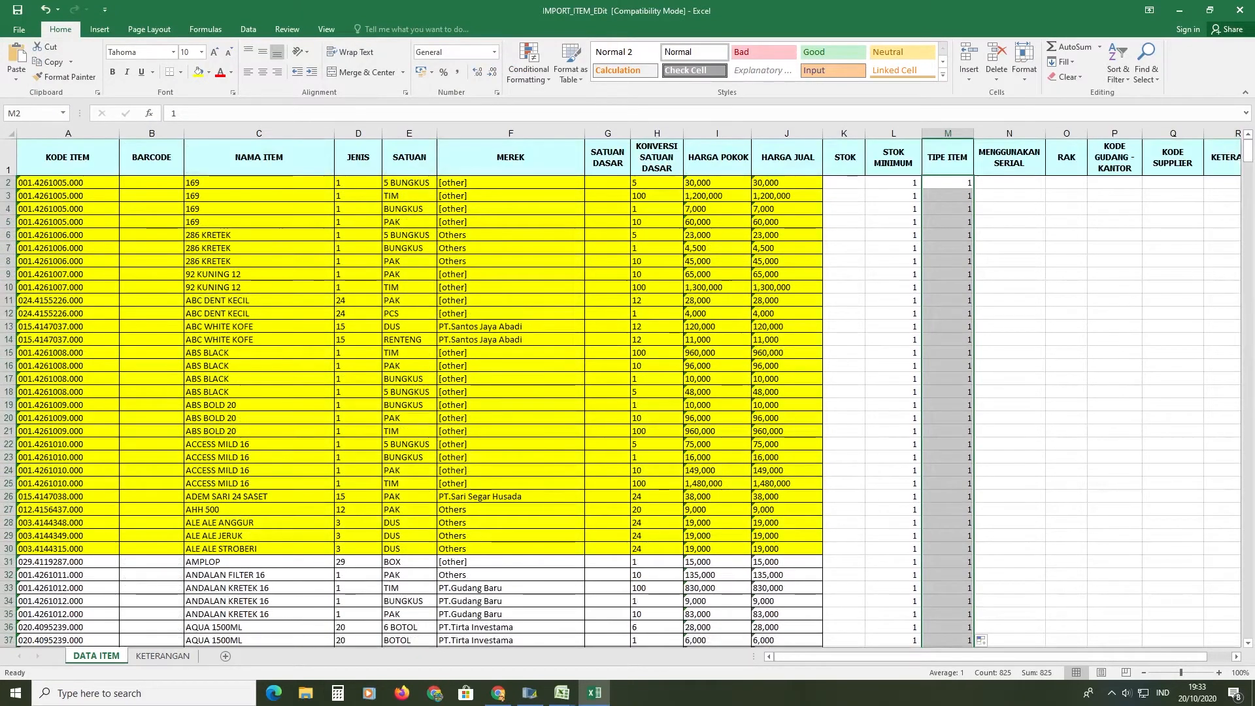
click(1009, 183)
text(N)
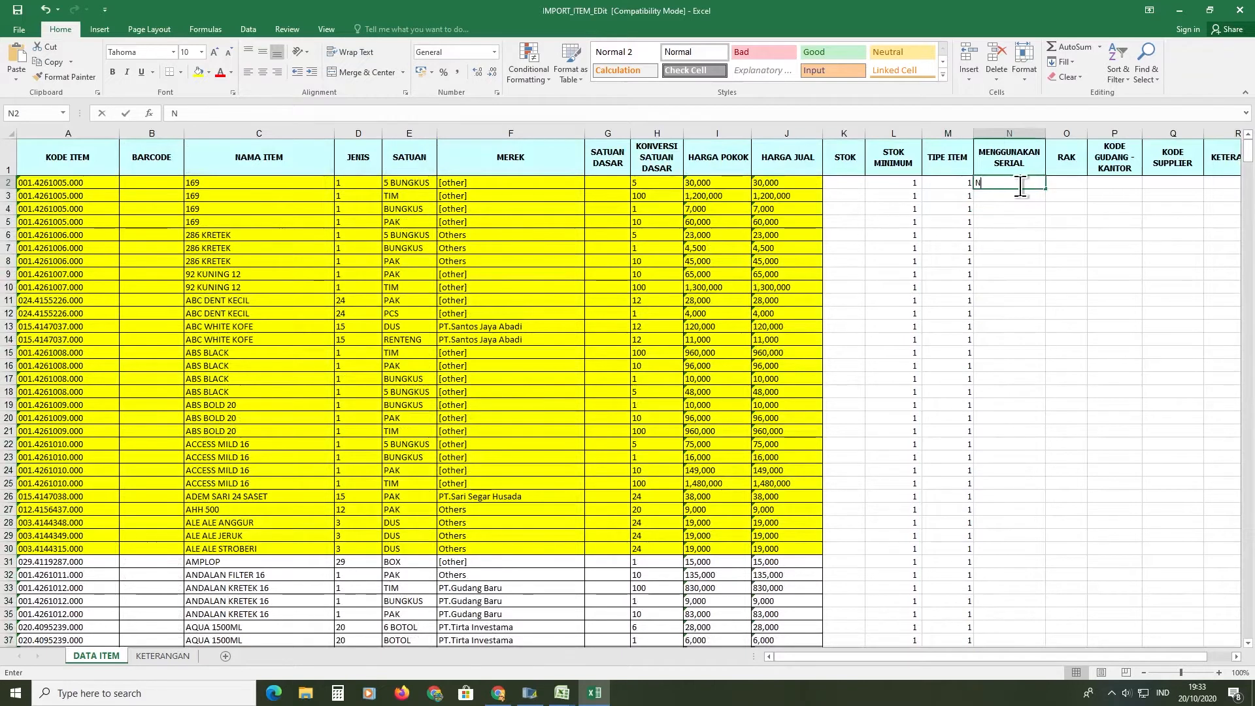
key(Down)
key(Down)
key(Down)
key(Down)
click(1010, 183)
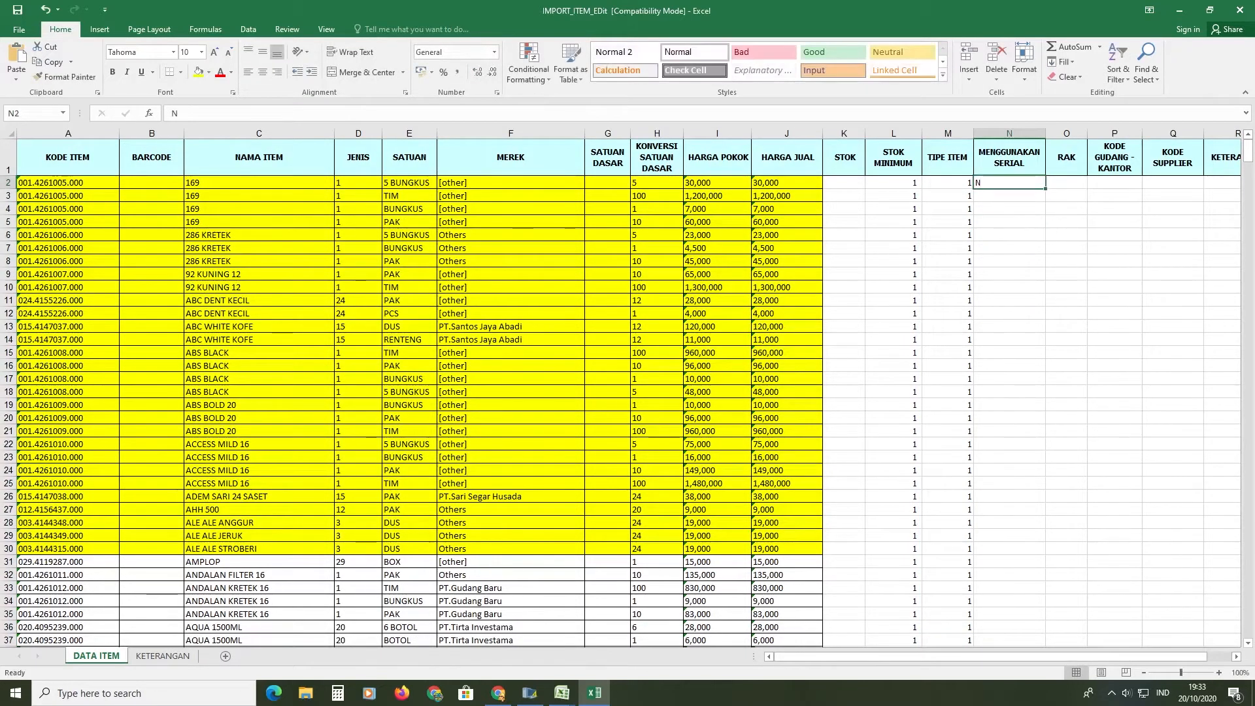
mouse_move(1045, 188)
mouse_down()
mouse_move(1046, 644)
mouse_move(1046, 608)
mouse_move(1045, 644)
mouse_move(1046, 631)
mouse_up()
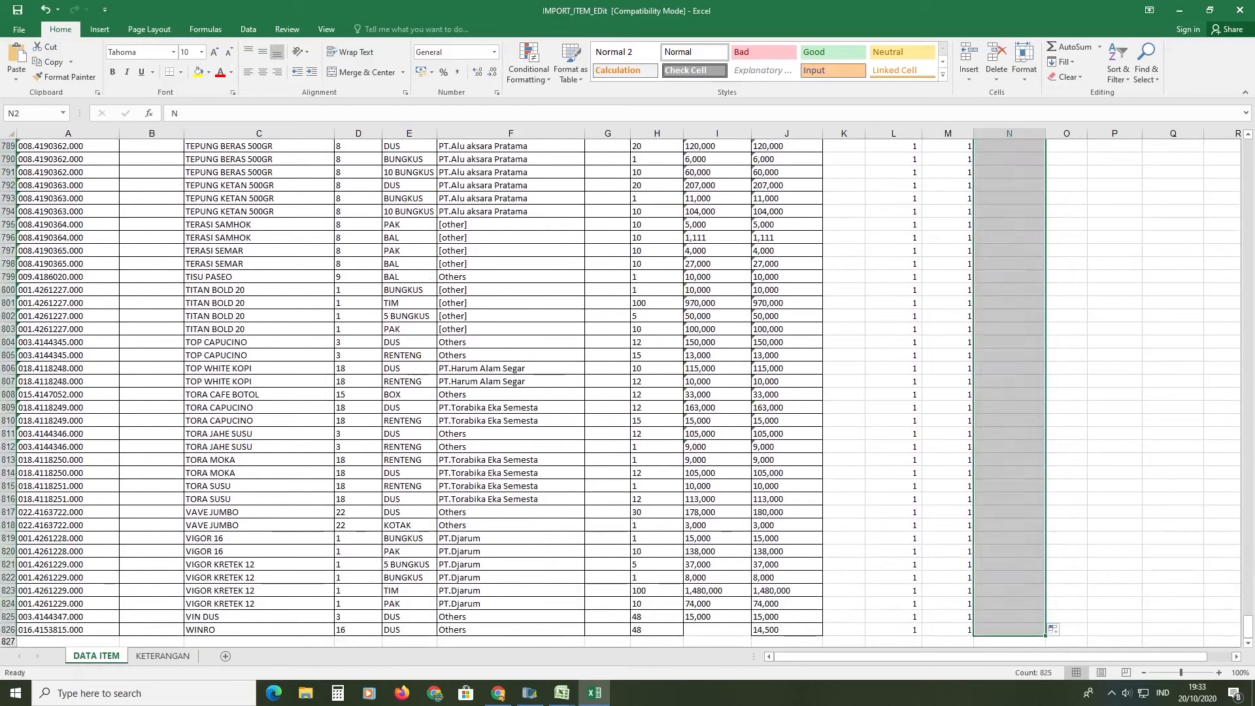
drag(1248, 626, 1242, 85)
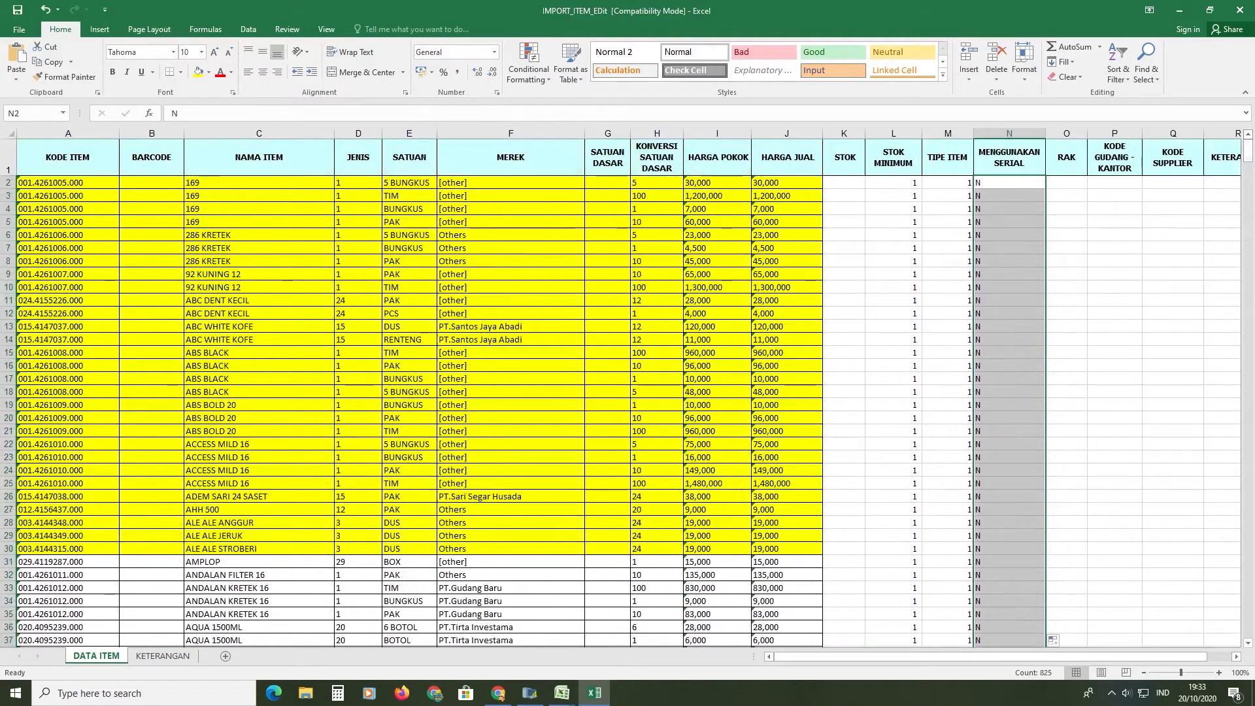
Go over the RAK and KODE GUDANG - KANTOR columns and look across the product sheet of database 01-10-2020 up to its semi_grosir columns.
click(1066, 183)
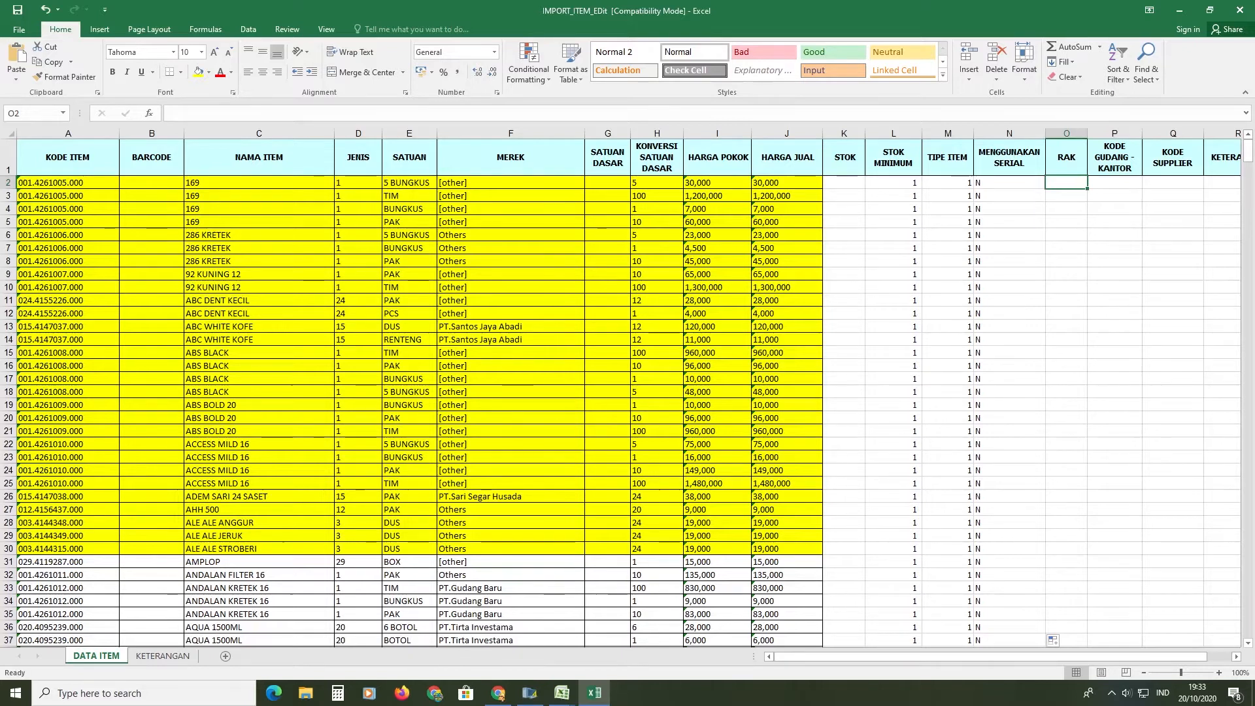
click(1114, 183)
click(1114, 158)
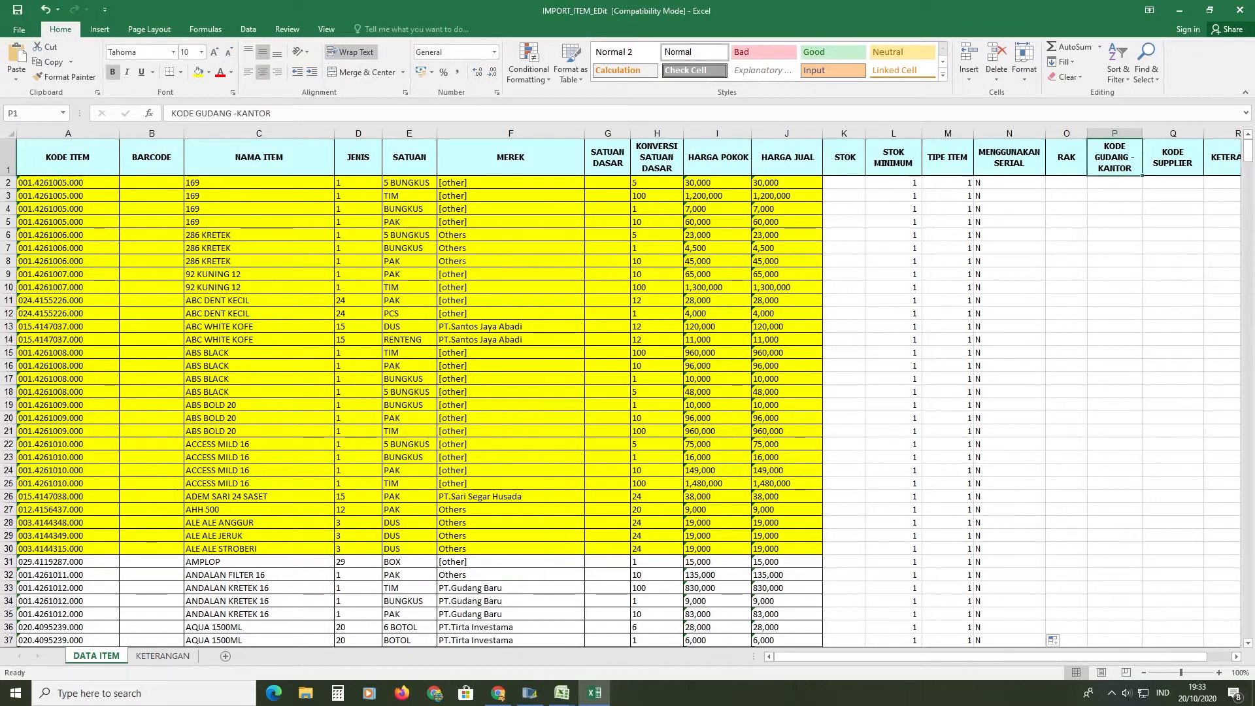
click(1114, 196)
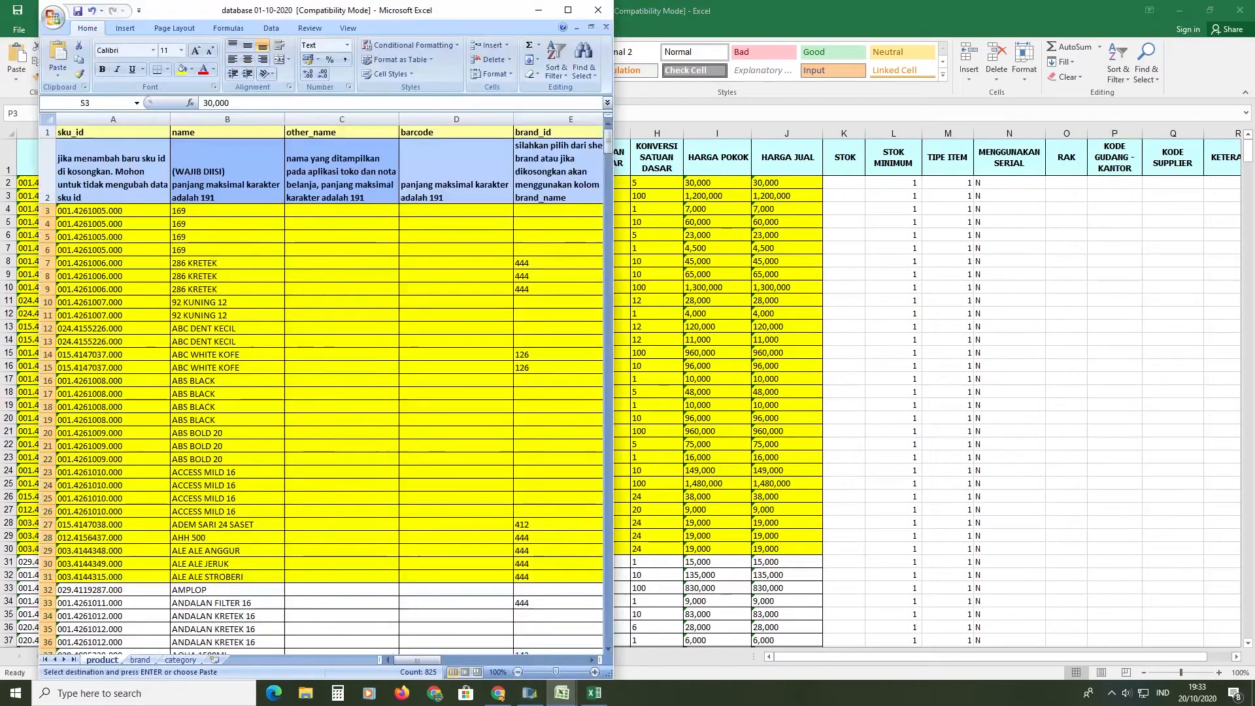
click(527, 657)
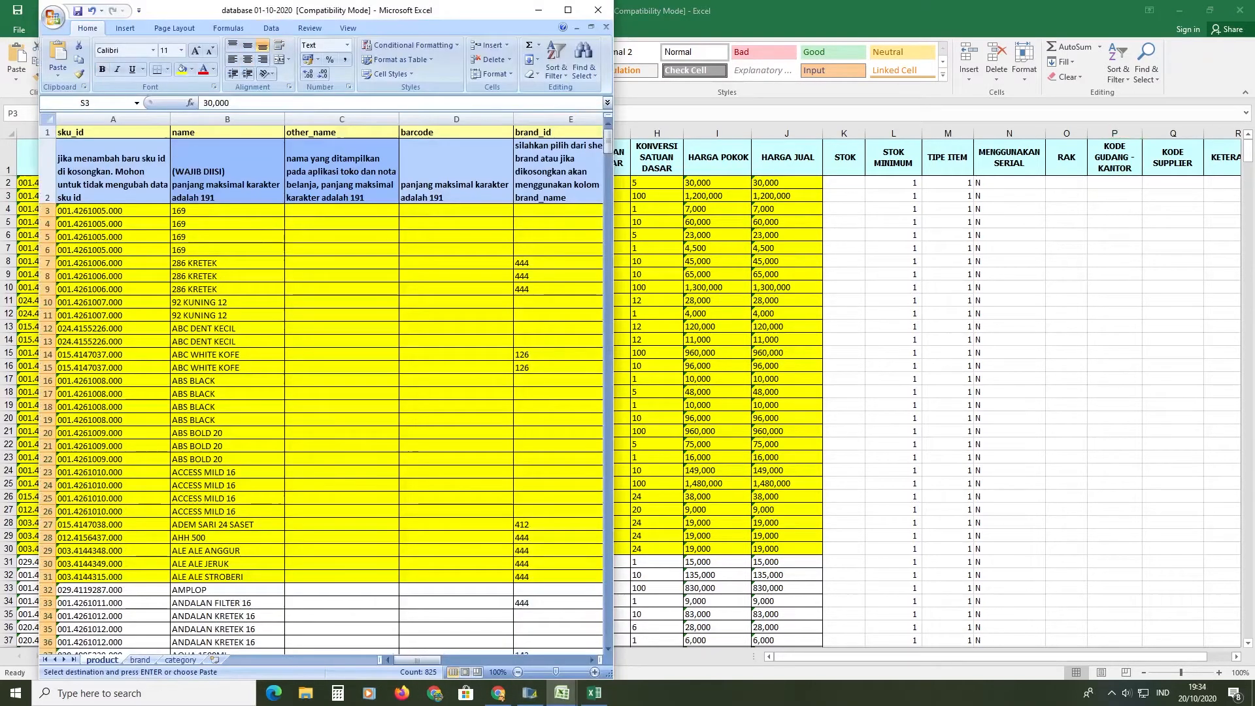
scroll(594, 661, right, 6)
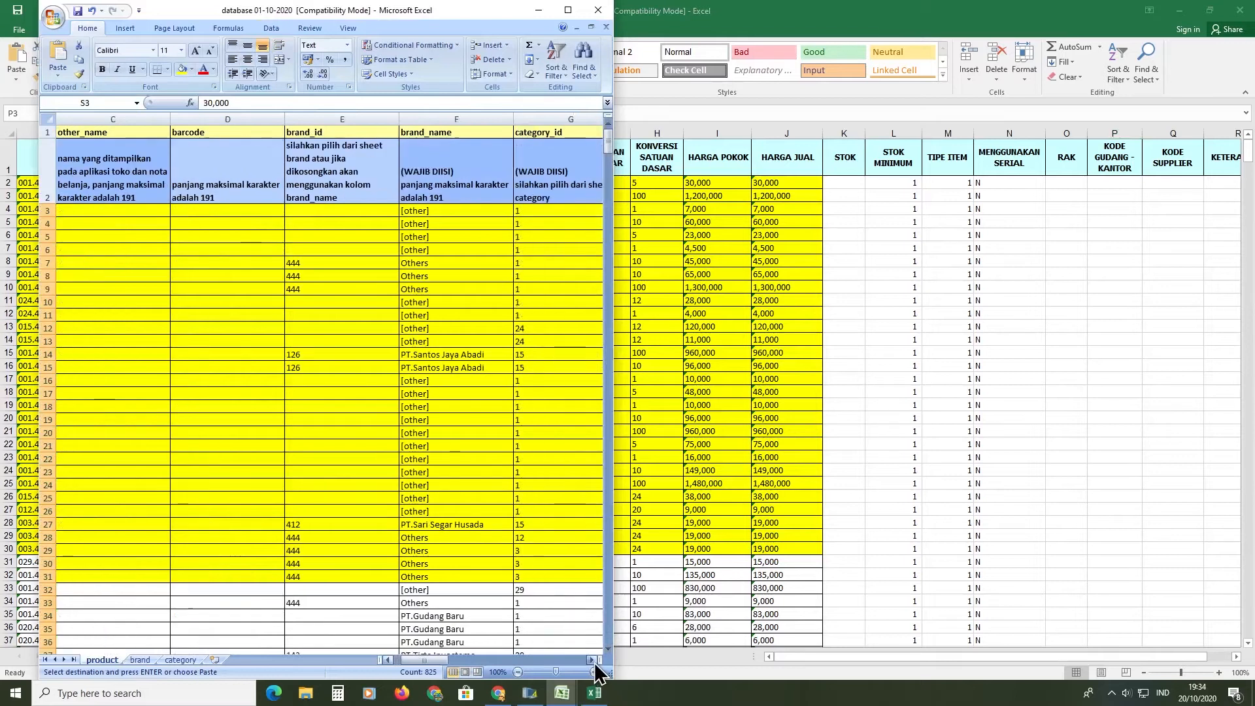
scroll(593, 661, right, 8)
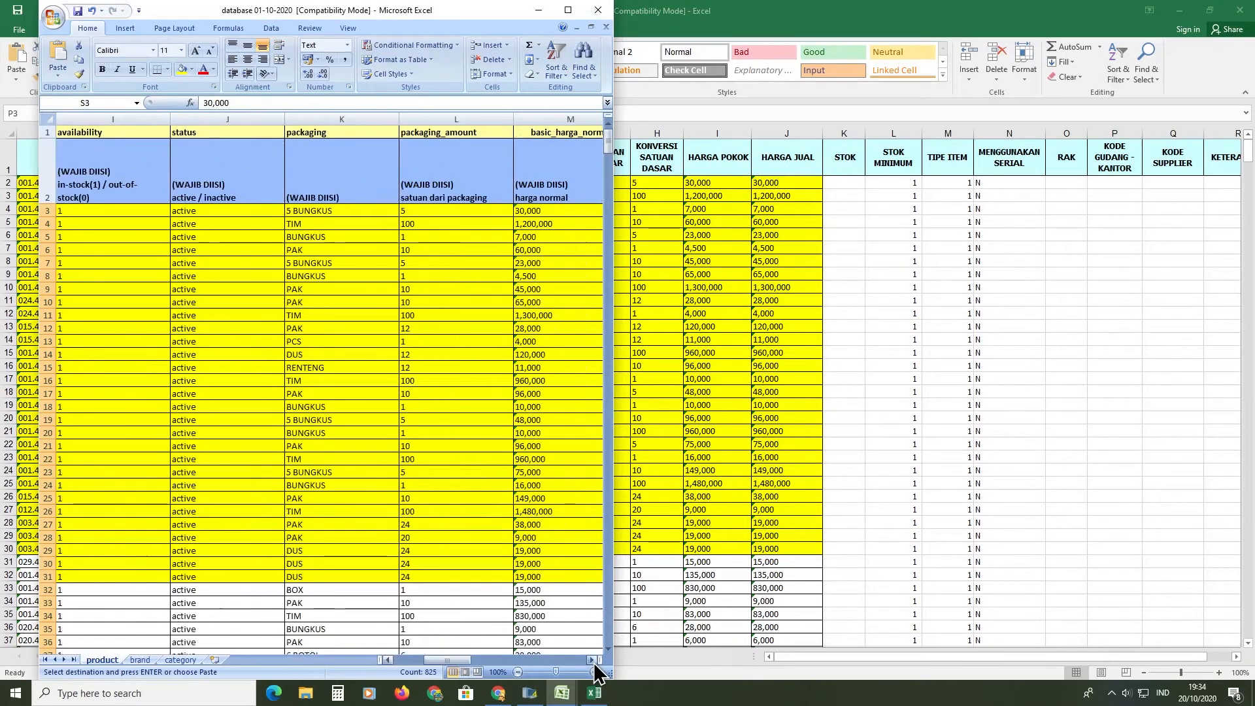
scroll(594, 662, right, 3)
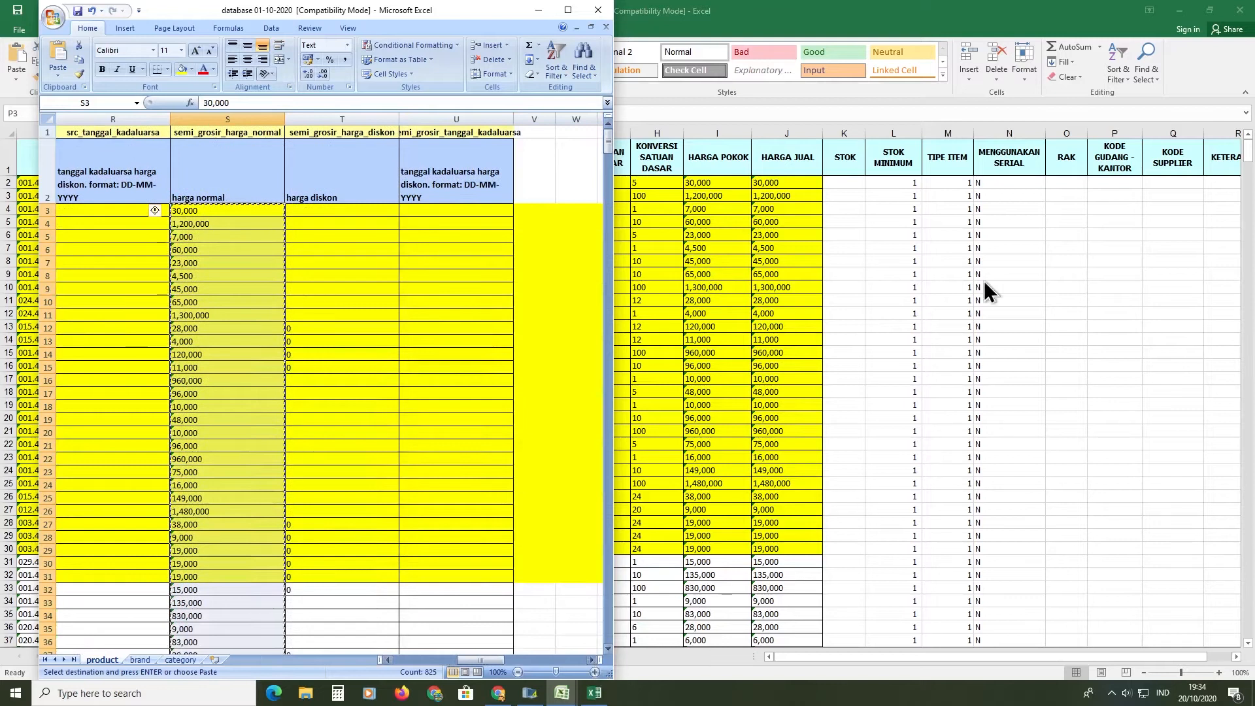
Enter UTM as the KODE GUDANG - KANTOR in P2 of IMPORT_ITEM_EDit and fill it down to row 115.
click(1131, 181)
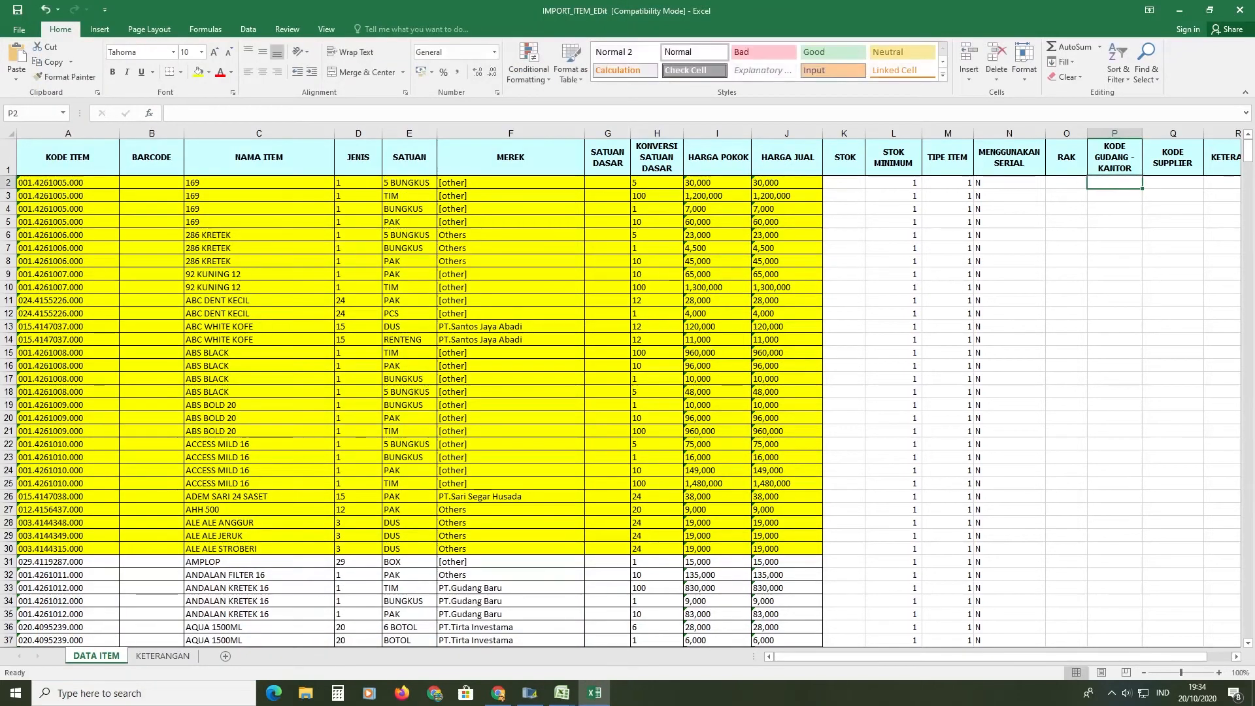
text(U)
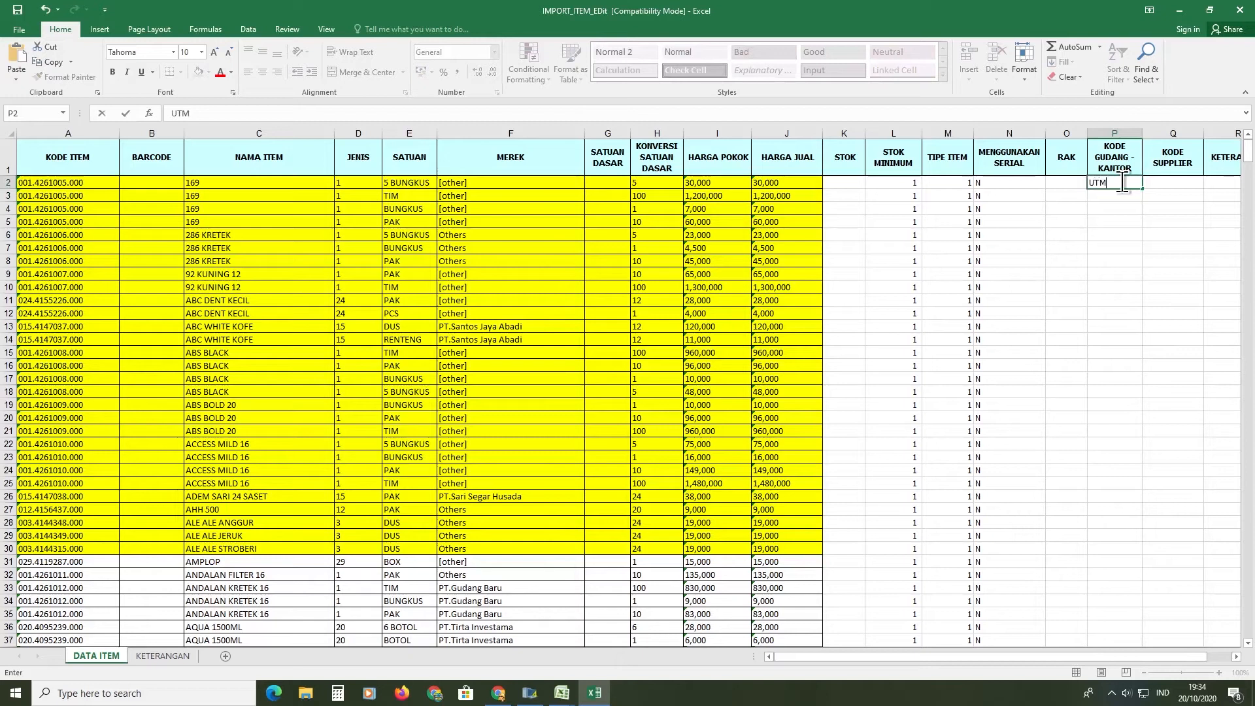
text(TM)
key(Return)
key(Up)
drag(1142, 188, 1143, 583)
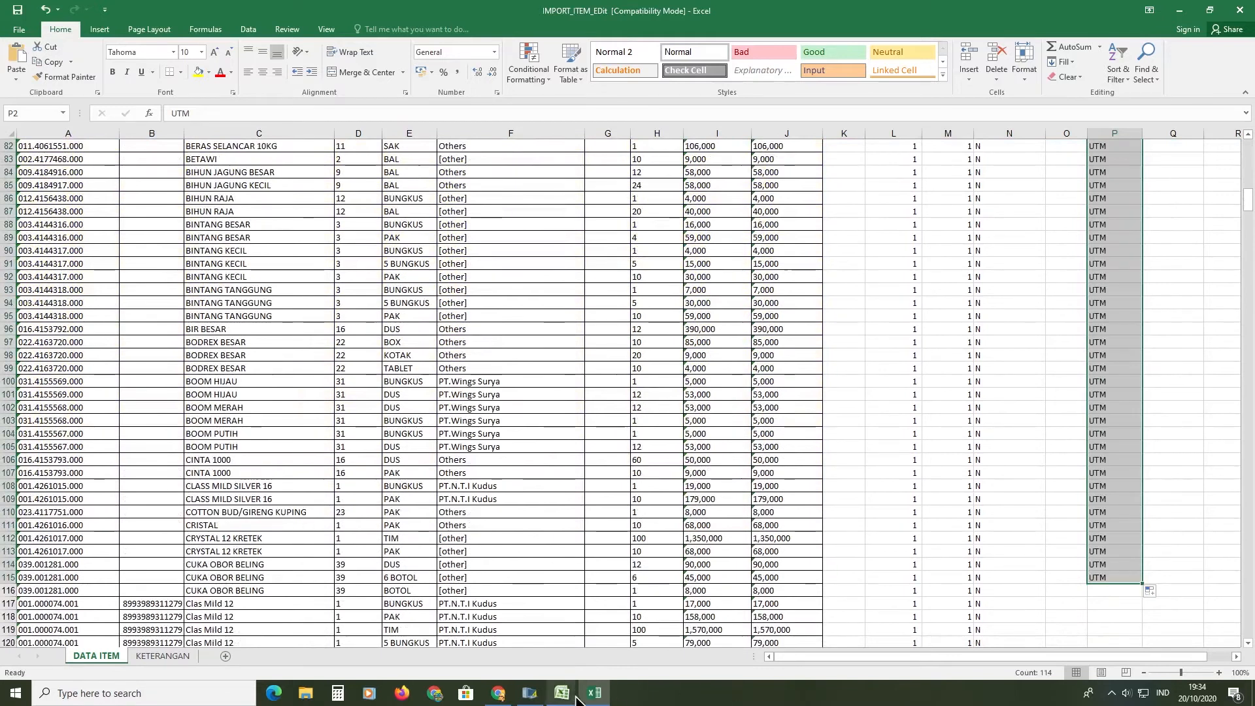
Check the IMPORT_ITEM sample's KODE GUDANG - KANTOR column, and extend the UTM fill in IMPORT_ITEM_EDit down to row 826.
mouse_move(563, 689)
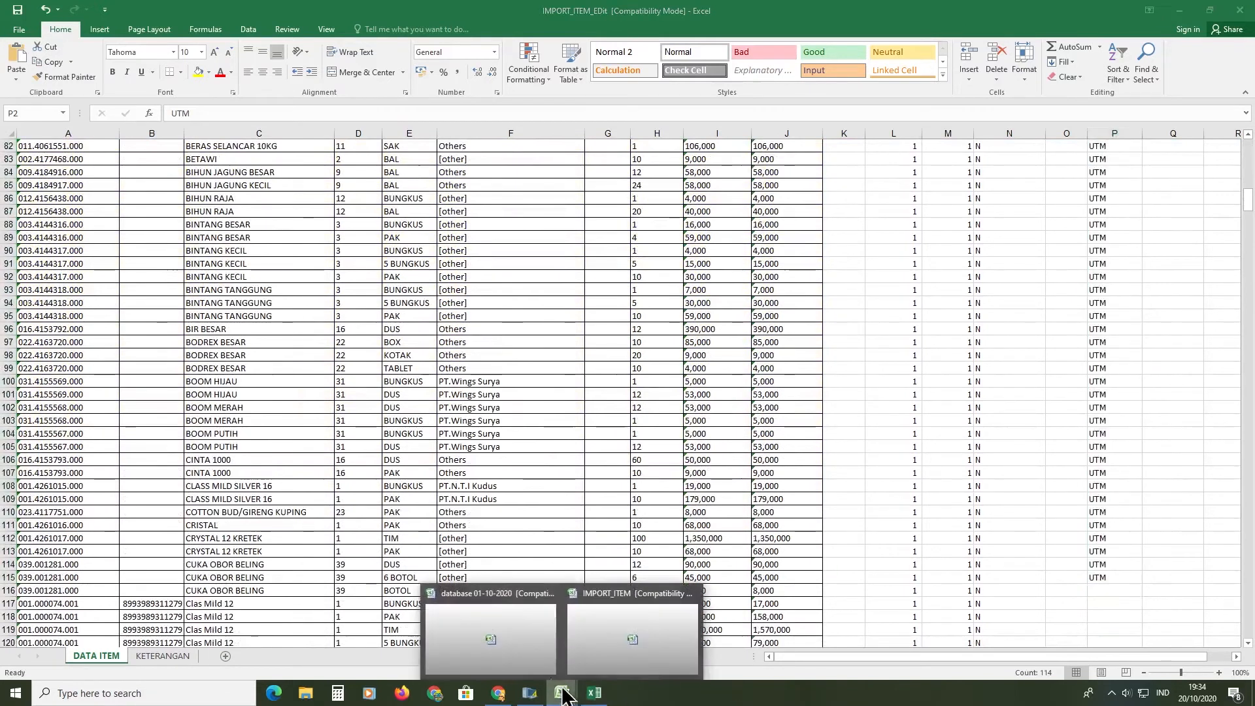
click(596, 644)
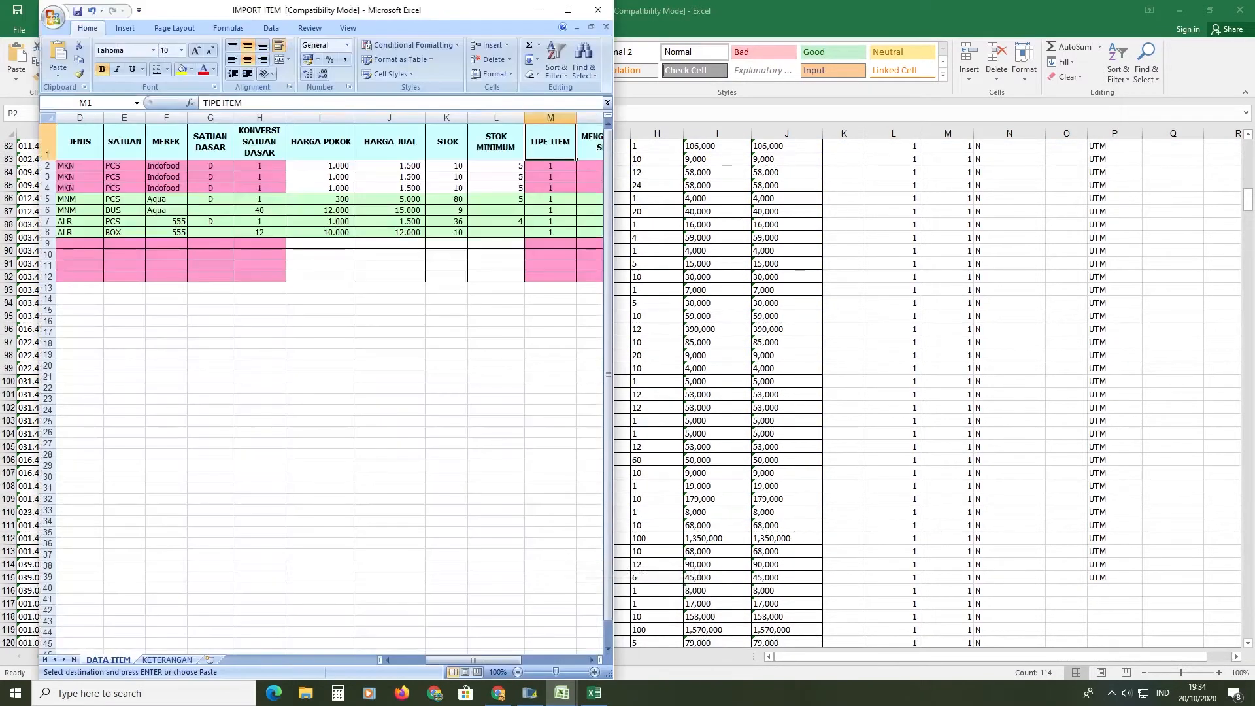
click(593, 659)
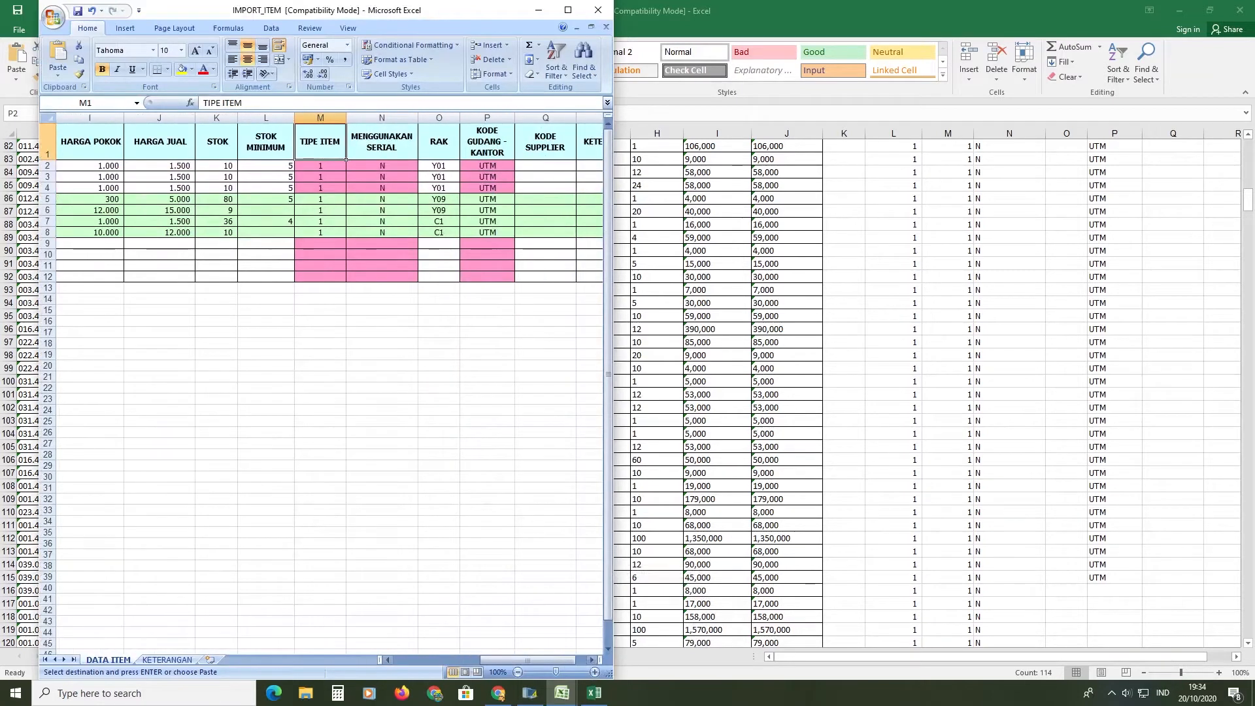
click(1132, 503)
drag(1143, 582, 1143, 610)
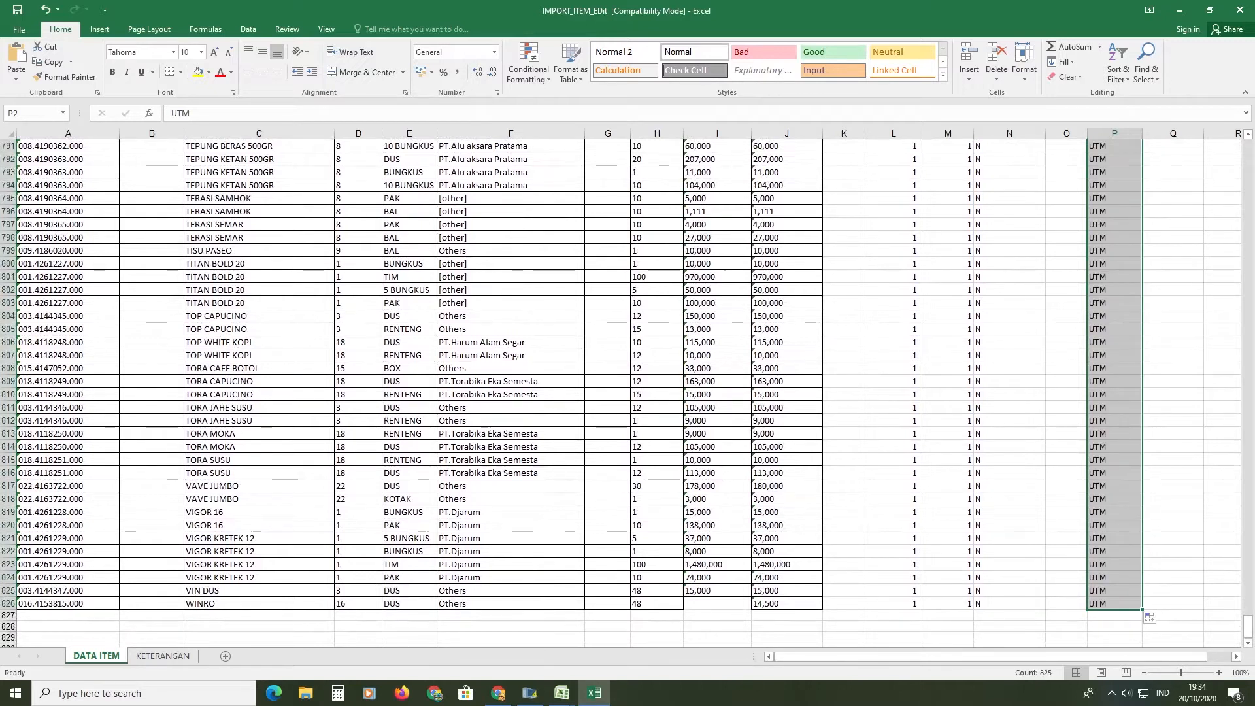
drag(1249, 628, 1248, 149)
Go to the KODE SUPPLIER header in IMPORT_ITEM_EDit and look over the last product columns of database 01-10-2020 for matching data.
click(1173, 157)
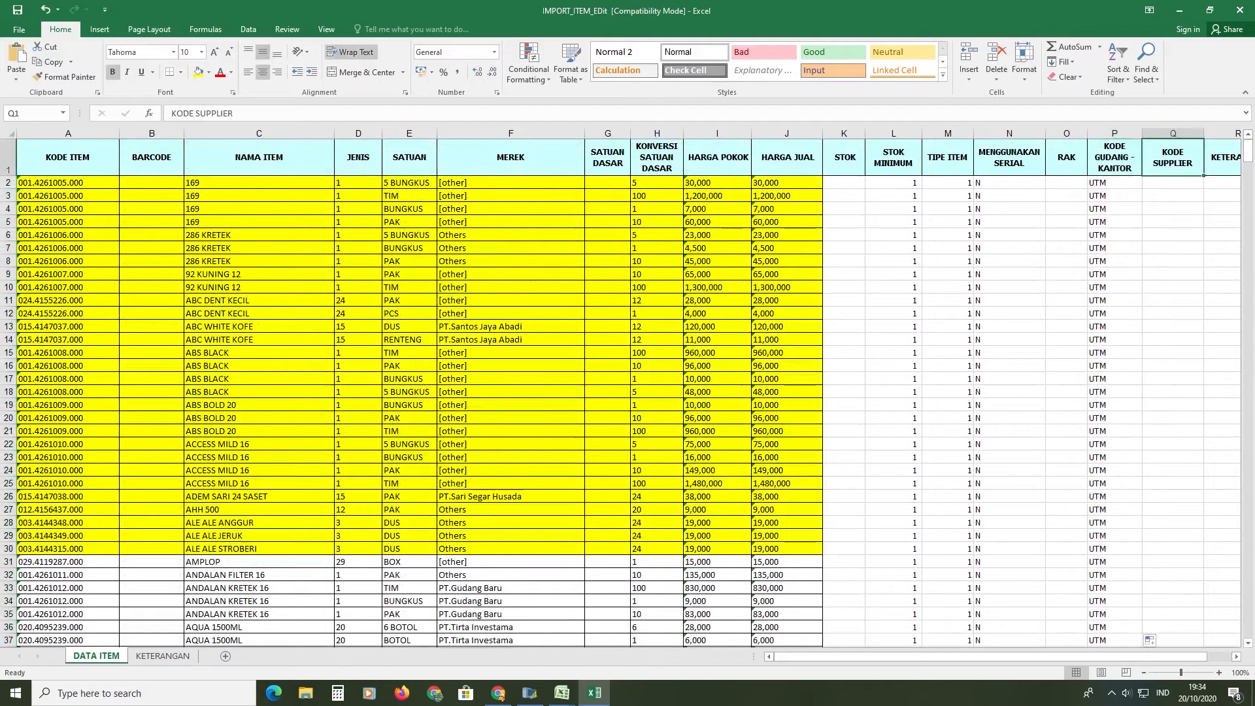
click(562, 693)
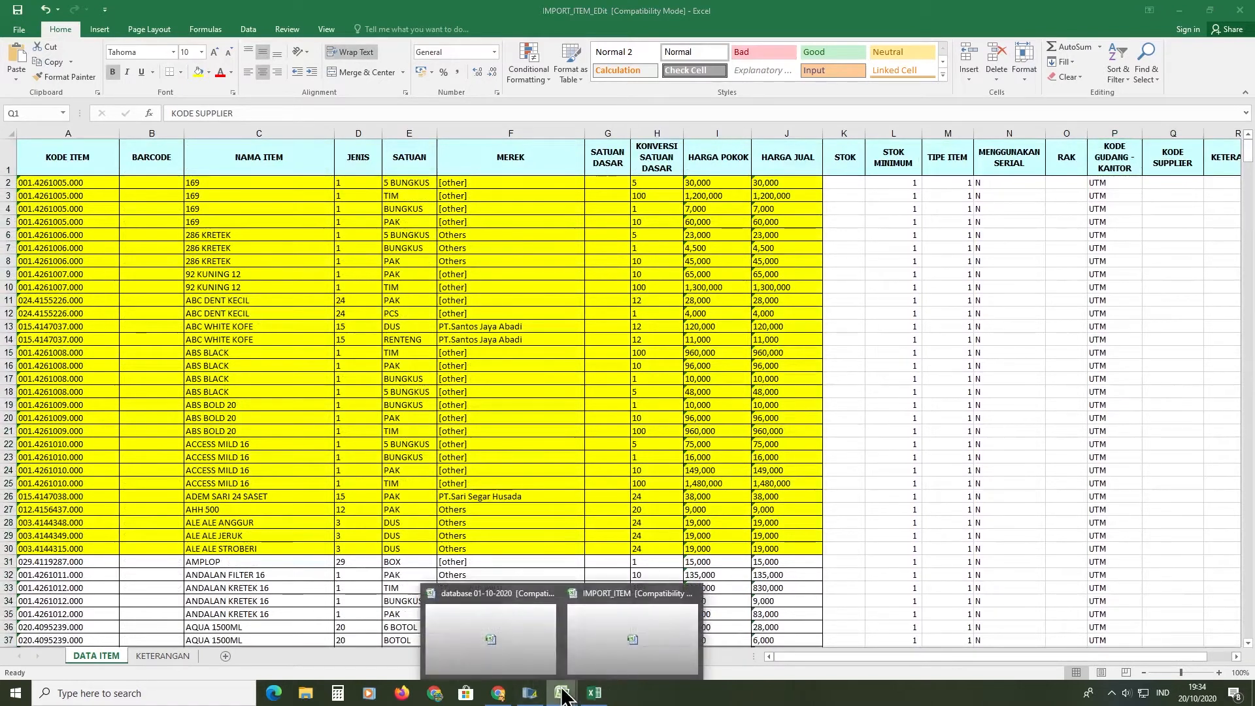
click(491, 630)
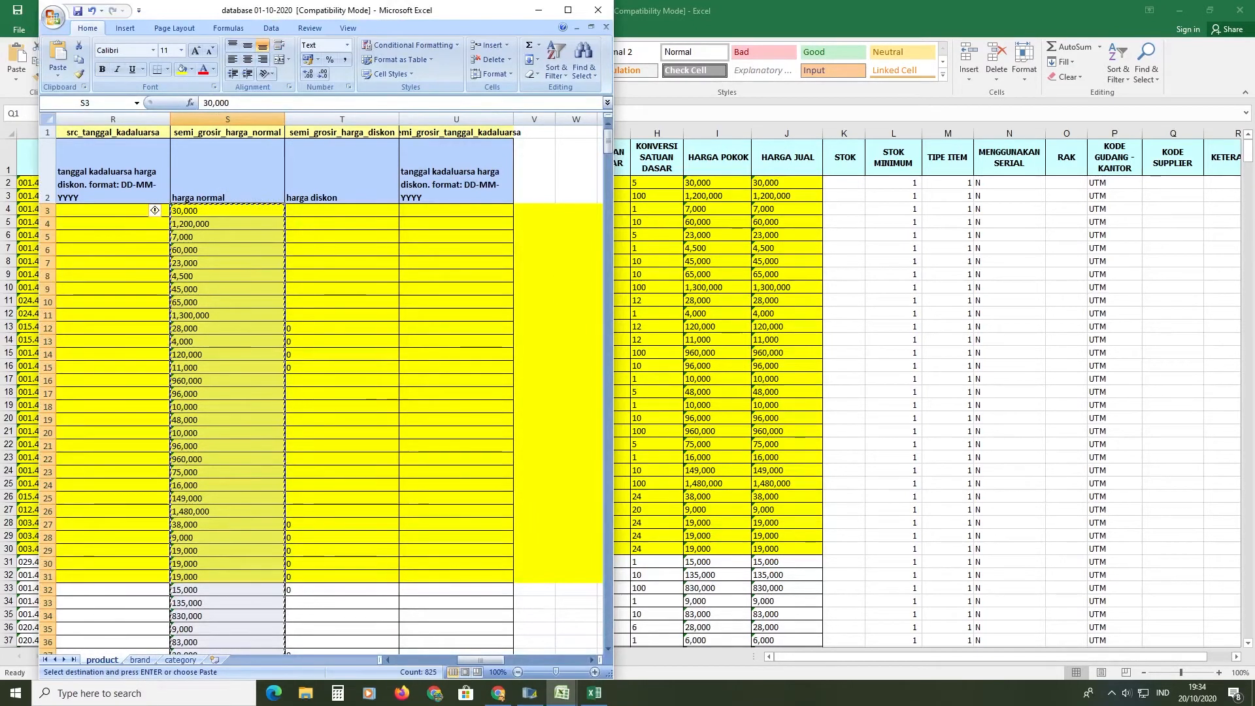
click(593, 660)
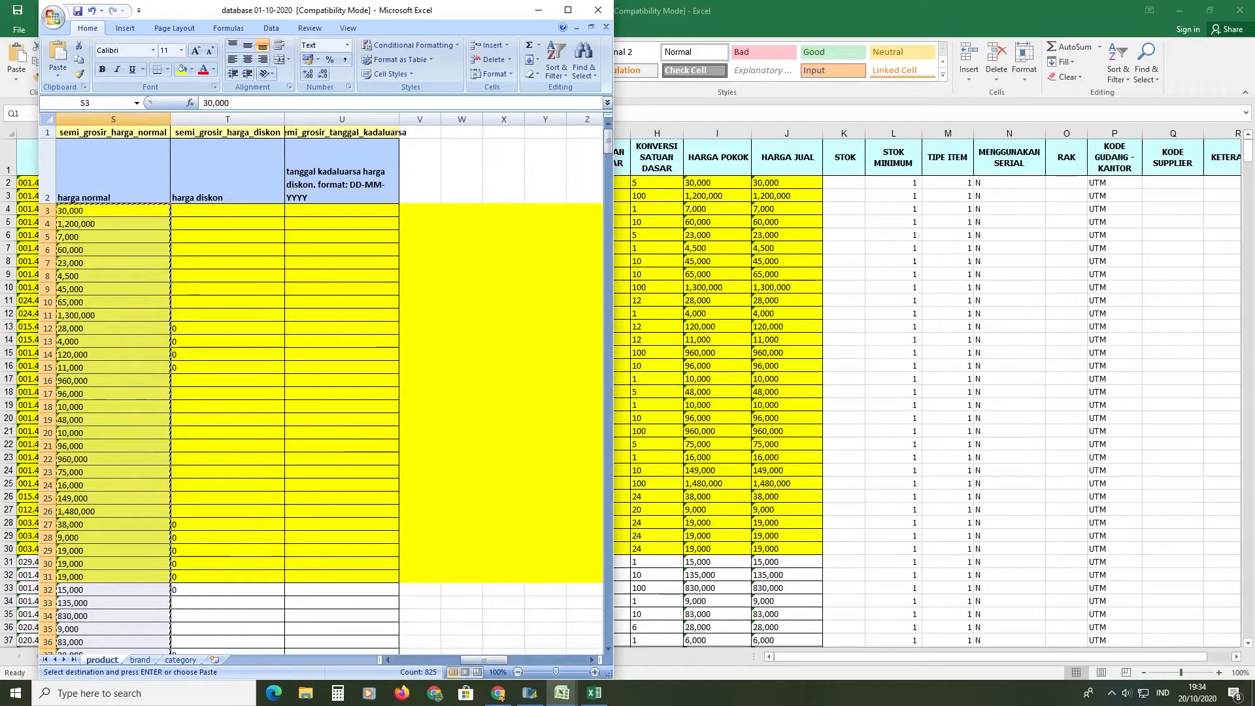
click(389, 660)
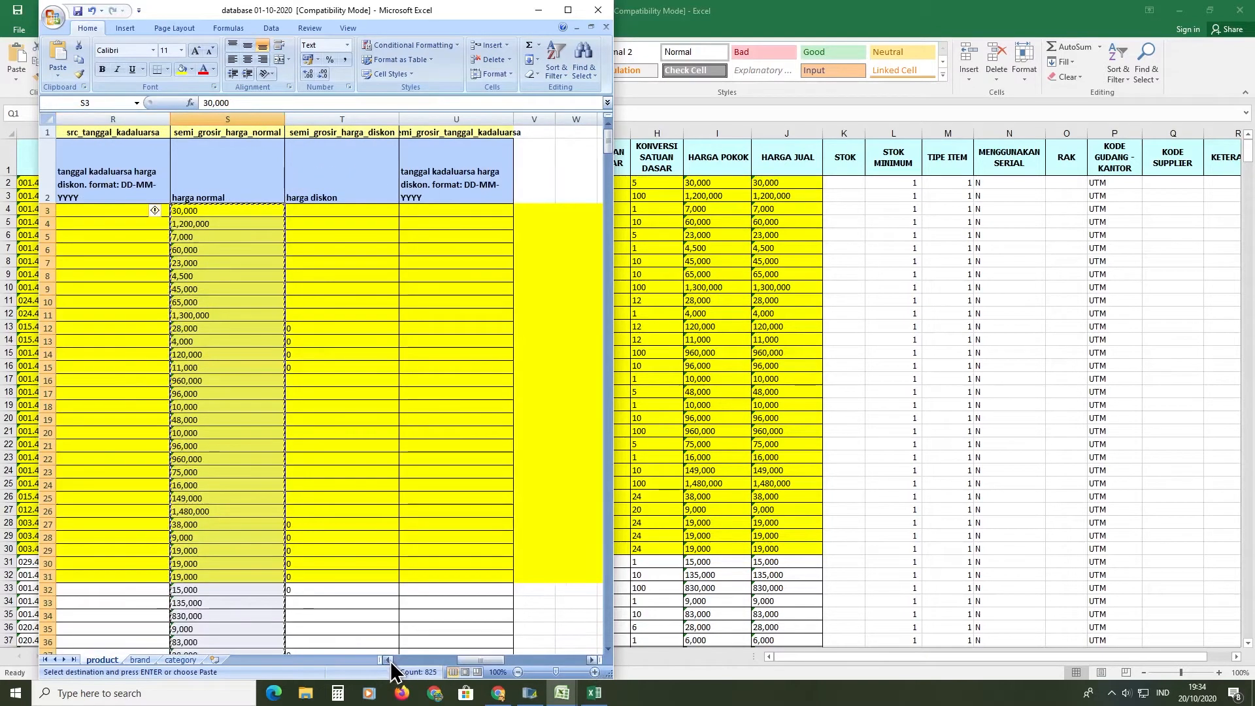
Compare the KODE SUPPLIER and KETERANGAN columns of IMPORT_ITEM_EDit with the same columns in the IMPORT_ITEM sample.
click(1111, 667)
drag(1122, 658, 1156, 652)
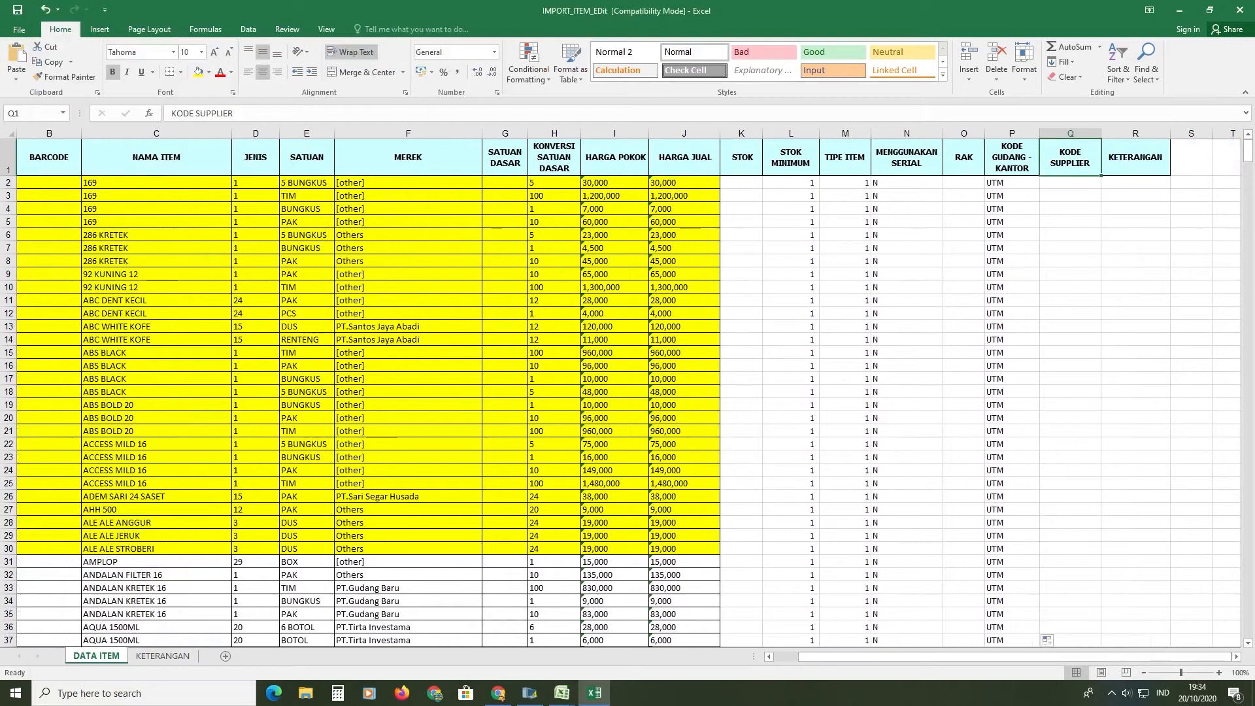
click(562, 693)
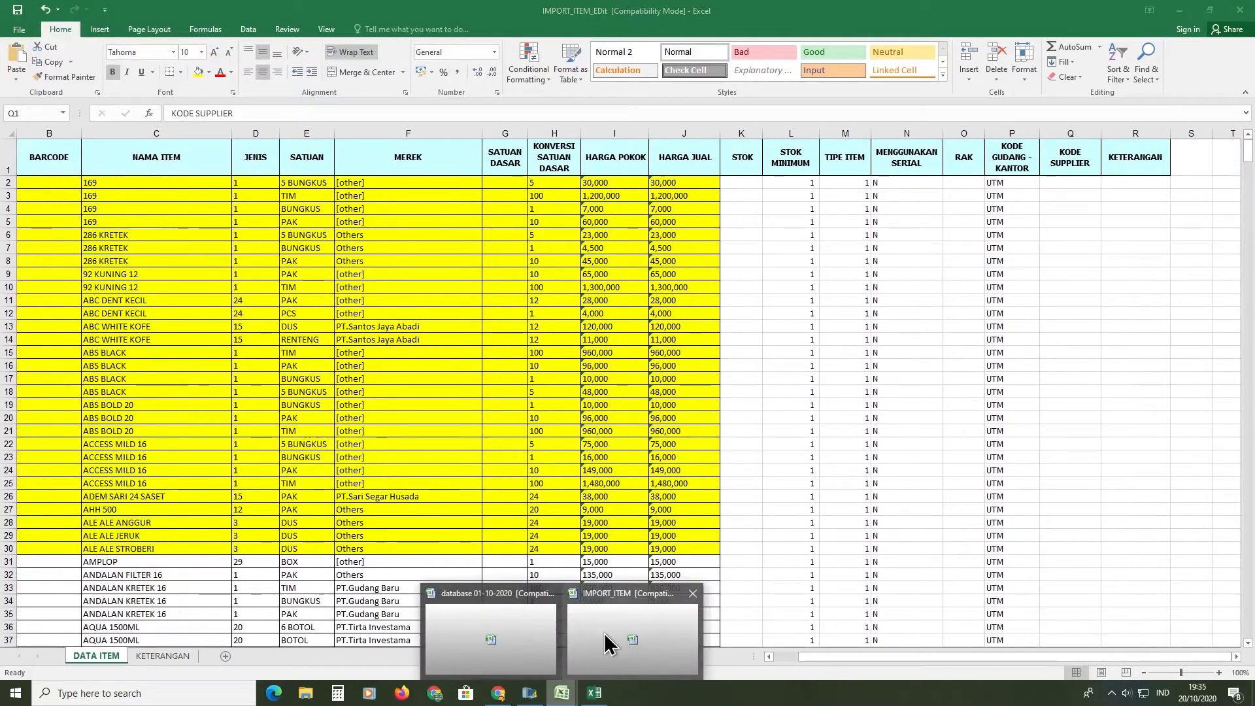
click(611, 640)
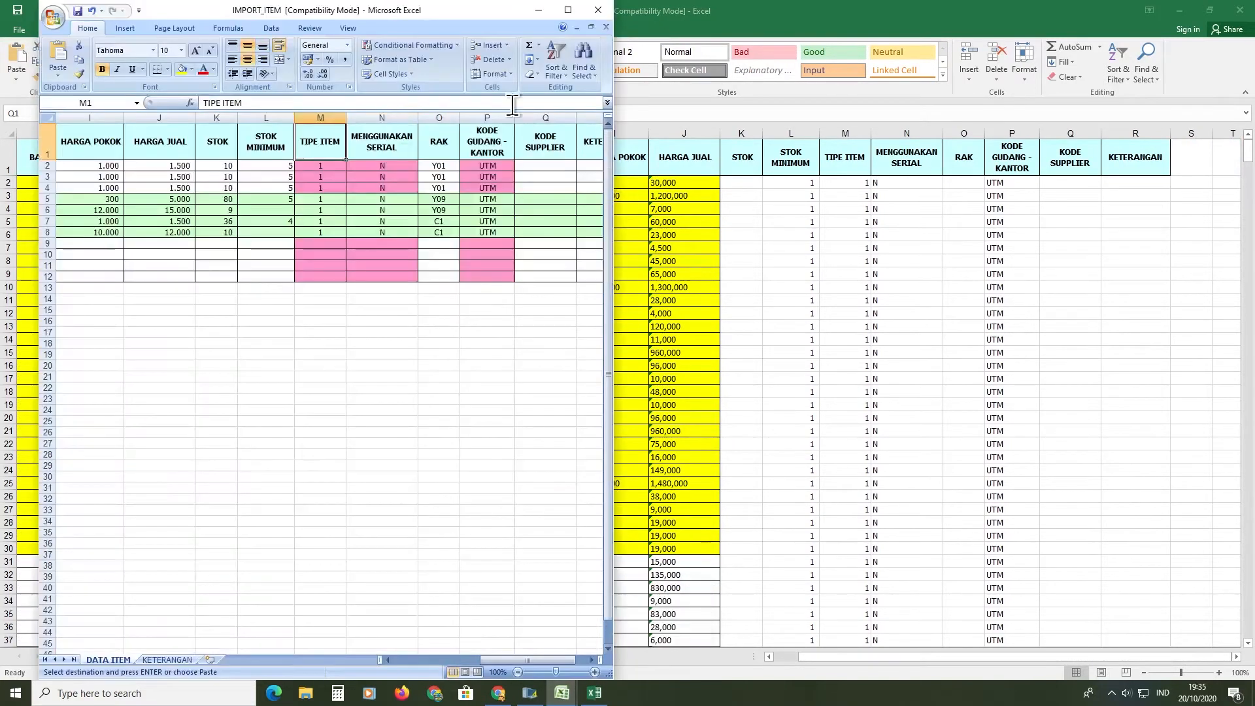
click(592, 658)
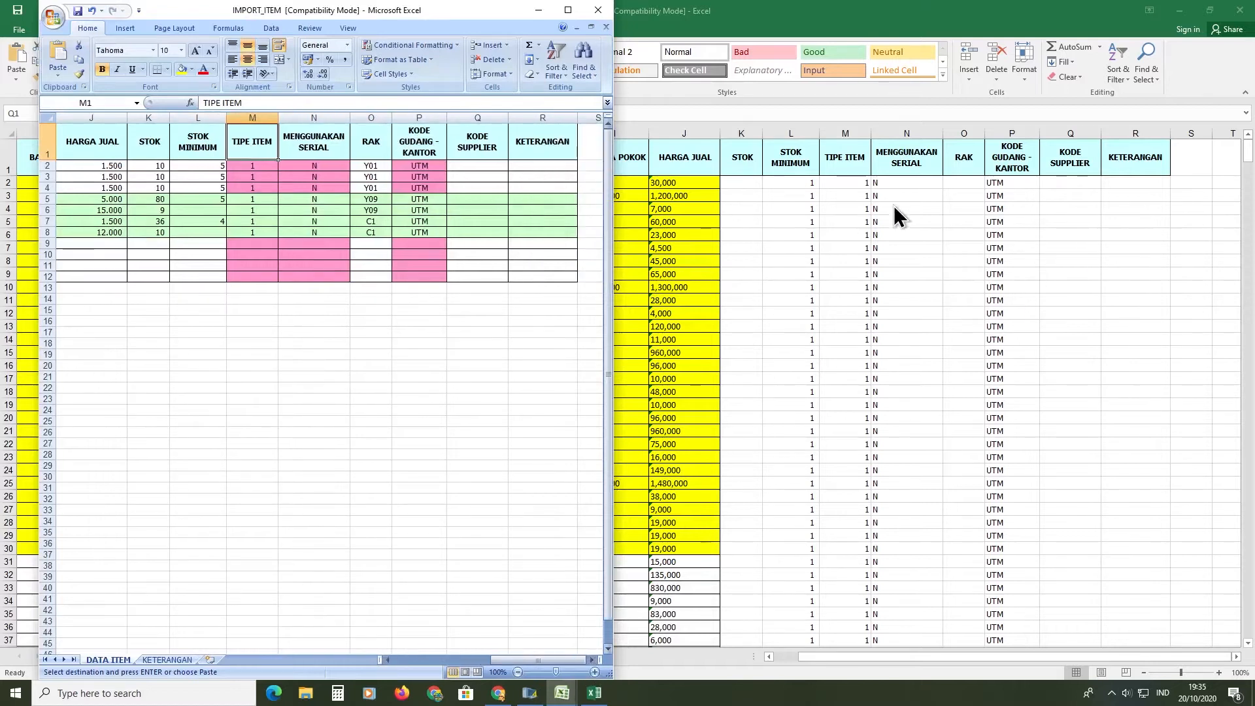
Switch back to IMPORT_ITEM_EDit and fill the entire rows 2 to 30 with yellow.
click(942, 220)
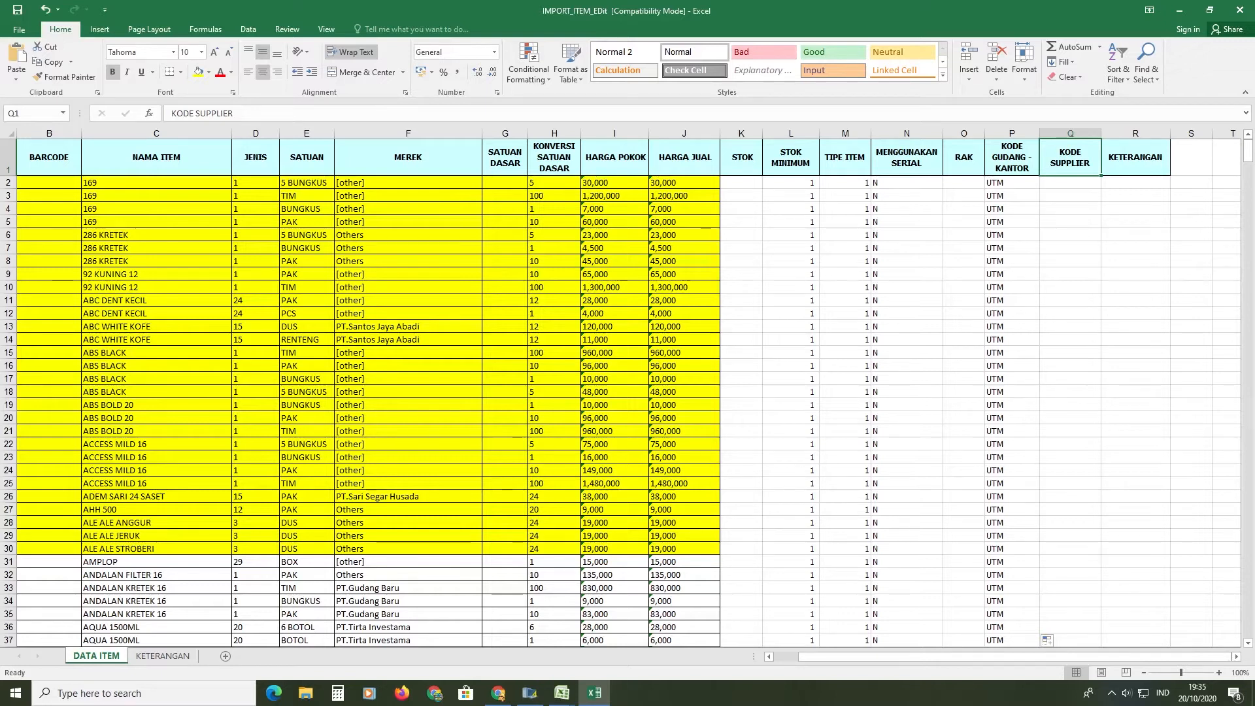
drag(8, 182, 8, 549)
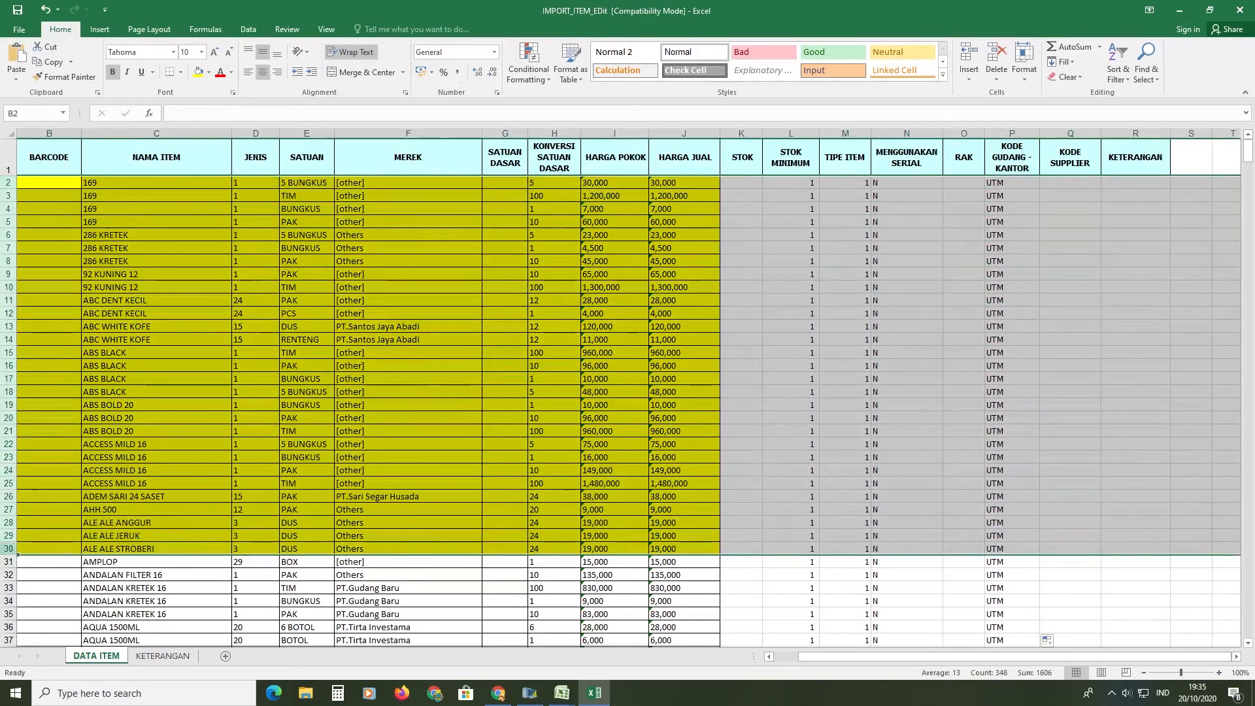
click(198, 72)
click(615, 300)
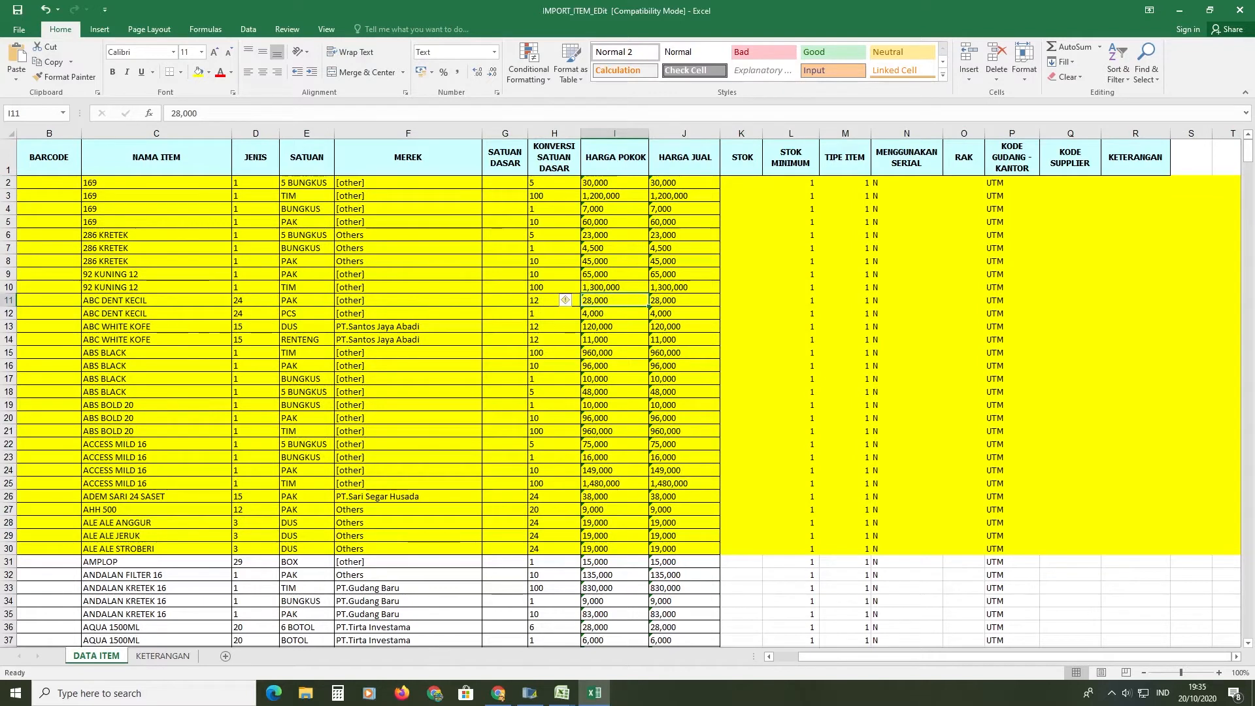
Review the IMPORT_ITEM sample's columns from KODE ITEM onward and the category sheet of database 01-10-2020, and return to IMPORT_ITEM_EDit.
click(561, 691)
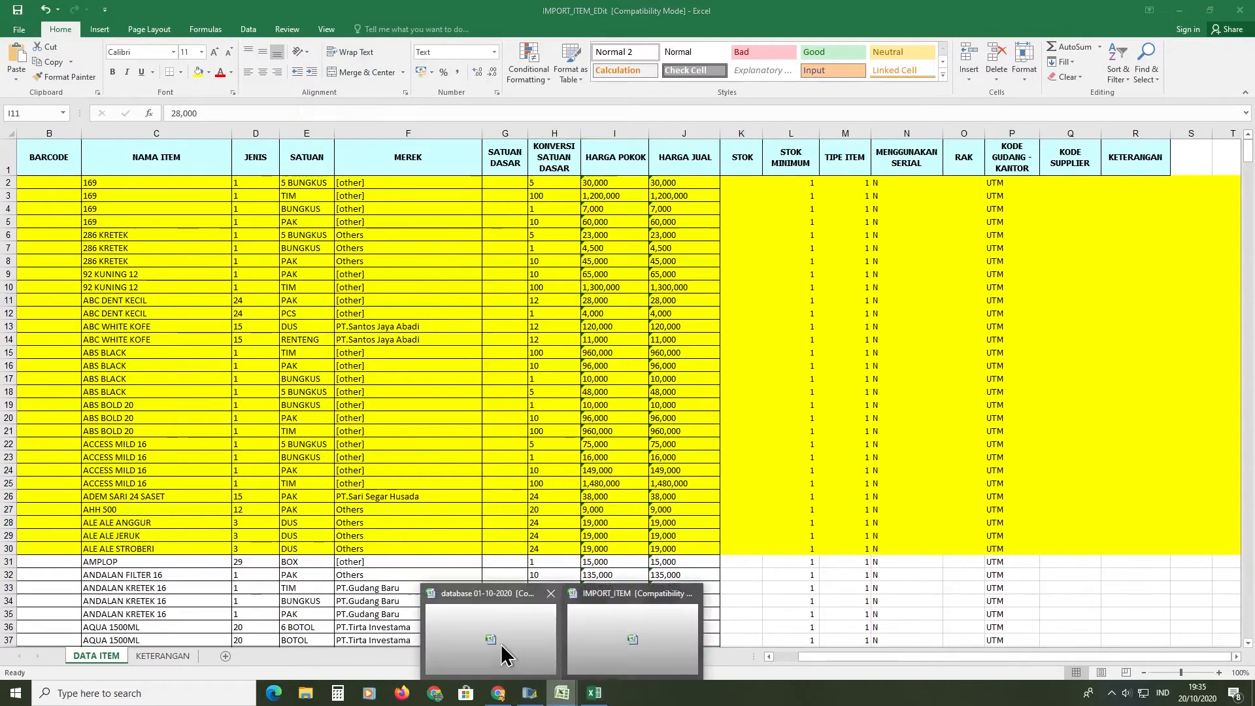
click(597, 639)
drag(517, 660, 359, 633)
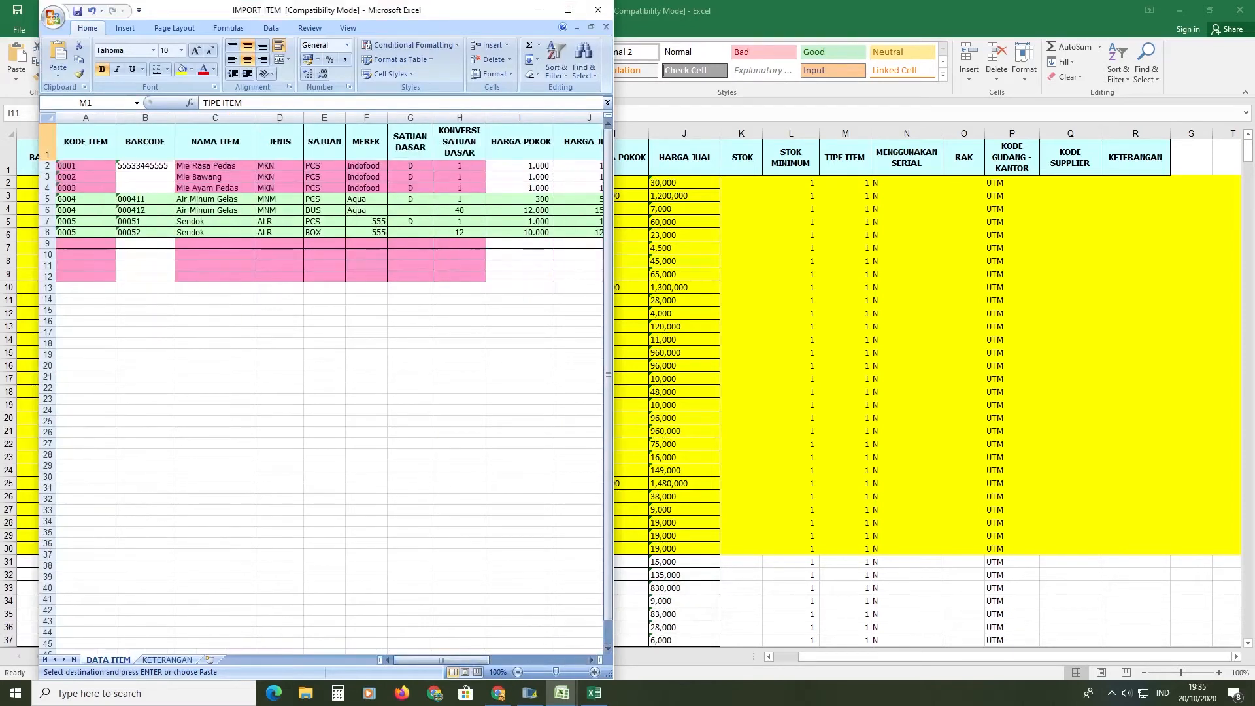
click(752, 319)
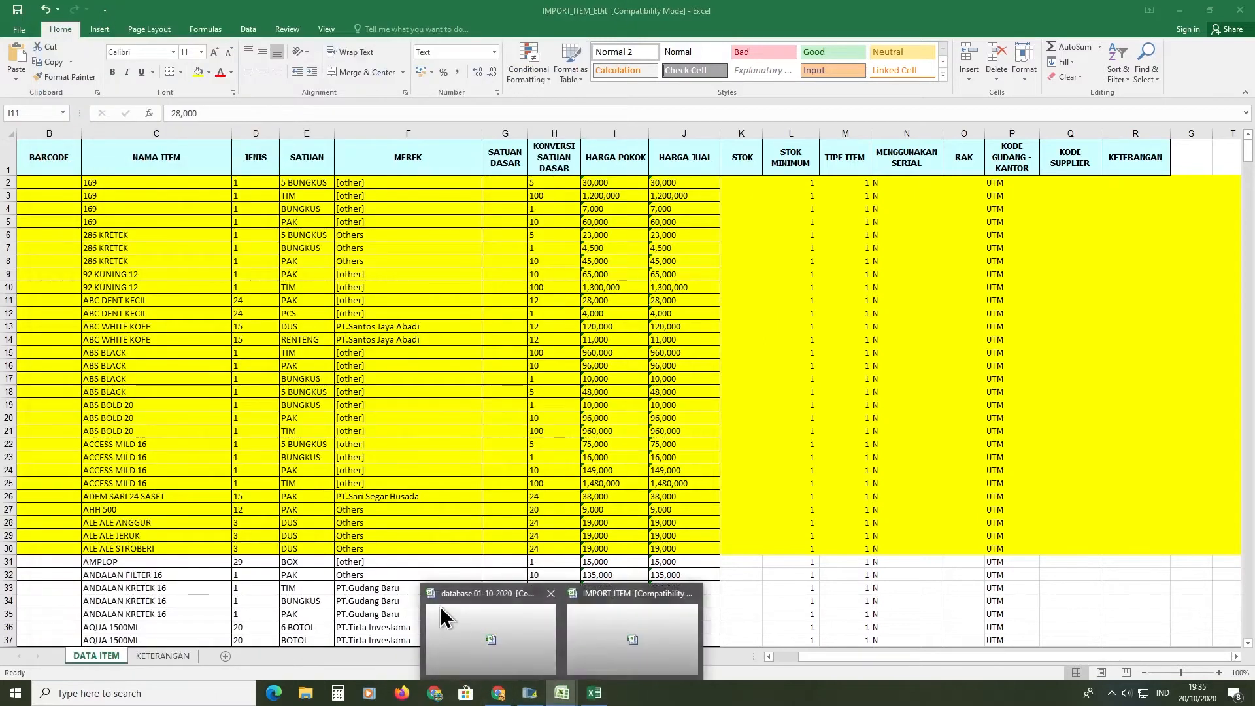
click(491, 637)
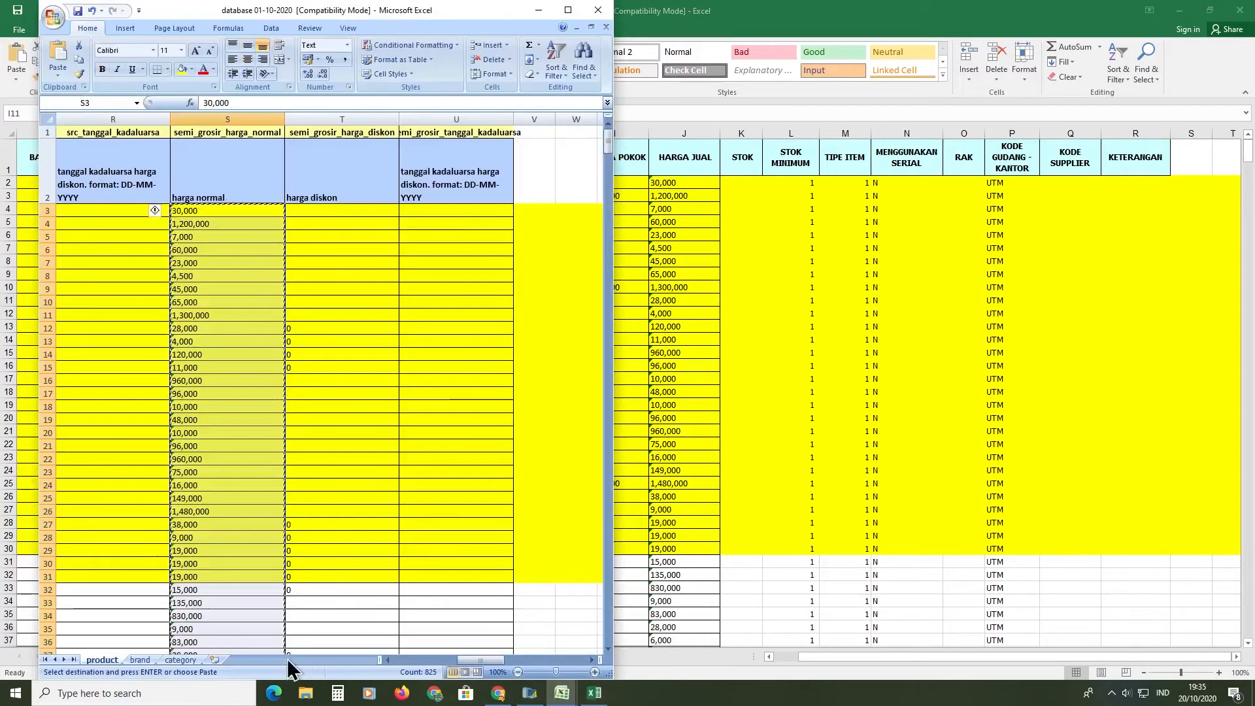
click(181, 660)
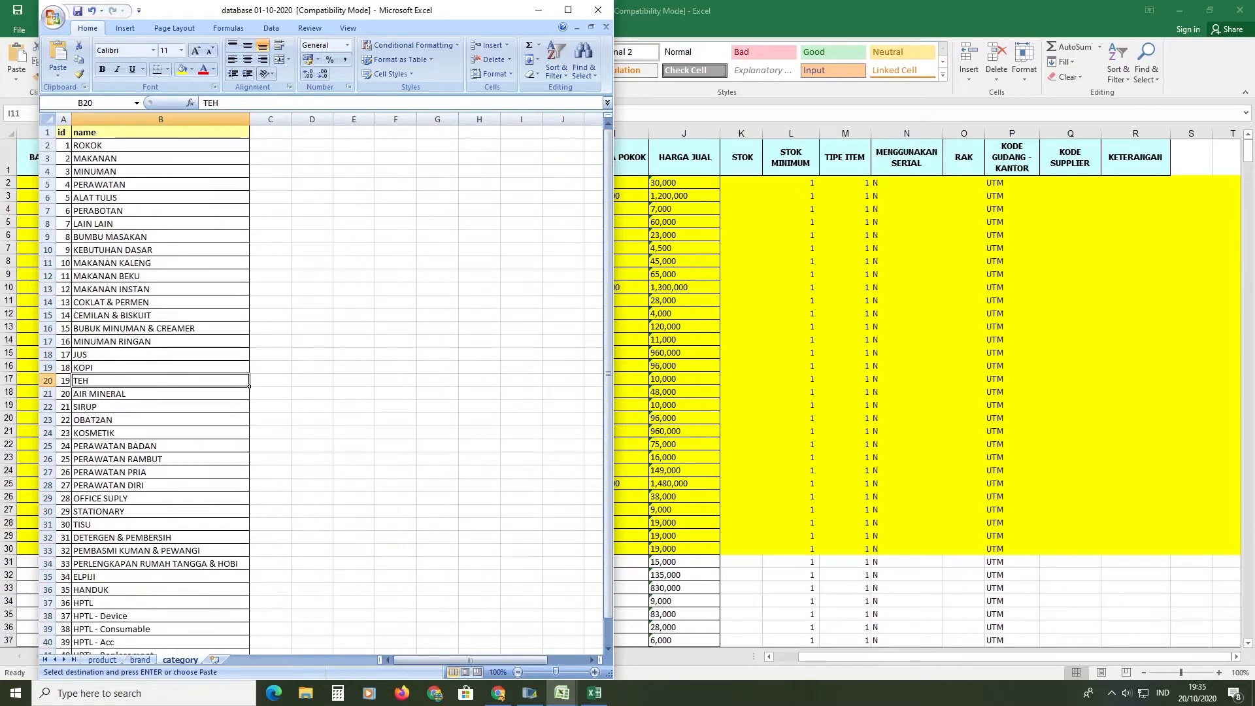
click(782, 186)
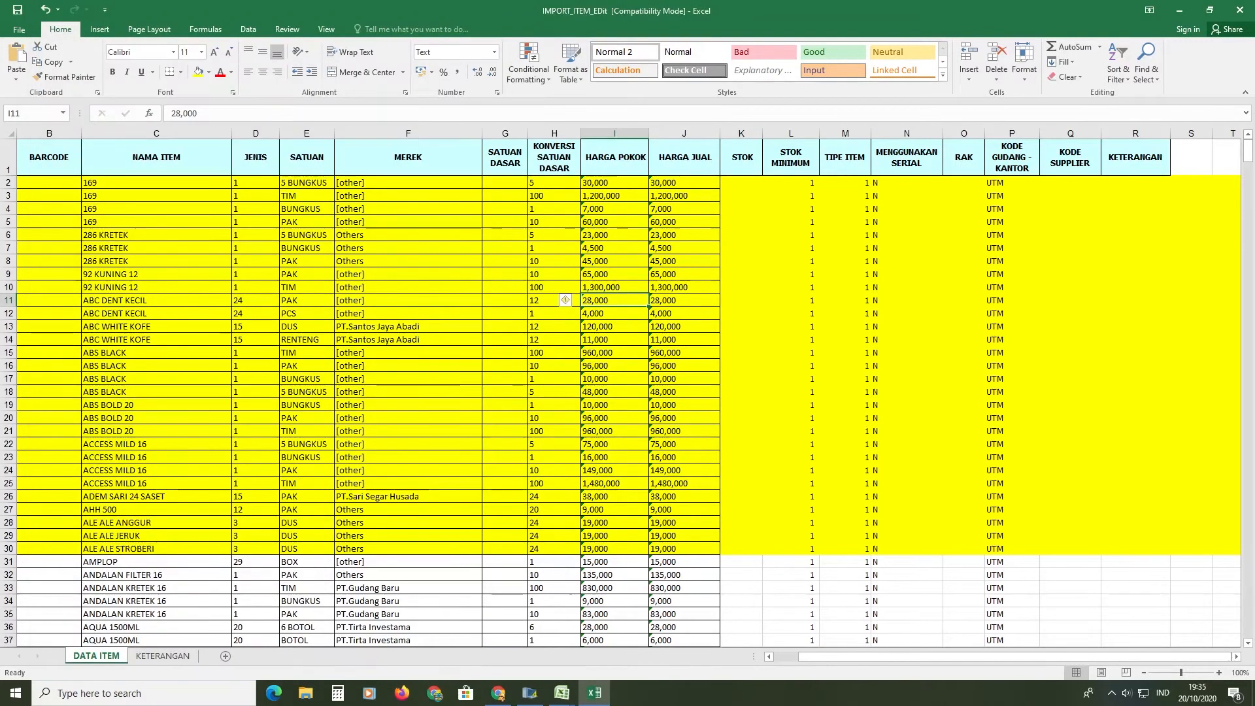
Copy the JENIS codes in D2:D826 of the DATA ITEM sheet into a new sheet, starting at cell B2.
drag(256, 195, 271, 525)
key(ctrl+c)
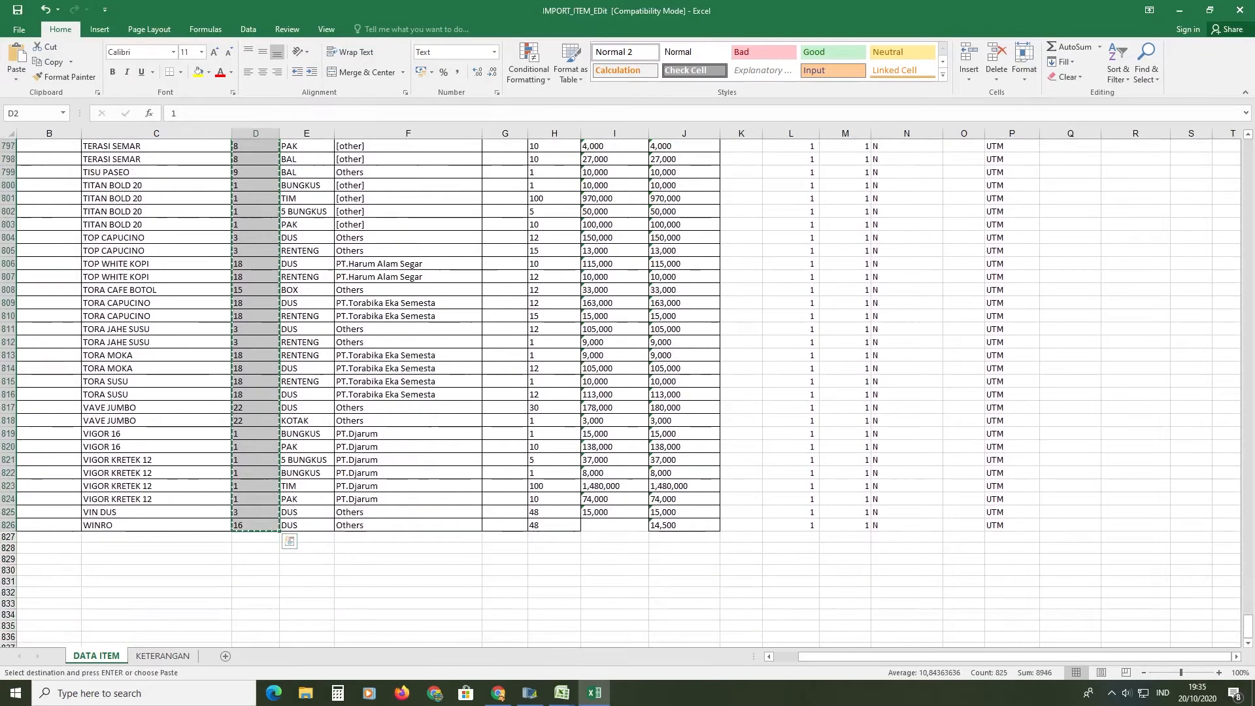
click(224, 655)
click(163, 289)
click(37, 156)
click(79, 155)
key(ctrl+v)
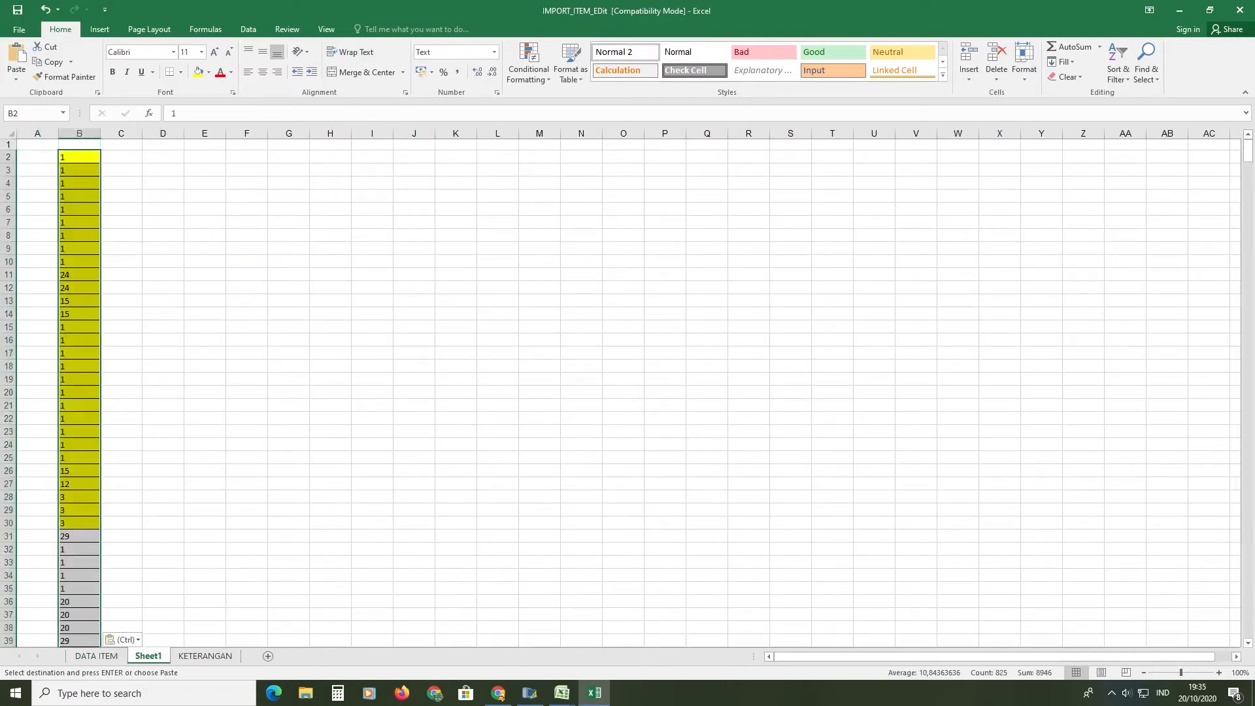
click(246, 209)
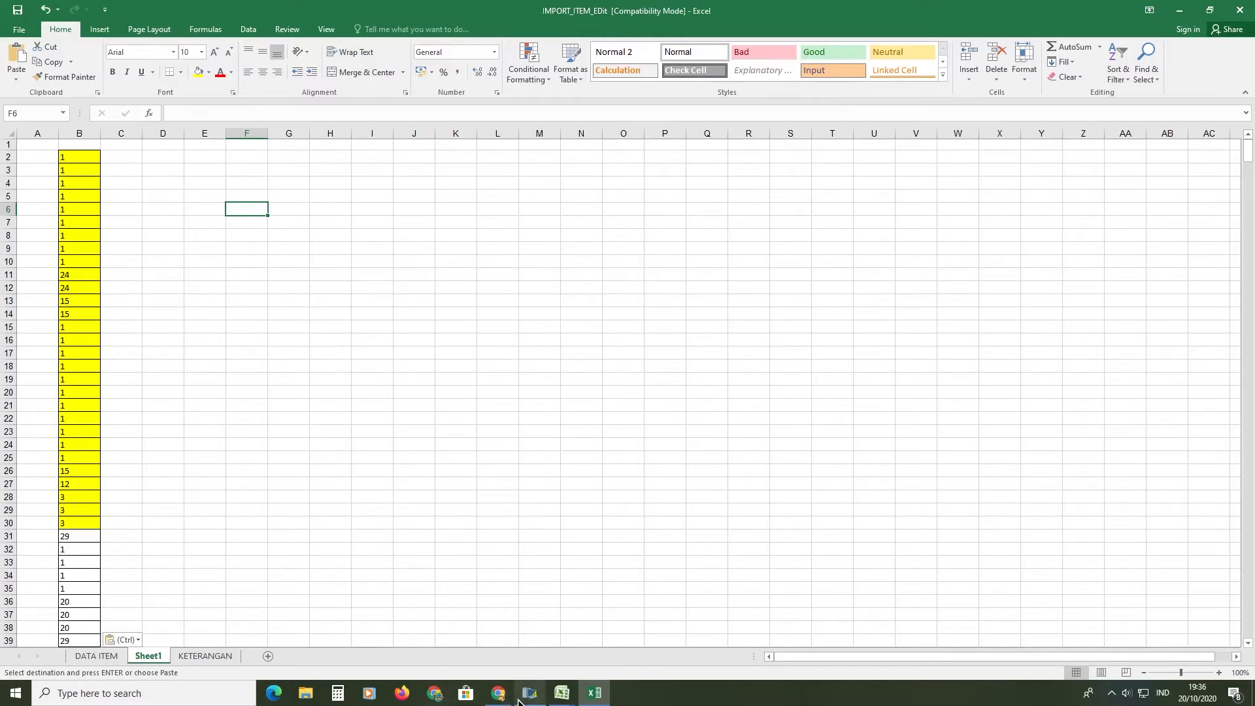
Show the category sheet of the database 01-10-2020 workbook side by side with the IMPORT_ITEM_EDit workbook.
click(560, 696)
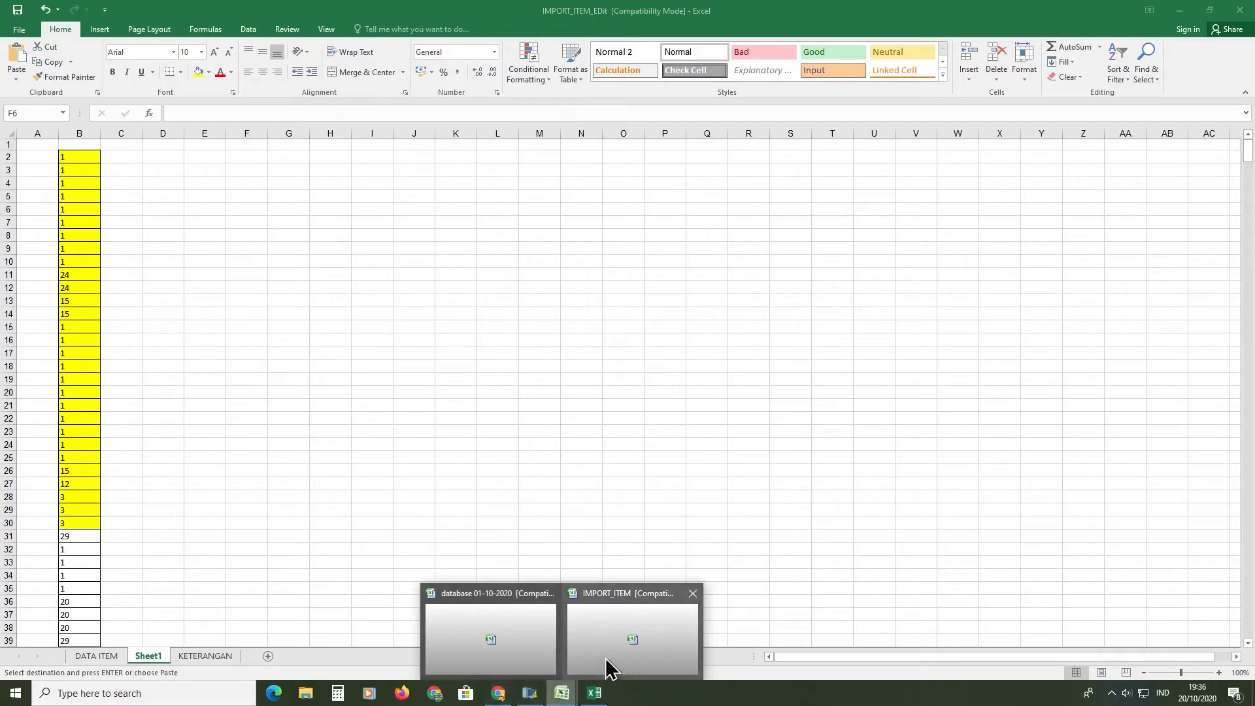
click(1210, 10)
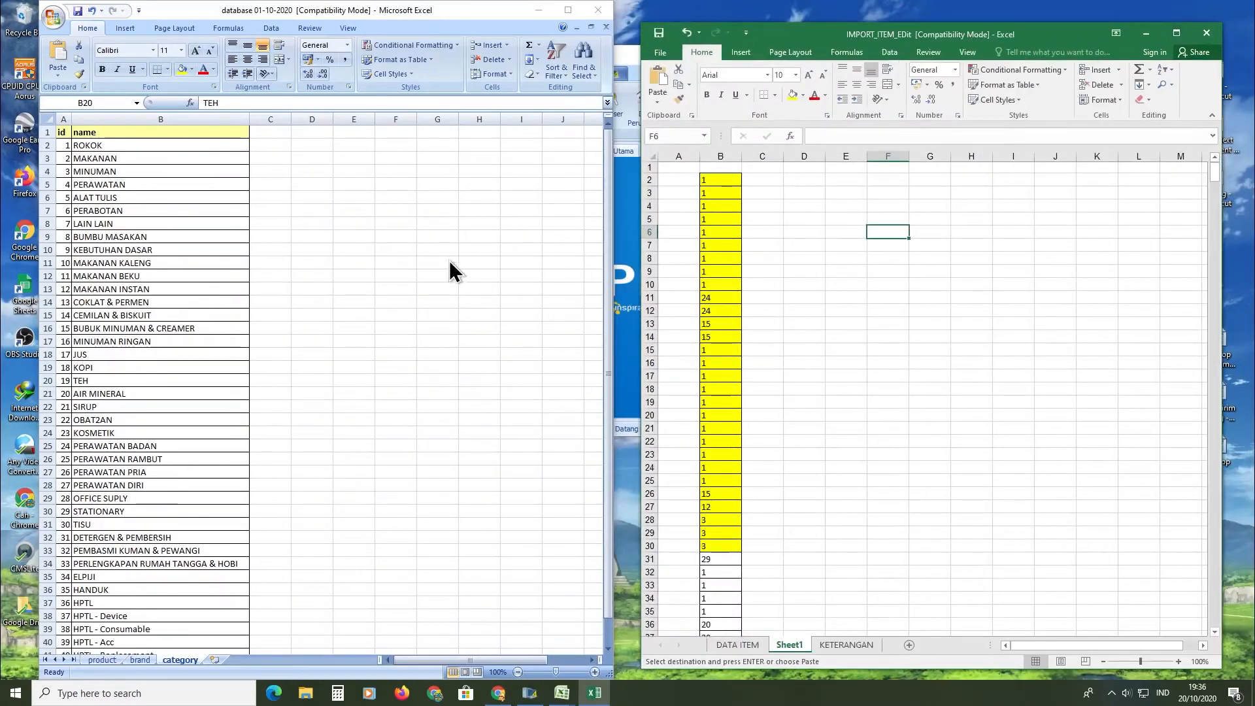
click(449, 261)
click(161, 146)
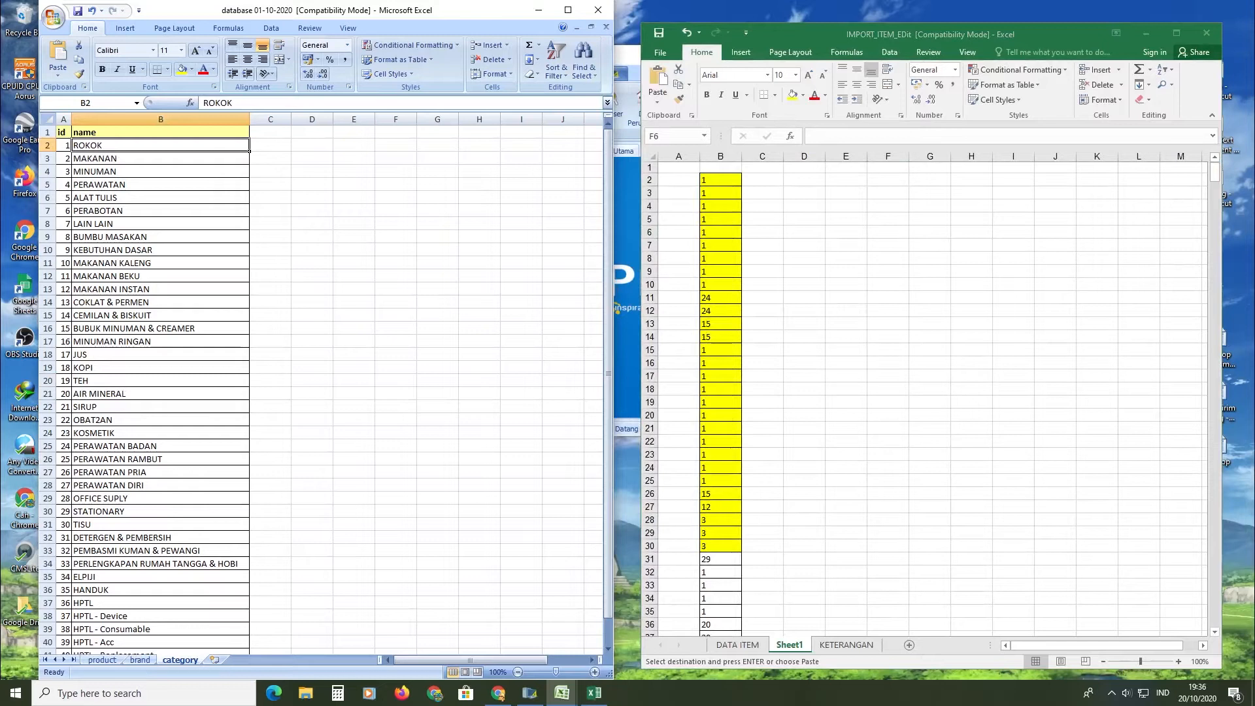
click(1091, 328)
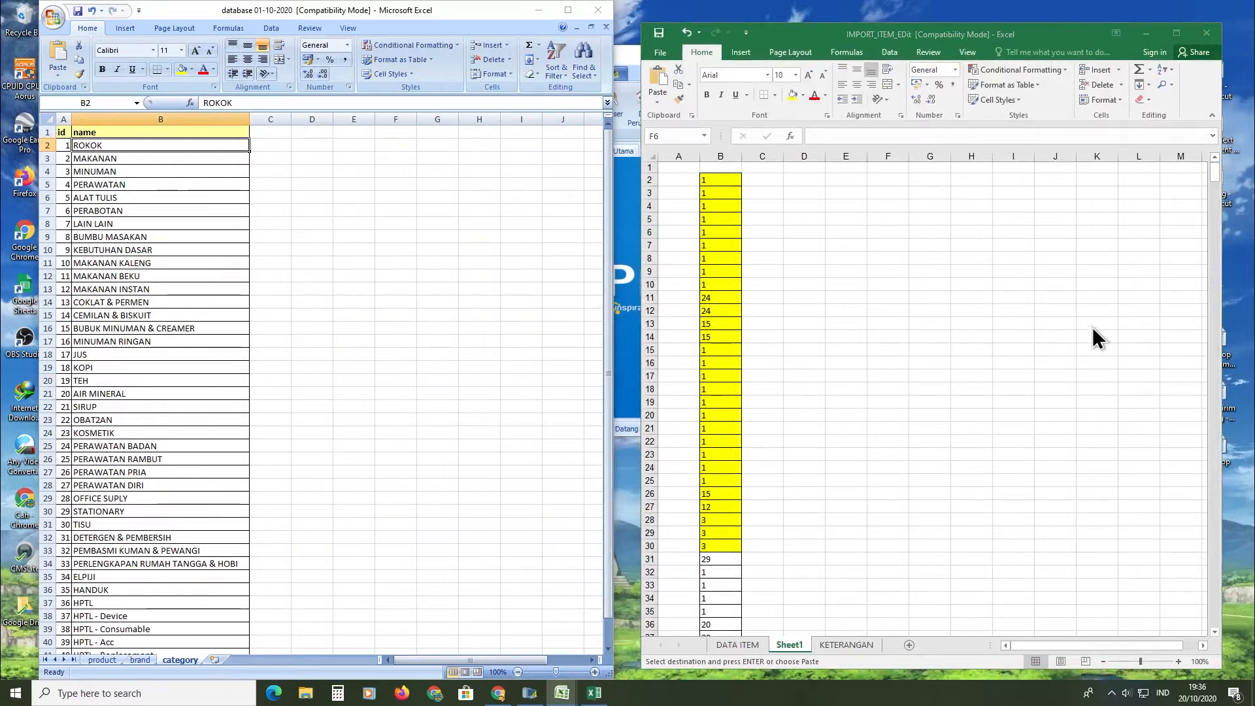
Open Find and Replace for Sheet1 in replace mode and move the dialog clear of the code column.
click(1169, 69)
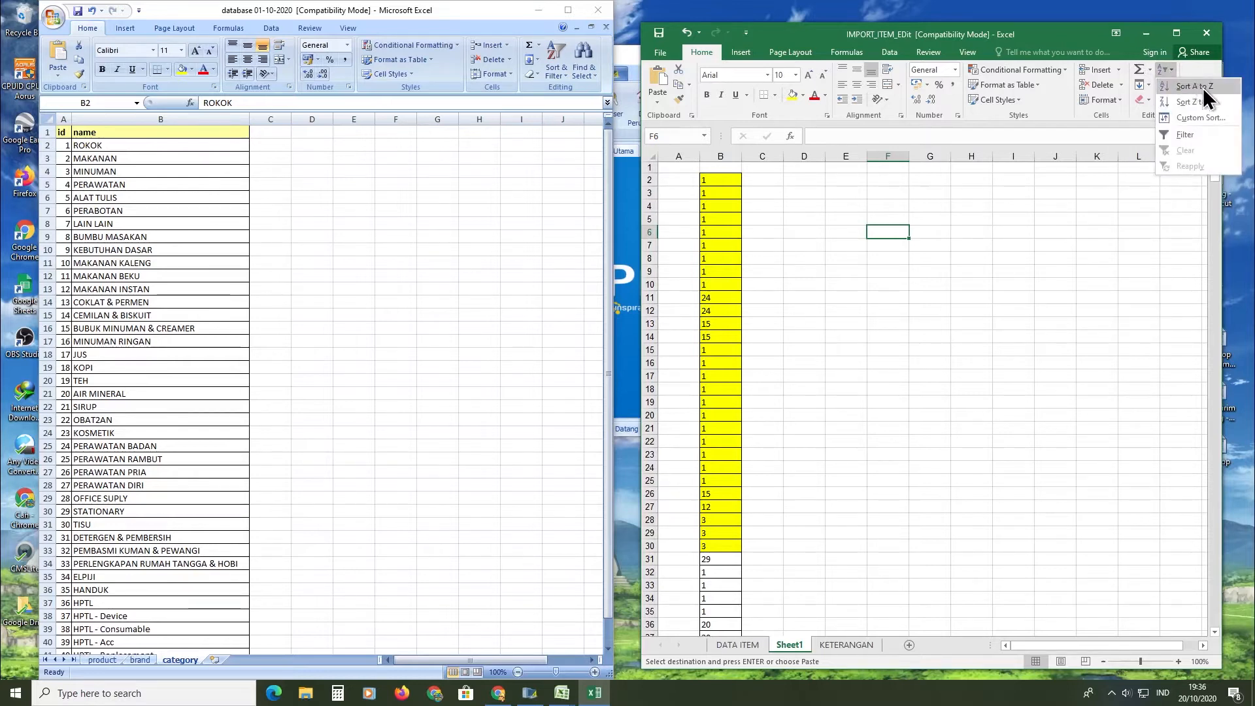
click(1136, 187)
click(1166, 83)
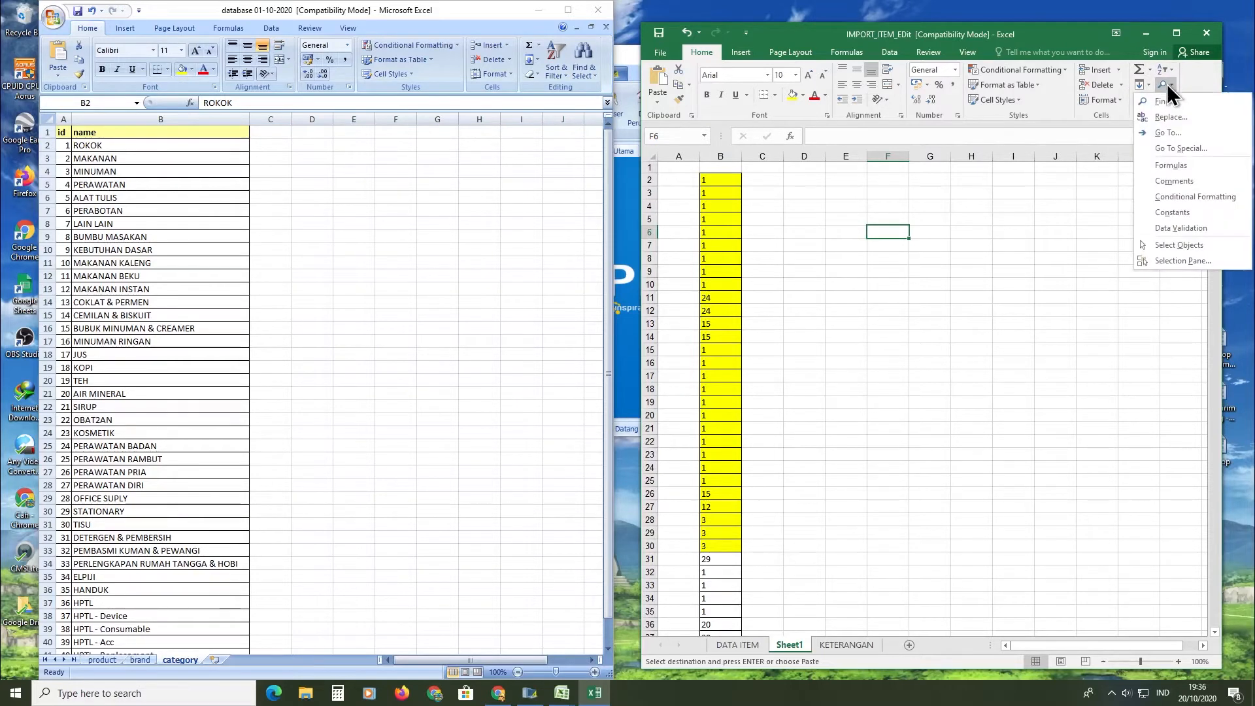
click(1171, 117)
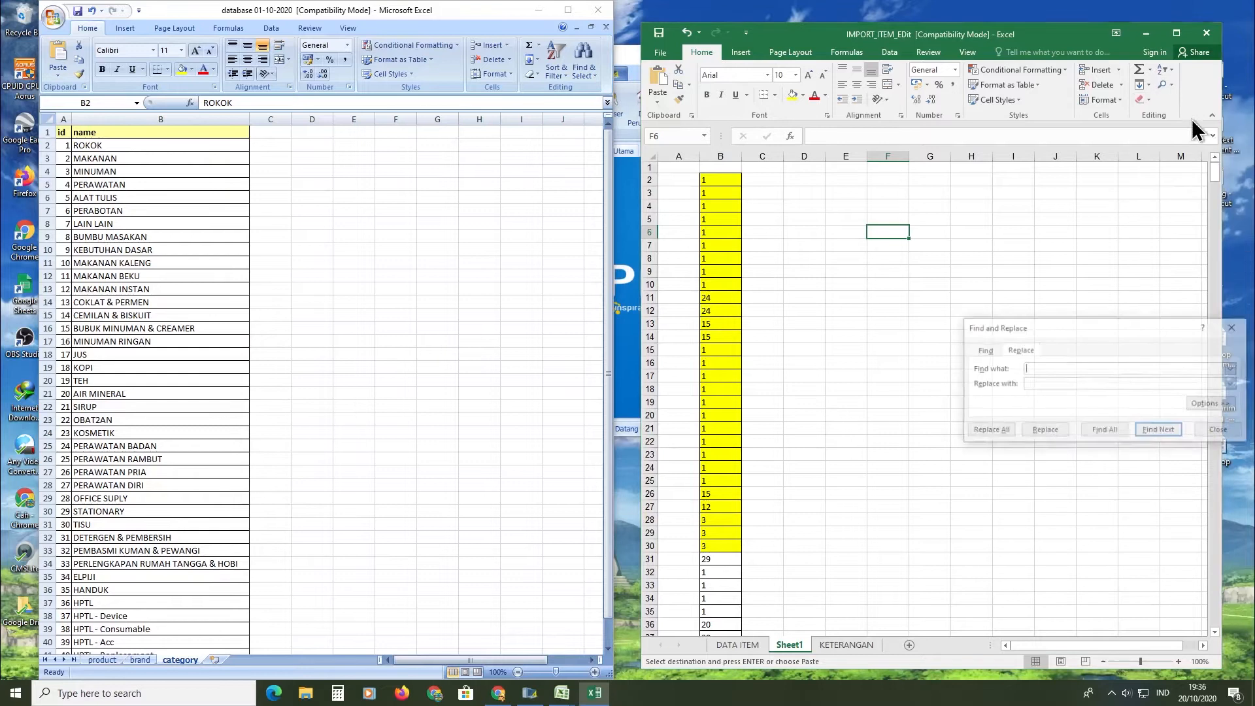
drag(1027, 311, 987, 160)
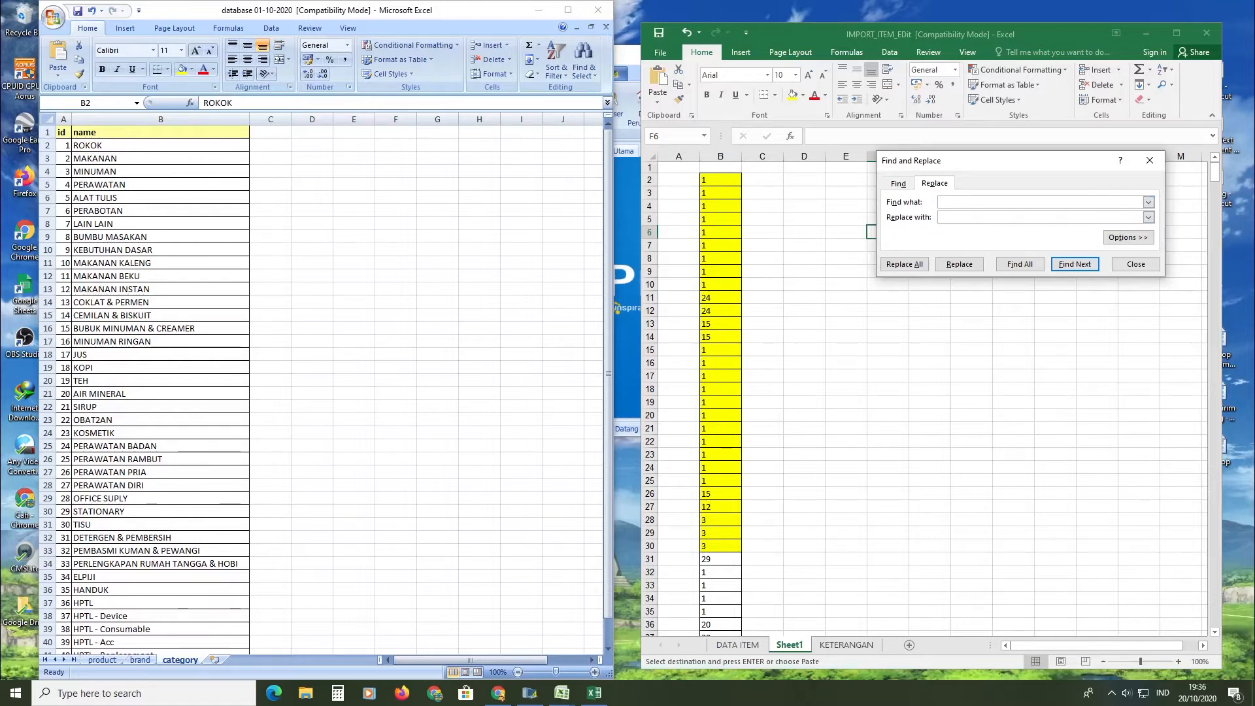
Set the search value to 1, the id of the ROKOK category.
click(720, 168)
click(721, 180)
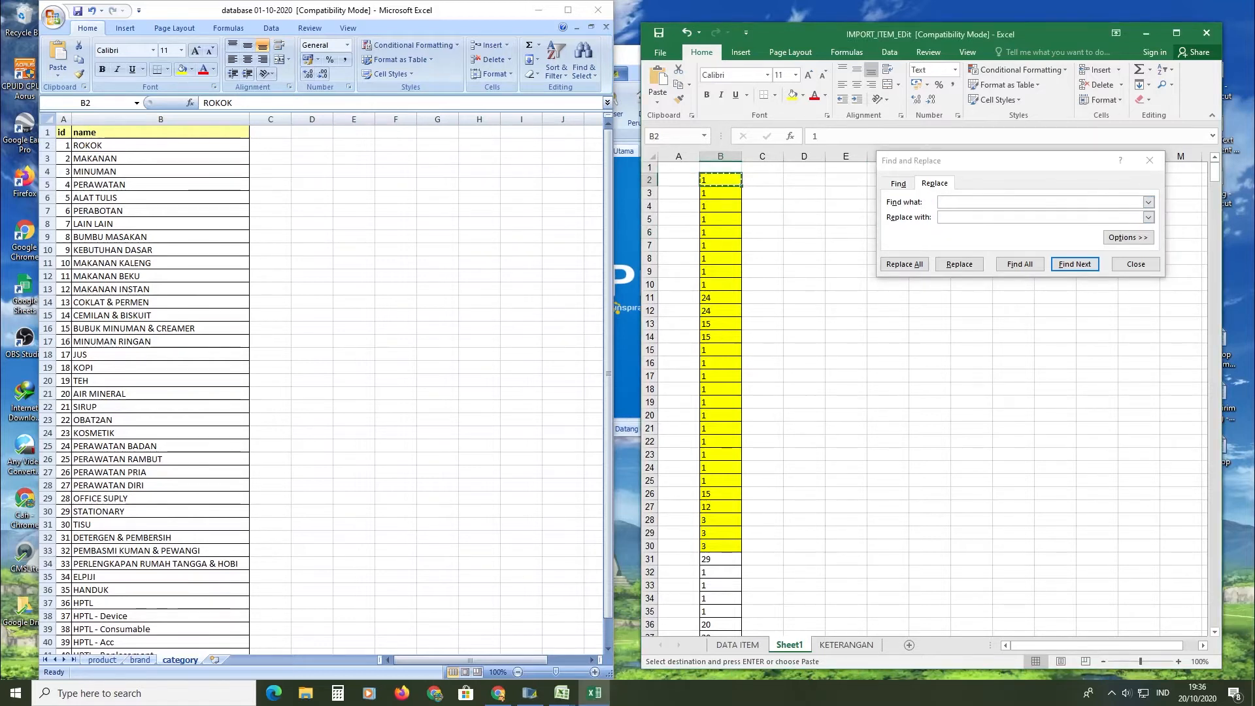
click(986, 202)
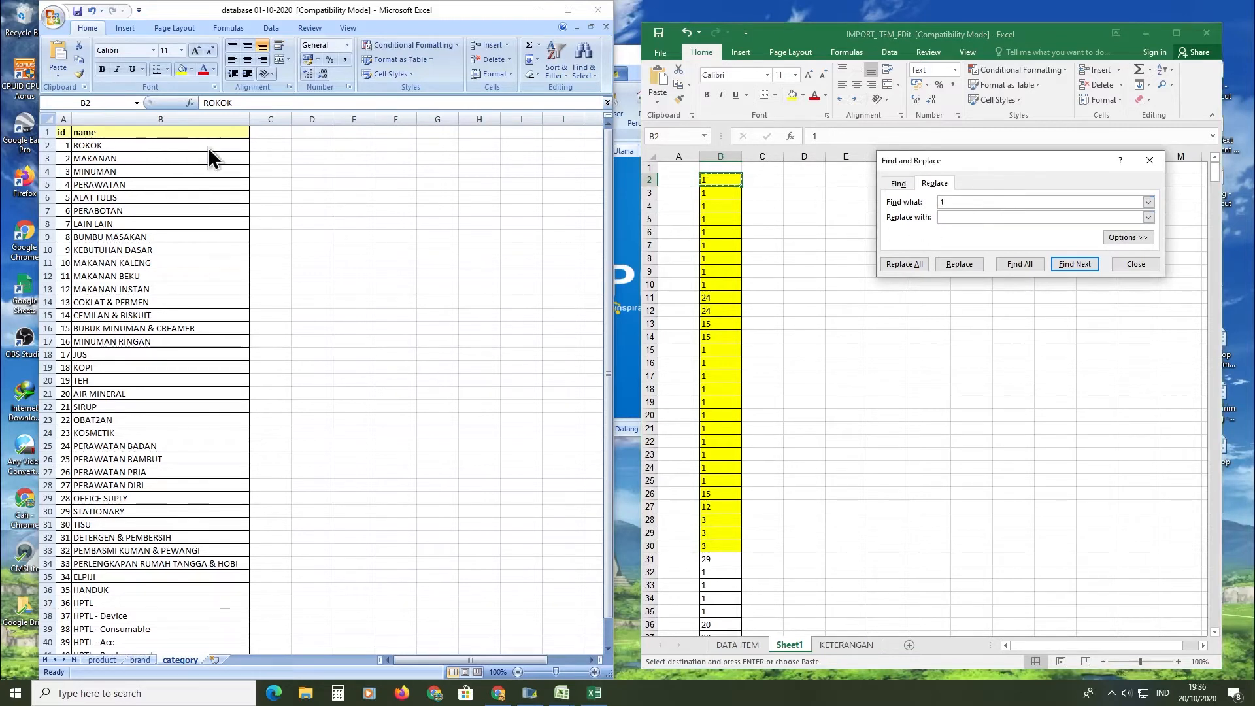
click(117, 147)
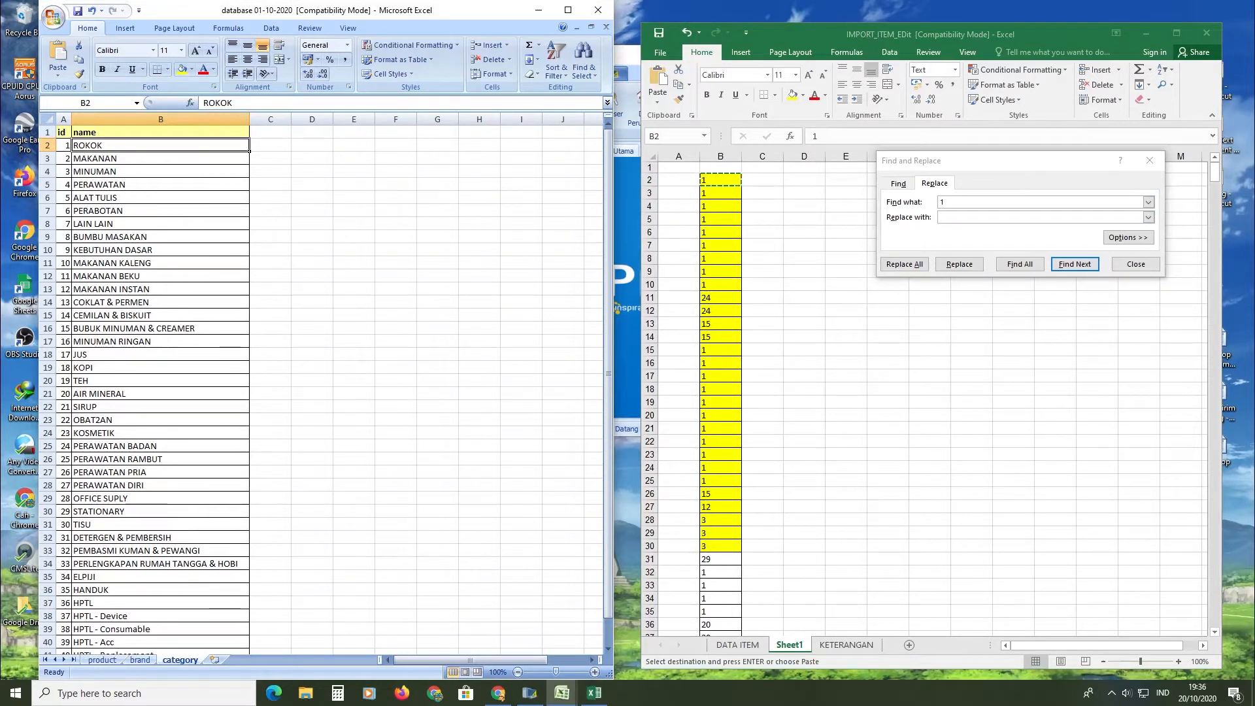
click(63, 145)
key(ctrl+c)
click(975, 202)
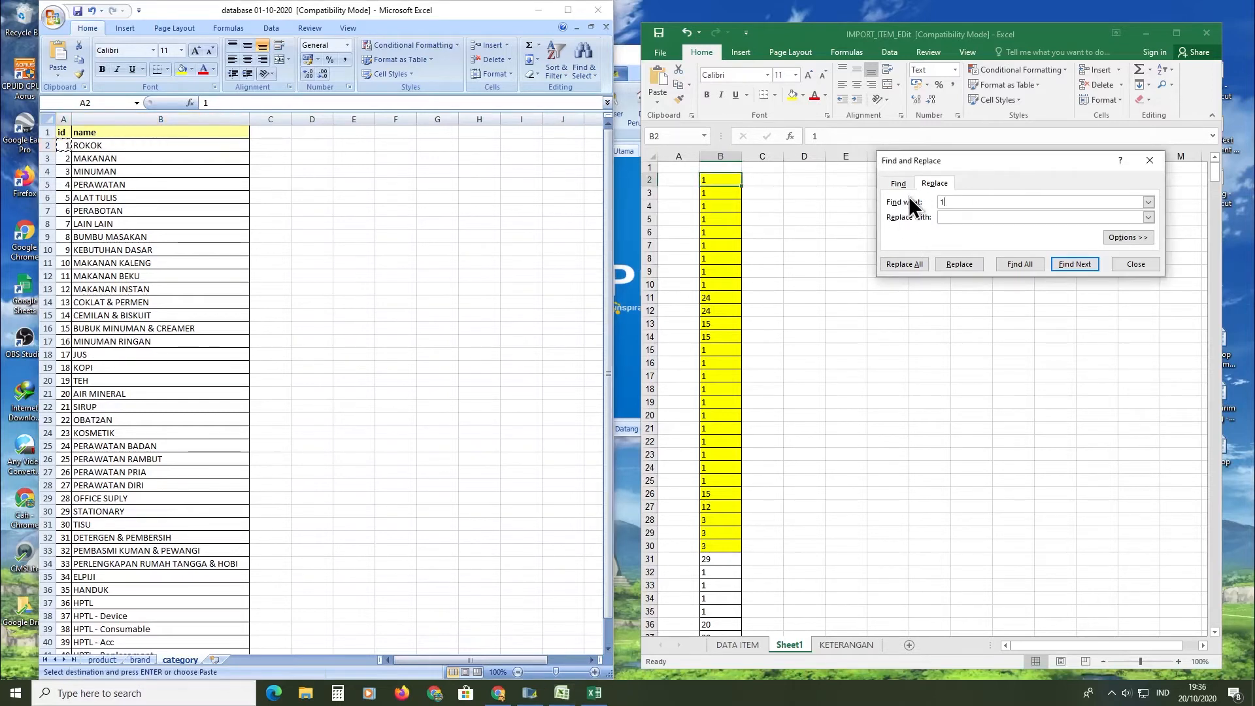
Replace every occurrence of 1 in Sheet1 with the category name ROKOK.
click(68, 146)
click(92, 145)
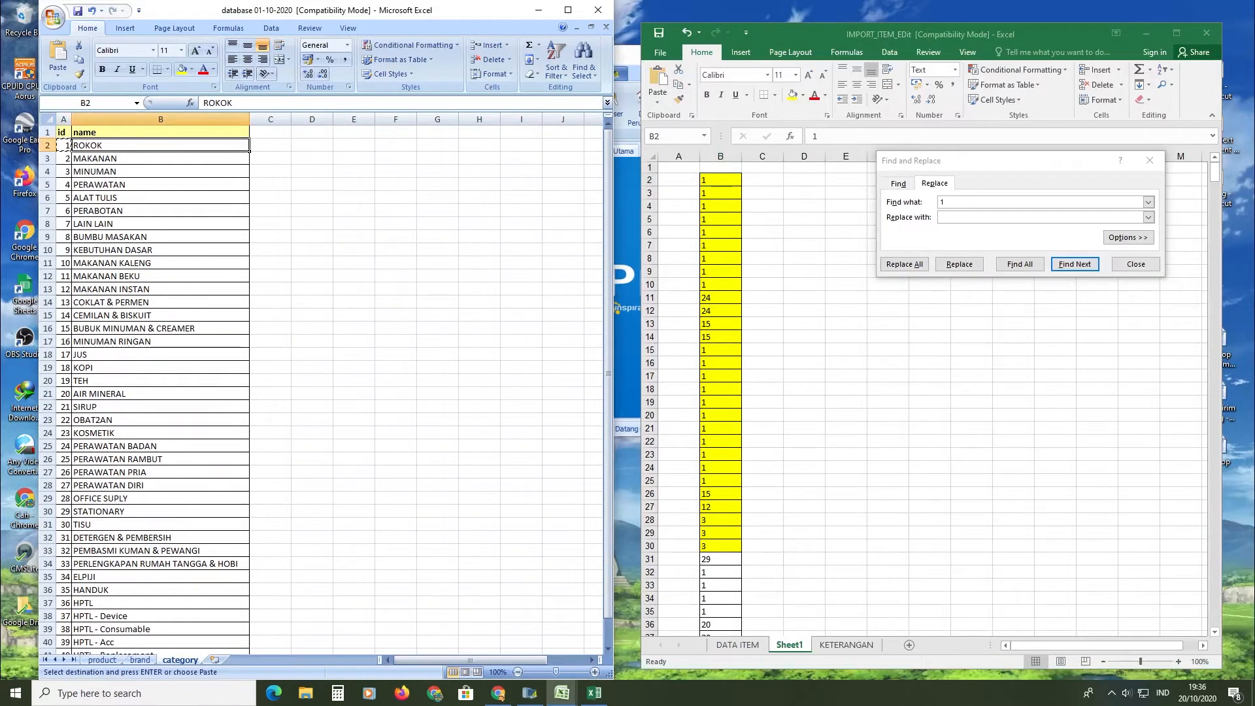
key(ctrl+c)
click(965, 217)
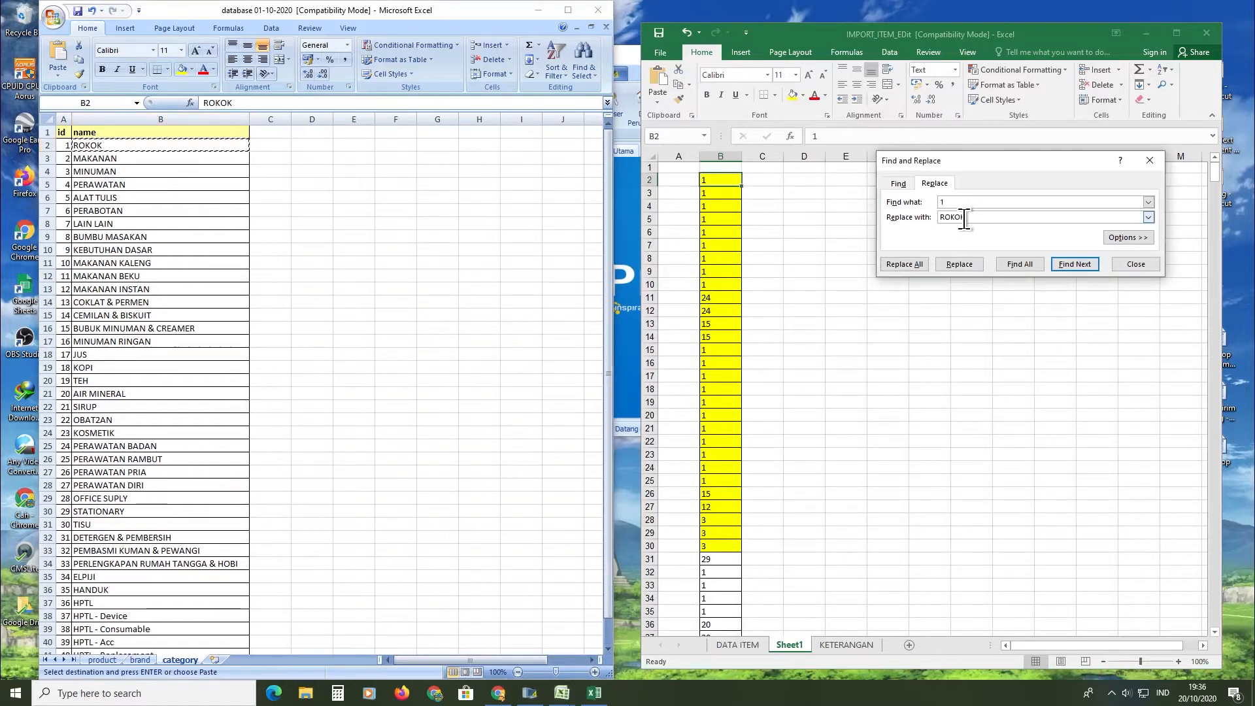
click(888, 363)
click(721, 193)
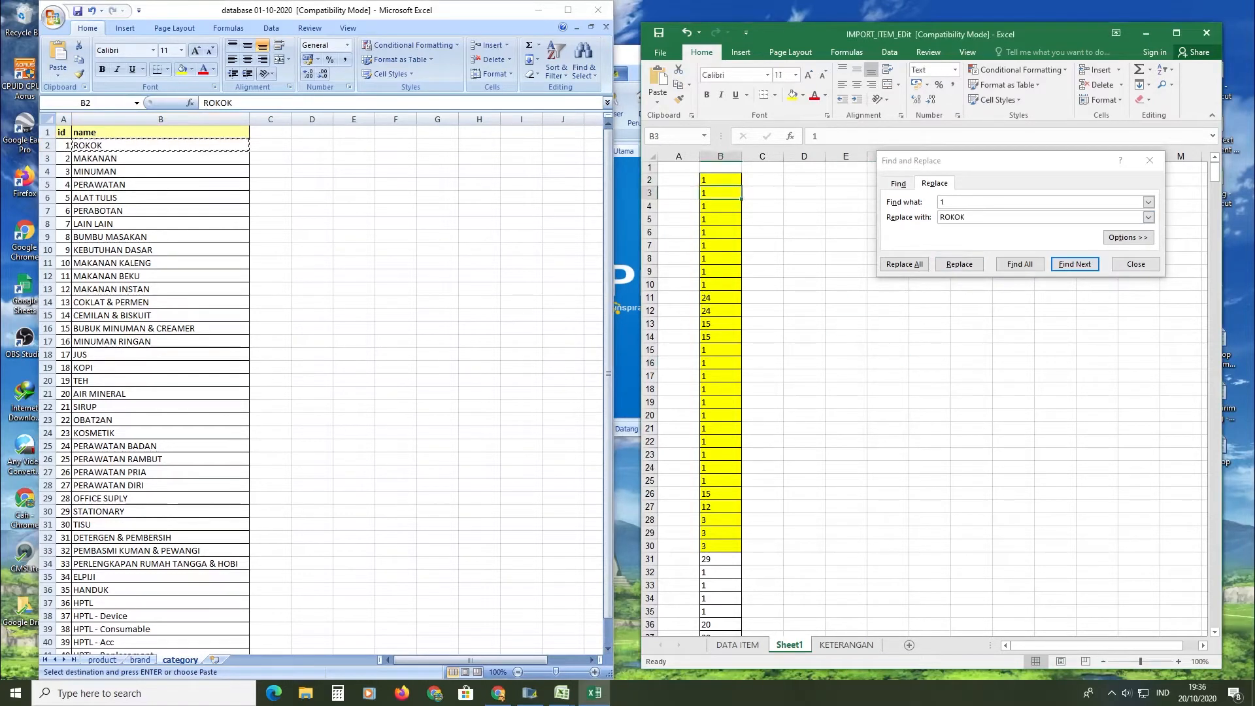
click(909, 263)
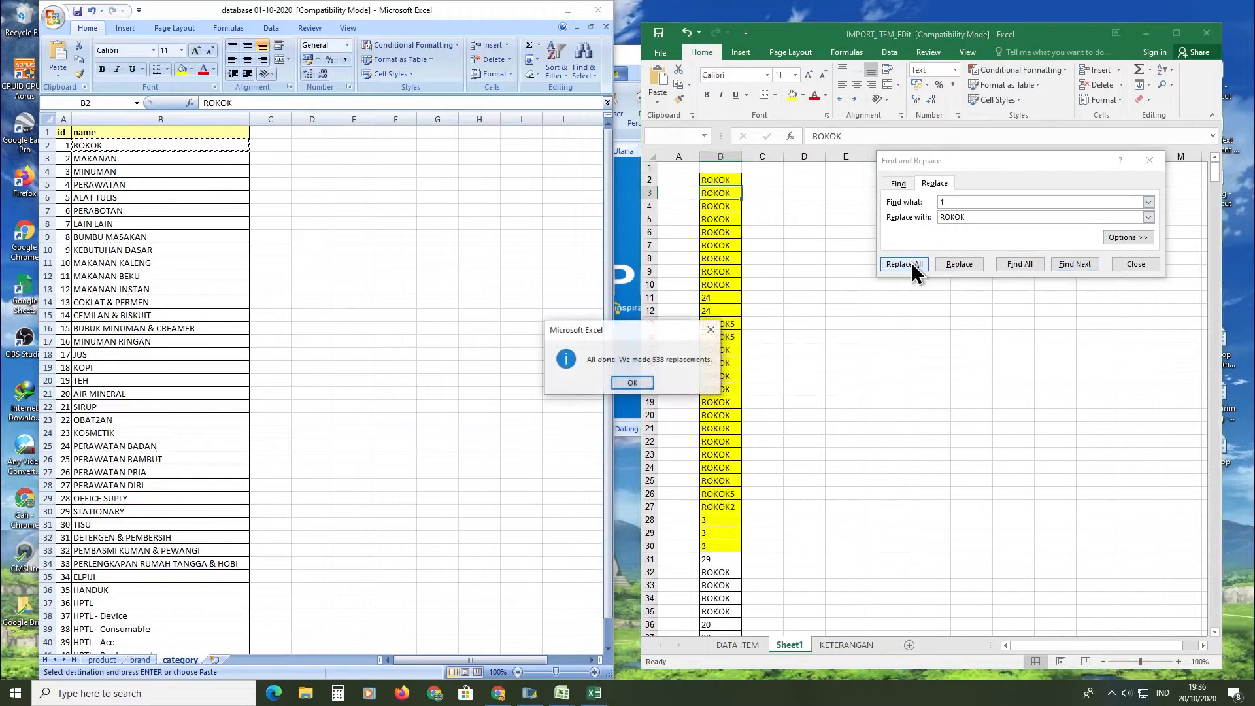
click(632, 382)
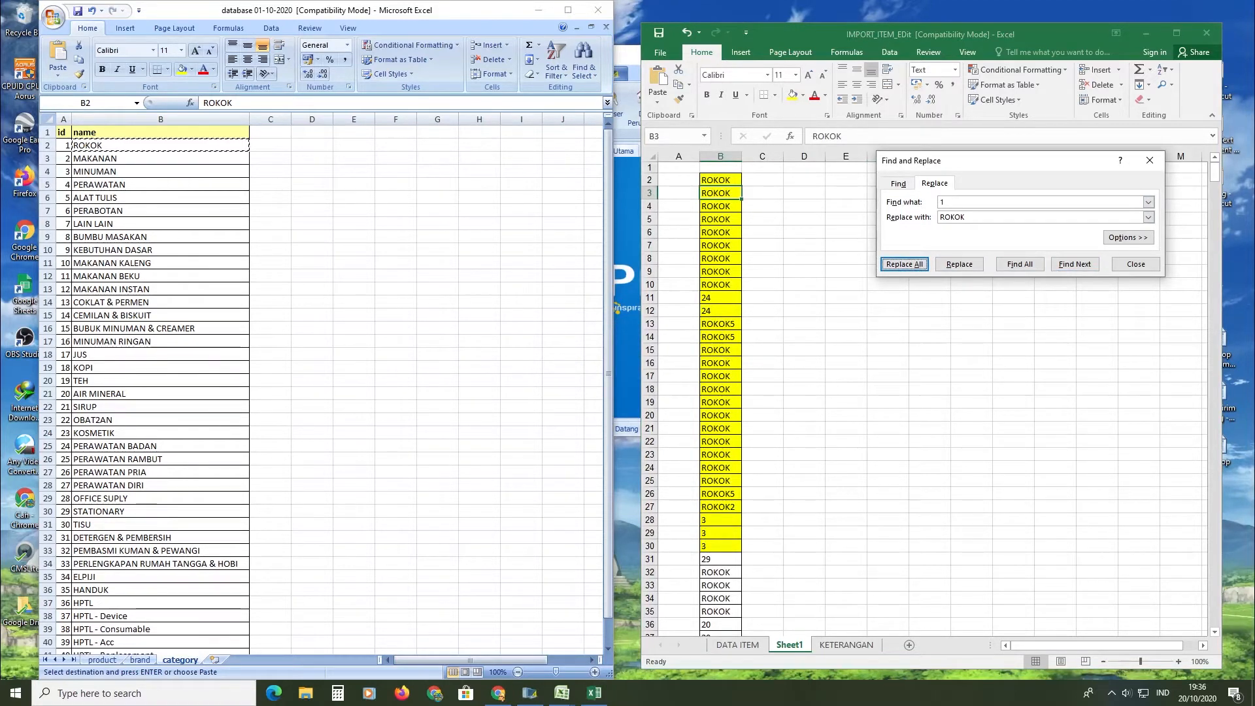
Set the search value to 2, copied from the id of the MAKANAN category.
click(720, 311)
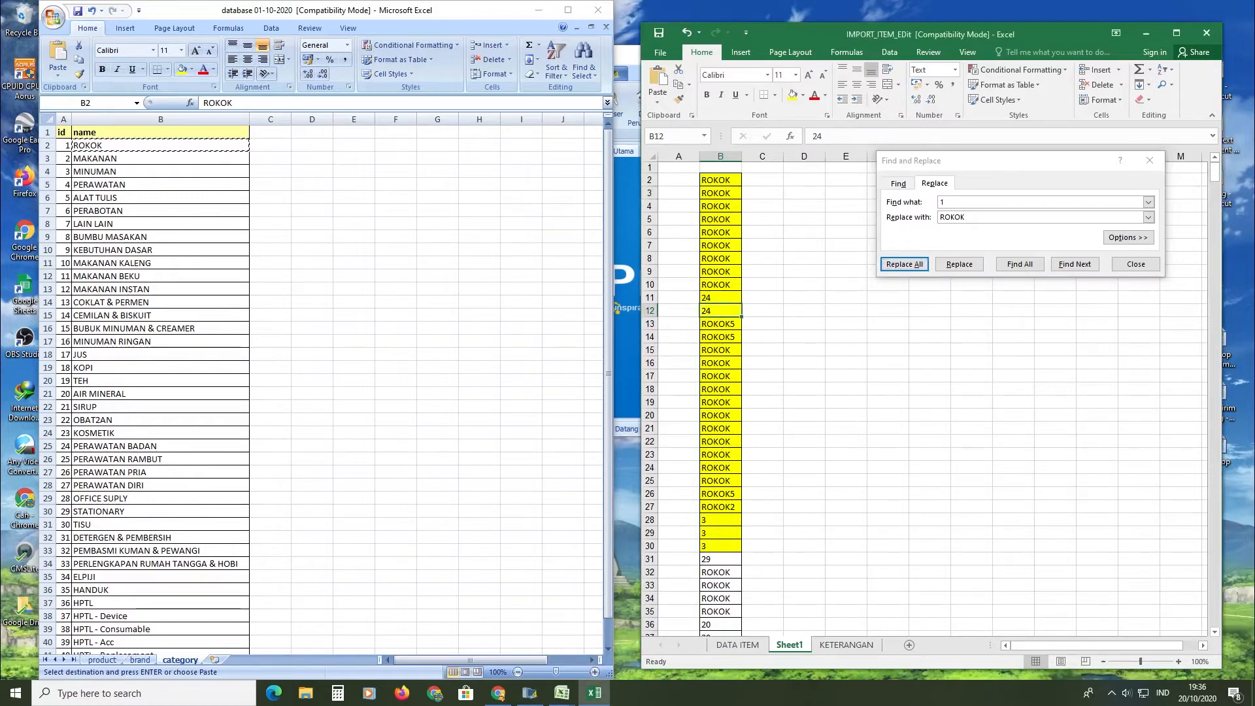
double_click(67, 160)
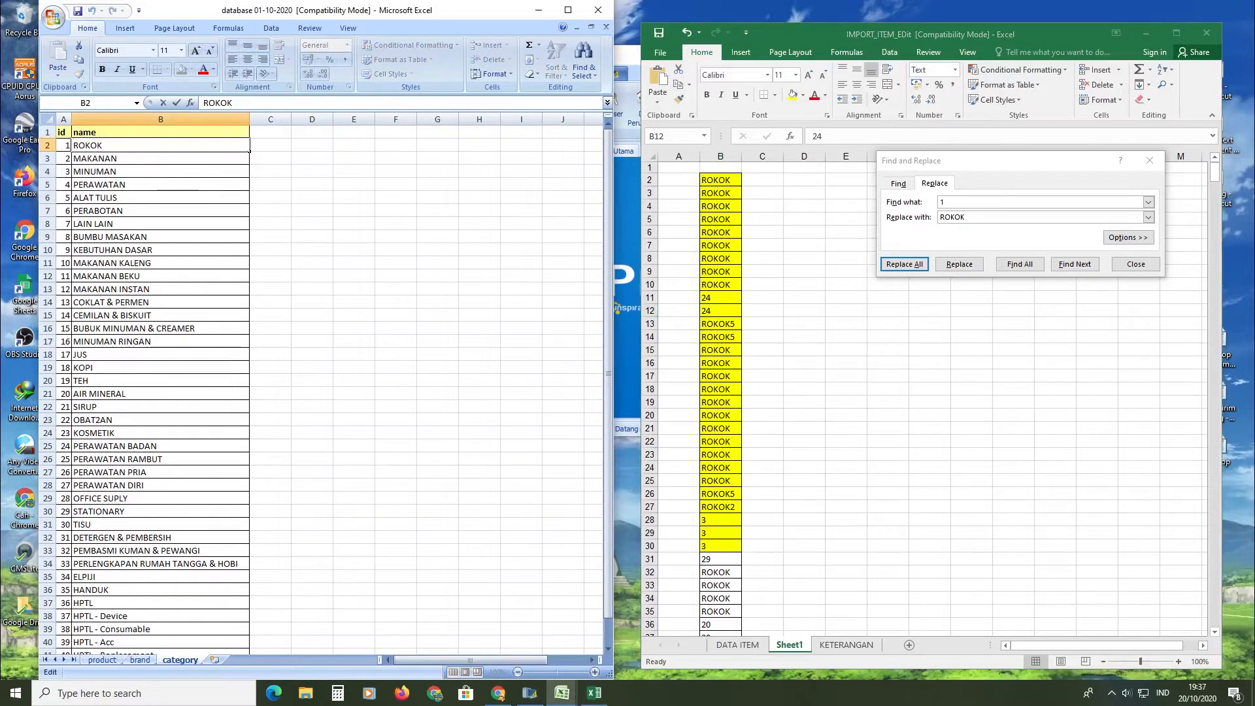
click(71, 161)
key(ctrl+c)
drag(989, 205, 913, 208)
key(ctrl+v)
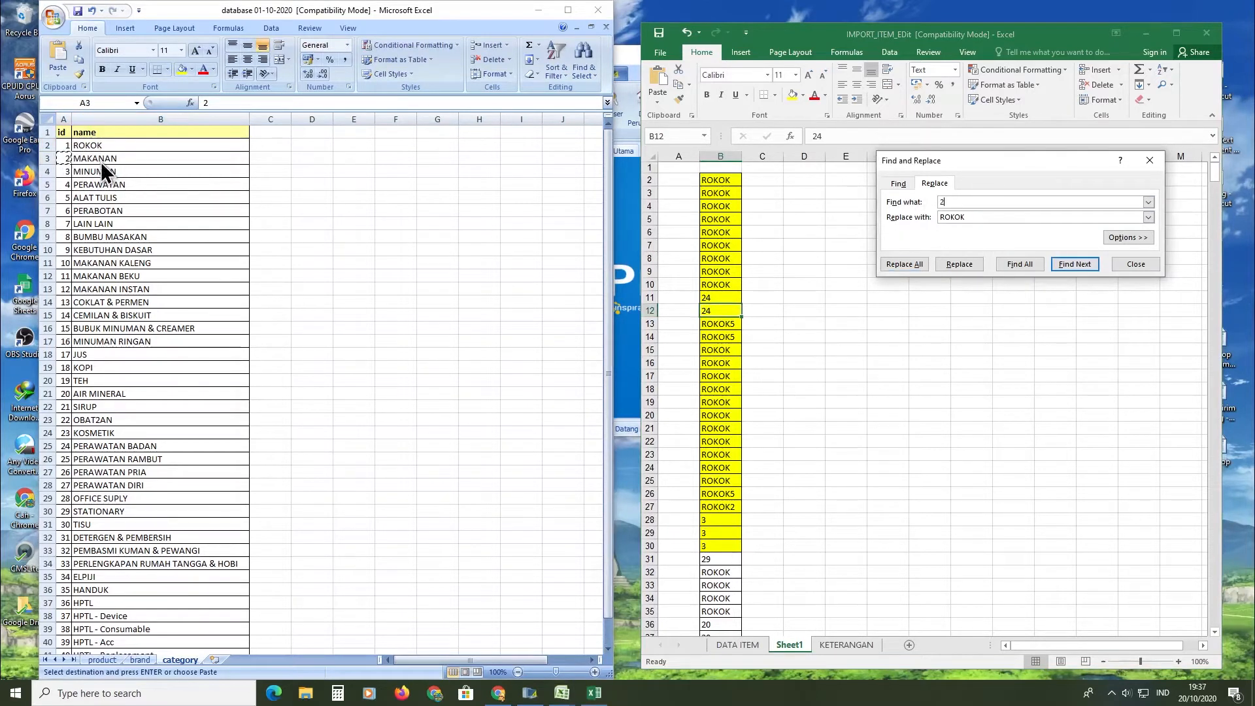
Replace every occurrence of 2 in Sheet1 with the category name MAKANAN.
double_click(68, 159)
click(74, 159)
key(ctrl+c)
drag(982, 220, 900, 225)
key(ctrl+v)
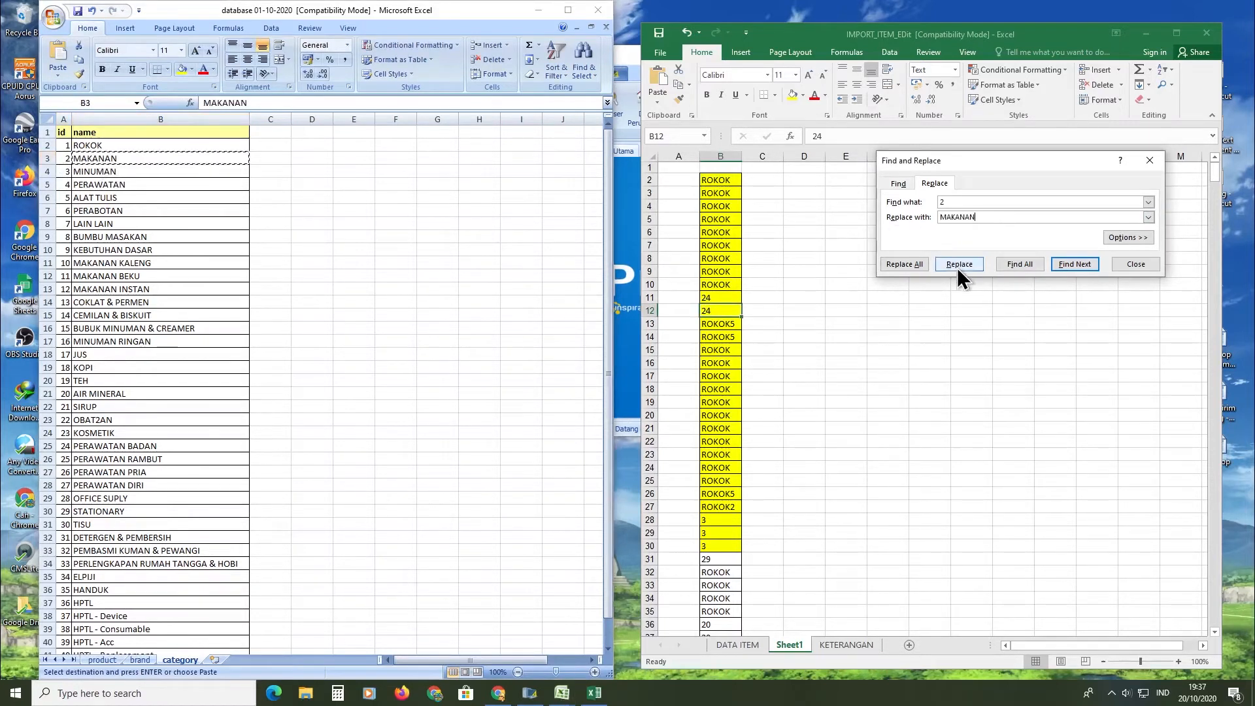
click(904, 269)
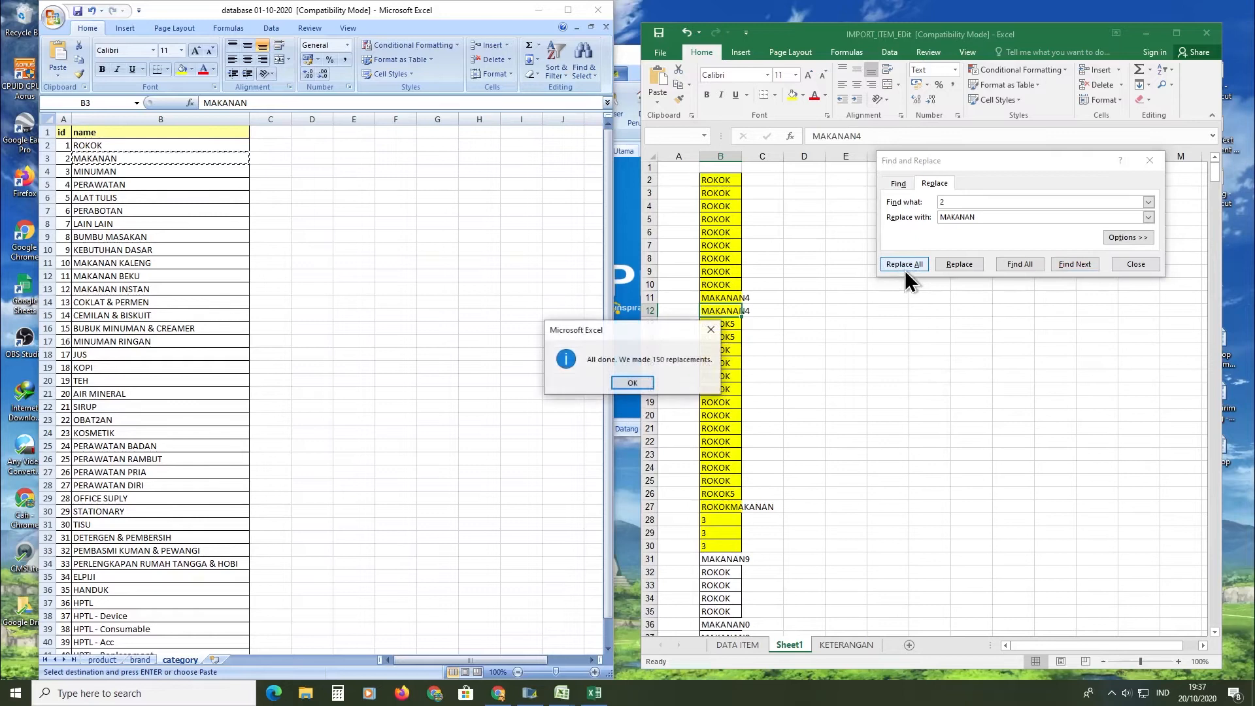
click(623, 383)
Undo both the MAKANAN and the ROKOK replacements in Sheet1.
click(887, 363)
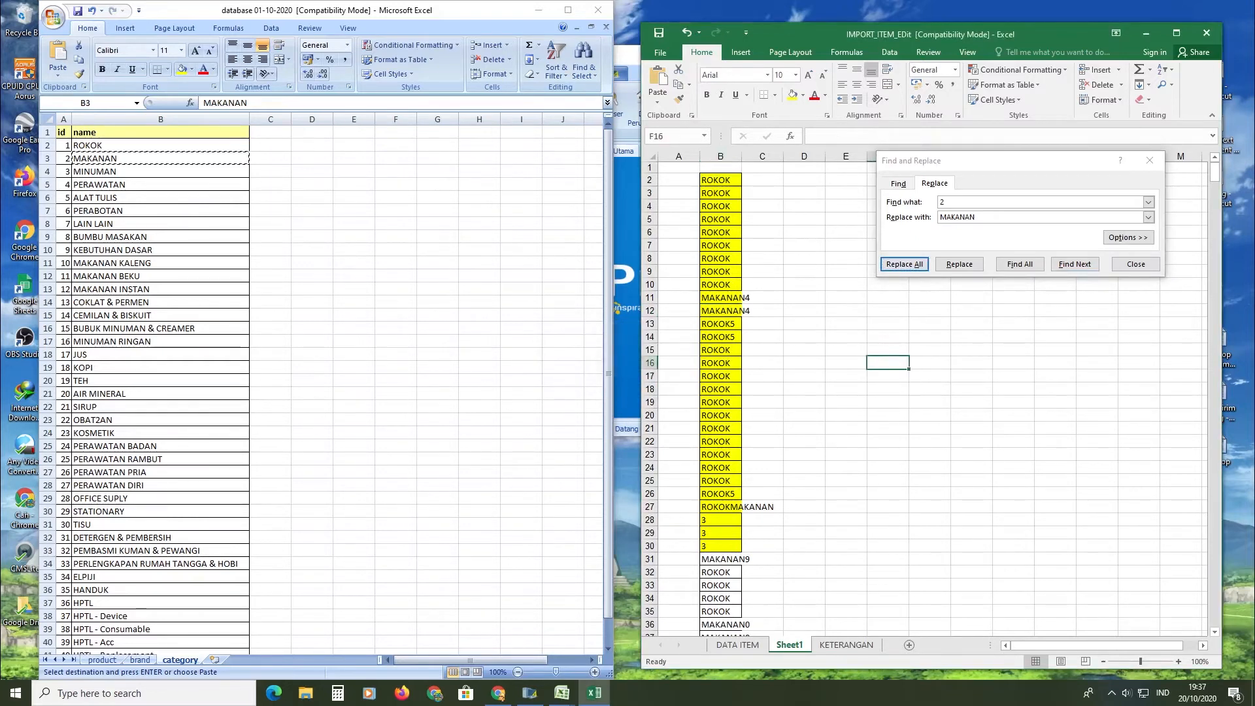
key(ctrl+z)
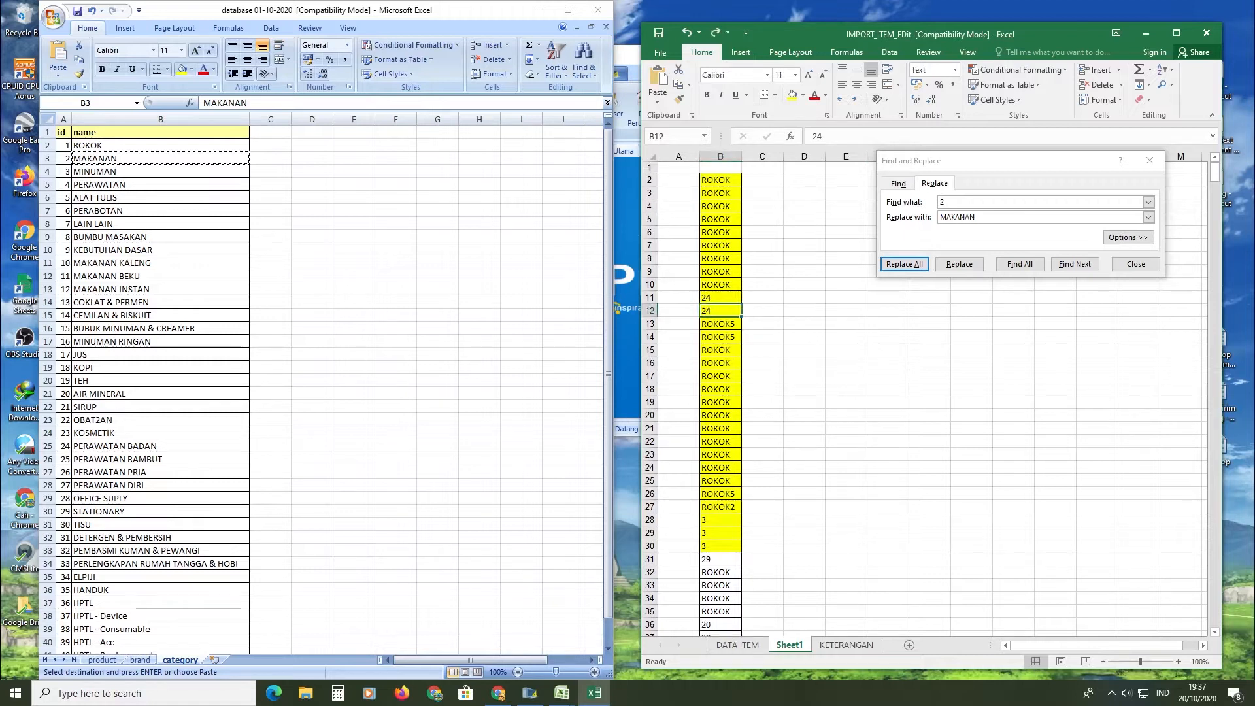
key(ctrl+z)
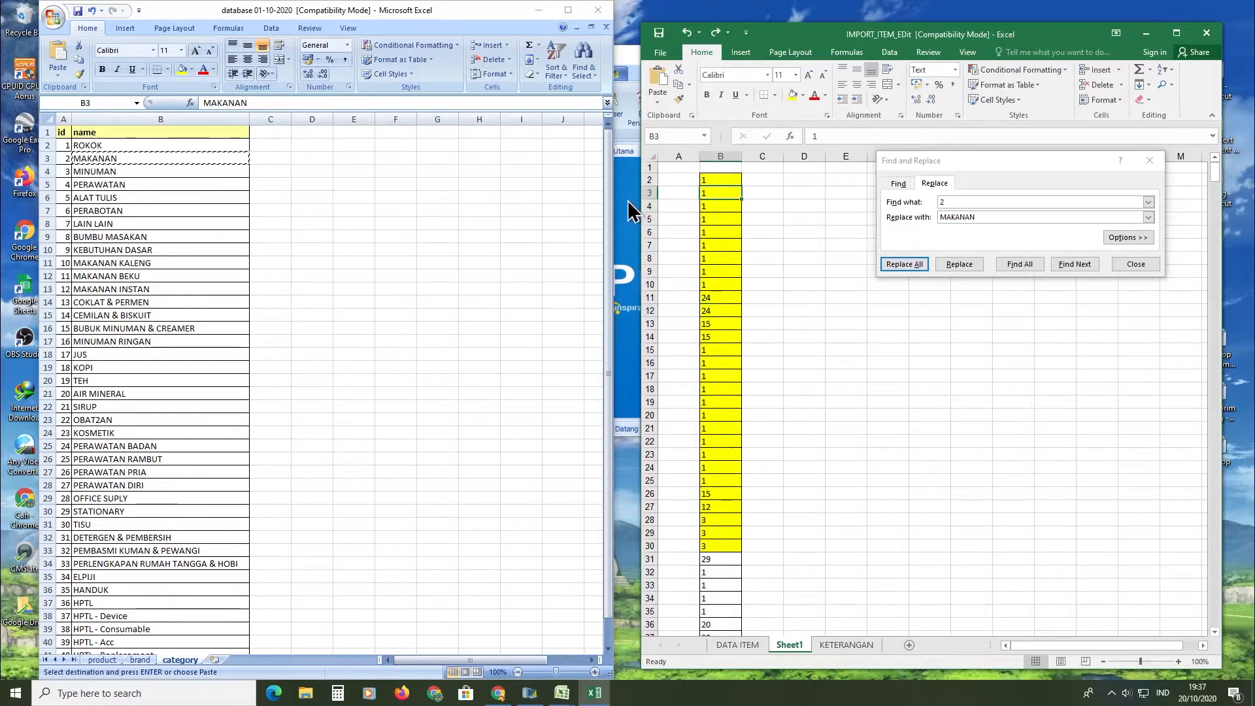
Compare the category ids, from the last one up to the first, with the multi-digit codes in Sheet1's column B.
click(610, 217)
drag(611, 218, 609, 378)
click(720, 395)
scroll(720, 395, down, 7)
scroll(720, 395, down, 20)
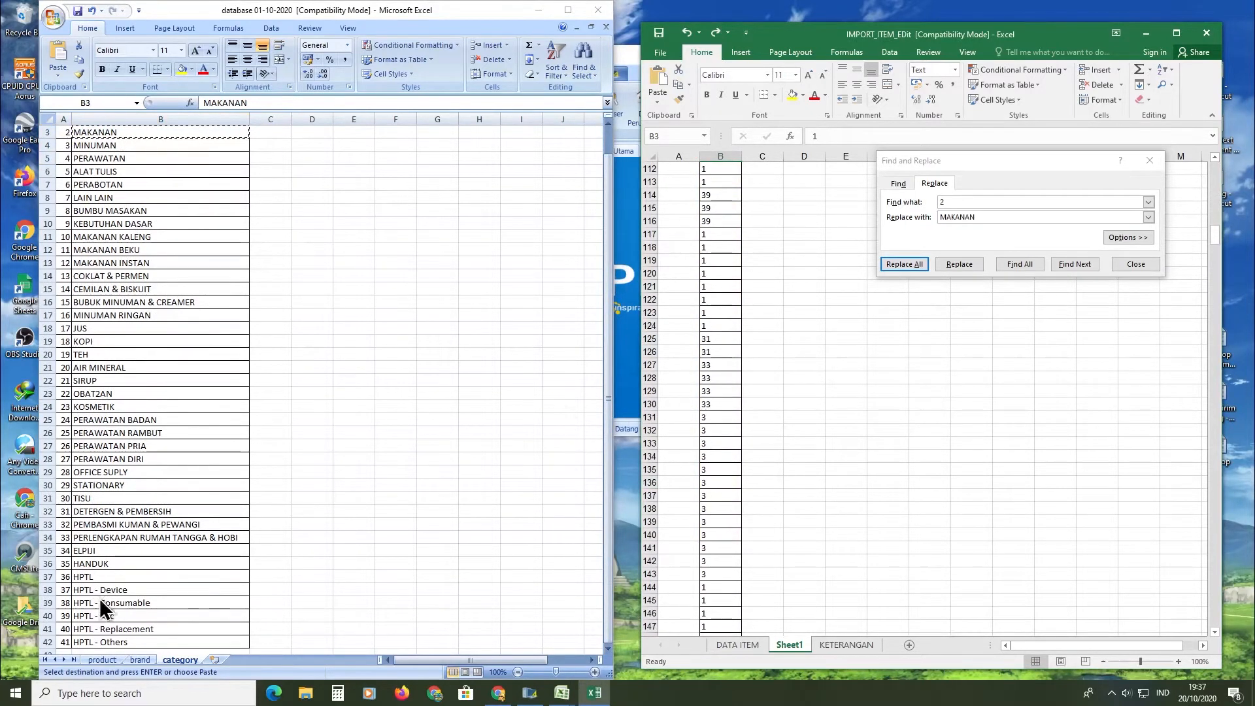
click(59, 640)
click(58, 639)
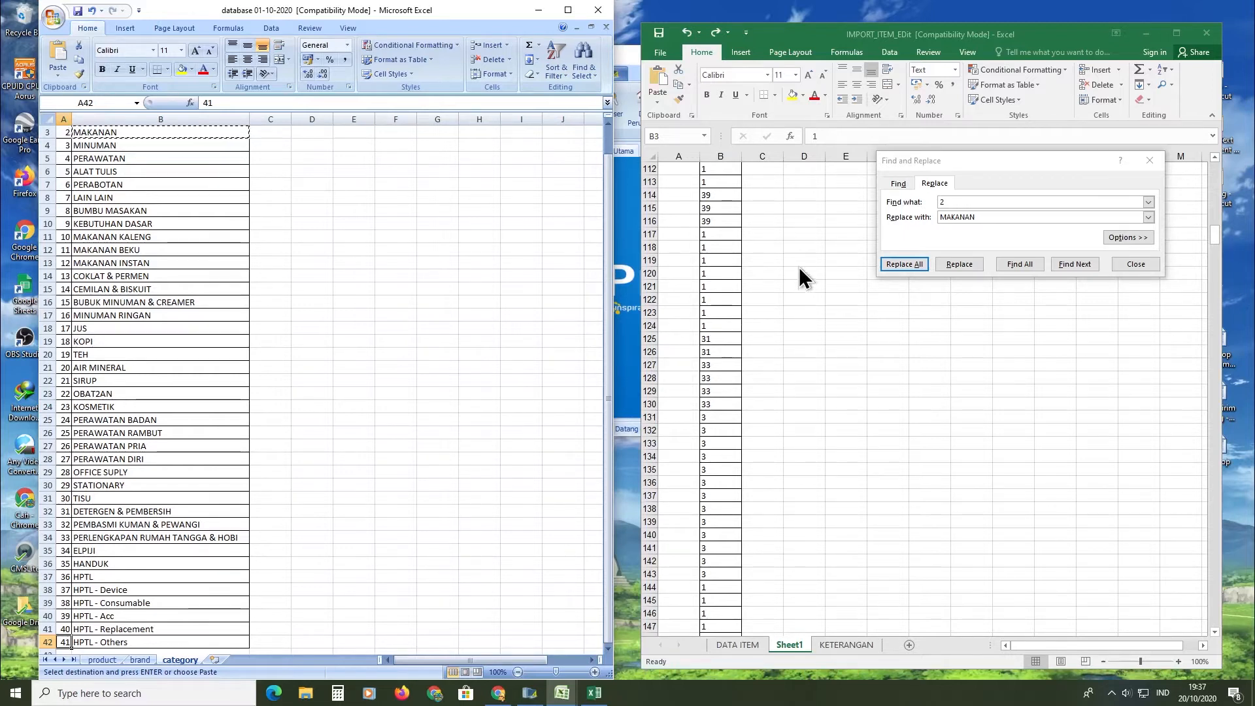
click(713, 340)
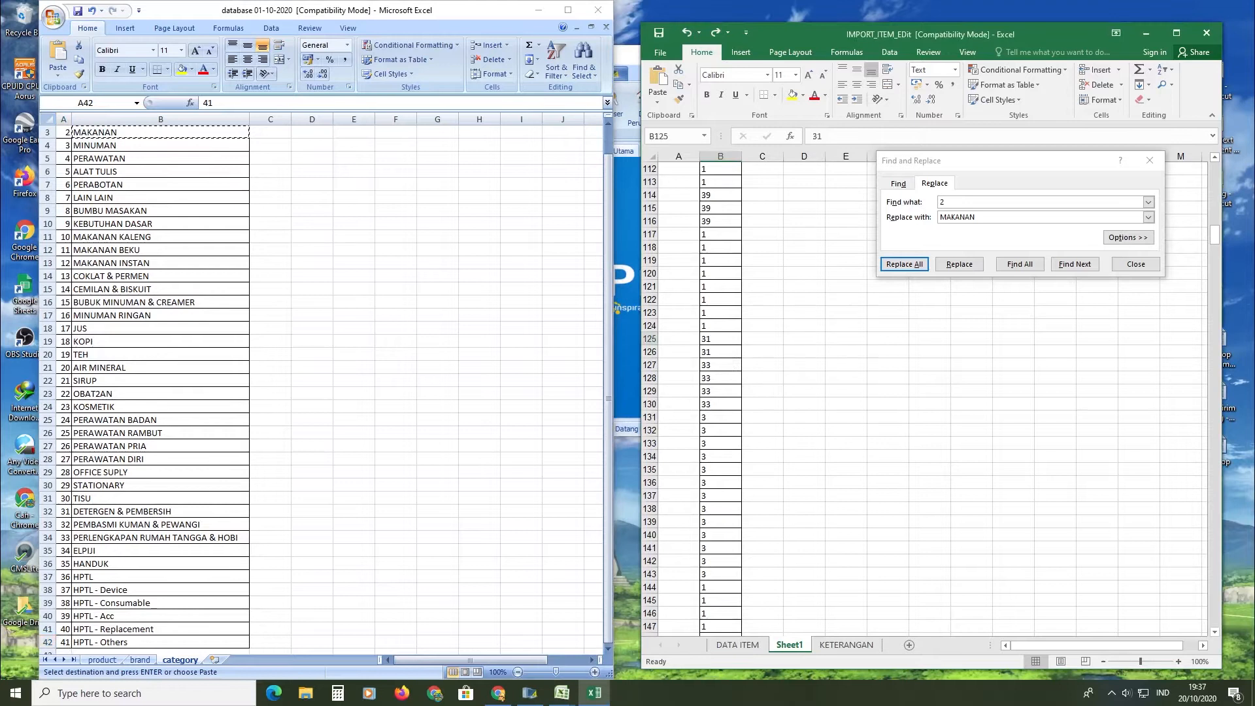
scroll(229, 234, up, 2)
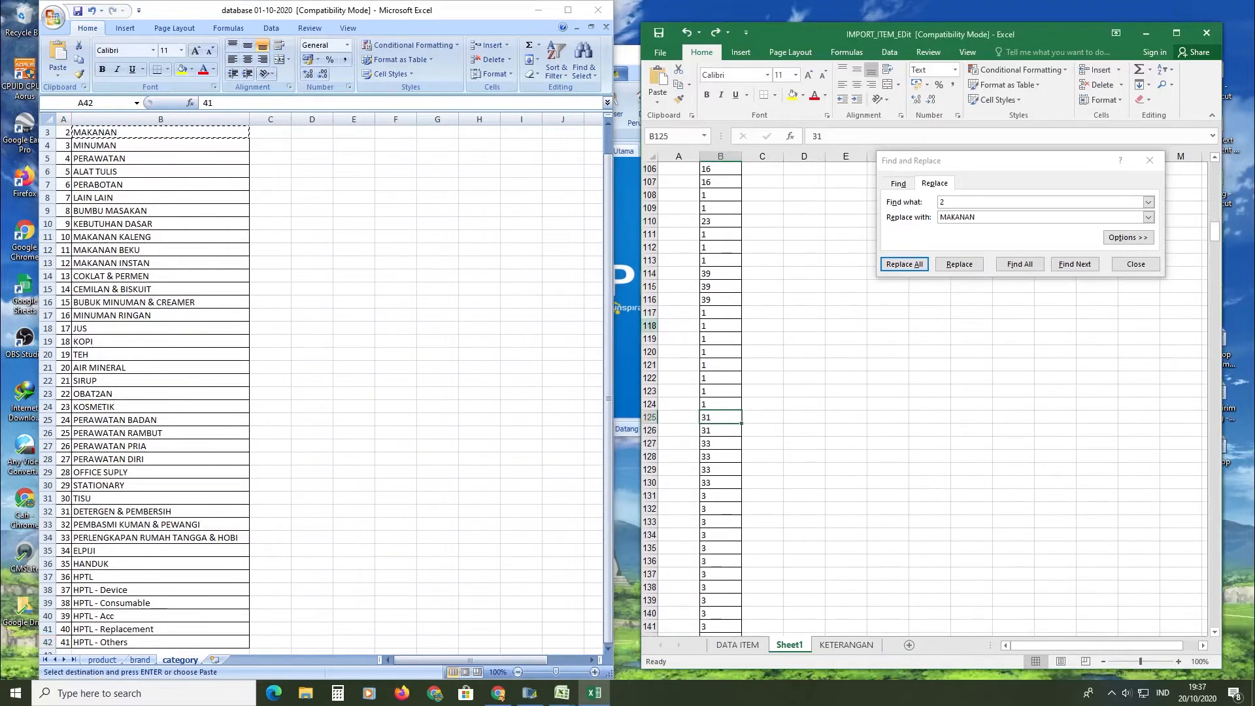
click(607, 413)
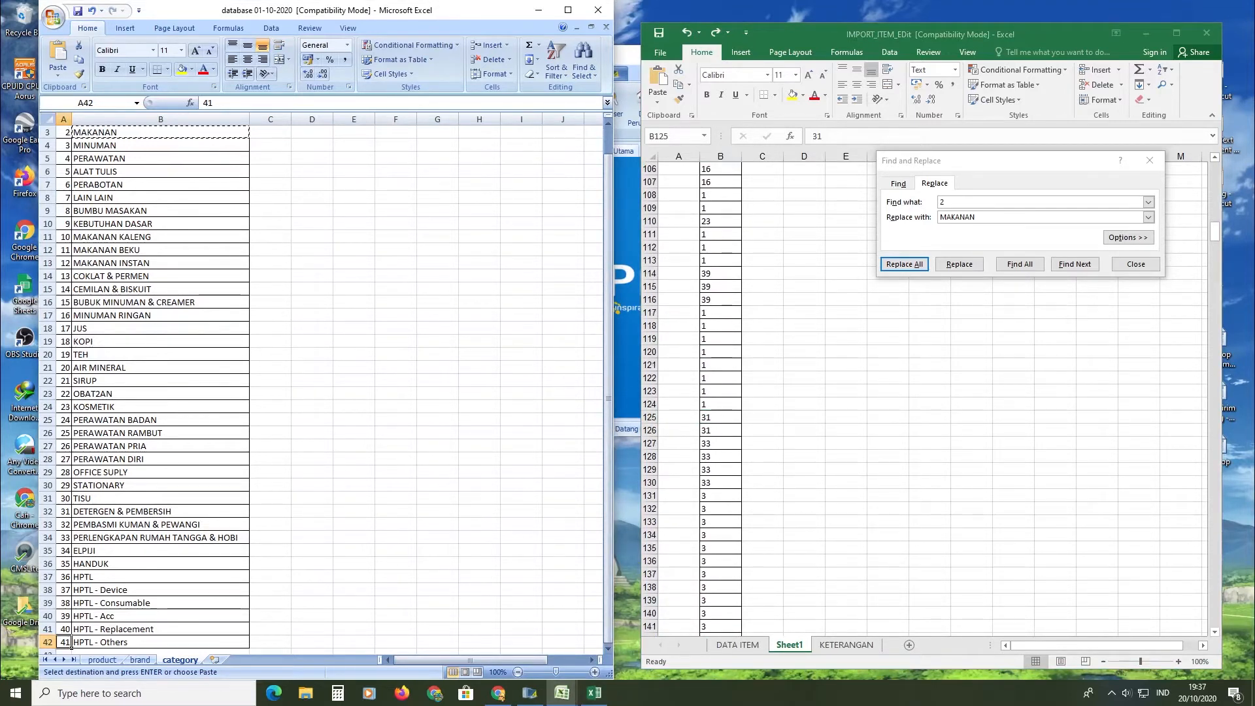
scroll(610, 249, up, 1)
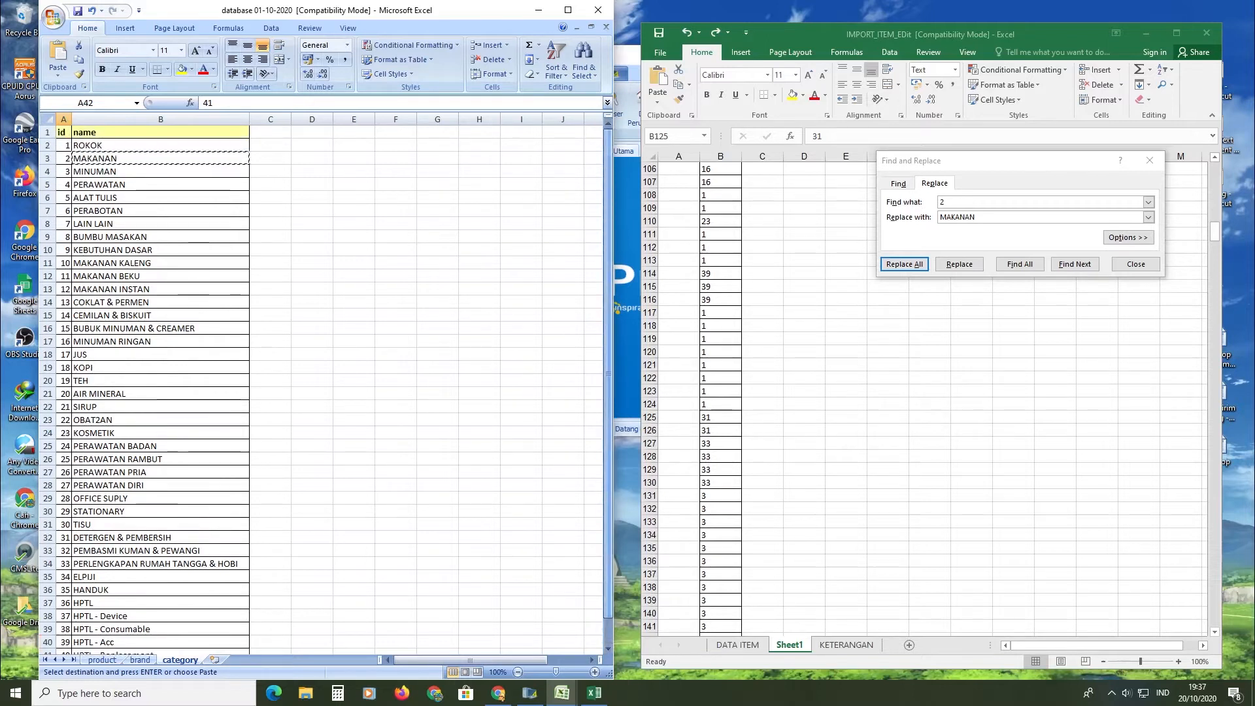
click(63, 145)
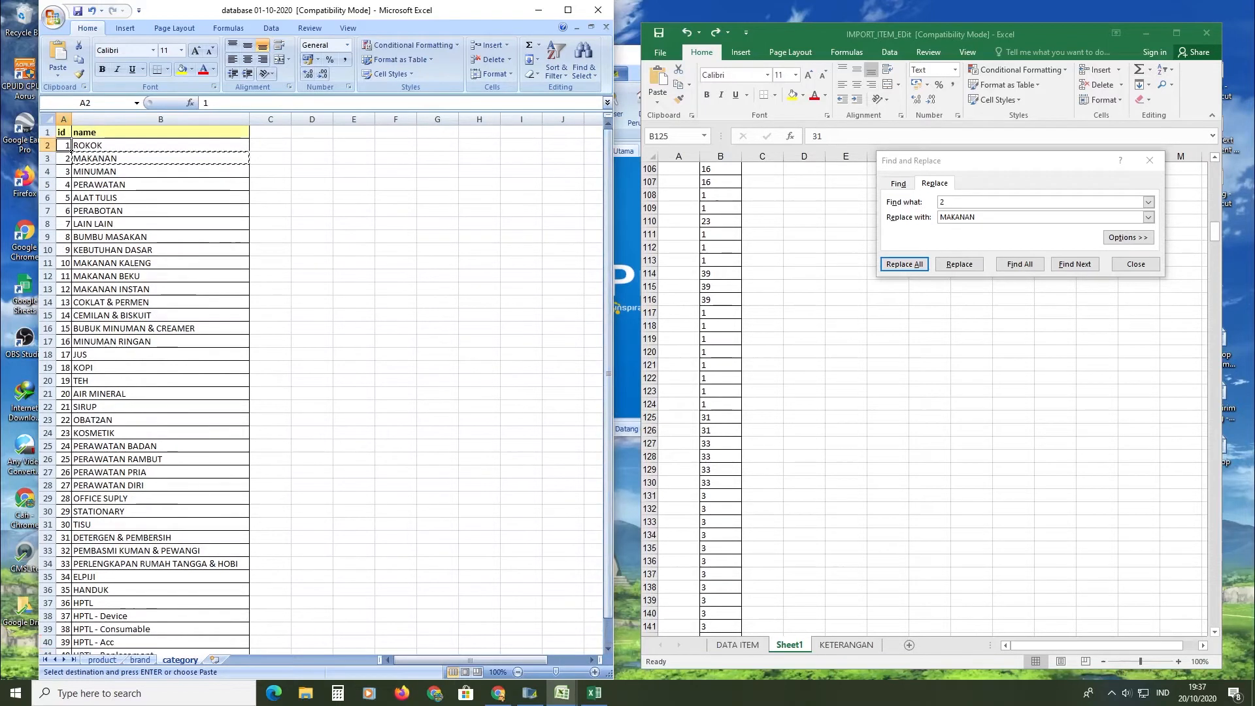
Replace every occurrence of 1 in Sheet1 with the category name ROKOK.
double_click(970, 202)
text(1)
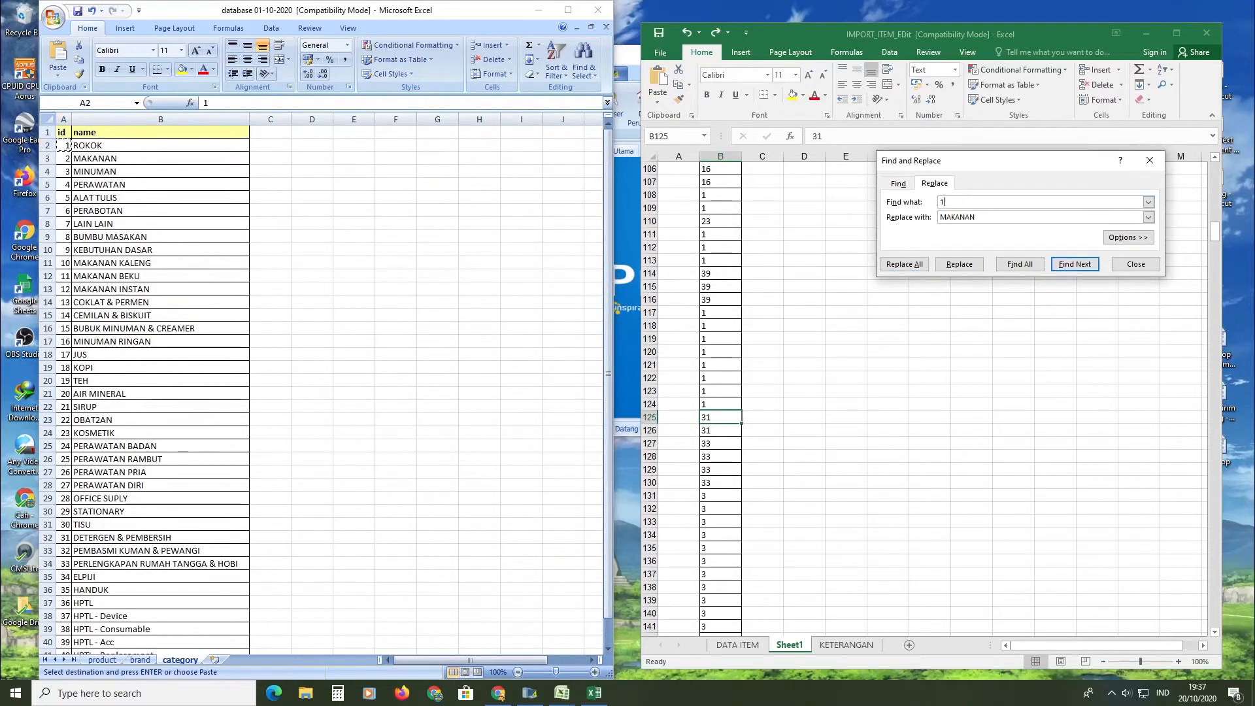
click(106, 150)
key(ctrl+c)
double_click(987, 215)
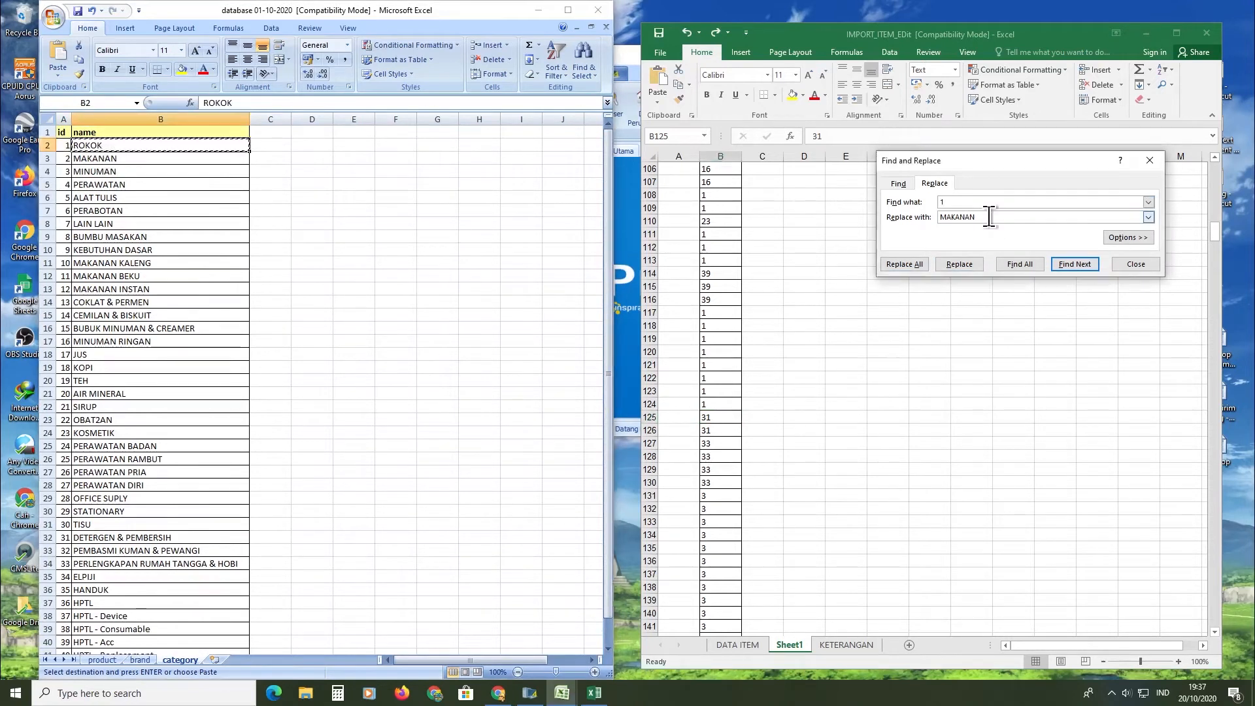
key(ctrl+v)
click(902, 264)
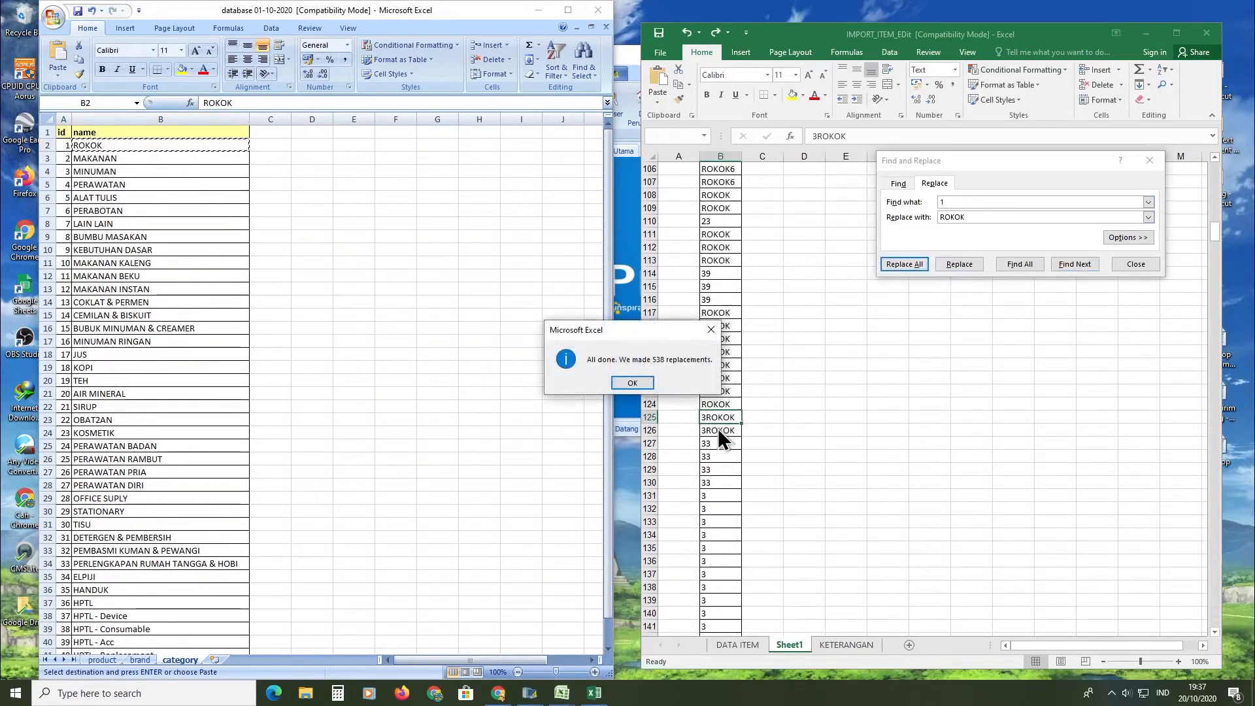
click(708, 334)
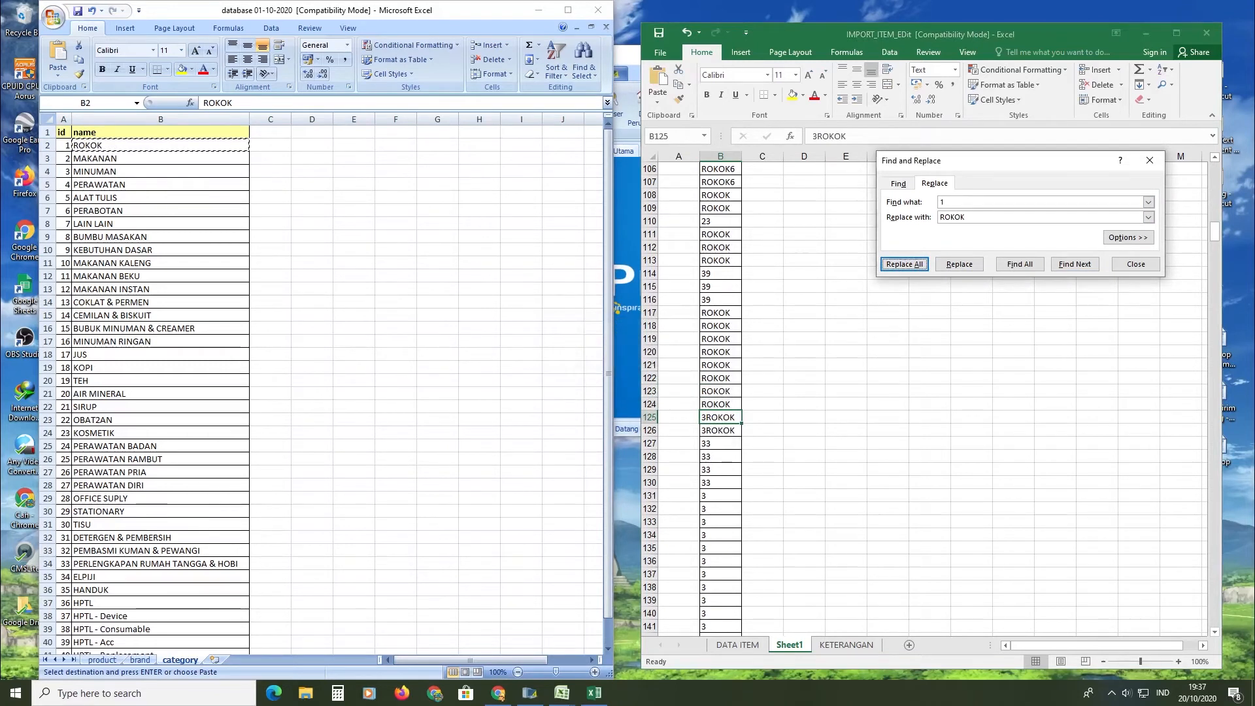
Undo the ROKOK replacement in Sheet1.
click(887, 430)
key(ctrl+z)
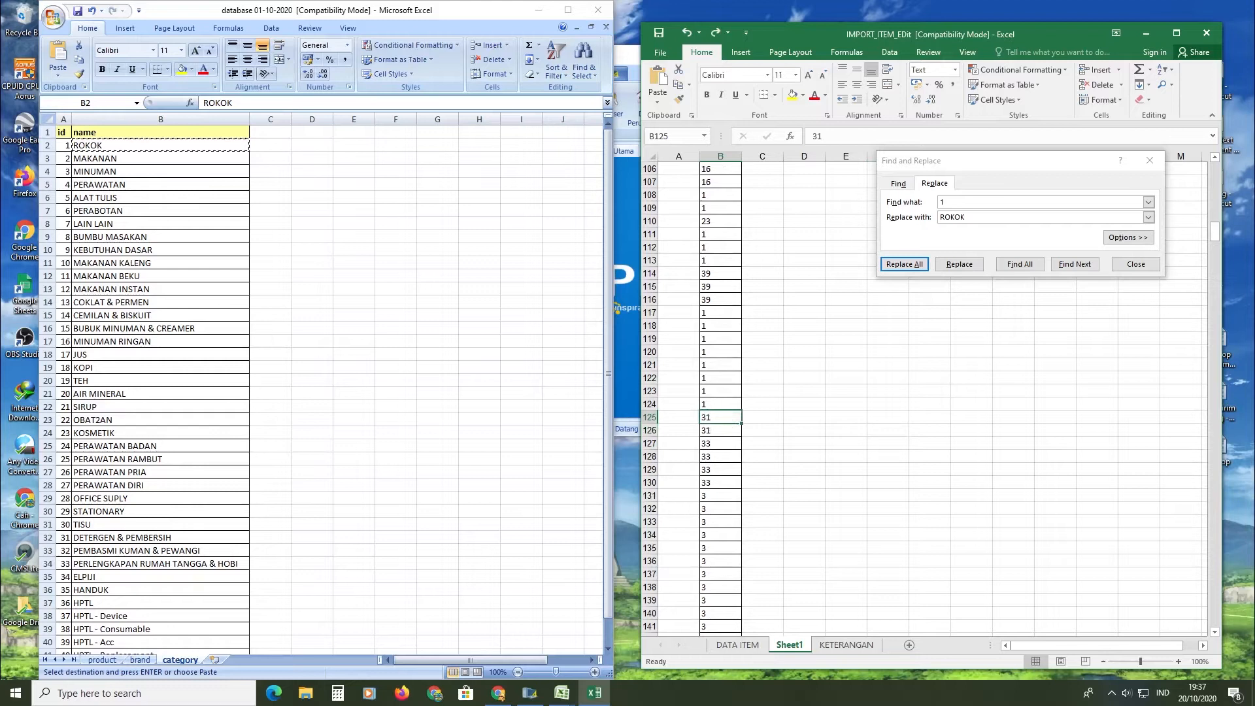
Replace every 41 in Sheet1 with HPTL - Others, copying the id and name from the last row of the category list.
click(609, 464)
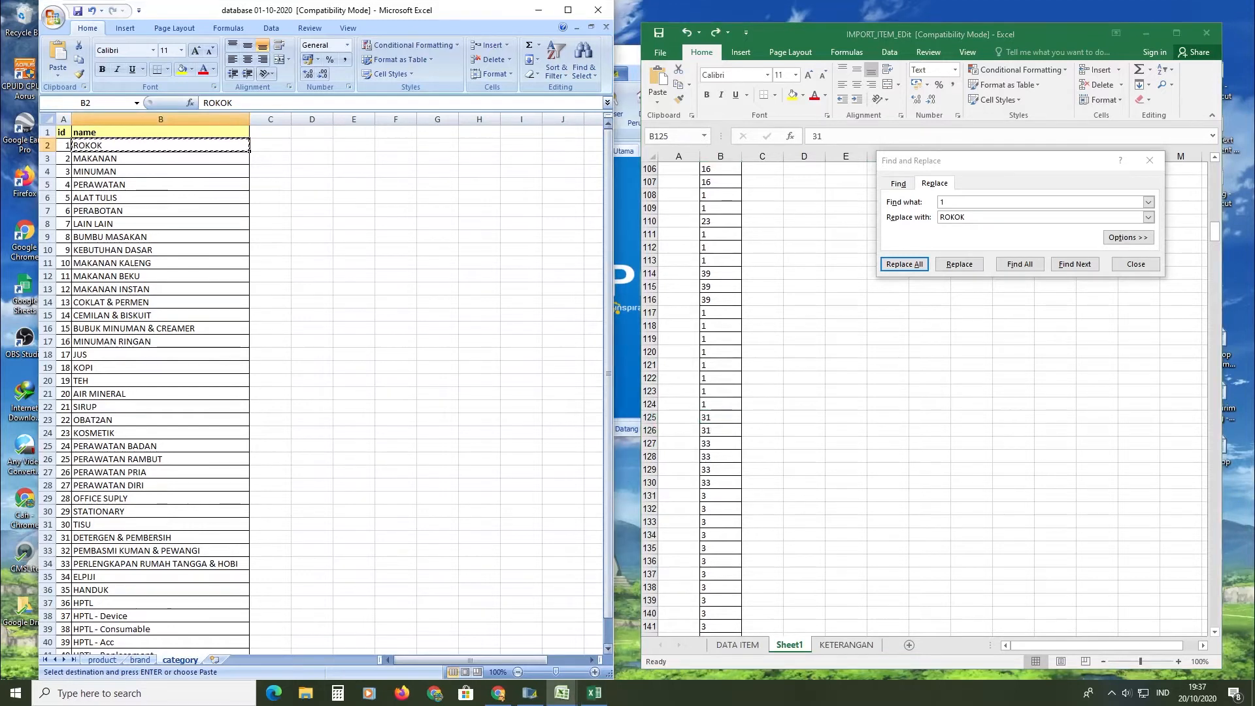
drag(611, 588, 610, 654)
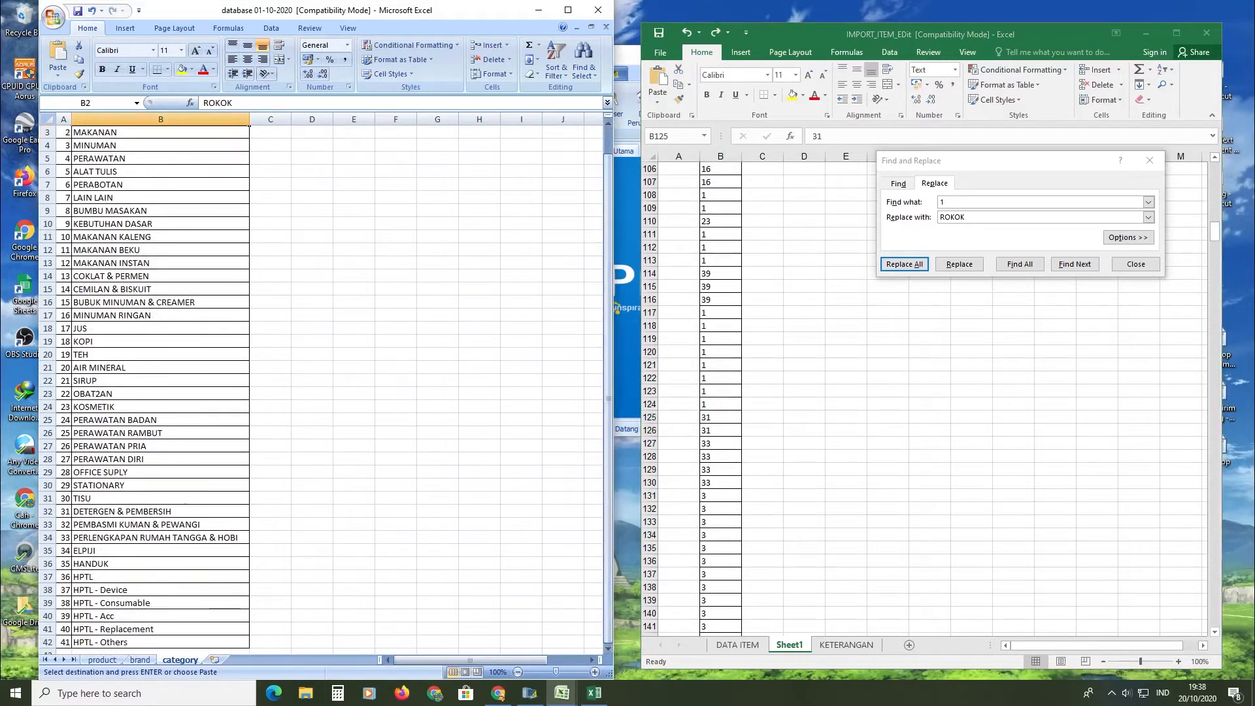
click(64, 642)
key(ctrl+c)
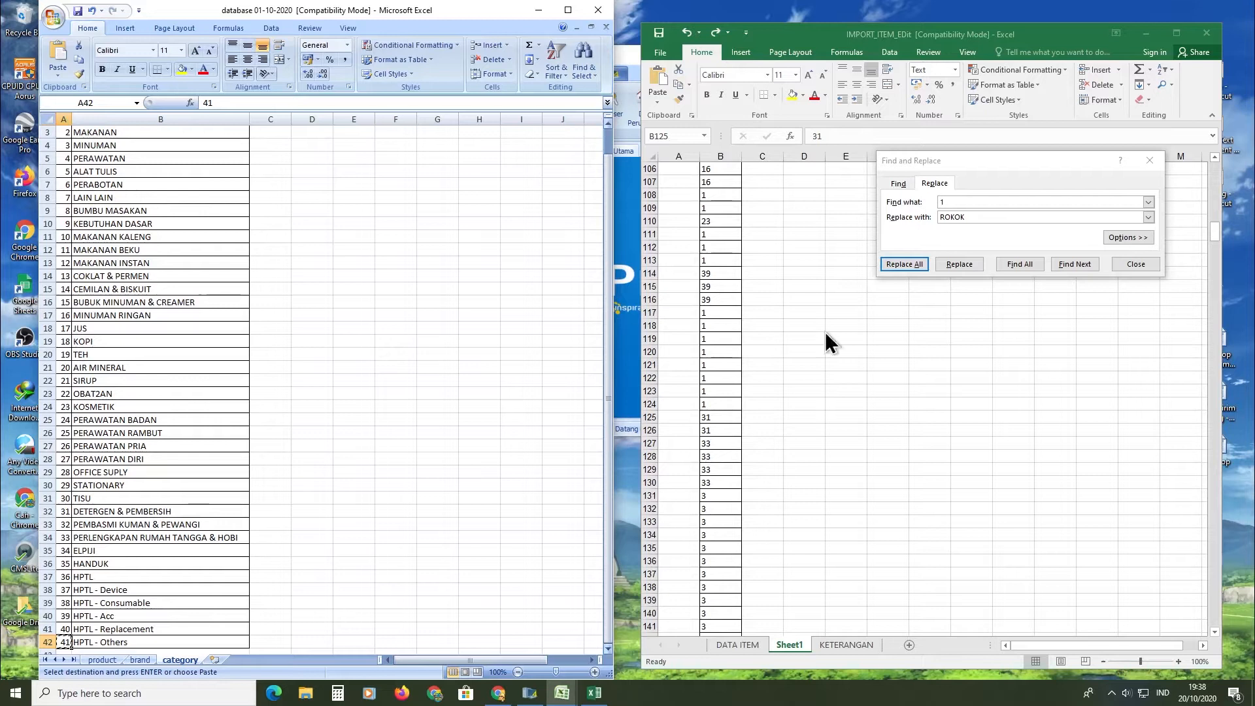
double_click(944, 202)
key(ctrl+v)
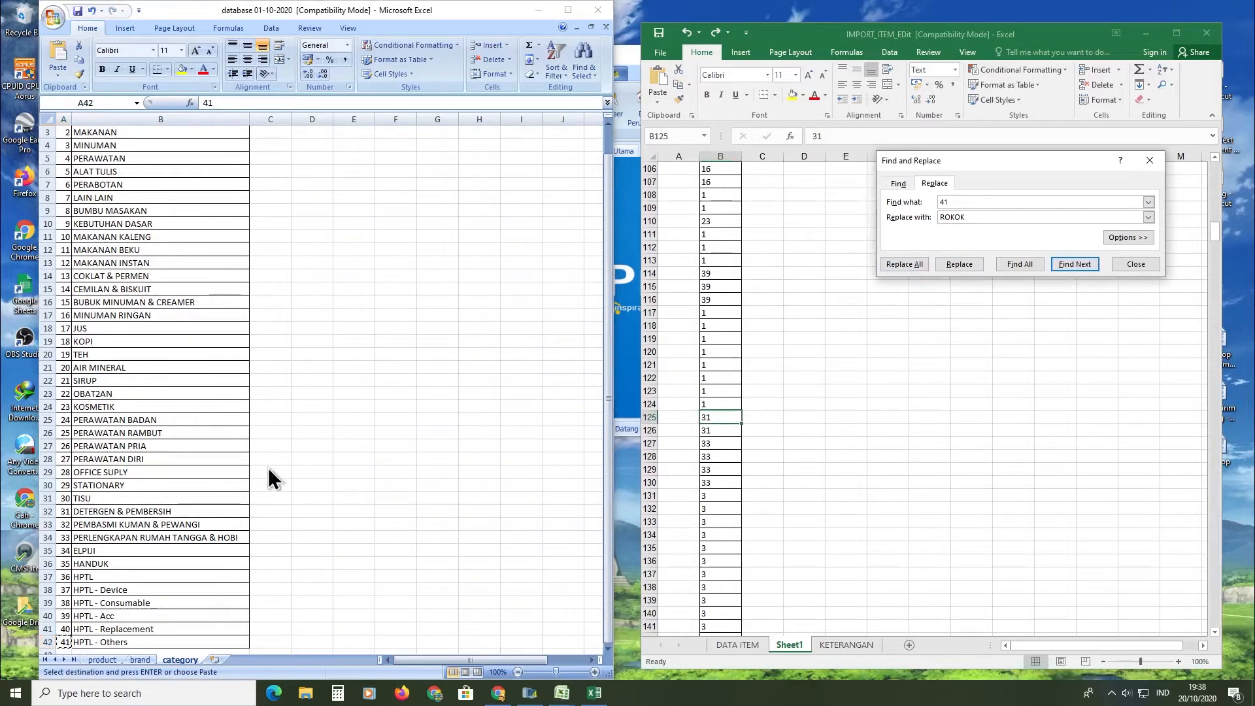
click(150, 642)
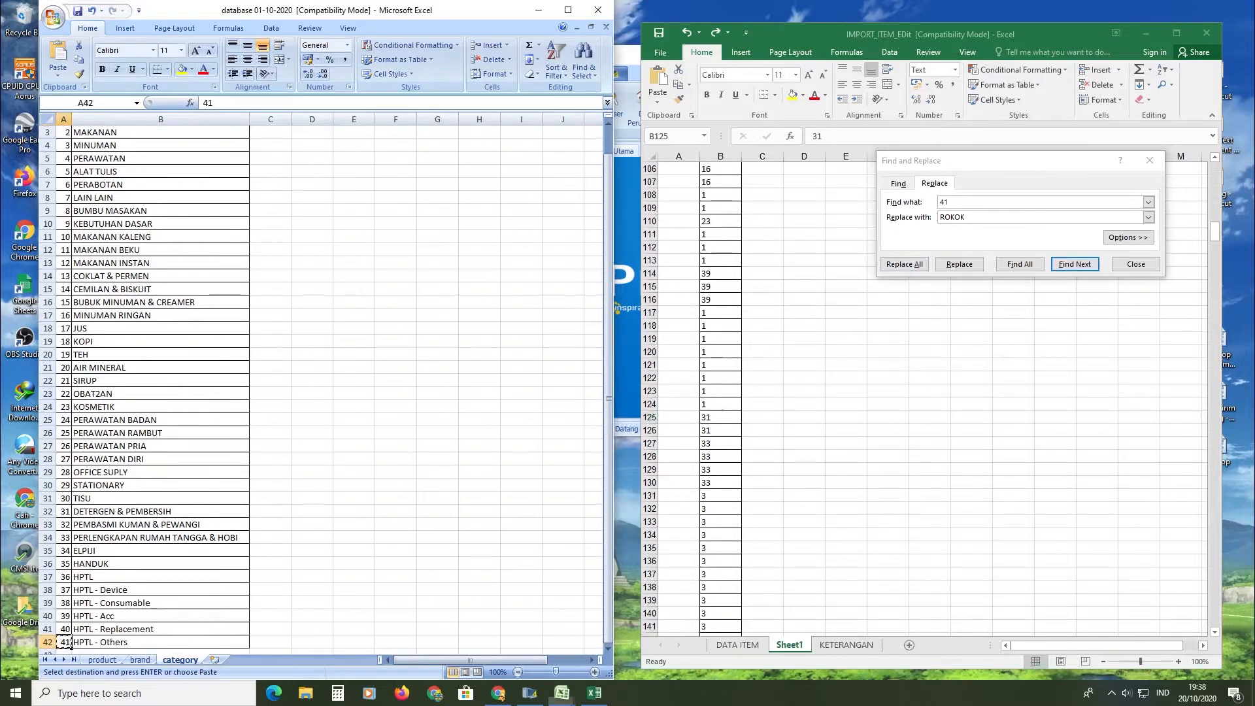
key(ctrl+c)
double_click(1013, 217)
key(ctrl+v)
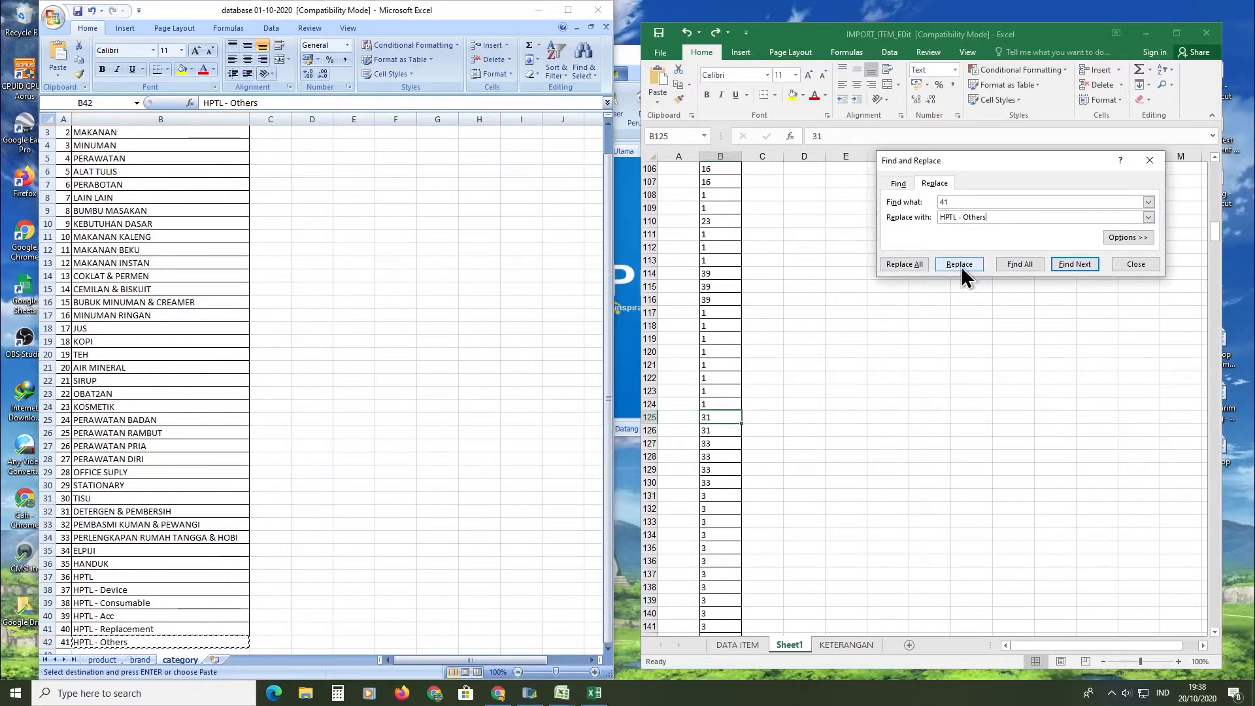
click(919, 264)
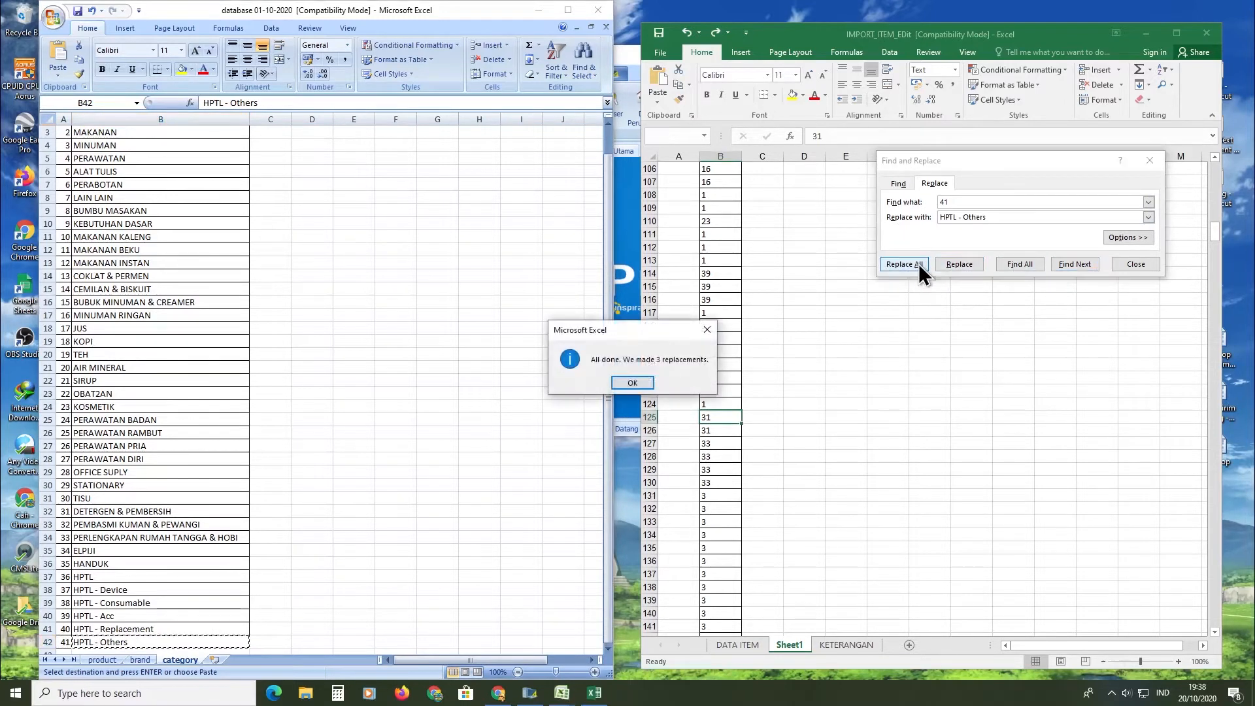
click(631, 383)
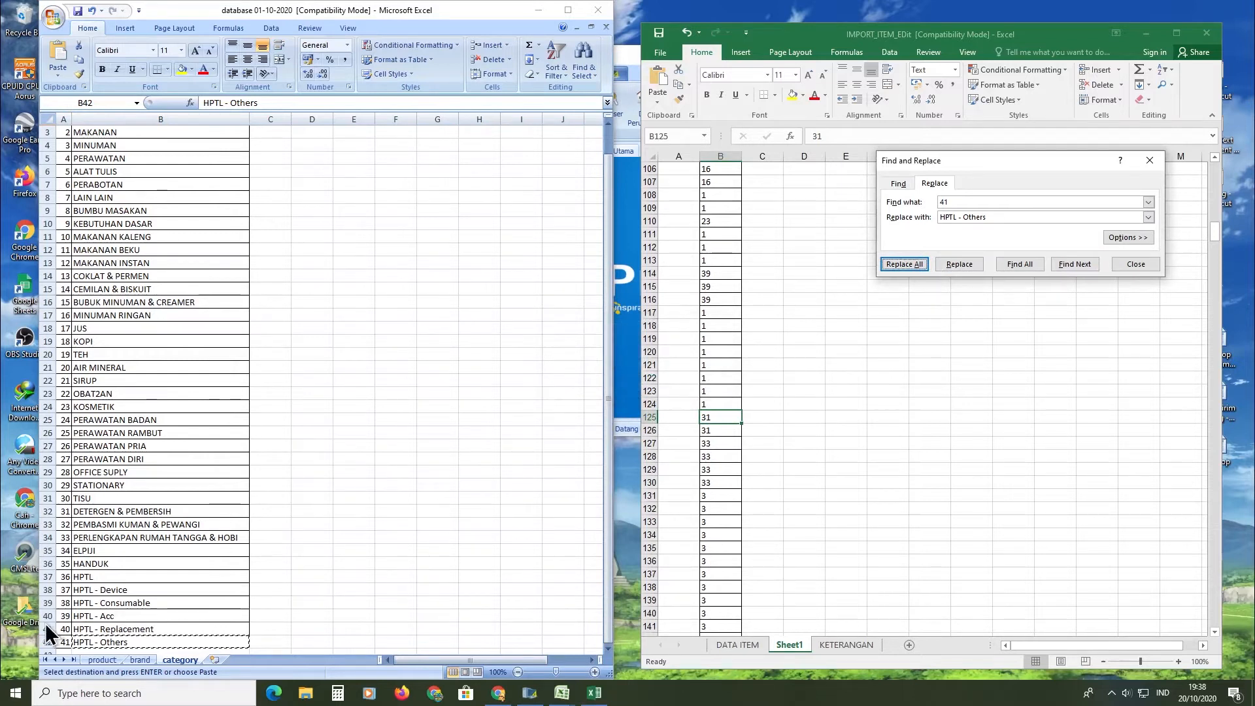
Replace every 40 in Sheet1 with HPTL - Replacement, copied from the category list.
click(69, 631)
key(ctrl+c)
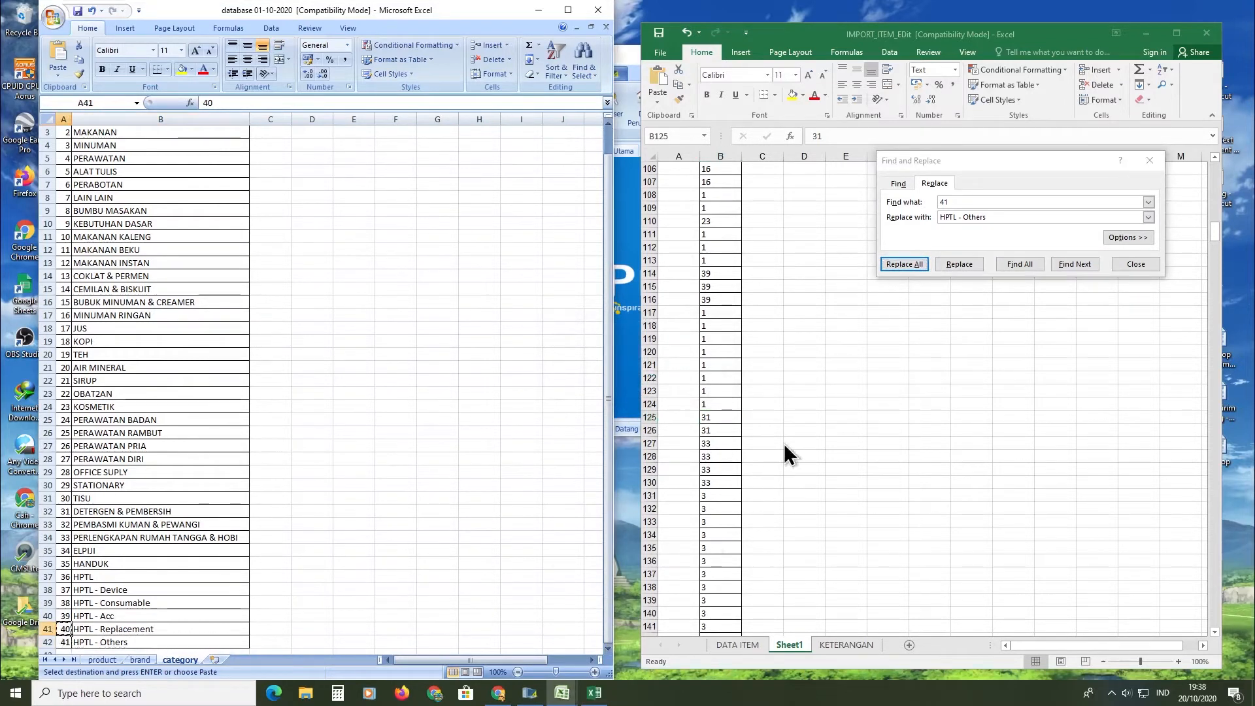
double_click(947, 202)
key(ctrl+v)
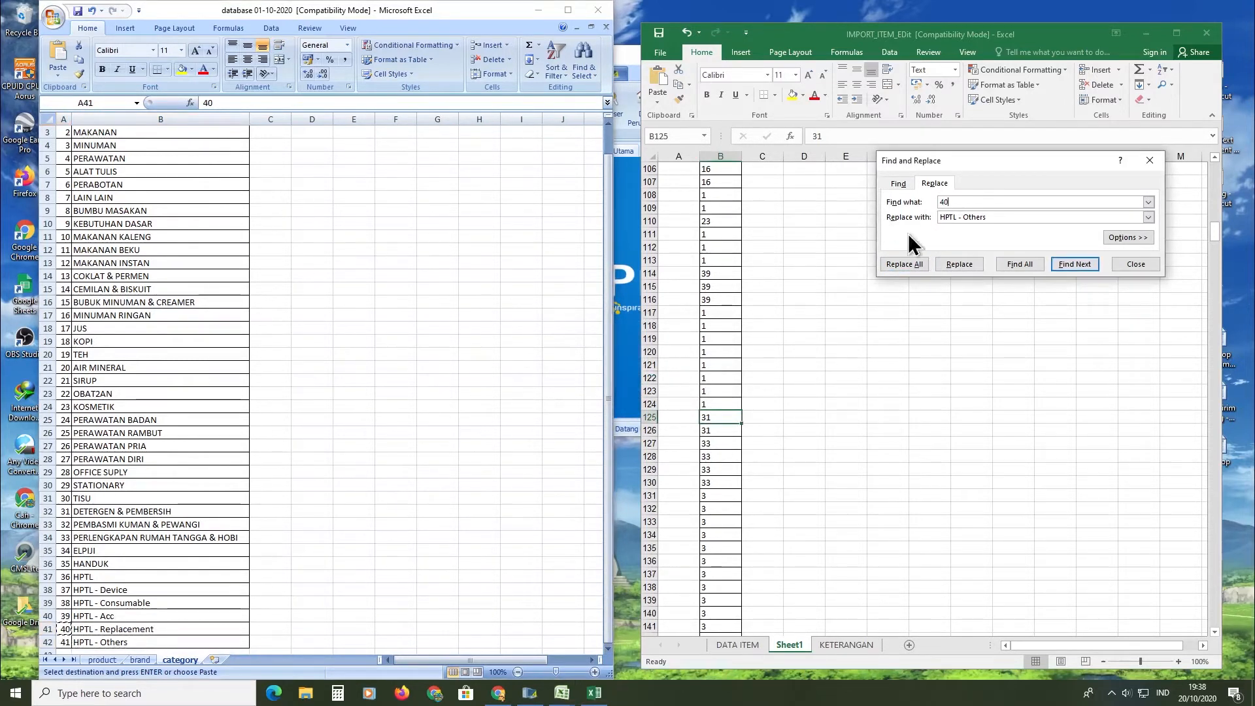
click(98, 631)
key(ctrl+c)
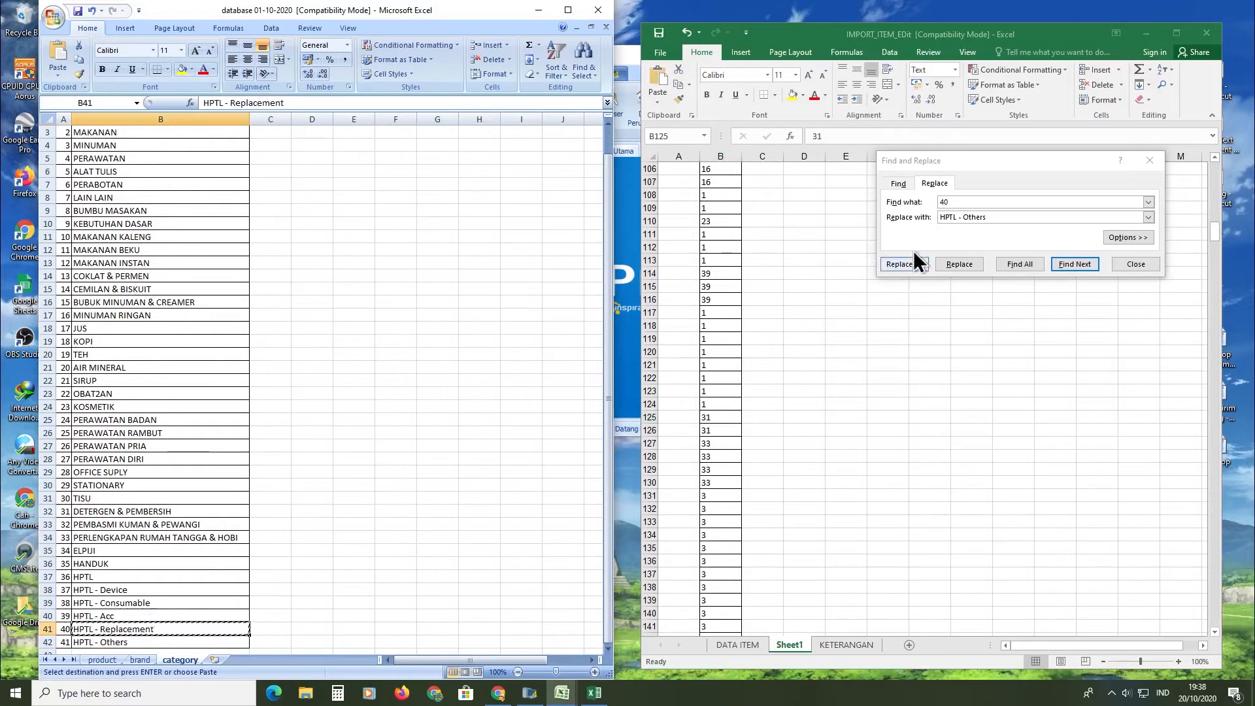
double_click(1009, 216)
key(ctrl+v)
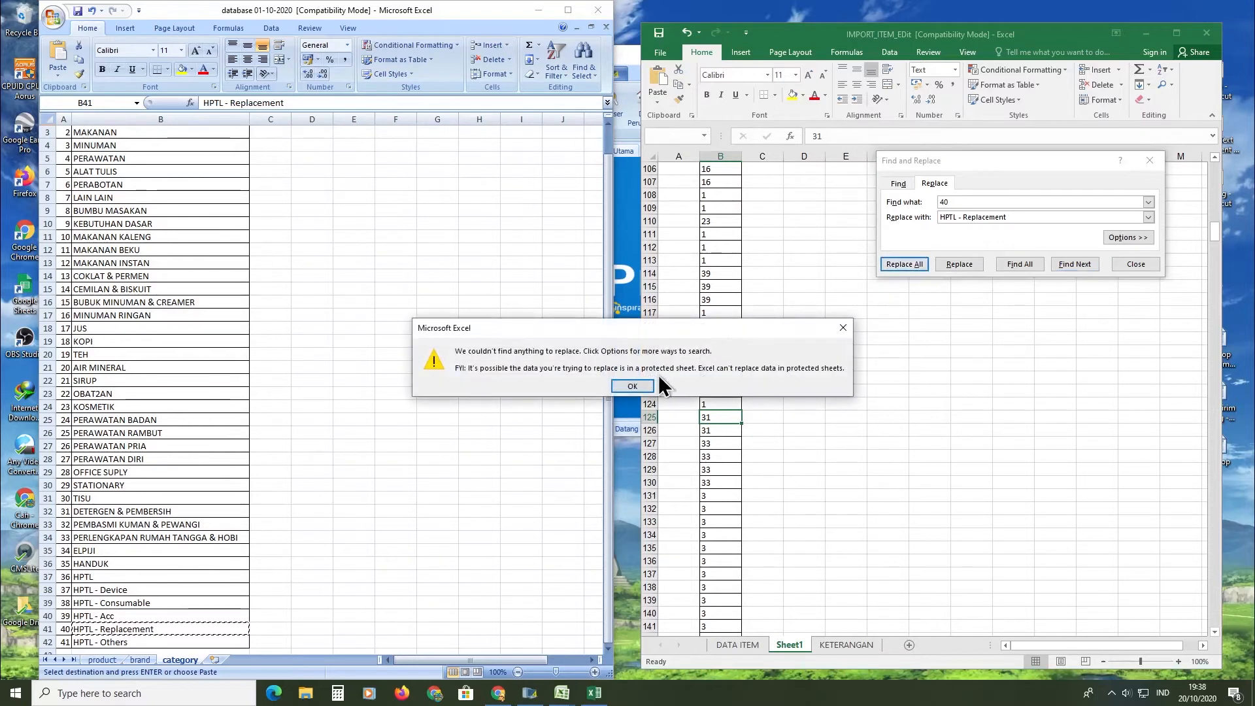
click(632, 386)
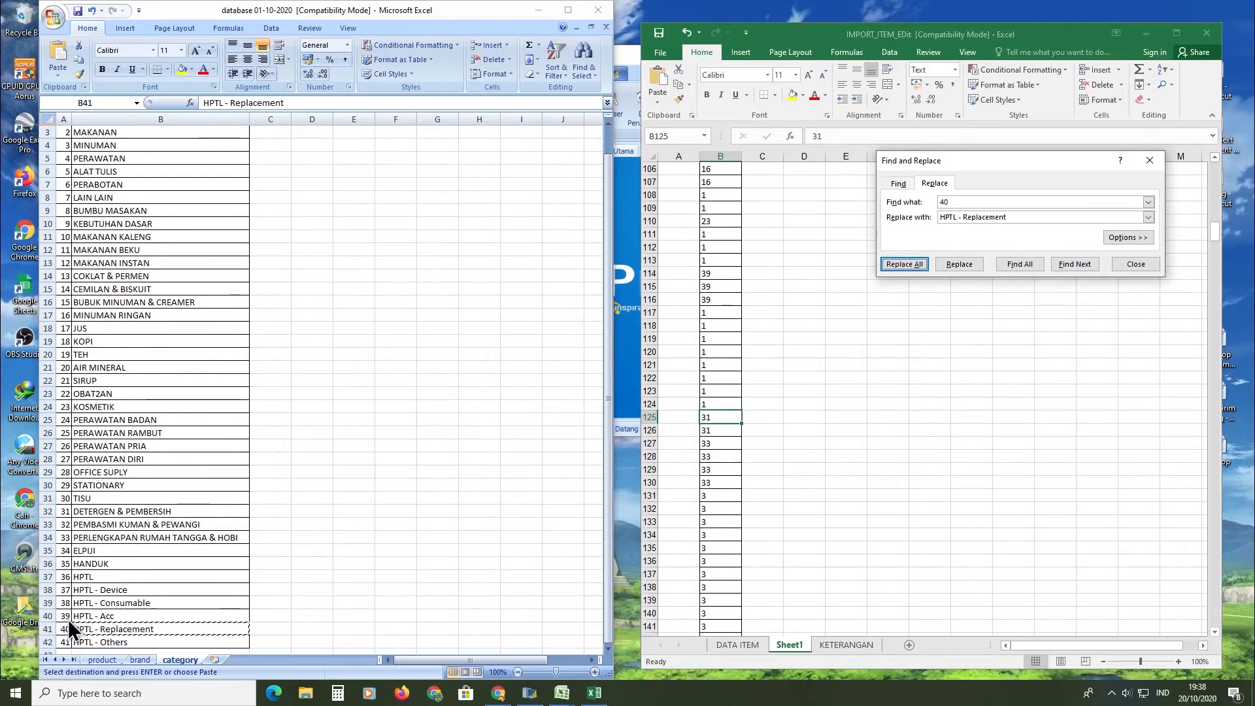
Replace every 39 in Sheet1 with HPTL - Acc and fit column B's width to its contents.
click(69, 621)
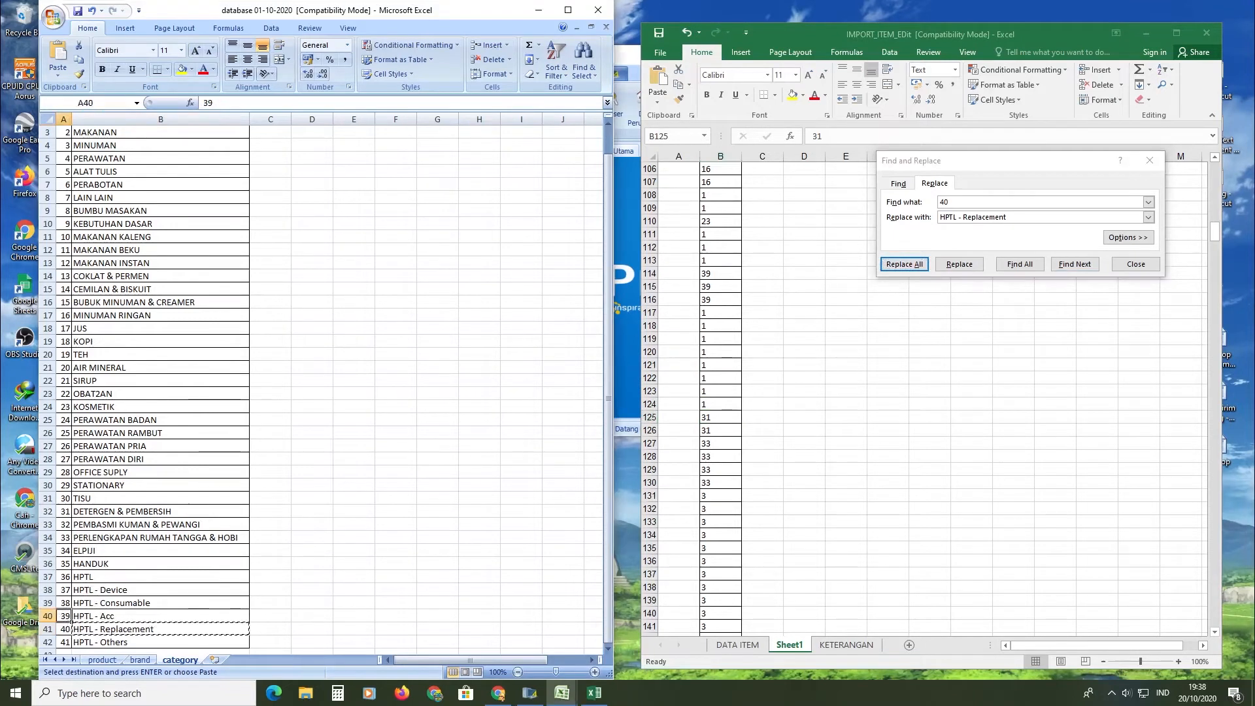
click(973, 200)
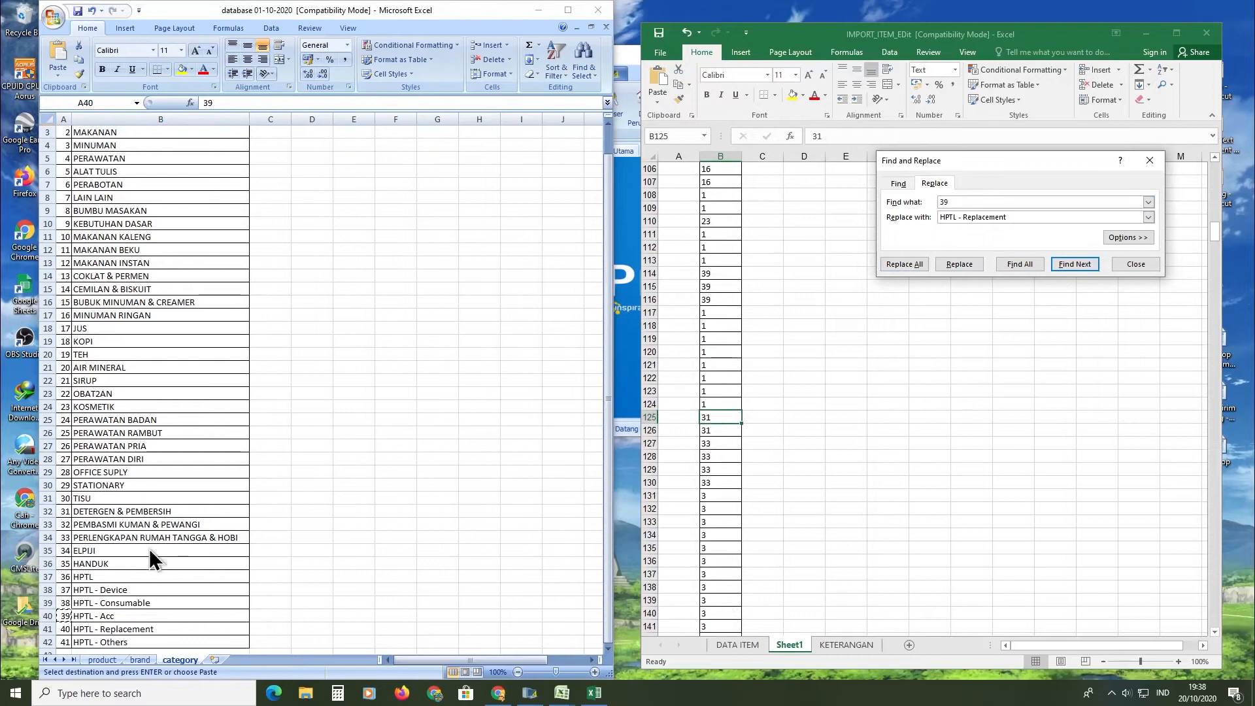
click(100, 619)
click(100, 619)
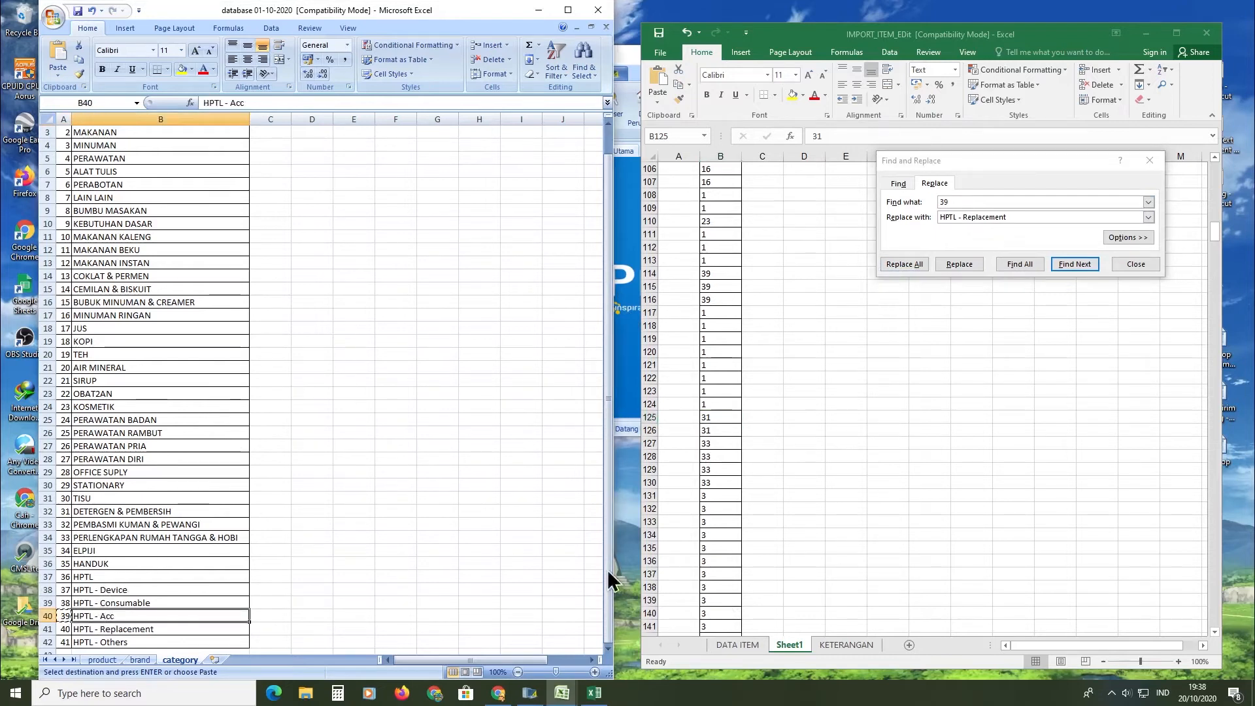
triple_click(1026, 217)
key(ctrl+v)
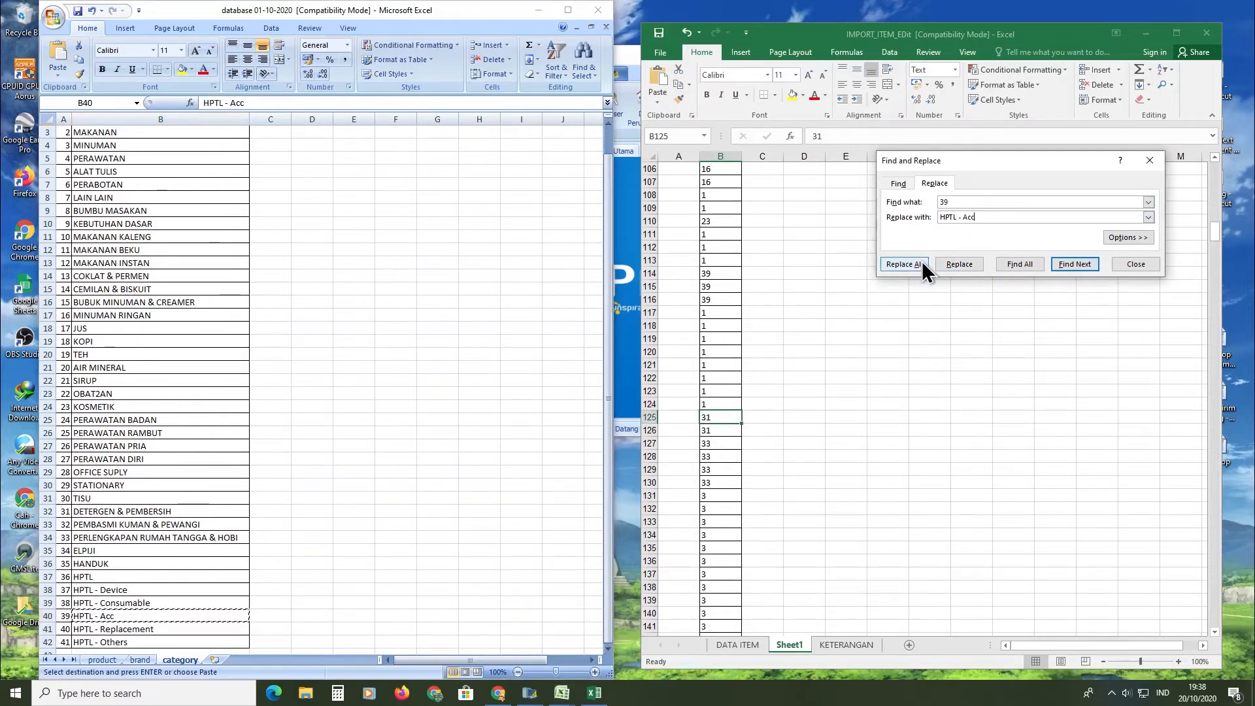
click(904, 264)
click(632, 382)
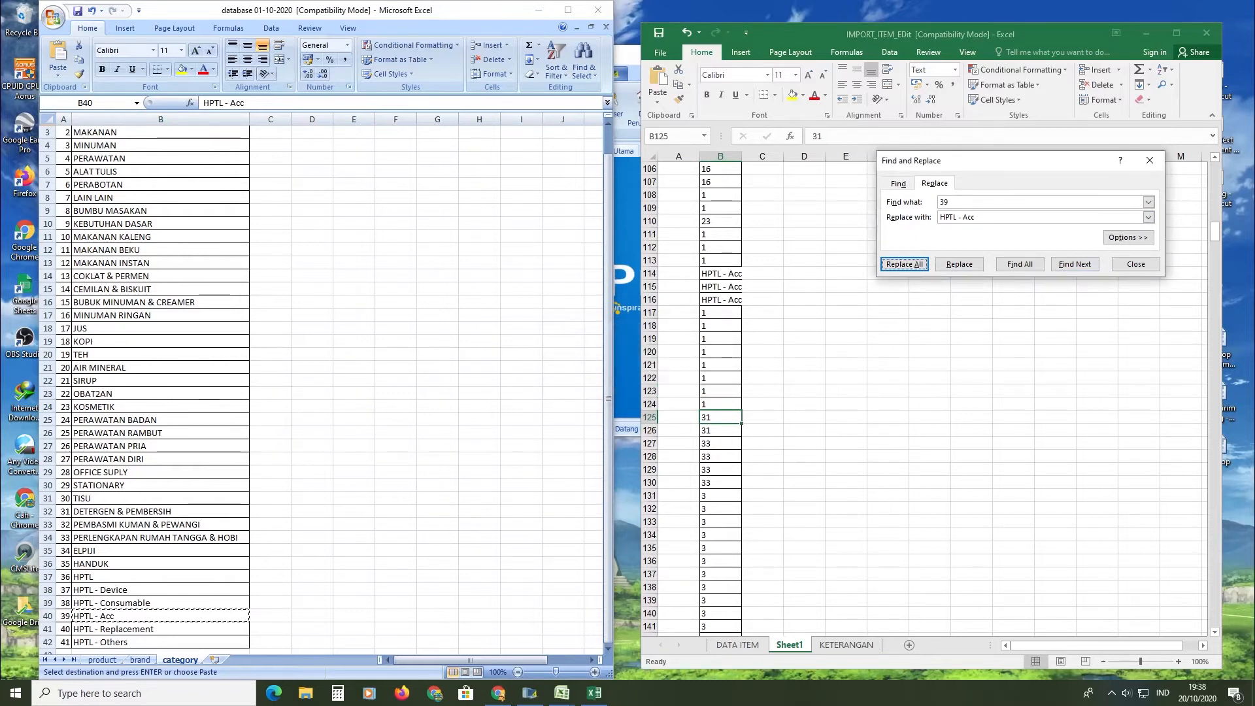
double_click(741, 157)
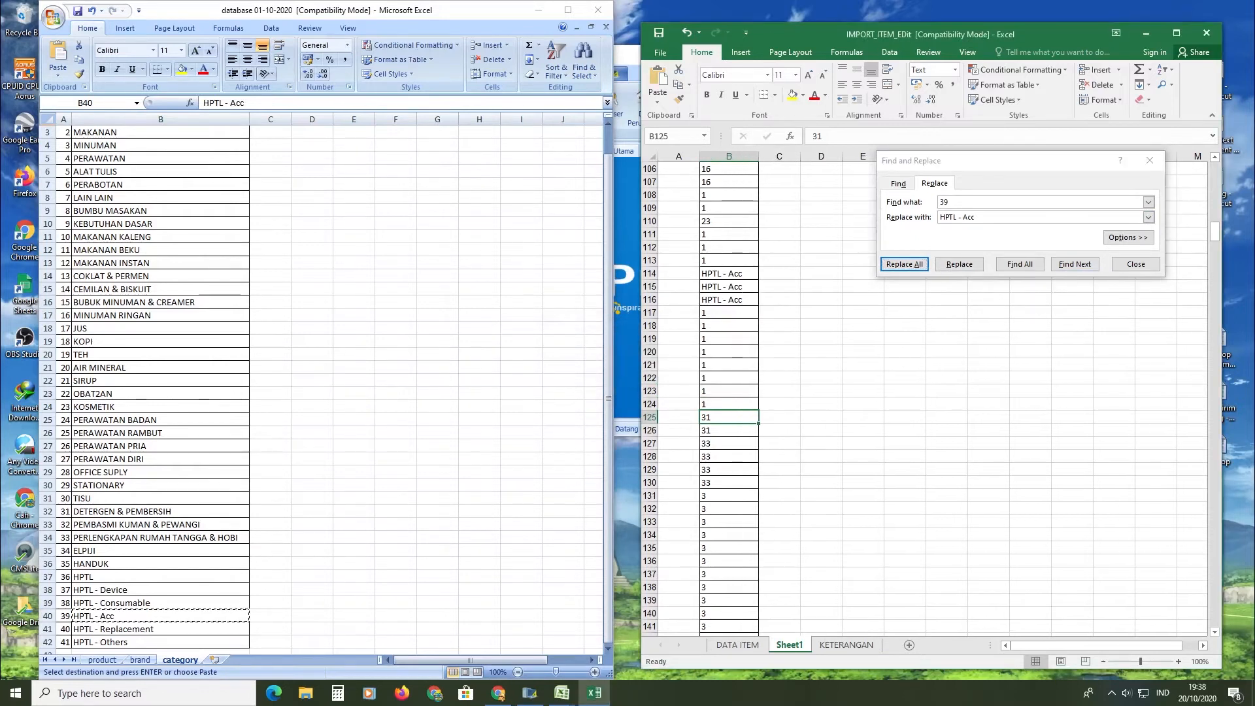
double_click(77, 616)
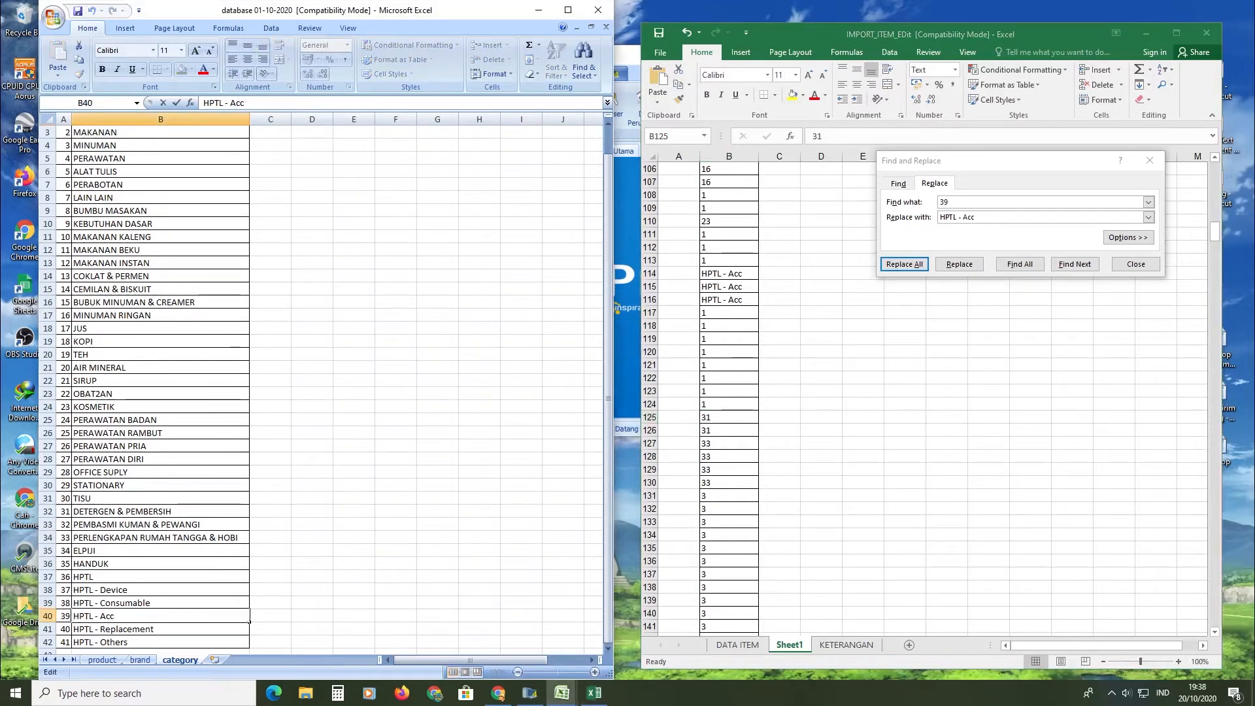
Replace every 38 in Sheet1 with the category name HPTL - Consumable.
click(64, 602)
key(ctrl+c)
double_click(944, 202)
key(ctrl+v)
click(113, 603)
key(ctrl+c)
drag(1000, 217, 936, 217)
key(ctrl+v)
click(905, 264)
key(Return)
double_click(77, 602)
Replace every 37 in Sheet1 with the category name HPTL - Device.
click(65, 590)
key(ctrl+c)
double_click(944, 202)
key(ctrl+v)
double_click(70, 591)
click(113, 591)
key(ctrl+c)
drag(1008, 217, 936, 218)
key(ctrl+v)
click(905, 264)
key(Return)
Replace every 36 in Sheet1 with the category name HPTL.
click(64, 576)
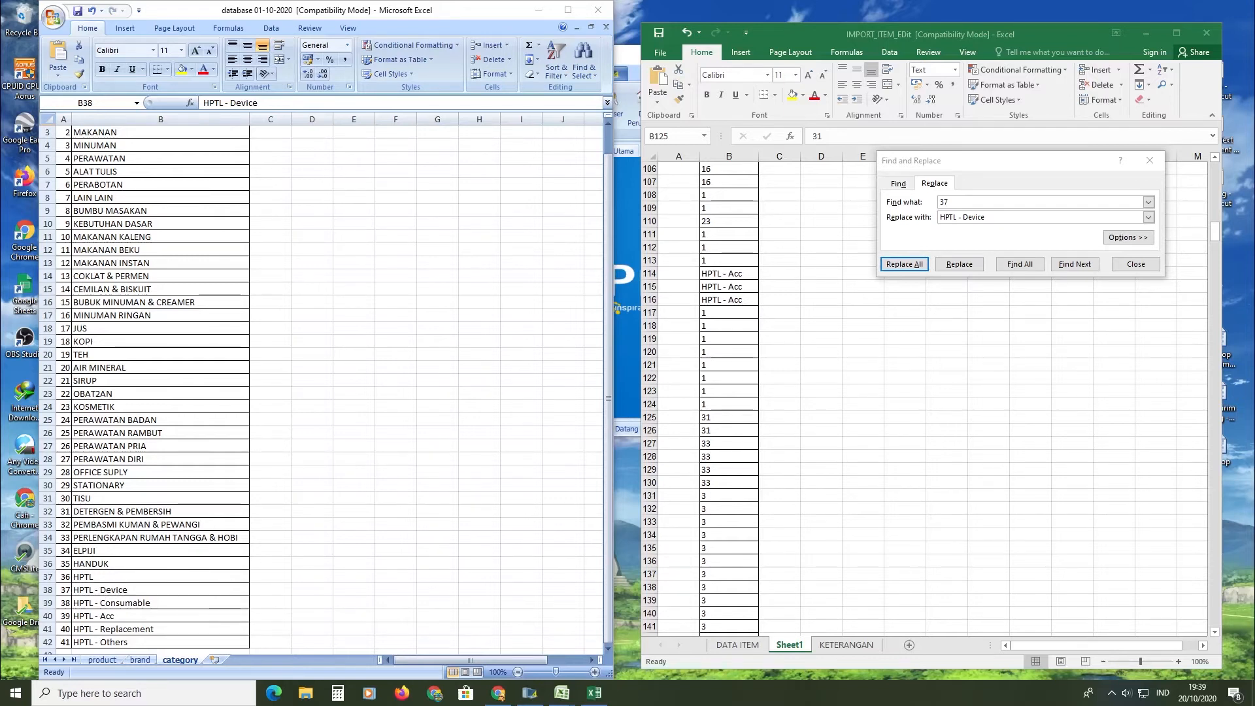
click(65, 576)
key(ctrl+c)
double_click(972, 202)
key(ctrl+v)
click(98, 576)
key(ctrl+c)
drag(993, 217, 848, 190)
key(ctrl+v)
click(904, 264)
Replace every 35 in Sheet1 with the category name HANDUK.
click(64, 564)
key(ctrl+c)
key(ctrl+v)
click(100, 564)
key(ctrl+c)
double_click(986, 219)
key(ctrl+v)
click(905, 264)
click(620, 387)
Replace every 34 in Sheet1 with the category name ELPIJI.
click(65, 552)
key(ctrl+c)
double_click(974, 202)
key(ctrl+v)
click(99, 550)
key(ctrl+c)
double_click(961, 217)
key(ctrl+v)
click(905, 264)
click(627, 387)
Replace every 33 in Sheet1 with the category name PERLENGKAPAN RUMAH TANGGA & HOBI.
click(64, 539)
key(ctrl+c)
drag(960, 202, 883, 195)
key(ctrl+v)
click(85, 537)
key(ctrl+c)
click(905, 264)
click(628, 387)
Replace every 32 in Sheet1 with the category name PEMBASMI KUMAN & PEWANGI.
click(64, 525)
key(ctrl+c)
double_click(974, 202)
key(ctrl+v)
click(98, 525)
key(ctrl+c)
double_click(974, 217)
key(ctrl+v)
click(905, 264)
click(627, 387)
Replace every 31 in Sheet1 with the category name DETERGEN & PEMBERSIH.
click(64, 512)
key(ctrl+c)
double_click(974, 202)
key(ctrl+v)
click(98, 511)
key(ctrl+c)
double_click(973, 217)
key(ctrl+v)
click(905, 265)
click(627, 387)
Replace every 30 in Sheet1 with the category name TISU.
click(64, 499)
key(ctrl+c)
double_click(973, 202)
key(ctrl+v)
click(98, 498)
key(ctrl+c)
double_click(974, 217)
key(ctrl+v)
Replace every 29 in Sheet1 with the category name STATIONARY.
click(64, 487)
key(ctrl+c)
drag(954, 202, 897, 199)
key(ctrl+v)
click(96, 486)
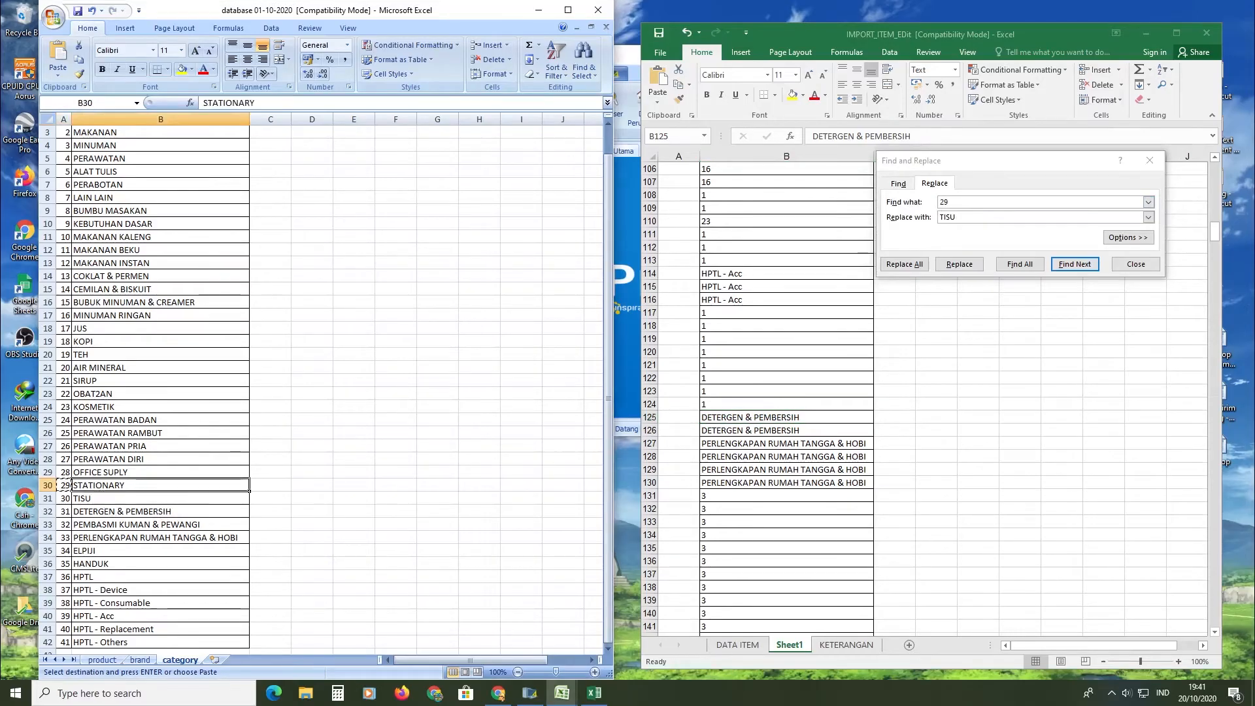
key(ctrl+c)
double_click(1011, 217)
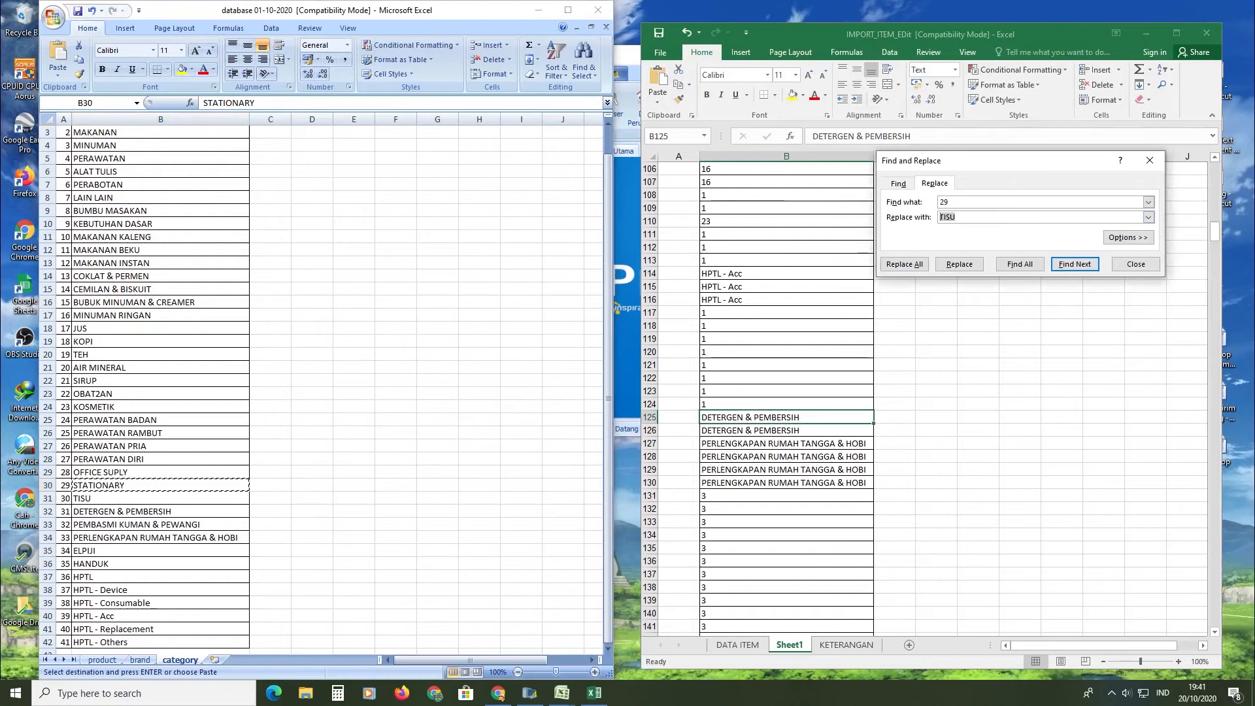
click(905, 265)
click(634, 384)
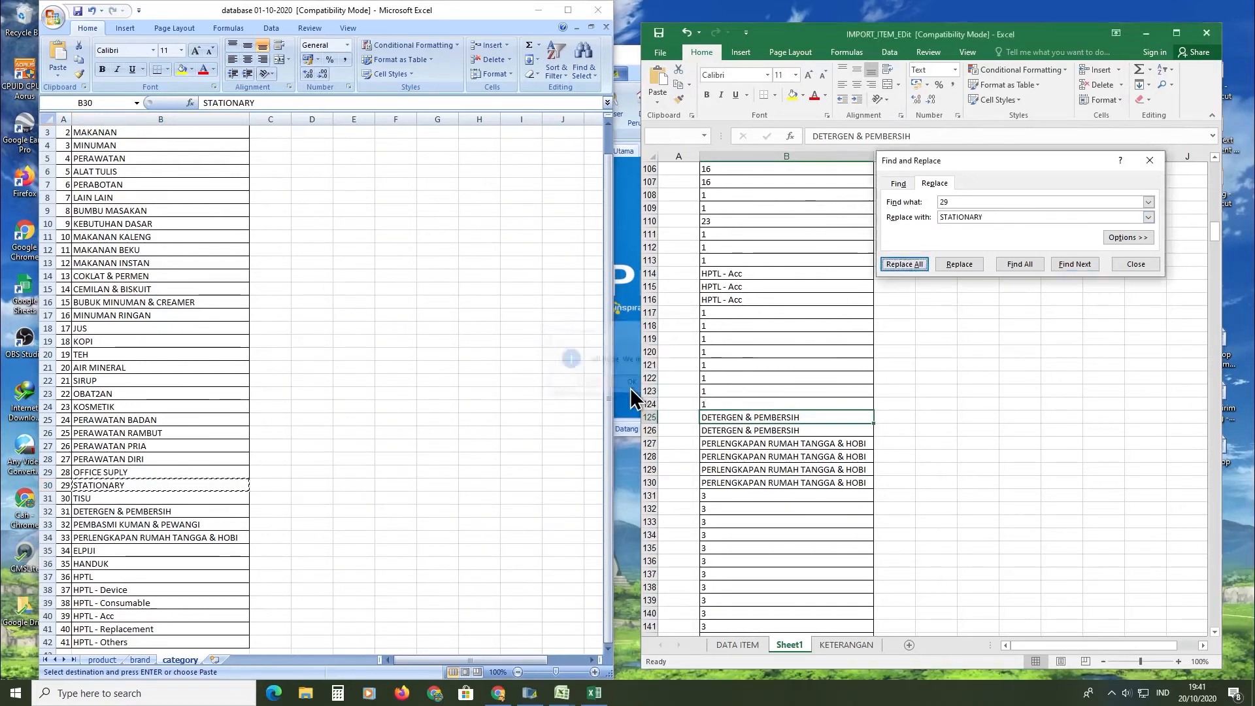
click(69, 487)
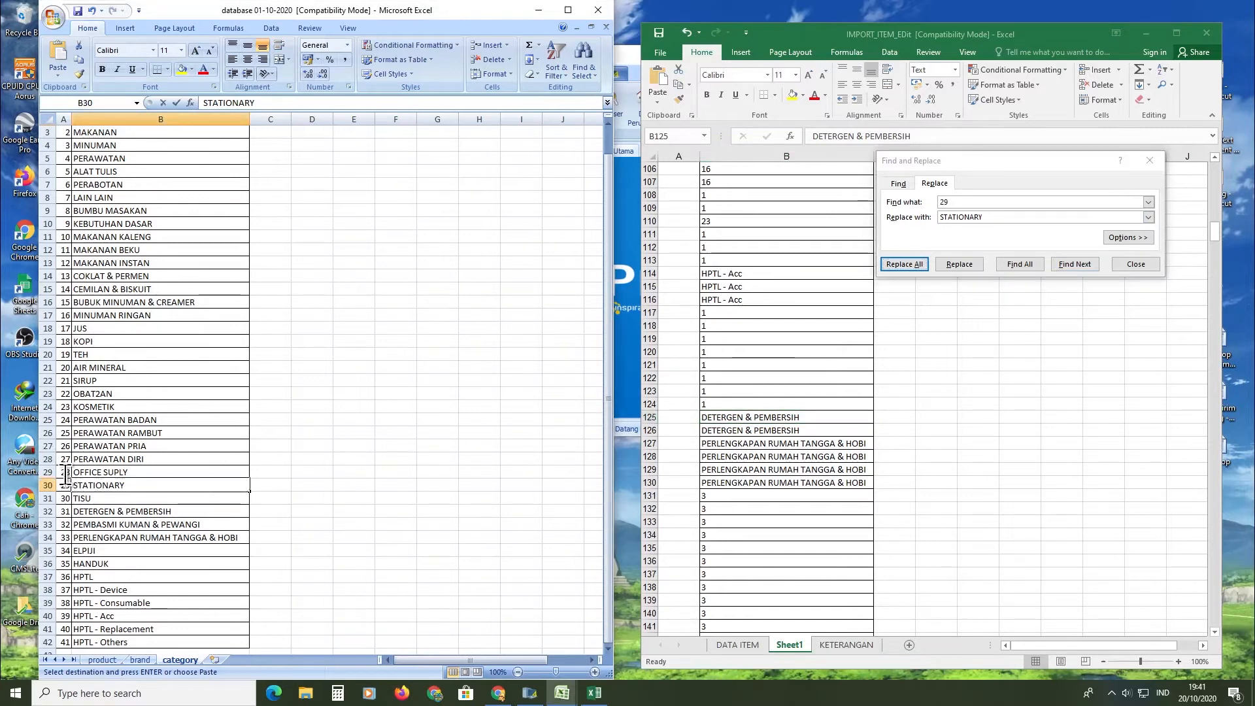
Set the search value to 28 and copy the category name OFFICE SUPLY as its replacement text.
click(66, 473)
key(ctrl+c)
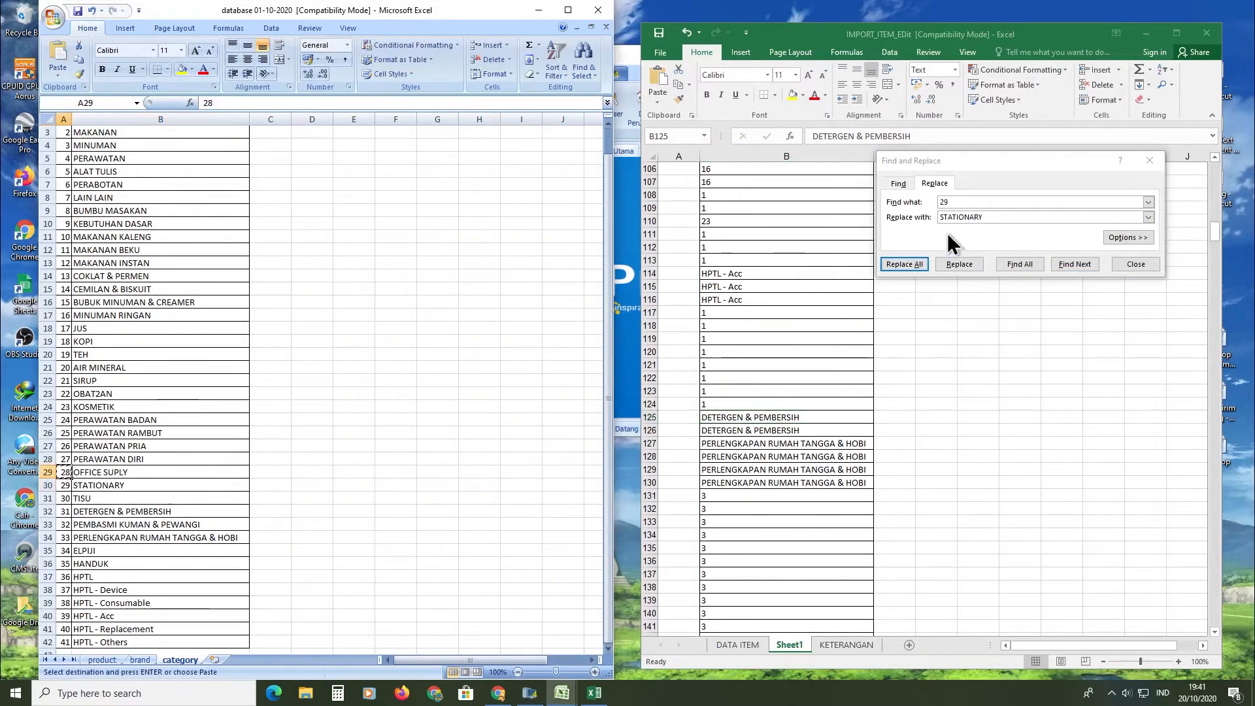
click(881, 198)
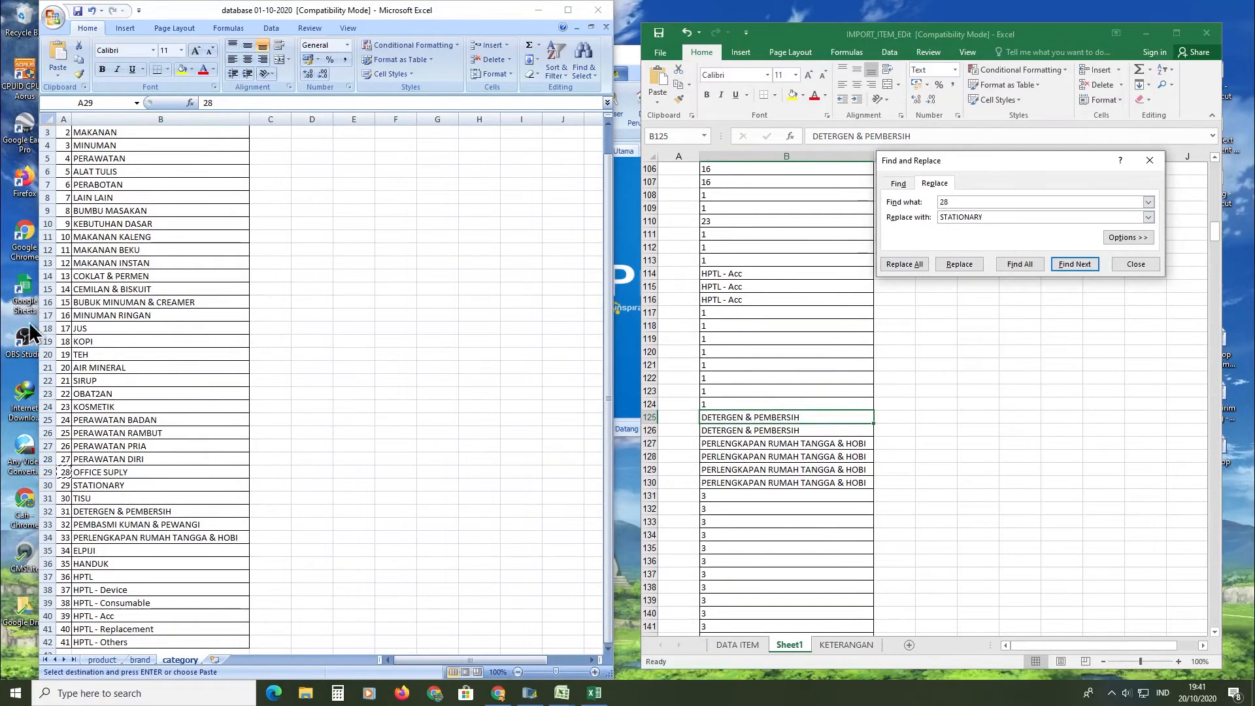
double_click(70, 475)
click(76, 474)
key(ctrl+c)
drag(990, 217, 789, 214)
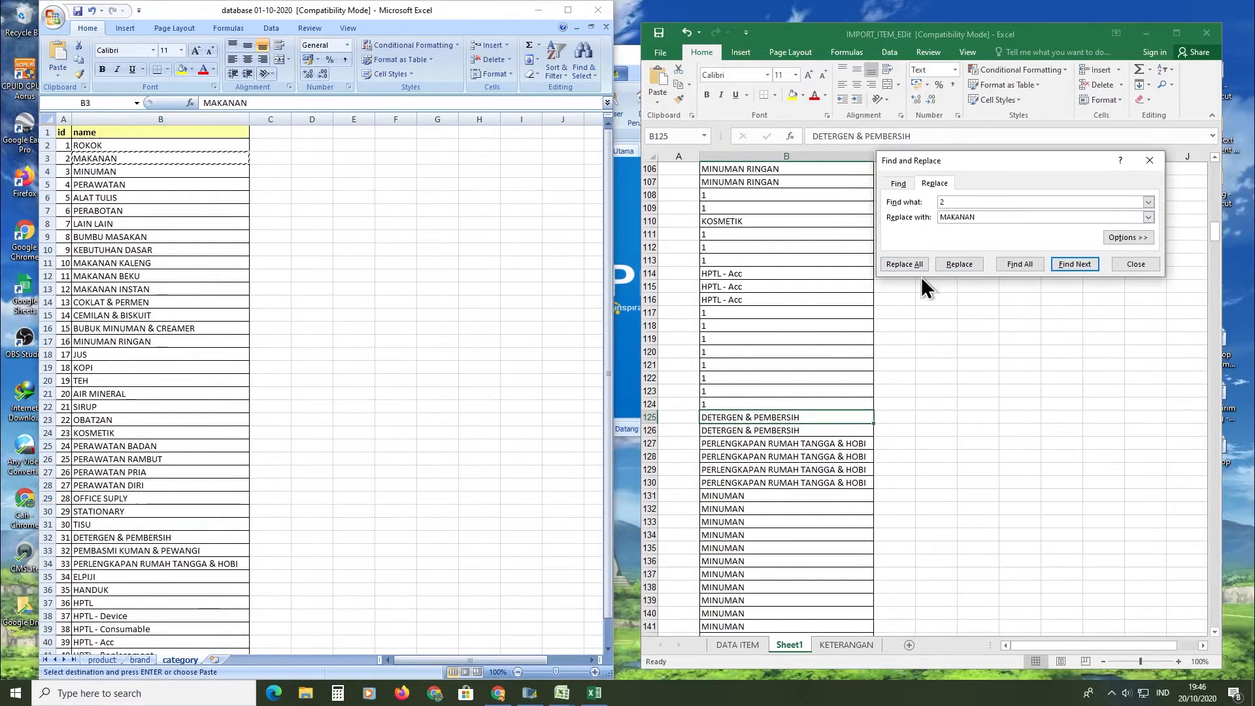
Replace every remaining 2 in Sheet1 with the category name MAKANAN.
click(918, 267)
key(Return)
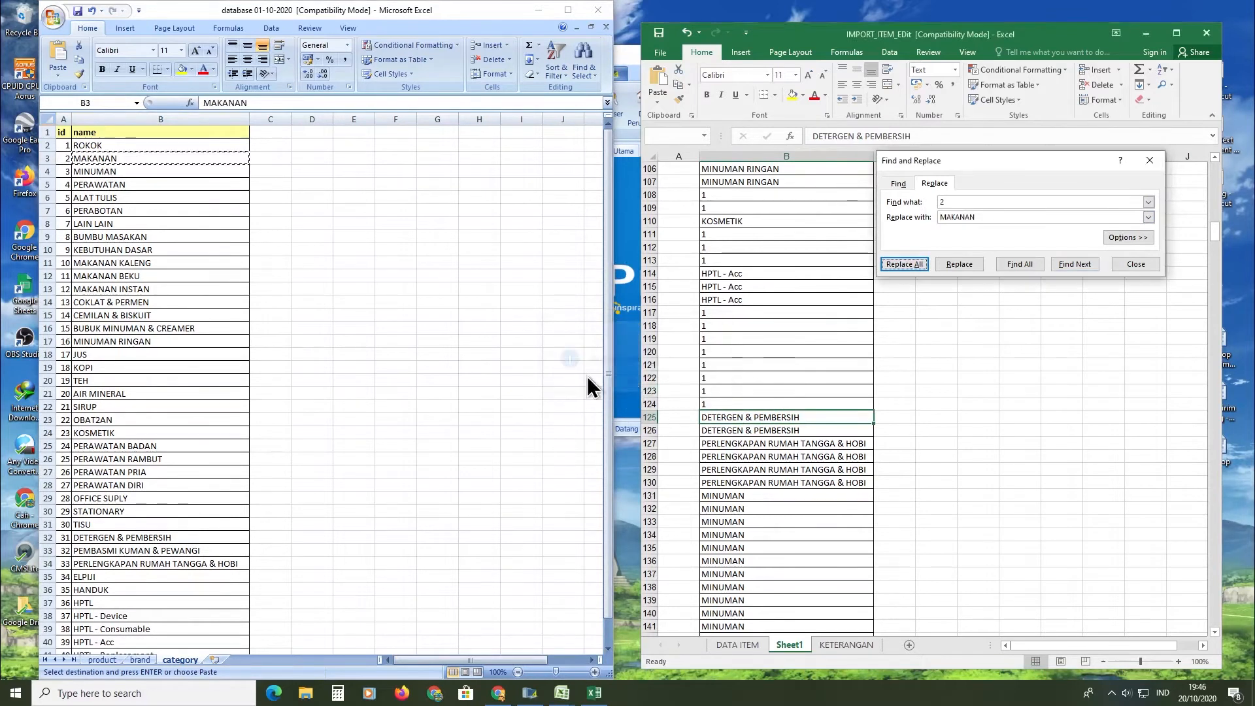
click(73, 158)
double_click(73, 158)
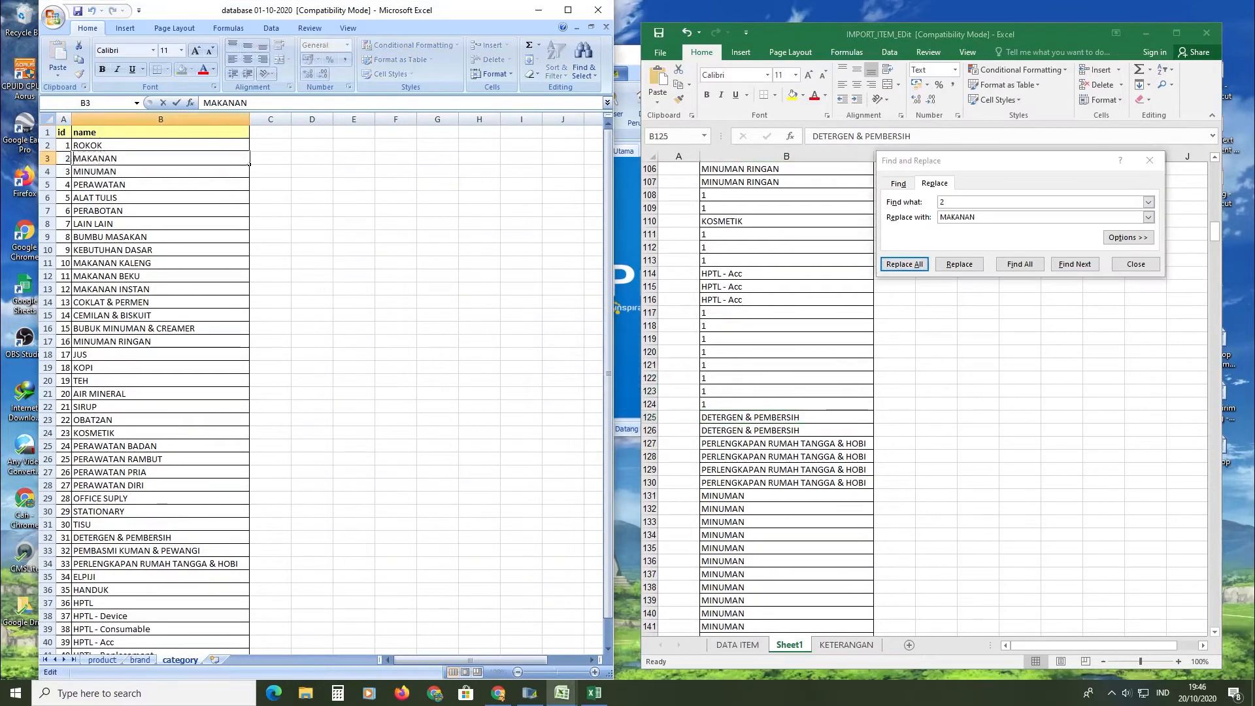
Replace every remaining 1 in Sheet1 with the category name ROKOK.
click(70, 148)
key(ctrl+c)
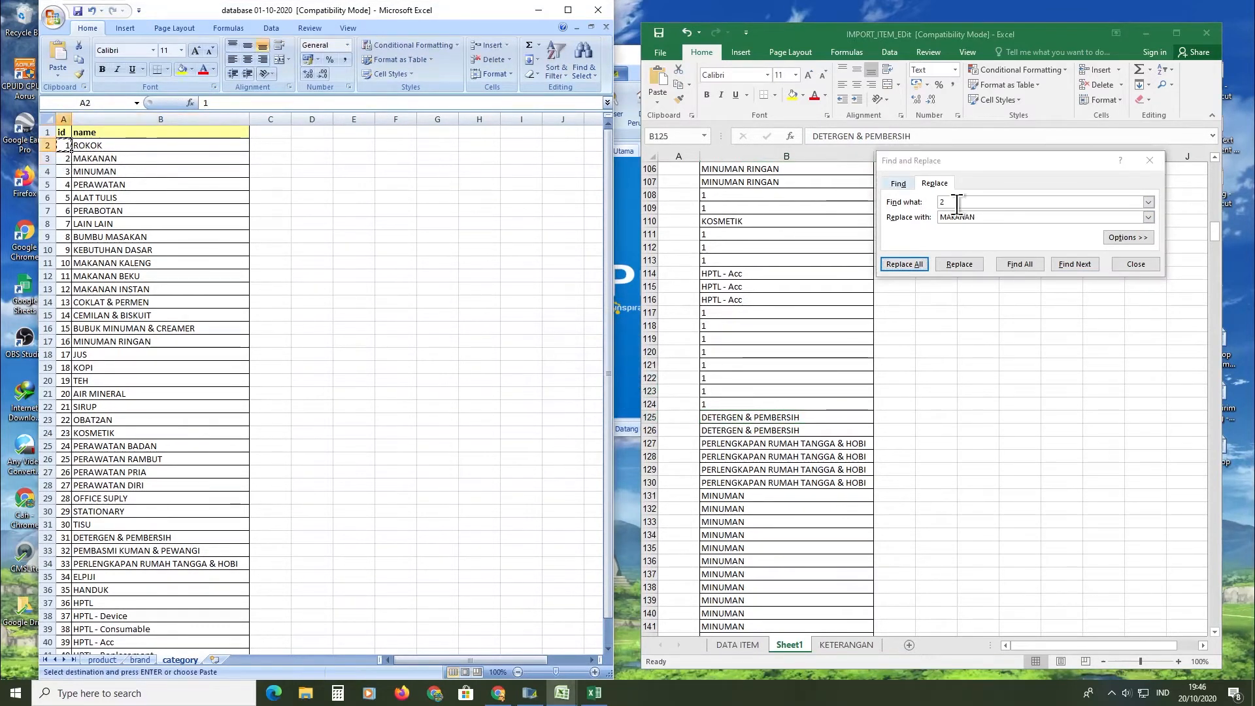
drag(956, 204, 855, 209)
key(ctrl+v)
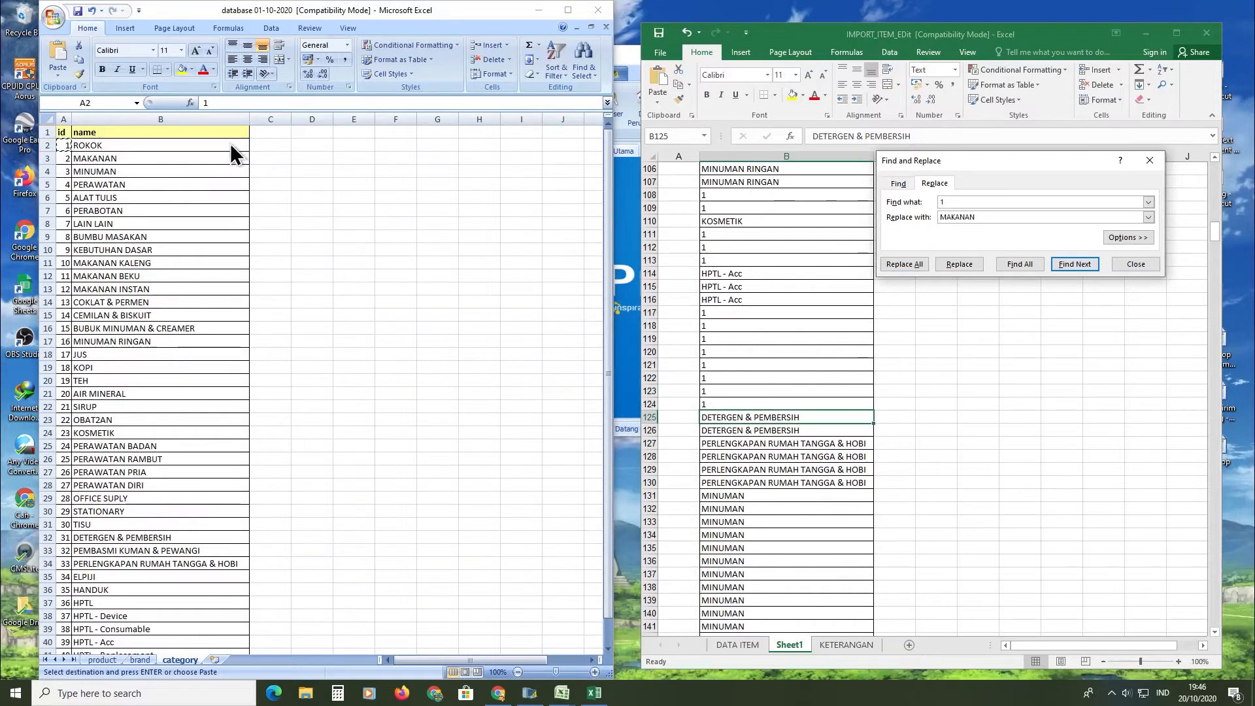
click(160, 145)
key(ctrl+c)
drag(1045, 218, 807, 218)
key(ctrl+v)
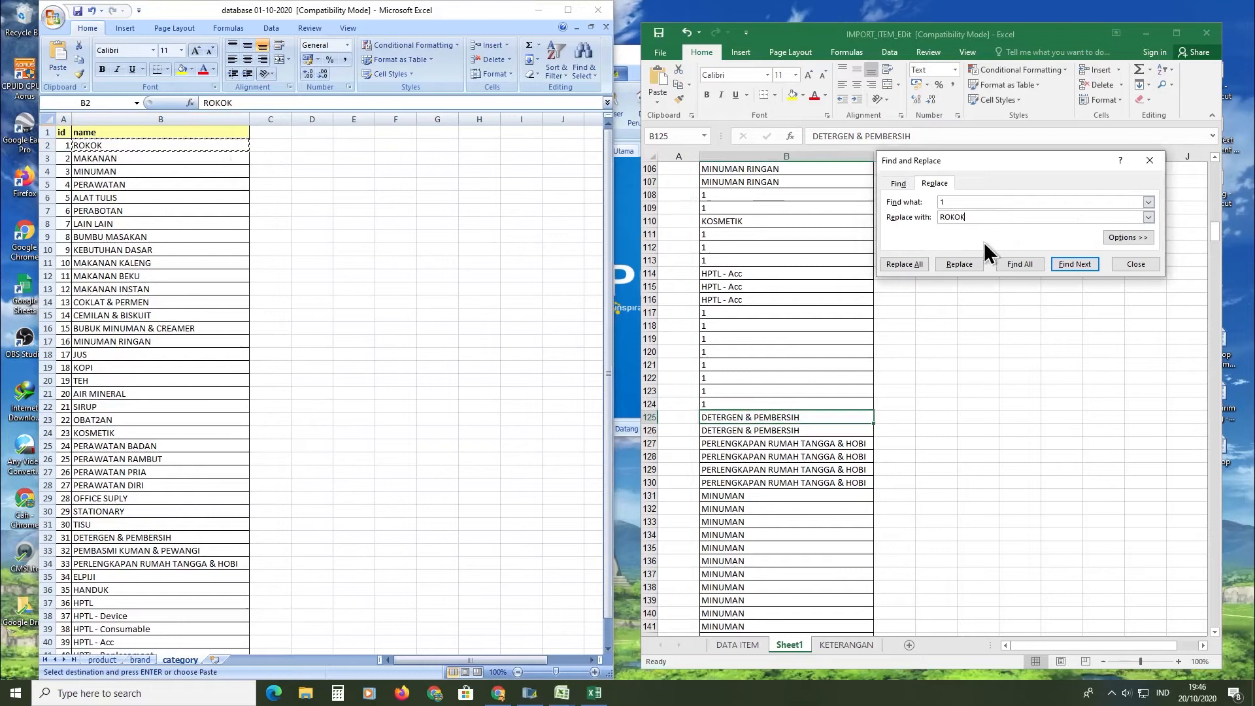
click(905, 264)
click(632, 383)
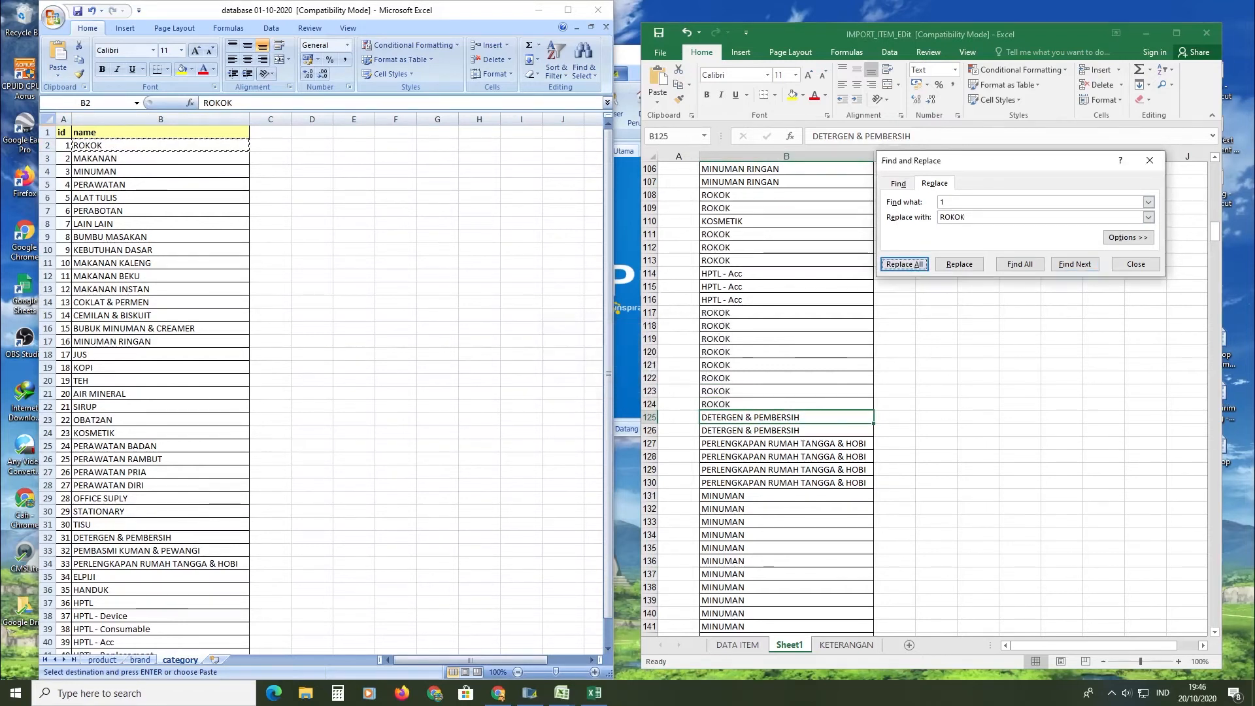
Copy Sheet1's category names from B2 down over the JENIS values in DATA ITEM from D2, and fit the column to its contents.
drag(1214, 243, 1214, 160)
drag(784, 180, 850, 613)
key(ctrl+c)
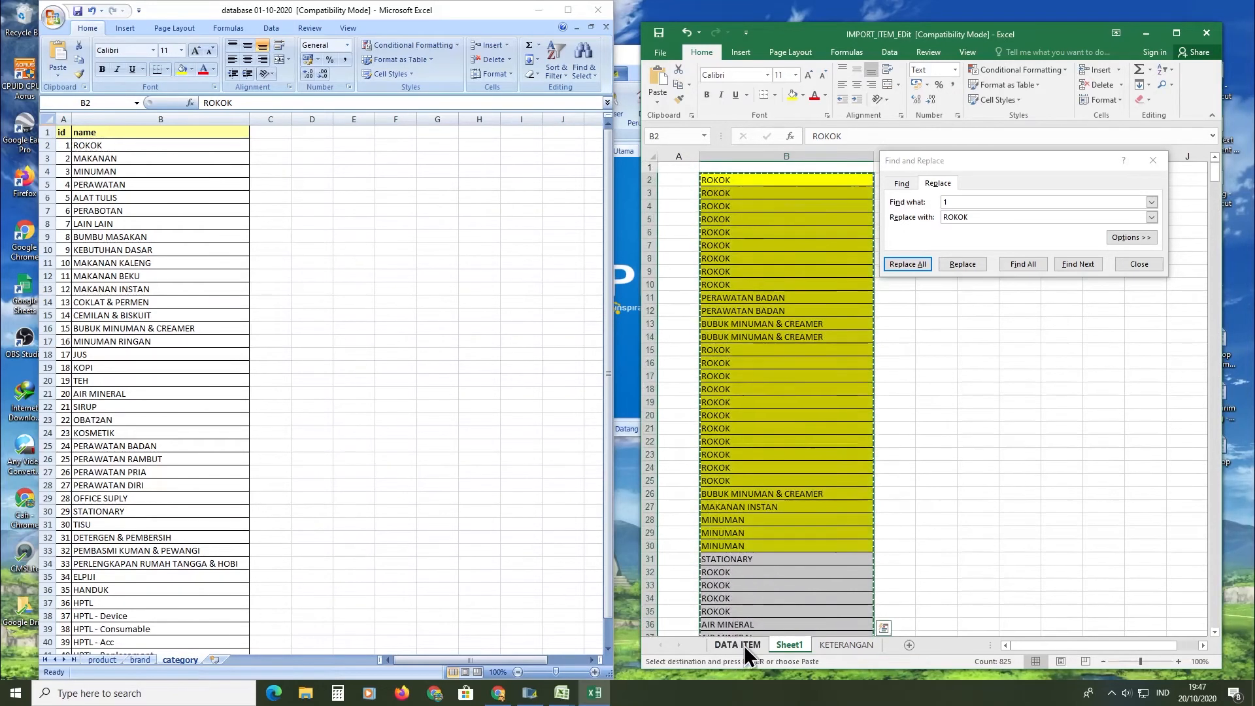
click(740, 646)
scroll(915, 392, up, 20)
scroll(915, 393, up, 20)
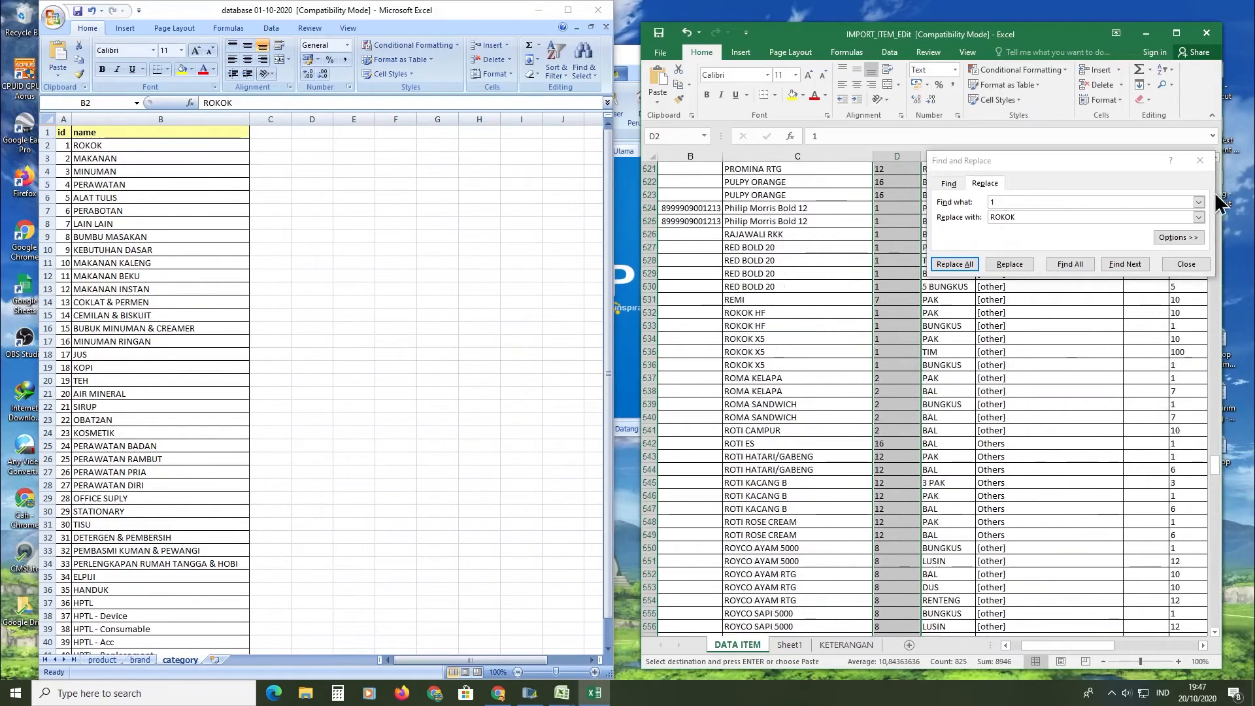
click(1200, 160)
drag(1214, 466, 1217, 155)
click(897, 219)
click(897, 206)
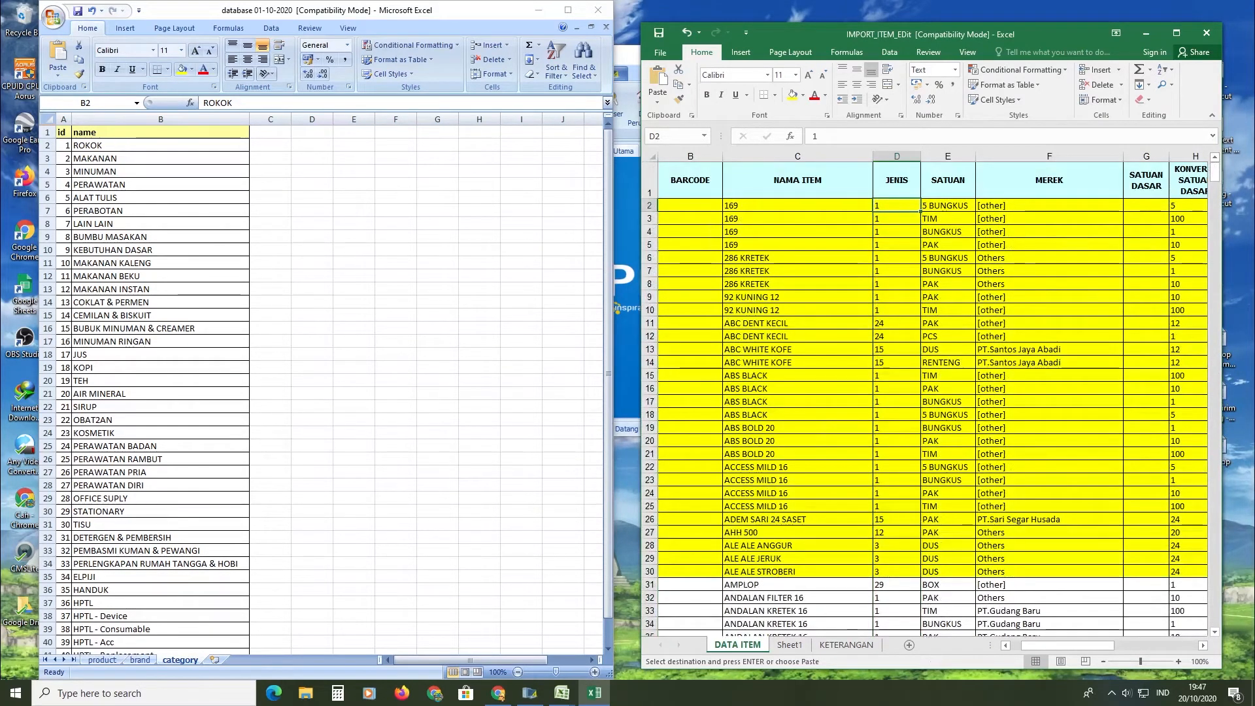
key(ctrl+v)
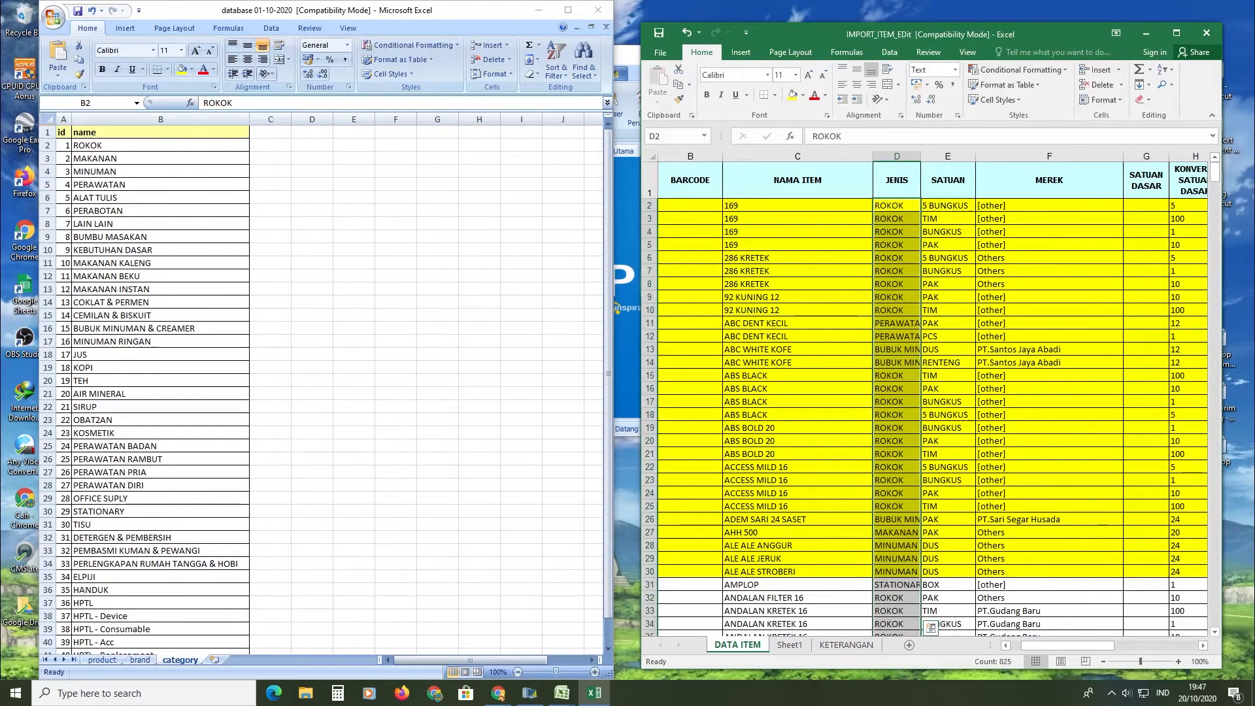
click(947, 311)
double_click(920, 156)
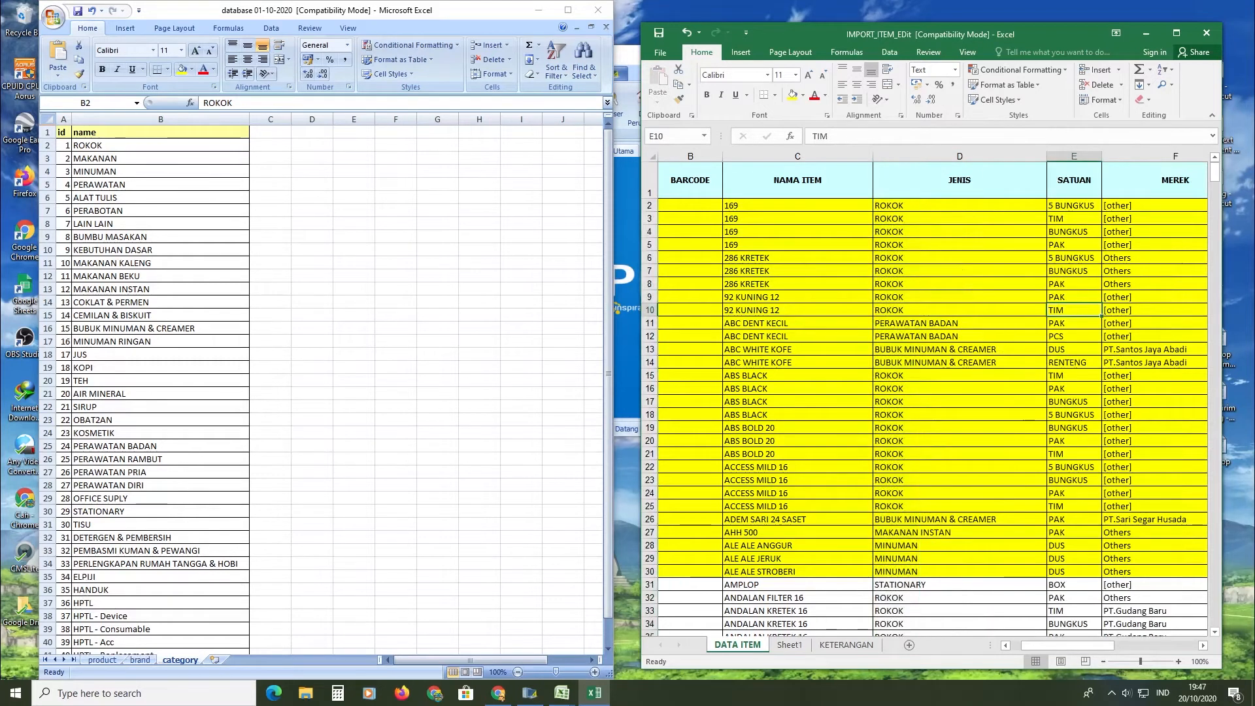
Examine the other DATA ITEM columns through KETERANGAN, paying attention to the SATUAN DASAR column.
click(1202, 644)
click(1202, 645)
scroll(1190, 648, down, 4)
scroll(1190, 648, up, 4)
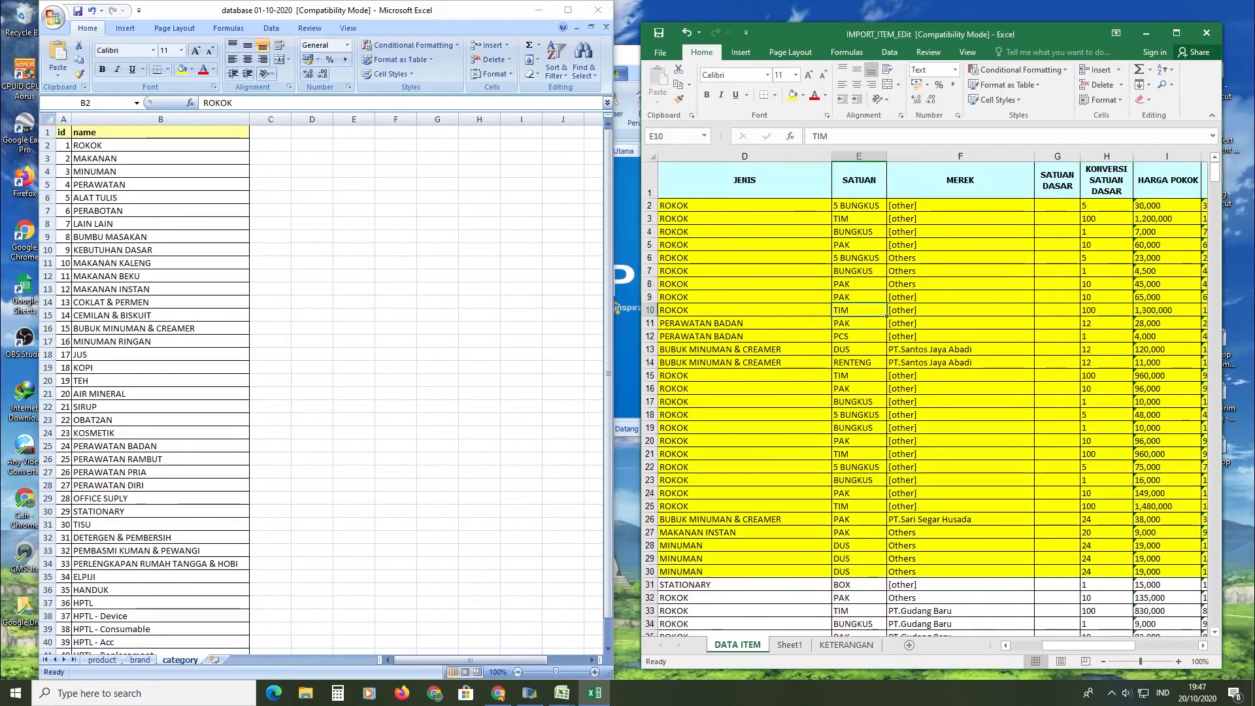
click(1203, 644)
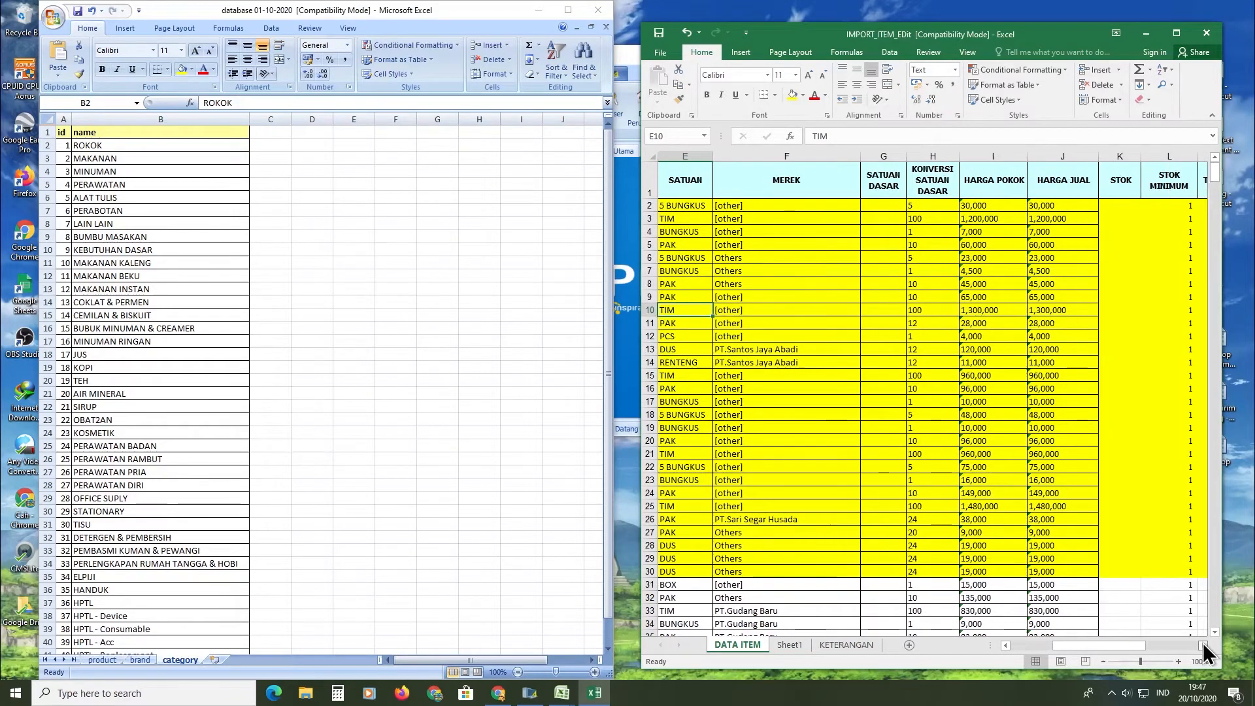
click(1202, 645)
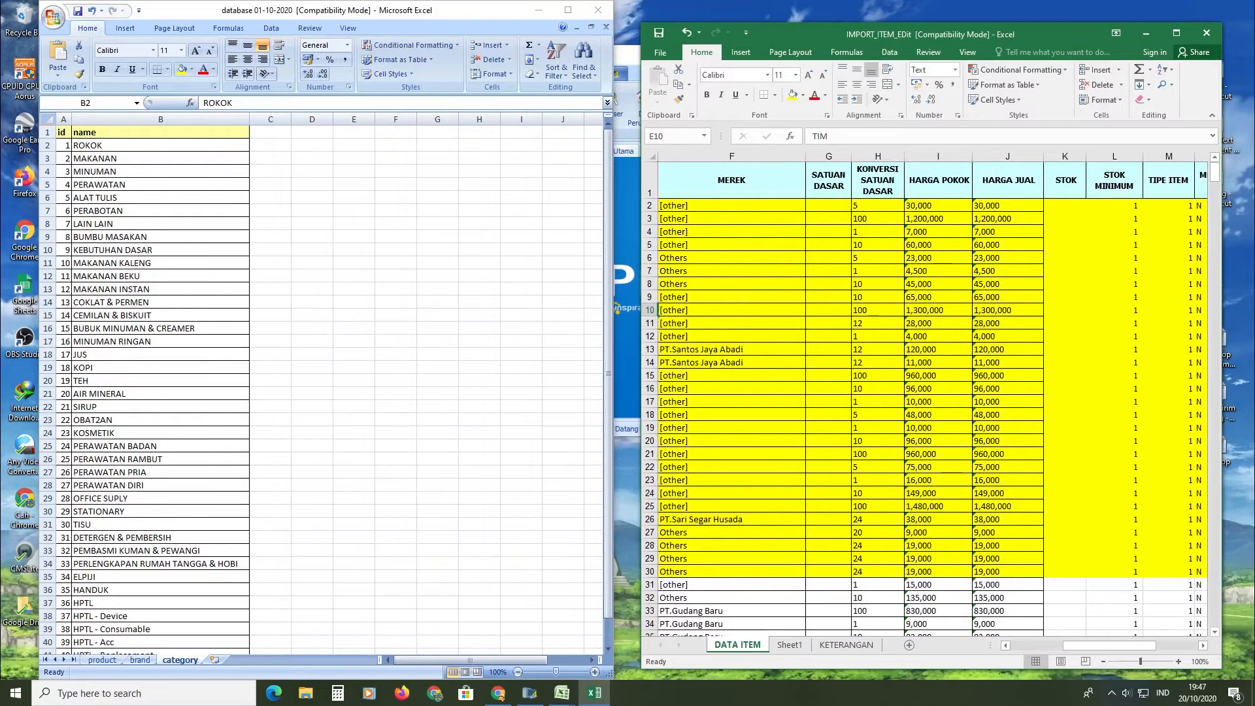
click(829, 218)
click(829, 181)
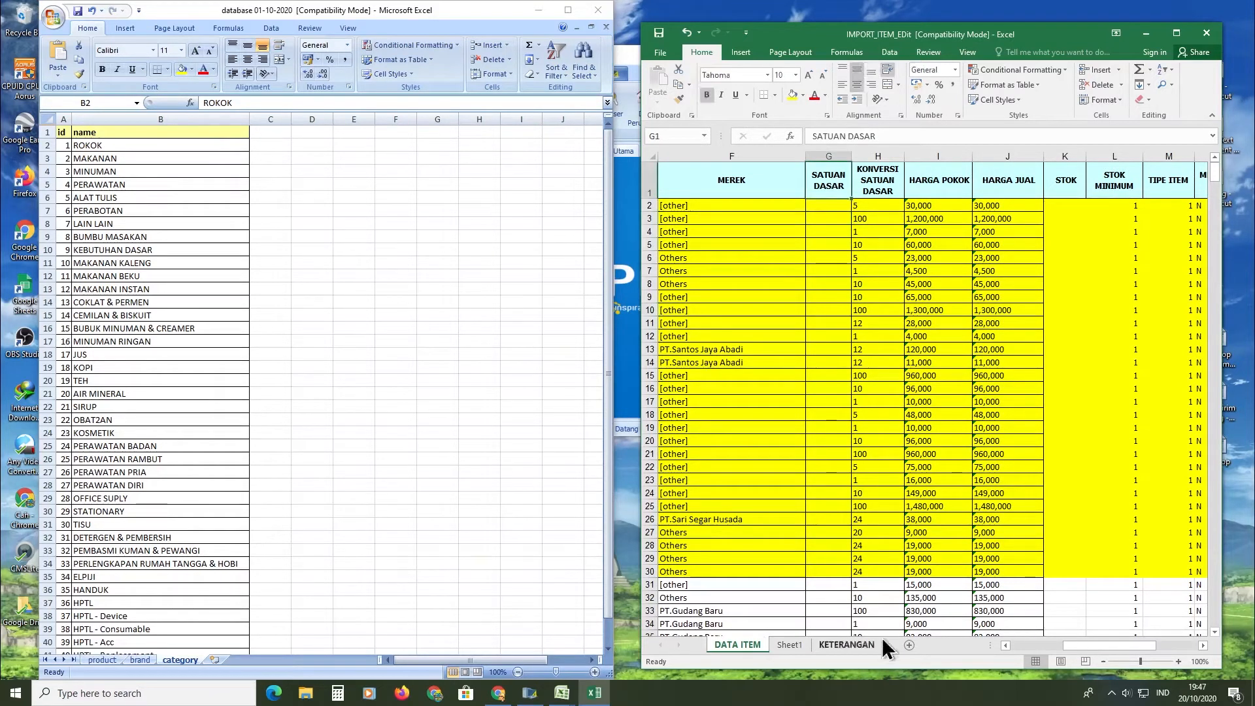
click(1201, 645)
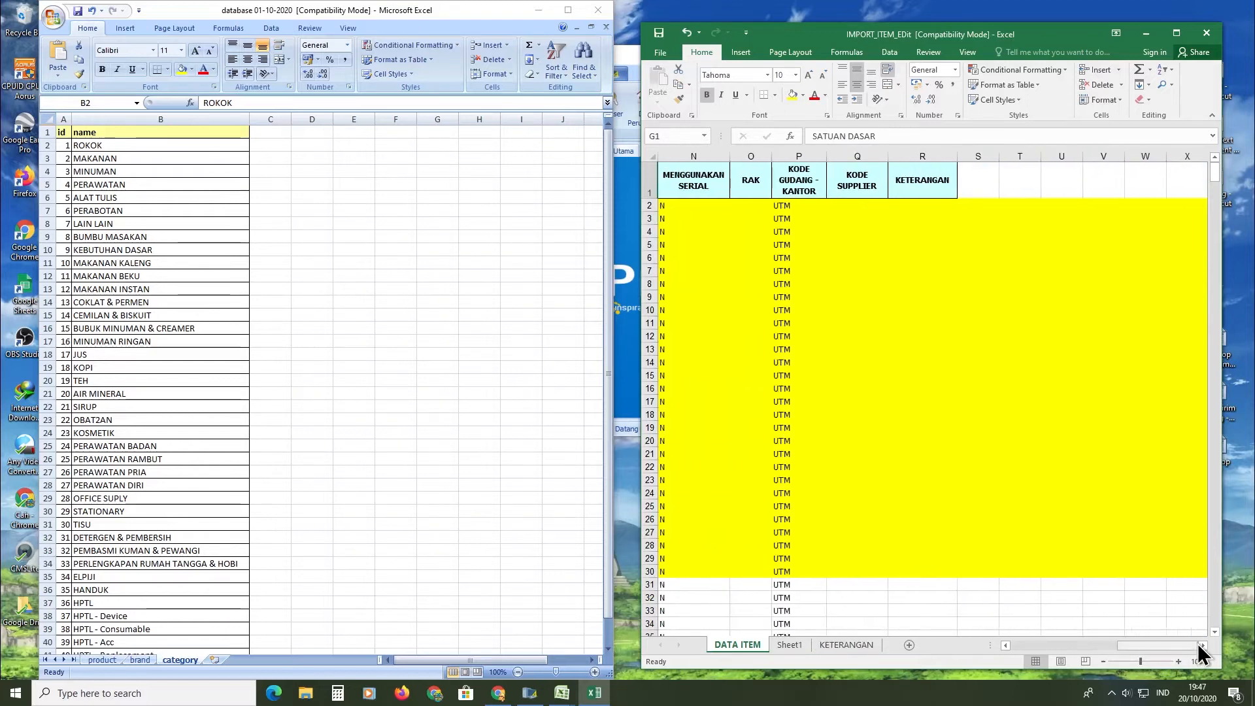
click(1005, 645)
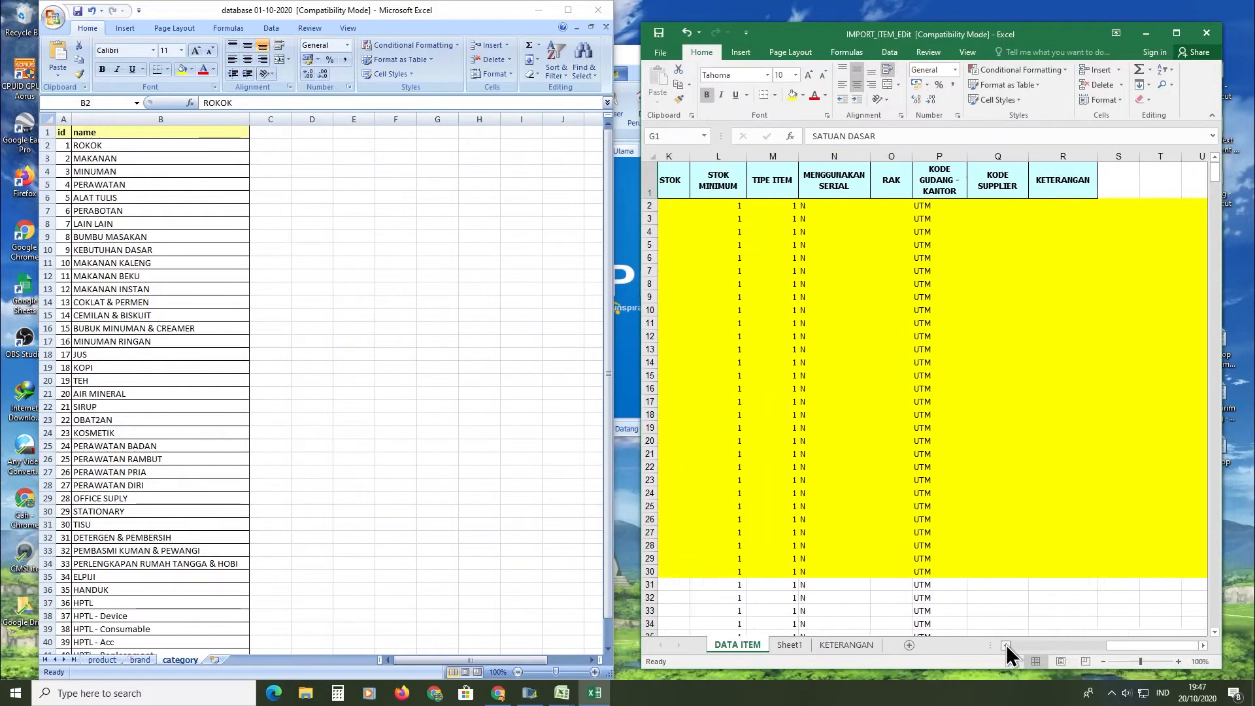
click(1005, 645)
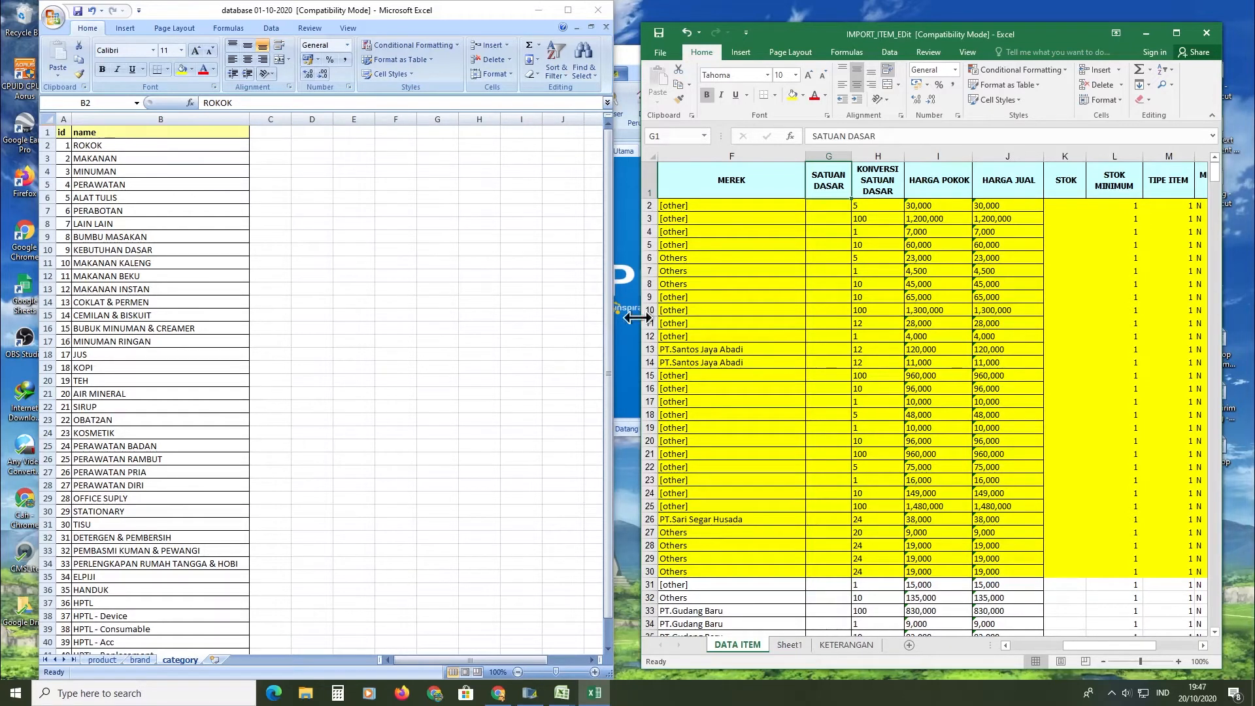
Save the import workbook, minimize the database workbook, and place the iPos main window beside the import sheet with its old import dialog closed.
click(659, 34)
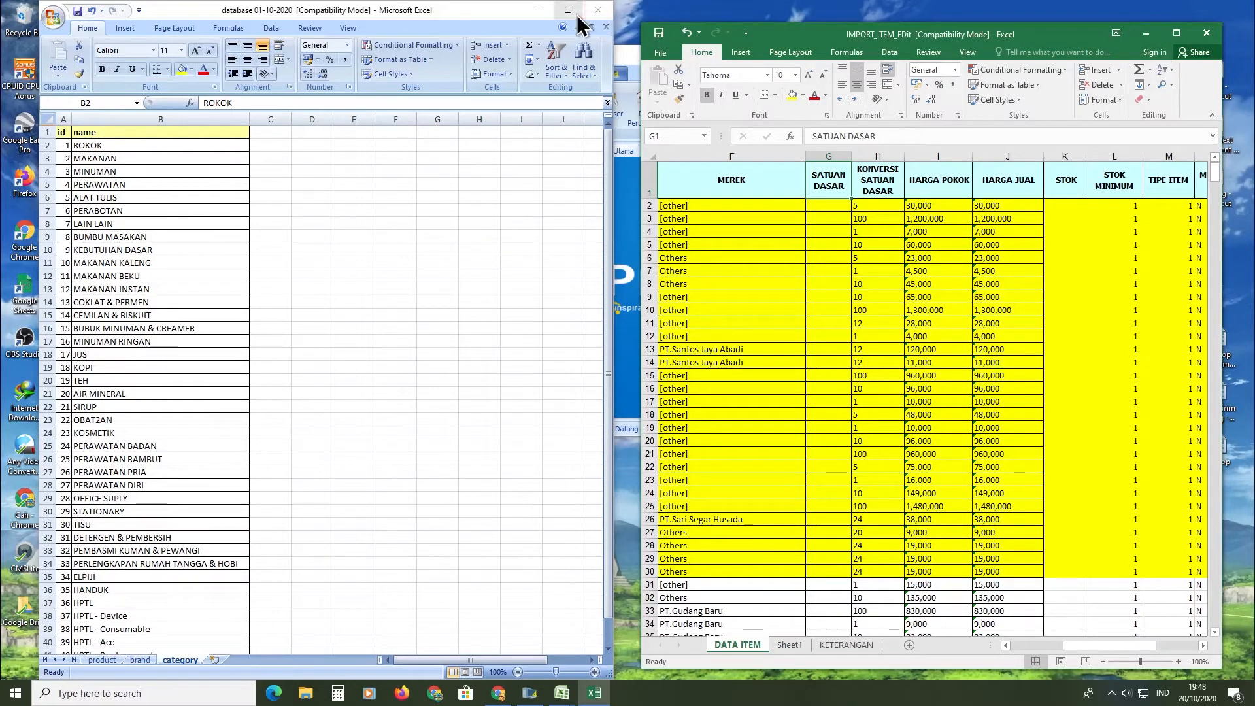
click(540, 12)
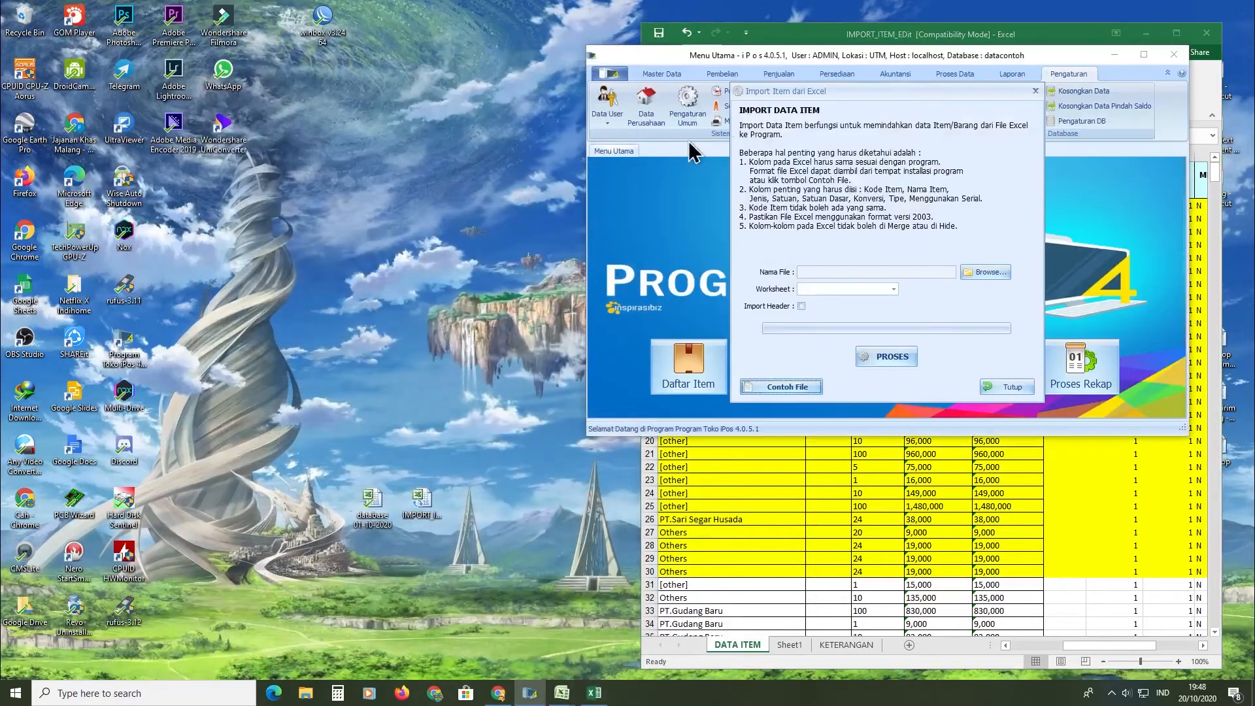
click(1036, 91)
drag(980, 55, 516, 51)
drag(621, 47, 524, 47)
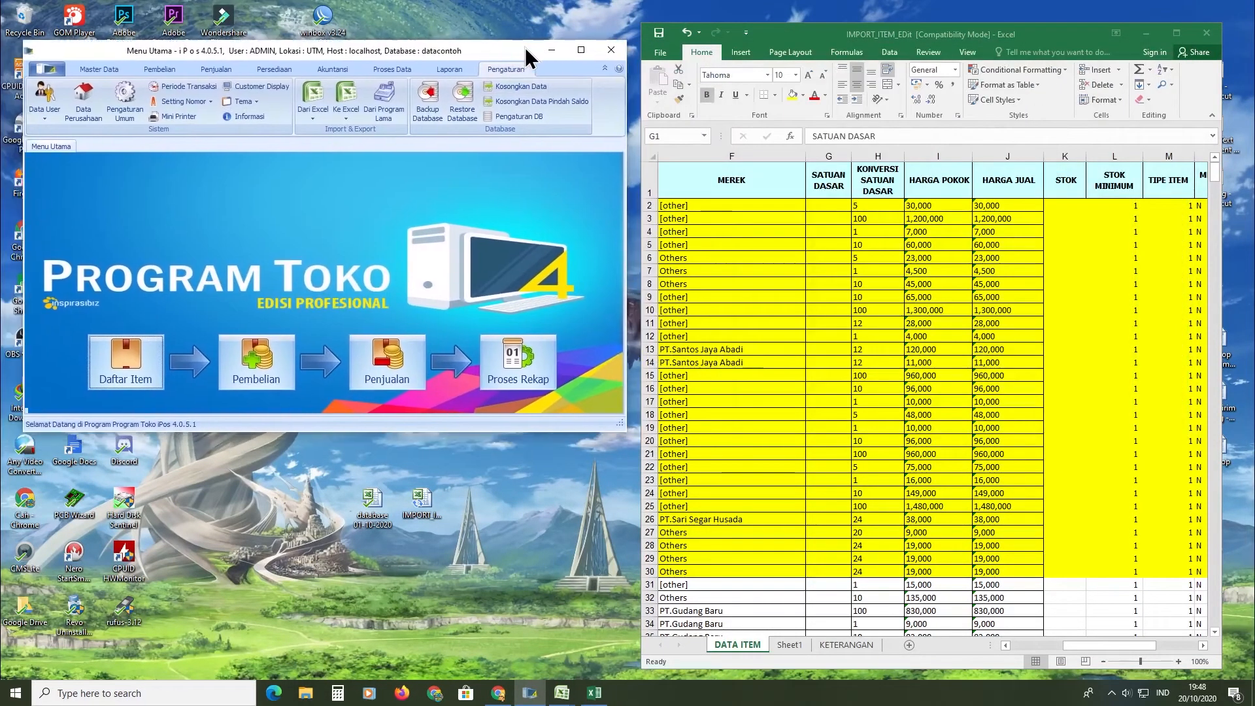
Try to import the item data into iPos from the DATA ITEM worksheet of IMPORT_ITEM_EDit.
click(326, 114)
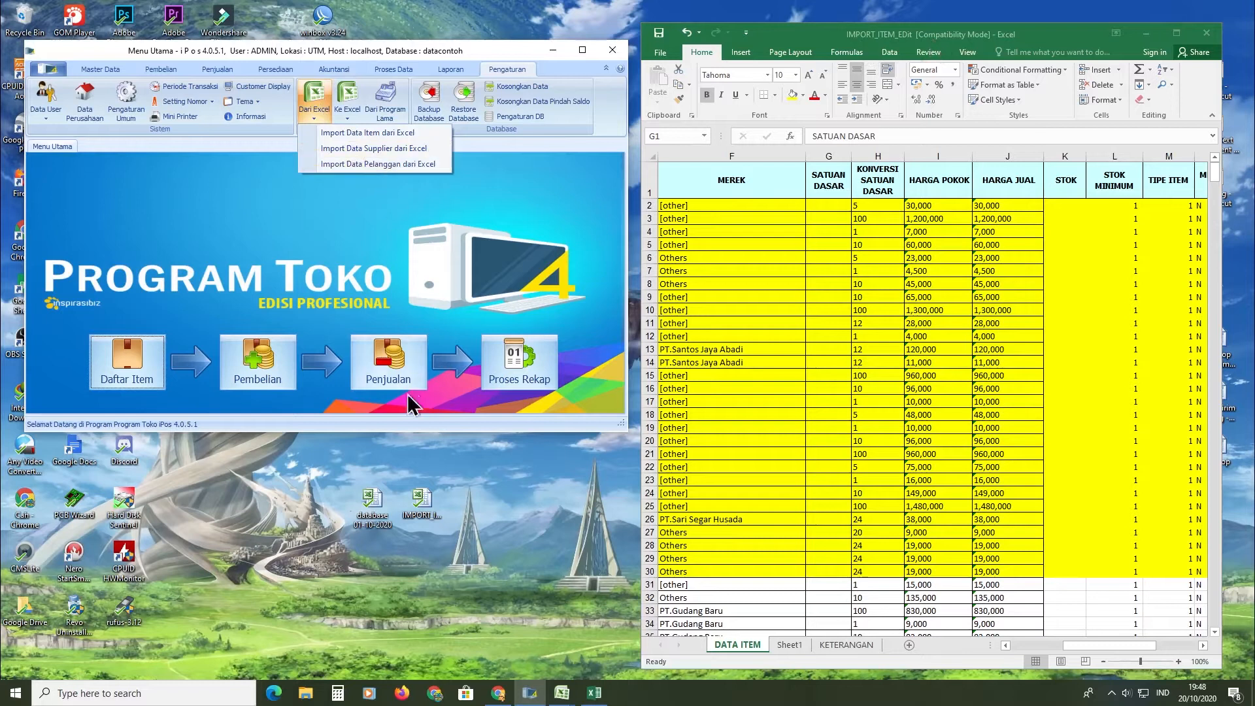
click(364, 132)
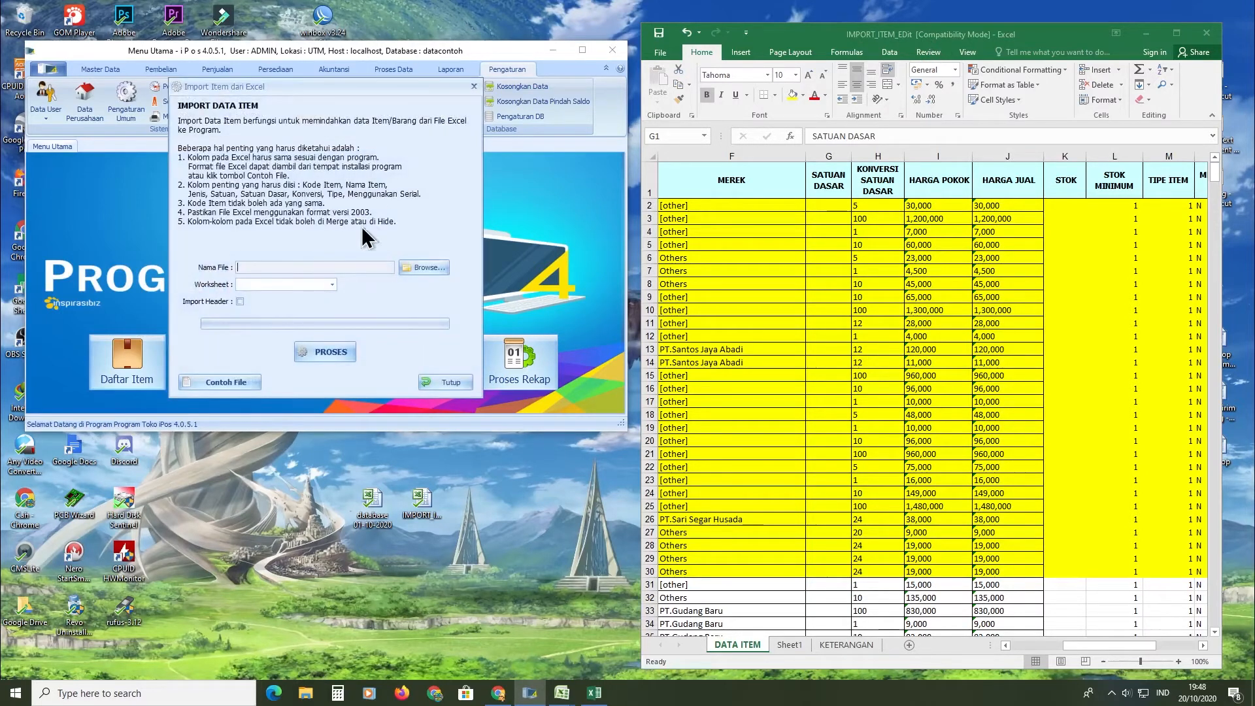
click(436, 271)
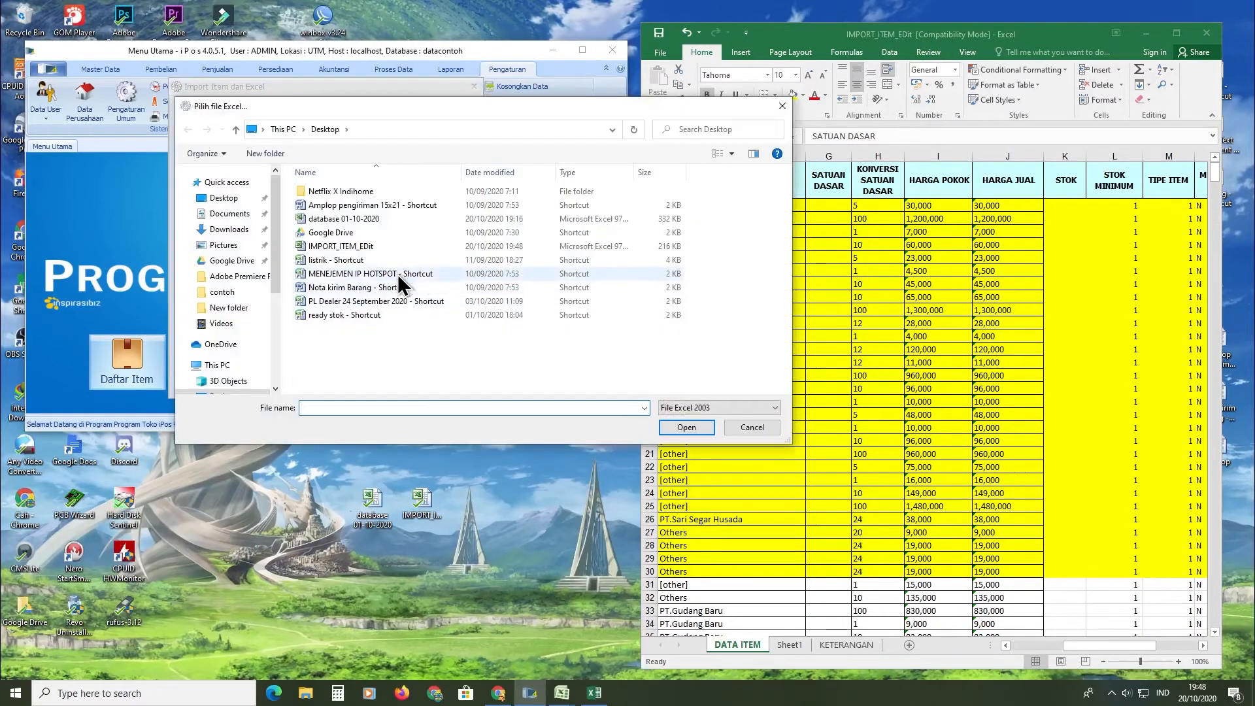
click(396, 253)
click(683, 429)
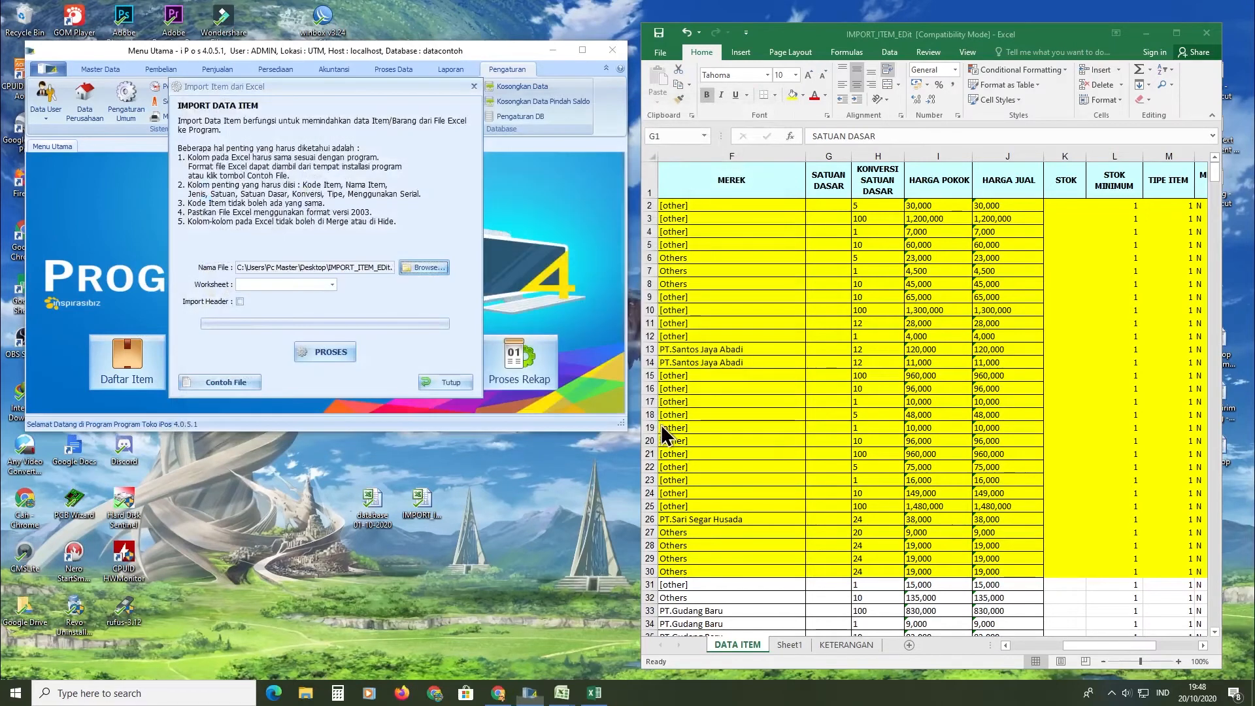
click(277, 287)
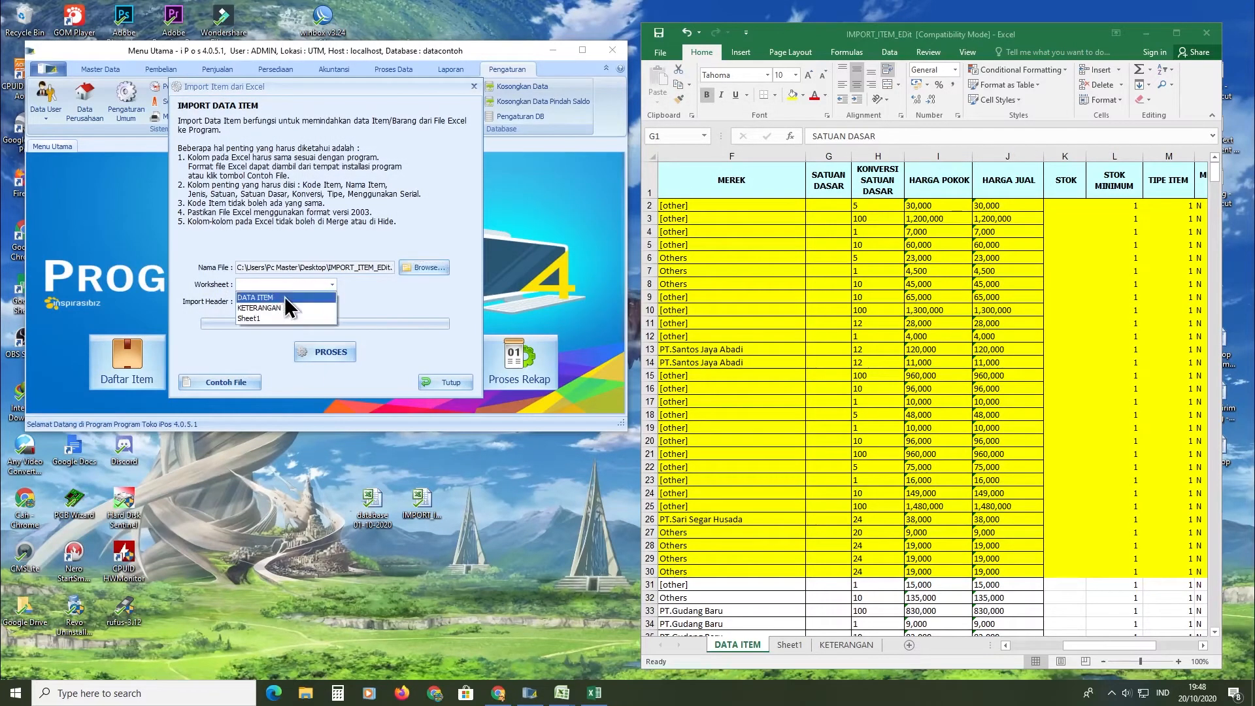
click(288, 296)
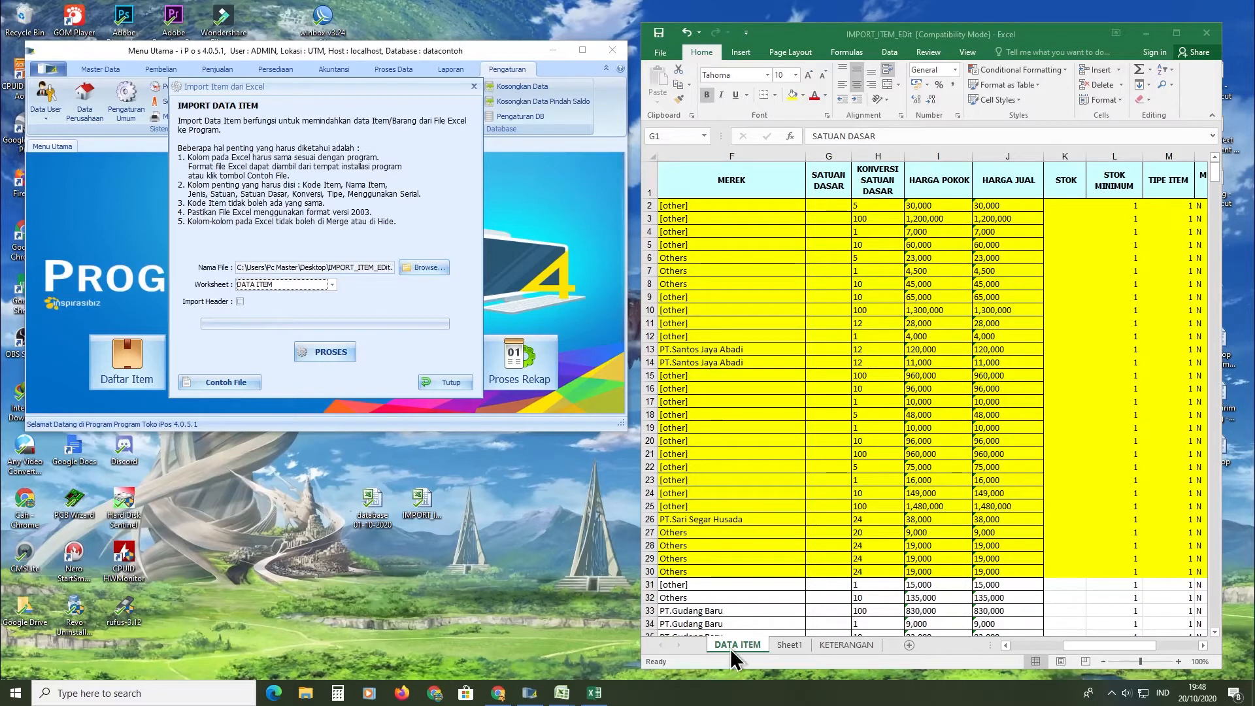
click(329, 353)
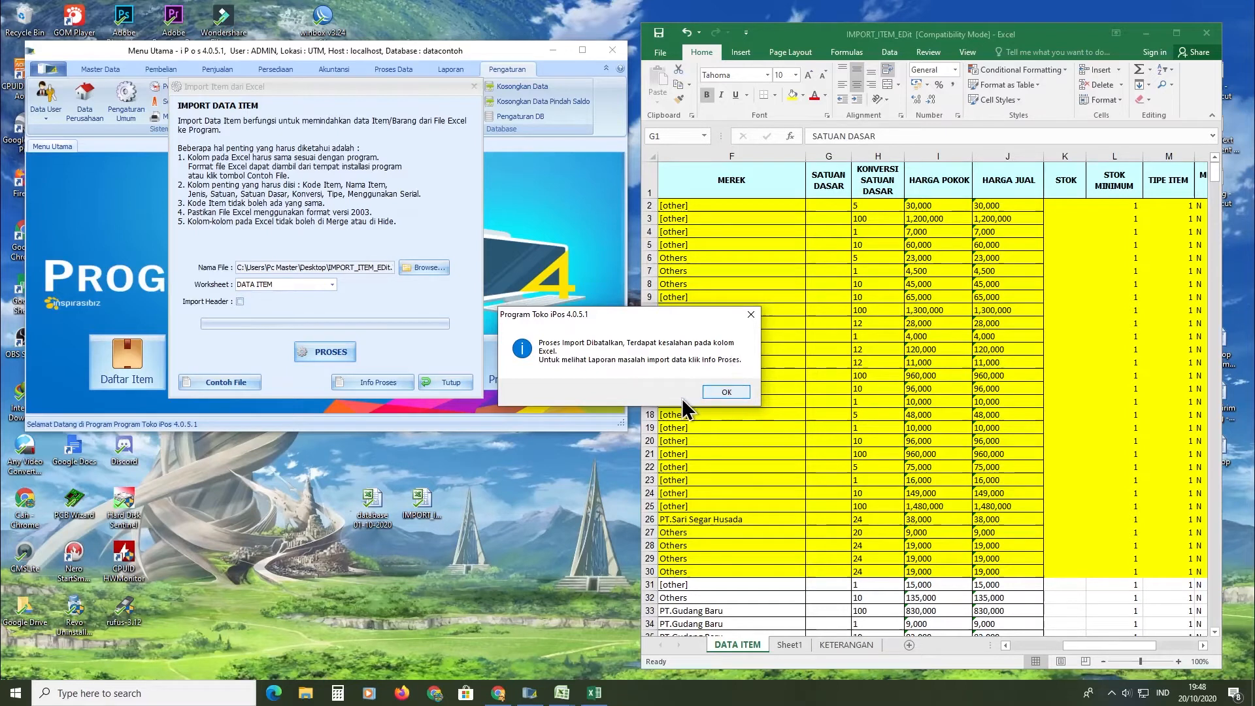
click(727, 394)
click(473, 86)
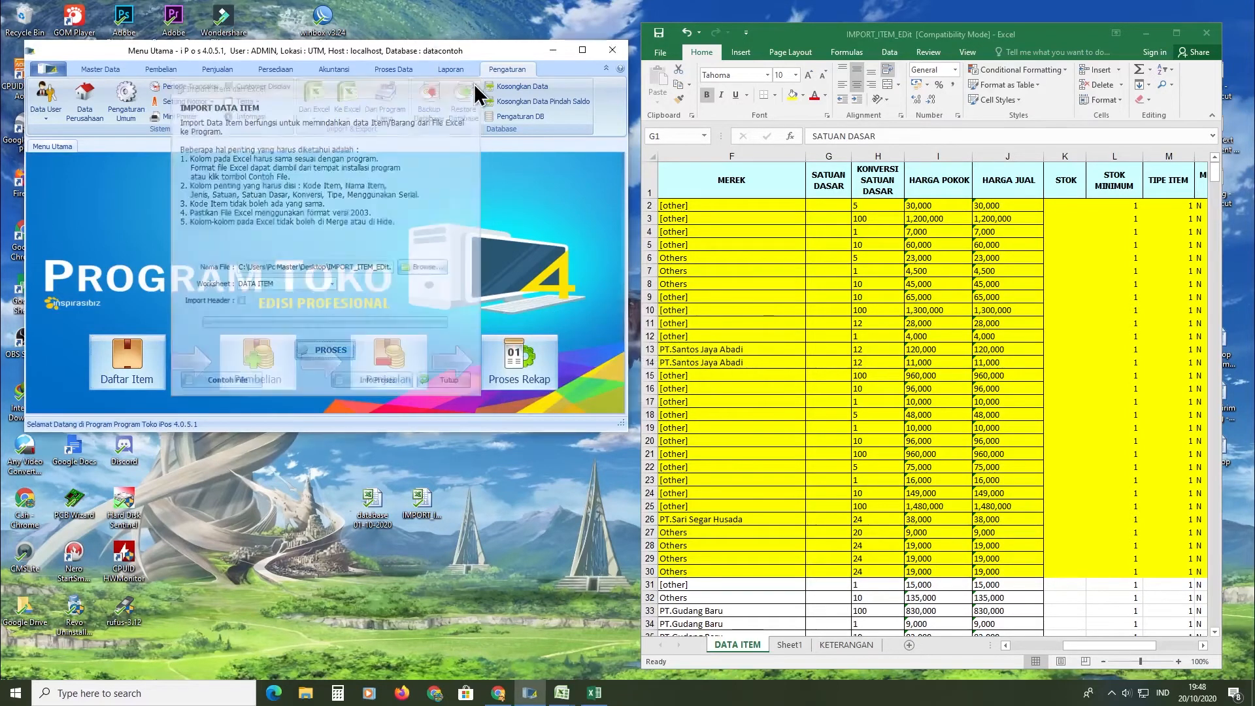
Check the Daftar Item list in iPos, and review the item codes and columns of DATA ITEM in a maximized Excel window.
click(102, 67)
click(97, 108)
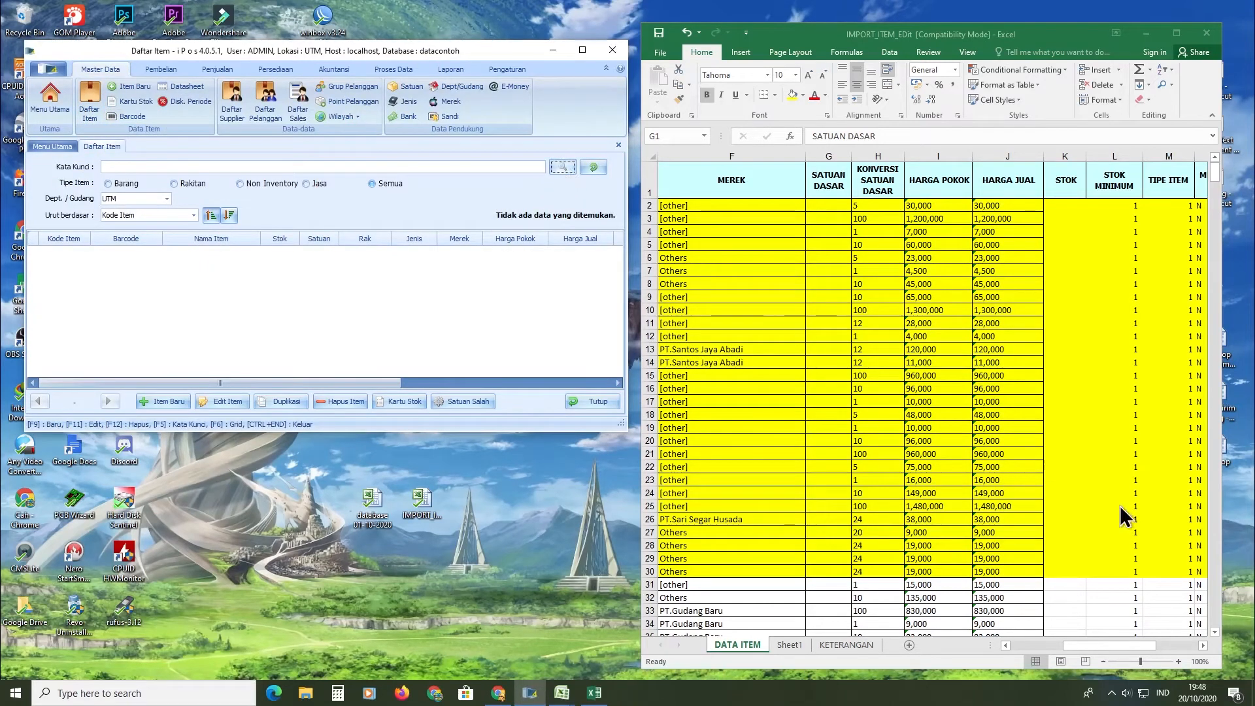
click(1026, 528)
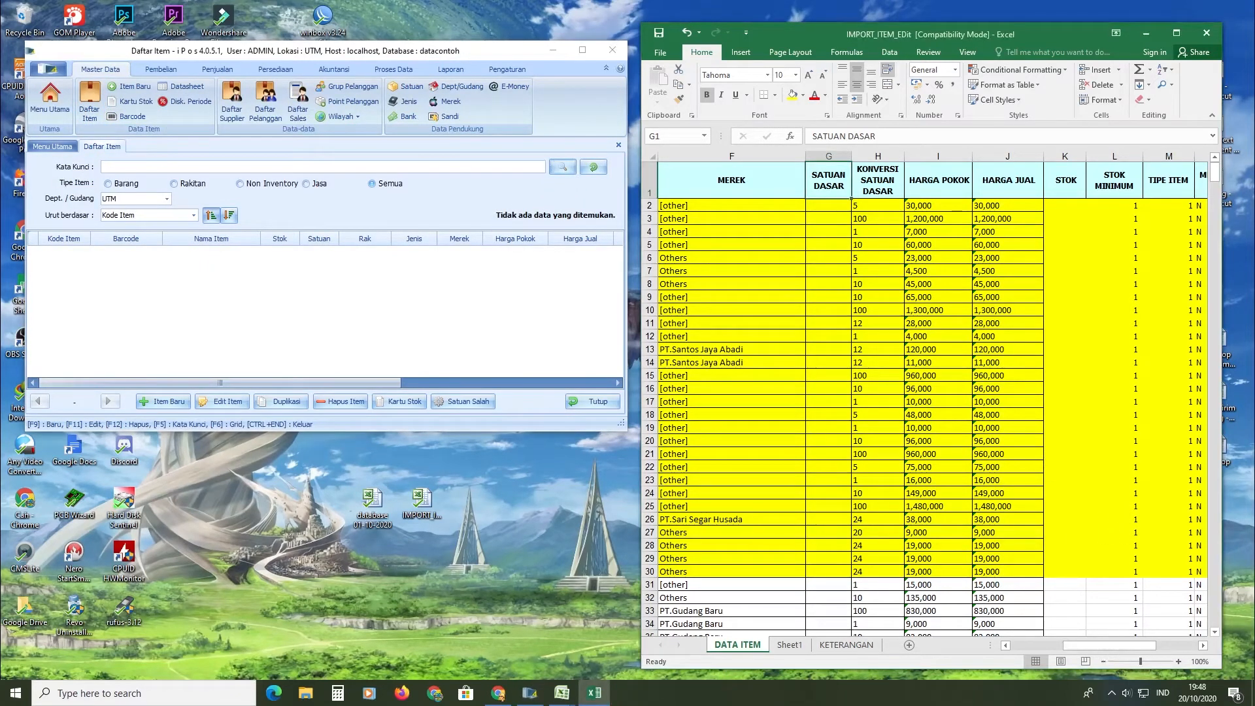
drag(1091, 653, 970, 647)
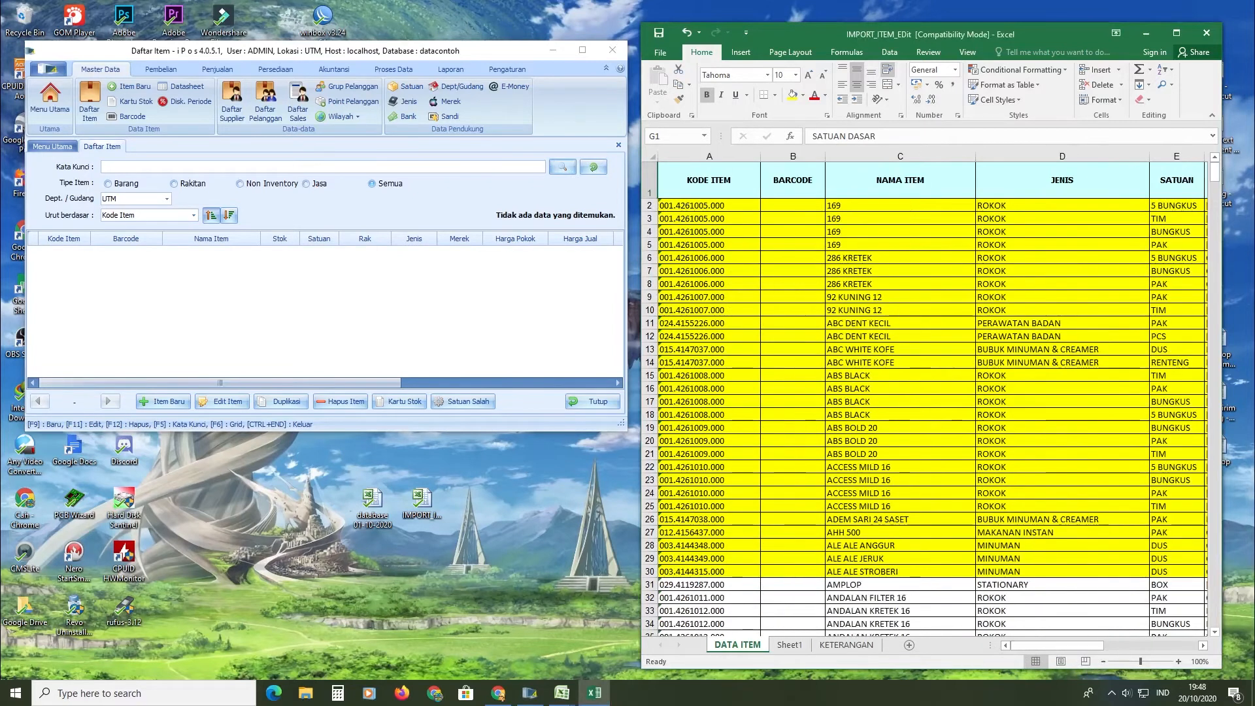
click(709, 219)
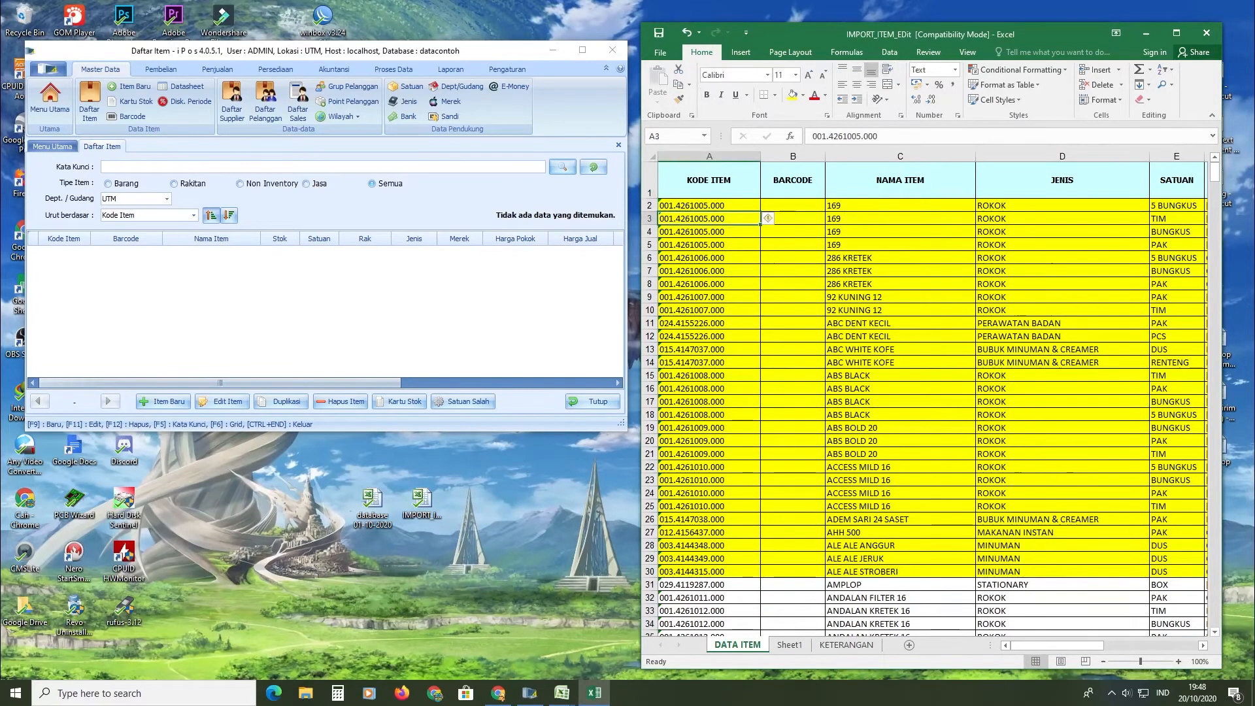
click(1176, 33)
click(421, 262)
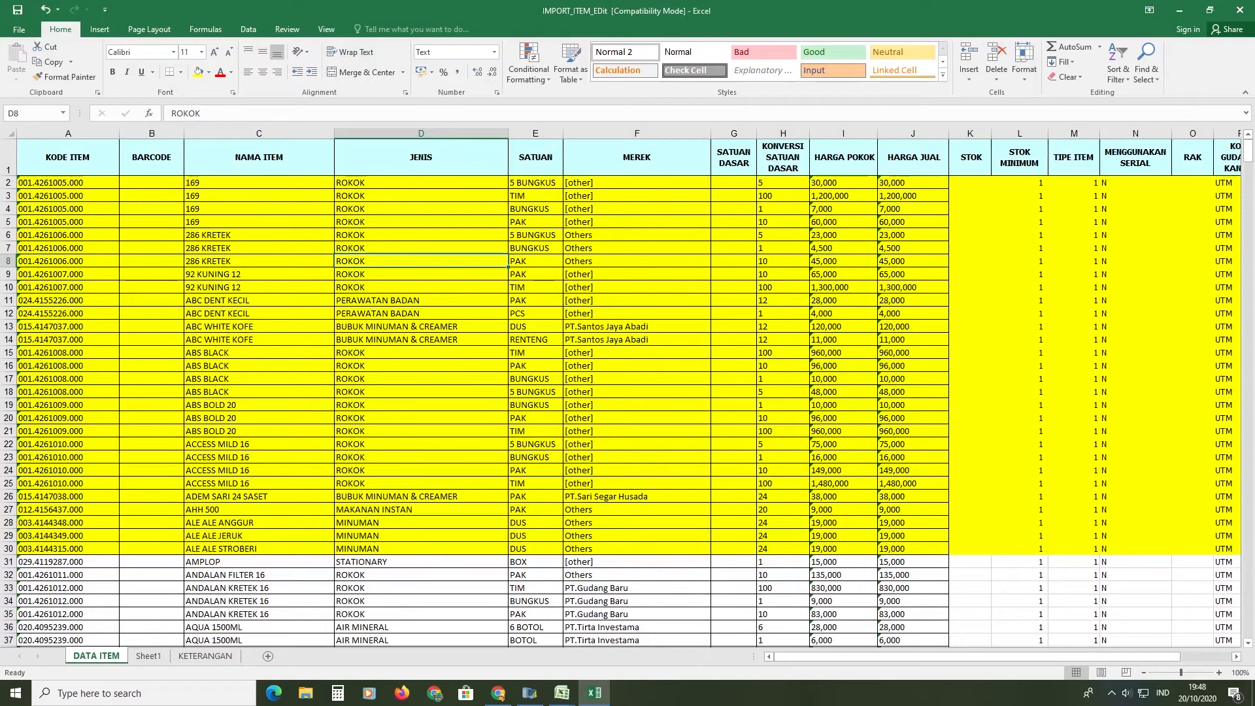
Read the data entry rules on the KETERANGAN sheet and return to the item rows of DATA ITEM.
click(206, 655)
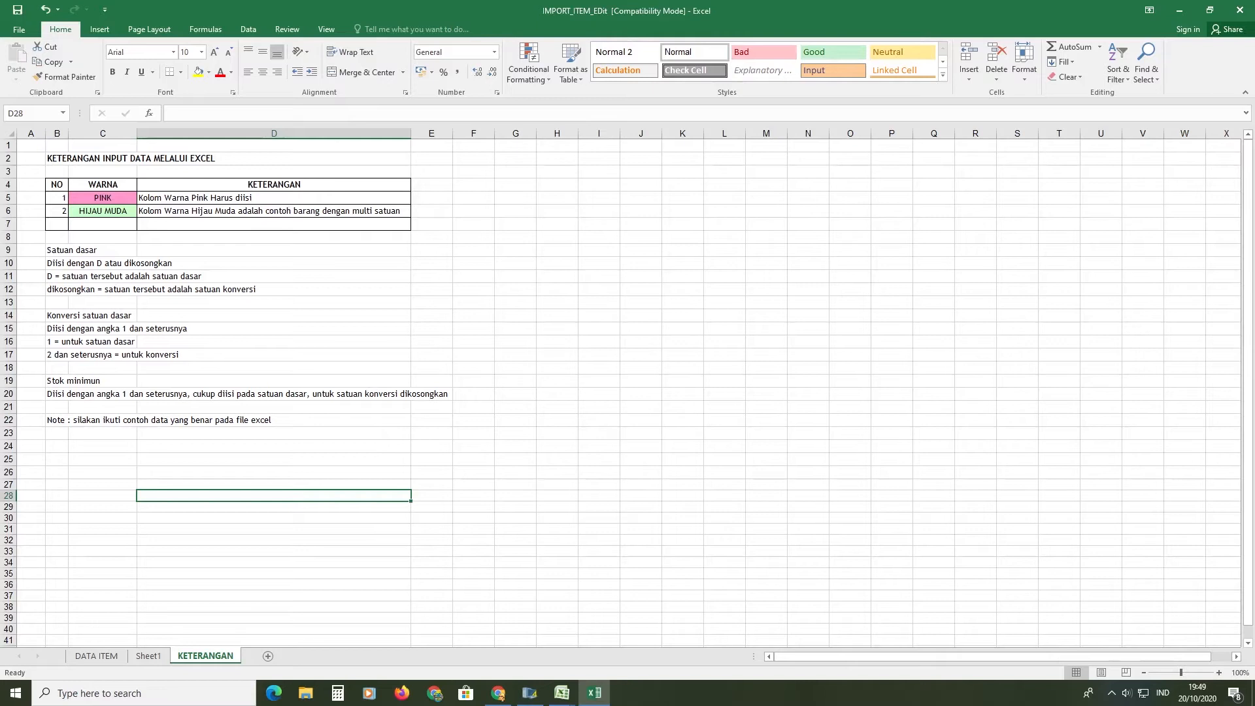
click(110, 658)
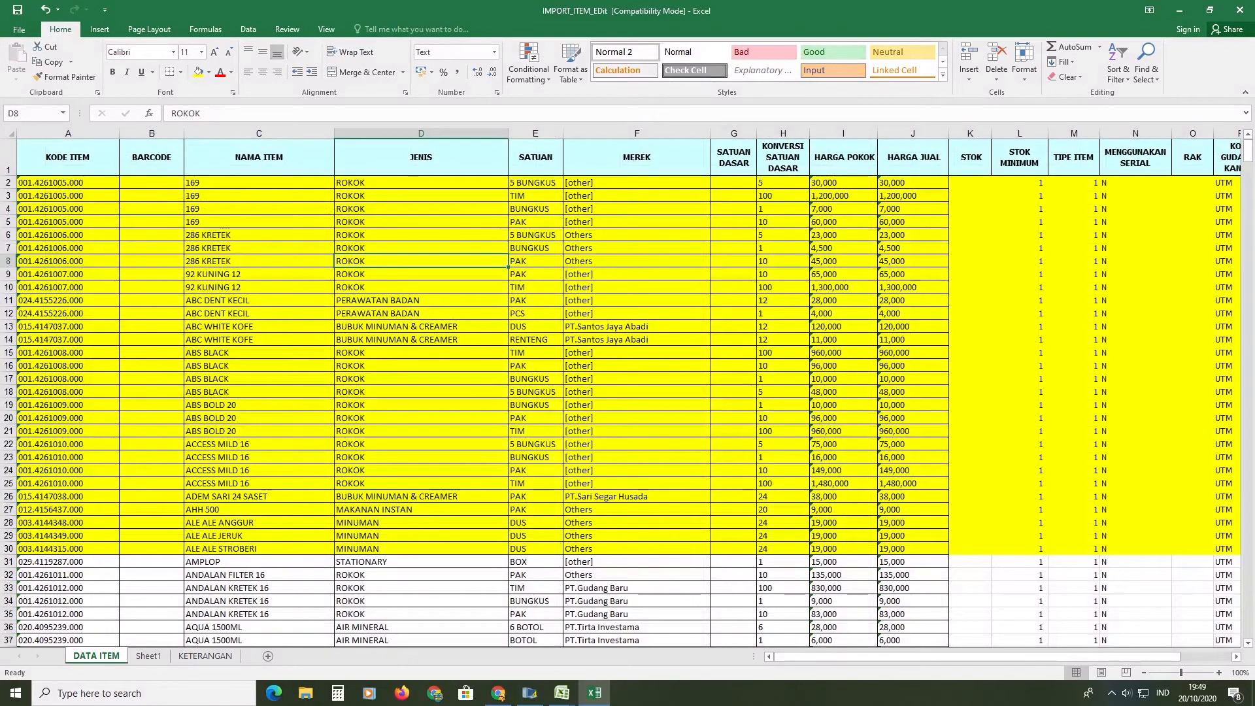
click(259, 196)
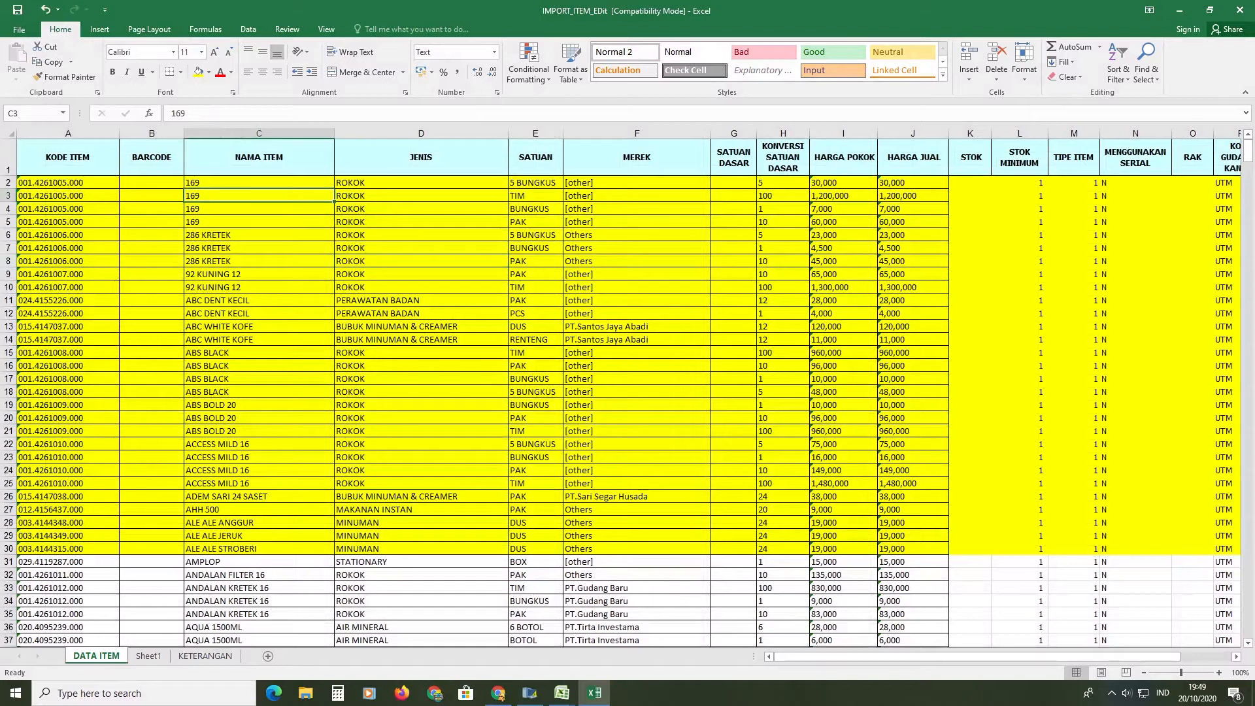
Fill the four item 169 rows, rows 2 to 5 of DATA ITEM, with a light pink colour.
drag(8, 183, 8, 222)
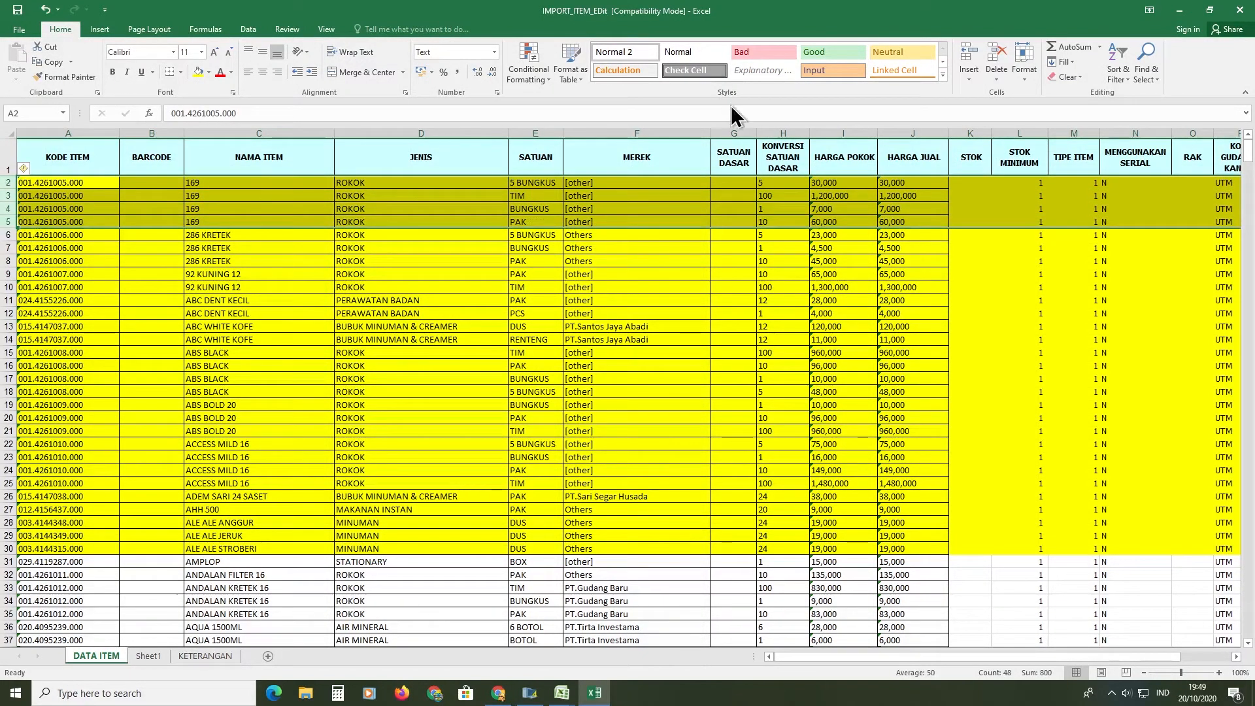
click(209, 71)
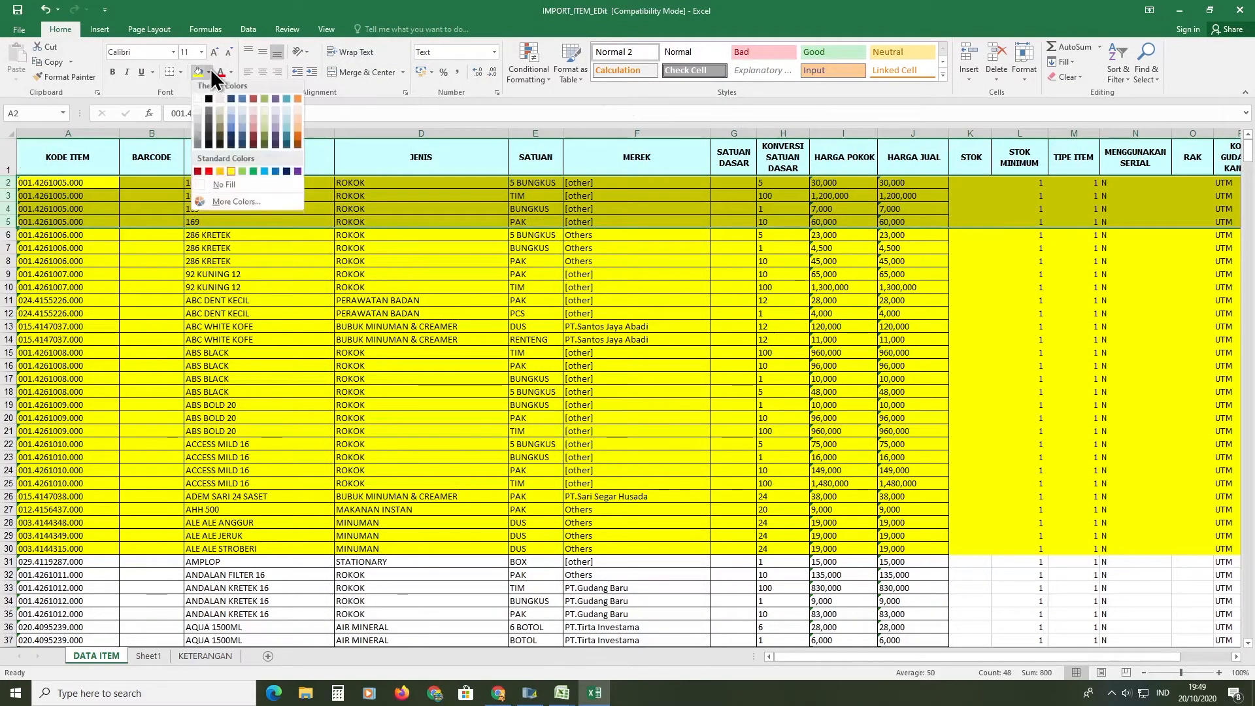
click(251, 125)
click(421, 221)
click(636, 221)
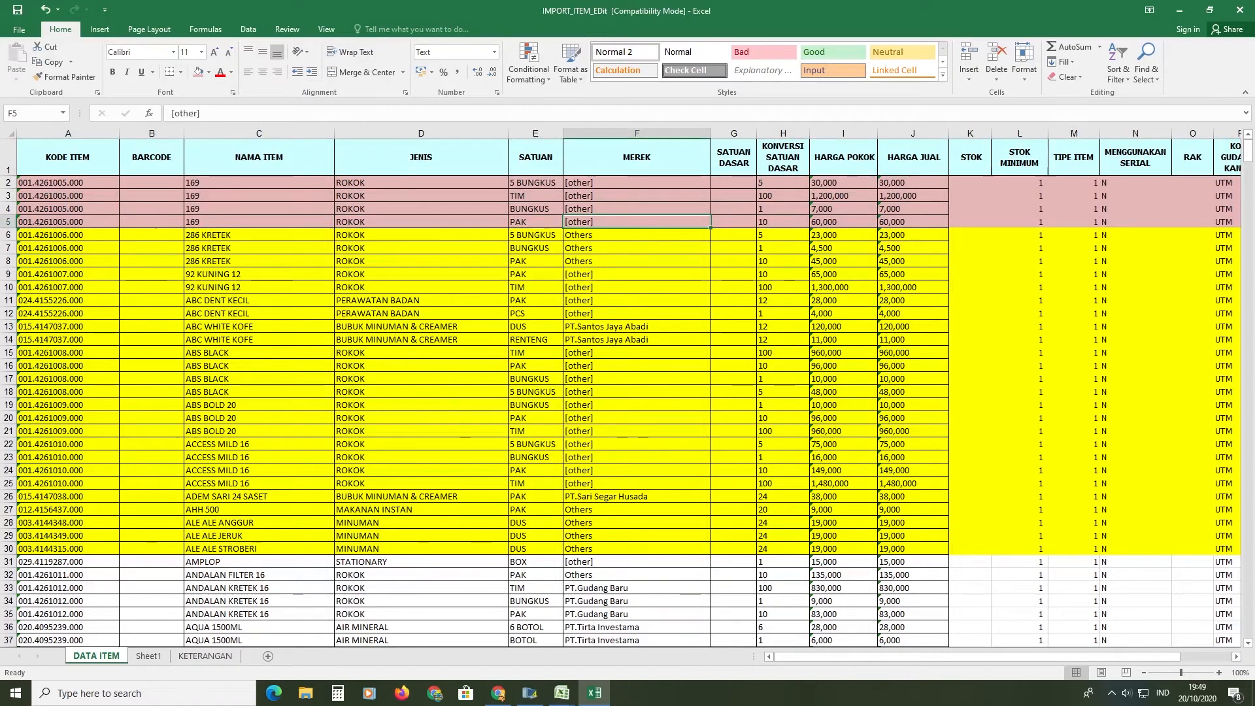
Compare the conversion values of item 169 and enter D as SATUAN DASAR for its BUNGKUS row.
click(783, 195)
click(783, 208)
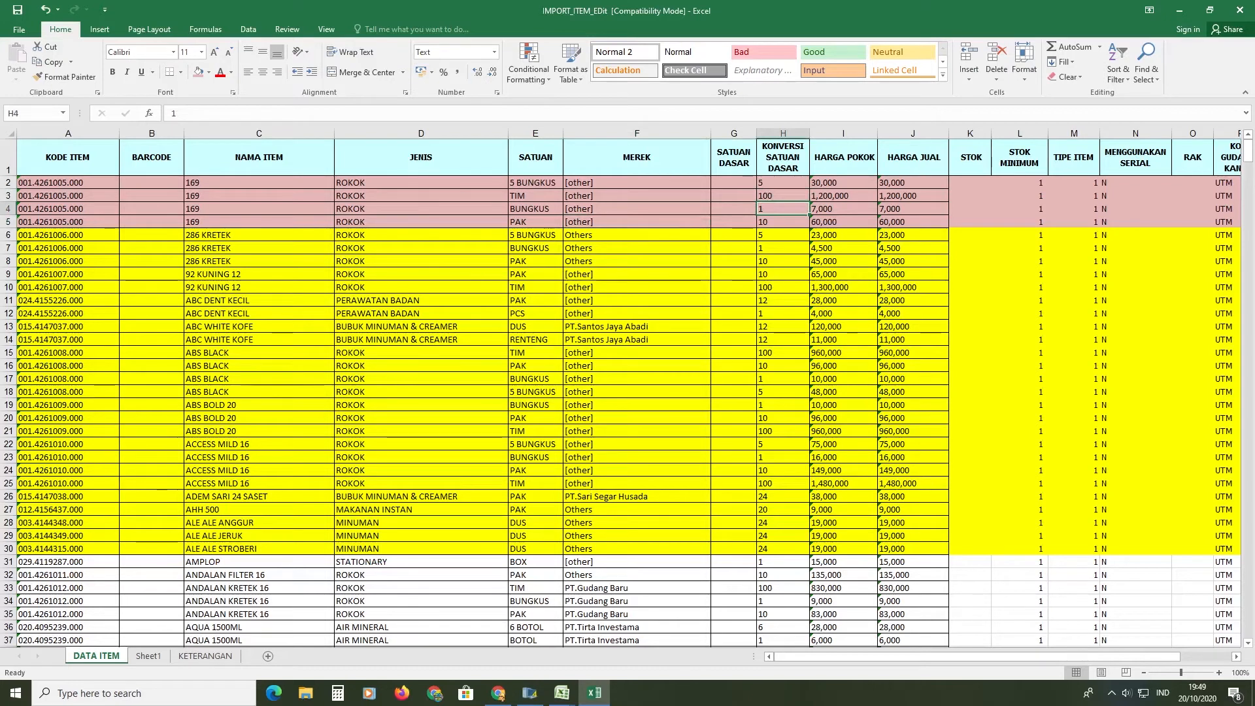
click(783, 183)
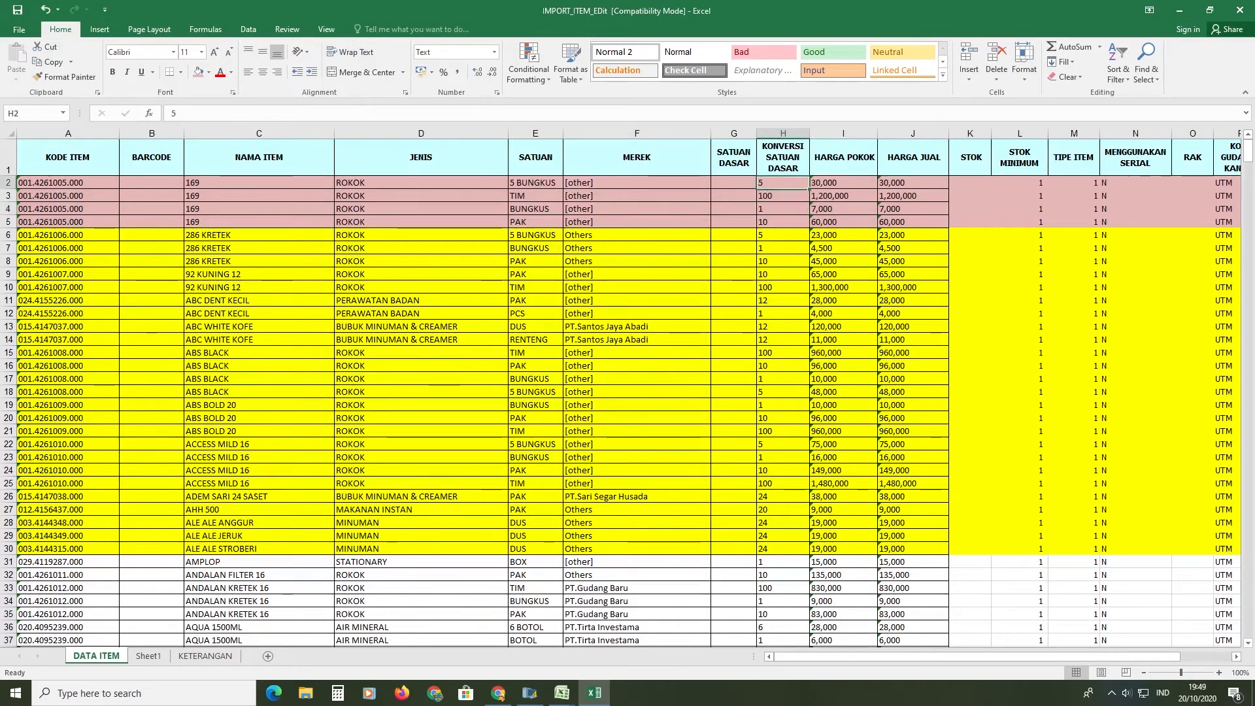
click(783, 222)
click(783, 196)
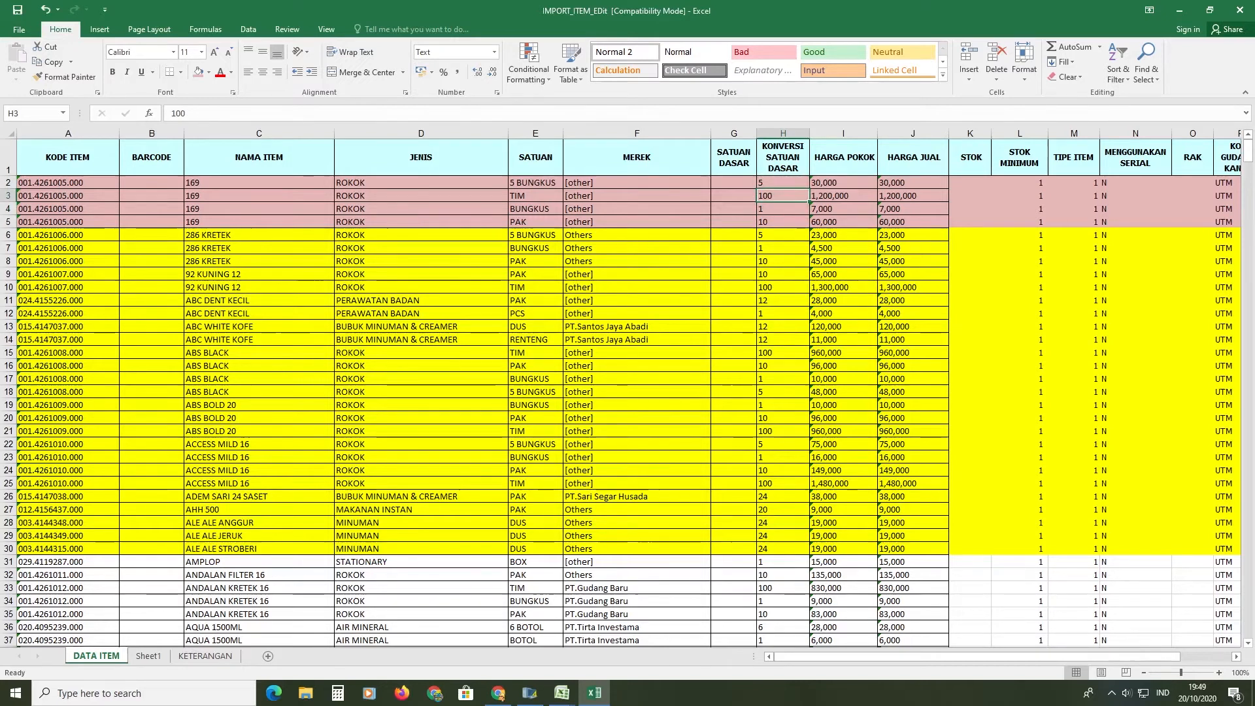
click(734, 209)
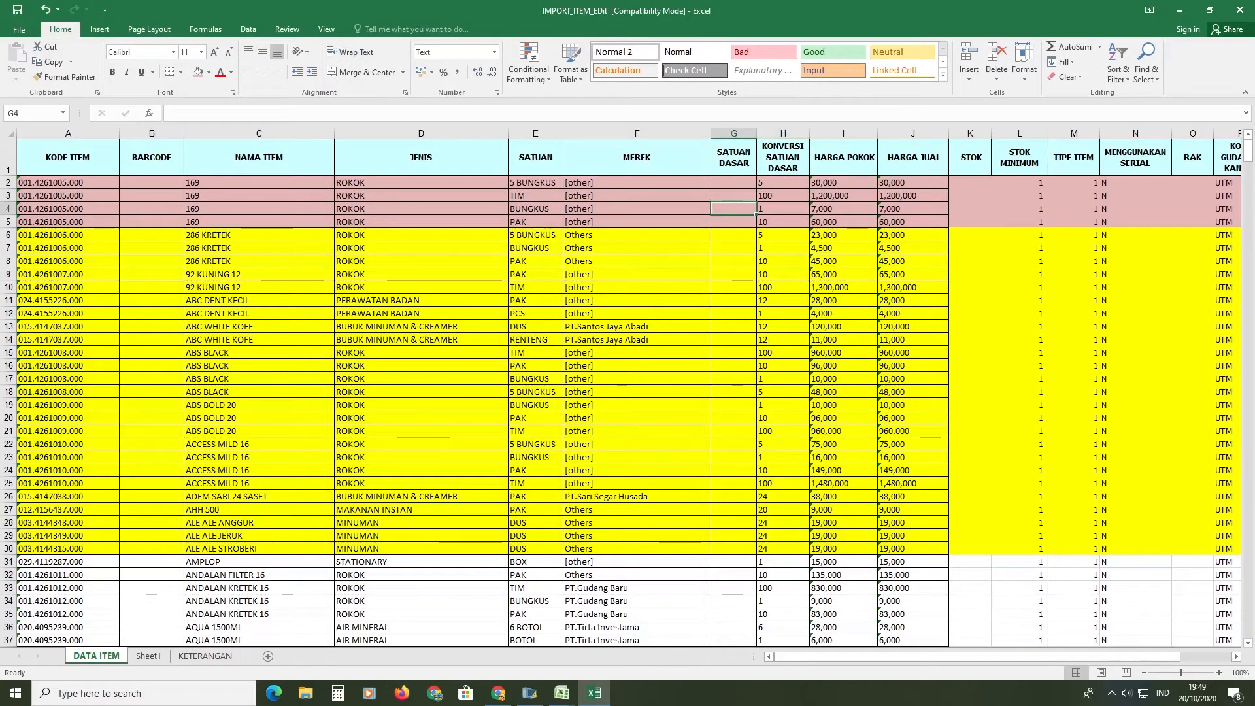
text(D)
click(783, 222)
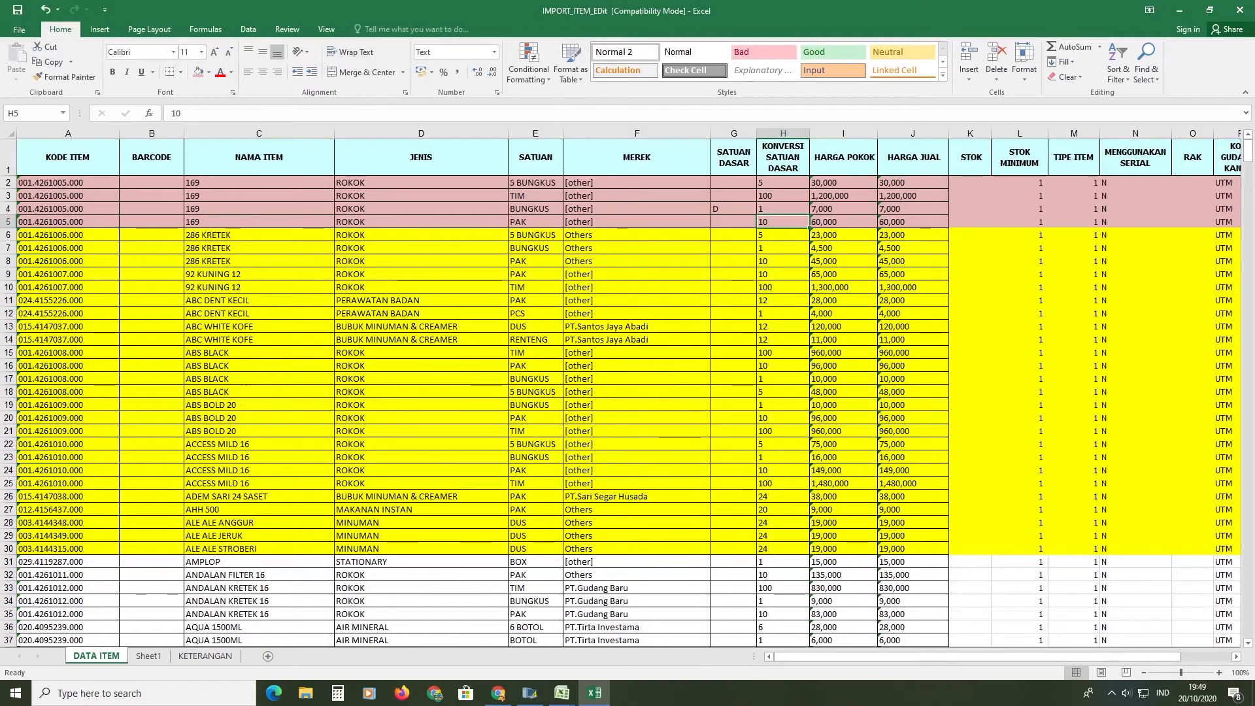
Move the BUNGKUS row of item 169 from row 4 up to row 2, above the 5 BUNGKUS row.
drag(7, 208, 98, 213)
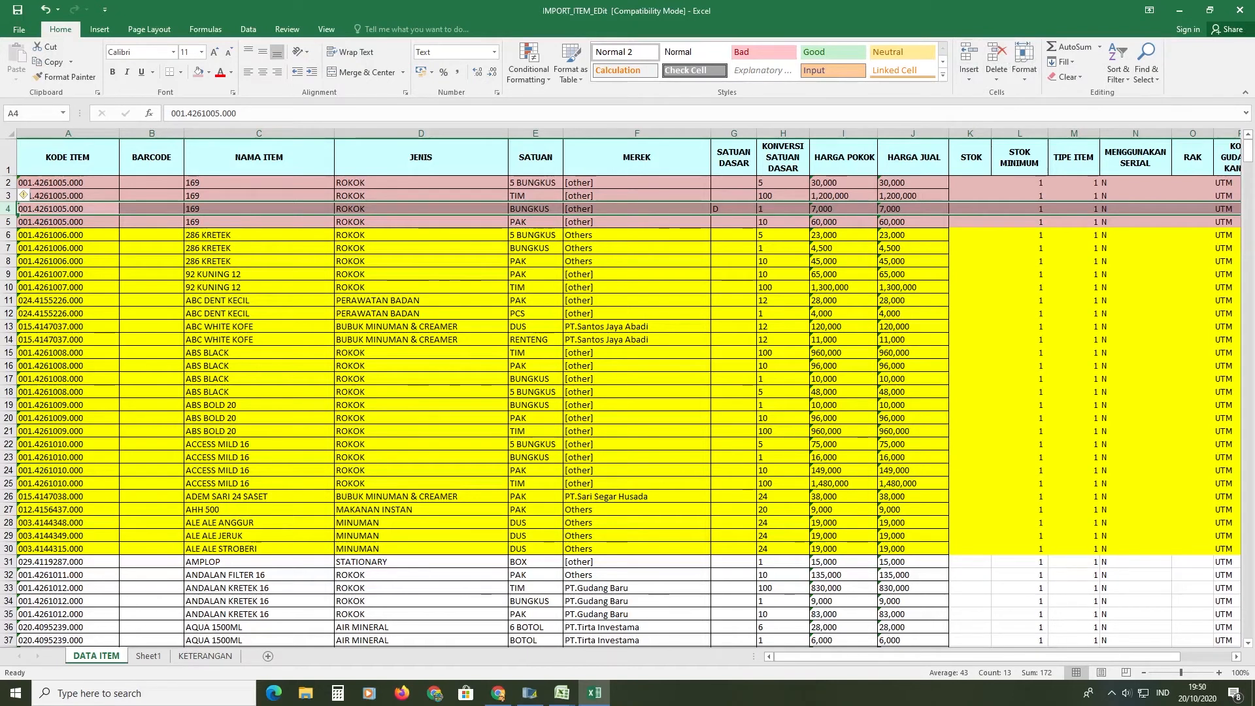
key(ctrl+c)
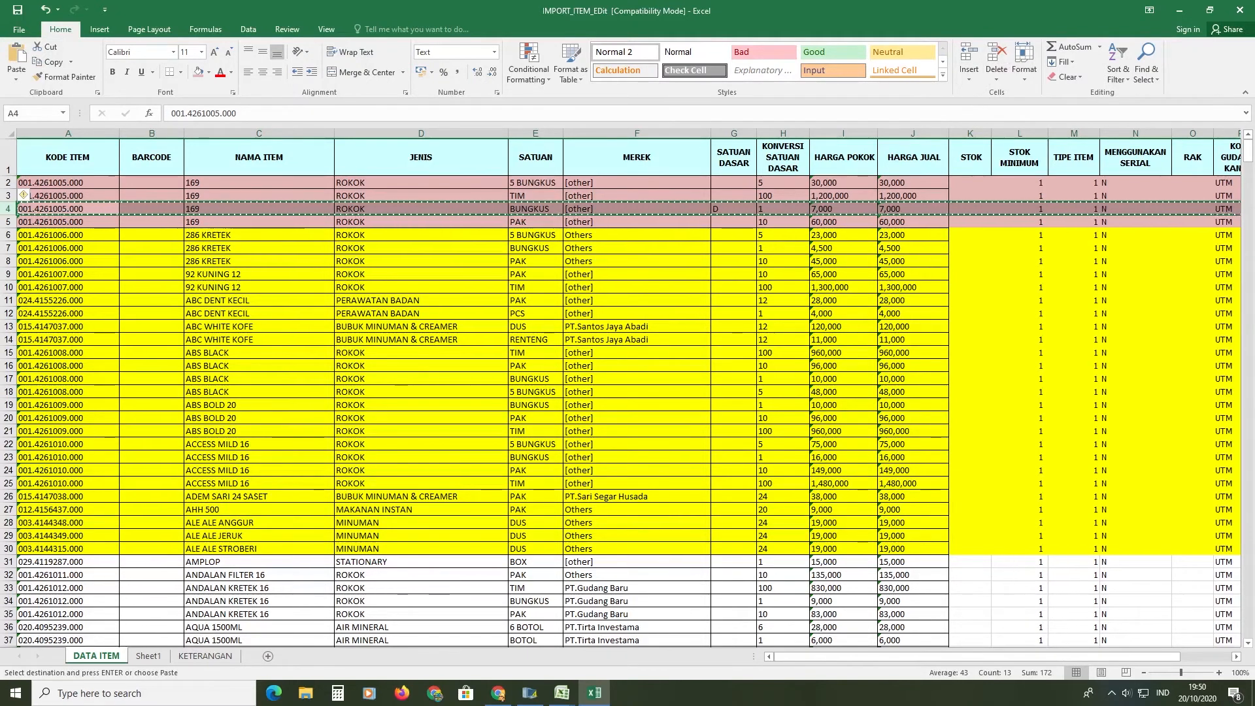
right_click(17, 211)
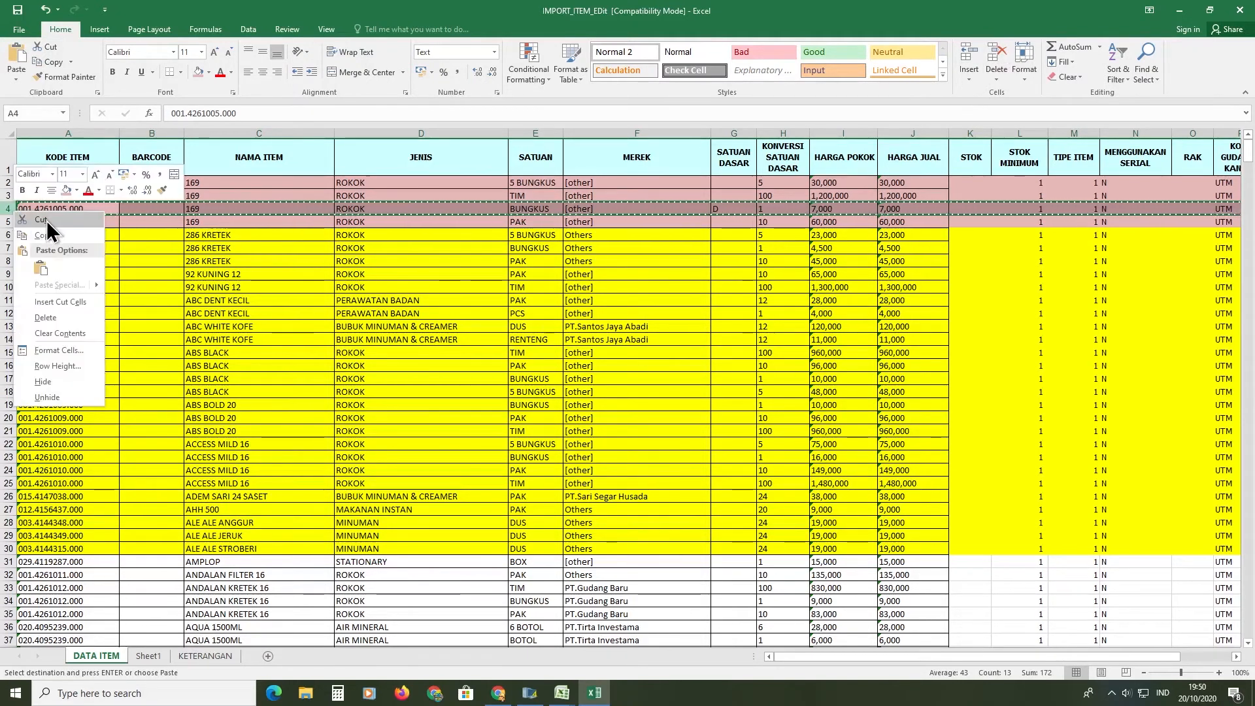
click(42, 220)
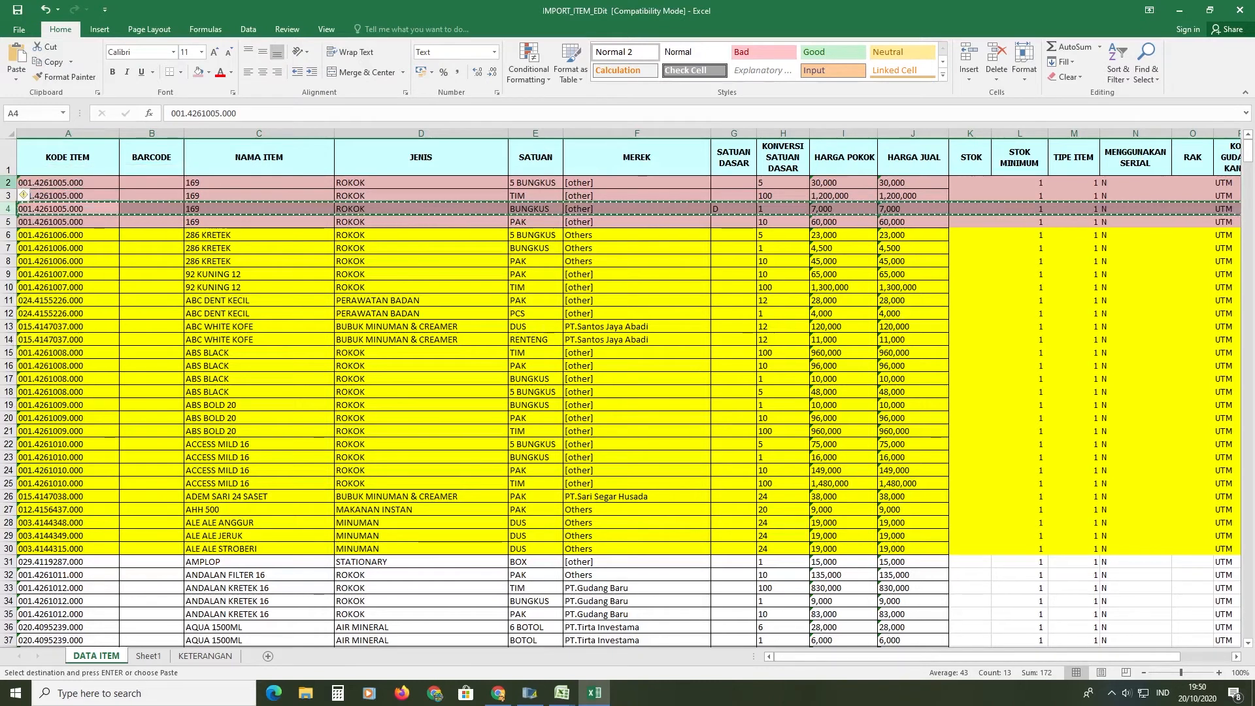
click(8, 182)
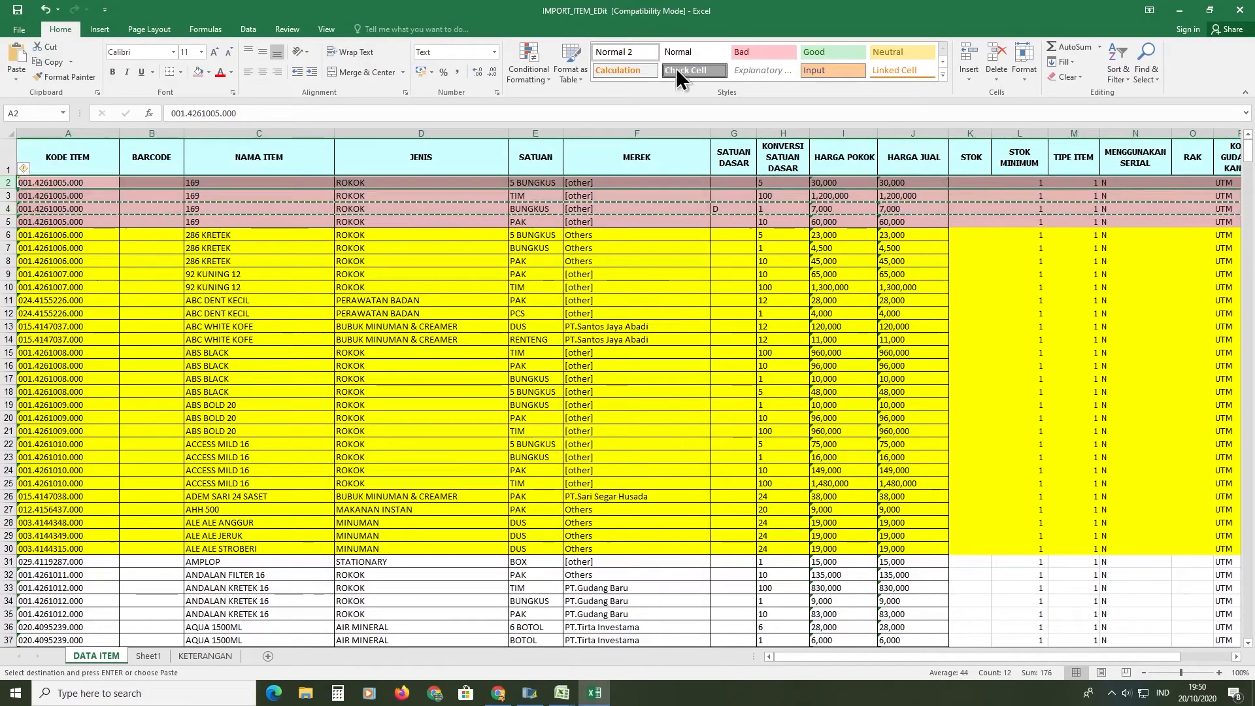
click(968, 58)
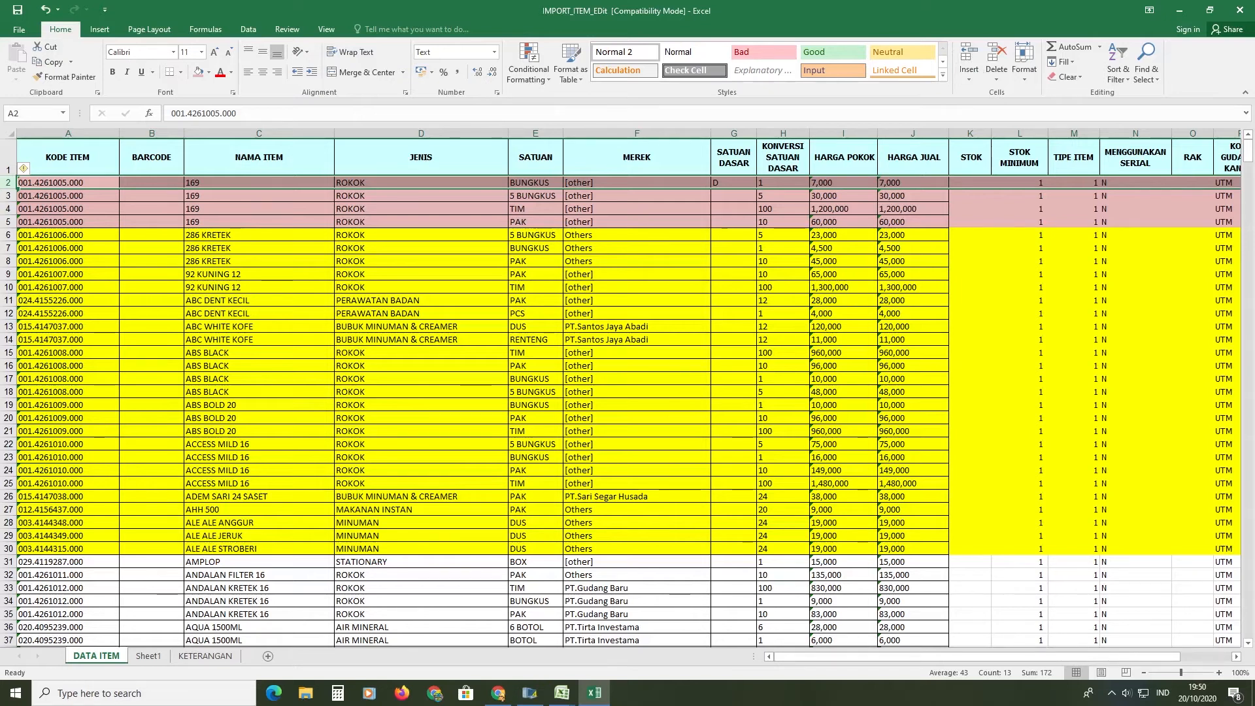
Move the PAK row of item 169 from row 5 to row 4, above the TIM row.
click(783, 222)
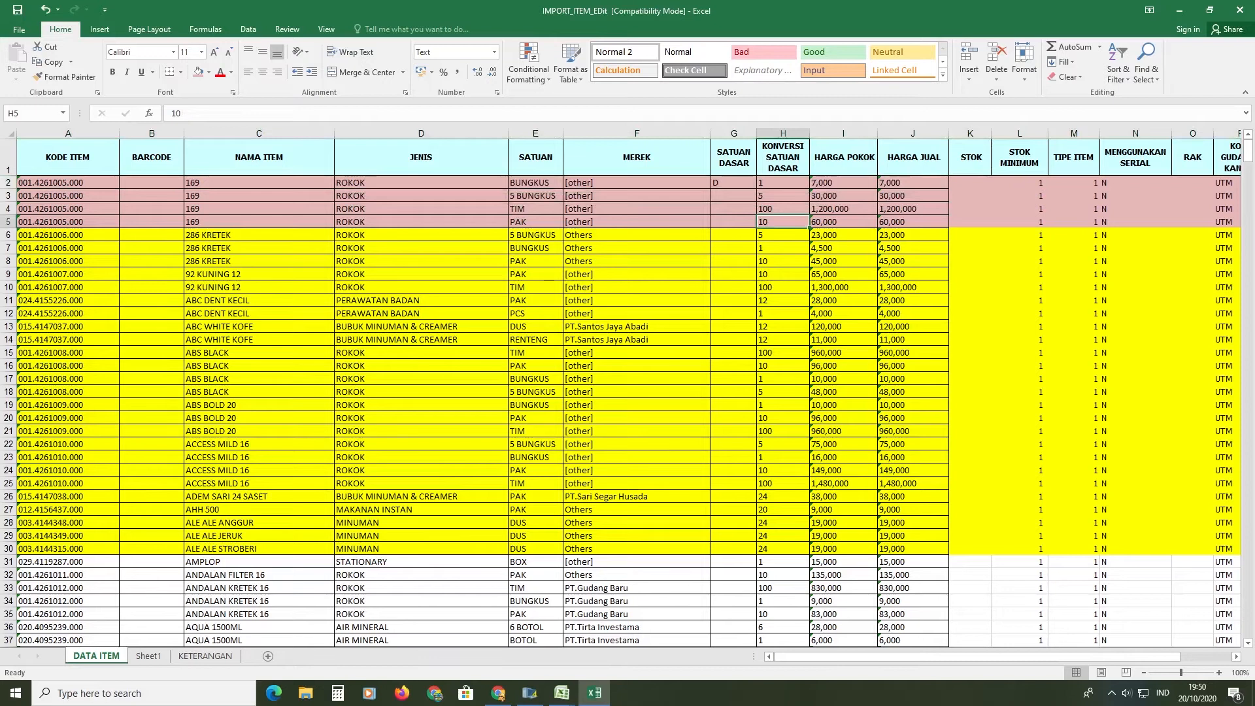
key(shift+space)
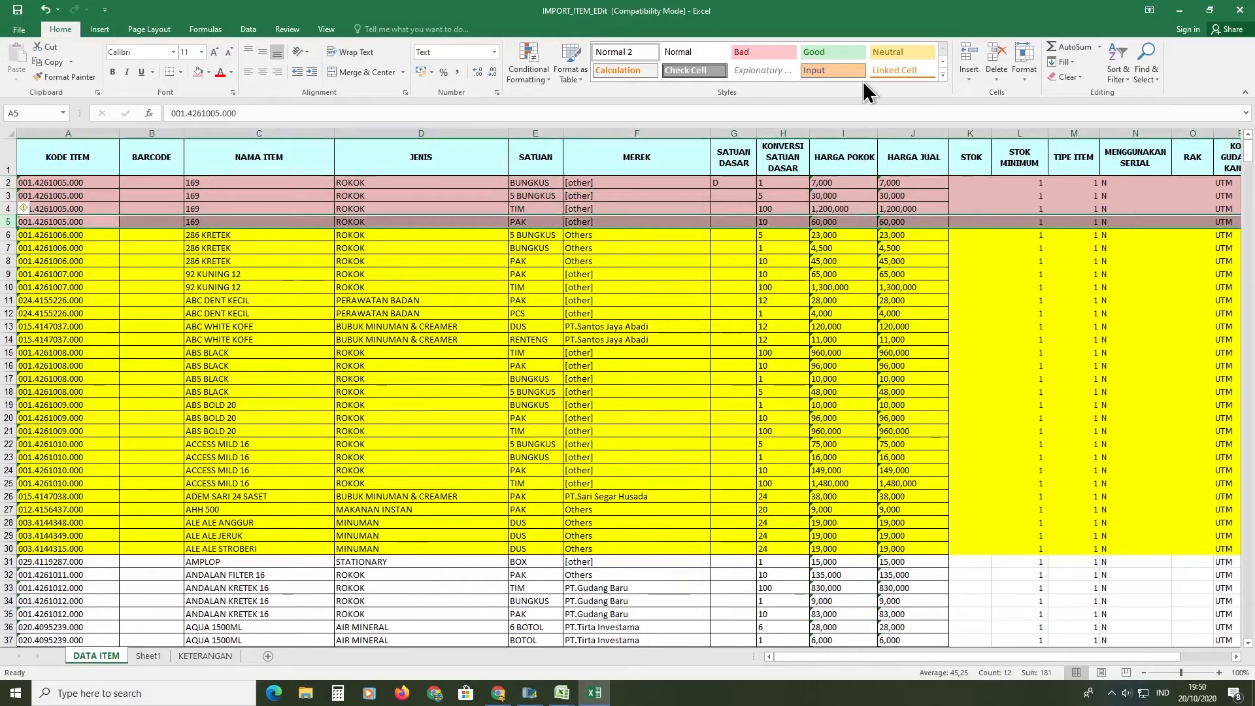
right_click(8, 223)
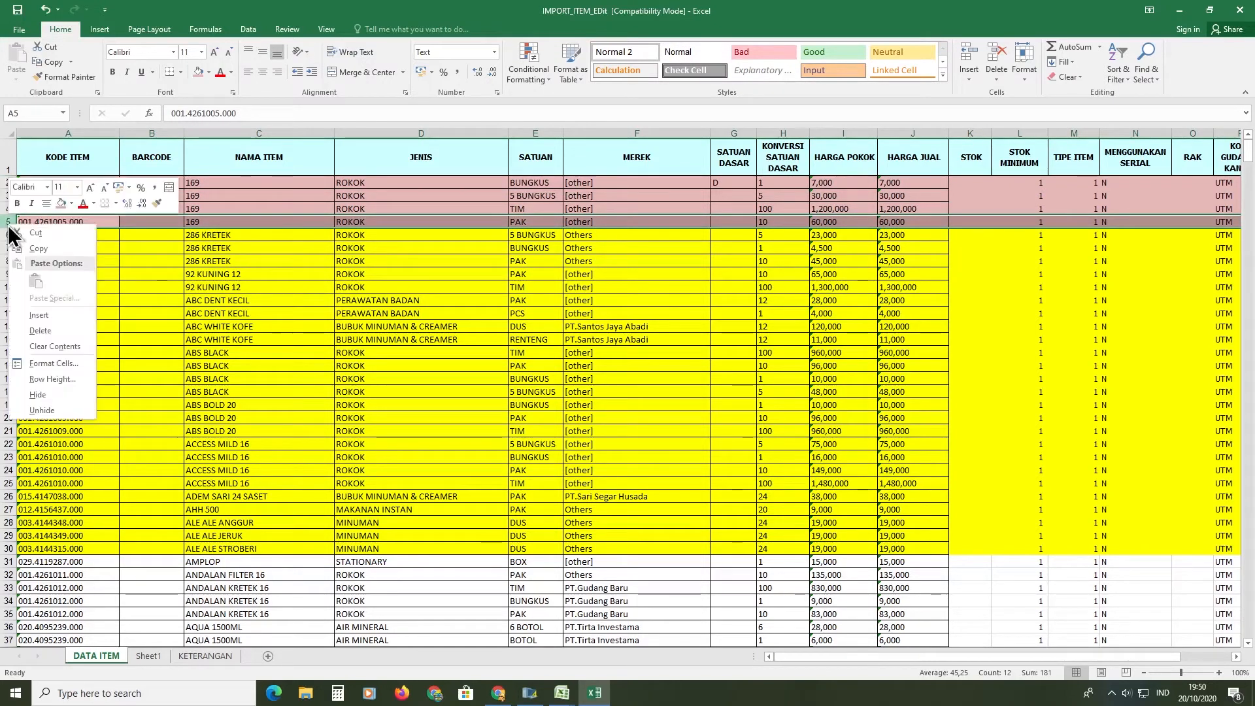
click(39, 235)
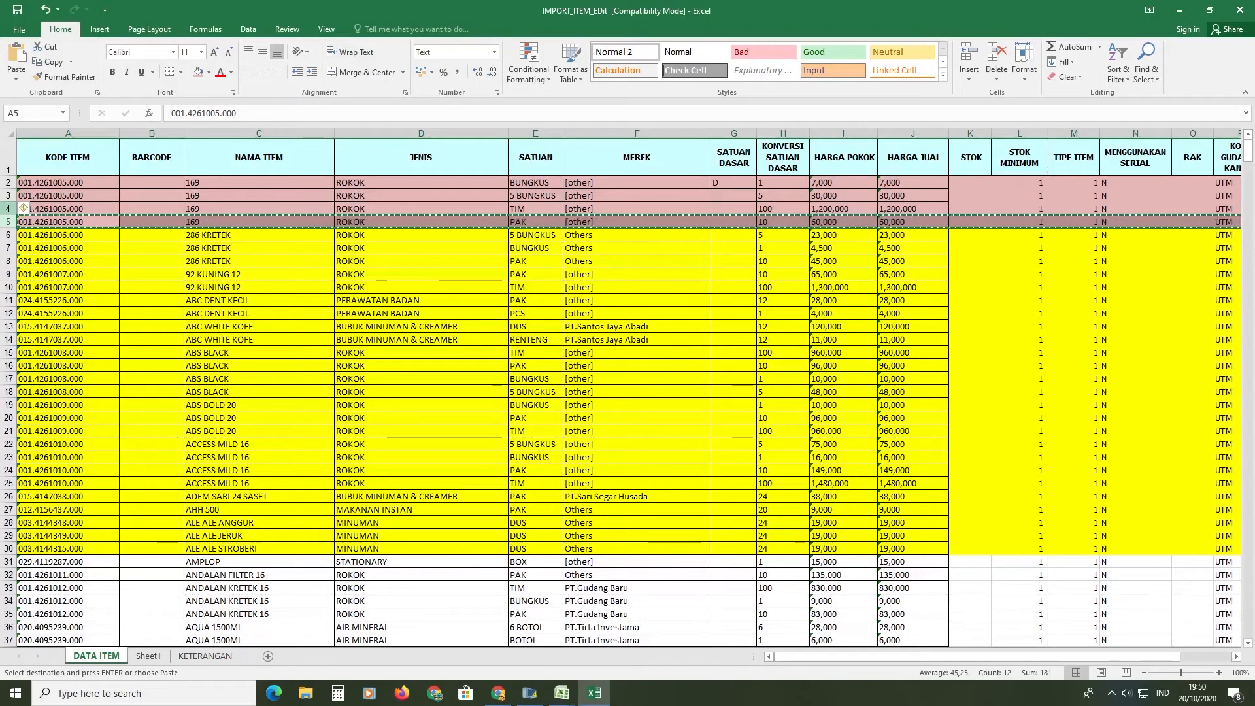
click(7, 208)
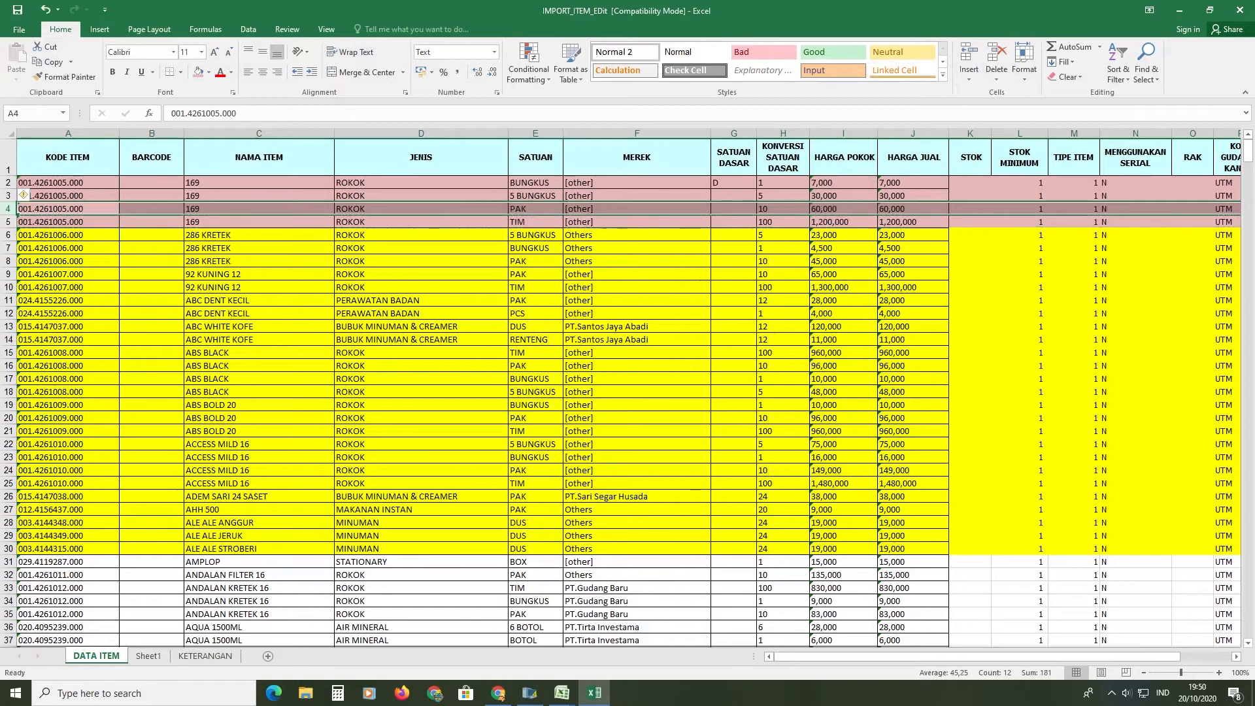
click(970, 59)
click(912, 183)
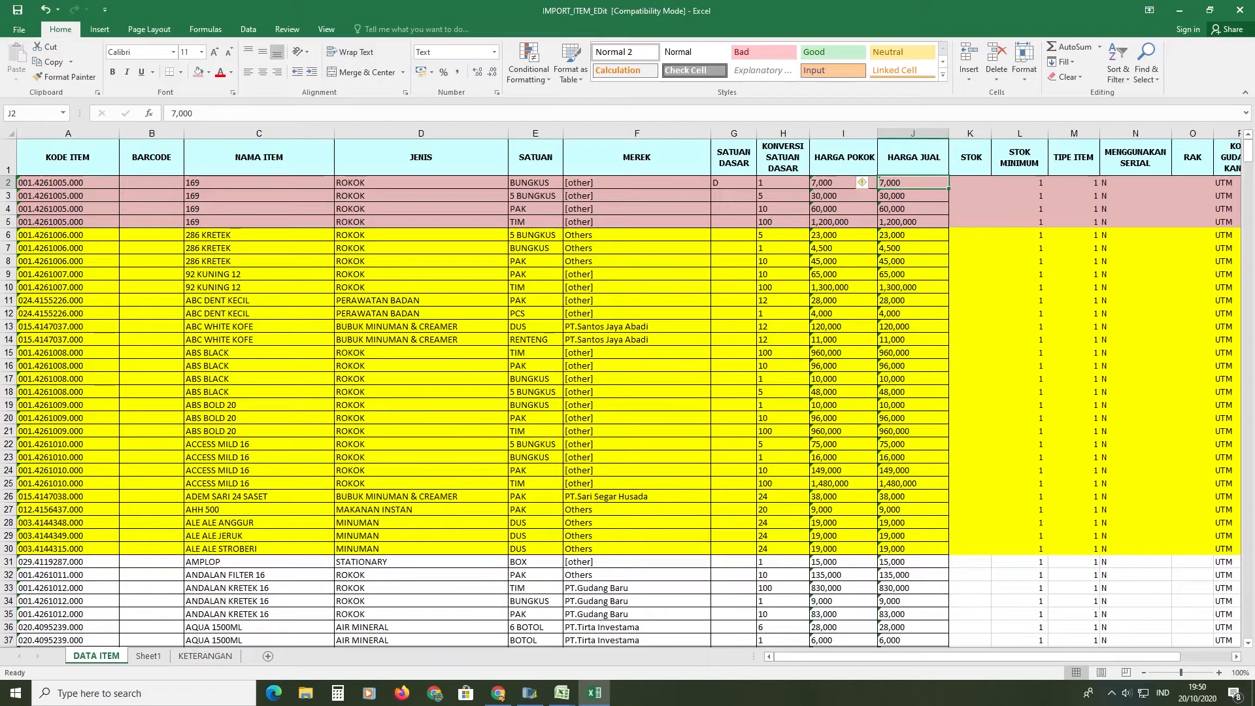
Check item 169's SATUAN DASAR and KONVERSI SATUAN DASAR entries against the data entry rules on the KETERANGAN sheet.
drag(911, 651, 975, 652)
click(221, 654)
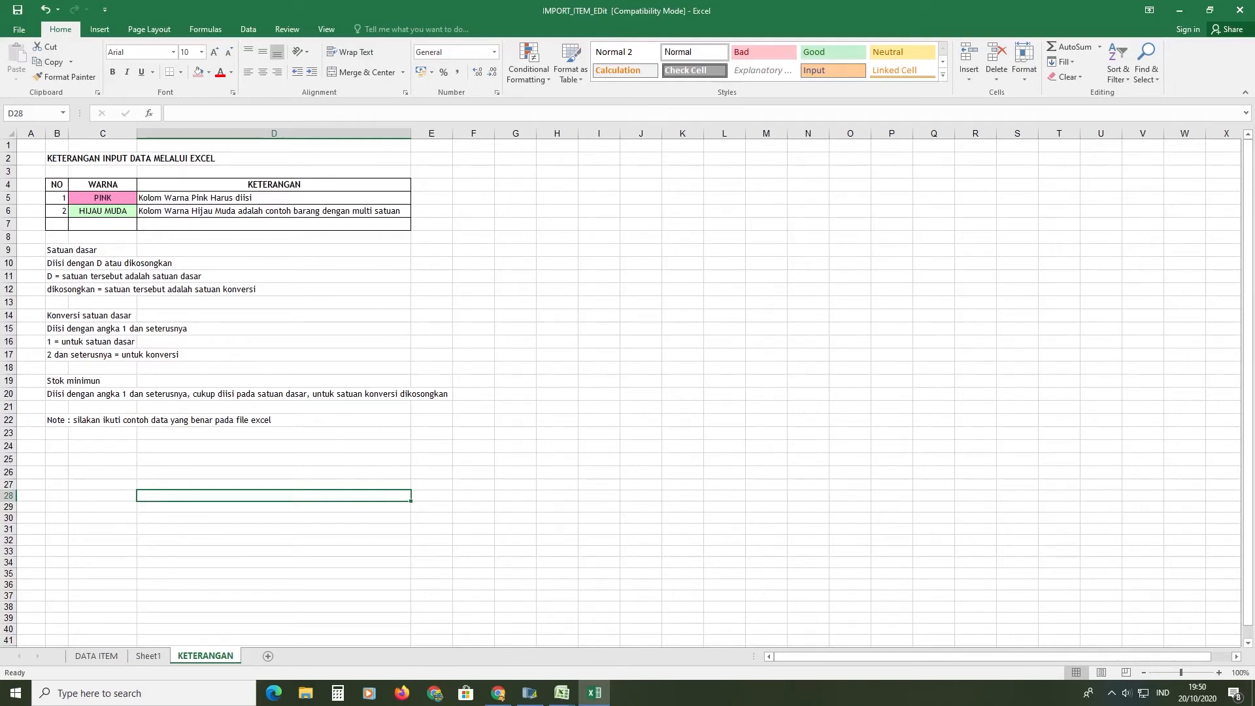
click(113, 658)
click(615, 183)
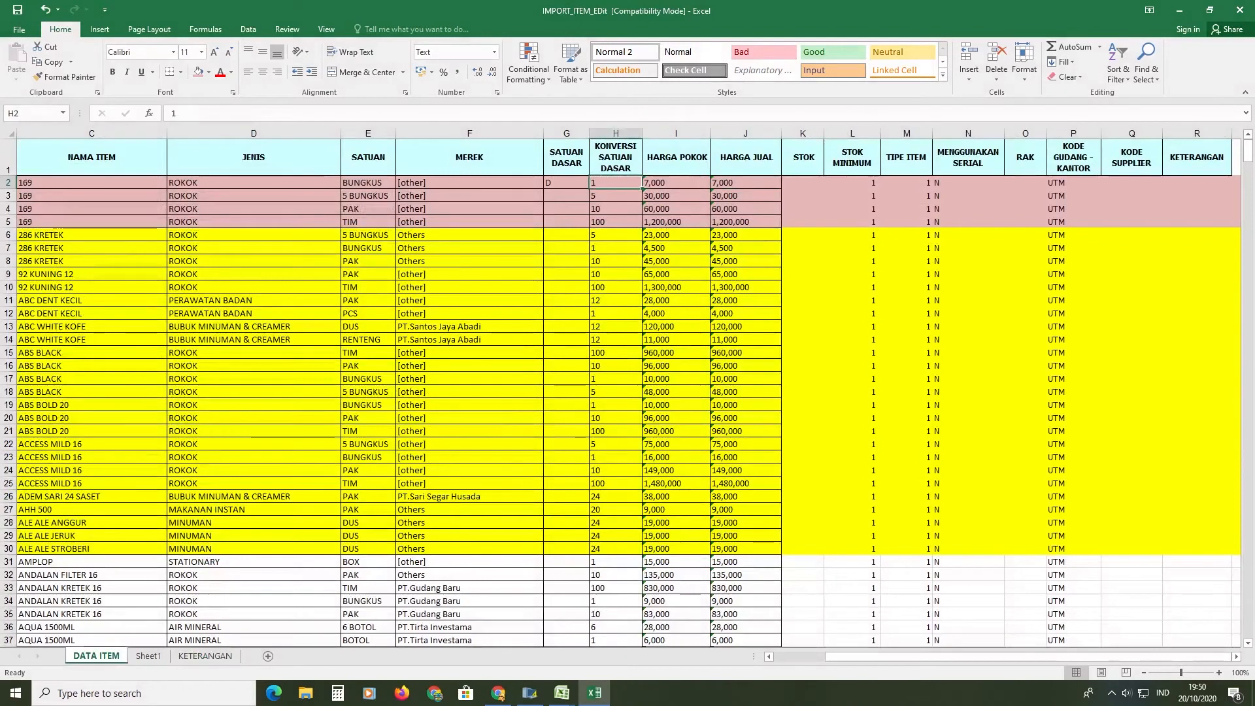
key(Left)
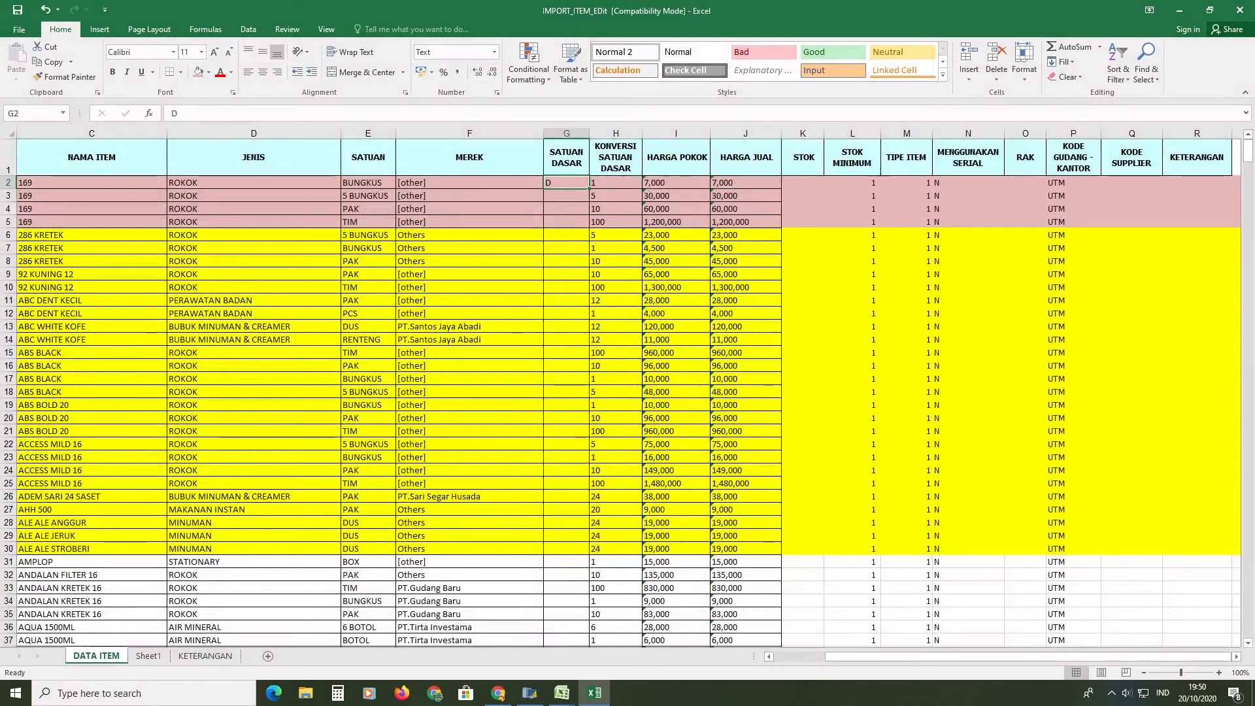
click(198, 658)
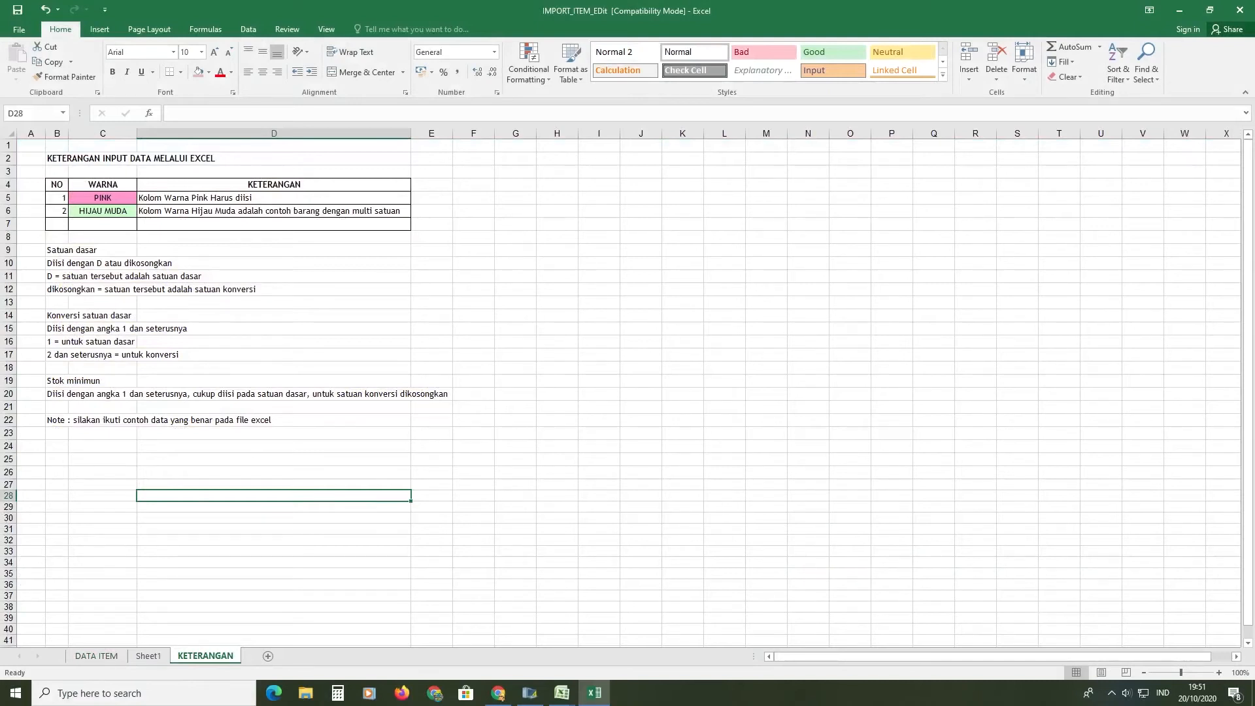
click(98, 656)
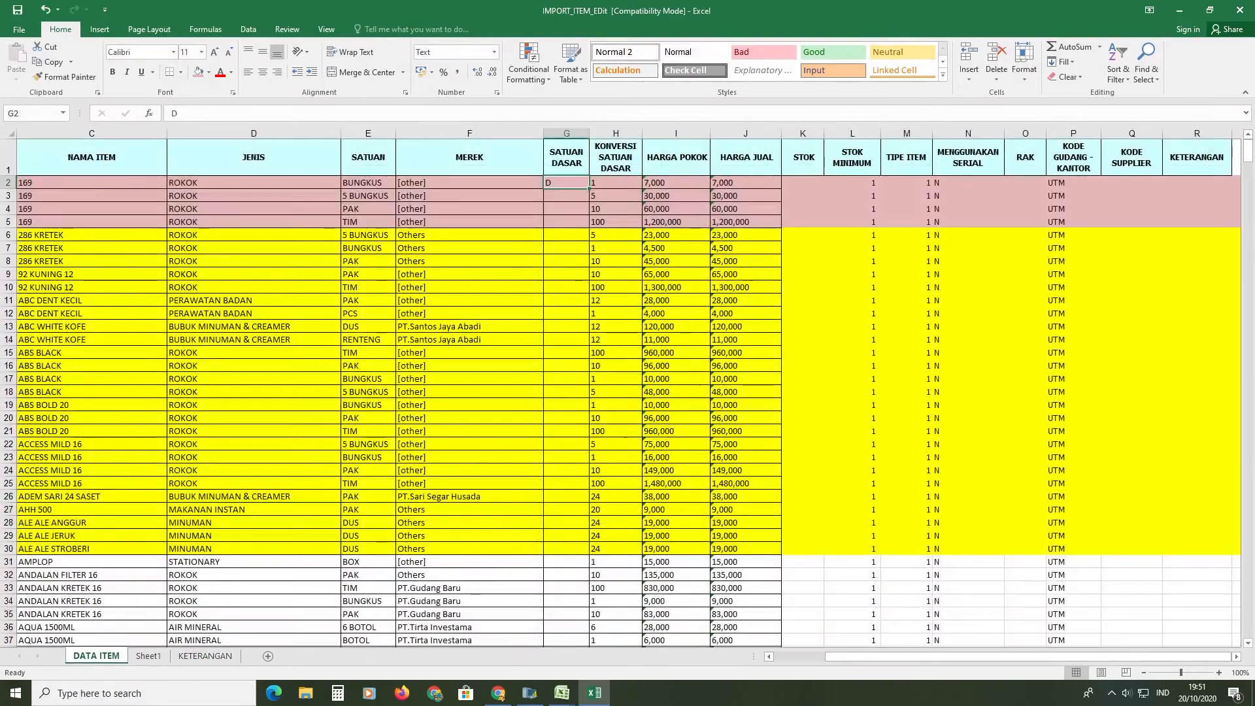
click(615, 196)
click(616, 209)
click(615, 222)
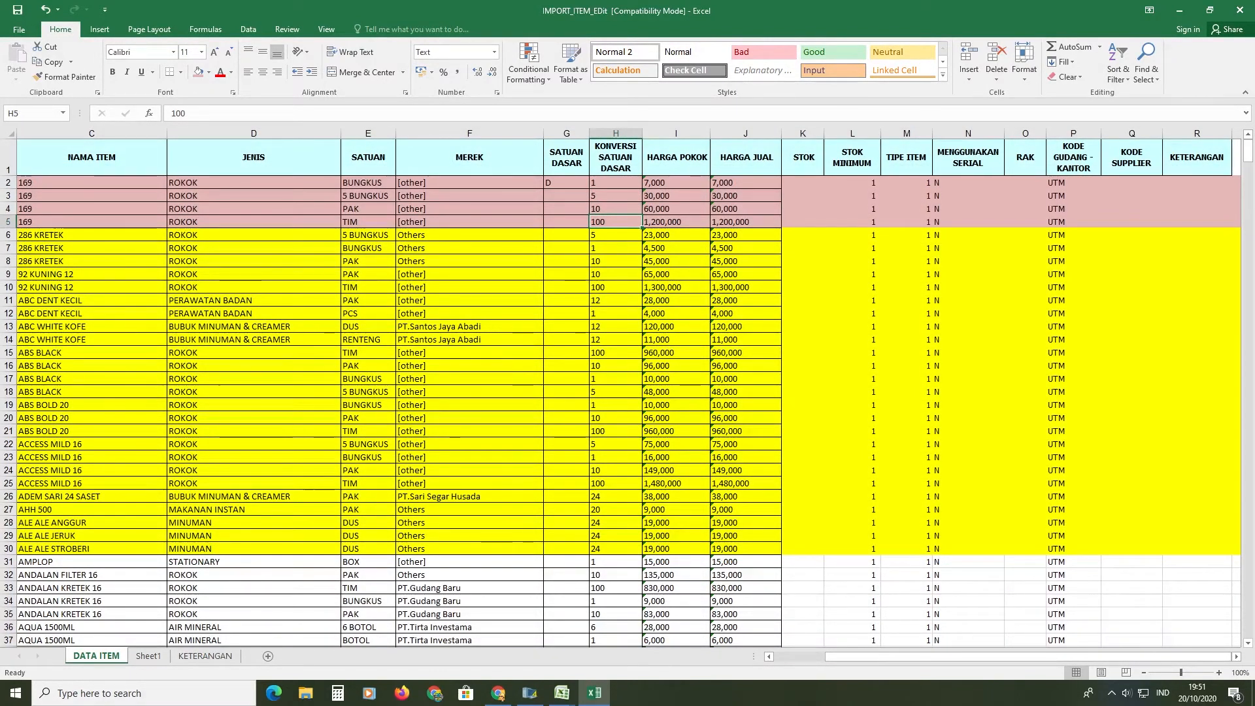
click(566, 195)
click(566, 221)
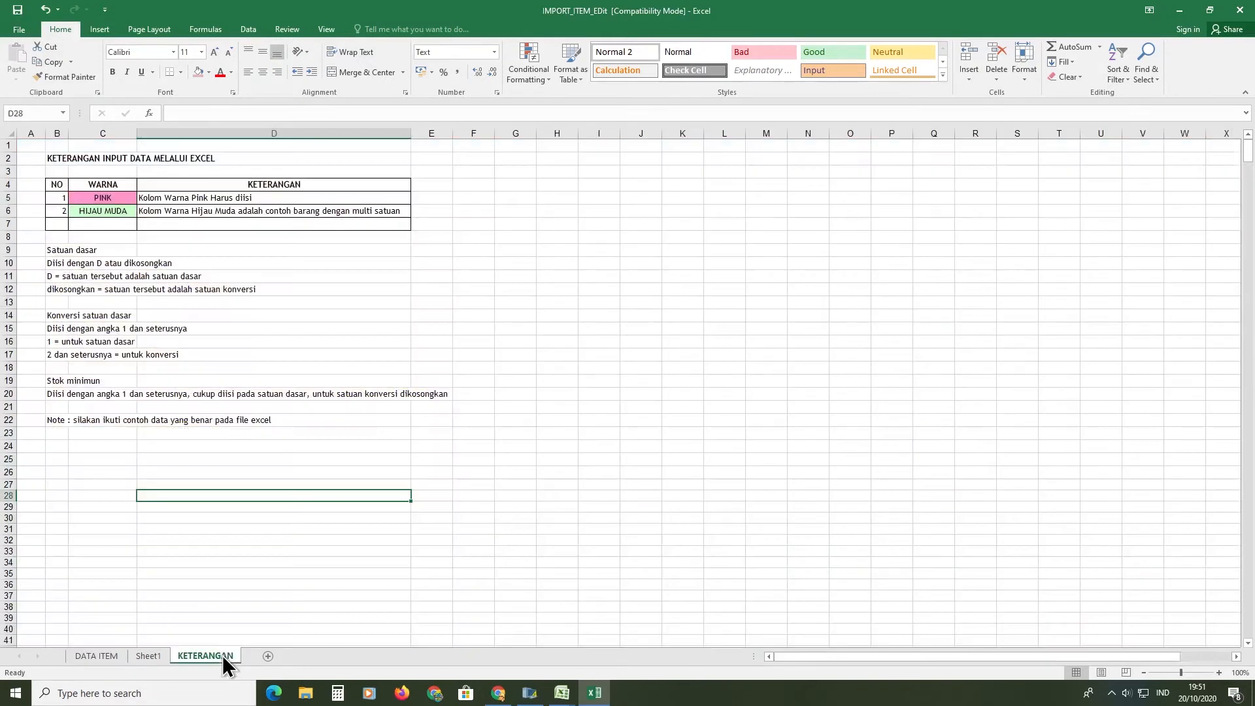
click(225, 657)
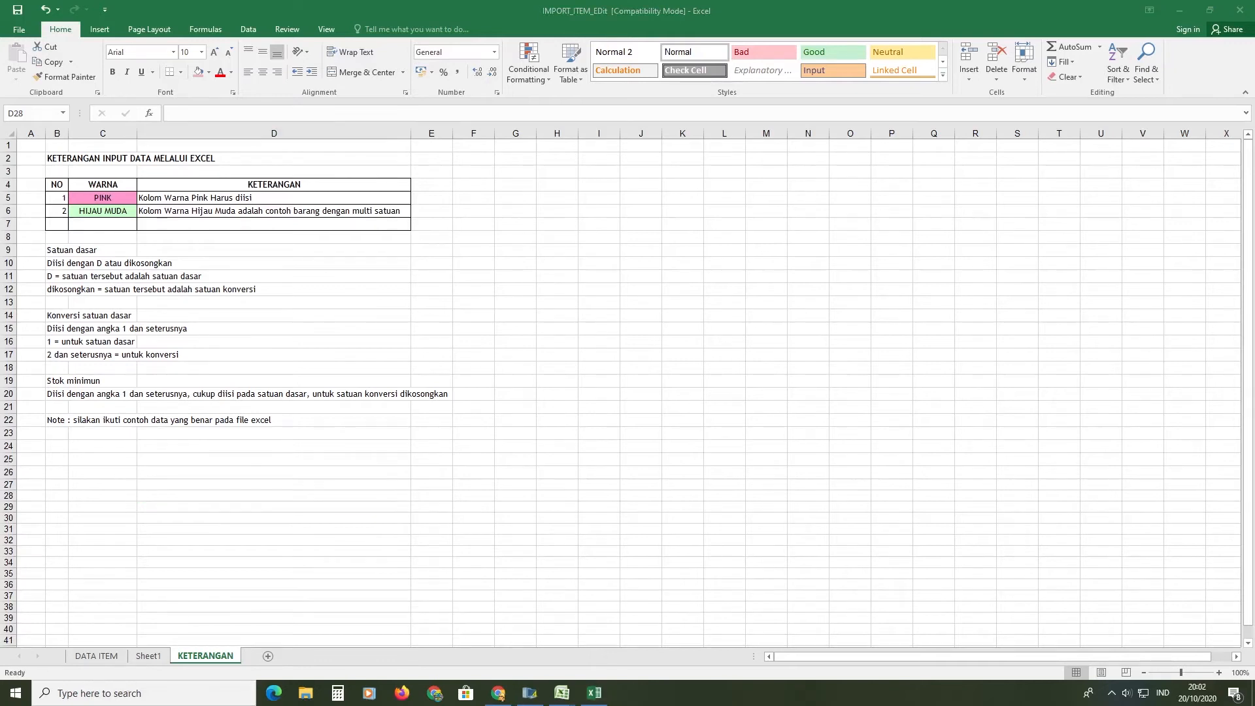
On the DATA ITEM sheet, set STOK MINIMUM to 1000 for the BUNGKUS row of item 169.
click(106, 661)
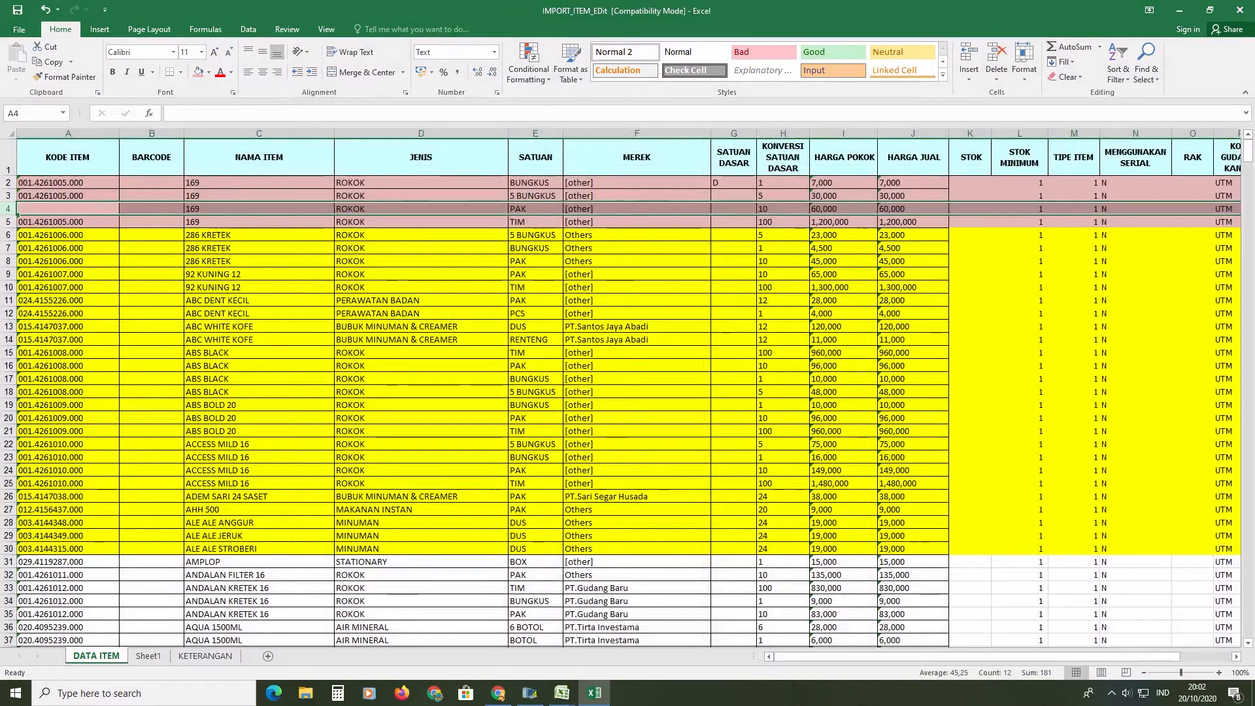
drag(932, 658, 958, 657)
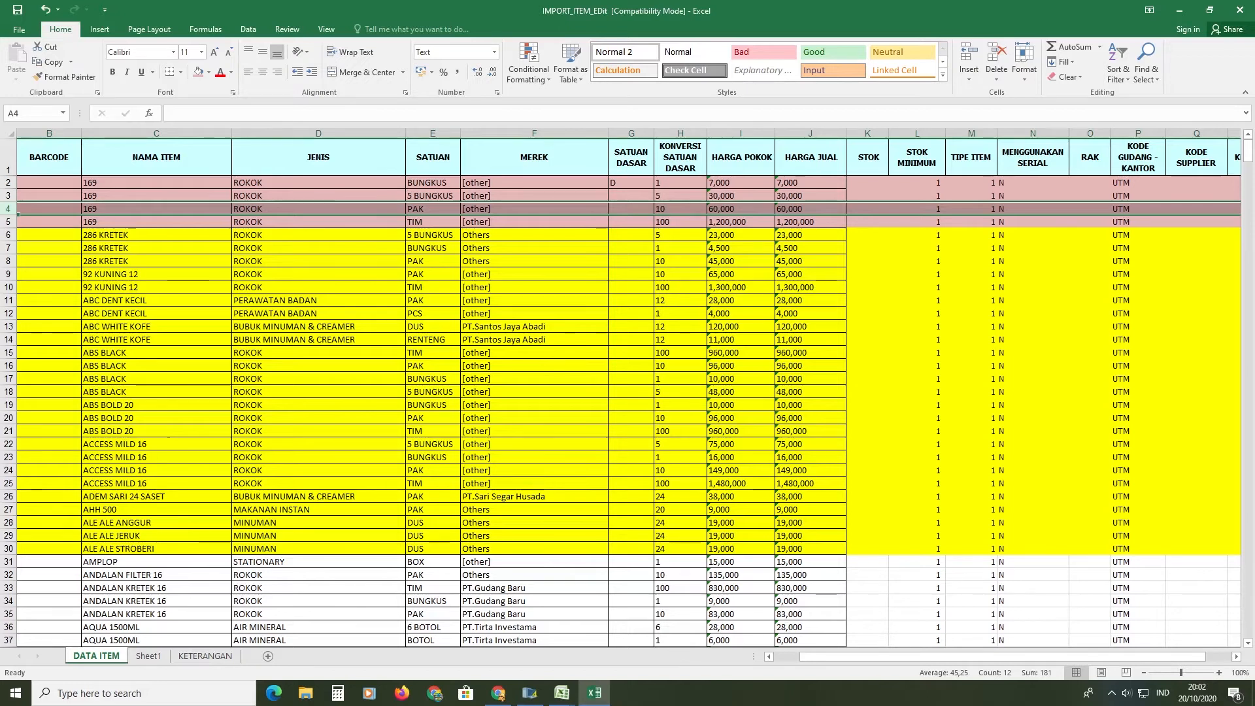
click(917, 183)
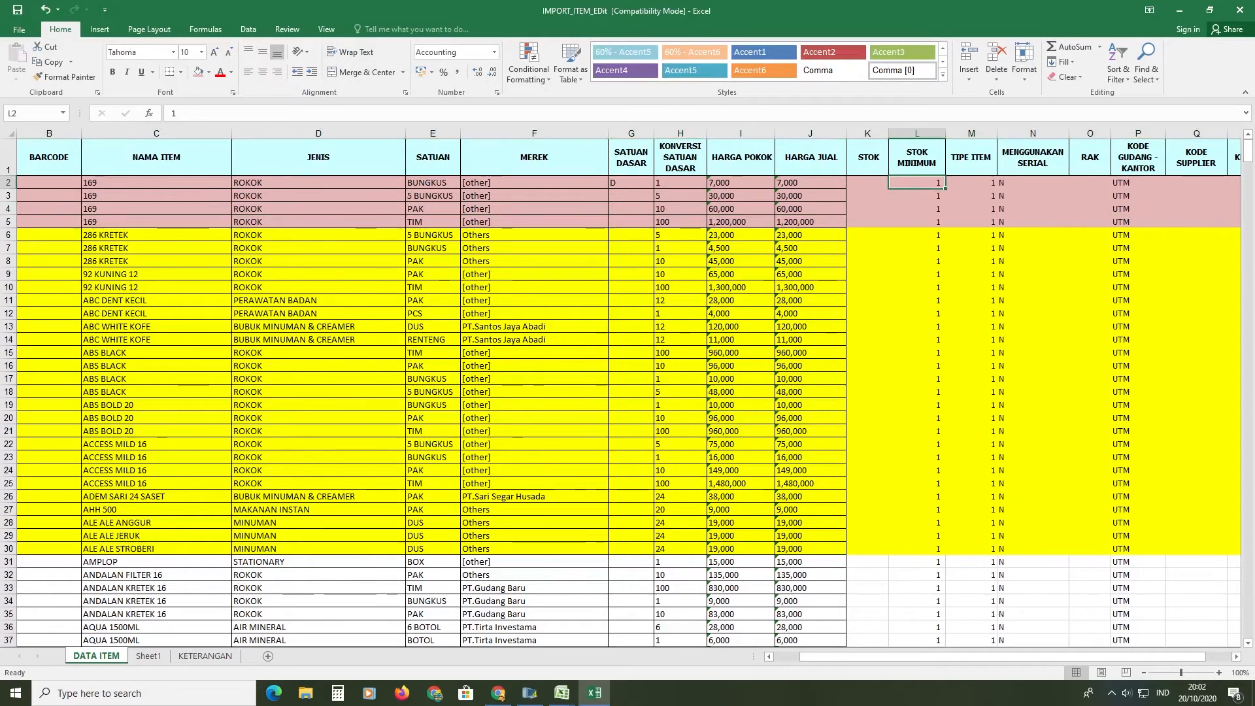
text(10)
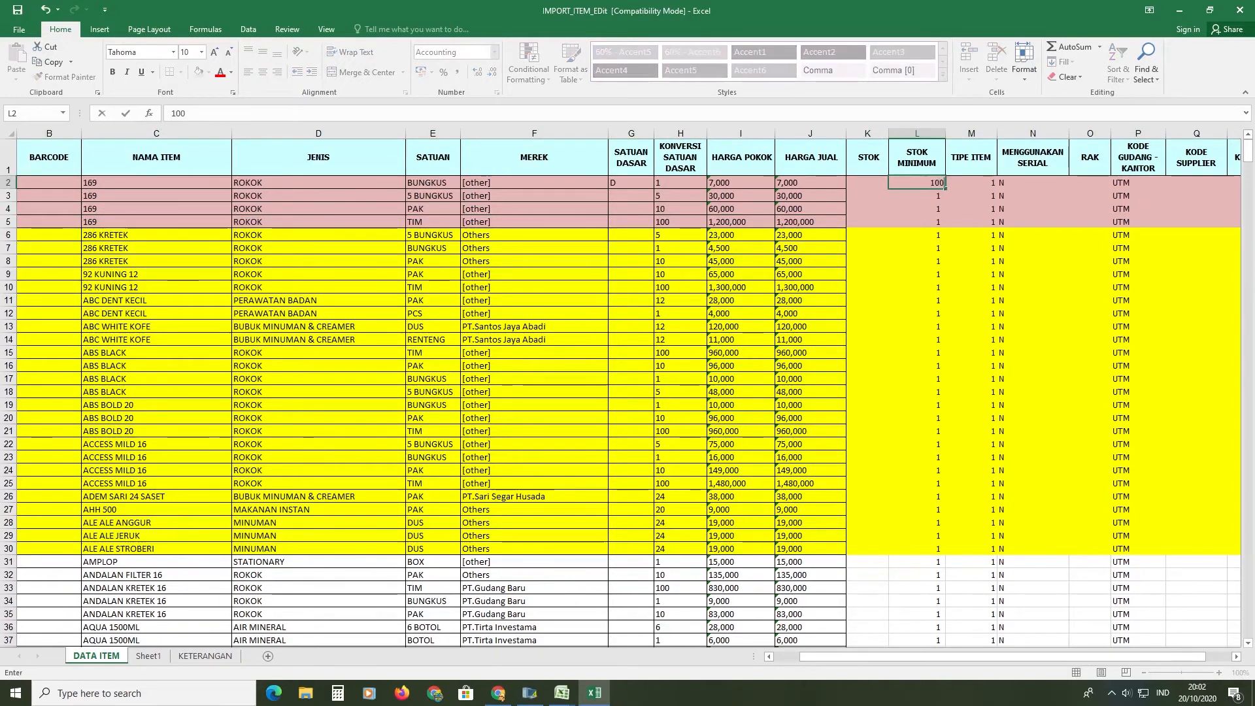
text(0)
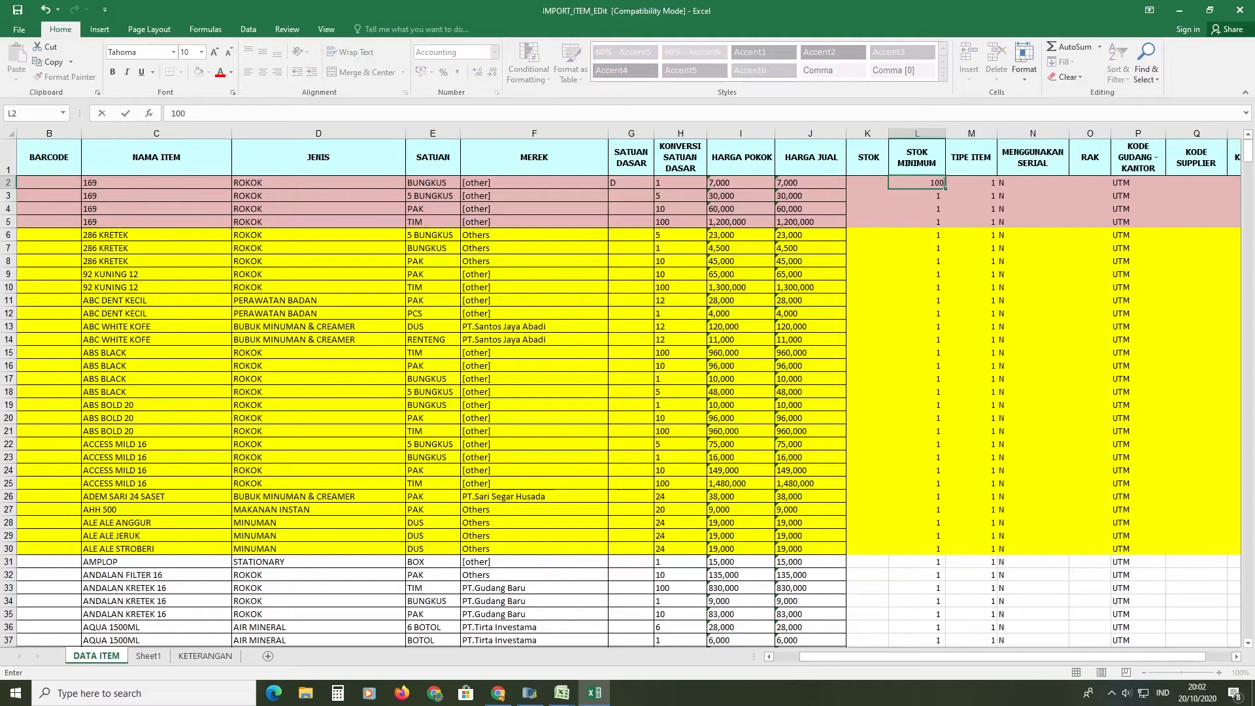
text(0)
key(Return)
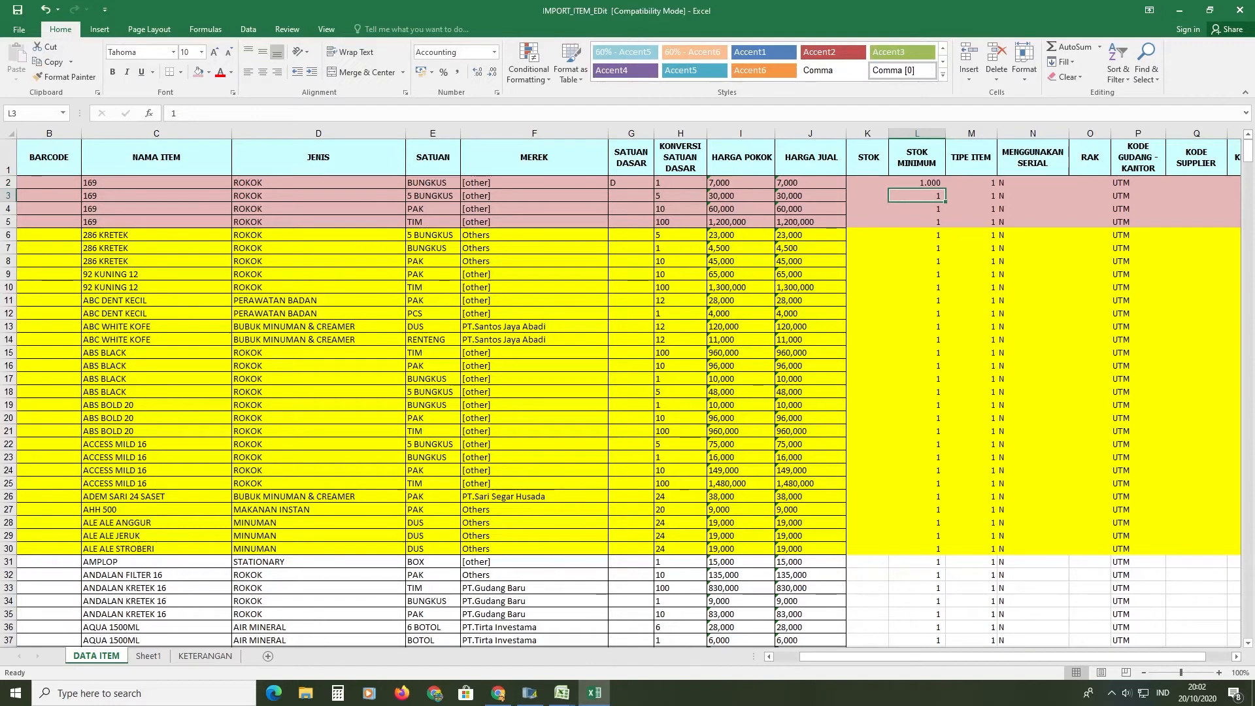
Set STOK MINIMUM of item 169 to 100 for the 5 BUNGKUS row and 50 for the PAK row.
text(50)
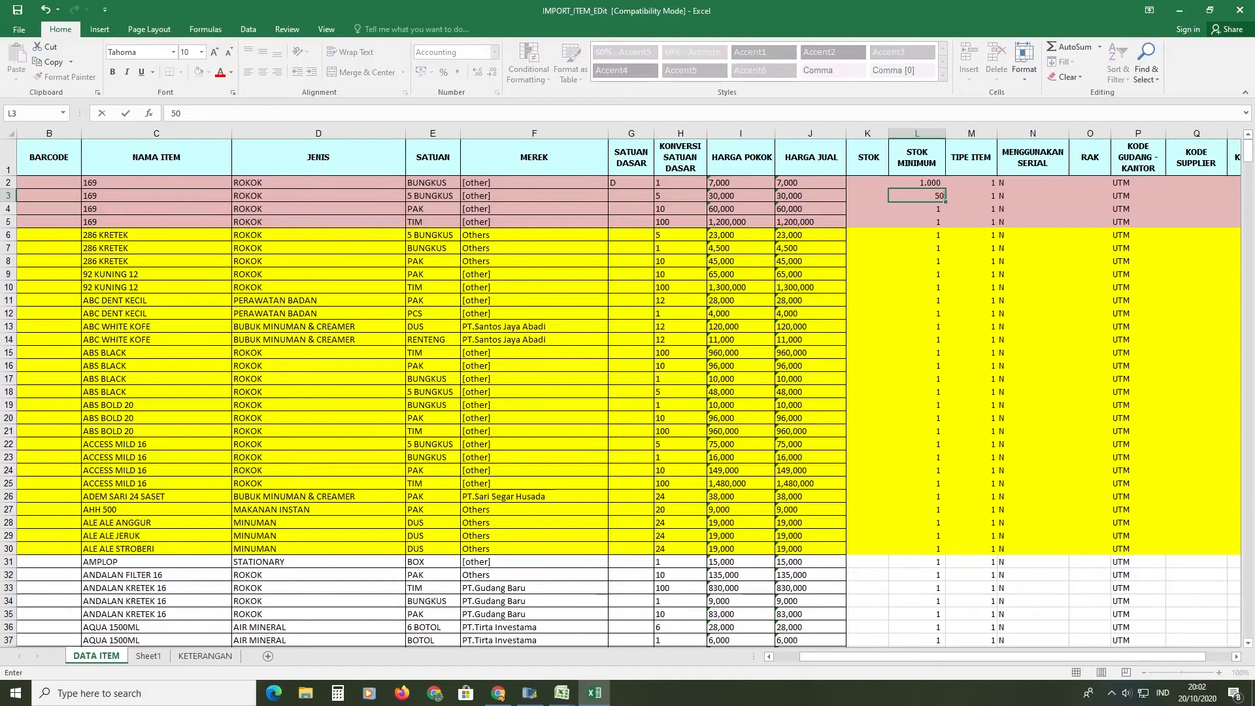
key(Return)
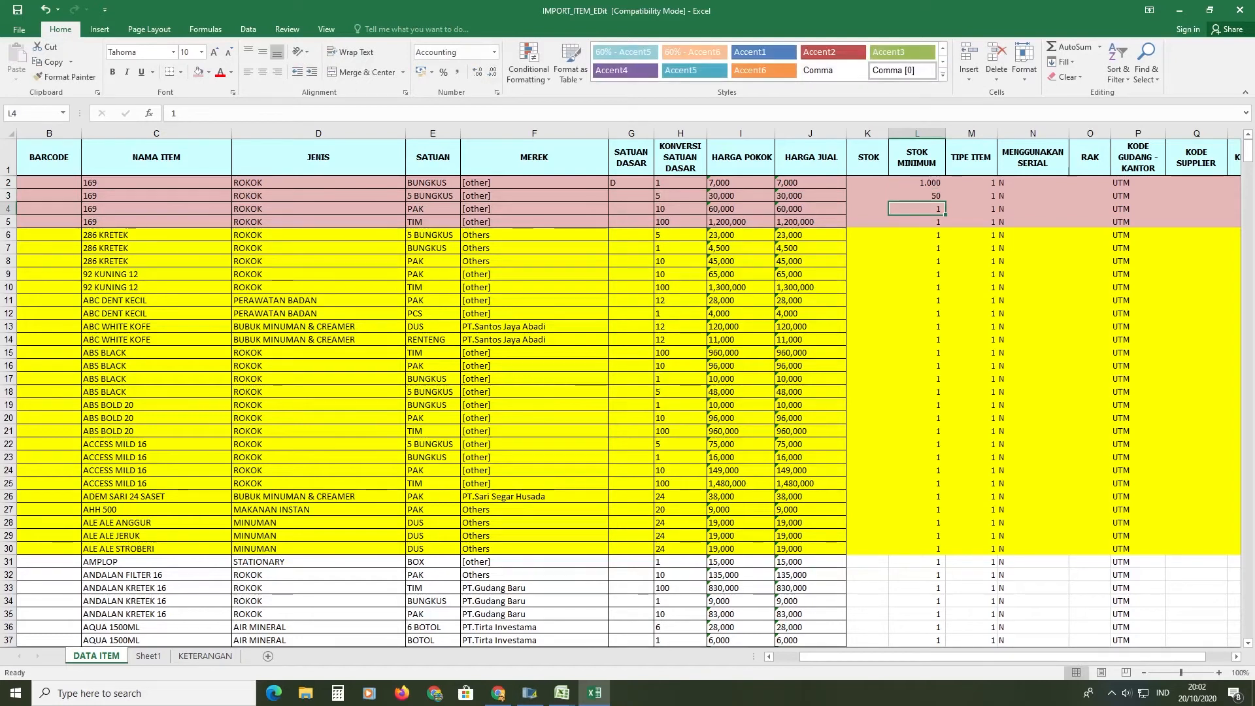
text(50)
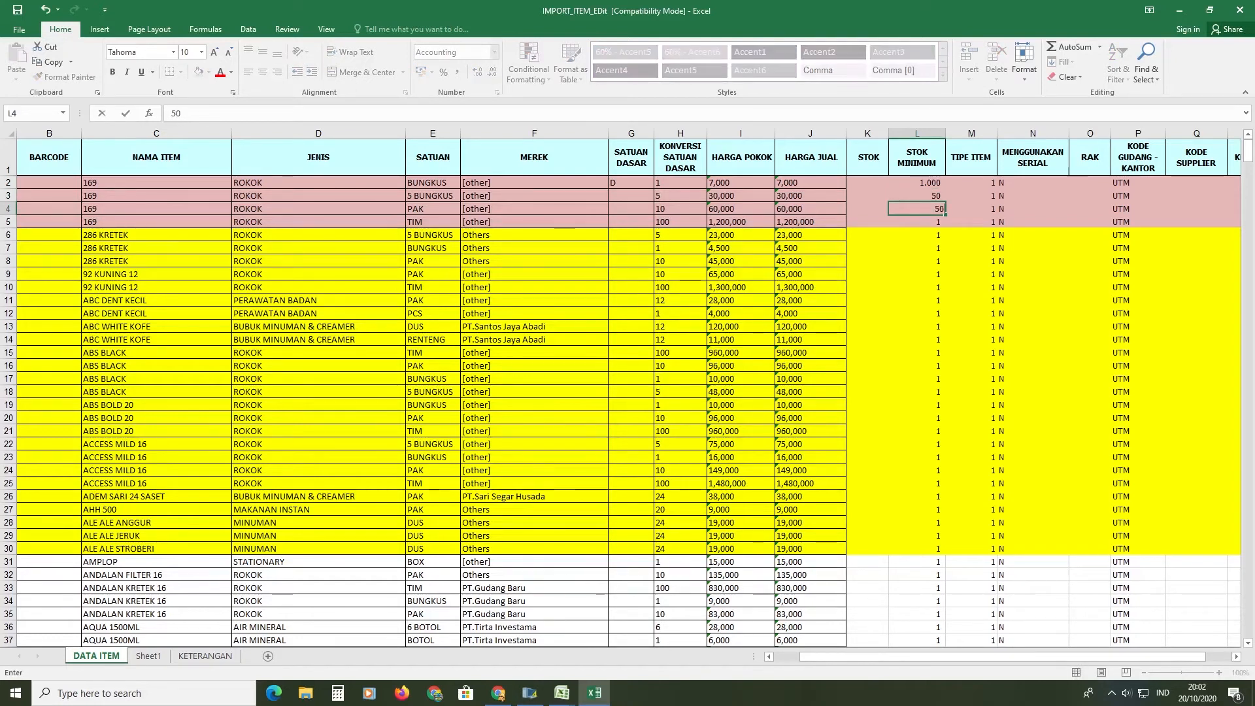
double_click(934, 195)
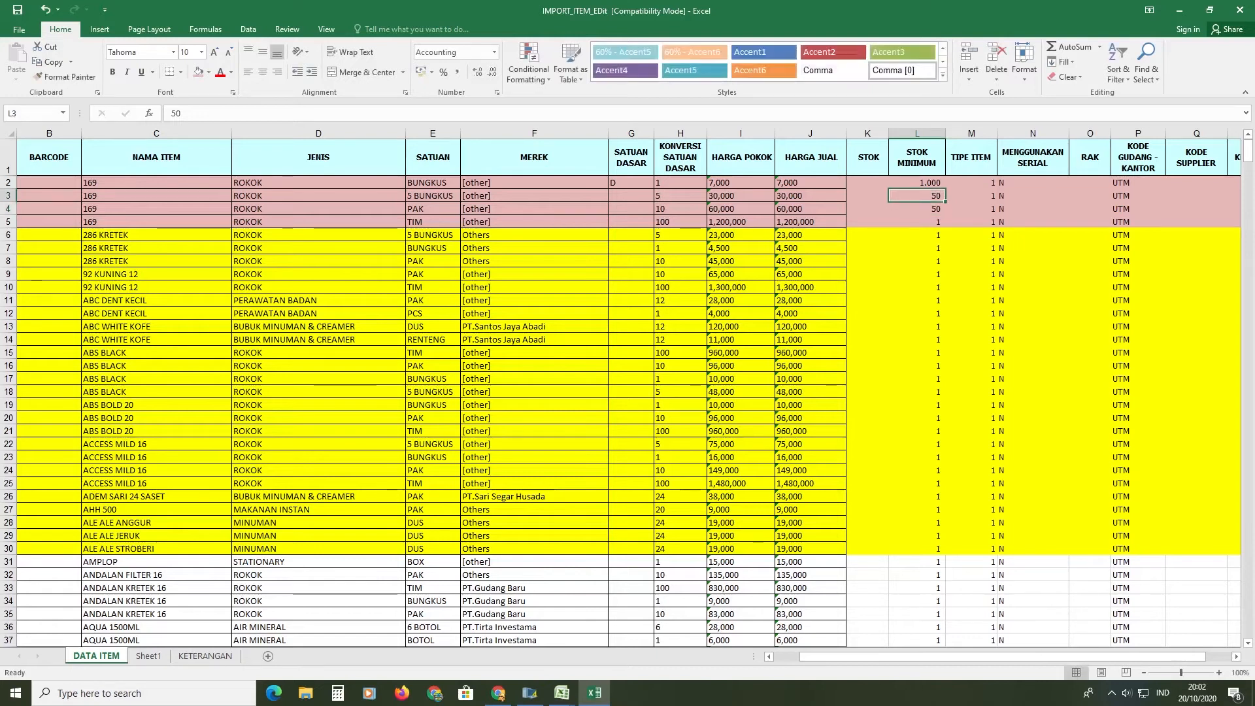
double_click(936, 195)
text(100)
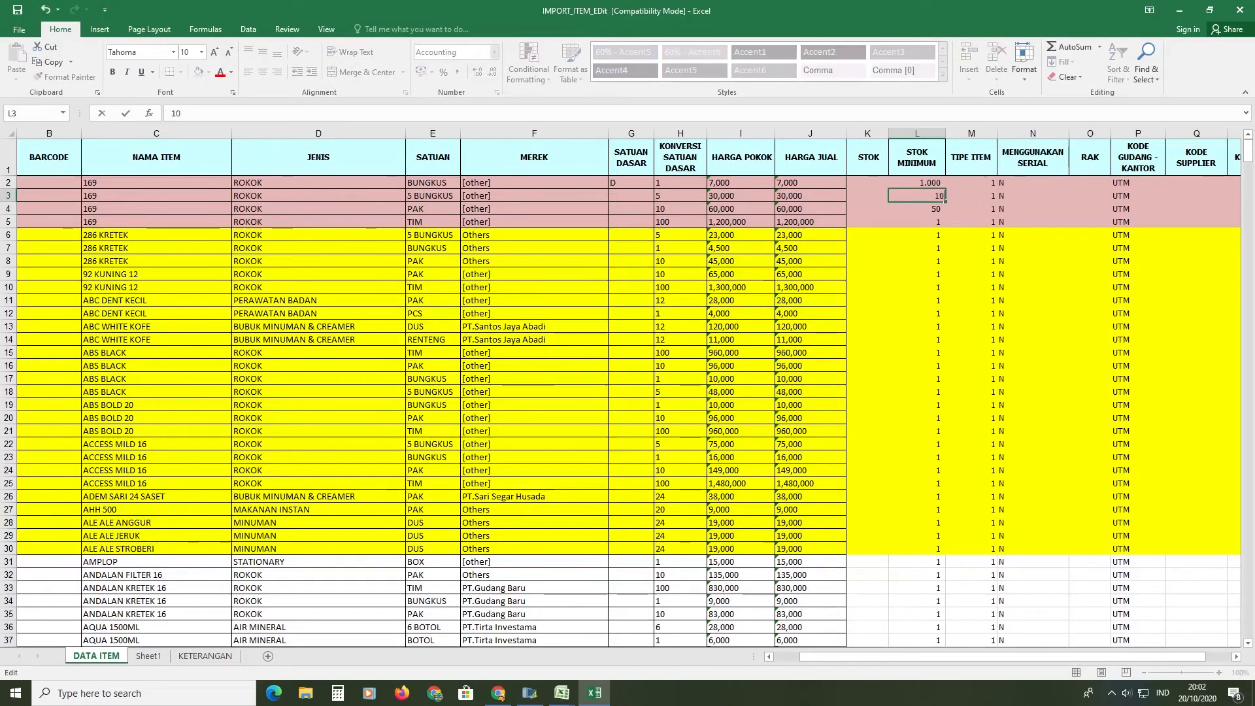
click(971, 209)
click(917, 222)
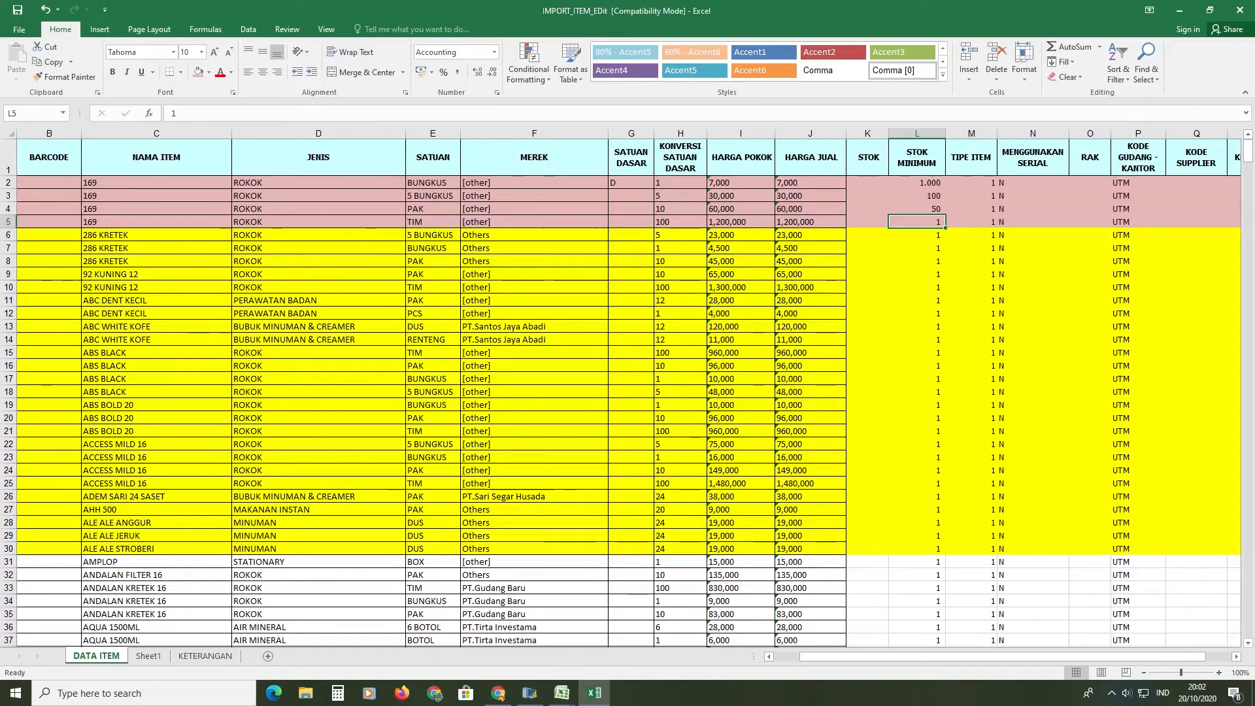
Compare the MENGGUNAKAN SERIAL entries of item 169 and the remaining columns with the sample rows in the IMPORT_ITEM workbook.
click(1033, 222)
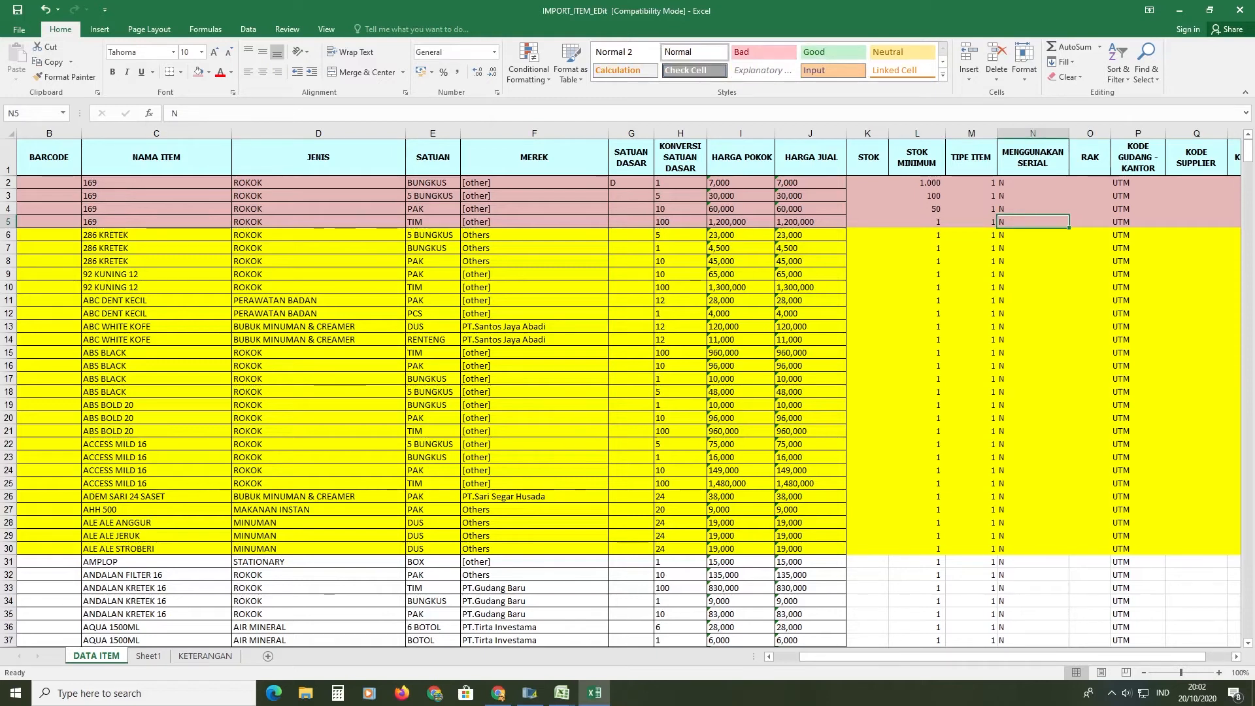
click(1033, 158)
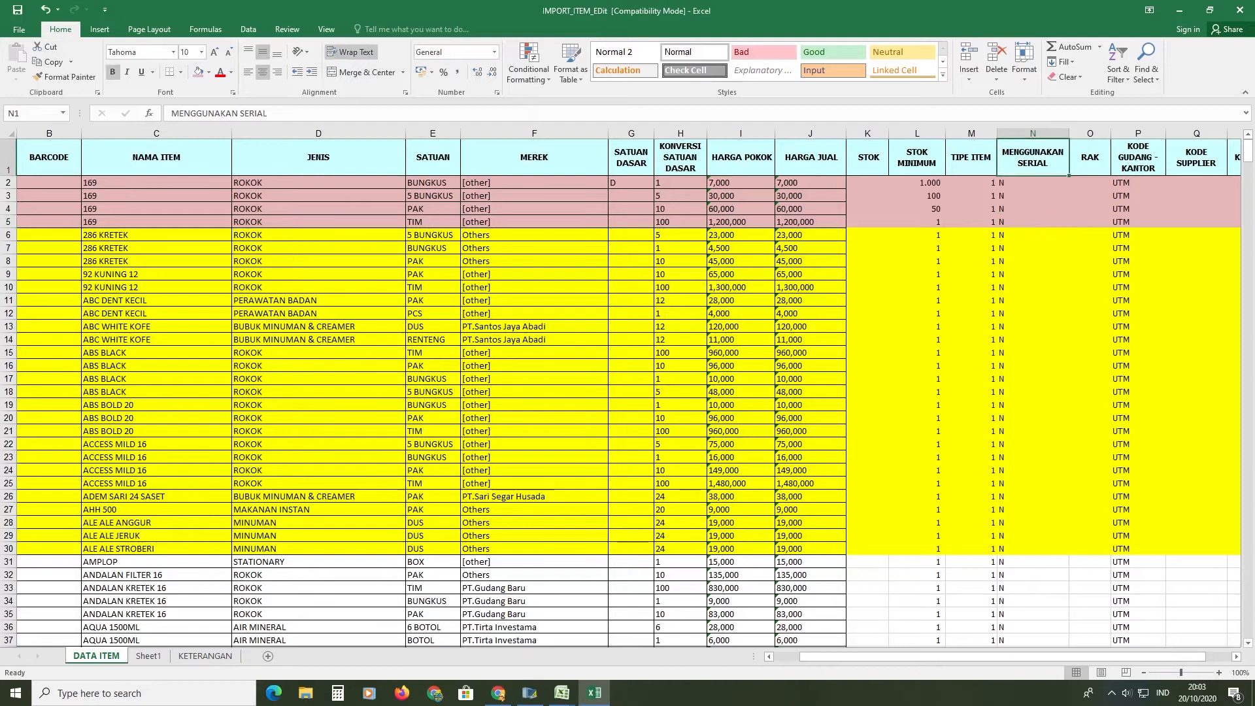
click(1033, 183)
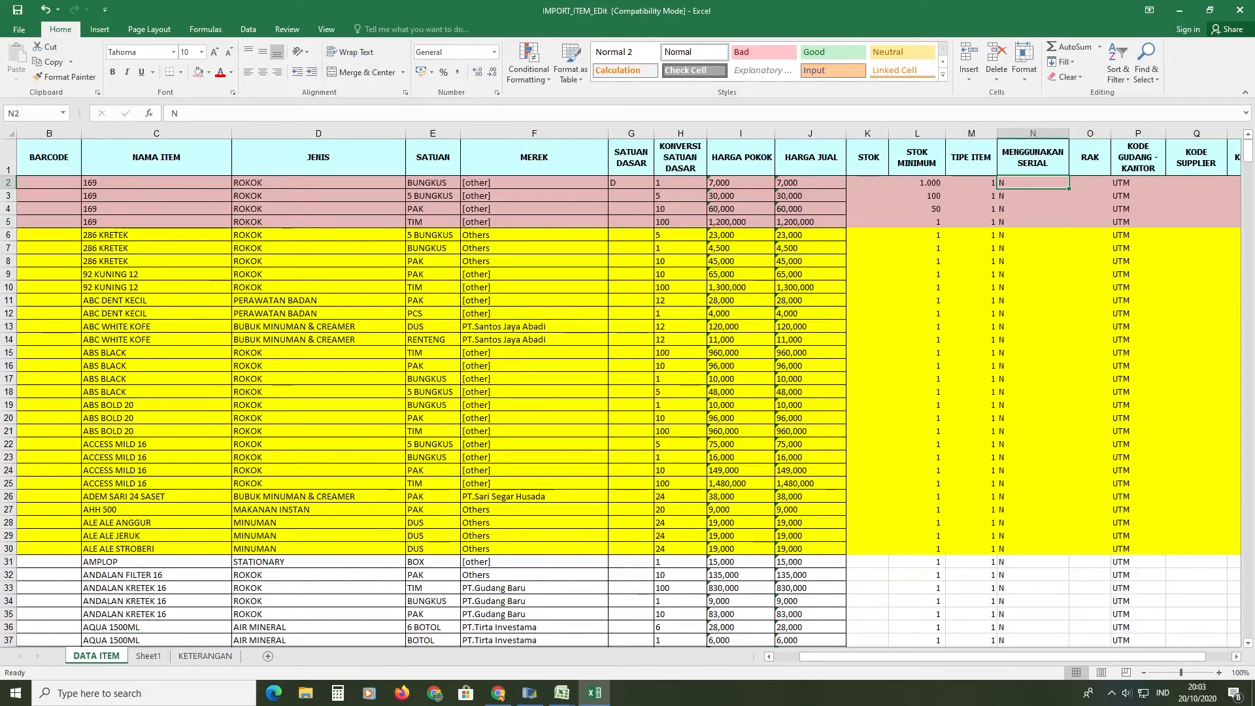
drag(1108, 655, 1072, 657)
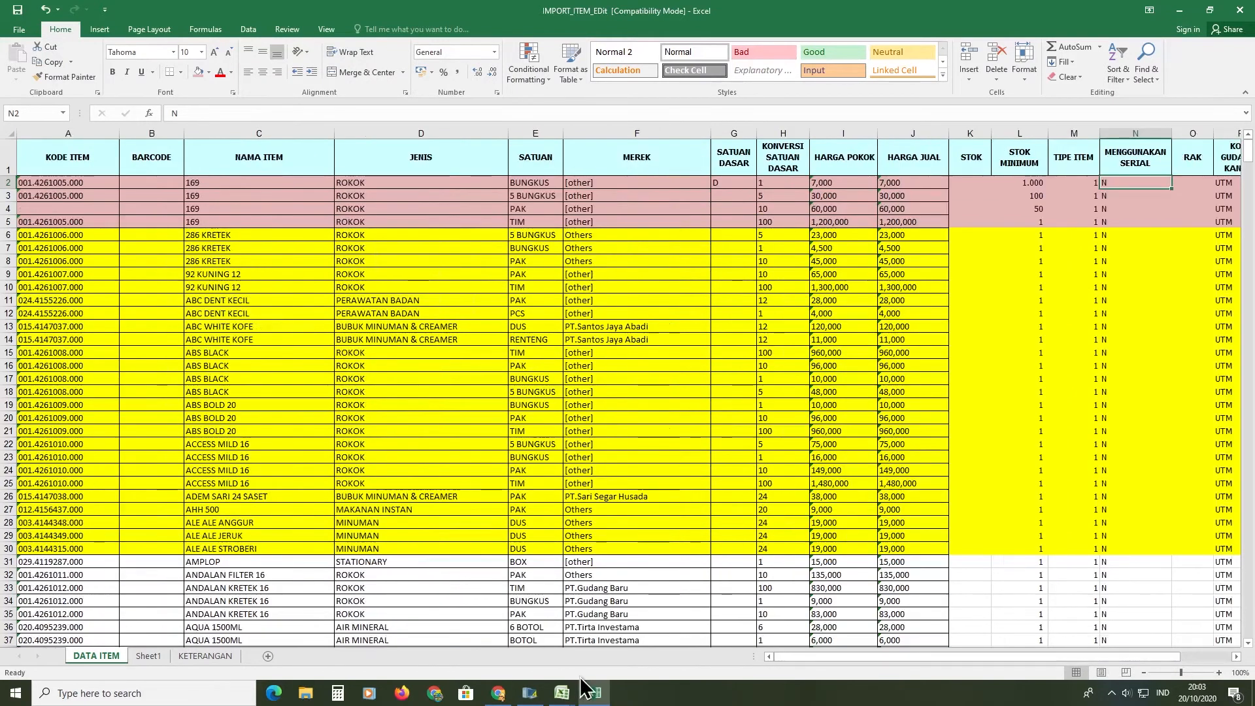
click(561, 693)
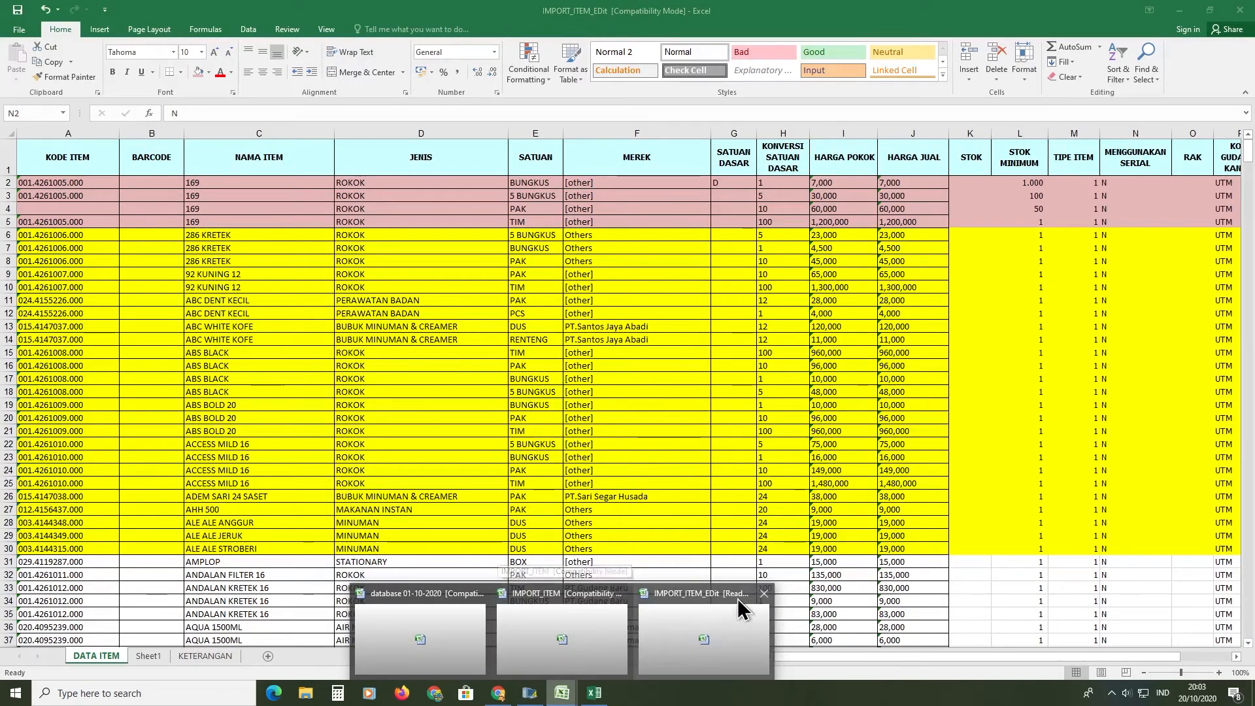
click(562, 648)
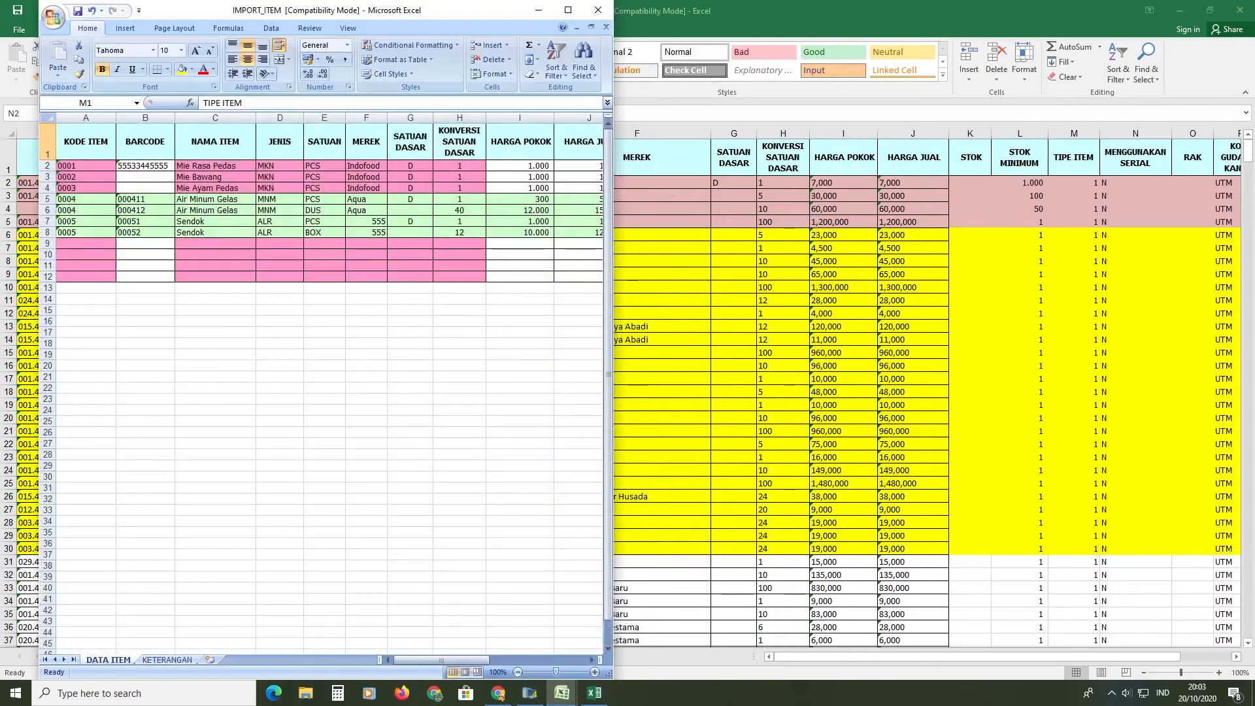
click(591, 660)
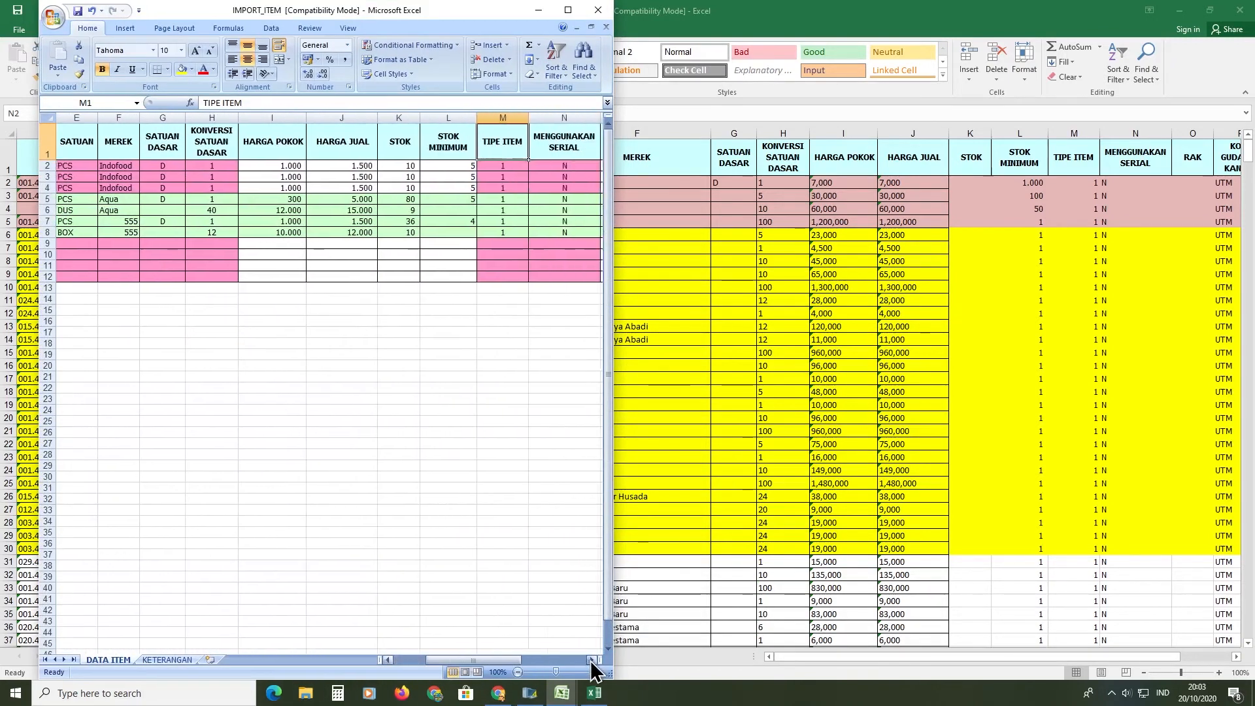
click(591, 659)
click(591, 660)
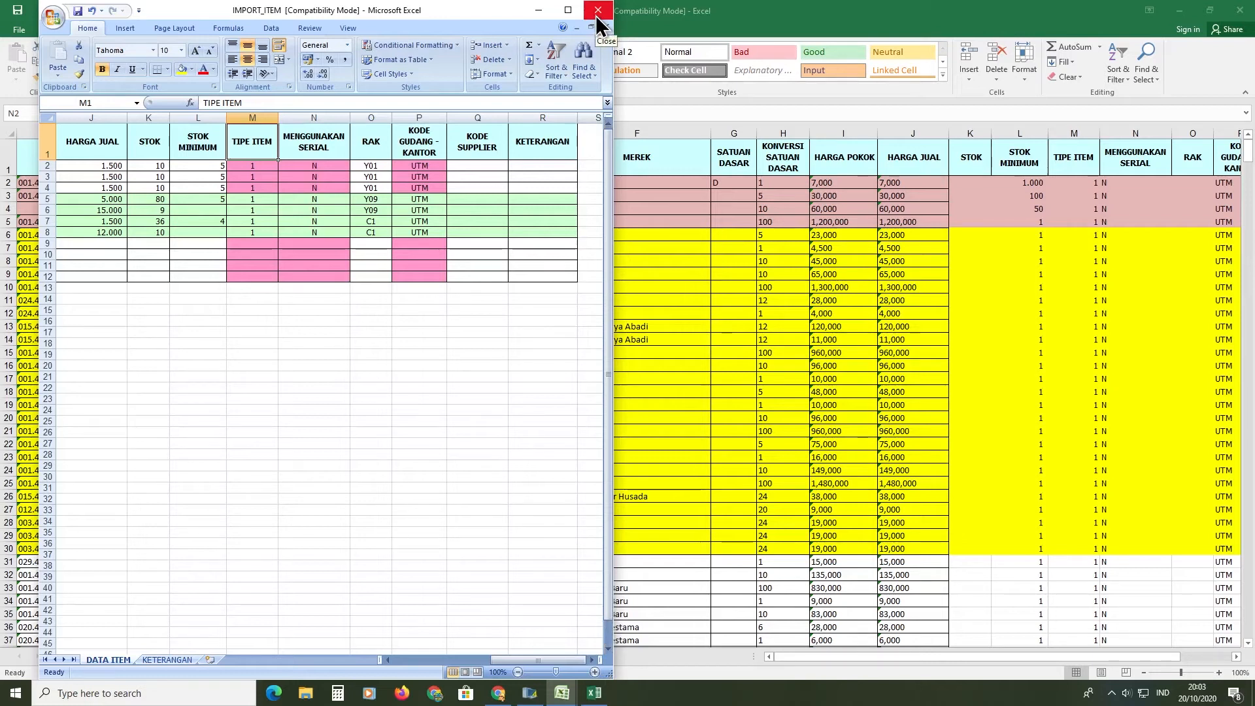
click(539, 11)
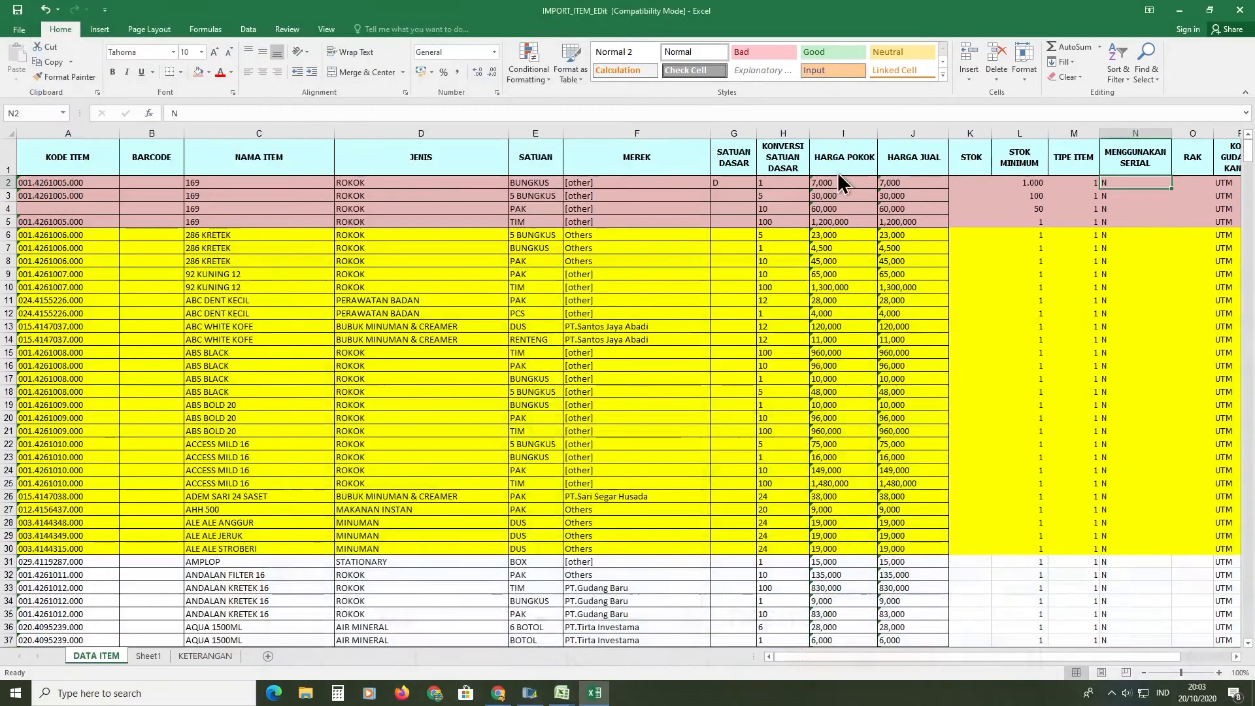
Fill the three 286 KRETEK rows, 6 to 8, with light blue.
click(733, 275)
drag(8, 235, 9, 263)
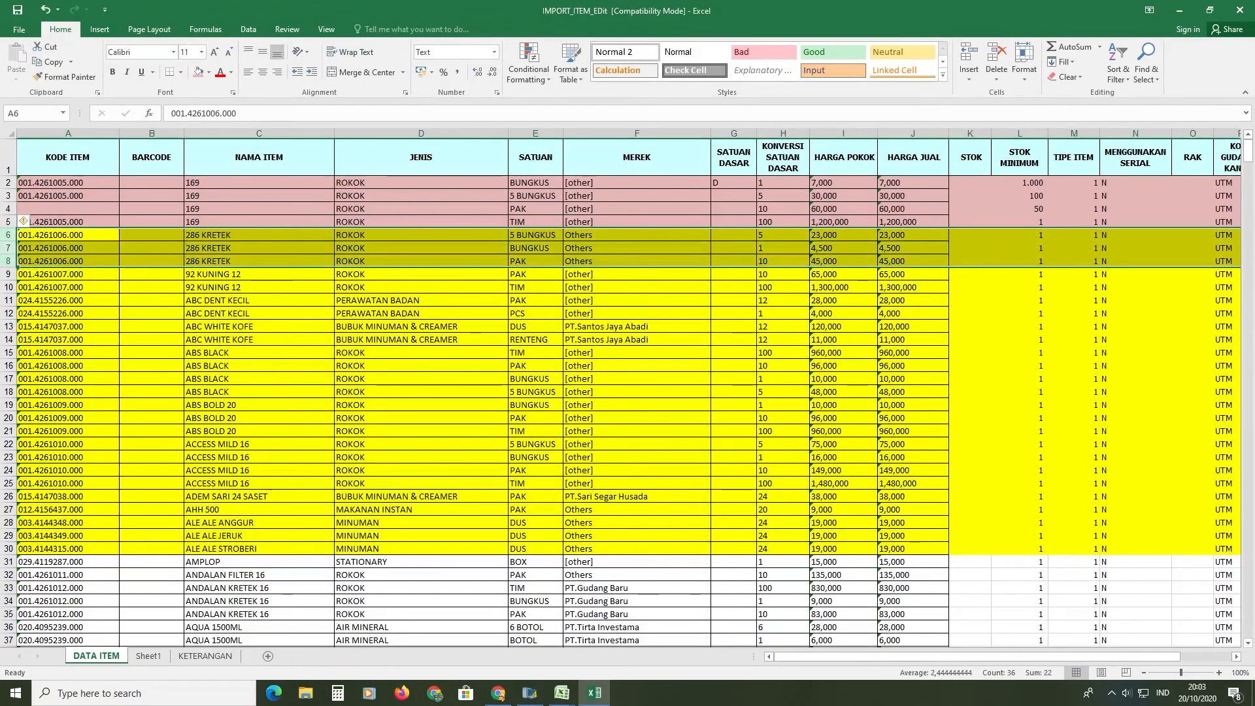
click(208, 72)
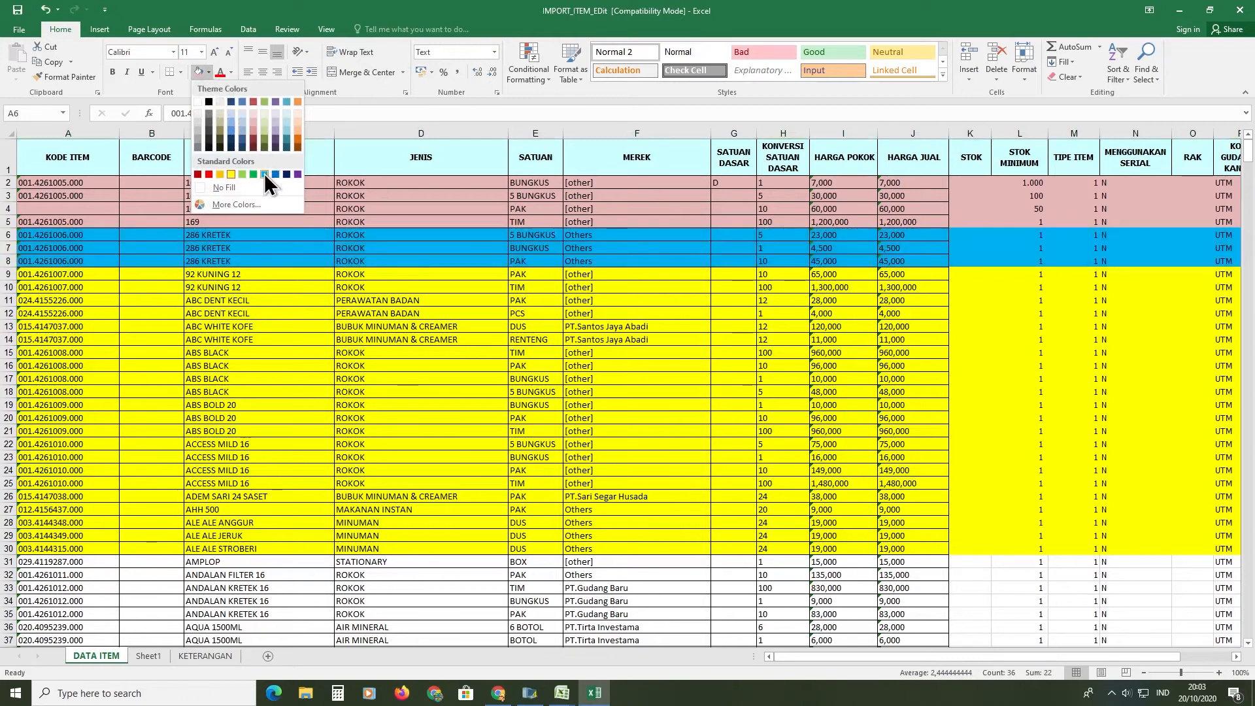
click(287, 123)
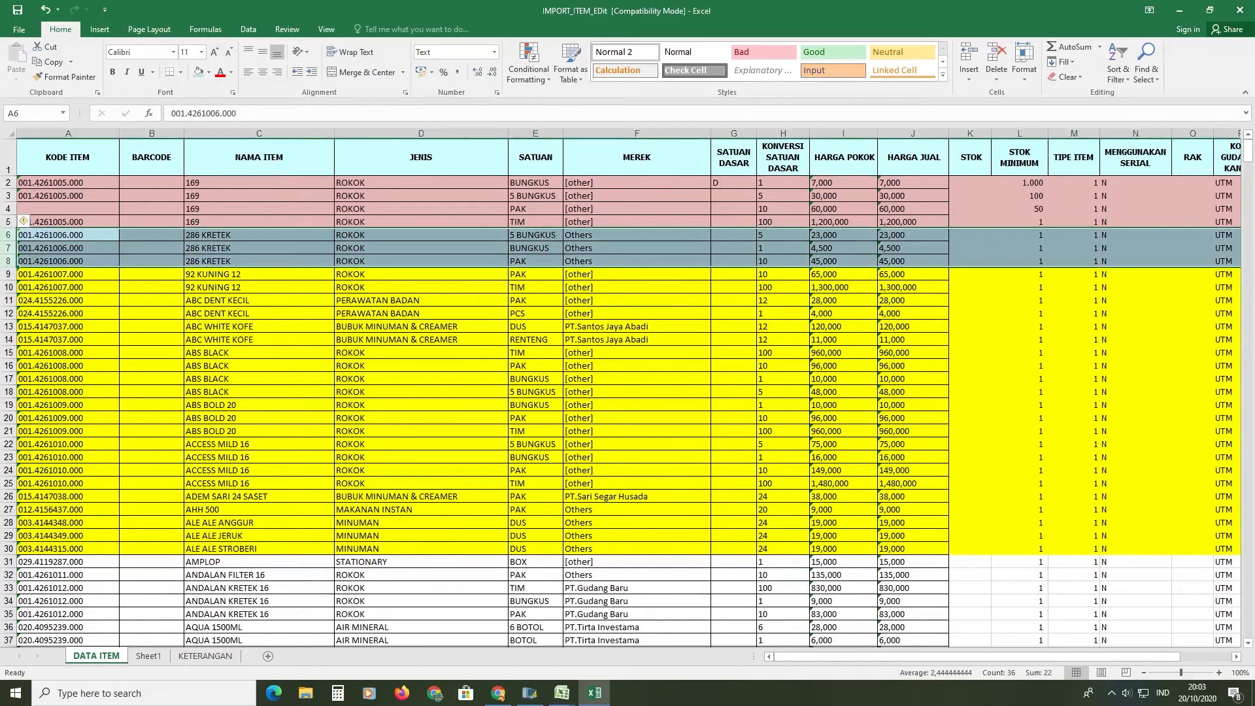
Enter D as SATUAN DASAR for the BUNGKUS row of 286 KRETEK.
click(637, 248)
click(783, 248)
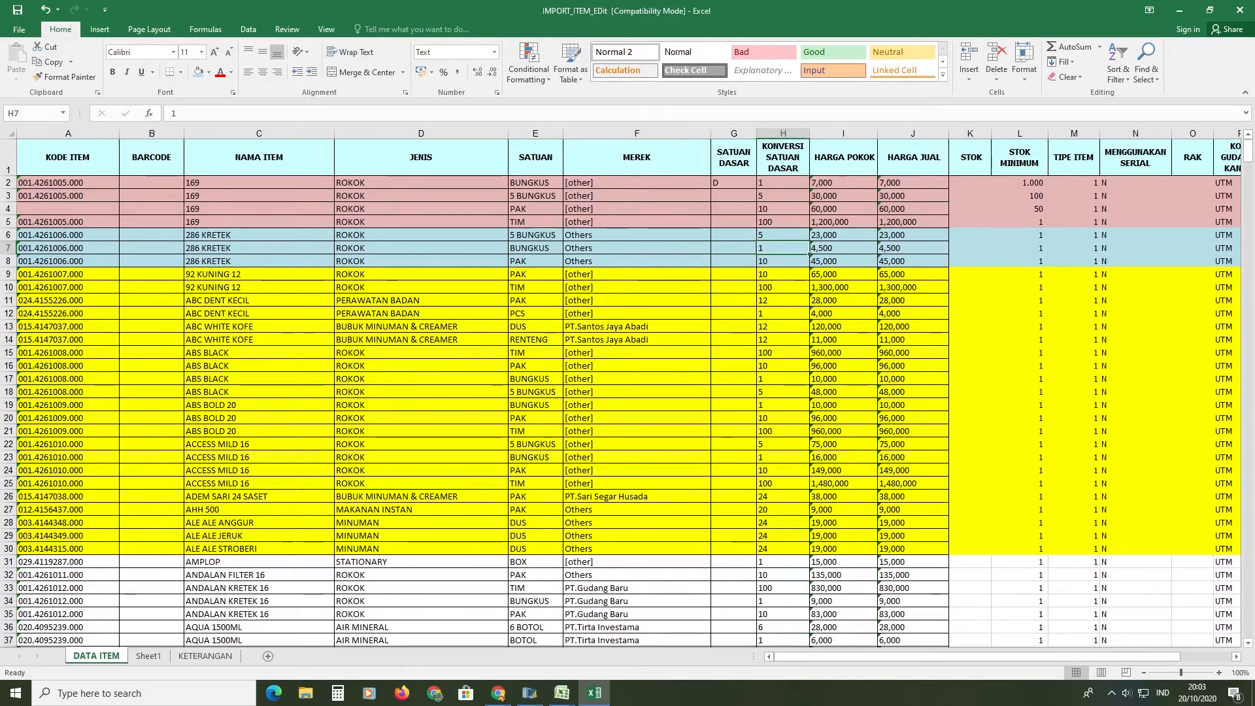
click(750, 248)
text(D)
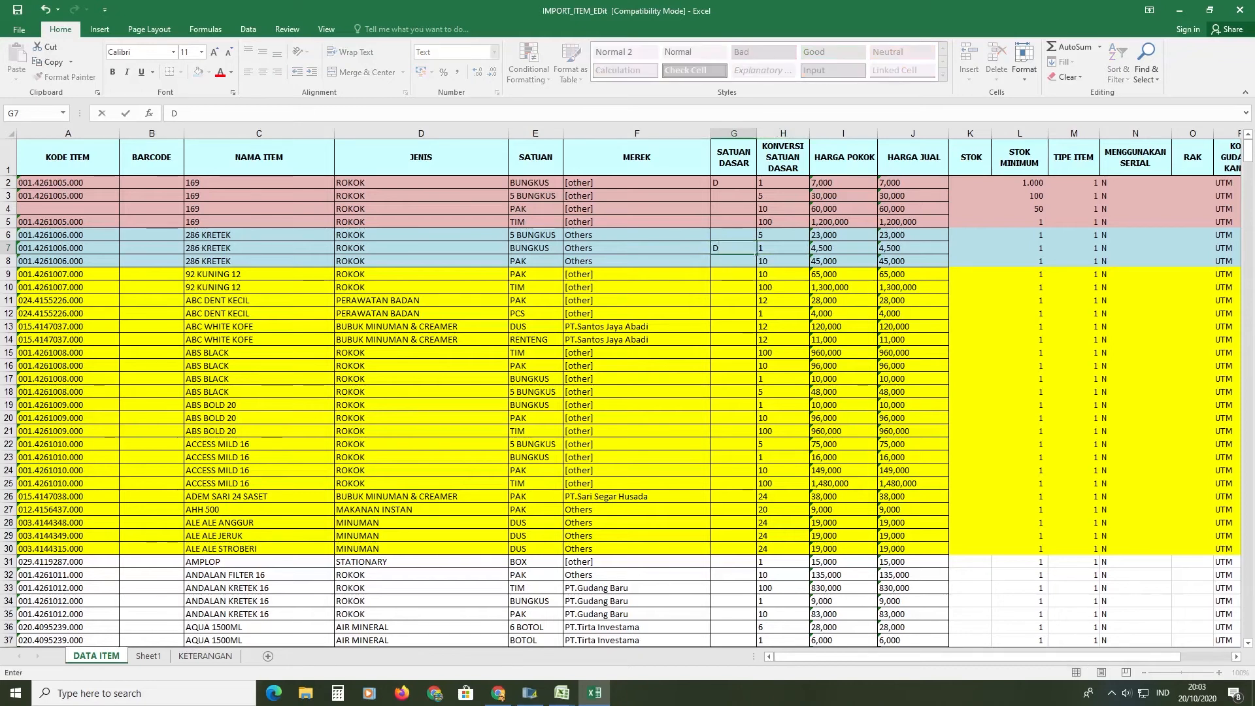
click(783, 275)
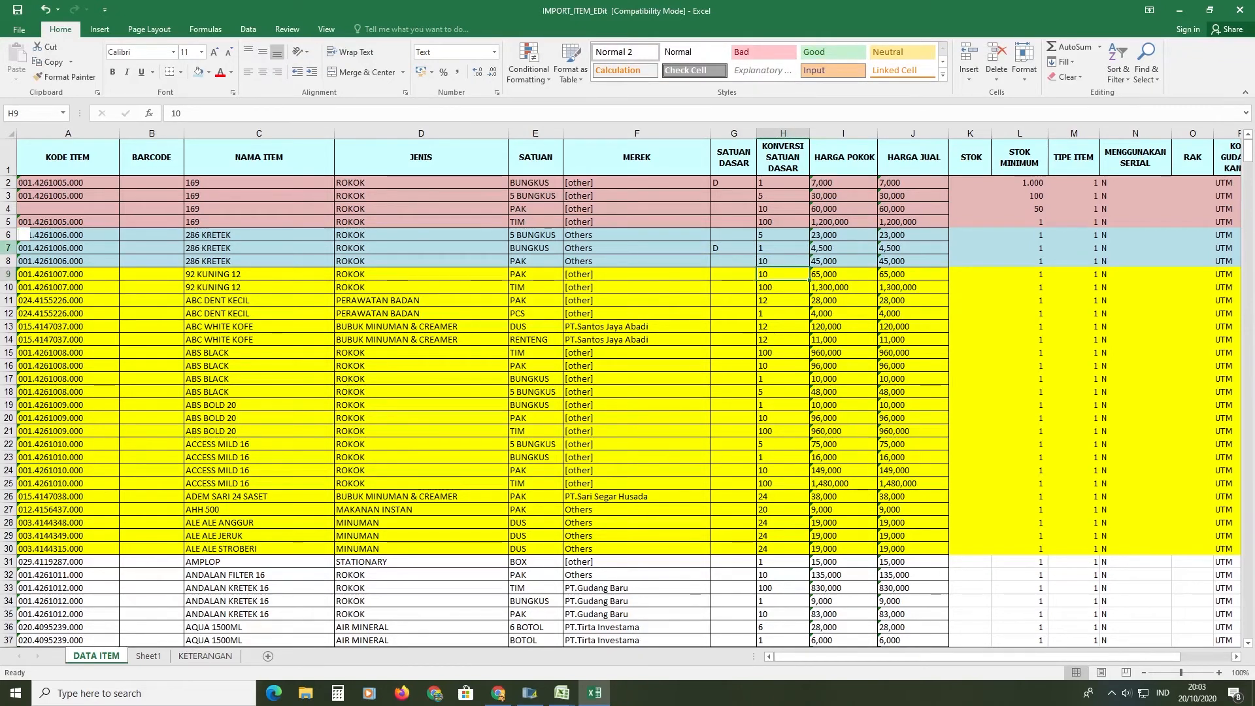
Move the BUNGKUS row of 286 KRETEK from row 7 to row 6, above 5 BUNGKUS, and check the conversion order.
click(8, 247)
key(ctrl+c)
click(8, 235)
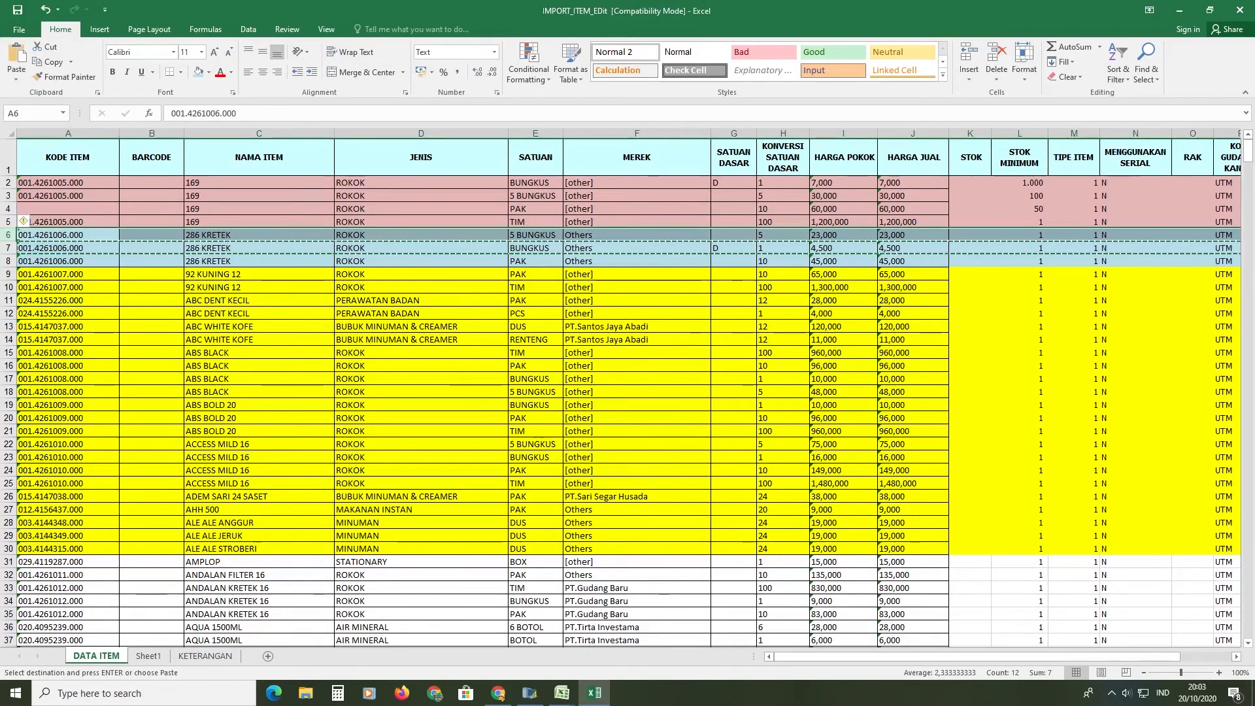
click(967, 59)
click(912, 249)
click(783, 235)
click(783, 249)
click(783, 262)
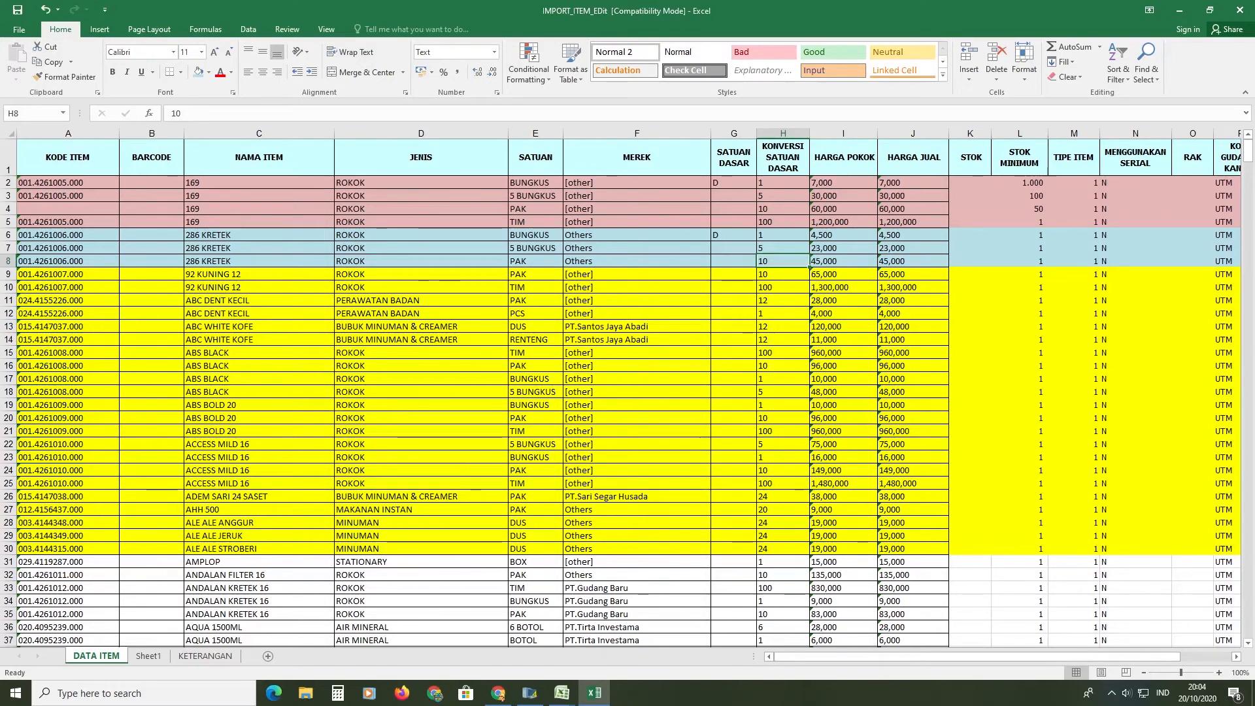
Review the SATUAN DASAR marks and the unit order of the coloured item groups in rows 2 to 30.
click(535, 431)
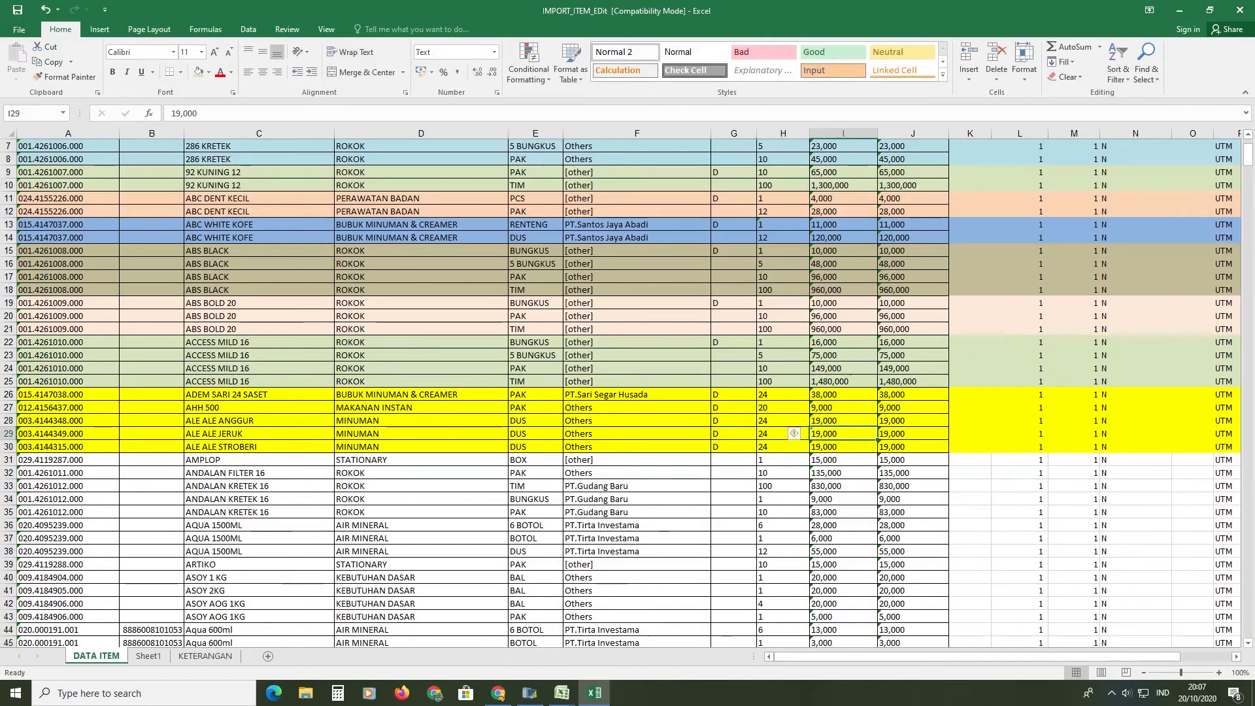
scroll(628, 392, up, 2)
scroll(627, 392, down, 4)
scroll(628, 392, up, 4)
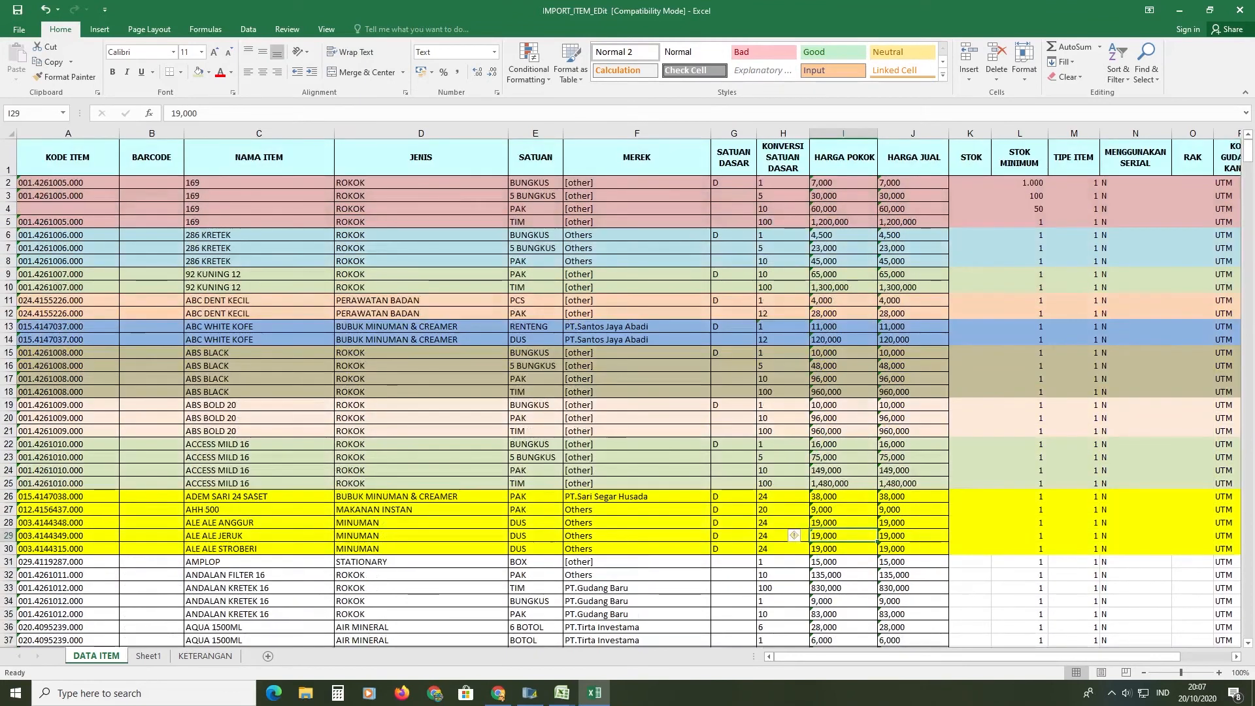
scroll(10, 561, down, 3)
scroll(10, 561, up, 3)
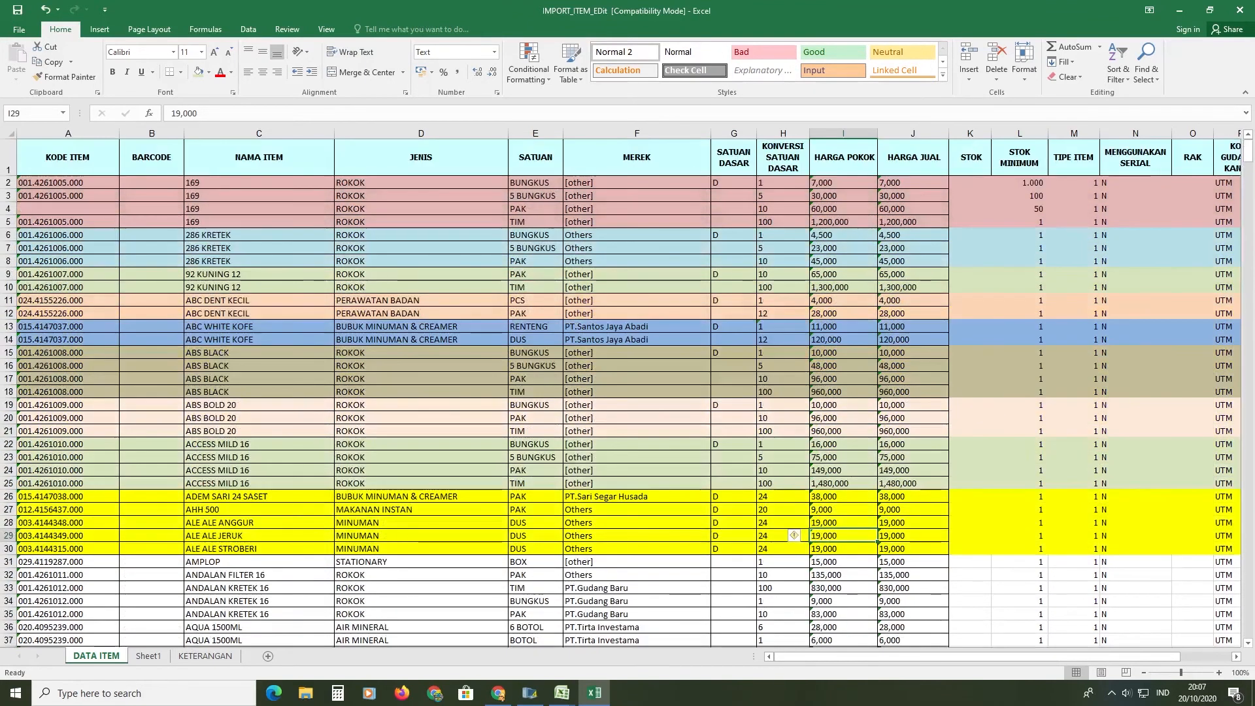
Save the workbook in its current Excel 97-2003 format and turn off the compatibility check when saving.
click(18, 10)
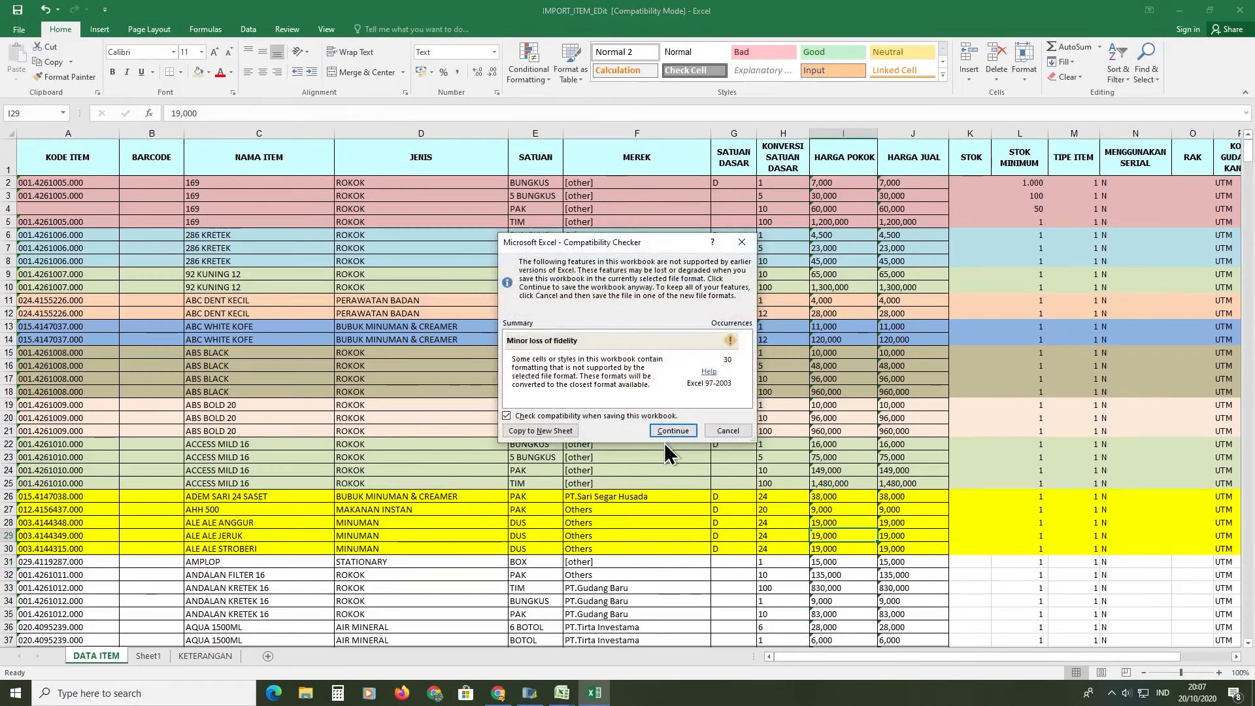
click(563, 415)
click(667, 431)
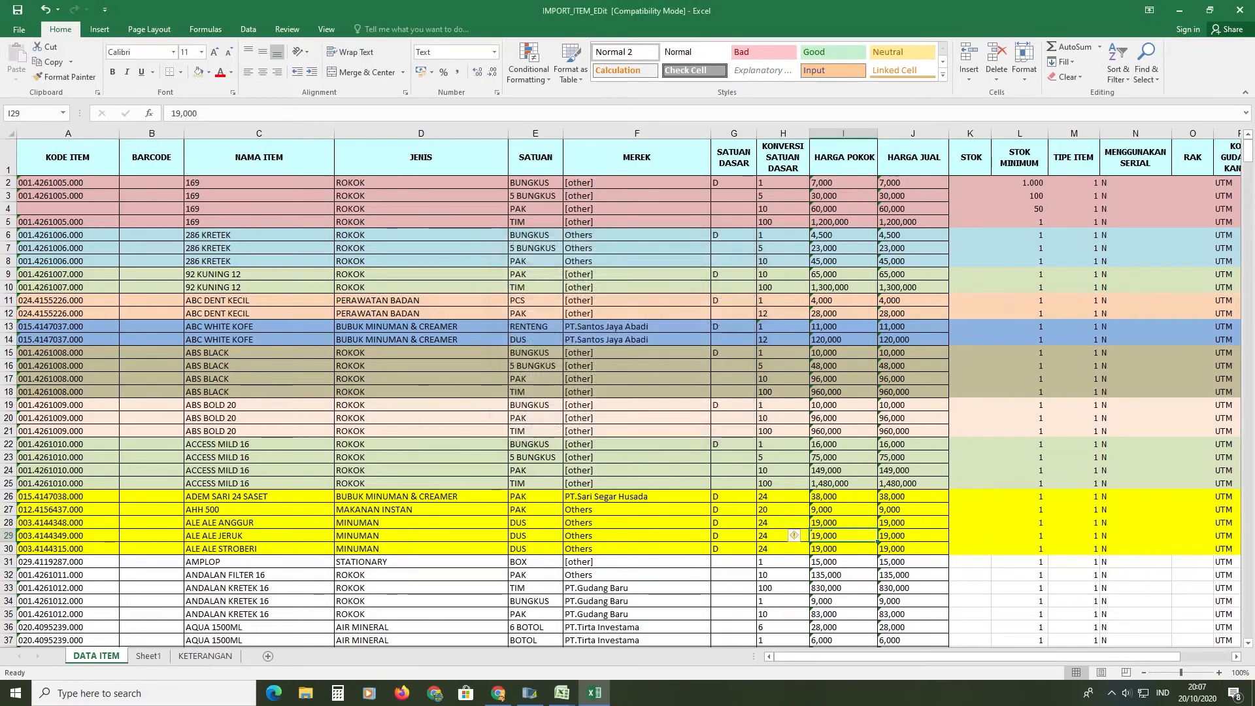
click(638, 406)
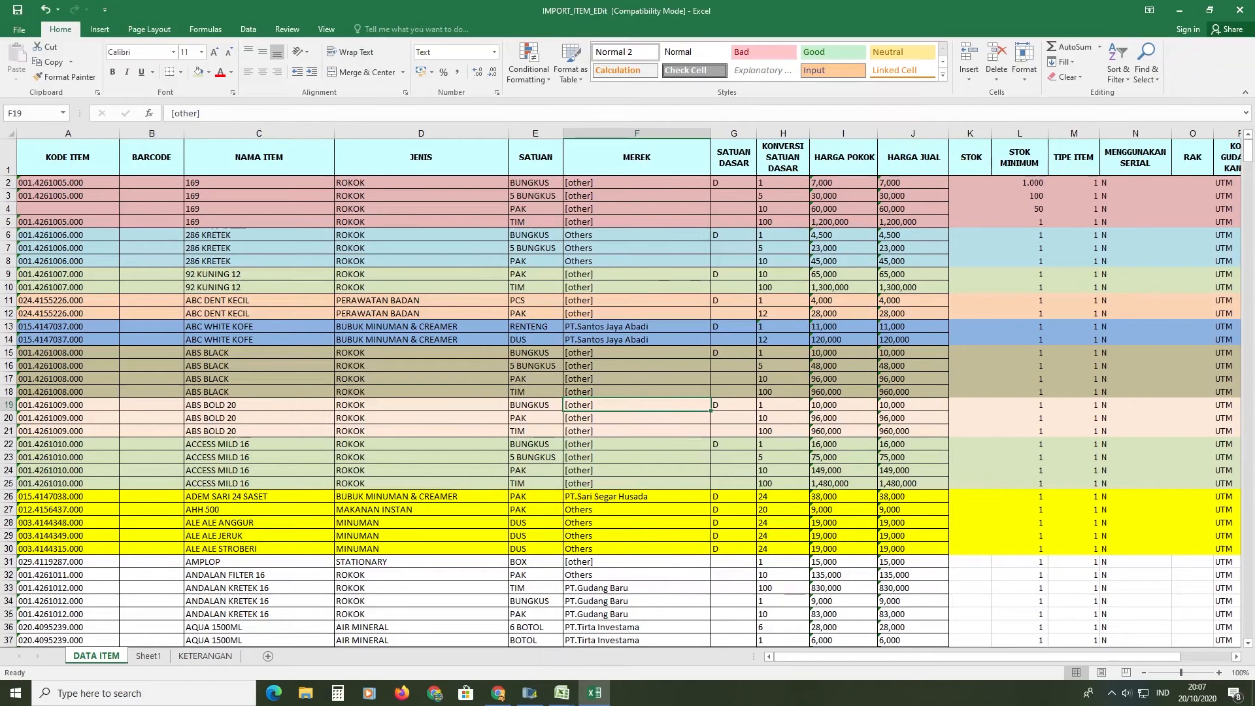
Clear the contents of rows 31 to 826 below the coloured item groups and save the workbook.
click(9, 561)
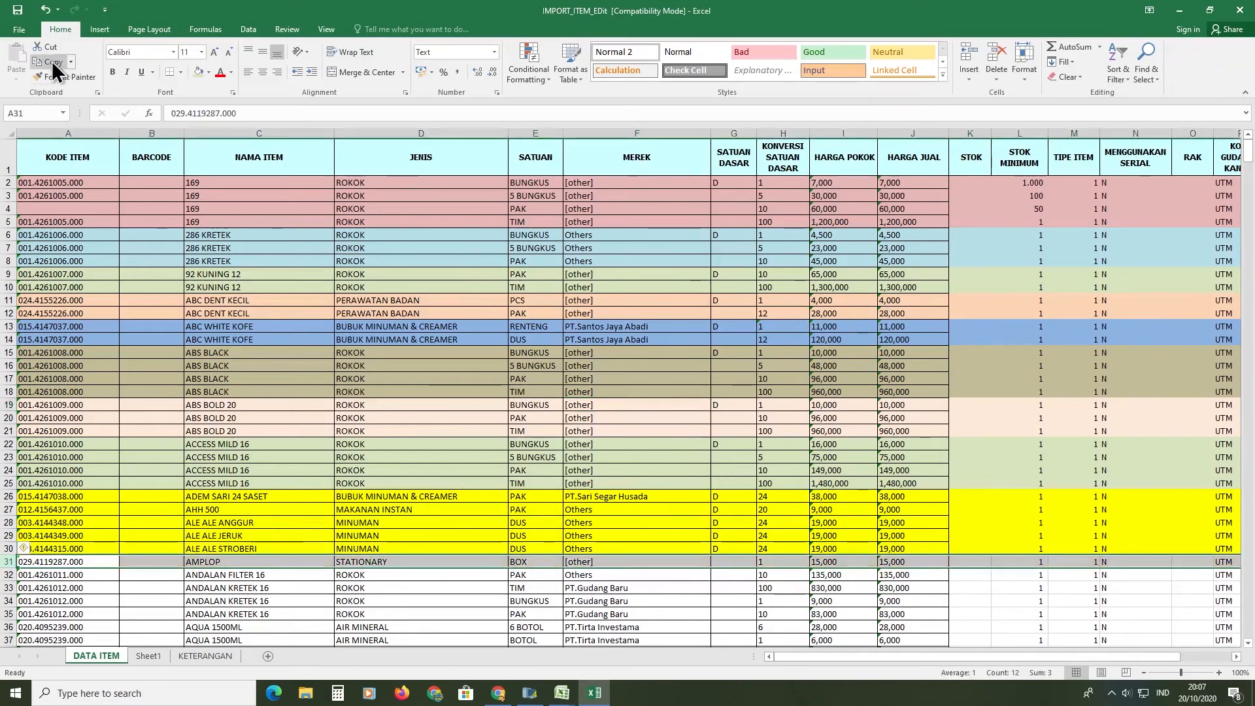
click(11, 14)
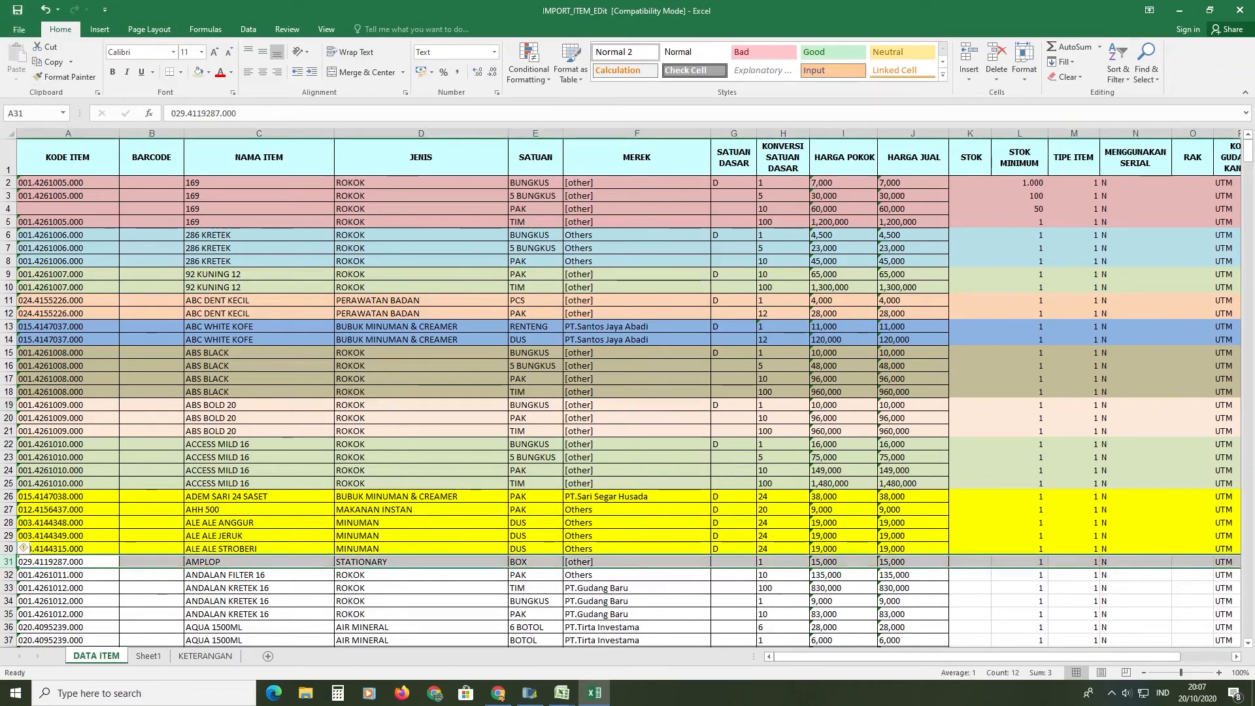
drag(24, 547, 9, 640)
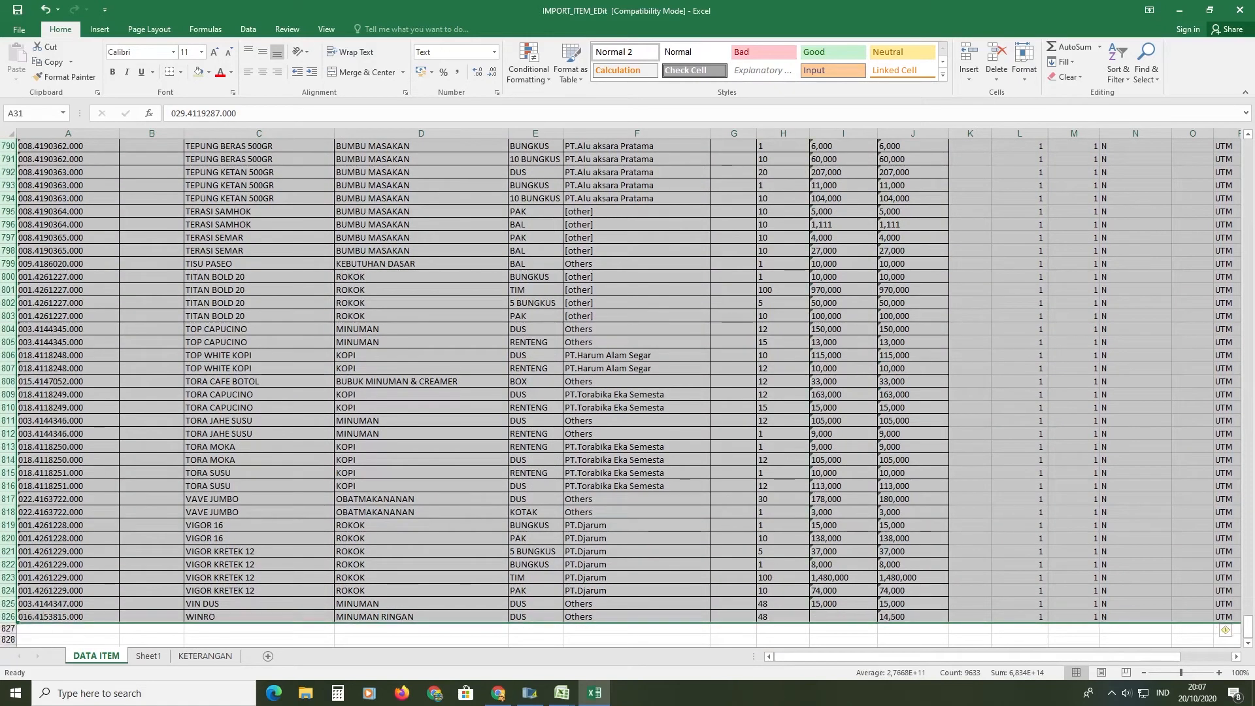
key(Delete)
click(421, 554)
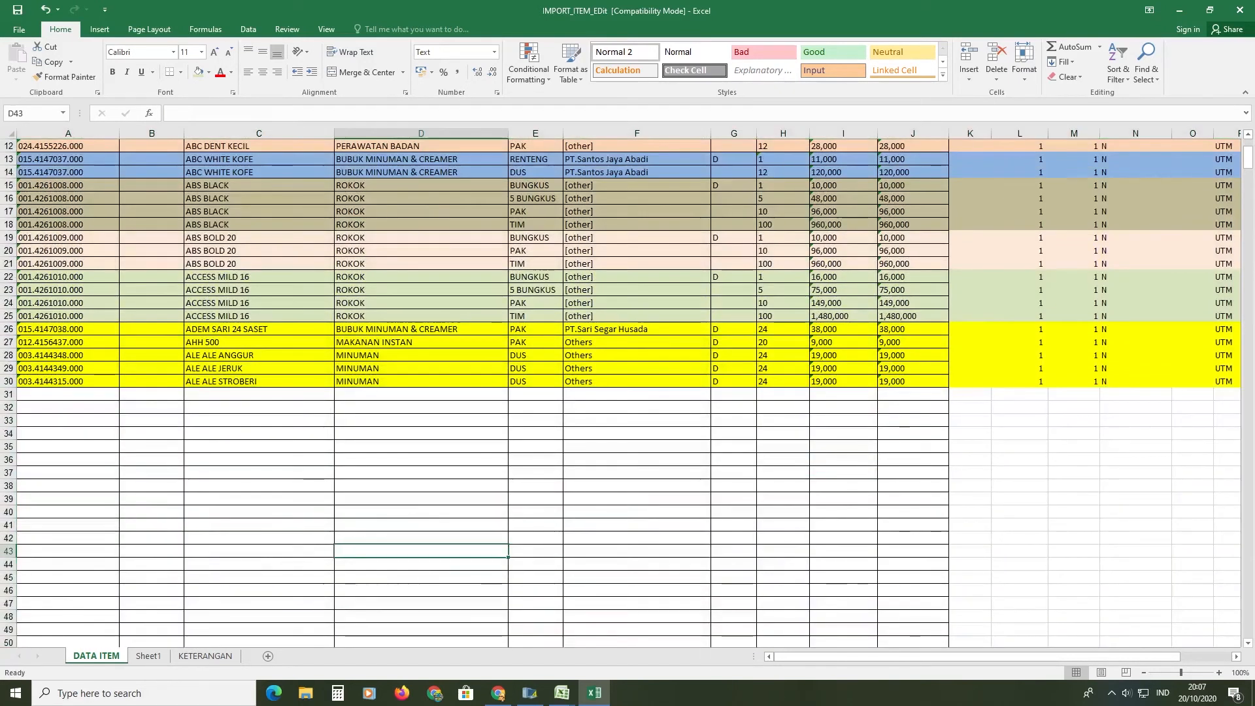
scroll(421, 554, up, 4)
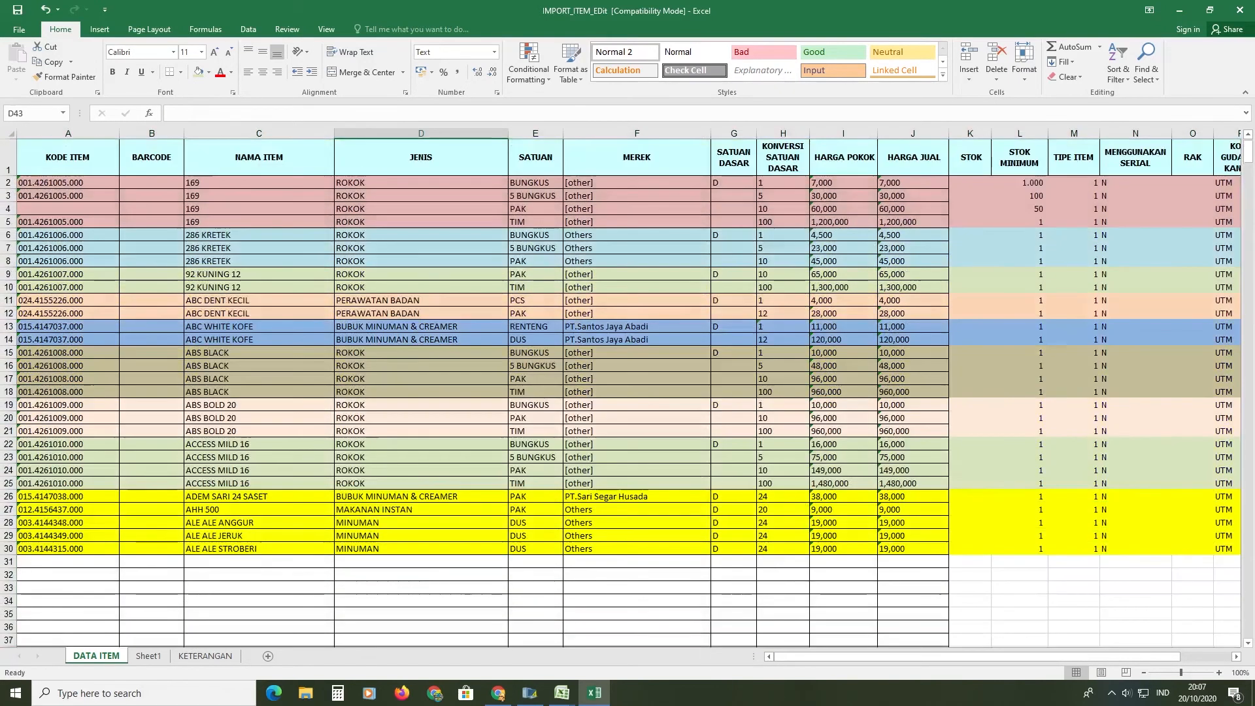
click(13, 11)
Undo the clearing of rows 31 to 826 and open the Save As locations for the full item list.
key(ctrl+z)
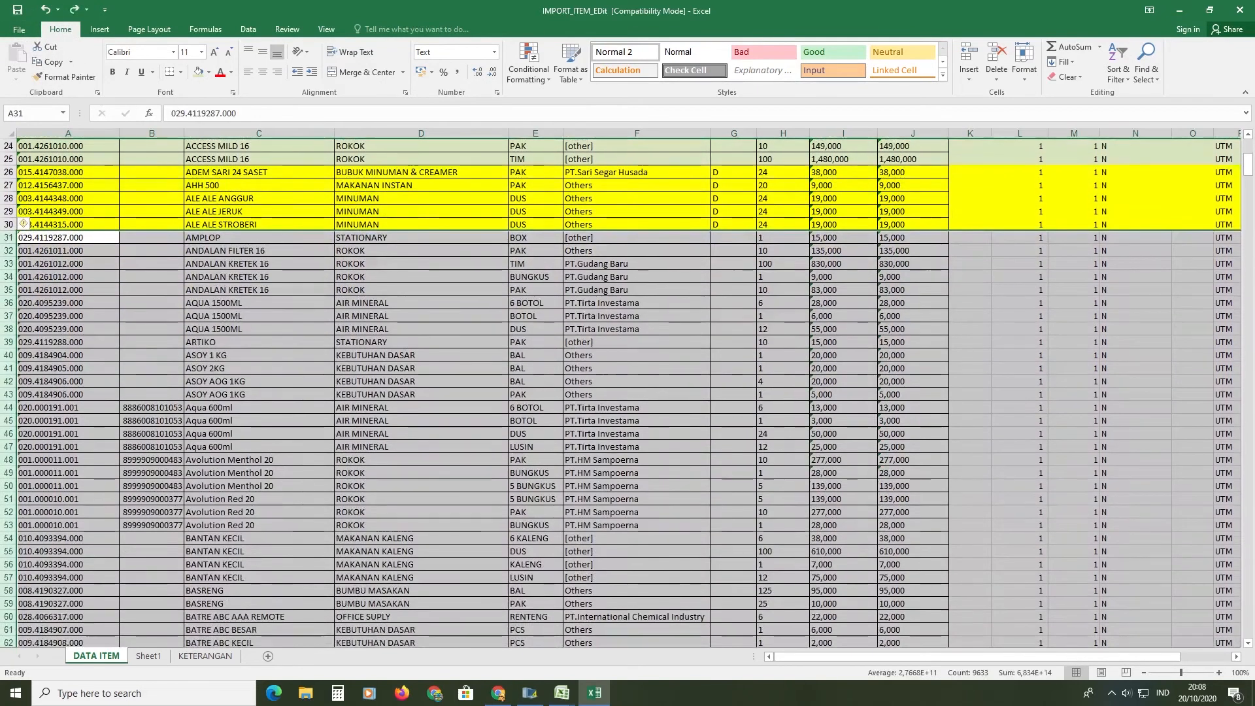
click(19, 31)
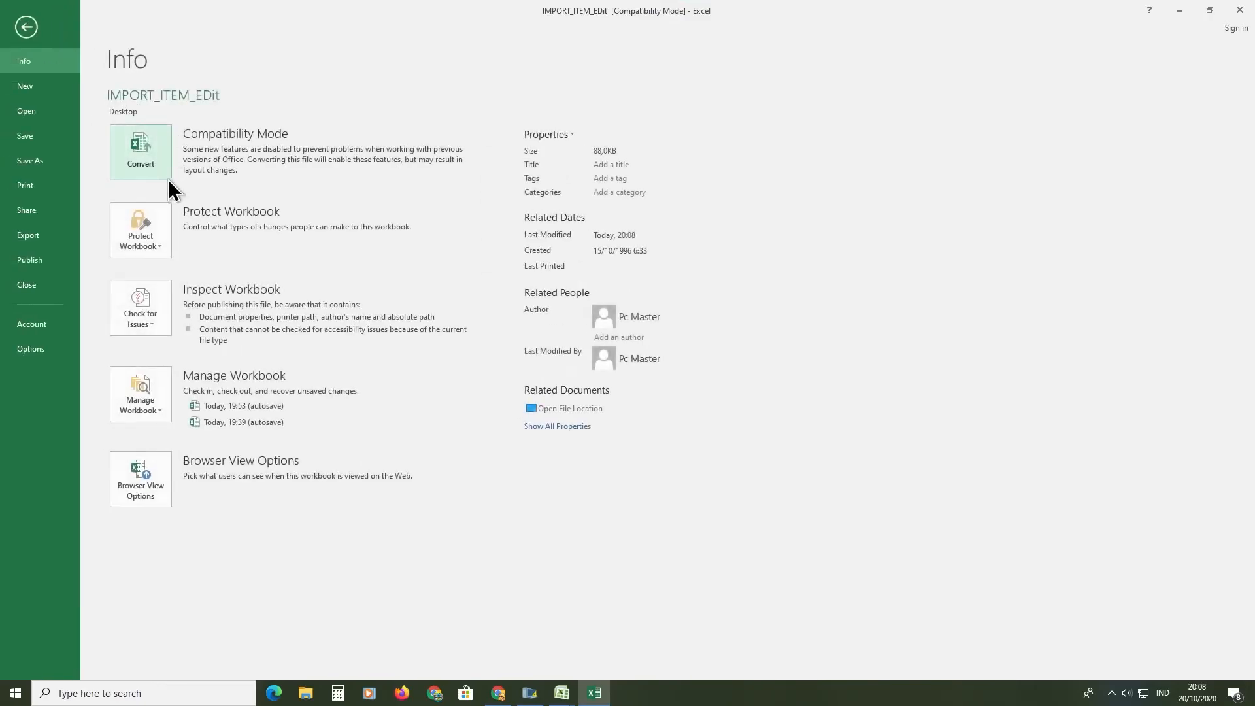
click(55, 161)
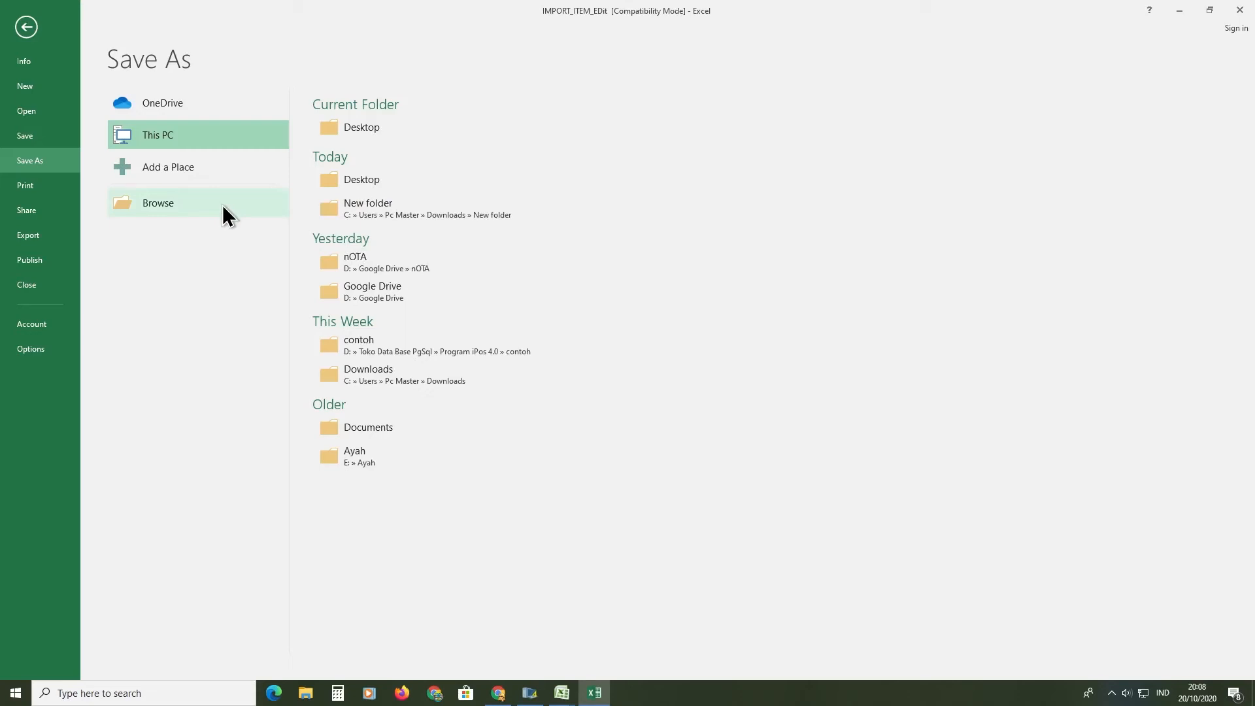
key(Escape)
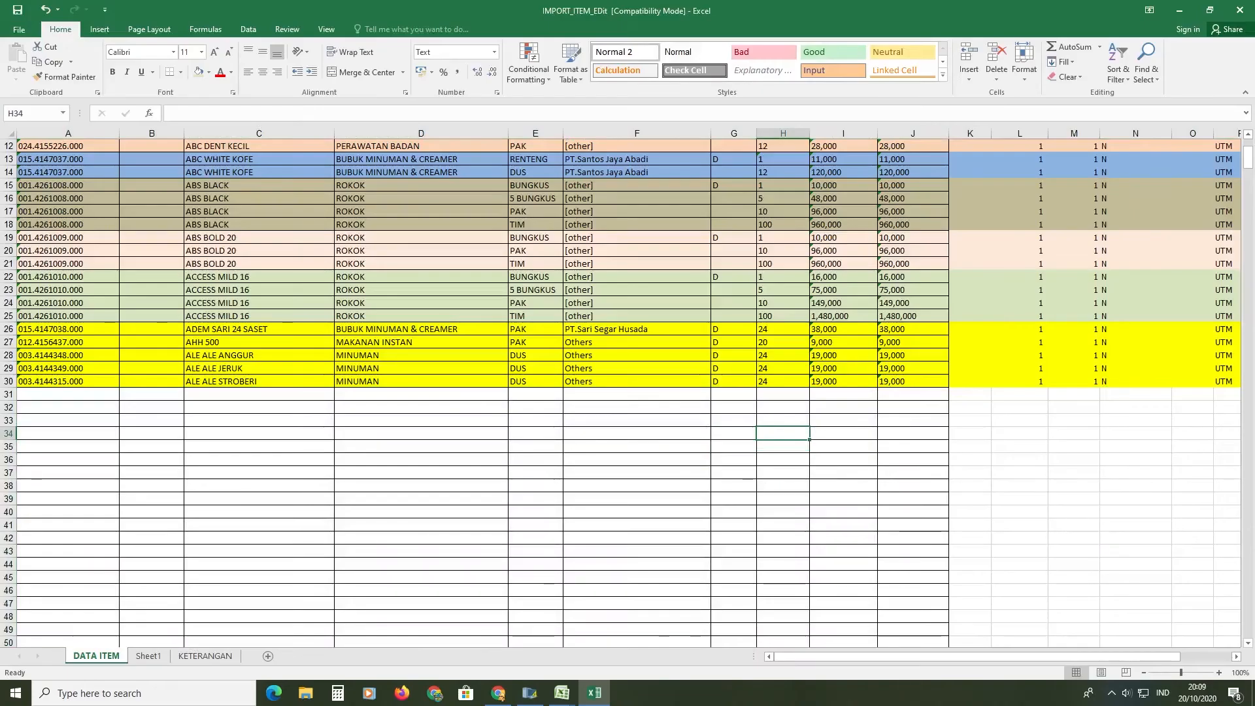
Review the coloured item rows in the trimmed DATA ITEM sheet and switch to iPos beside the workbook.
scroll(628, 392, up, 4)
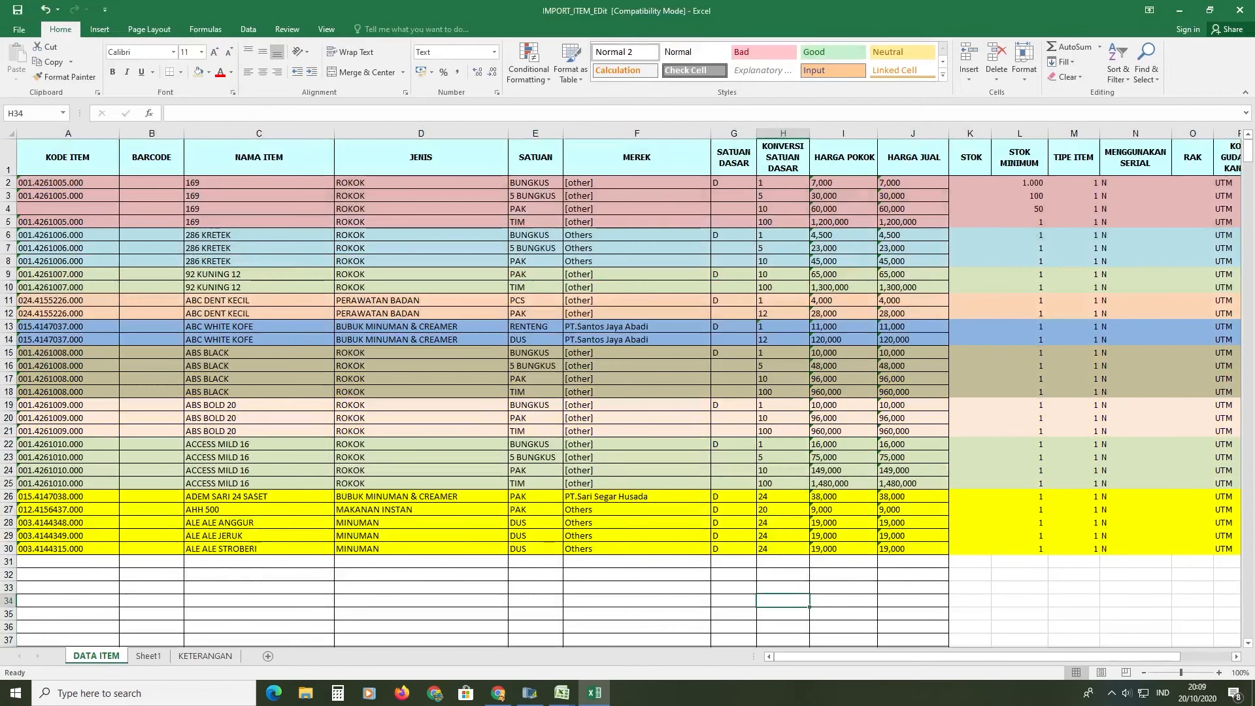
scroll(628, 392, down, 4)
scroll(627, 393, up, 4)
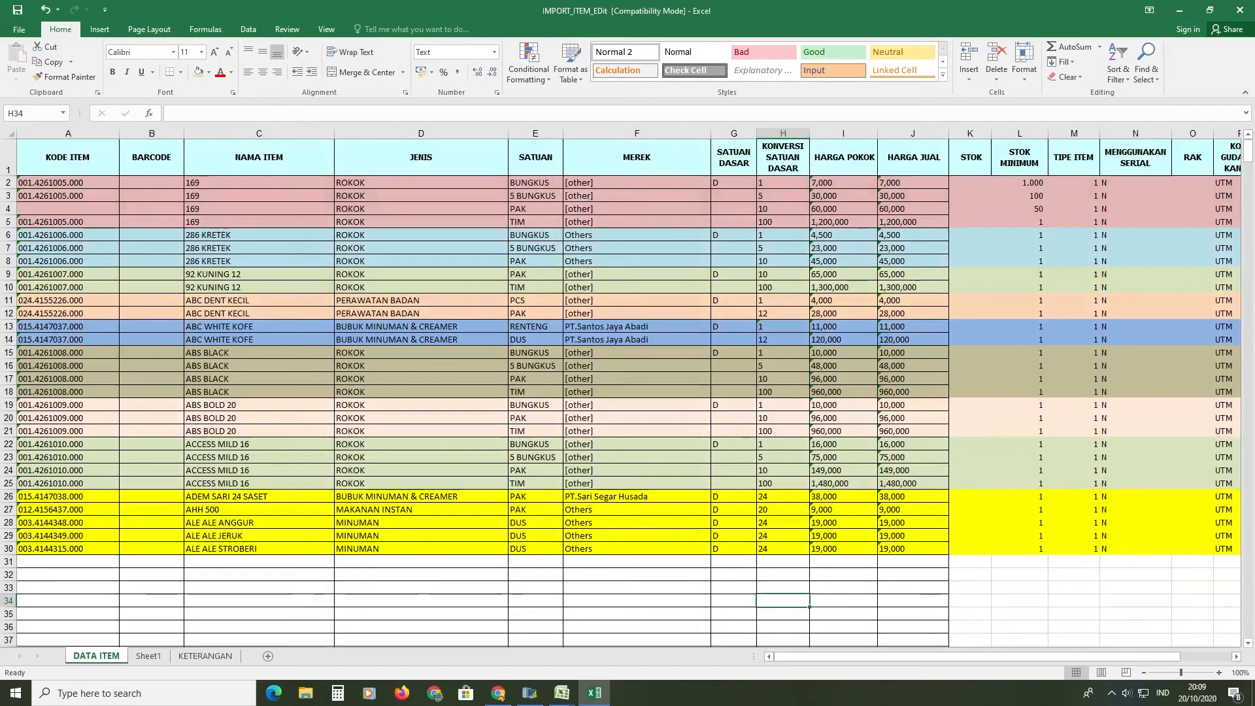
click(1209, 10)
click(468, 273)
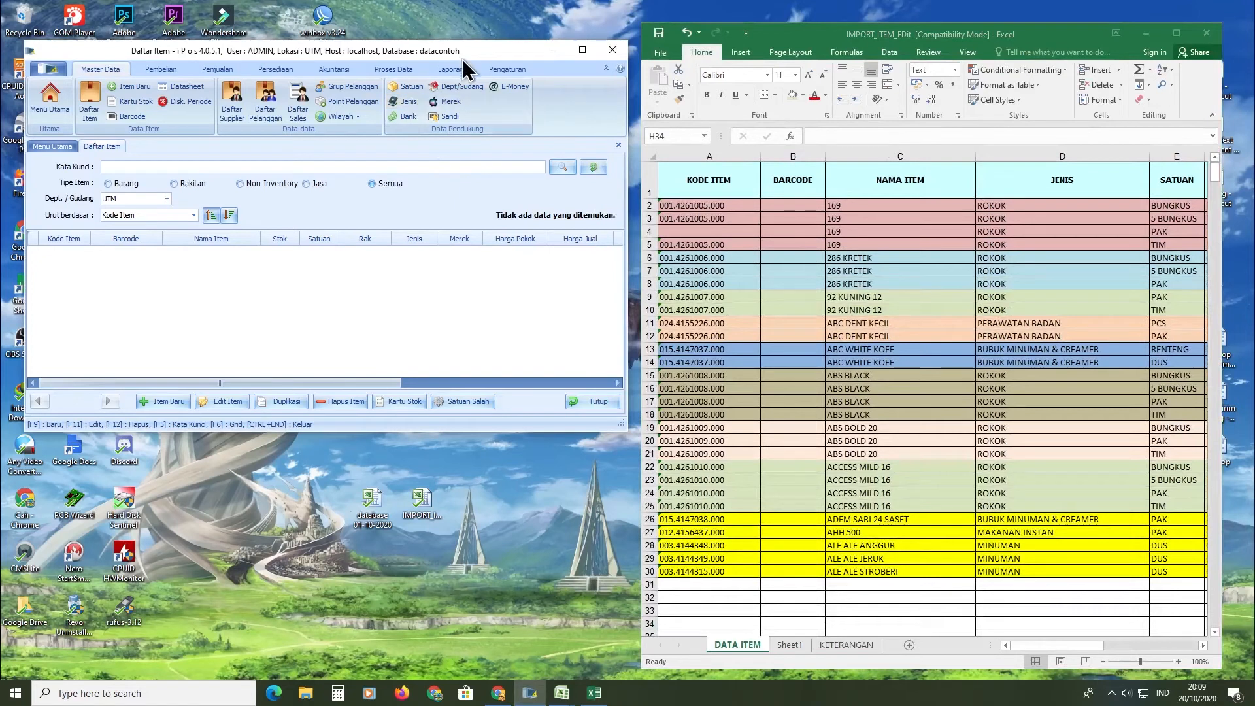
Look through the Excel import and database options in iPos and check the Daftar Item list for existing items.
click(505, 65)
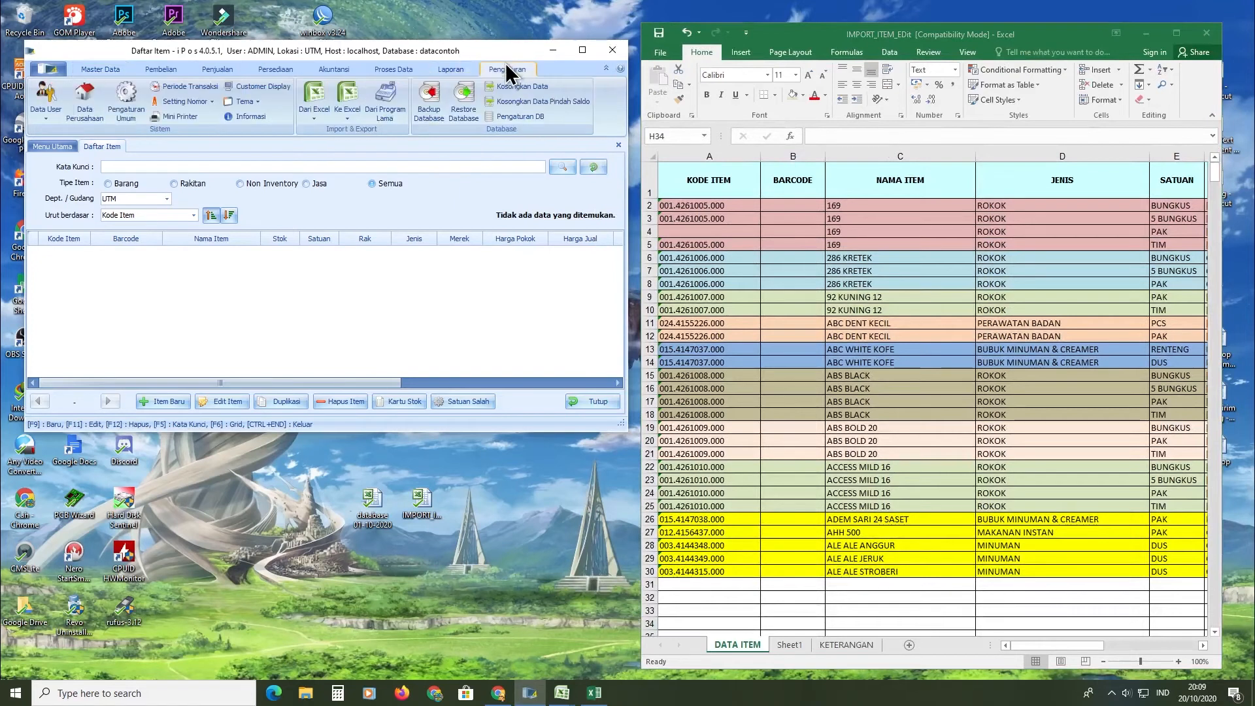
click(314, 104)
click(422, 135)
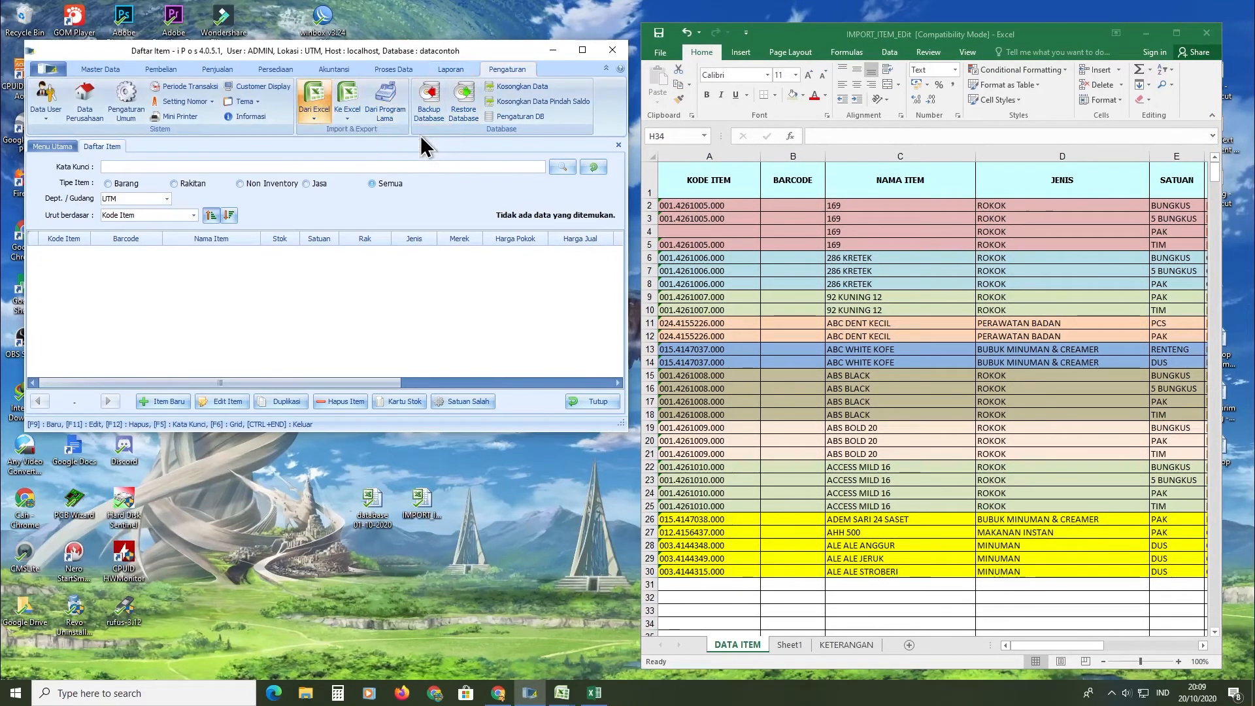
click(474, 87)
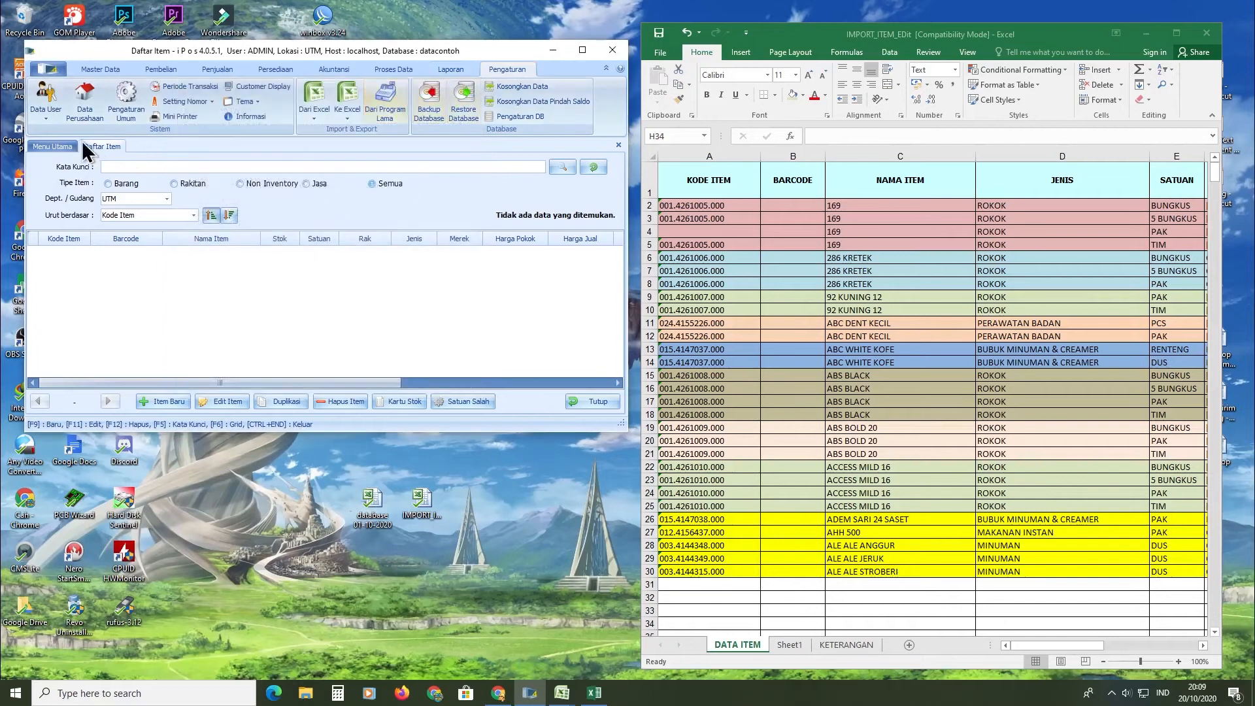
click(100, 68)
click(89, 120)
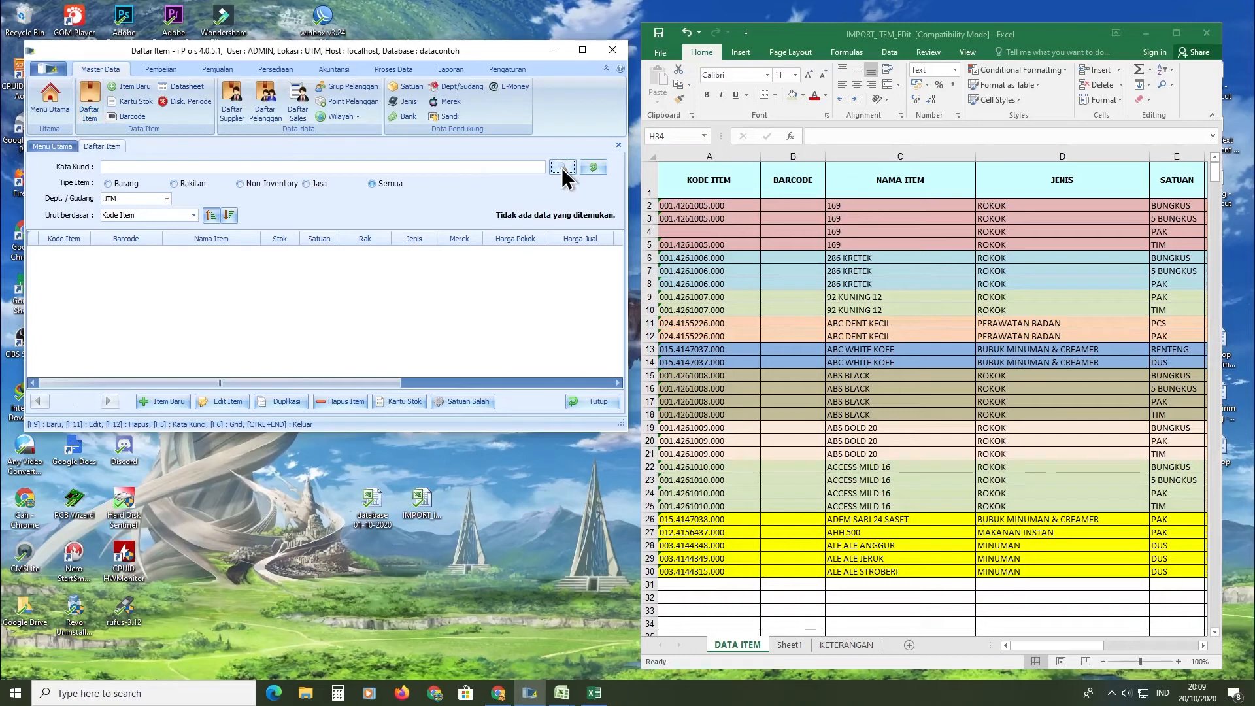
Try to load IMPORT_ITEM_EDit from the Desktop into the Excel item import while the workbook is open.
click(512, 69)
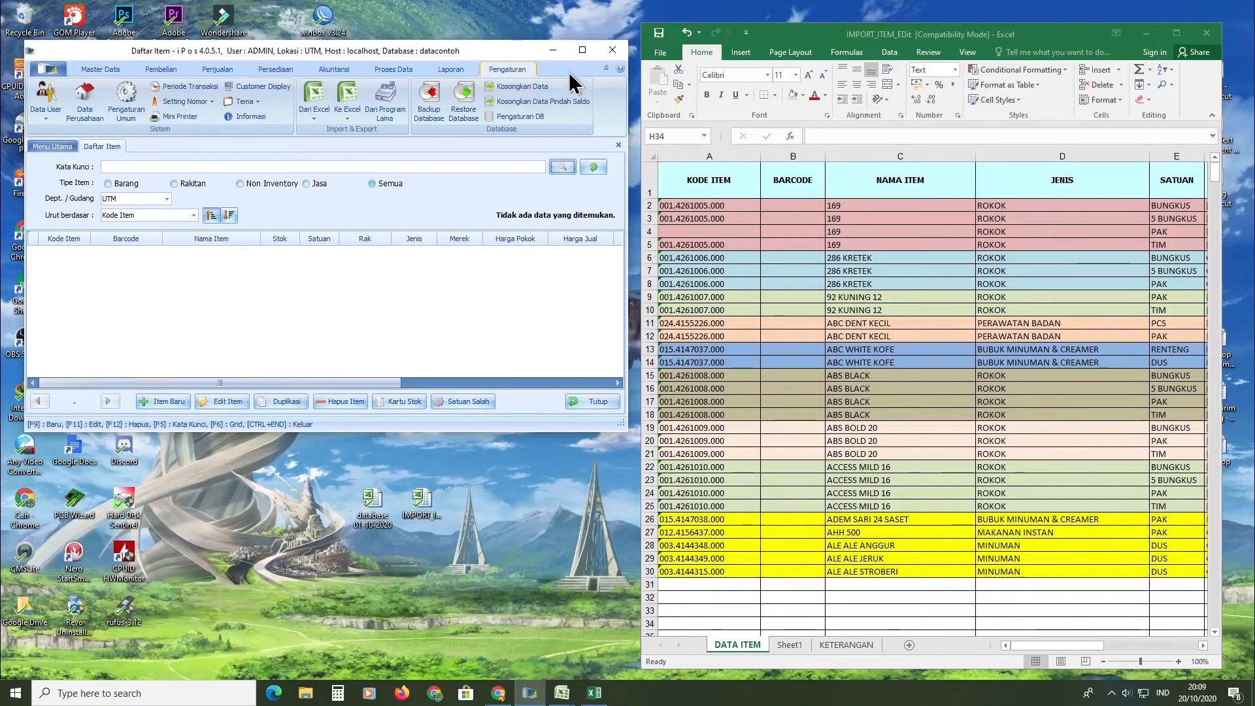
click(318, 102)
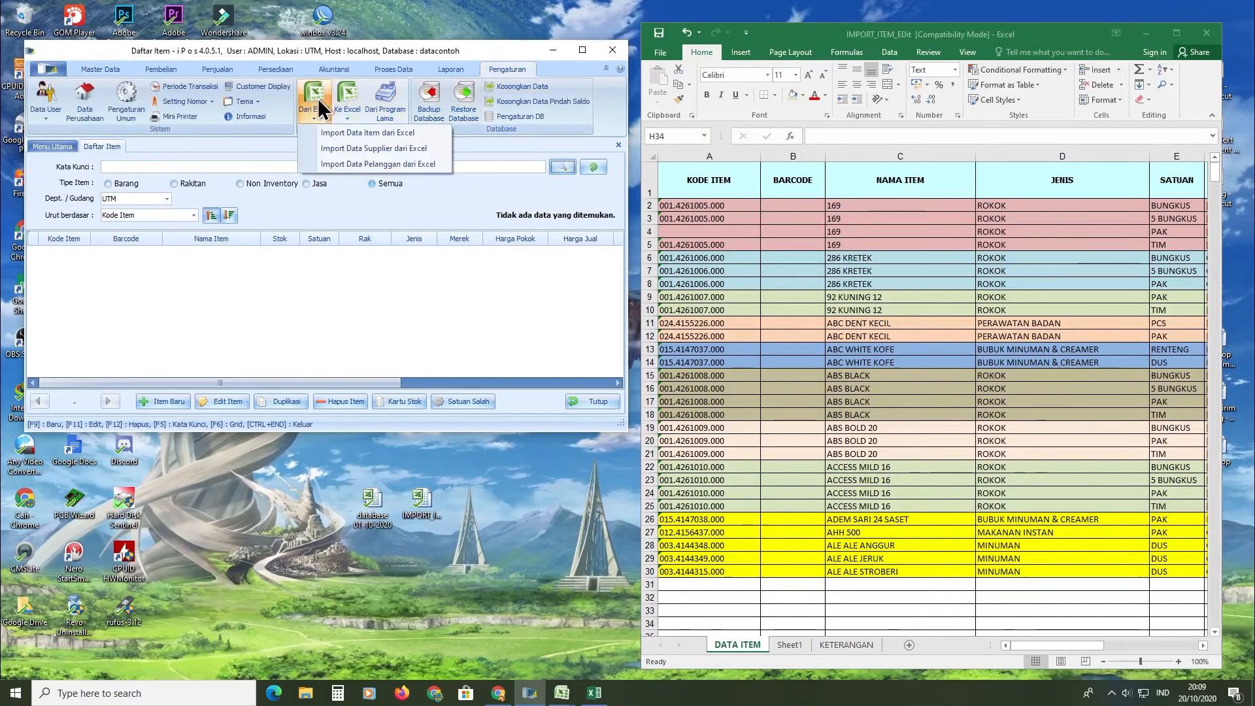
click(398, 132)
click(422, 269)
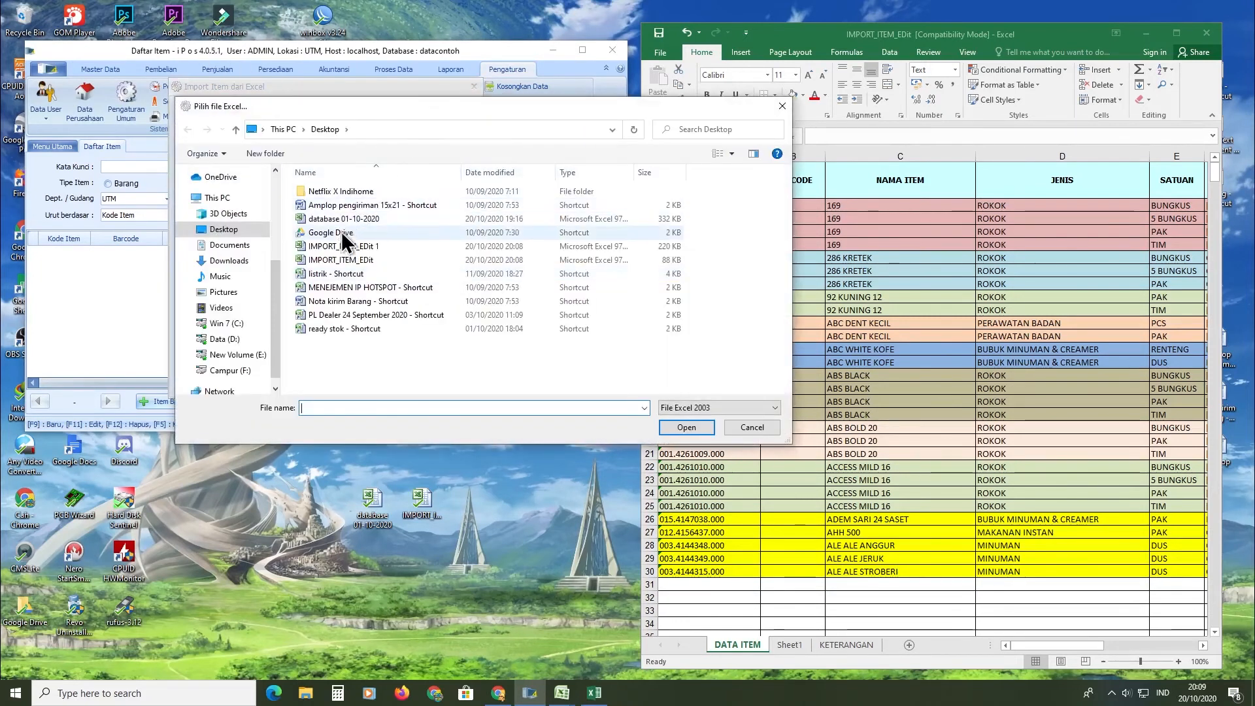
click(368, 260)
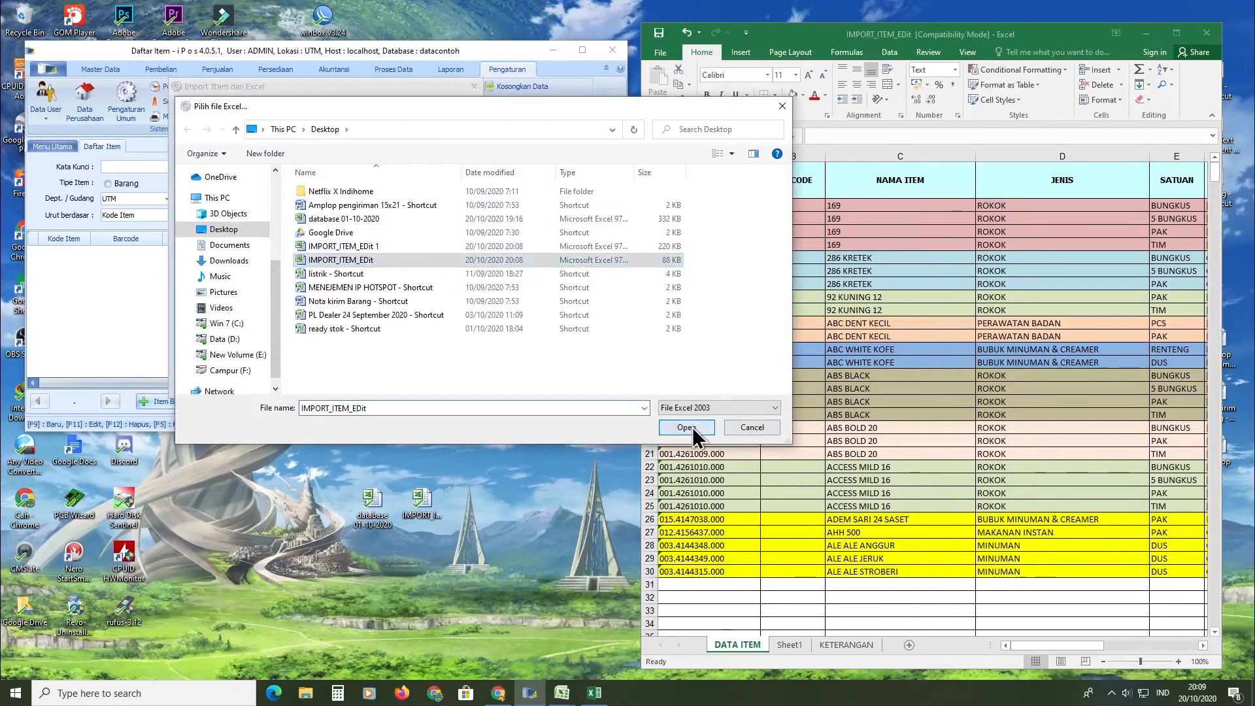
click(687, 427)
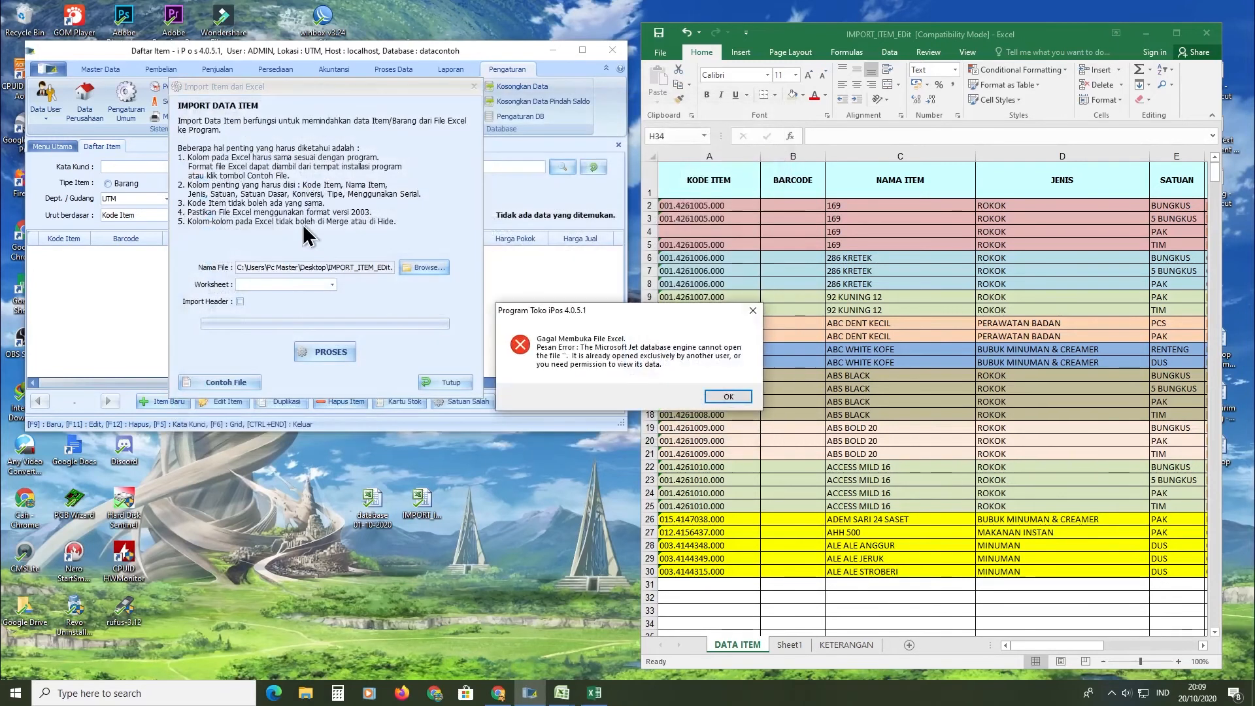
click(727, 397)
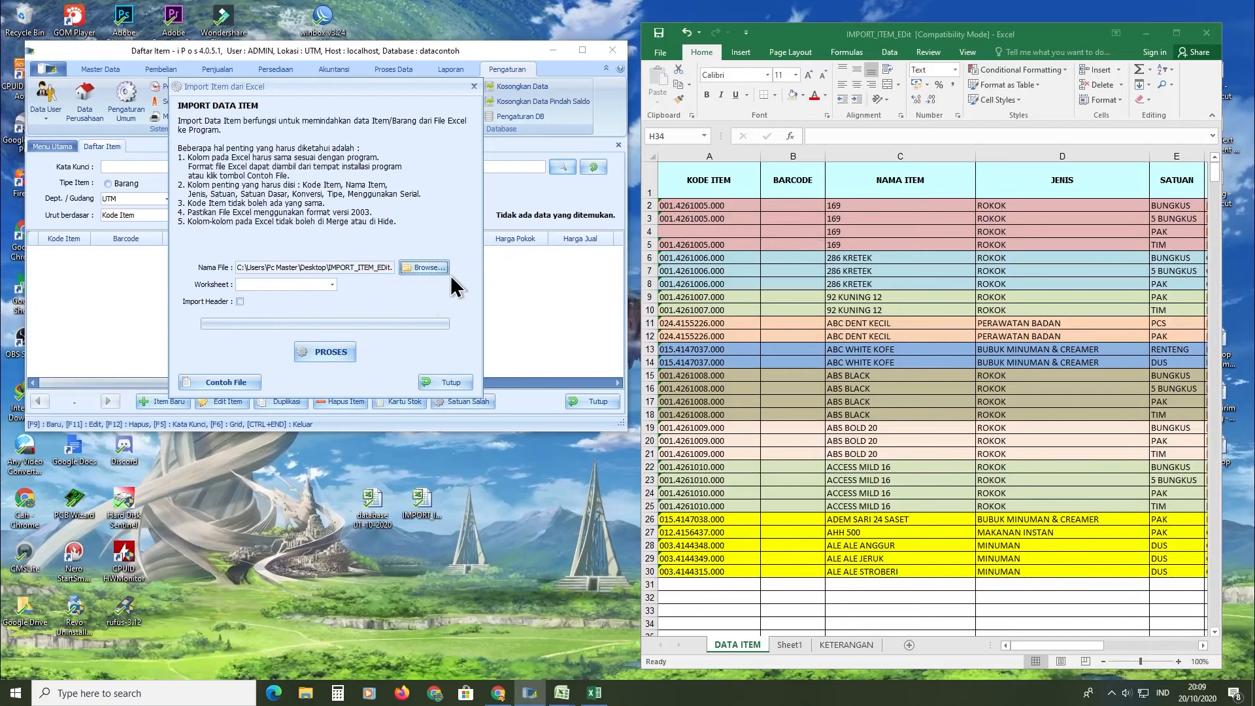
click(437, 382)
Save and close the workbook and choose IMPORT_ITEM_EDit from the Desktop as the file for the iPos item import.
click(687, 41)
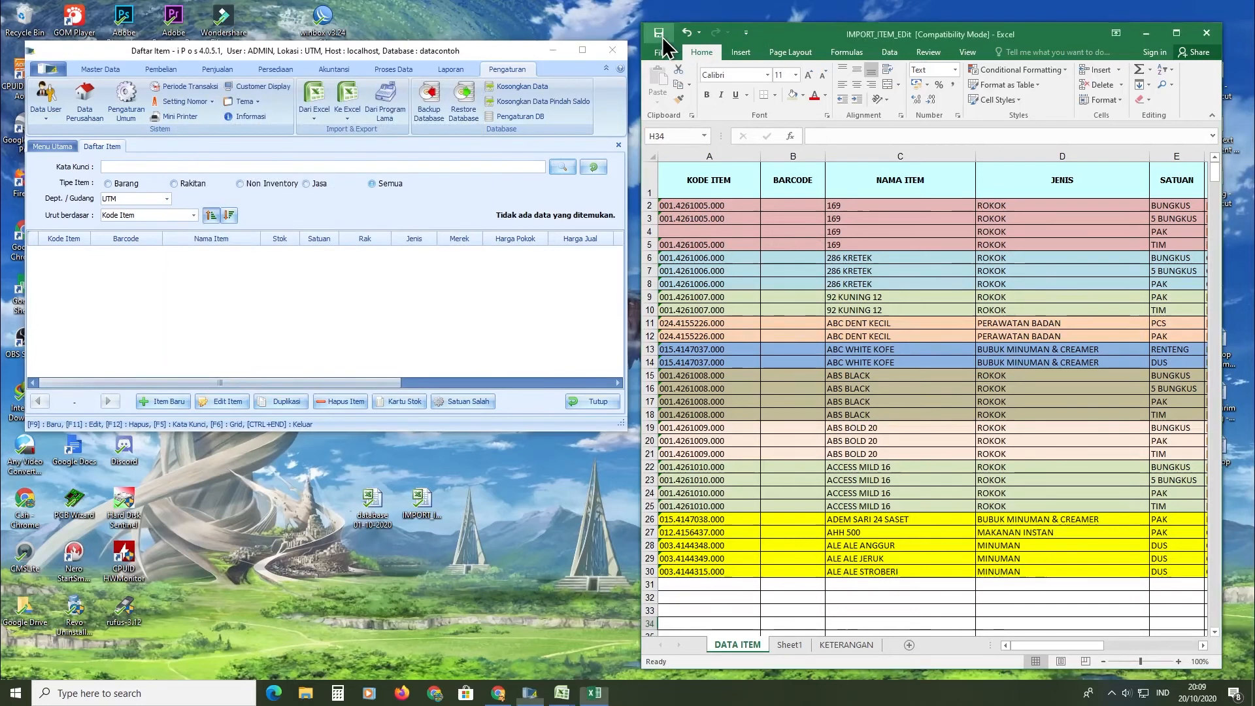
click(1205, 36)
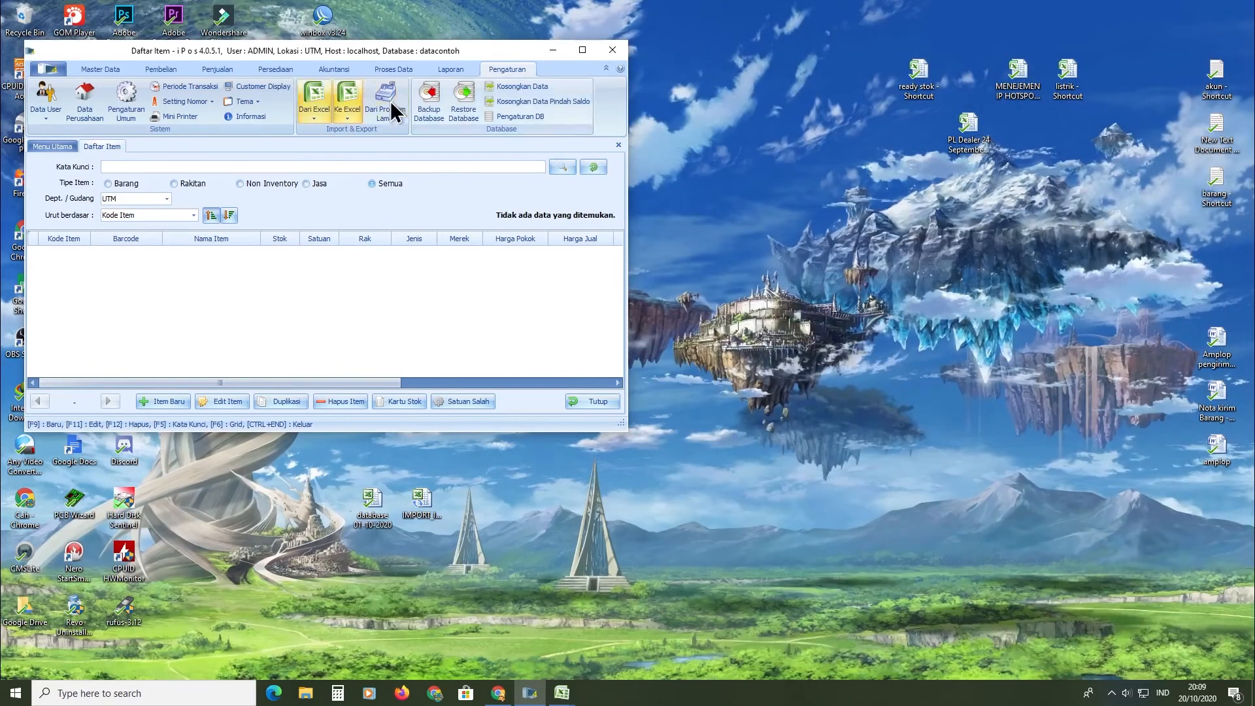
click(307, 108)
click(349, 132)
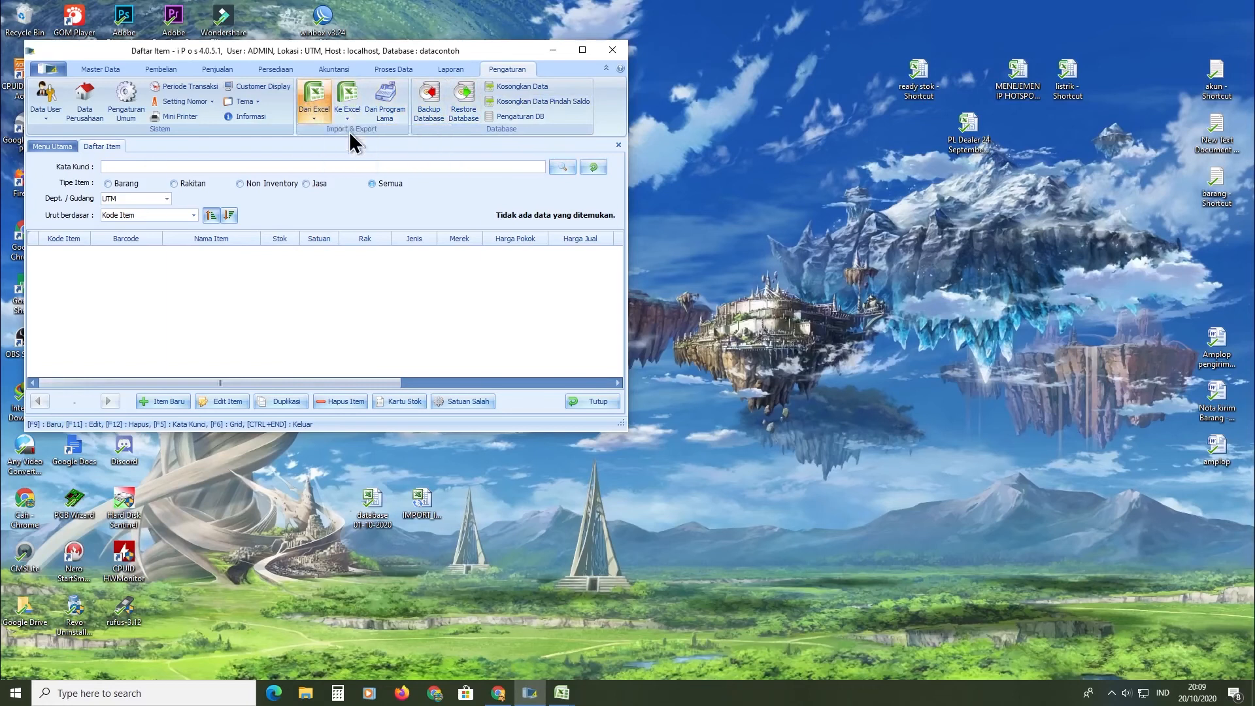
click(431, 265)
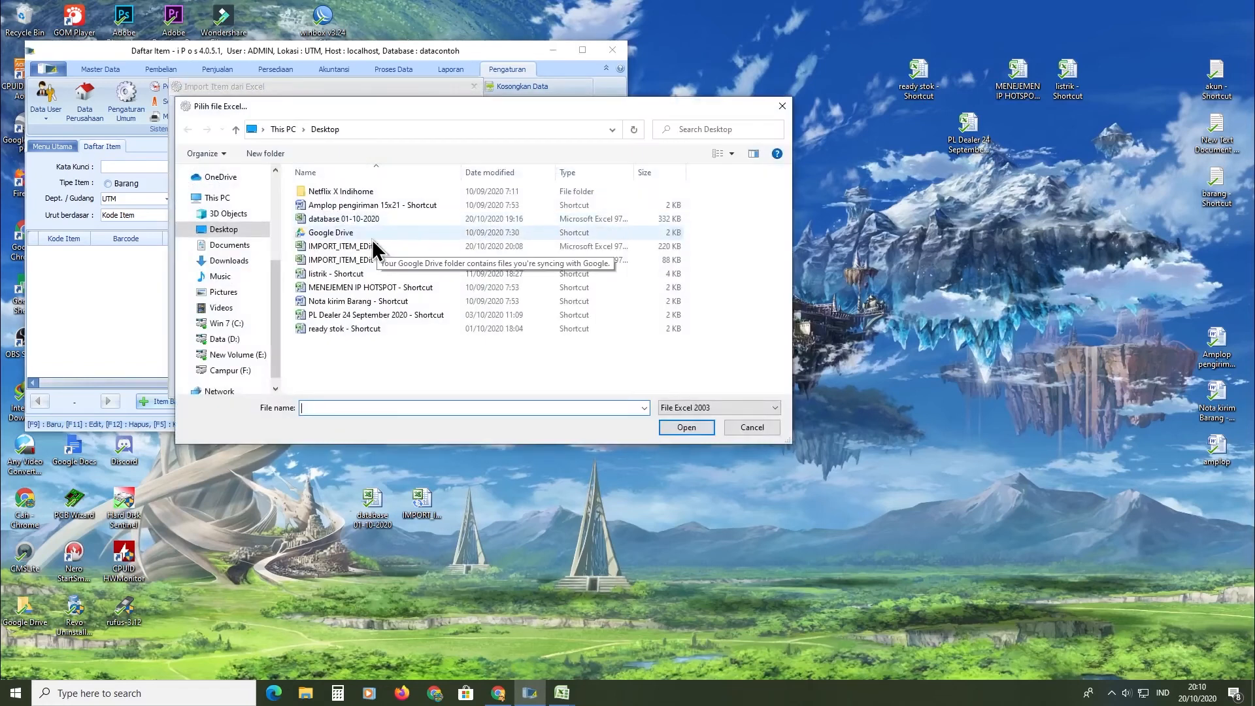
click(406, 260)
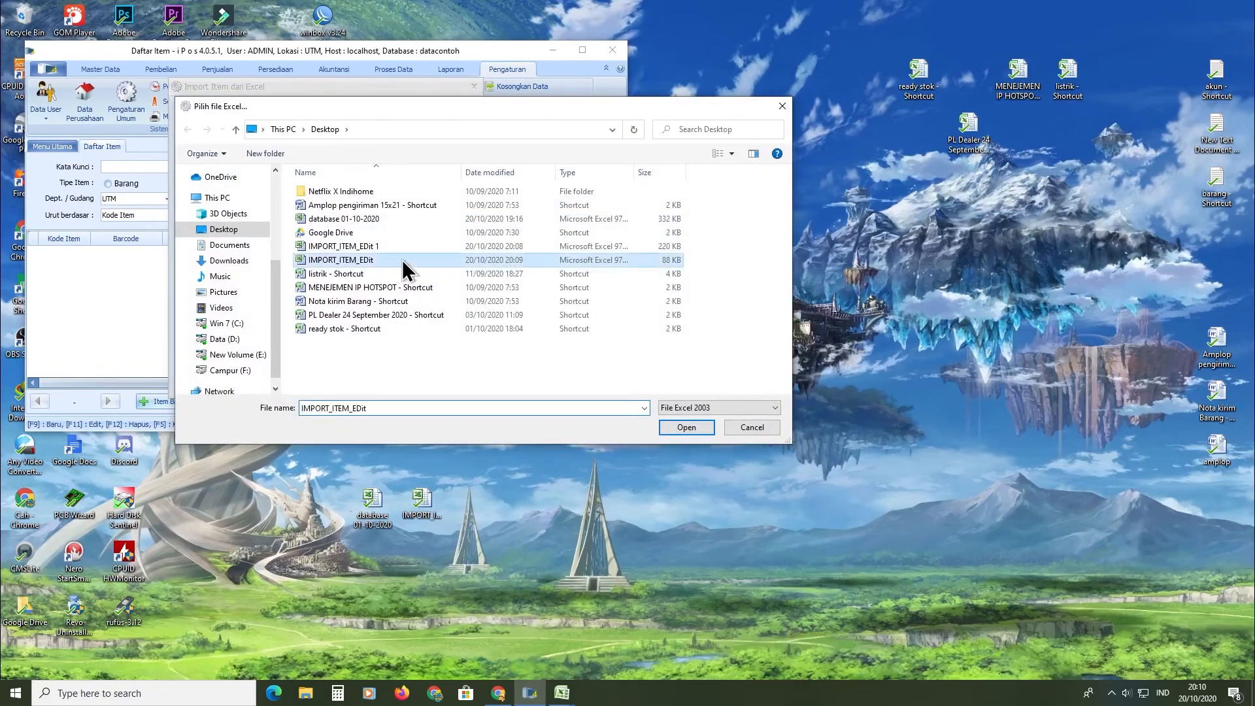
click(686, 427)
Try to import the DATA ITEM worksheet with Import Header enabled.
click(330, 285)
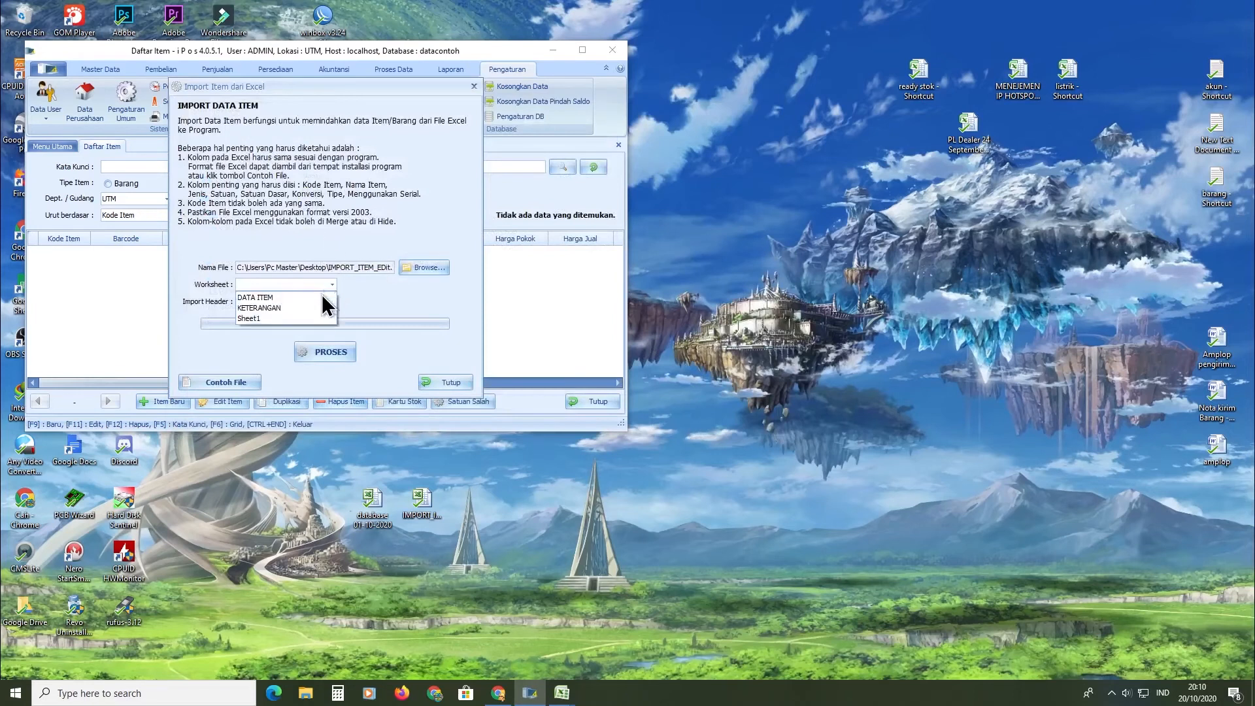
click(309, 300)
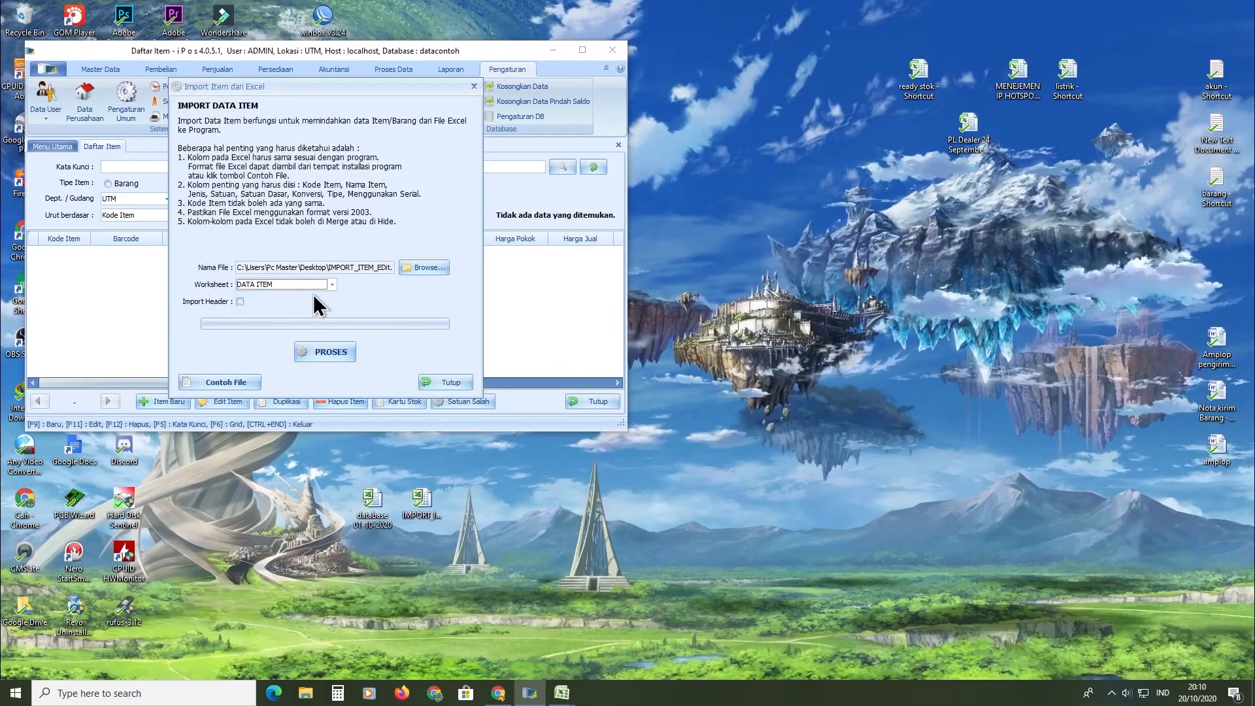
click(331, 352)
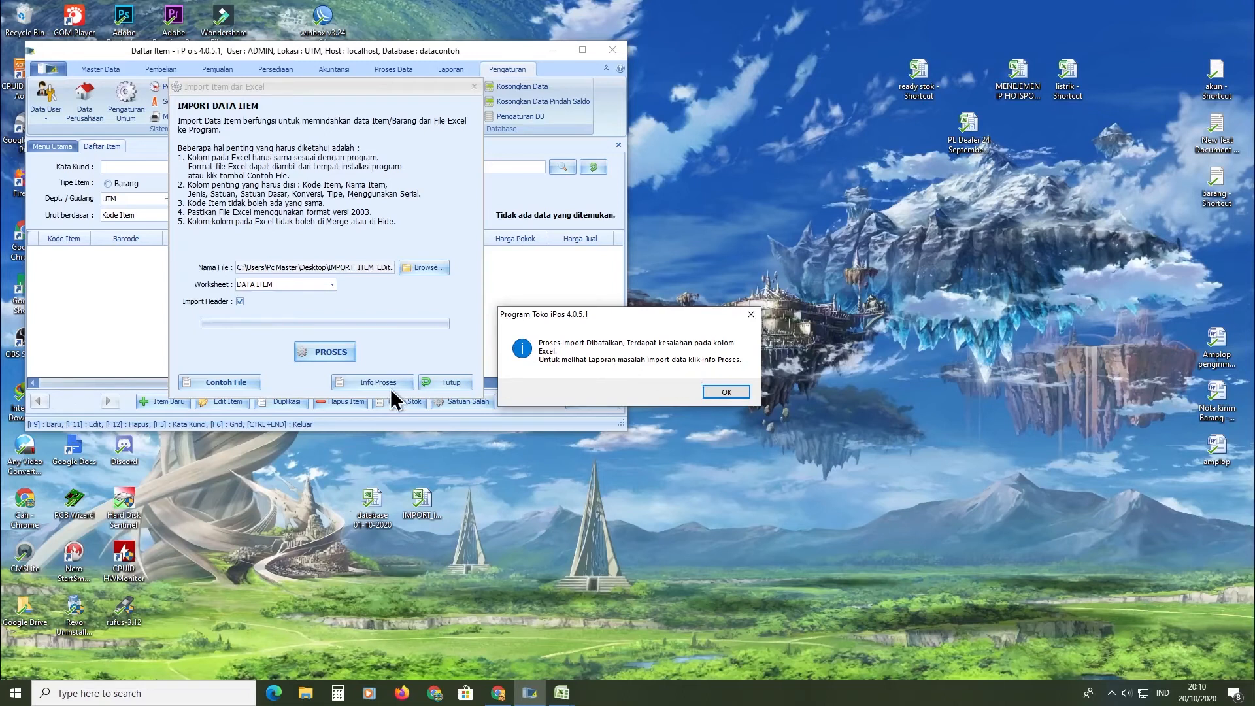
click(726, 392)
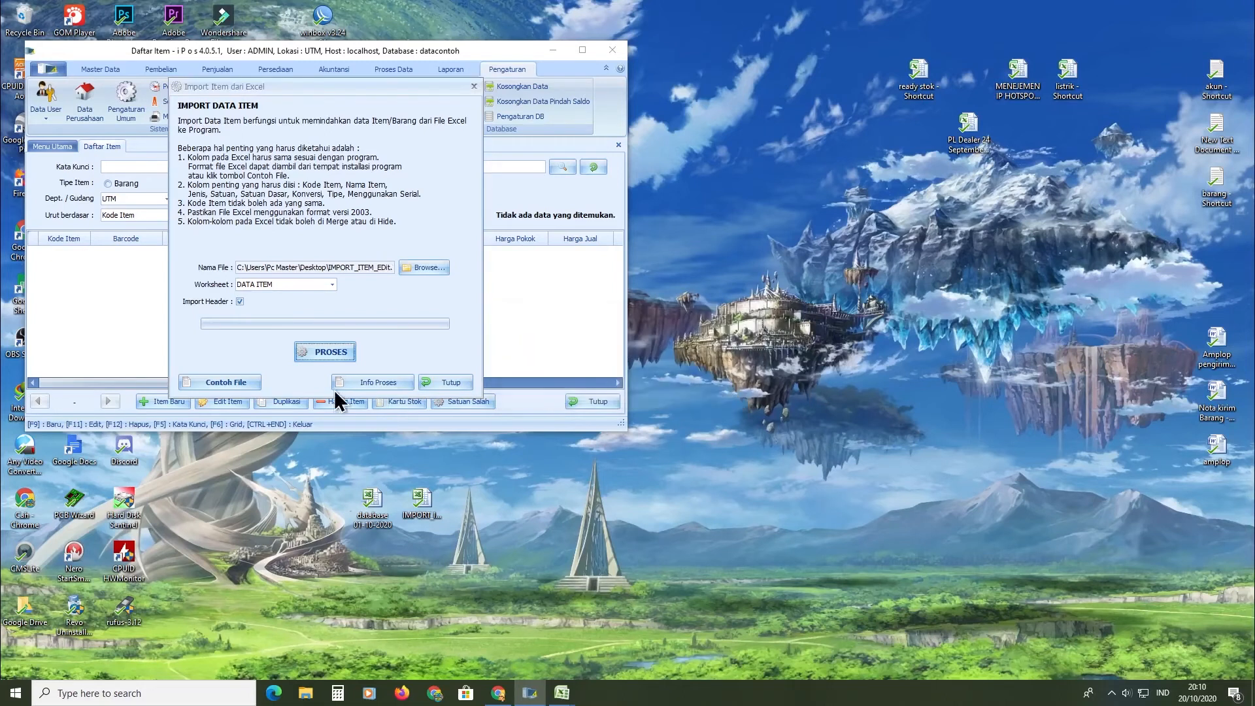
Read the item import's problem report and close the report and the import dialog.
click(374, 382)
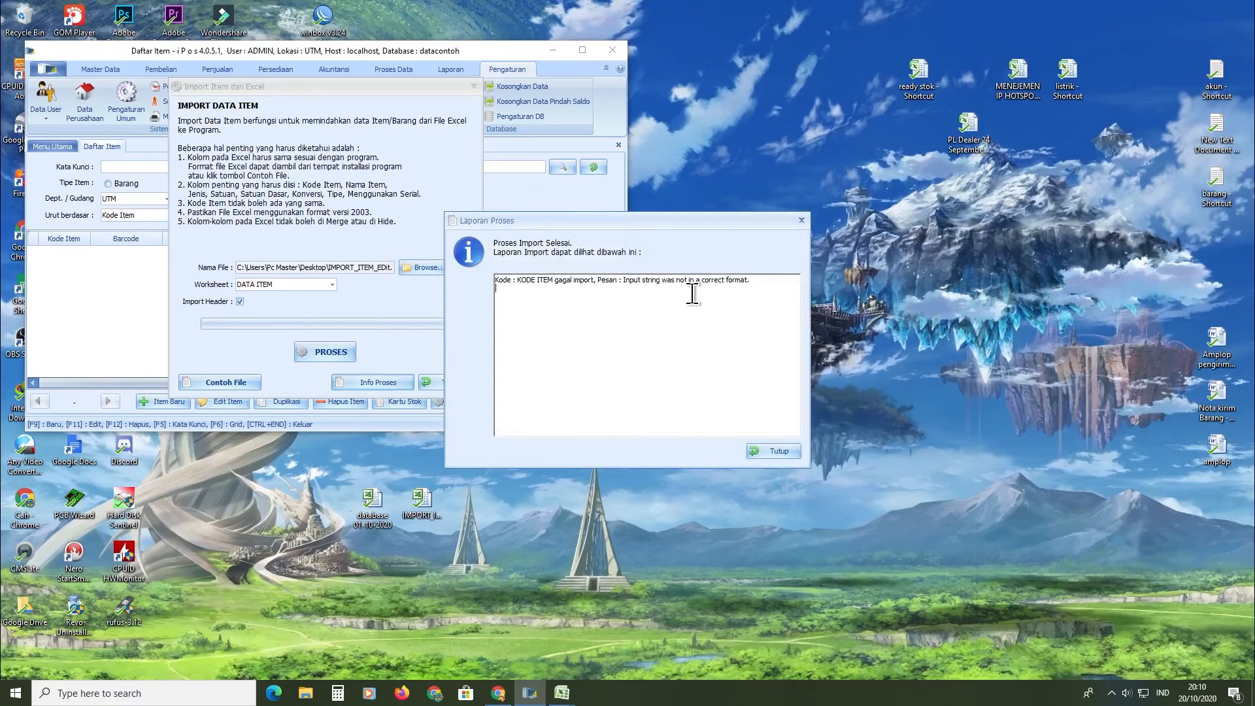
click(790, 451)
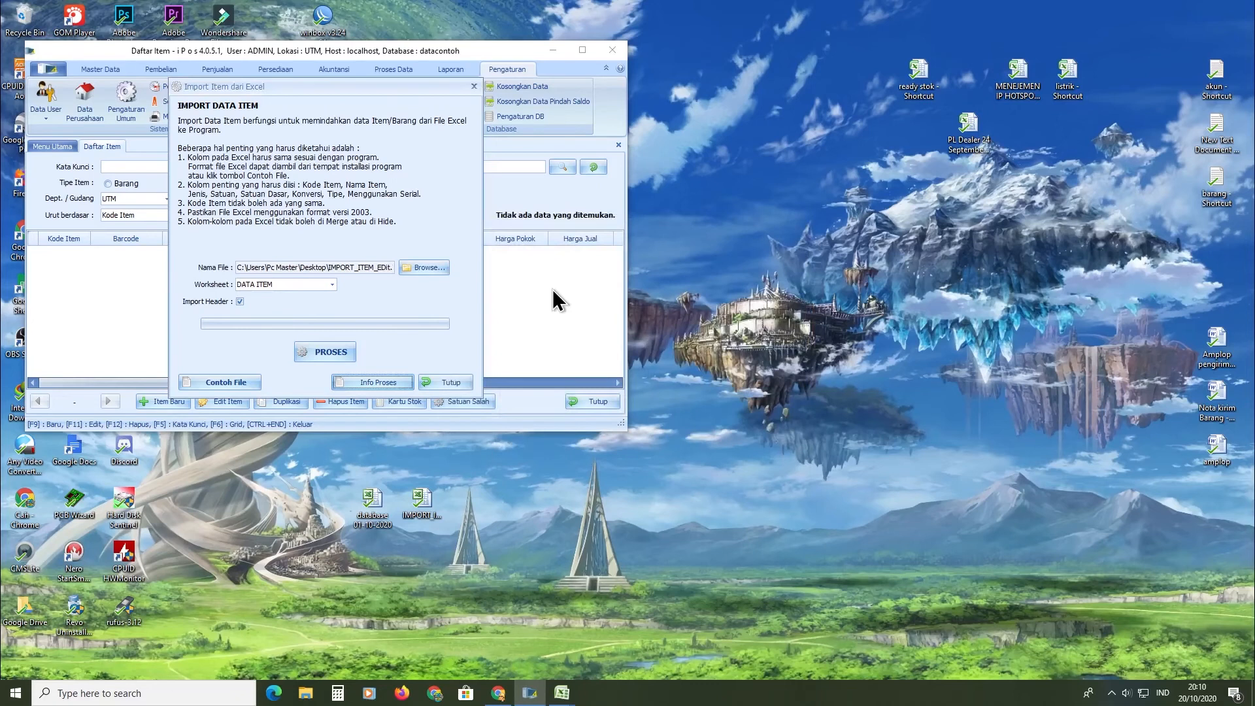
click(450, 379)
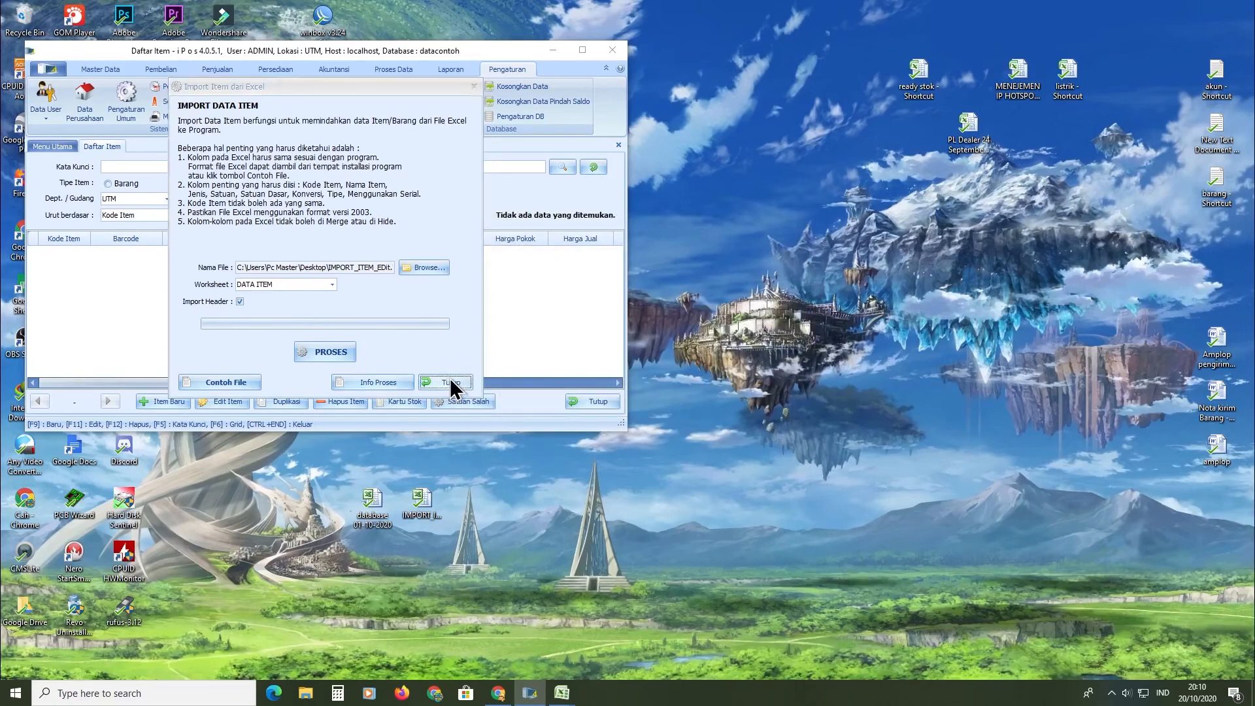
click(85, 105)
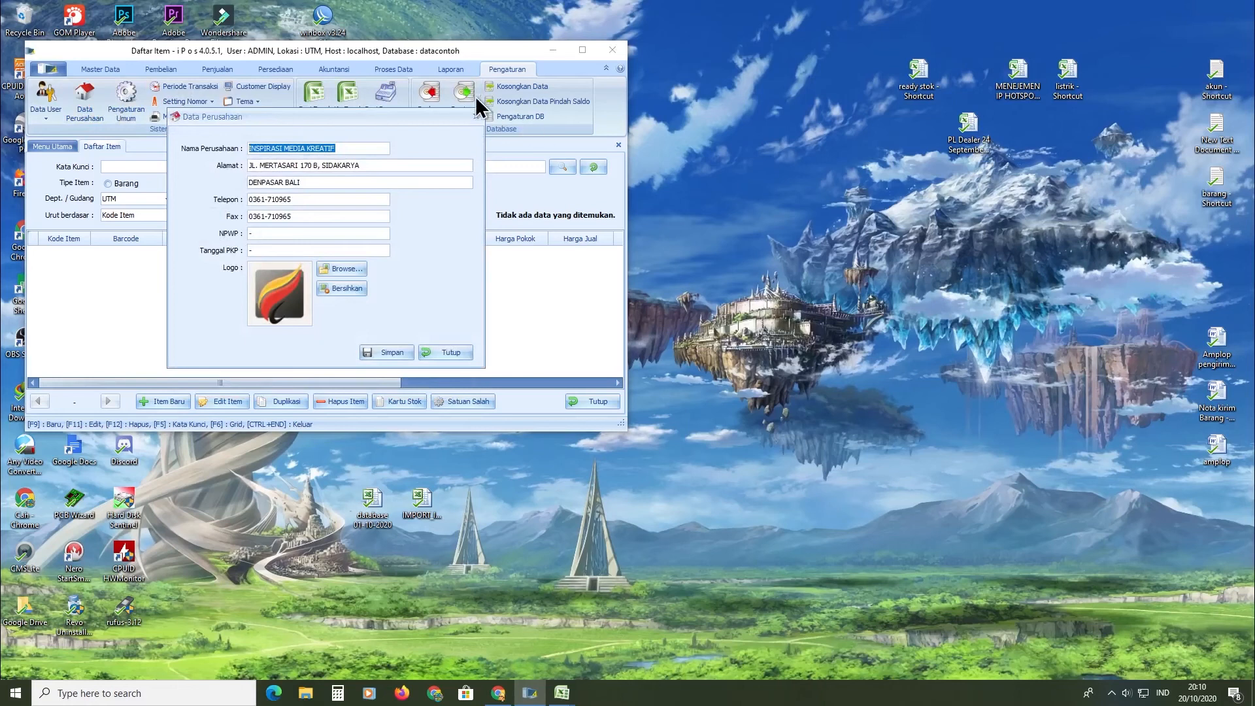
key(Escape)
click(91, 70)
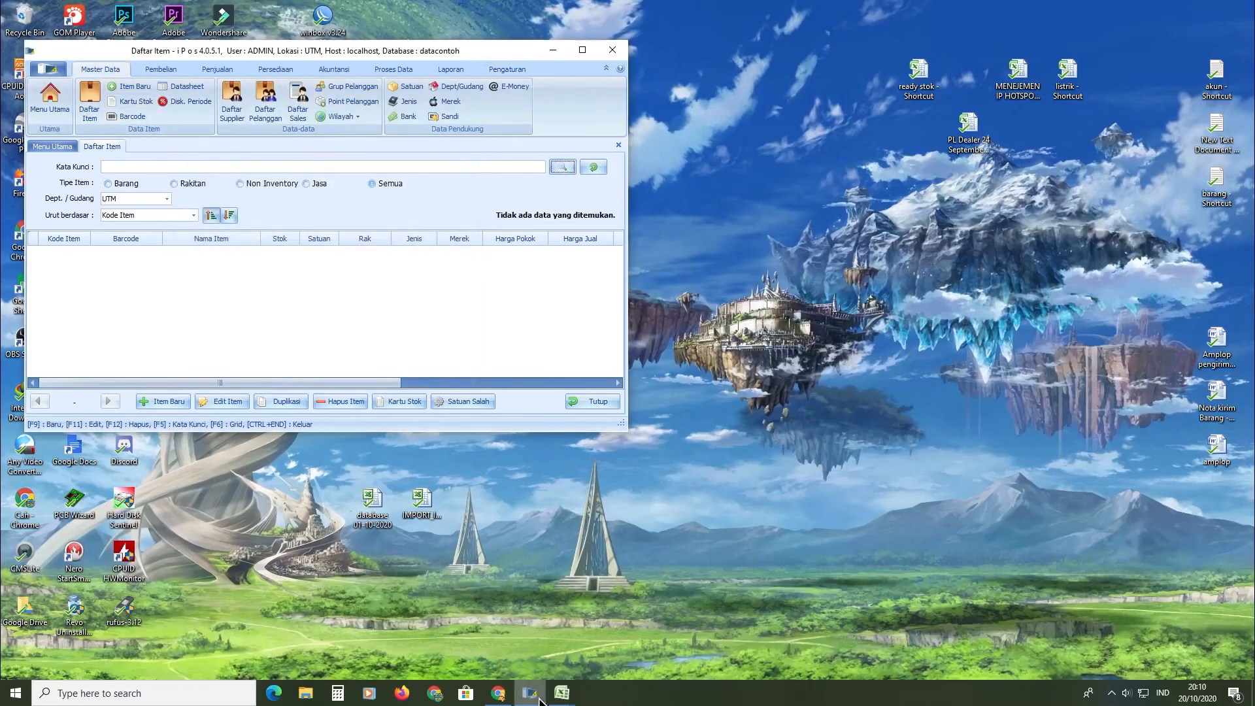
Switch to Excel, dismiss the file-availability notice without opening the file for editing, and minimize the Excel and iPos windows.
click(562, 693)
click(672, 612)
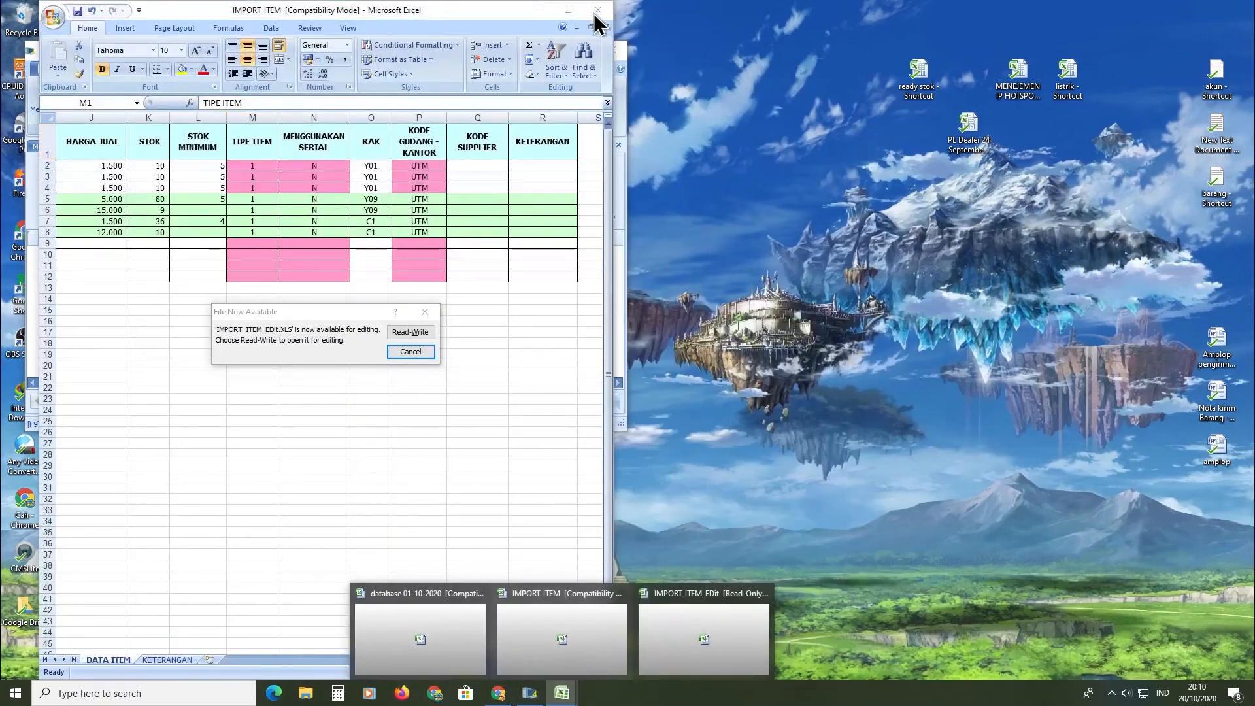
click(411, 352)
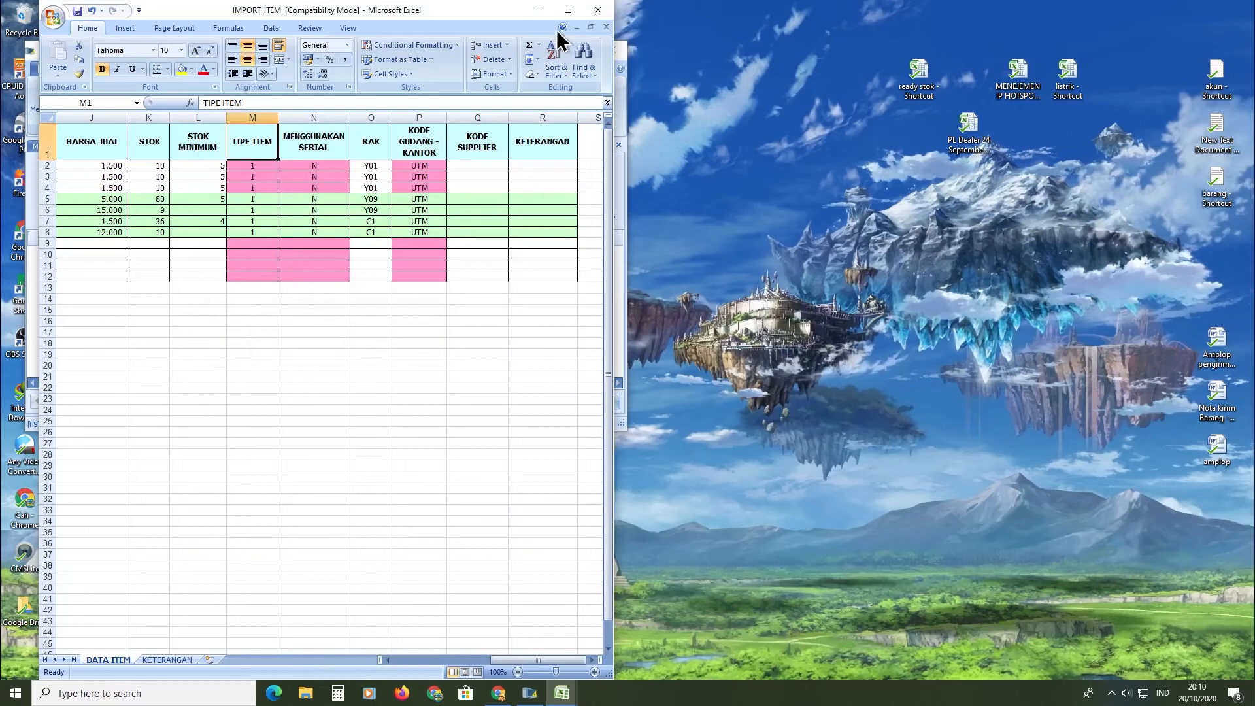
click(538, 9)
click(553, 50)
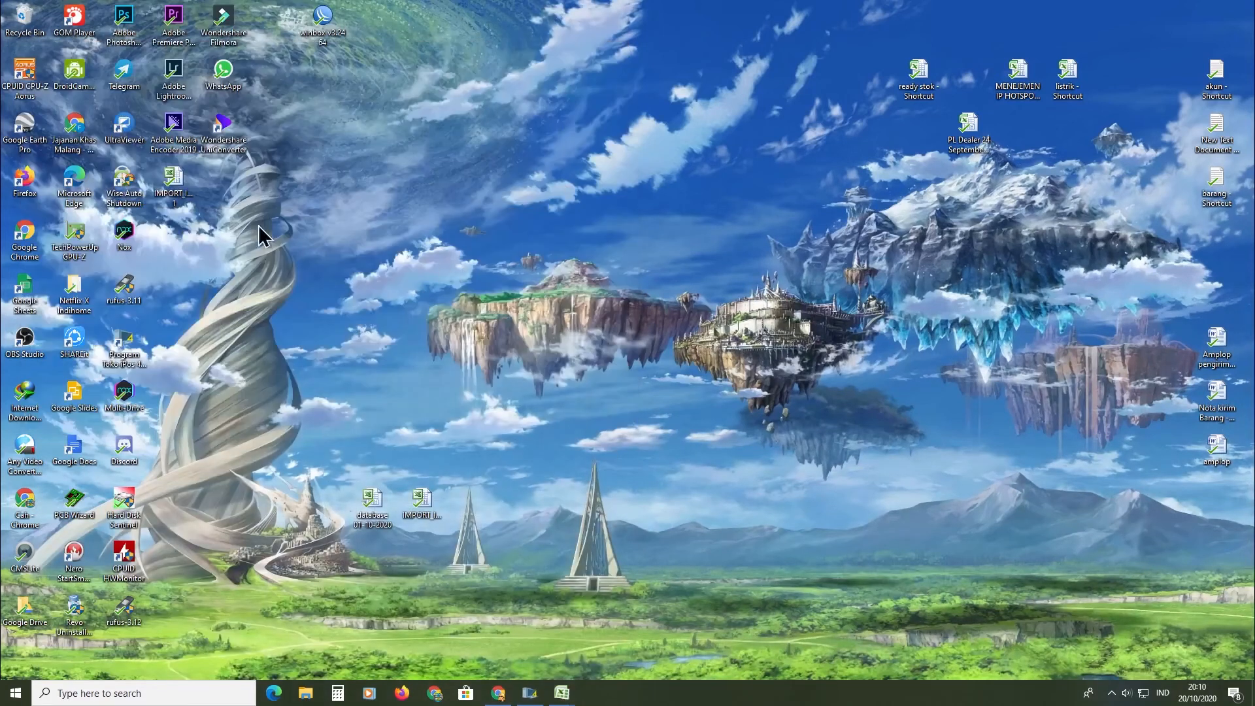
Start the newer Excel version, open the Desktop workbook IMPORT_ITEM_EDit in it and maximize the window.
click(16, 693)
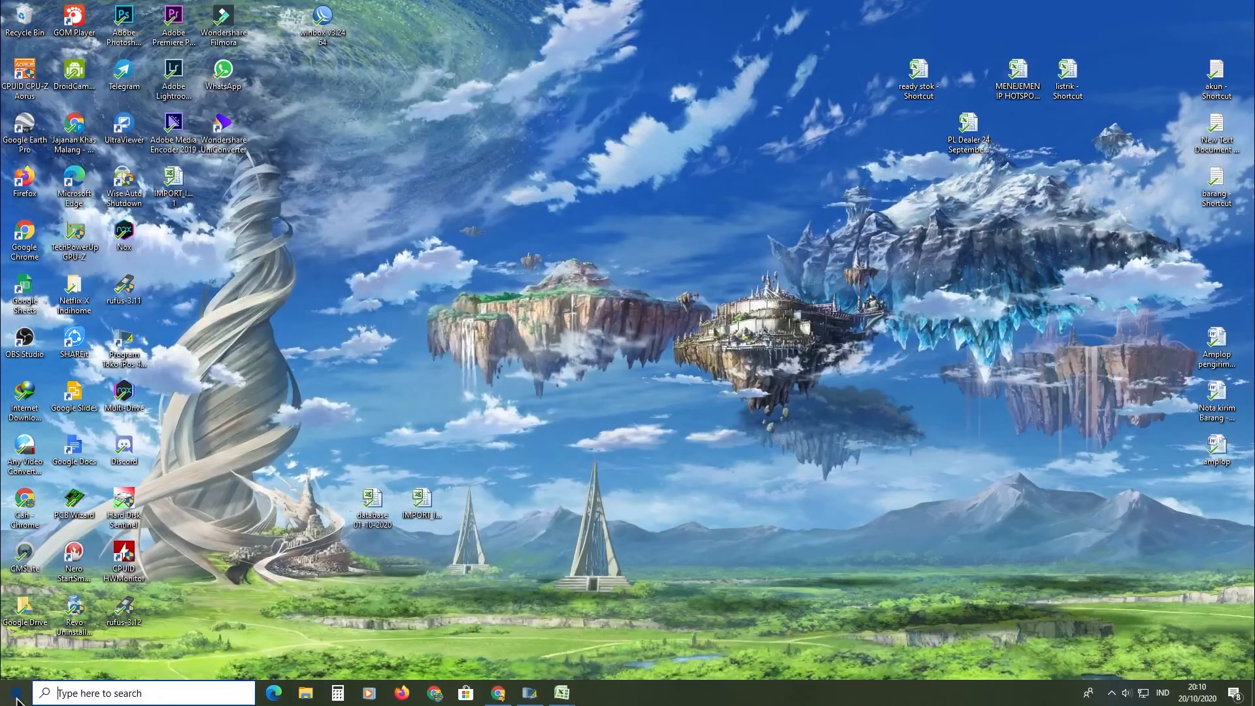
click(330, 336)
click(394, 400)
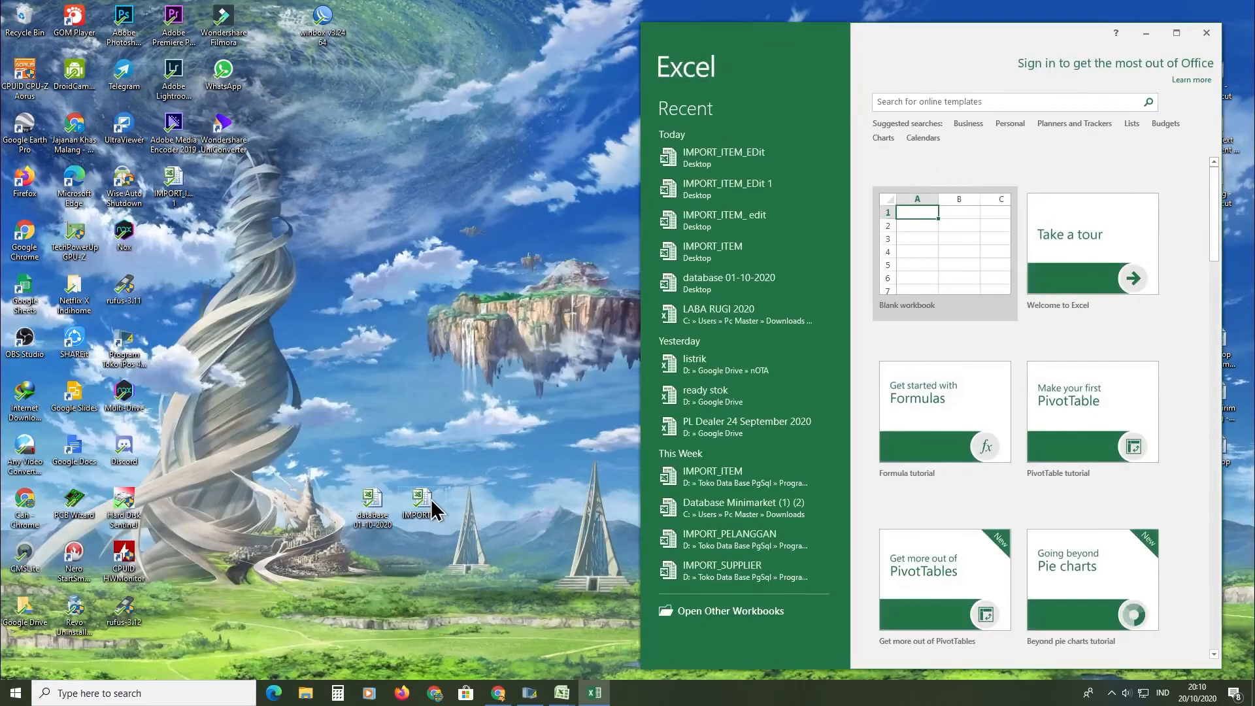
click(433, 509)
drag(426, 501, 928, 277)
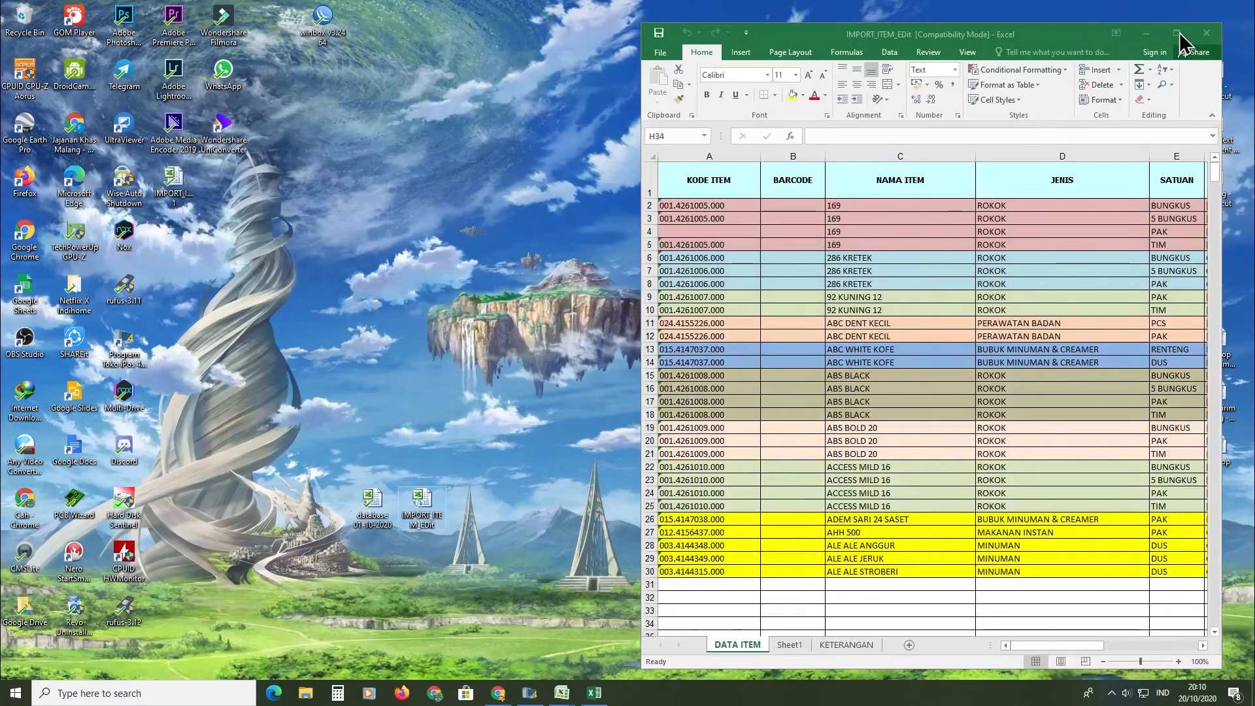
click(1178, 36)
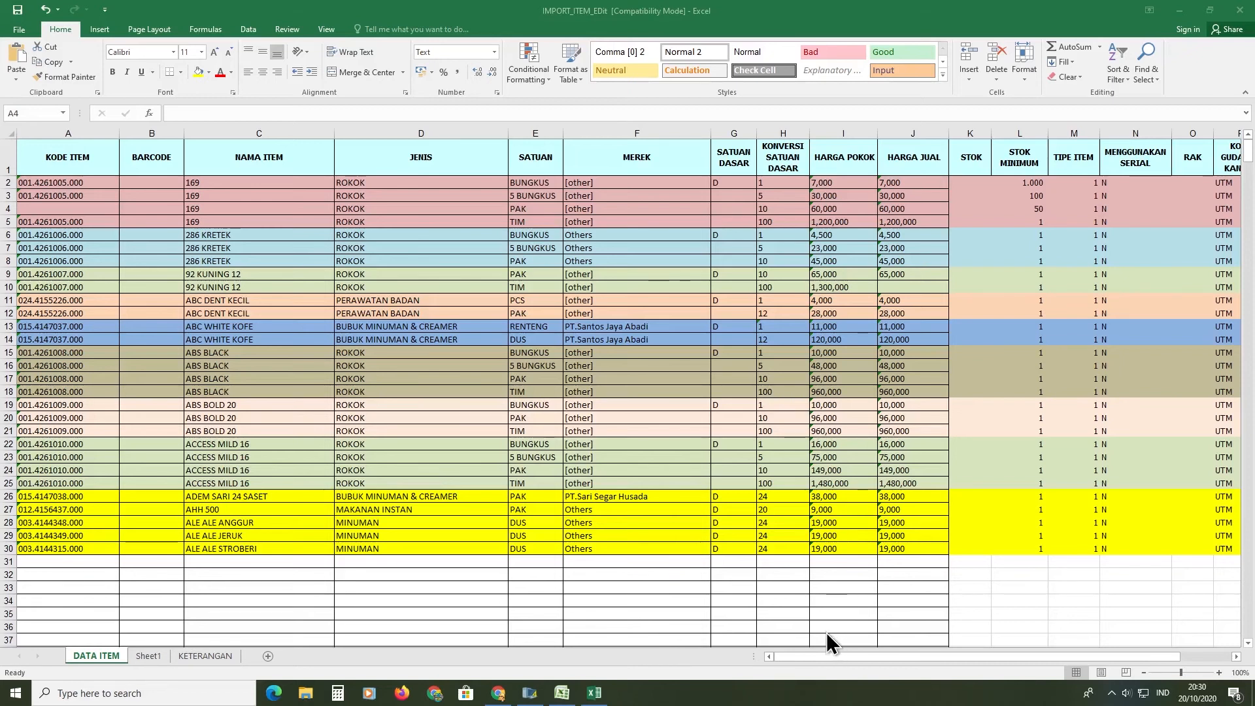
Fill the empty KODE ITEM cell A4 with the code 001.4261005.000 copied from the row above.
click(89, 204)
key(Up)
key(Down)
key(Up)
key(ctrl+c)
key(Down)
key(ctrl+v)
drag(628, 234, 628, 224)
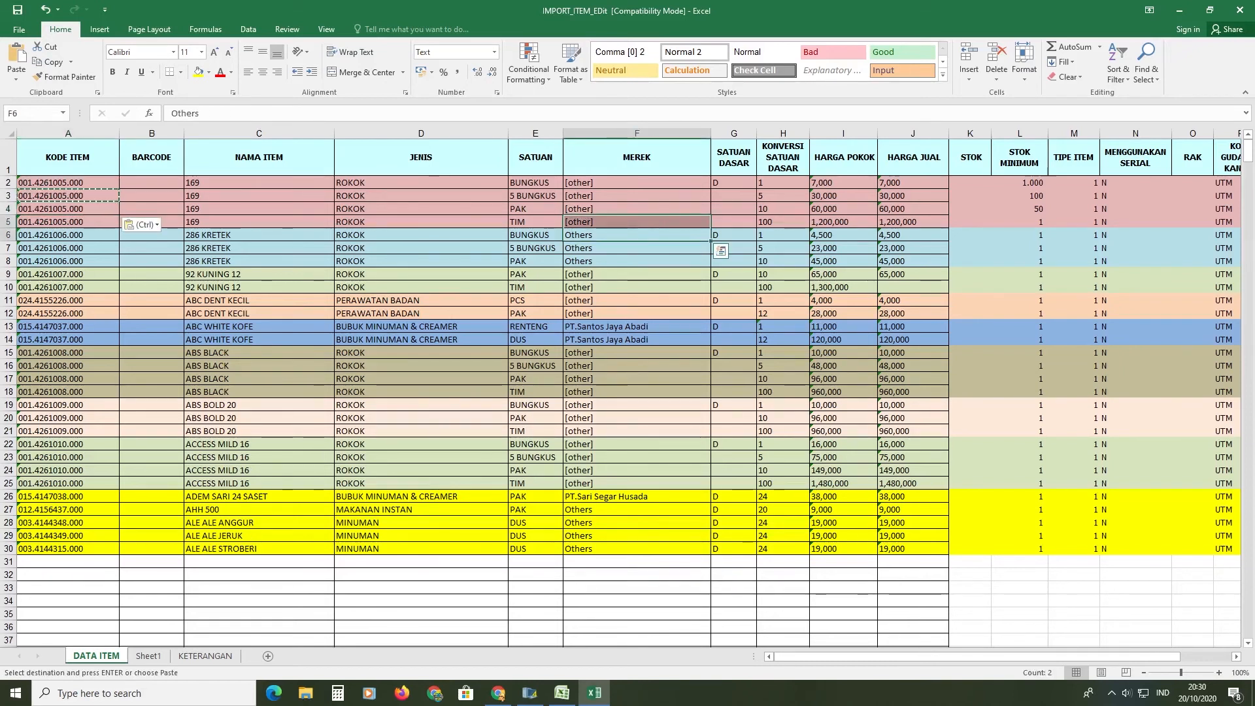
click(782, 196)
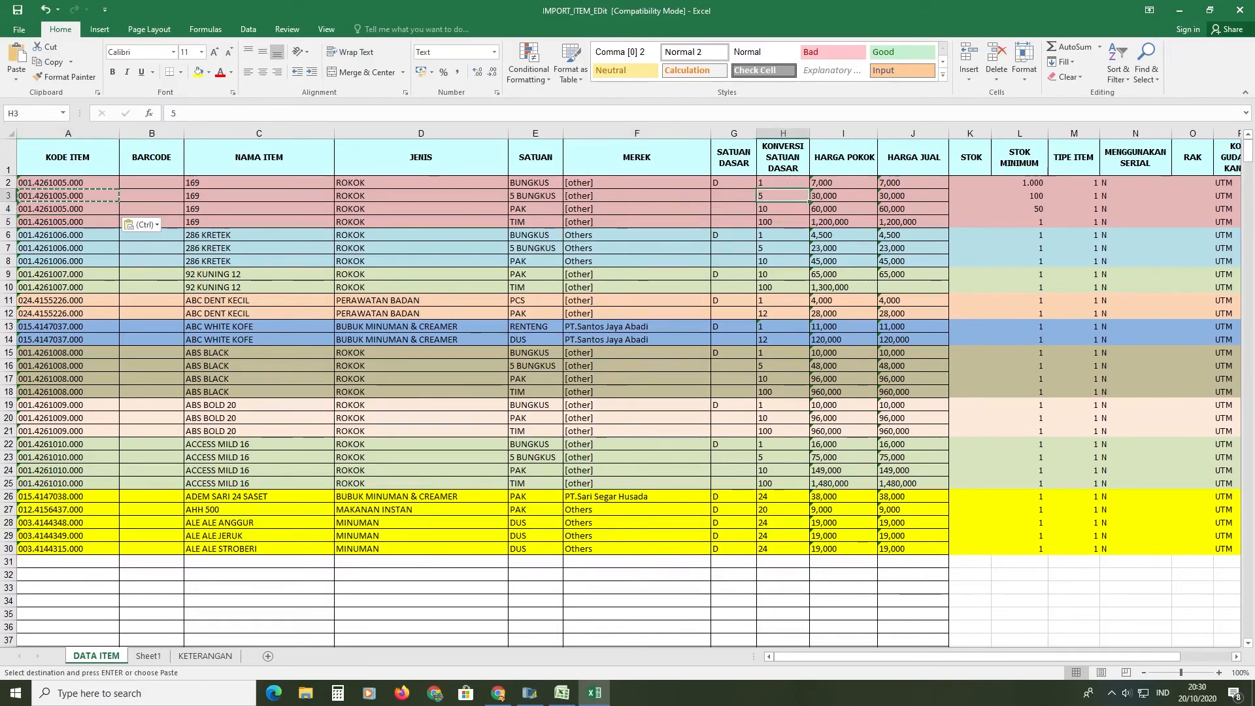
click(843, 183)
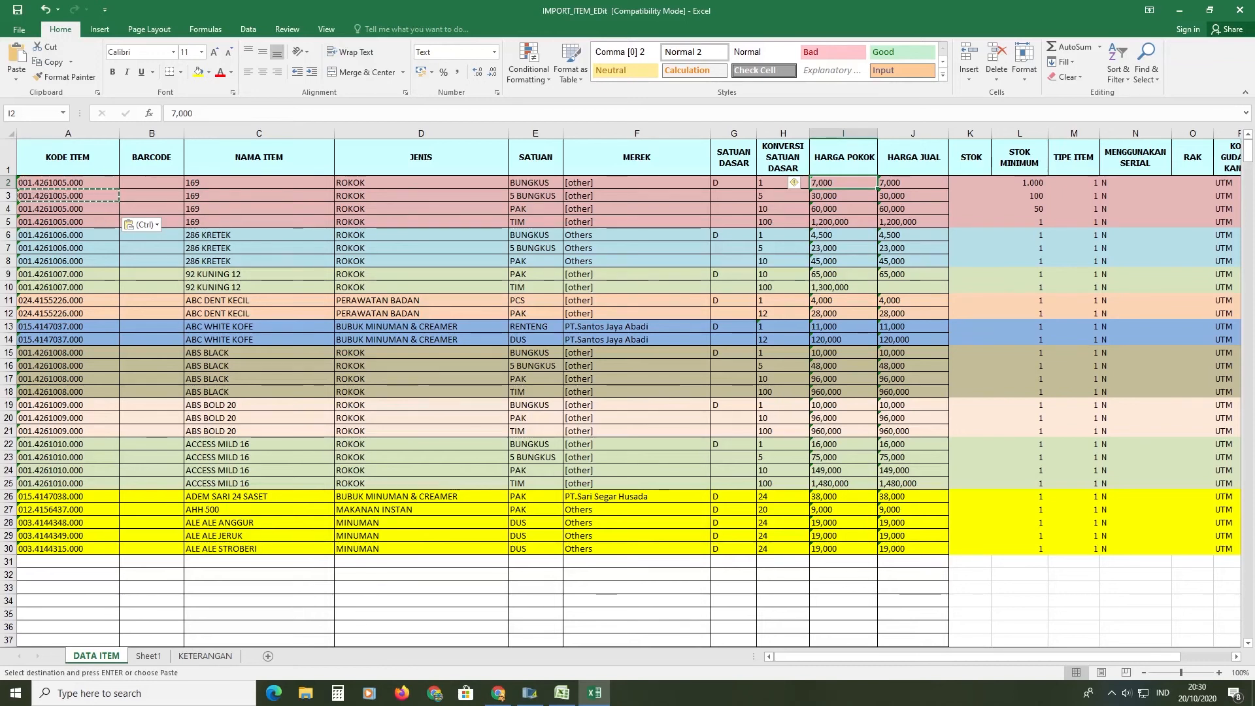
drag(877, 185, 879, 189)
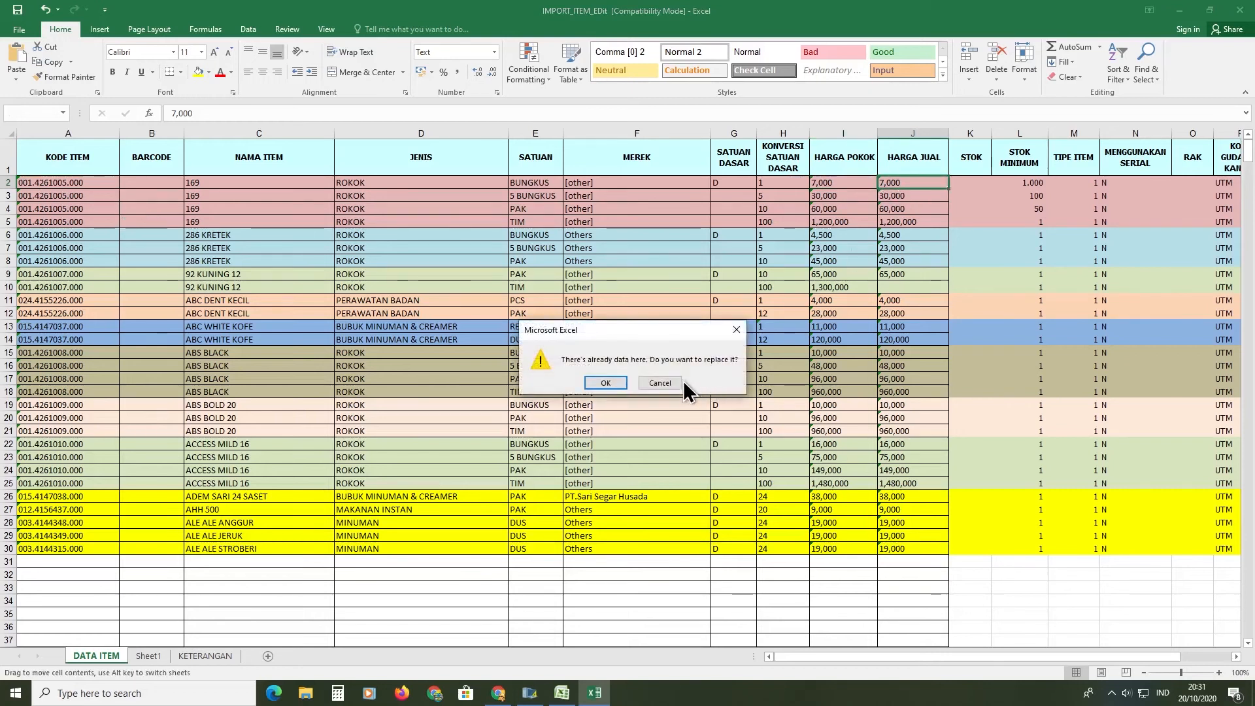
click(680, 382)
Select the HARGA POKOK and HARGA JUAL values I2:J30 on DATA ITEM and clear the old values in Sheet1's range B3:B31.
drag(844, 183, 913, 549)
key(ctrl+c)
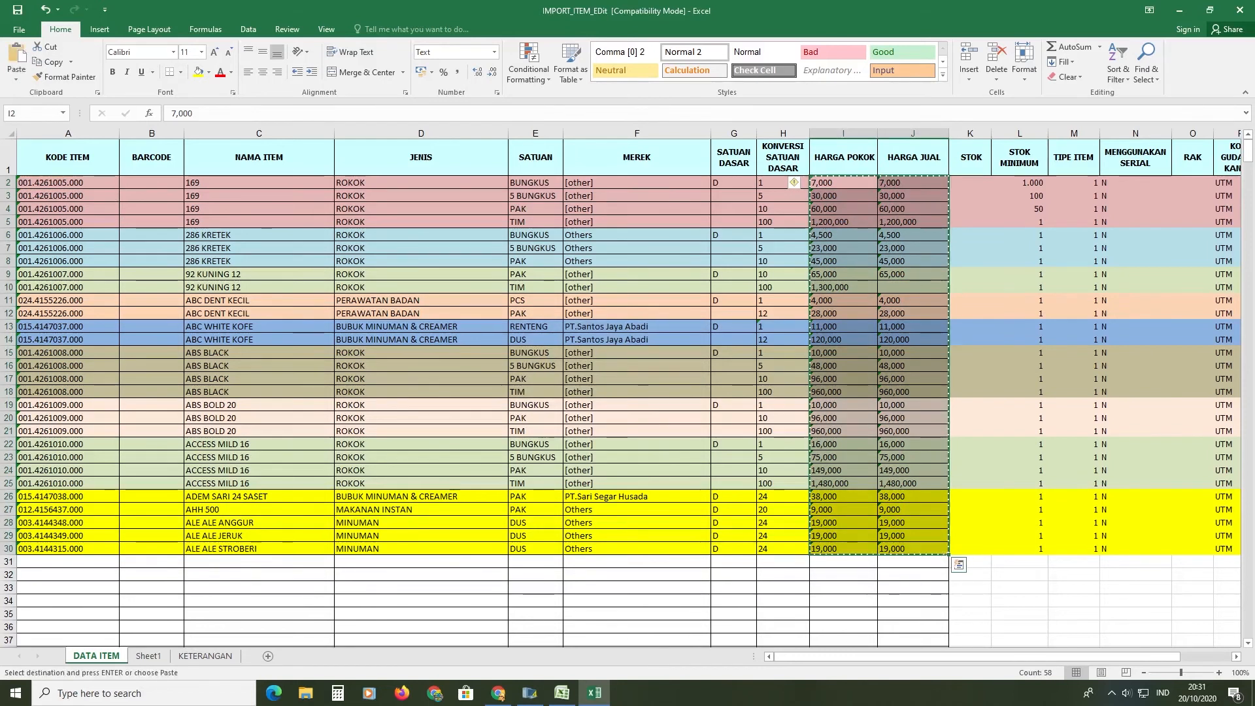
click(149, 655)
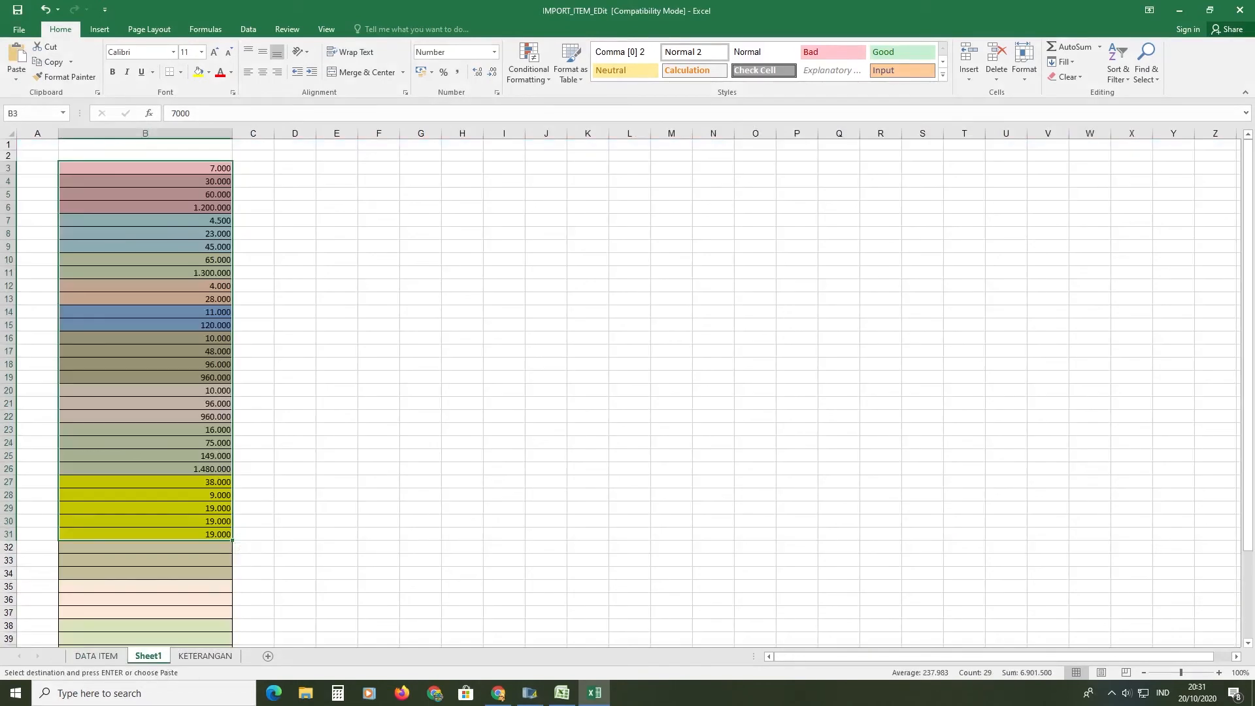
key(Delete)
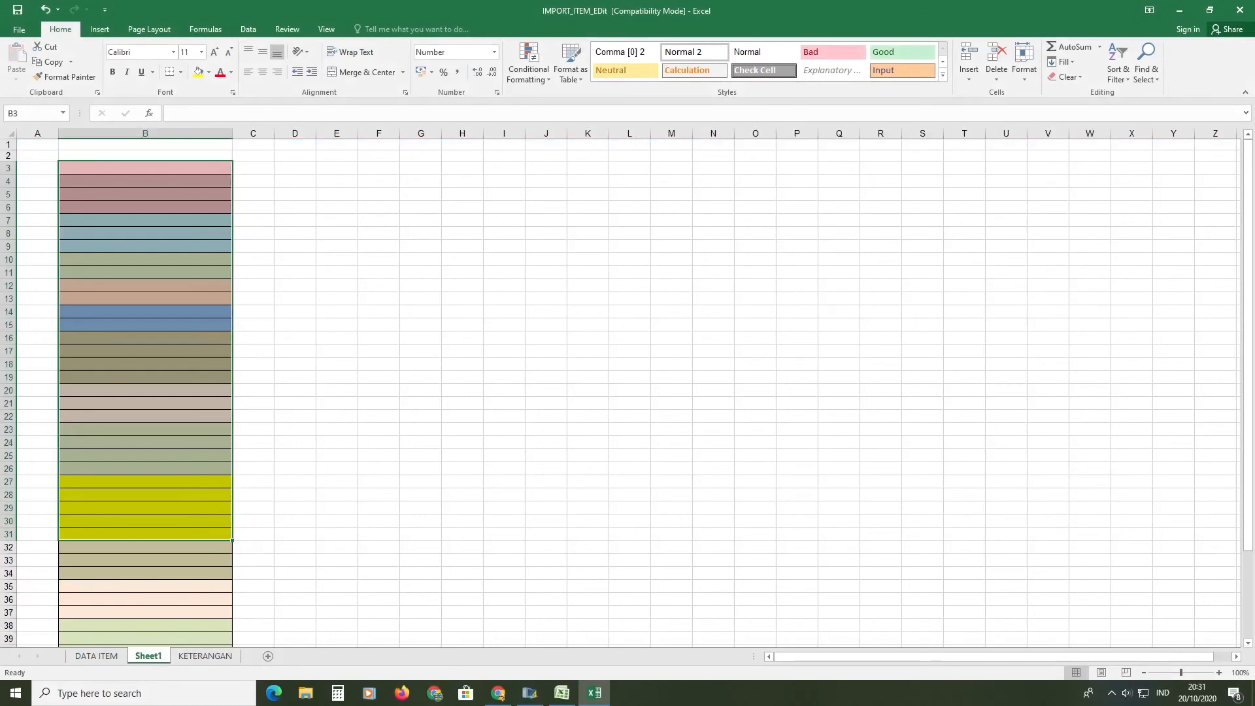
click(253, 207)
Copy the selected HARGA POKOK and HARGA JUAL values from DATA ITEM into Sheet1 starting at cell B3.
click(145, 168)
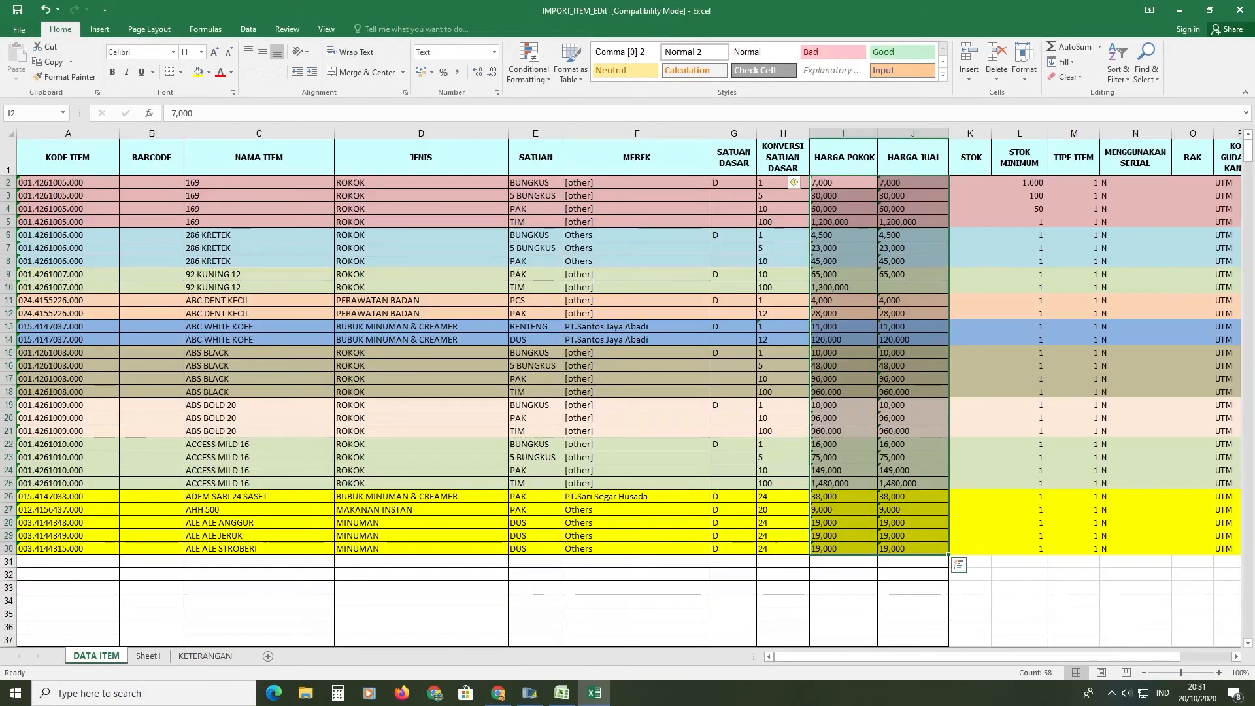
click(96, 656)
key(ctrl+c)
click(148, 656)
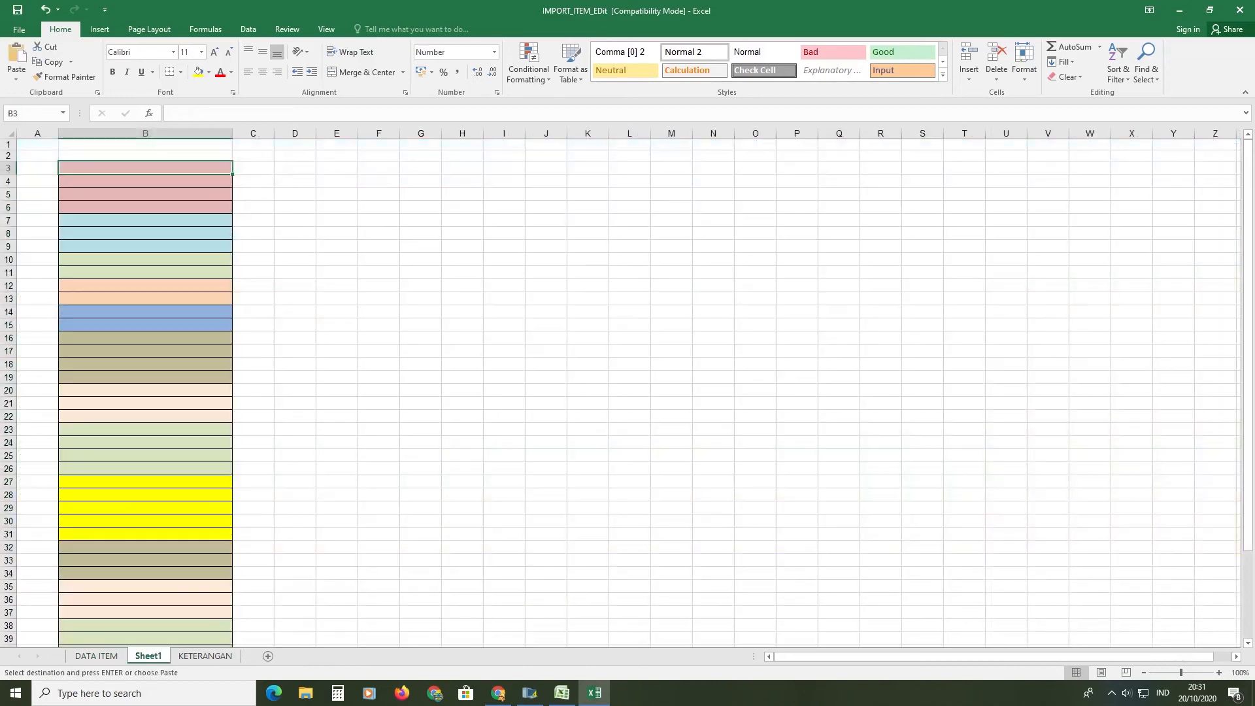
key(ctrl+v)
click(420, 299)
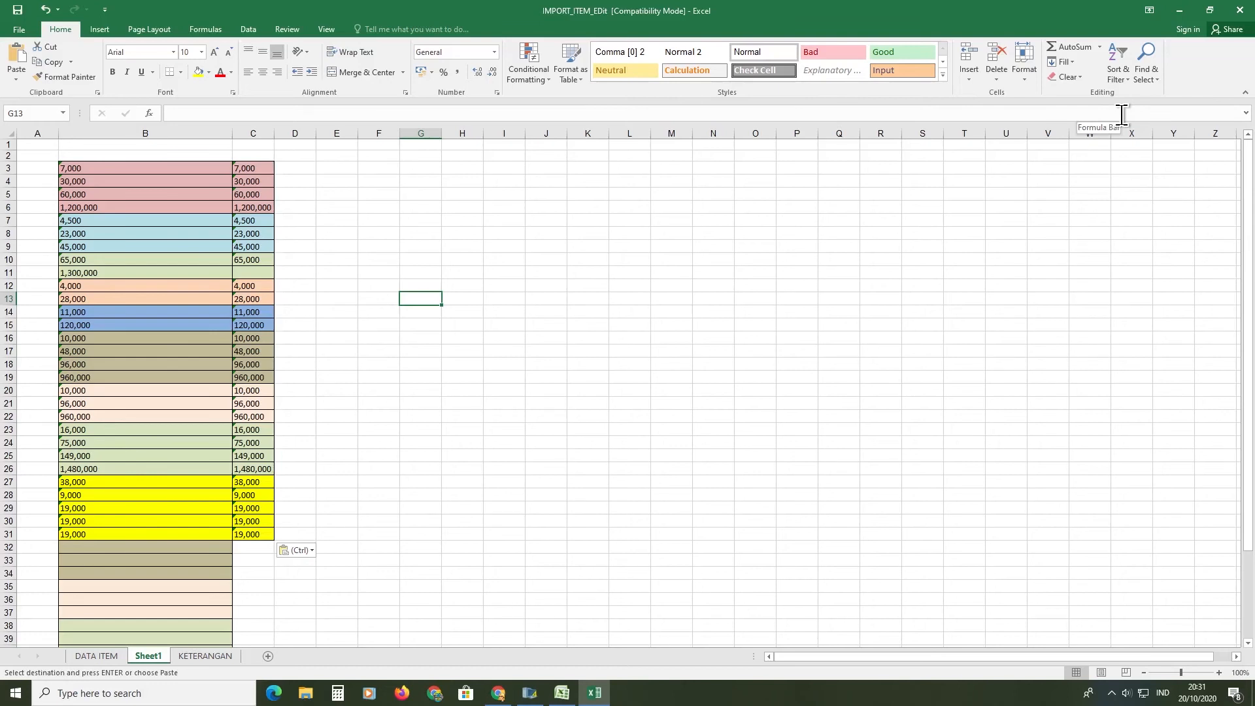
Replace every comma with a period in the copied prices on Sheet1.
click(1145, 81)
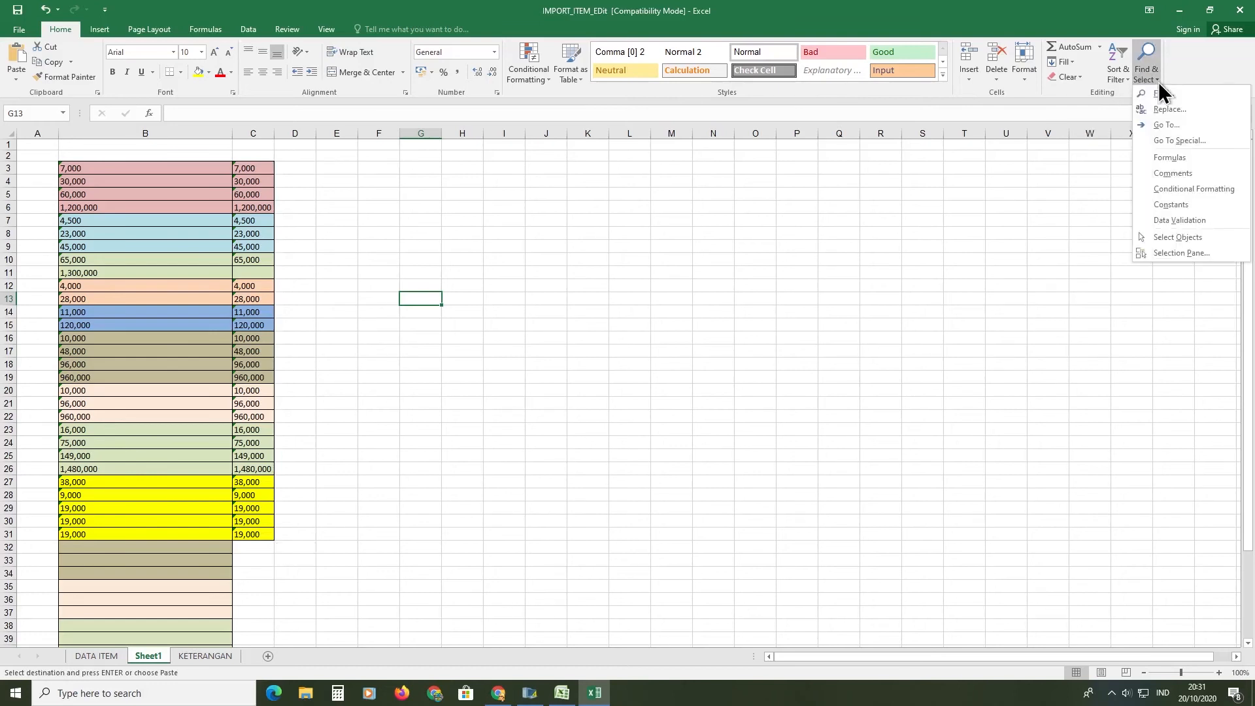
click(1170, 115)
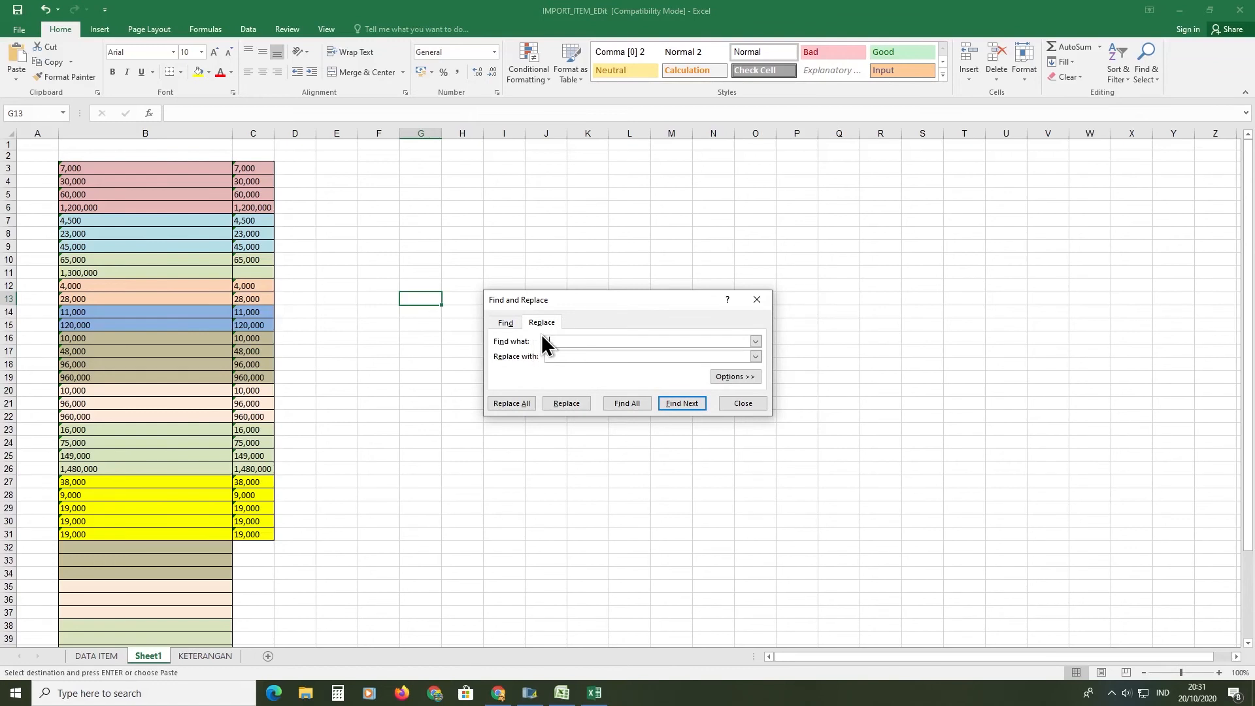
text(,)
click(524, 403)
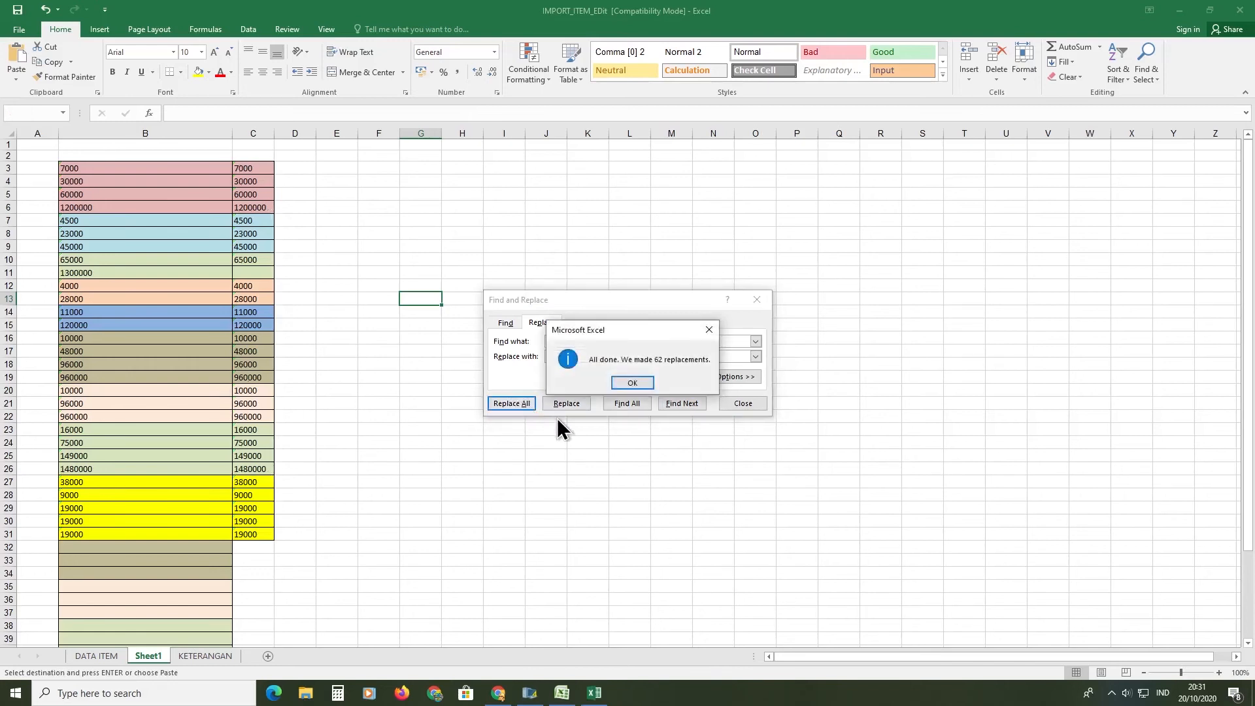
click(646, 383)
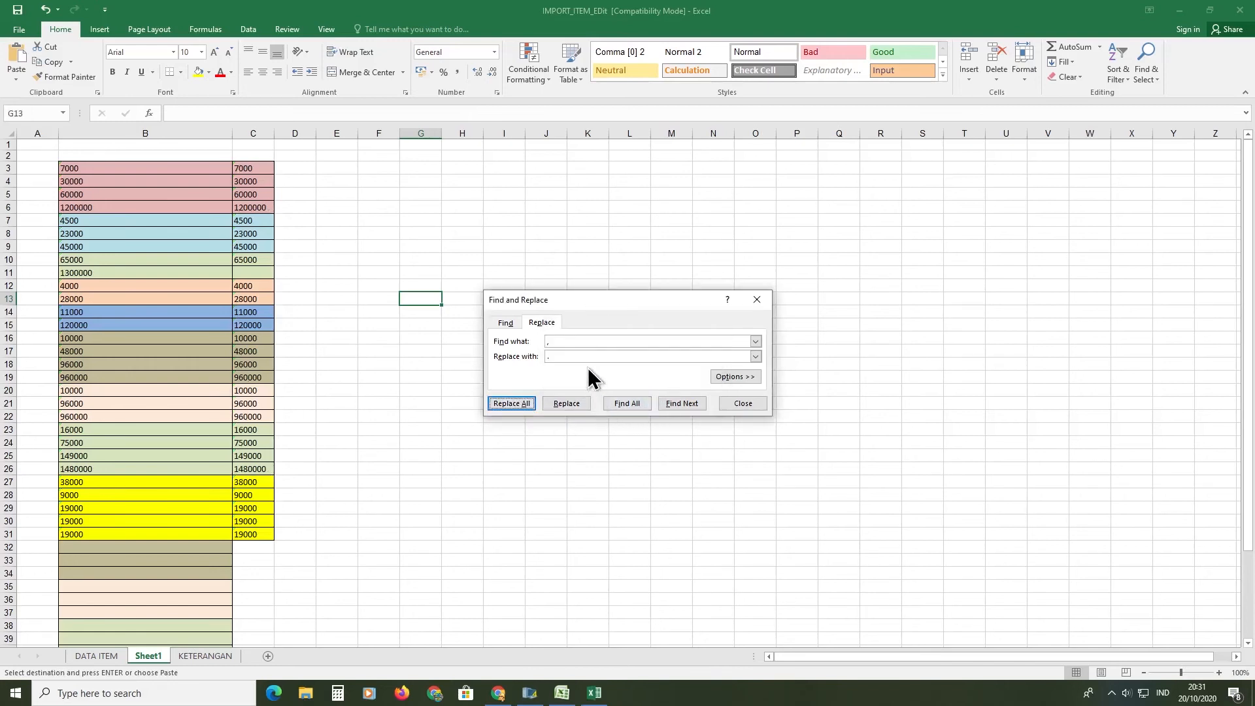
drag(528, 358, 497, 354)
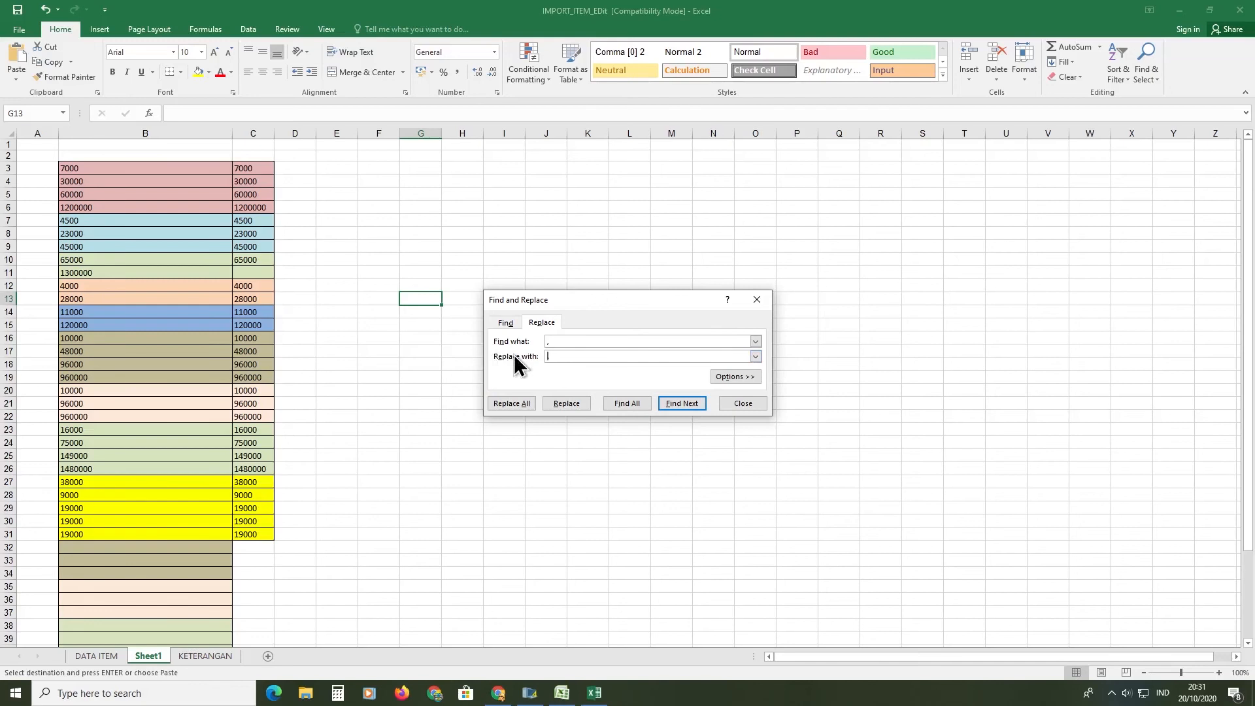
click(513, 402)
click(628, 386)
Format the prices in B3:C31 of Sheet1 as Currency.
click(252, 259)
drag(145, 168, 253, 534)
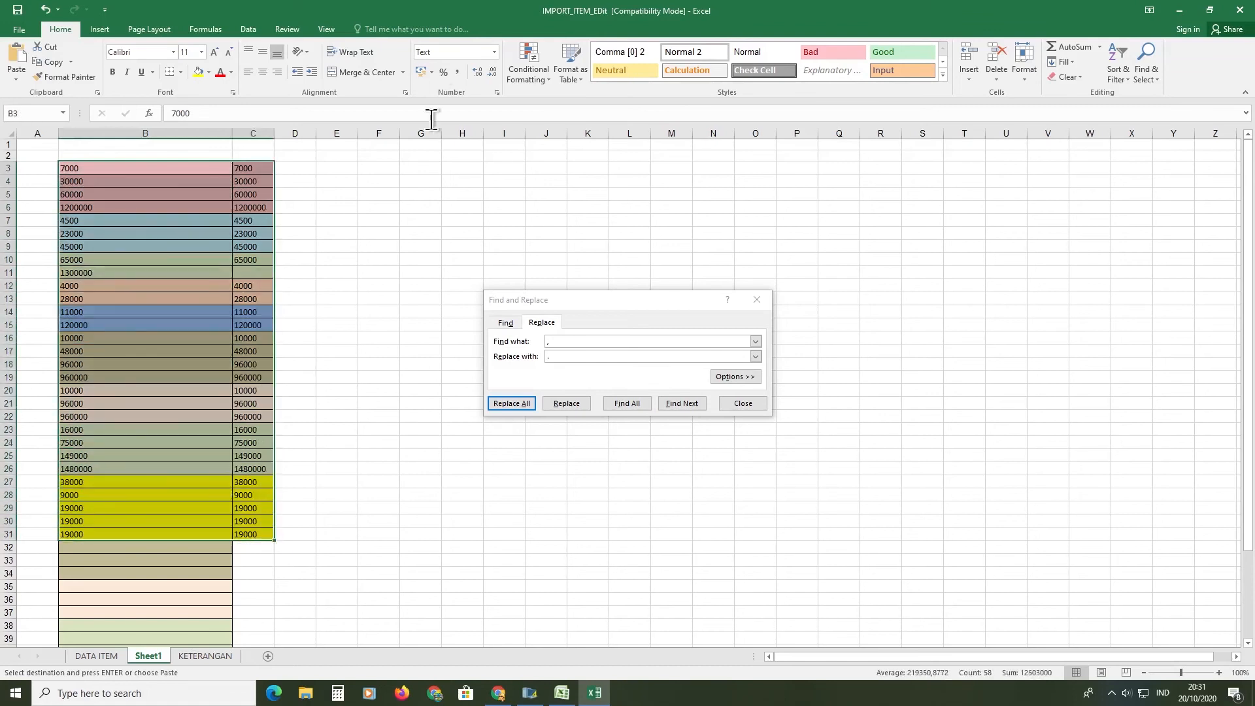
click(494, 52)
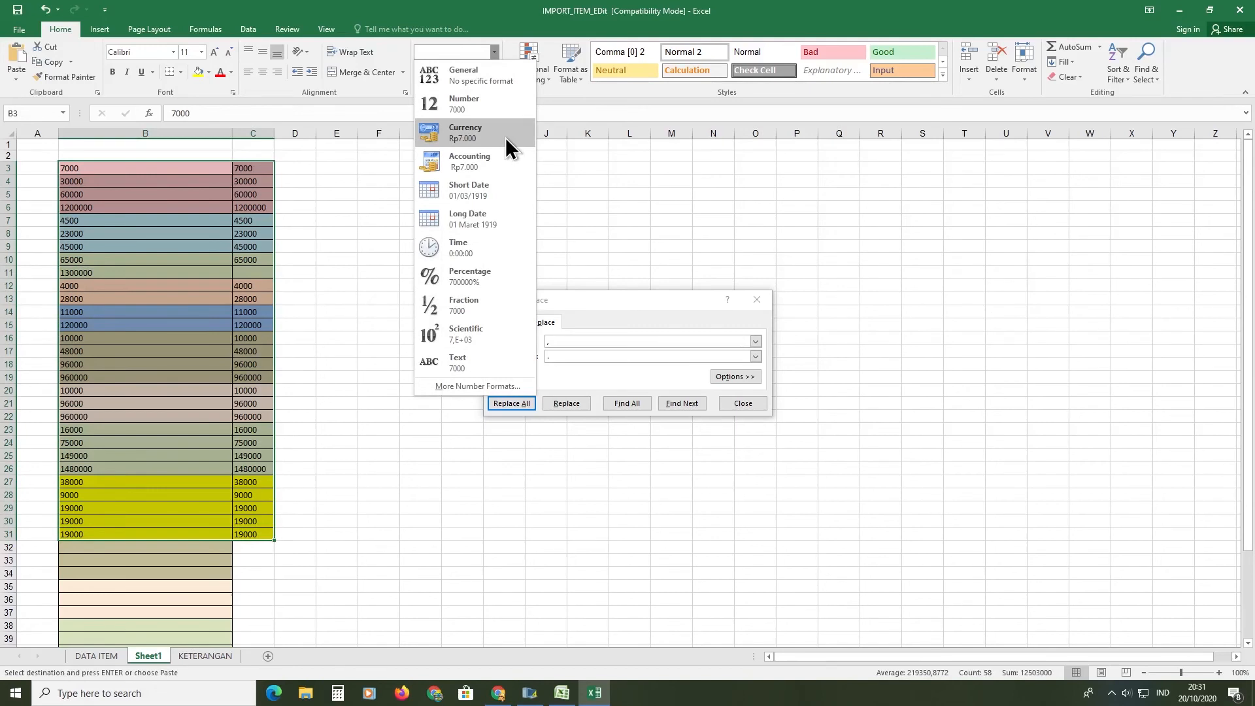
click(505, 137)
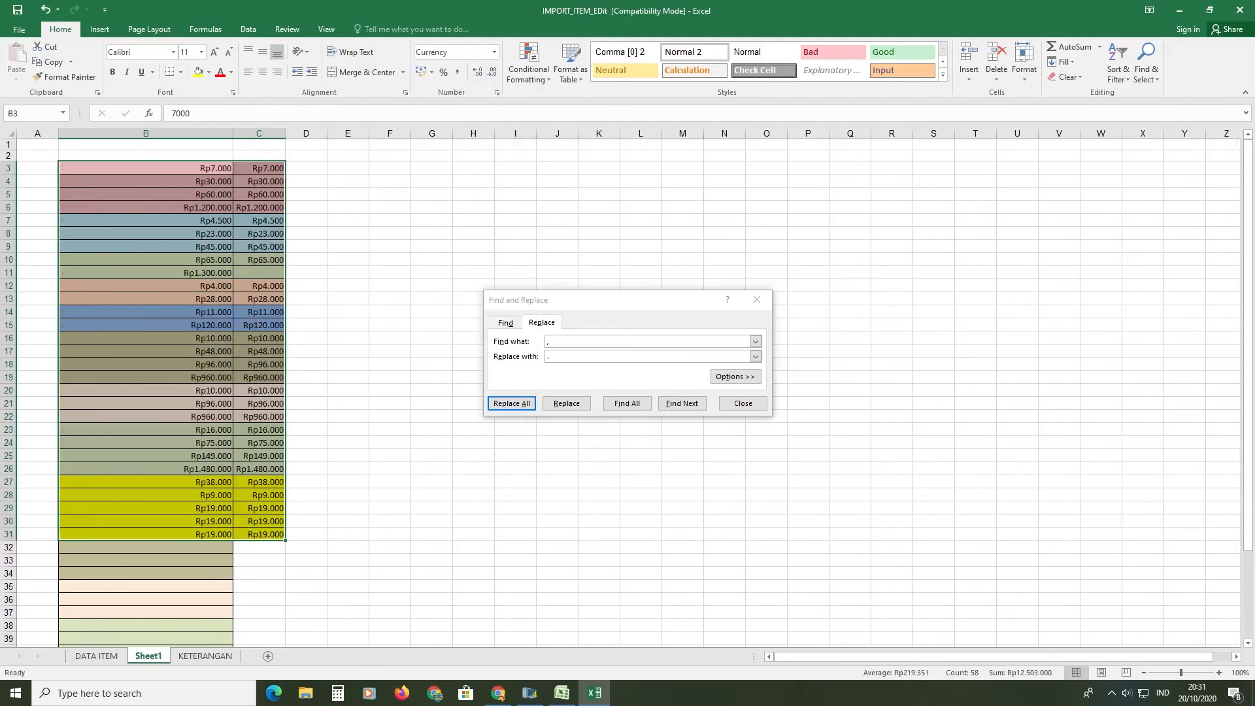
click(495, 52)
click(409, 390)
click(145, 182)
click(306, 273)
click(259, 273)
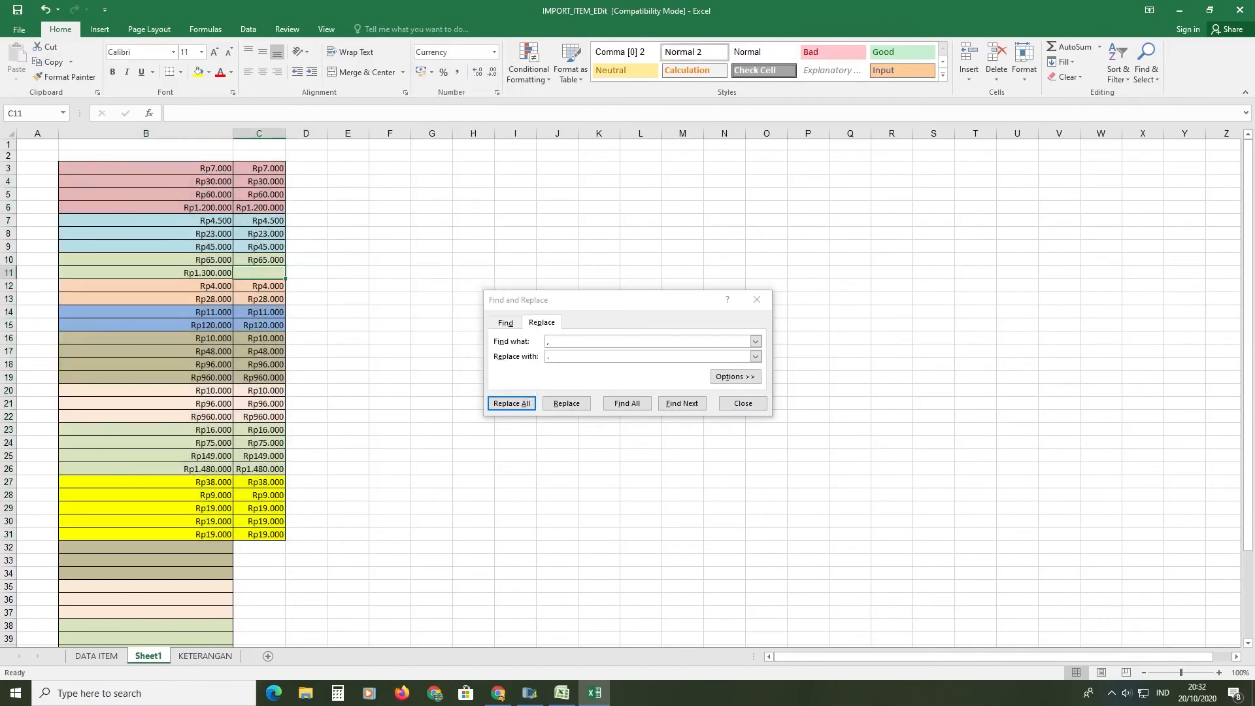
Copy the formatted prices B3:C31 back over the DATA ITEM prices starting at cell I2, and close Find and Replace.
click(146, 273)
drag(145, 168, 262, 534)
key(ctrl+c)
click(96, 656)
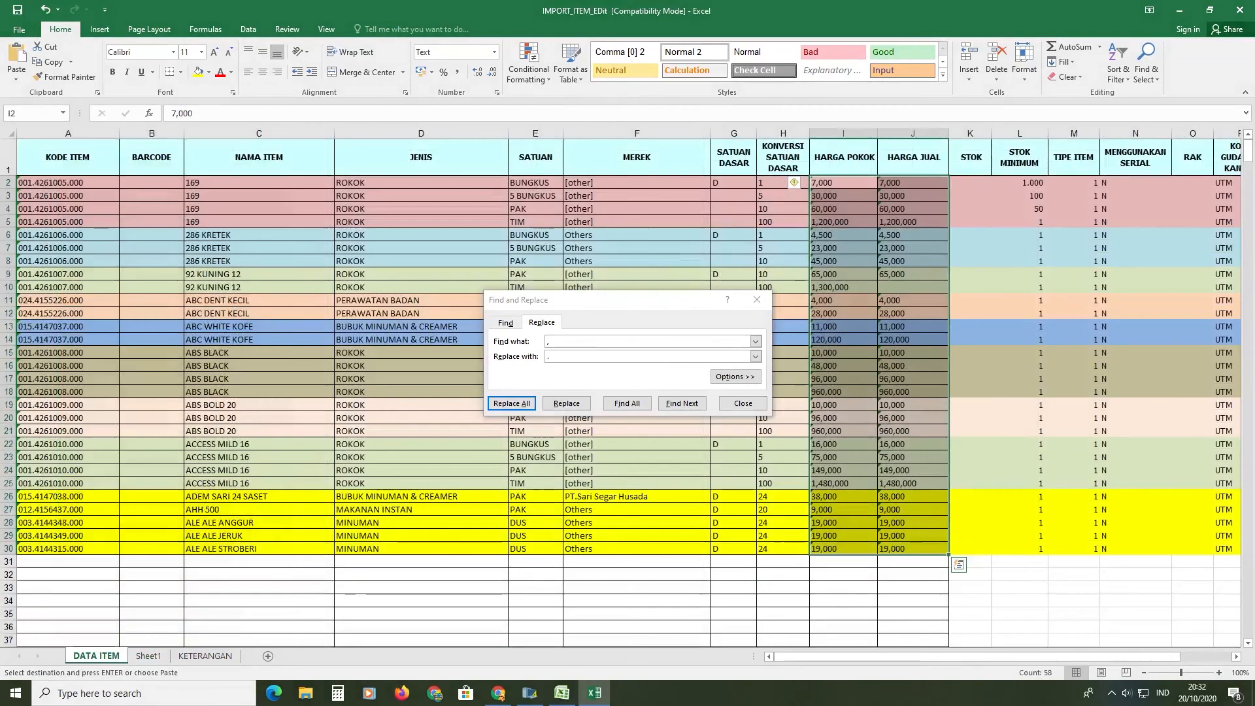
click(843, 183)
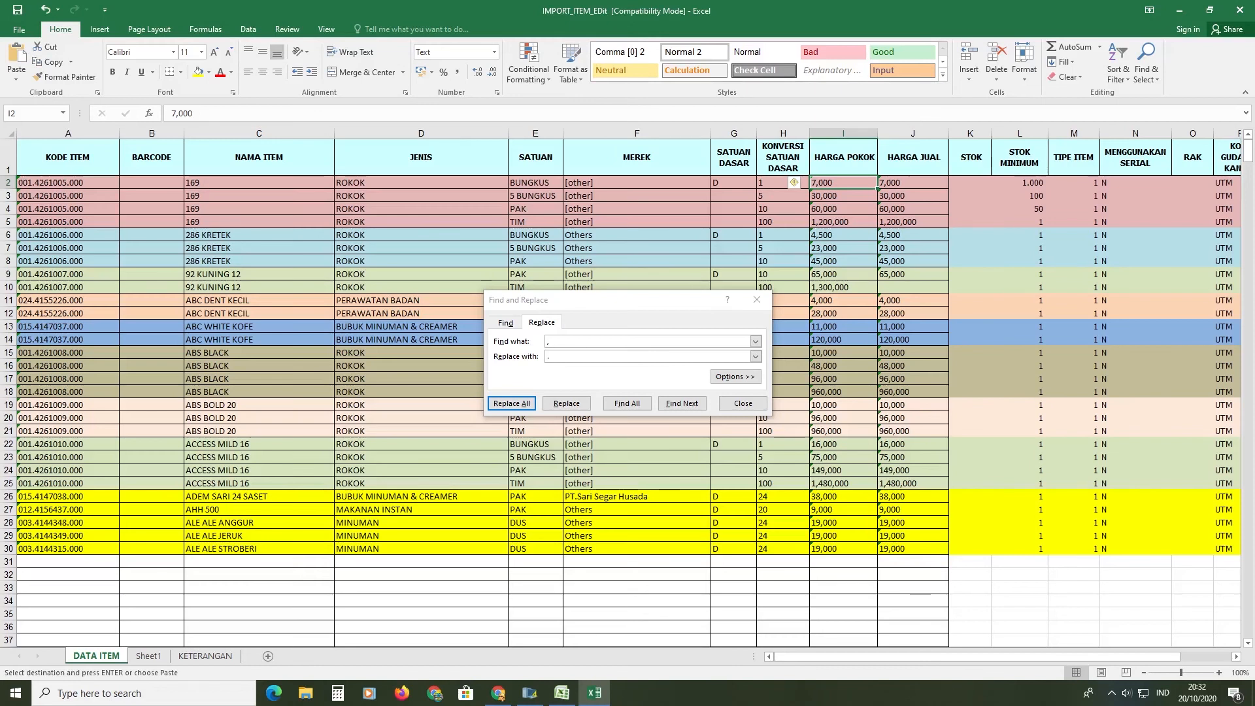
key(ctrl+v)
click(970, 301)
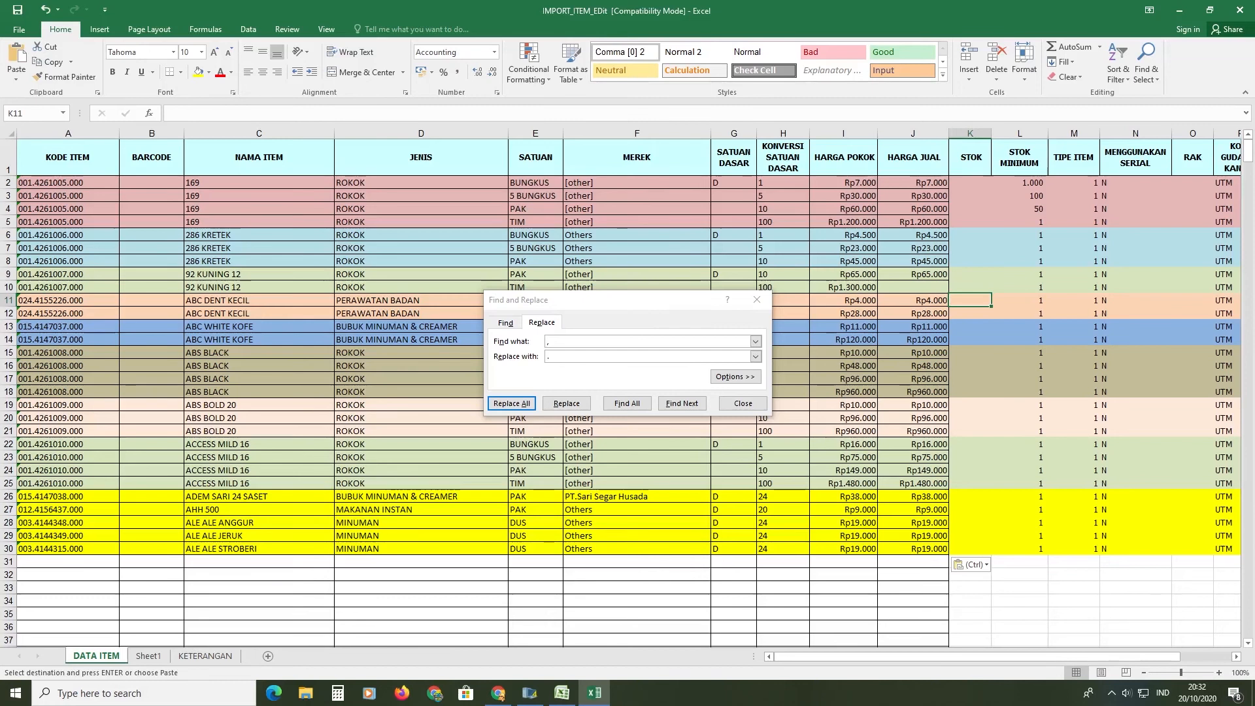
click(759, 300)
Open the replace function on the DATA ITEM sheet and enter the MEREK text [other] as the search text.
click(637, 183)
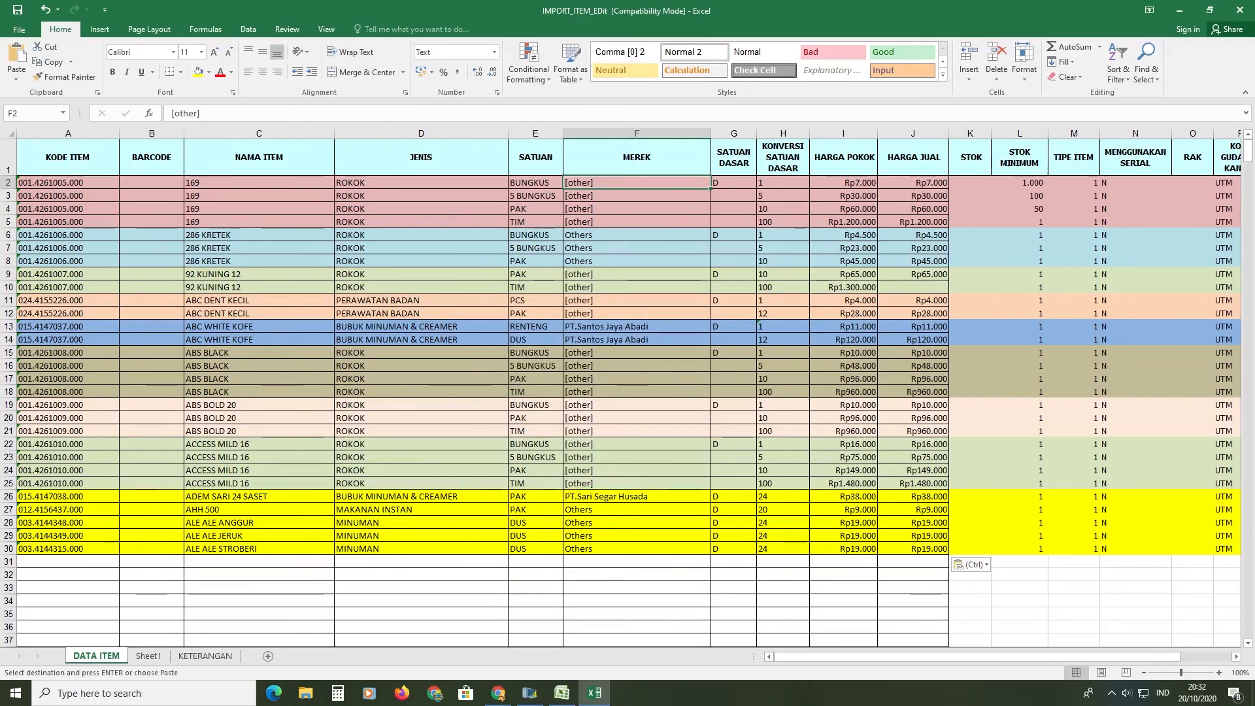
double_click(600, 184)
drag(599, 184, 566, 184)
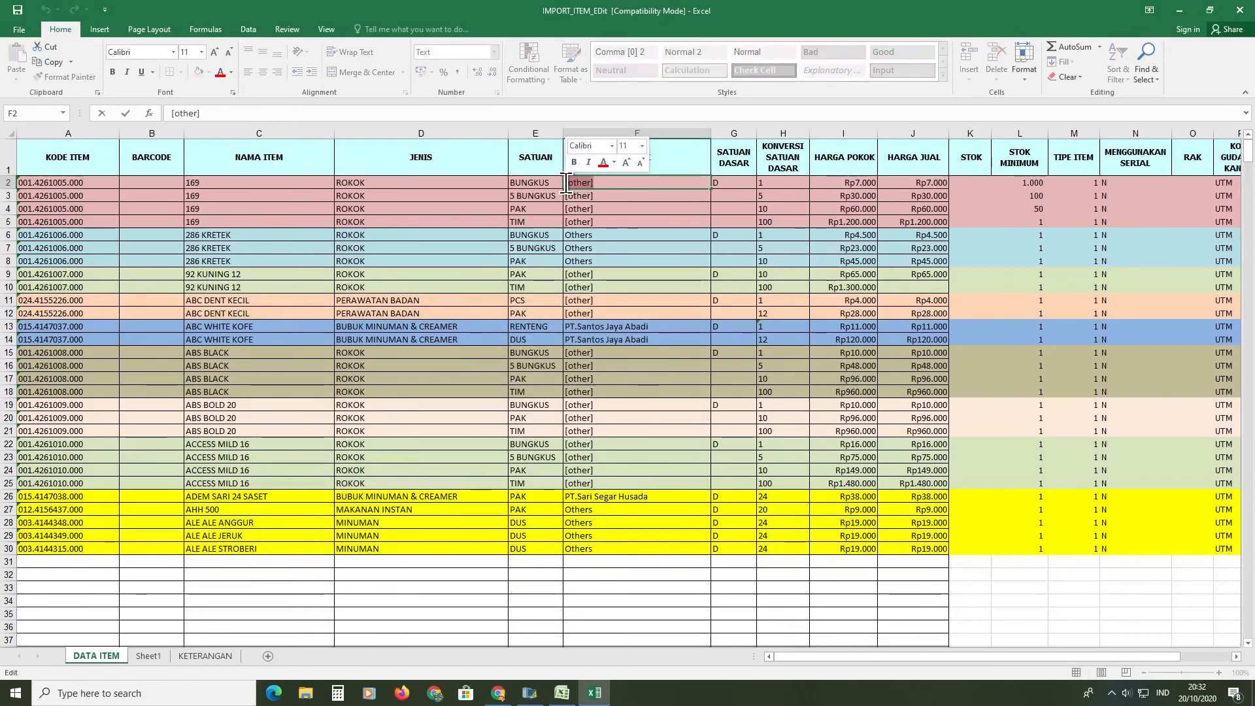
click(590, 195)
double_click(591, 185)
drag(591, 186, 569, 182)
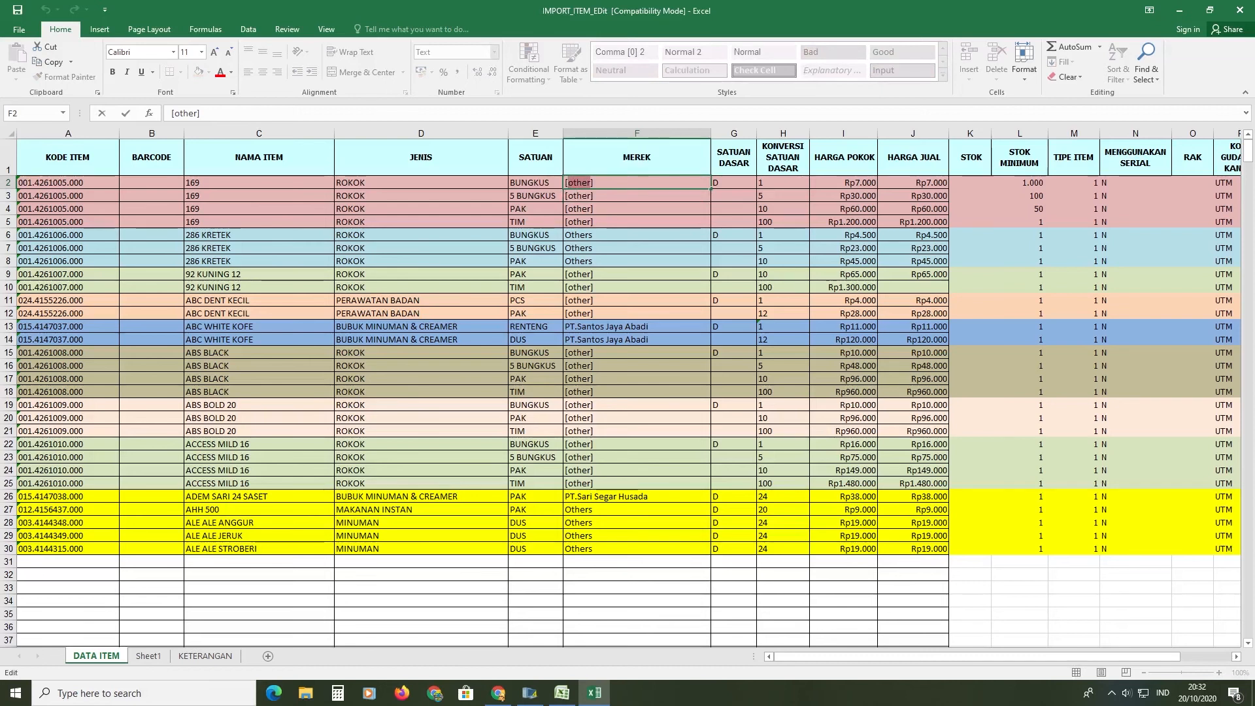
click(1148, 77)
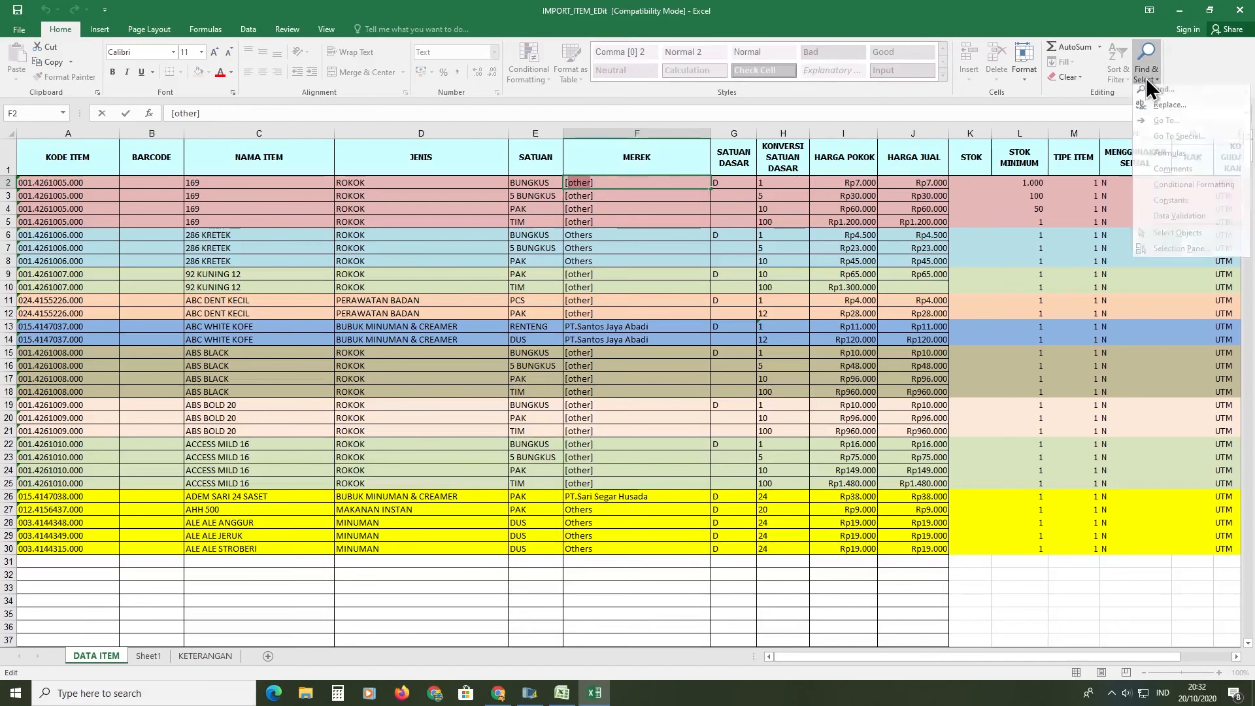
click(1178, 110)
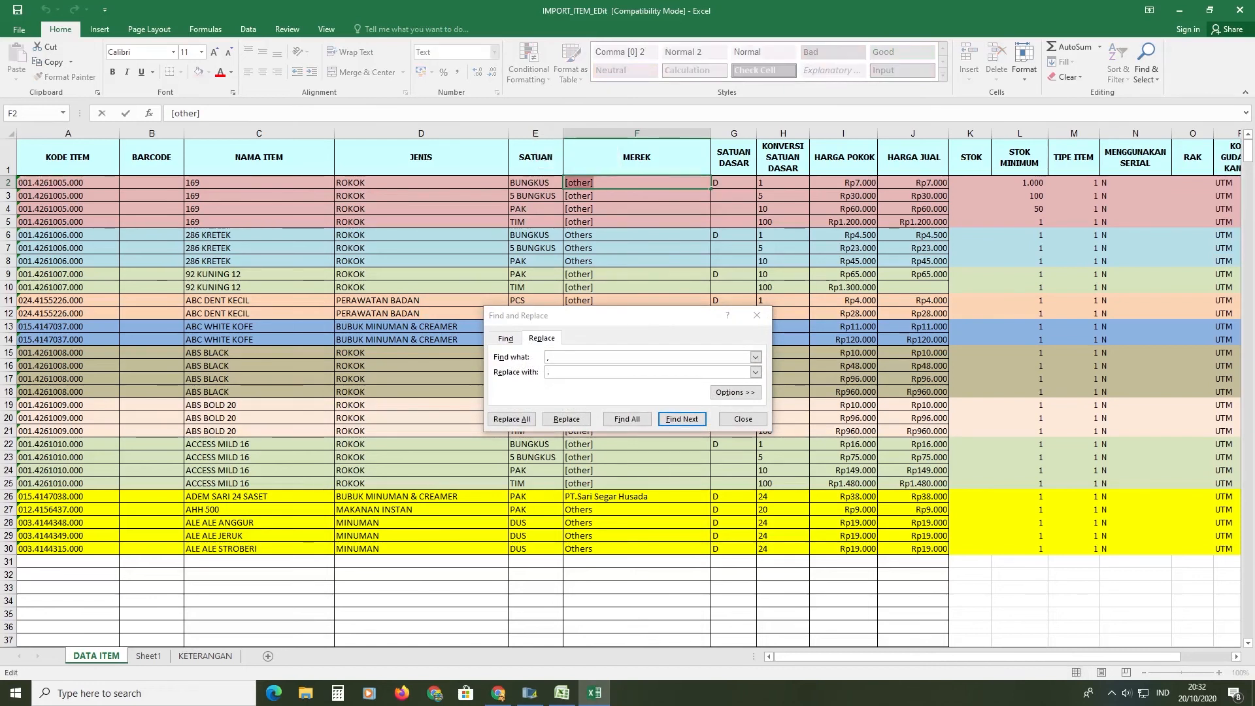
key(ctrl+v)
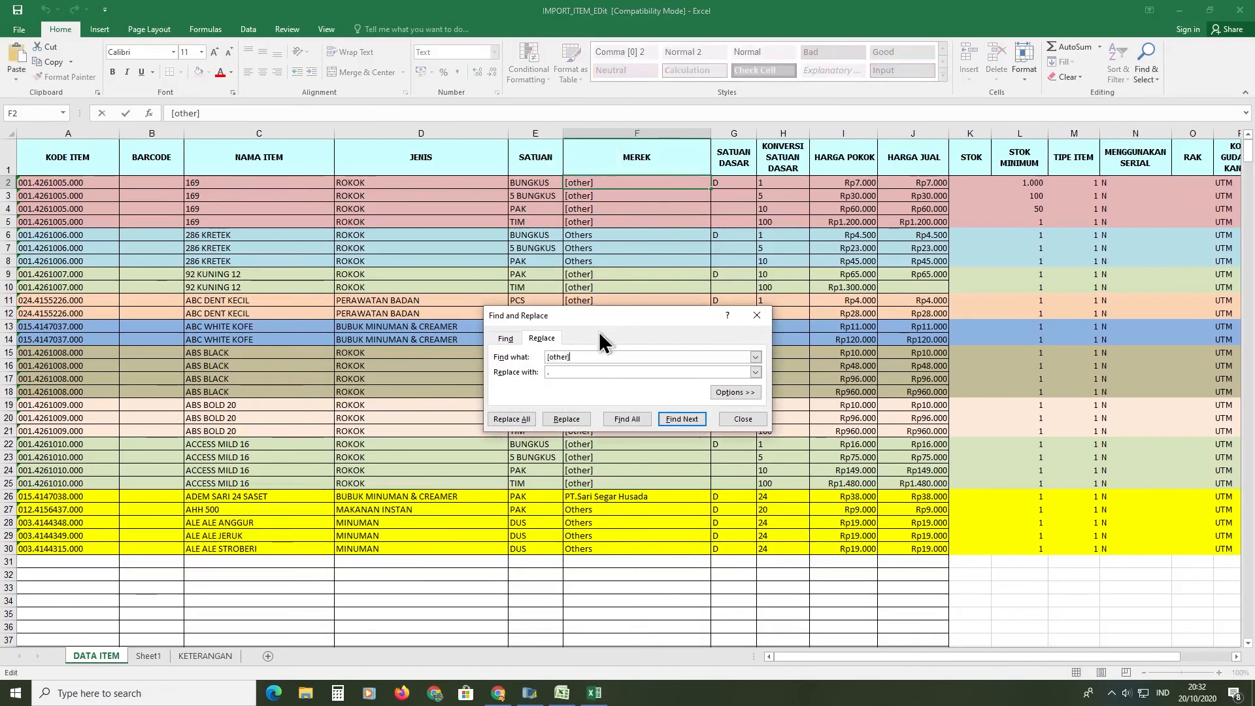
Replace every [other] on the DATA ITEM sheet with other, then close Find and Replace.
drag(572, 356, 500, 356)
key(ctrl+c)
click(578, 373)
key(ctrl+v)
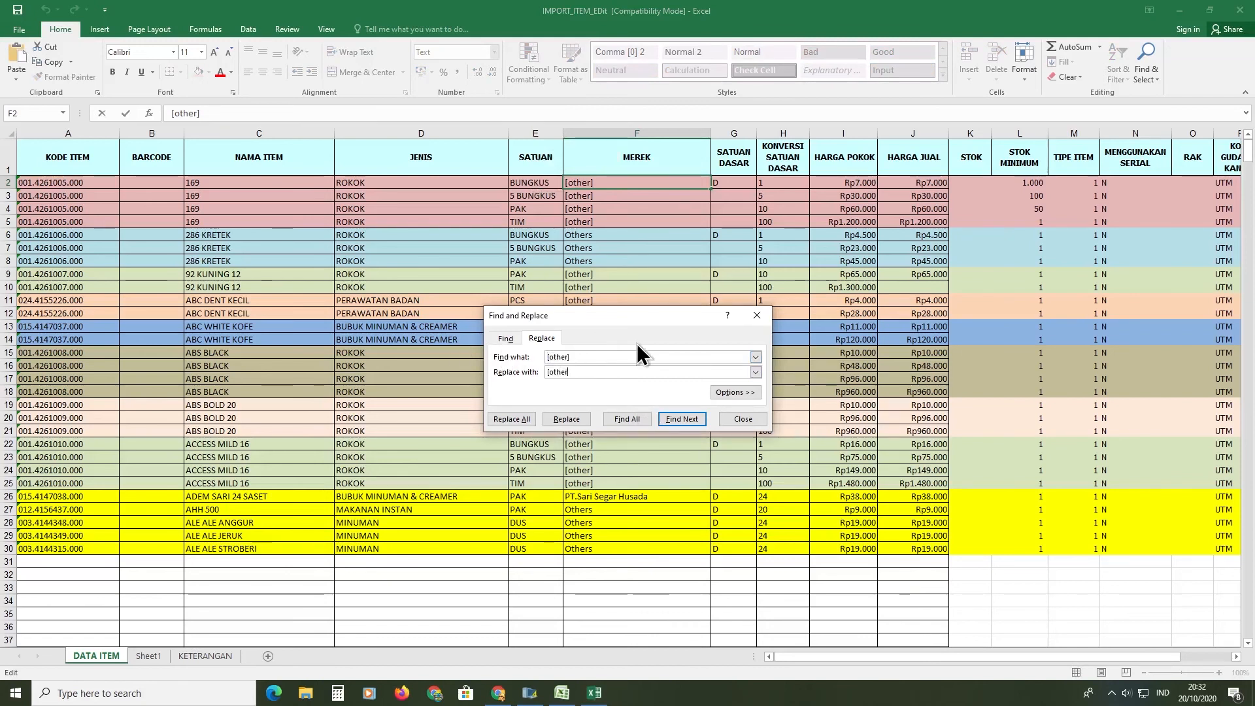
key(BackSpace)
key(Delete)
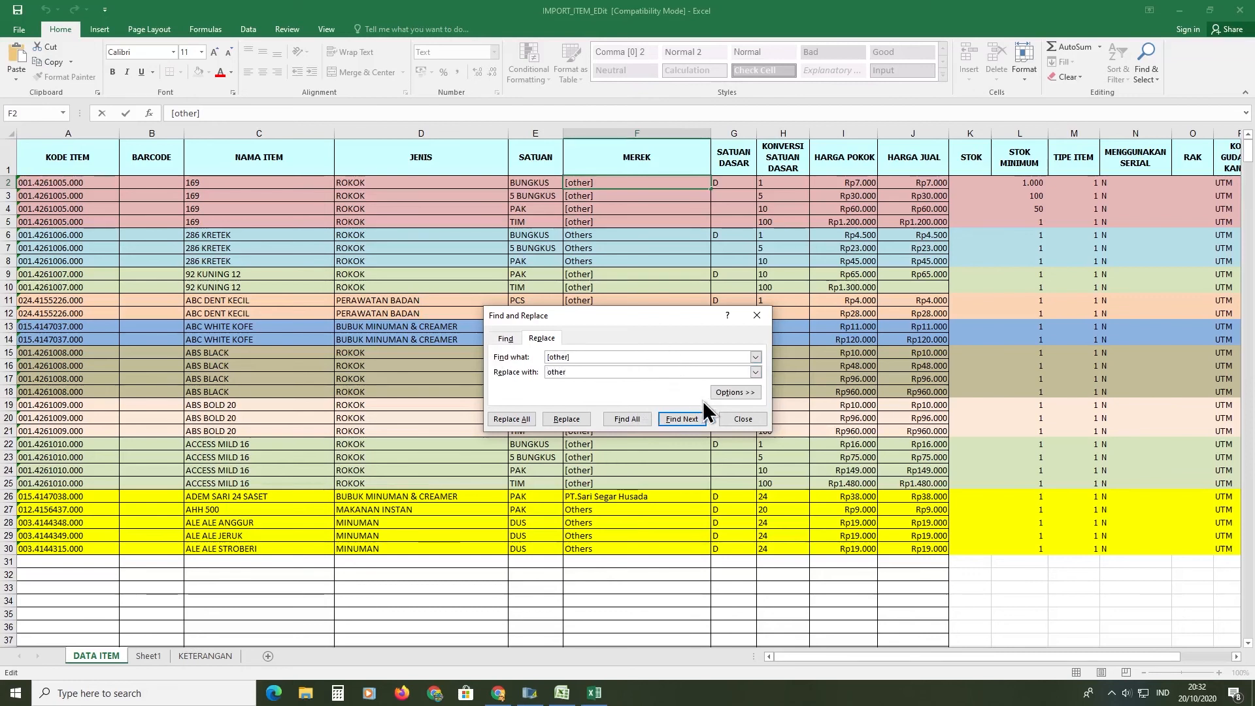
click(513, 419)
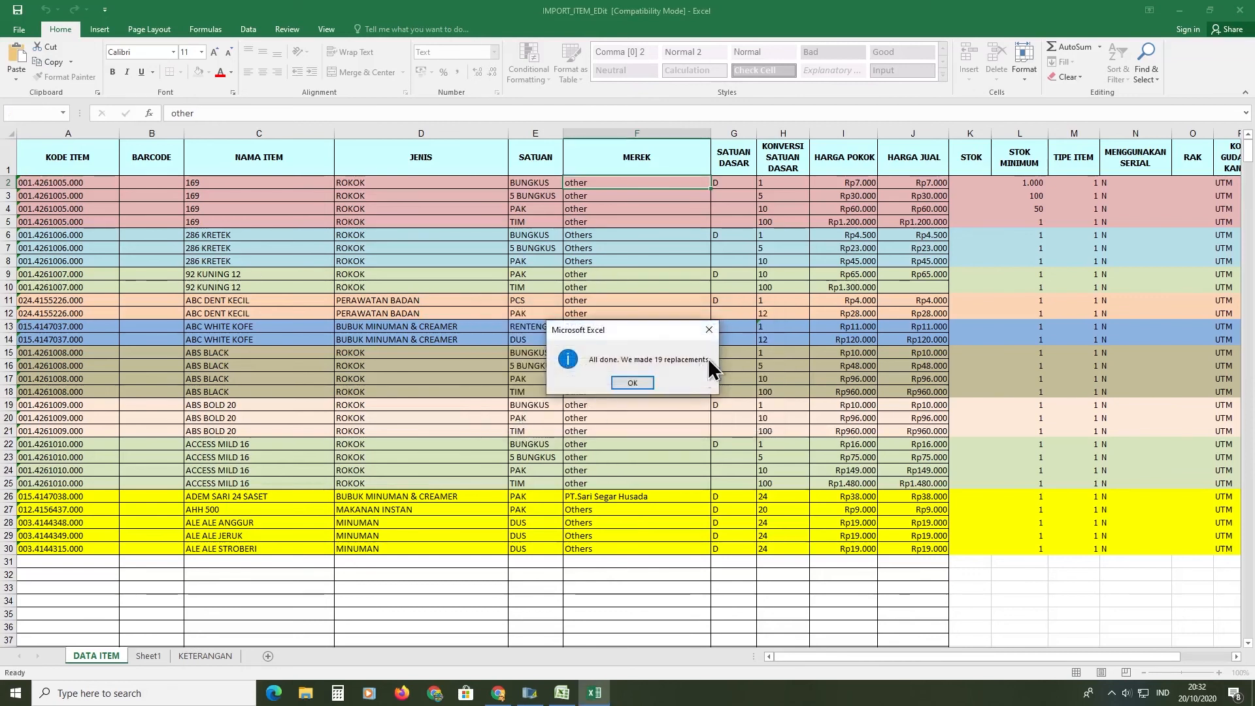
click(633, 382)
click(521, 418)
click(699, 402)
click(743, 418)
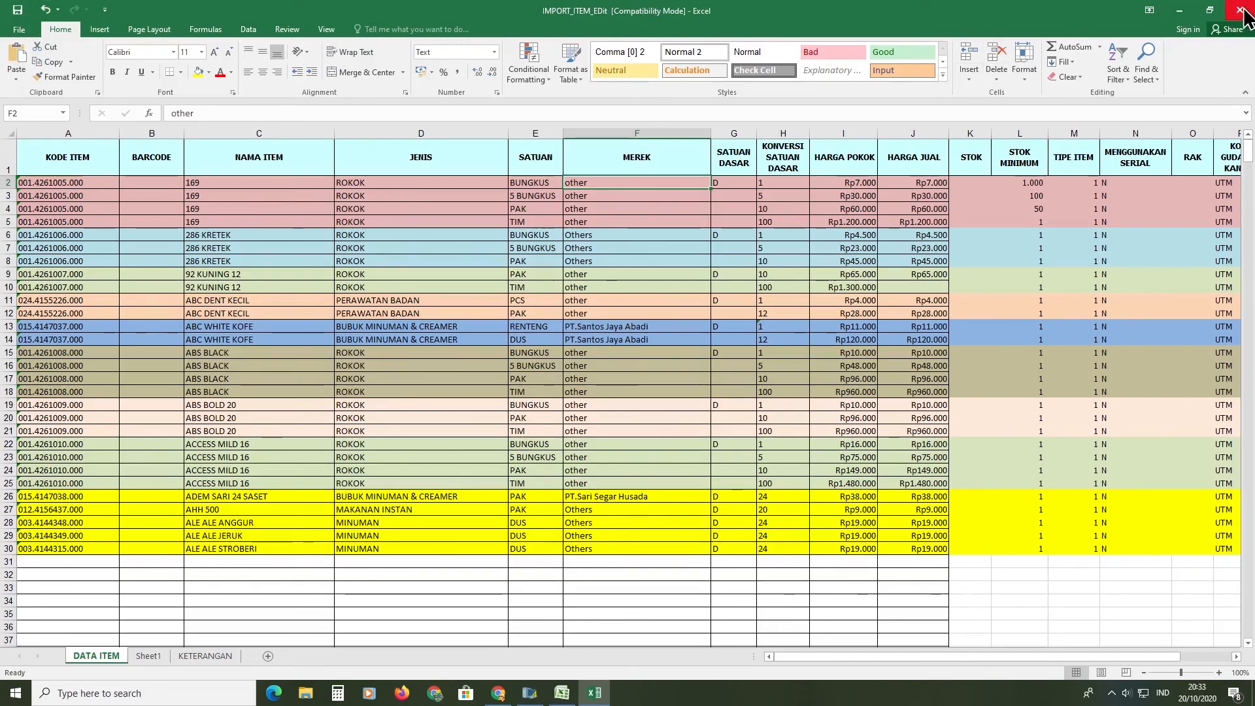
Switch to iPos and choose IMPORT_ITEM_EDit from the Desktop as the file for the item import from Excel.
click(1210, 9)
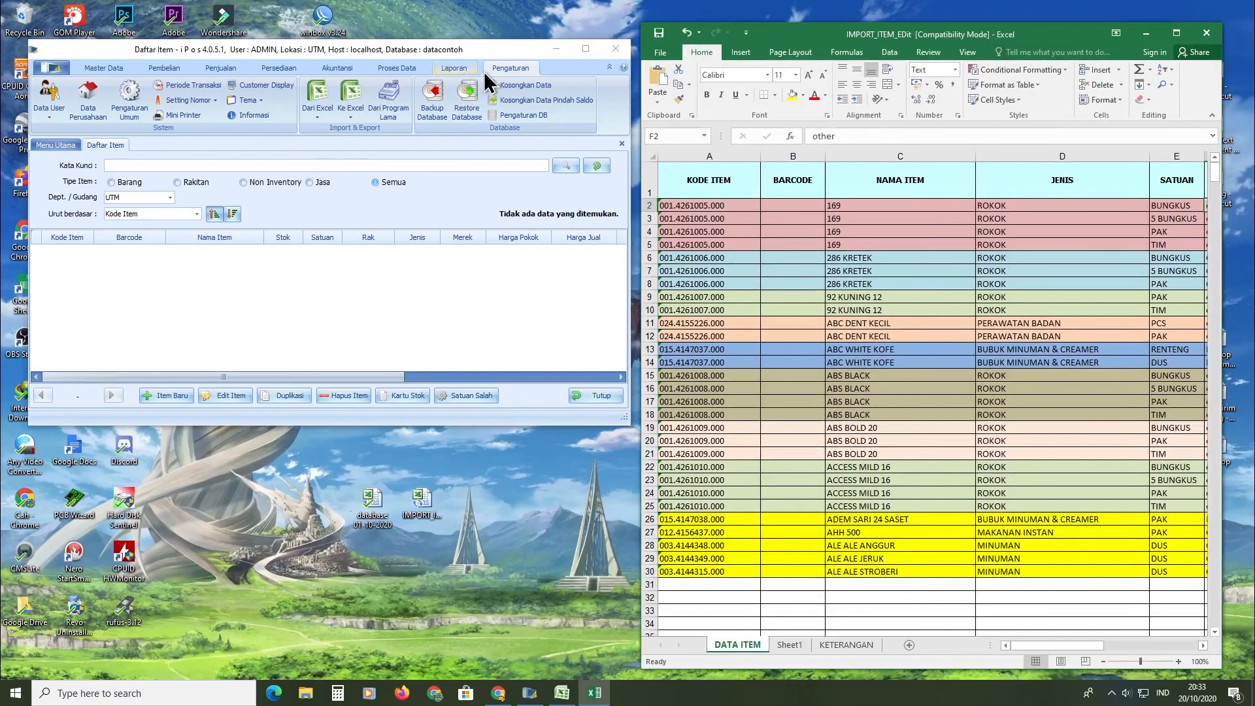
click(488, 48)
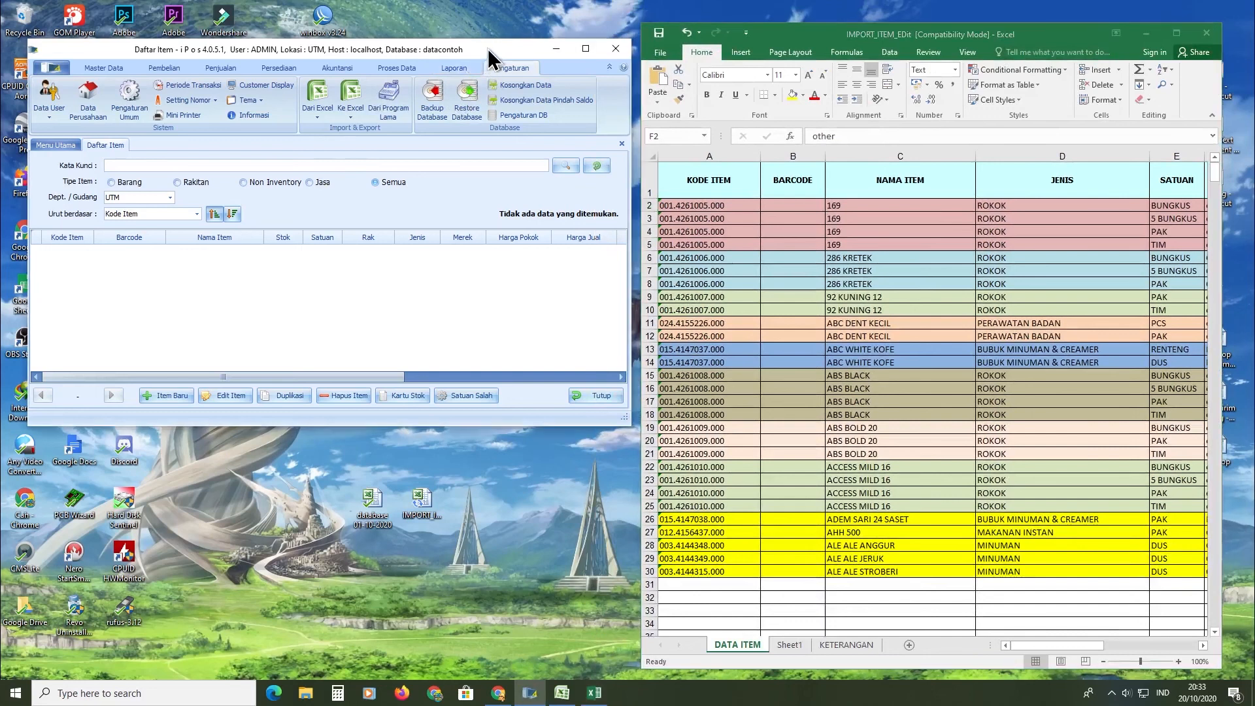
click(319, 108)
click(345, 134)
click(416, 265)
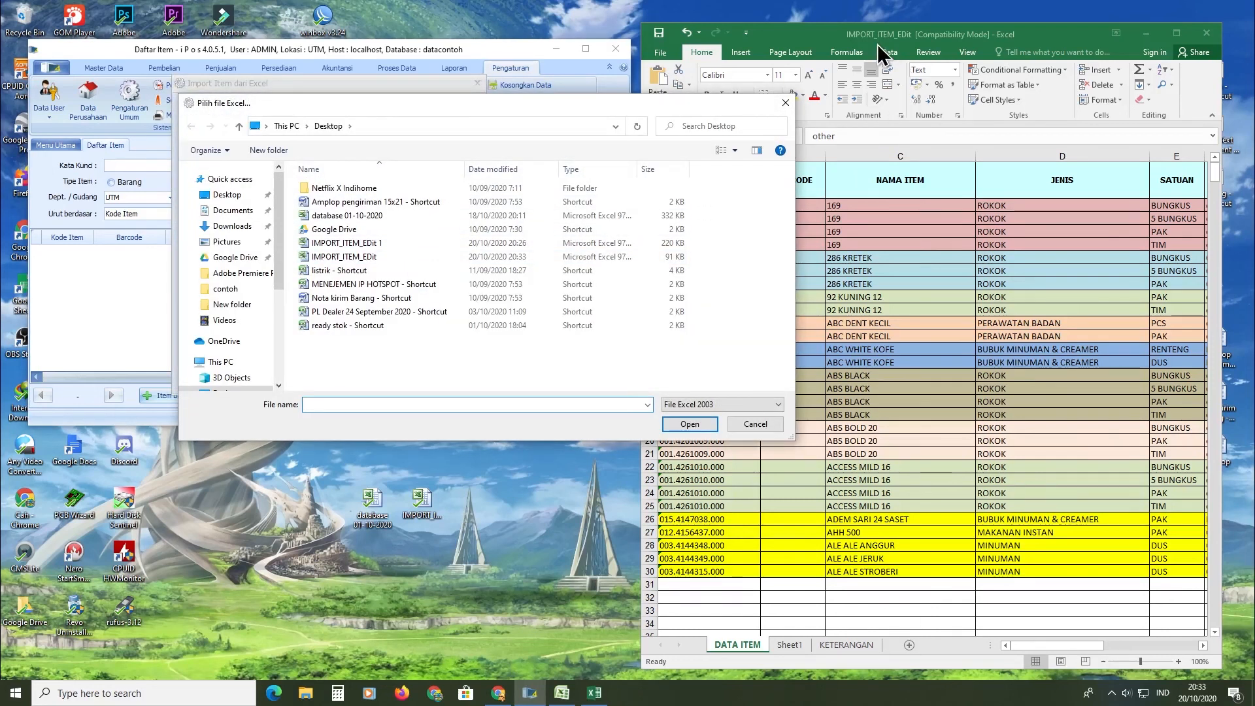
click(345, 256)
click(689, 424)
Select the DATA ITEM worksheet as the source and run the item import.
click(335, 281)
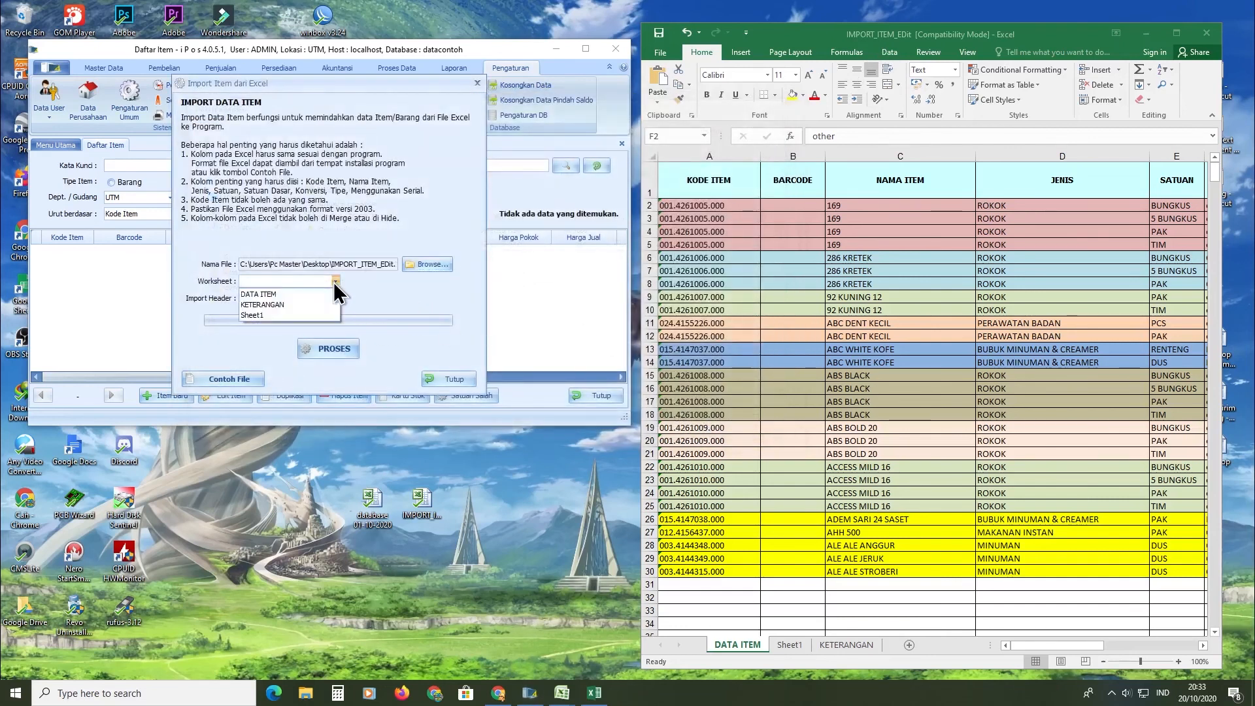
click(324, 295)
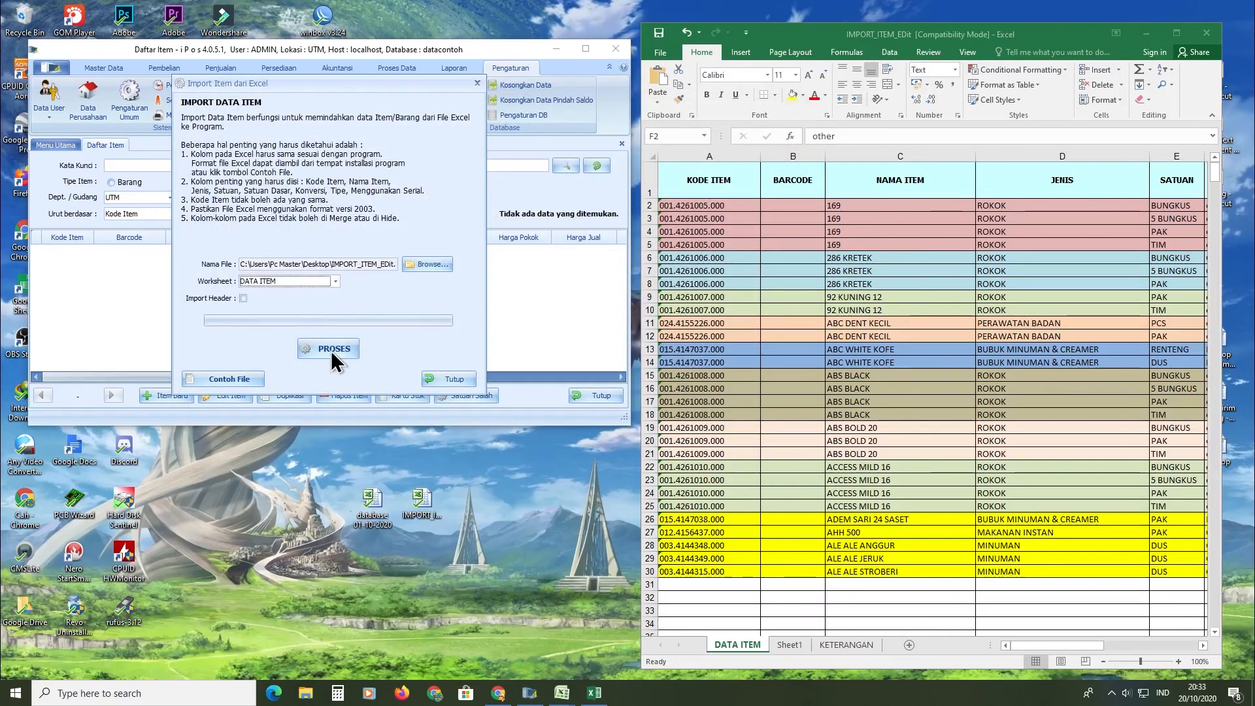
click(334, 348)
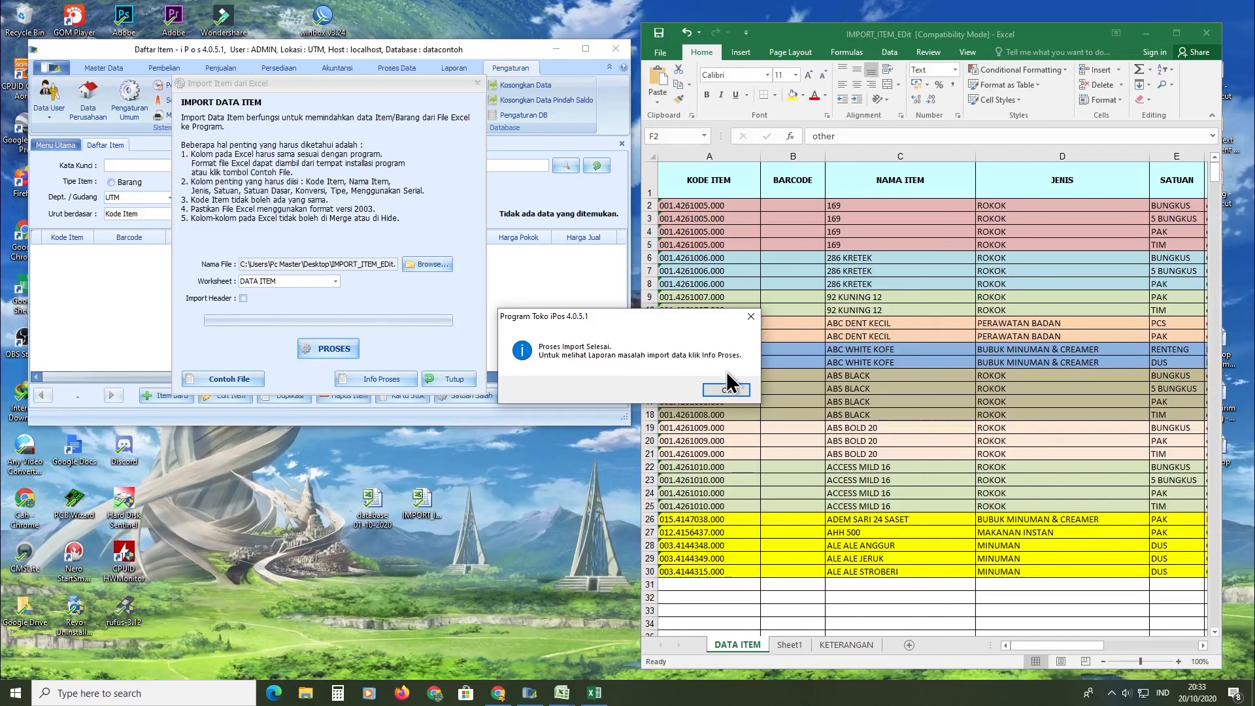
click(737, 390)
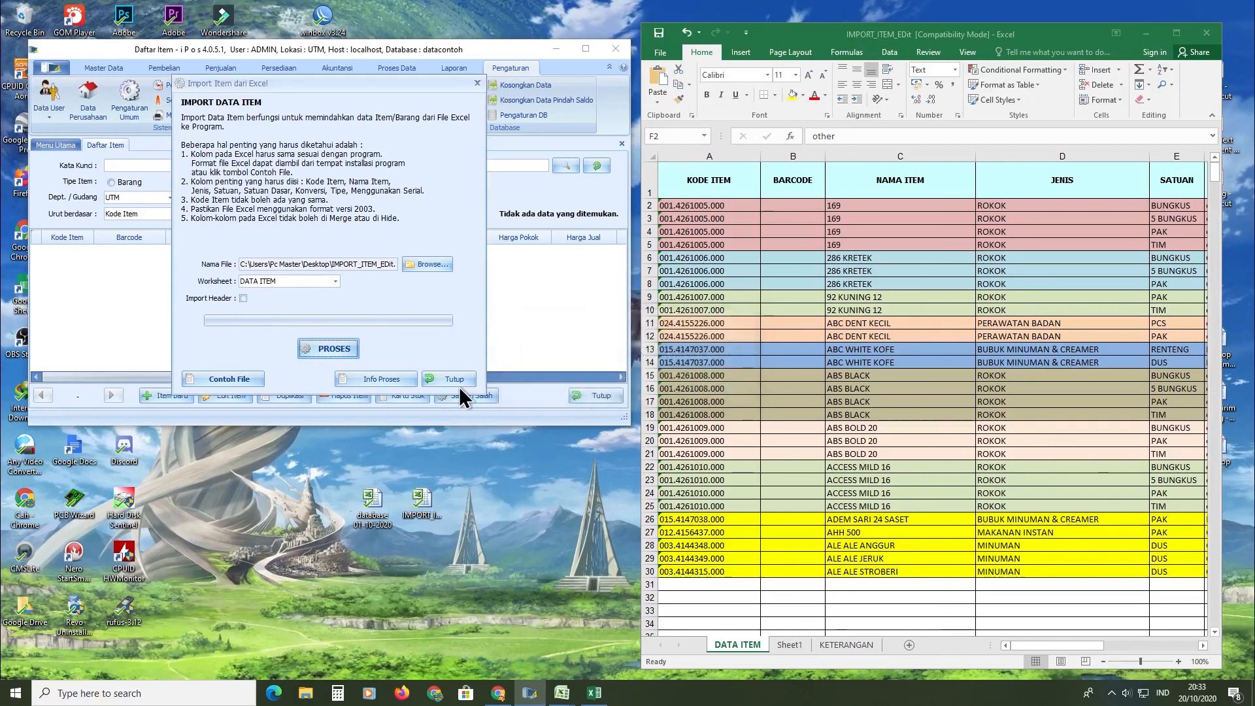
Check the import process report for errors and close it.
click(377, 380)
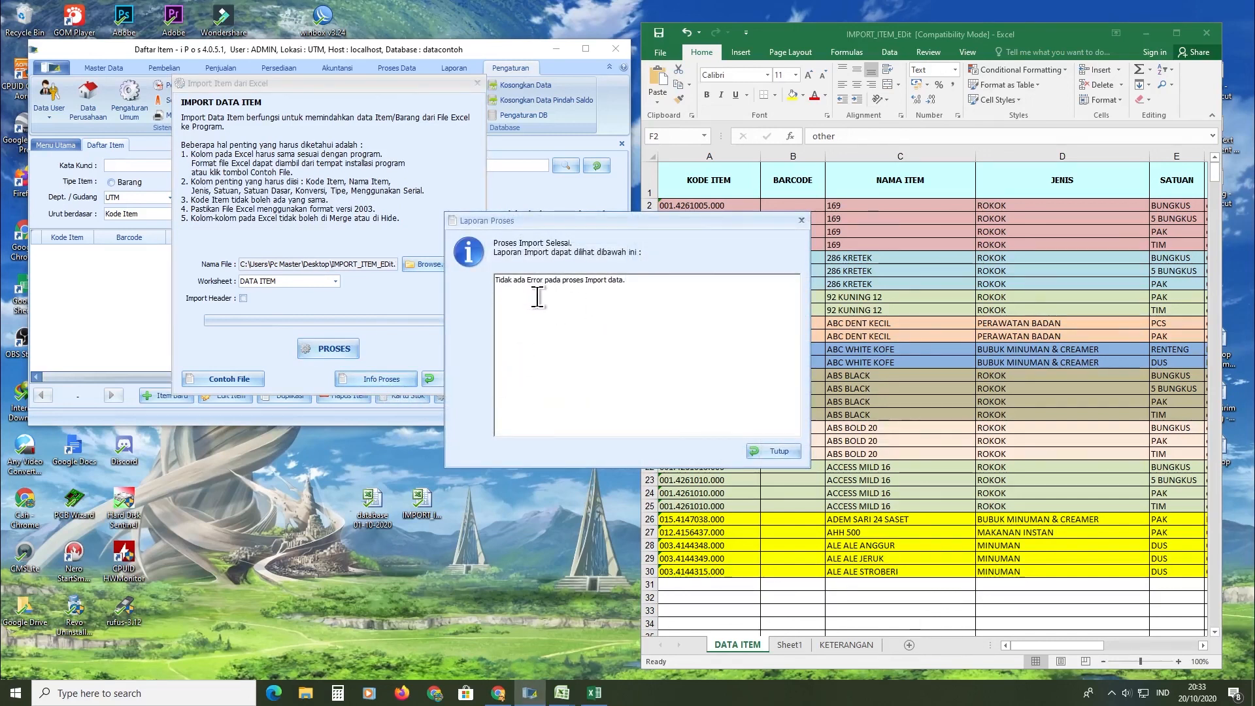
click(660, 307)
click(786, 451)
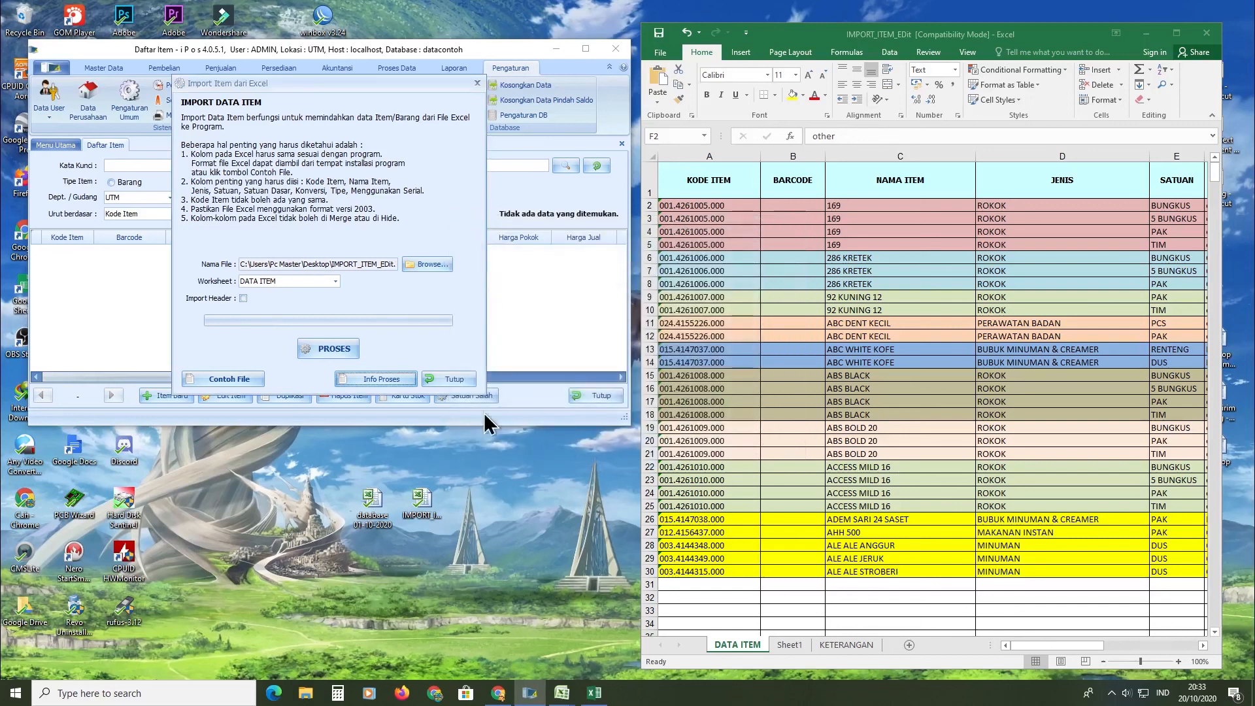
Close the item import dialog and load all items in the Daftar Item list.
click(443, 374)
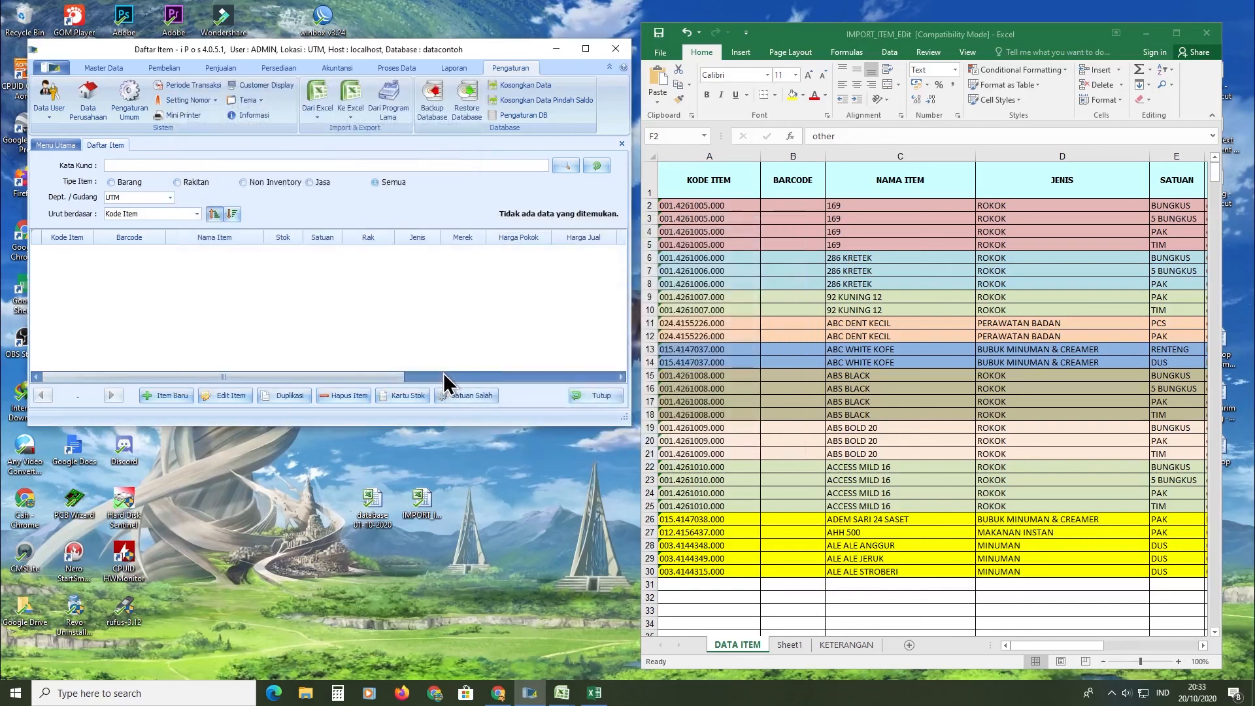
click(103, 69)
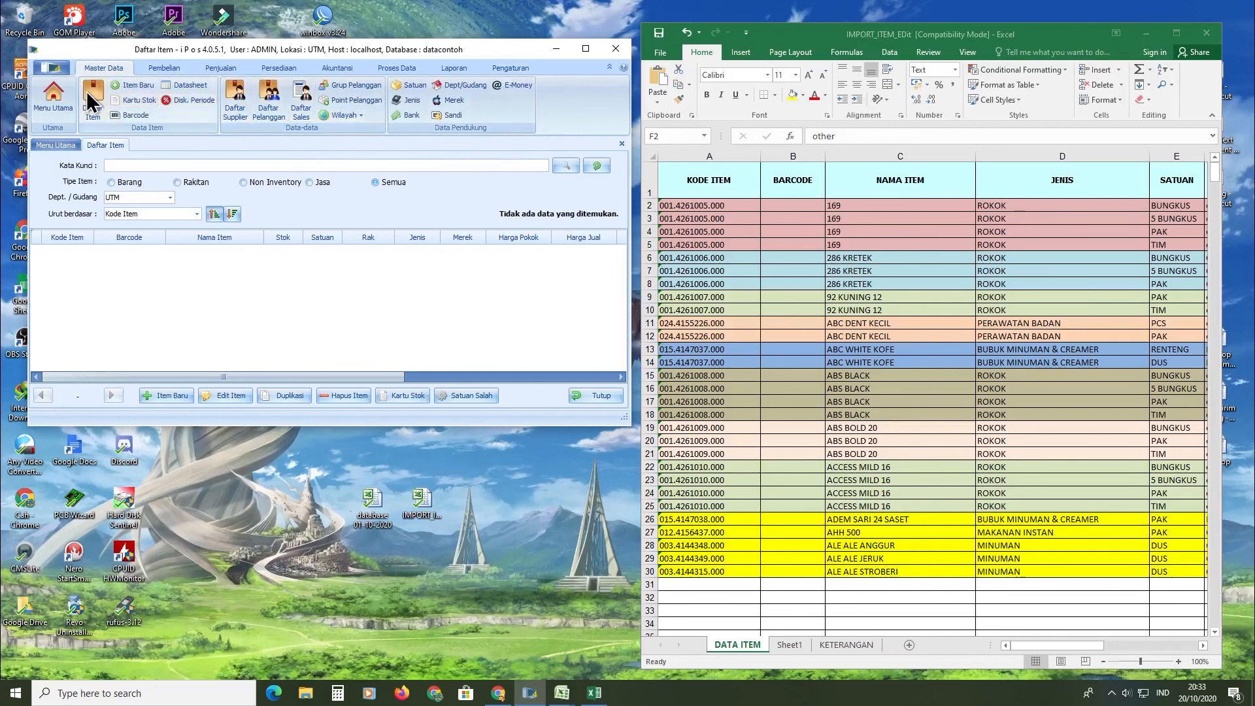
click(564, 166)
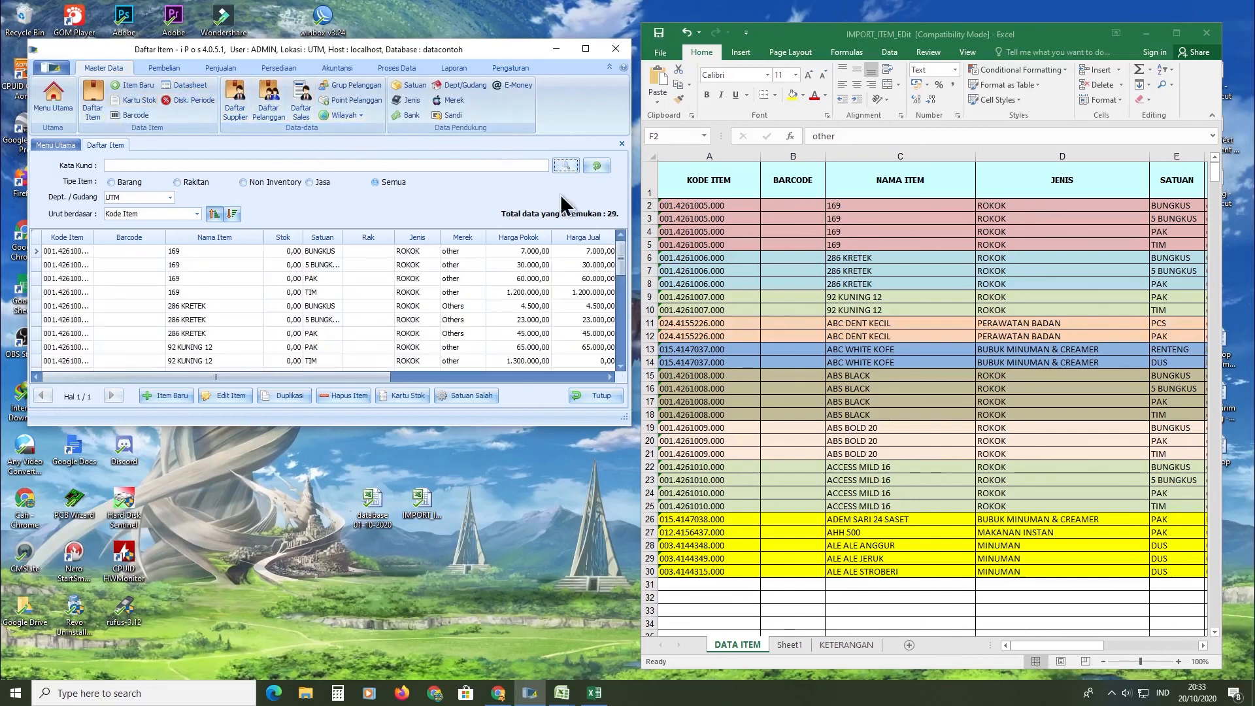